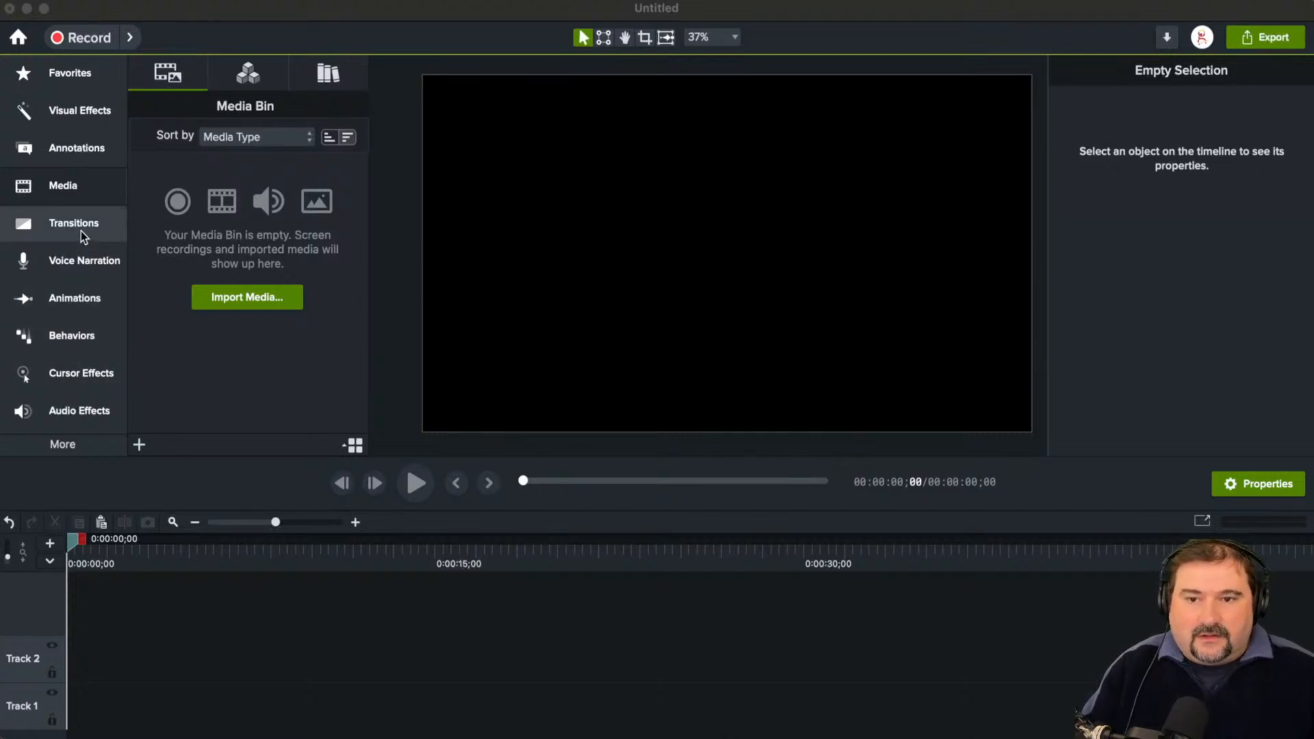
# Step: Reorder the tools list with Media directly below Favorites and Animations directly below Media, and show the Media Bin
pyautogui.moveTo(72, 198); pyautogui.dragTo(71, 122)
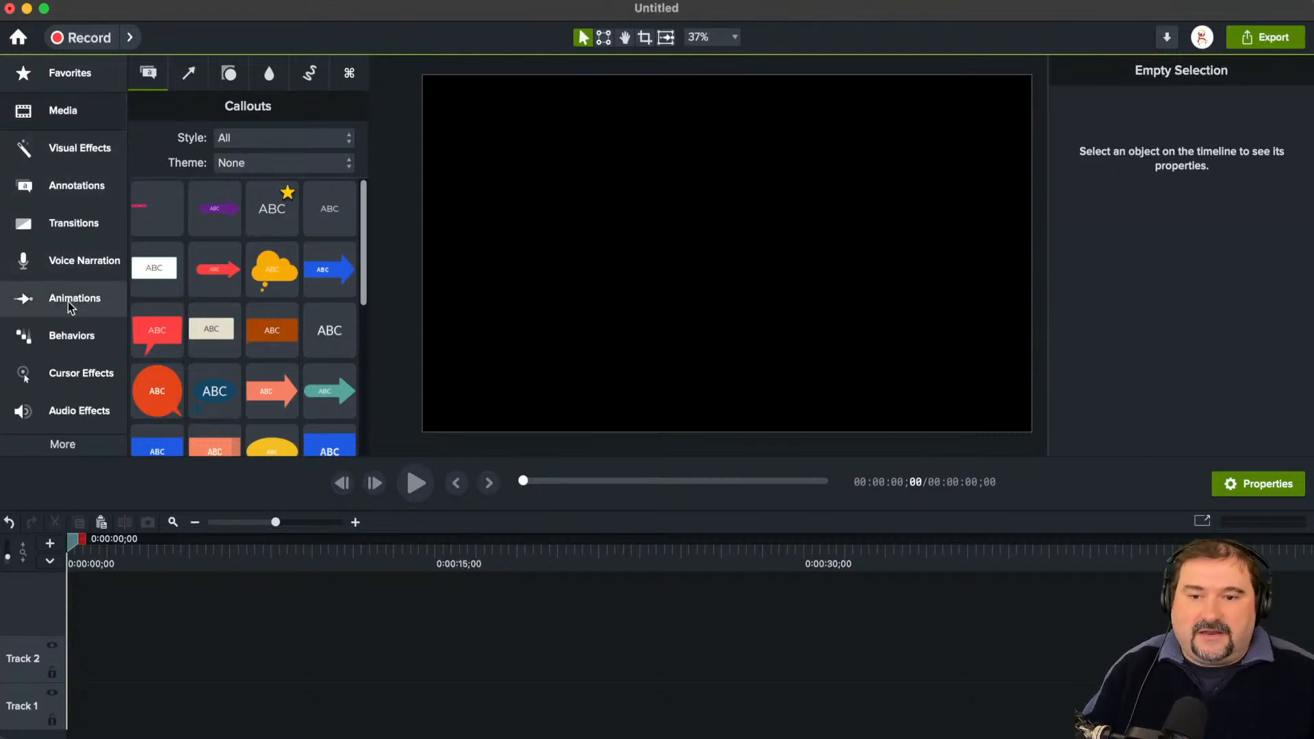
pyautogui.moveTo(73, 299); pyautogui.dragTo(74, 152)
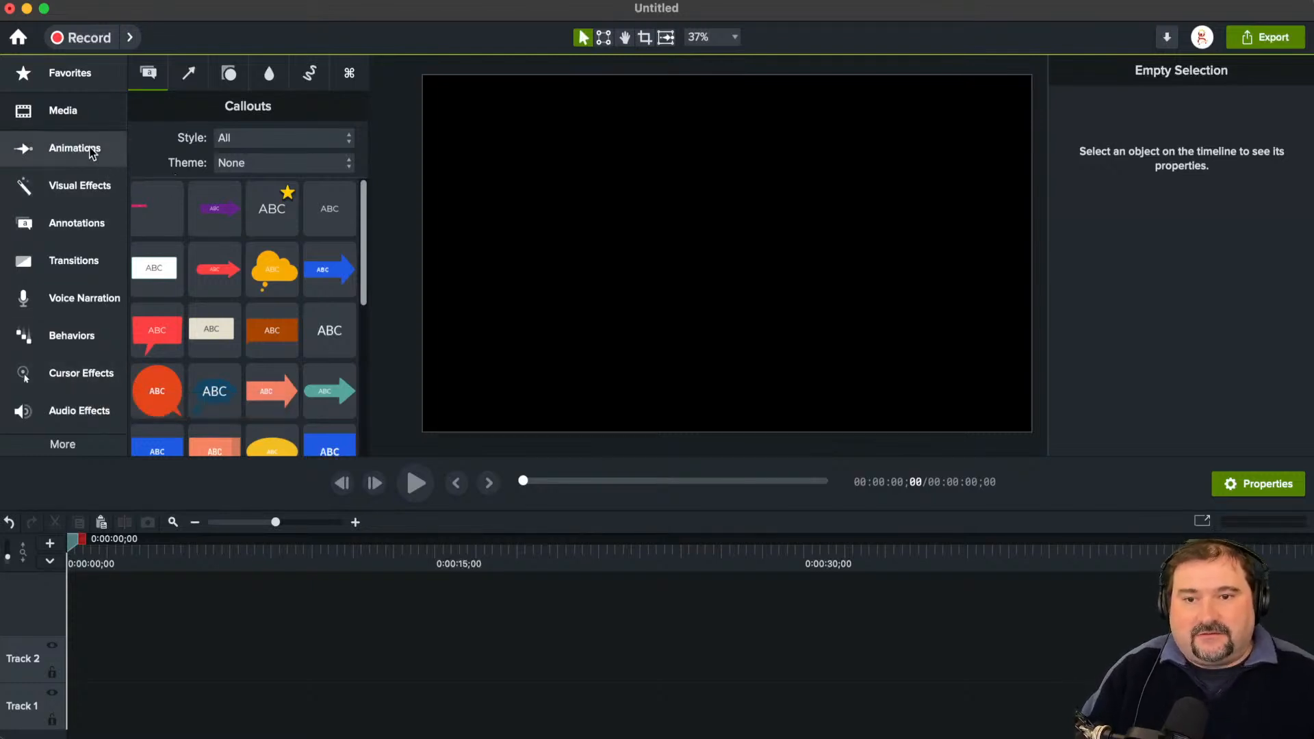
pyautogui.click(80, 225)
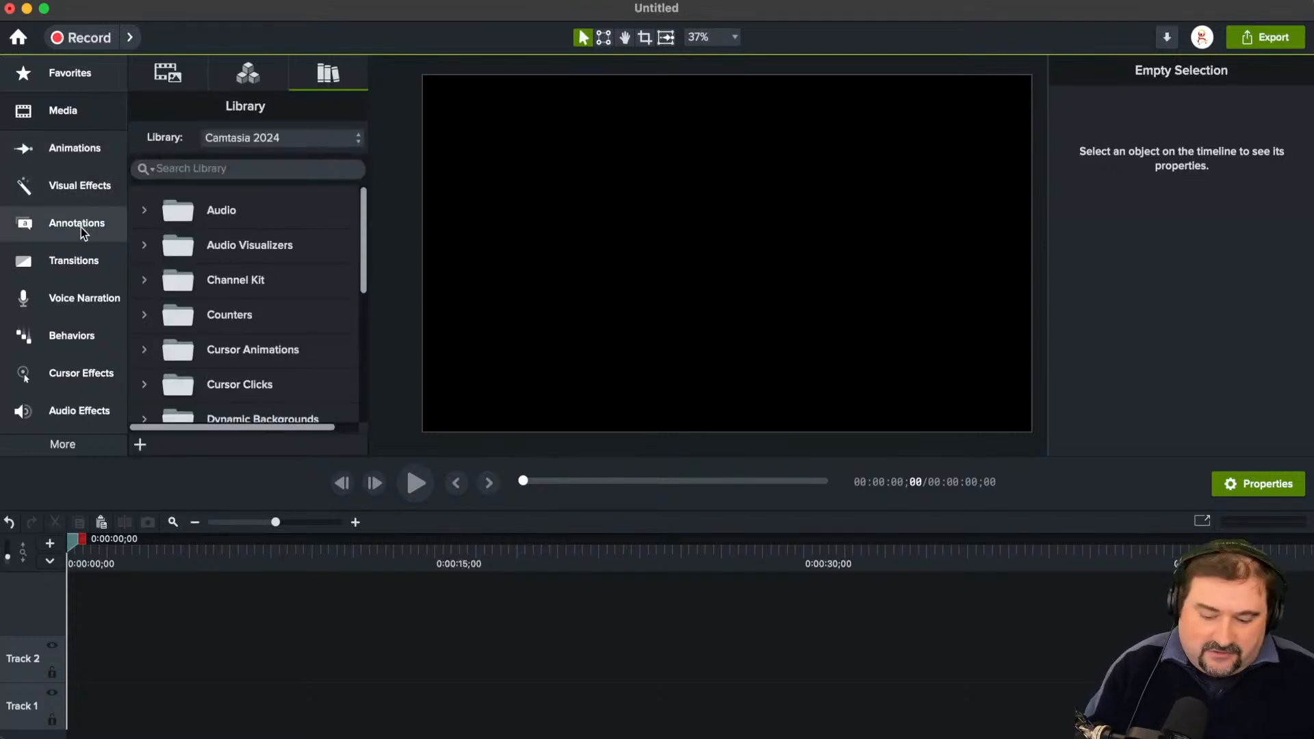
pyautogui.press('b')
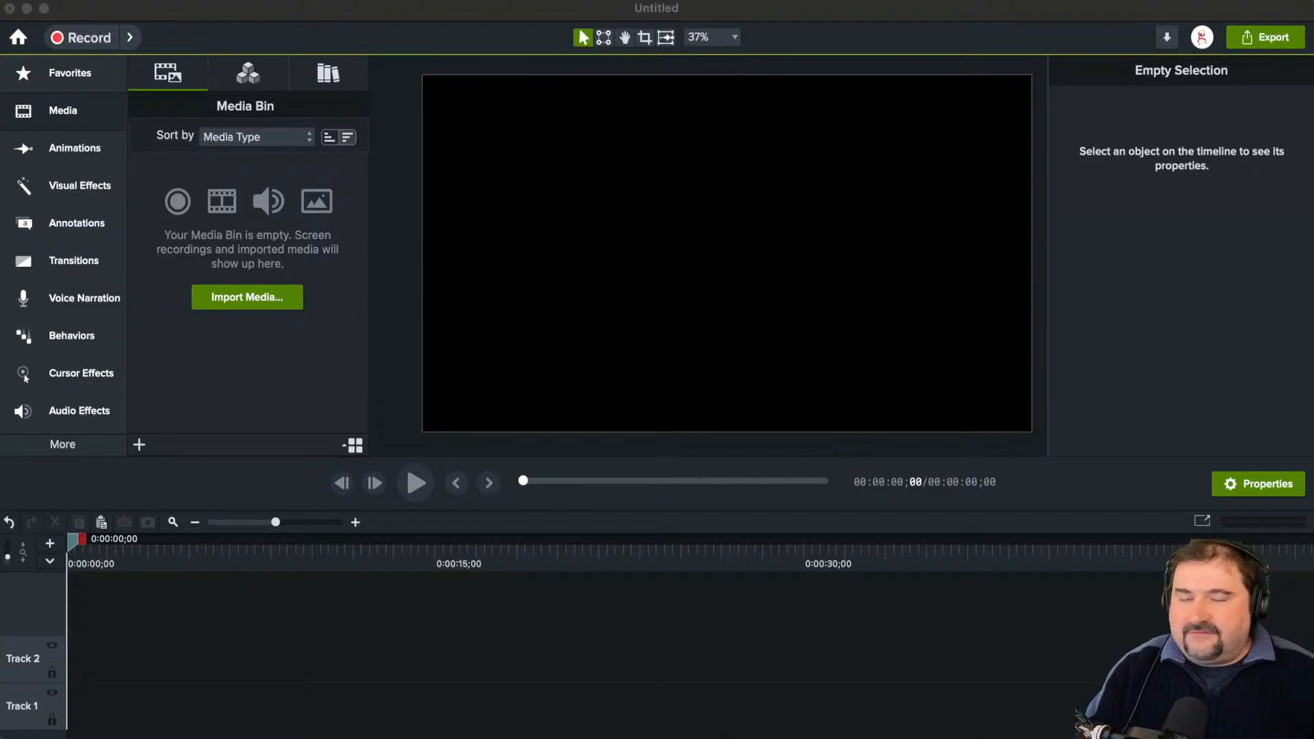
# Step: Open the start window and load "Audio Ducking Effect in Camtasia (YT).mp4" from the Camtasia folder into Camtasia Rev
pyautogui.click(486, 20)
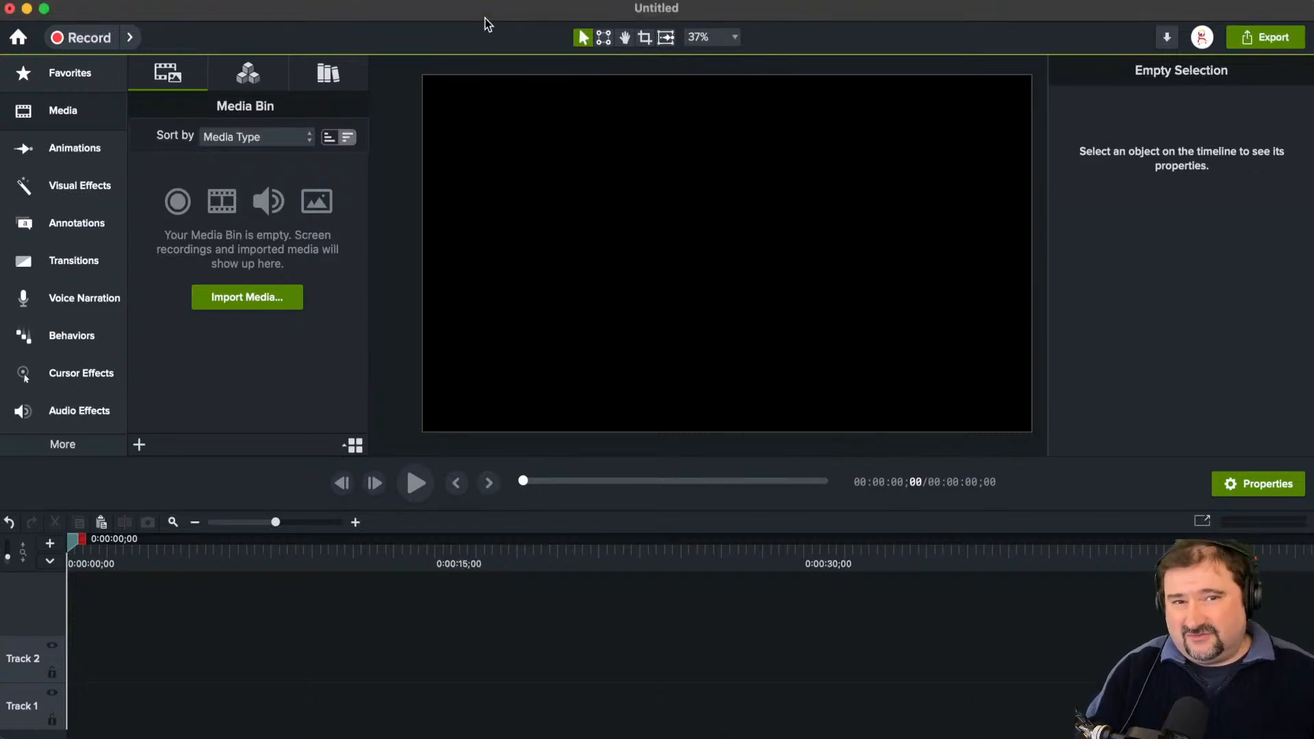
pyautogui.click(21, 41)
pyautogui.moveTo(786, 124); pyautogui.dragTo(618, 56)
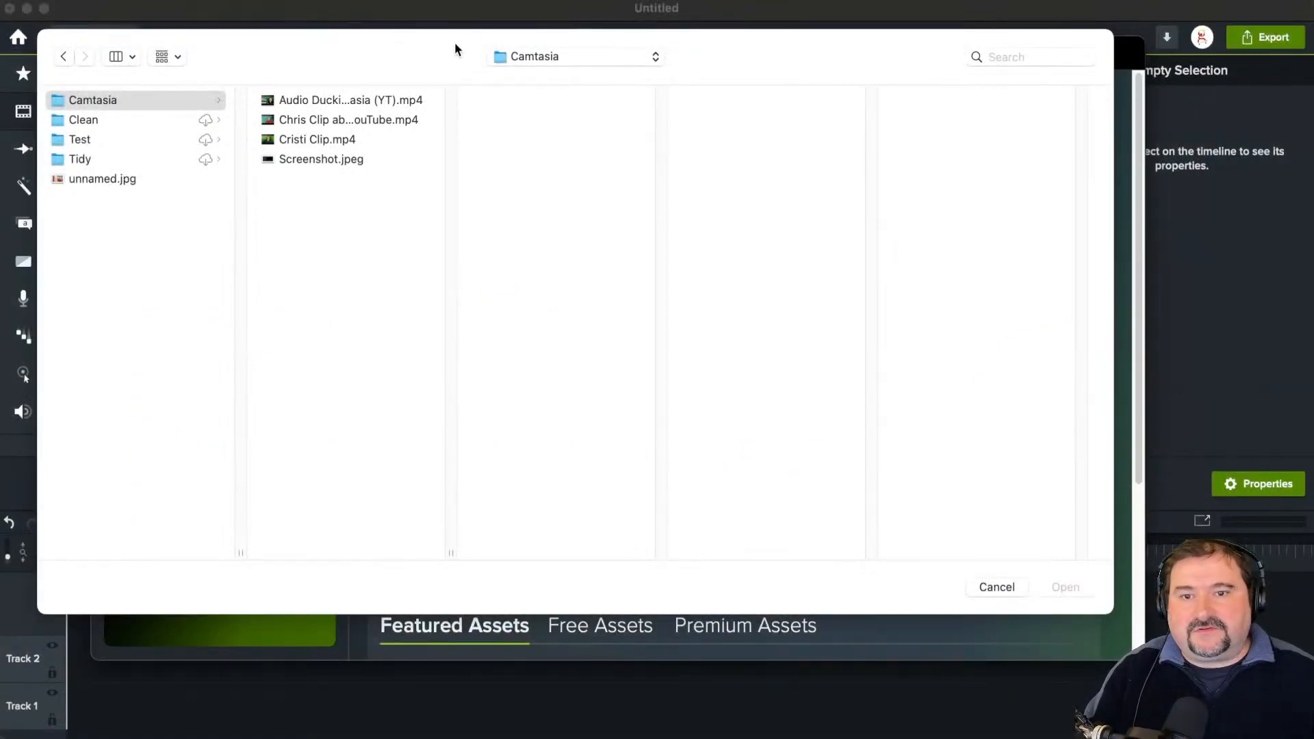
pyautogui.click(345, 101)
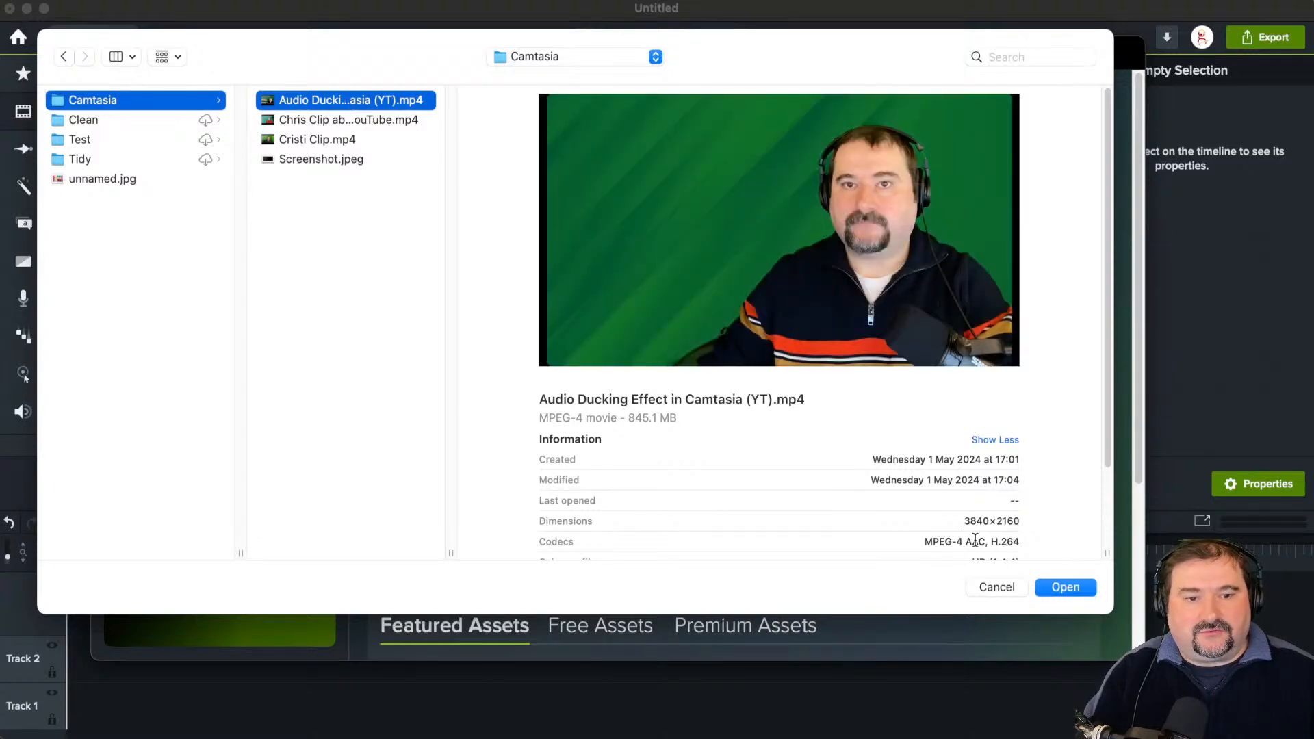
pyautogui.click(1055, 589)
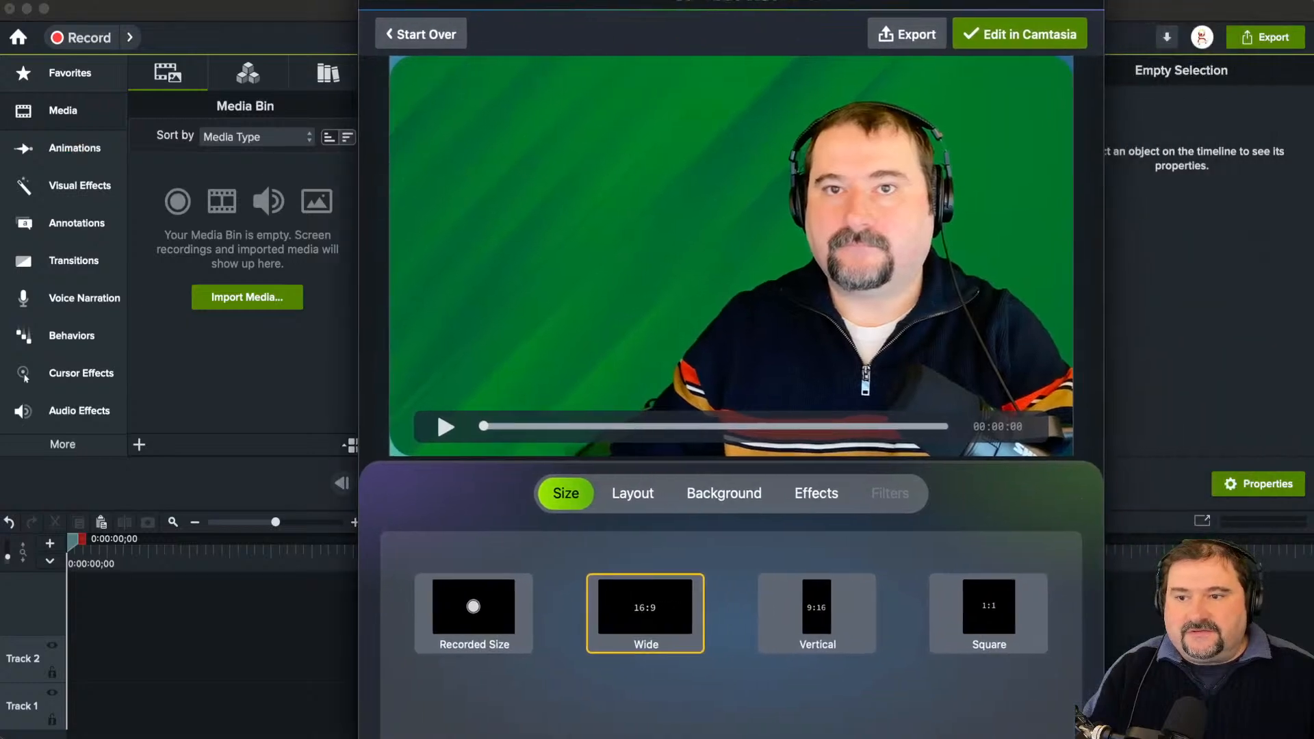
# Step: Preview the clip at 00:00:27 and compare the Vertical 9:16 size with Wide 16:9, ending on Wide
pyautogui.moveTo(570, 1)
pyautogui.mouseDown()
pyautogui.moveTo(562, 42)
pyautogui.moveTo(565, 23)
pyautogui.mouseUp()
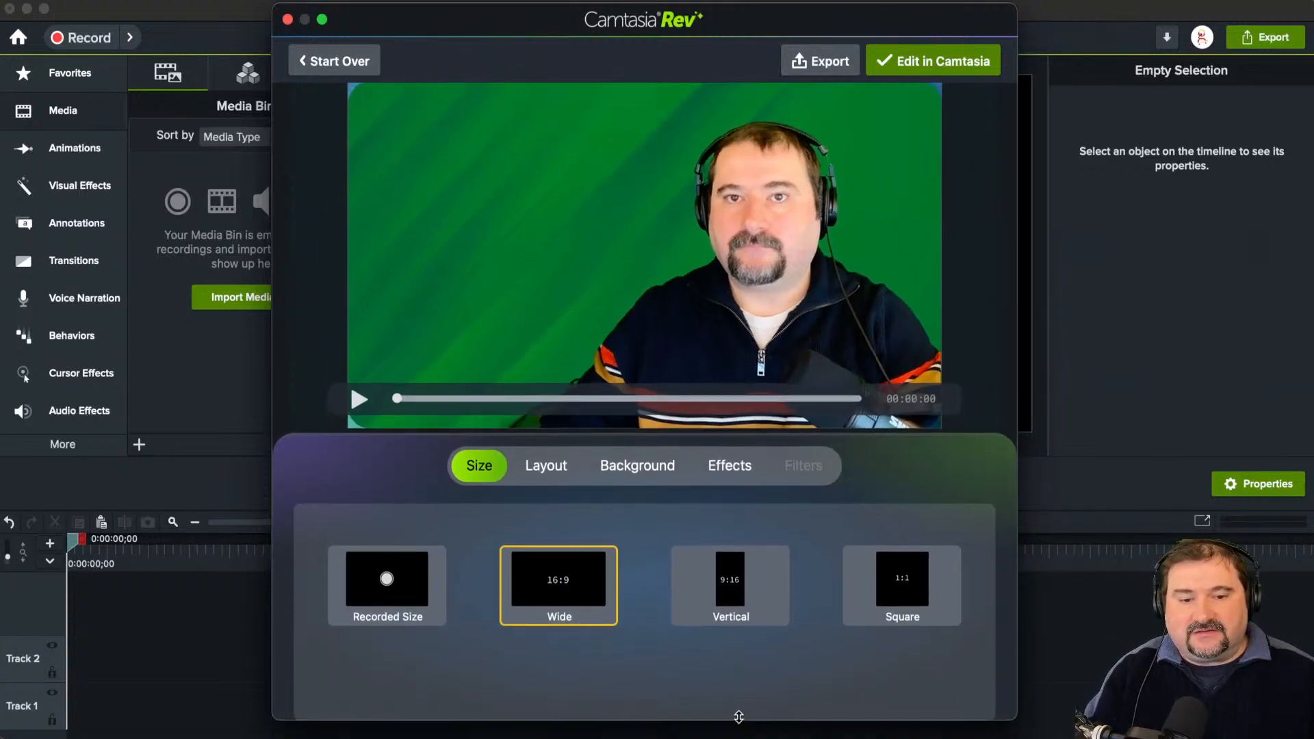
pyautogui.moveTo(570, 23); pyautogui.dragTo(575, 28)
pyautogui.moveTo(403, 400); pyautogui.dragTo(421, 401)
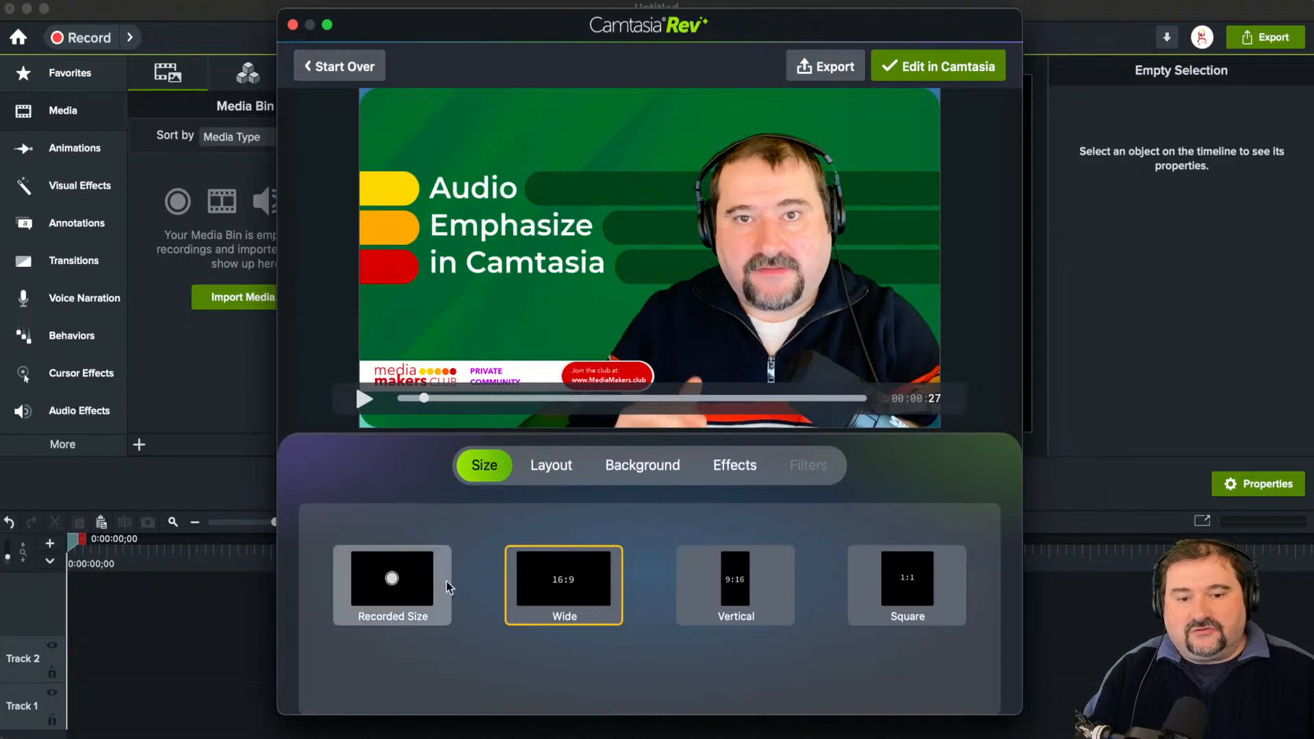
pyautogui.click(738, 587)
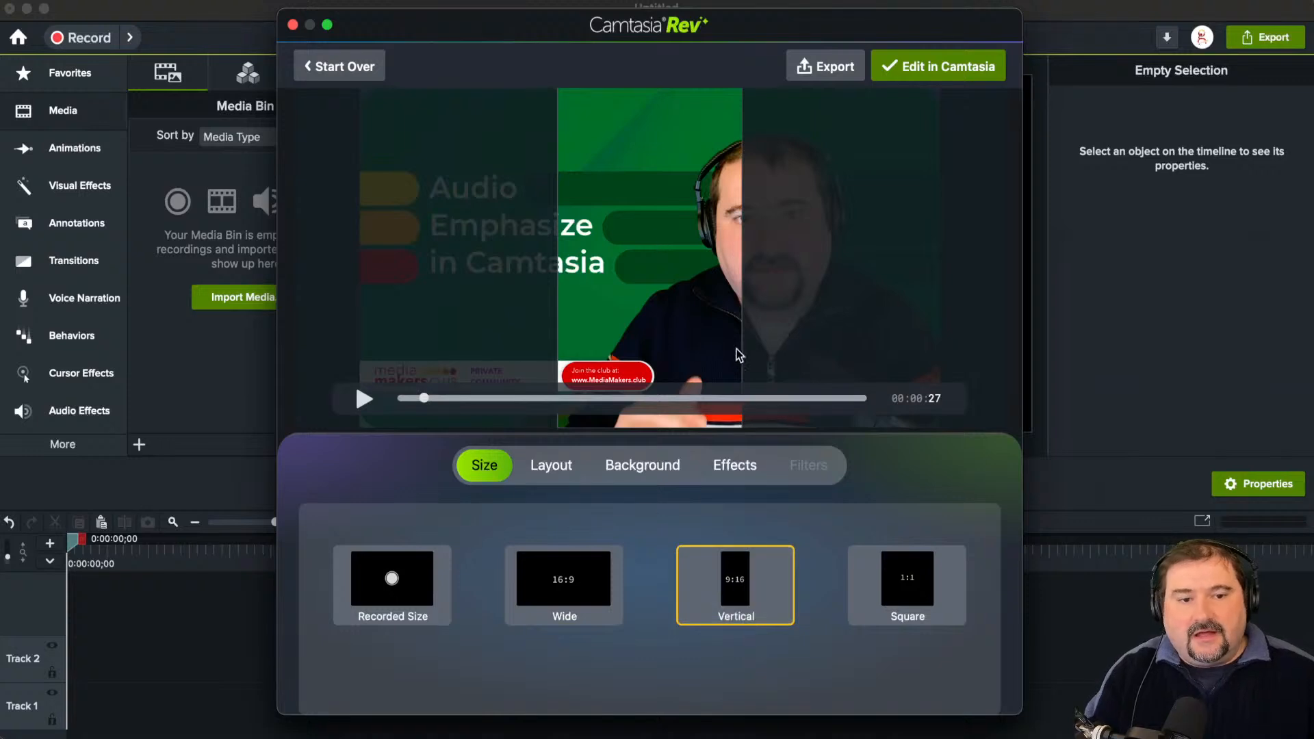
pyautogui.click(568, 594)
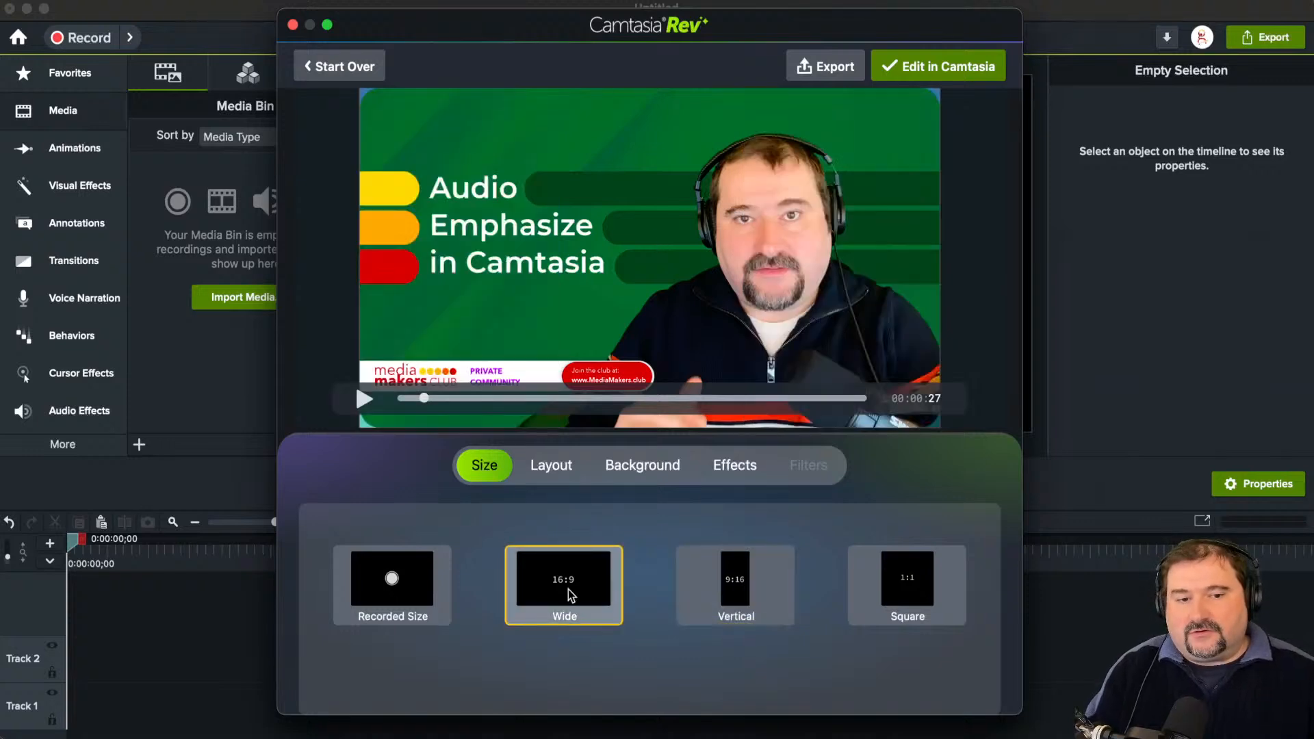
# Step: Compare the first-row layout presets and apply the one with a smaller white-framed video and a reflection beneath it
pyautogui.click(552, 467)
pyautogui.click(431, 595)
pyautogui.click(581, 595)
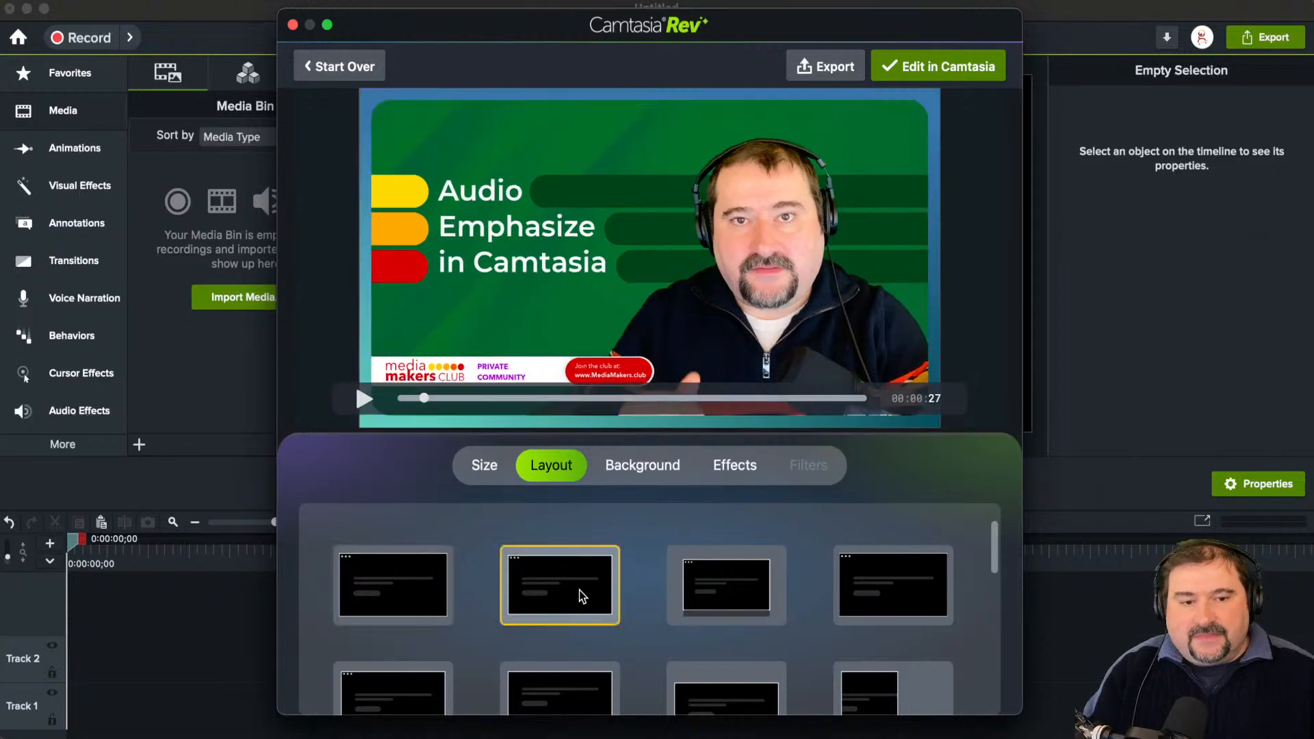
pyautogui.click(690, 593)
pyautogui.click(577, 597)
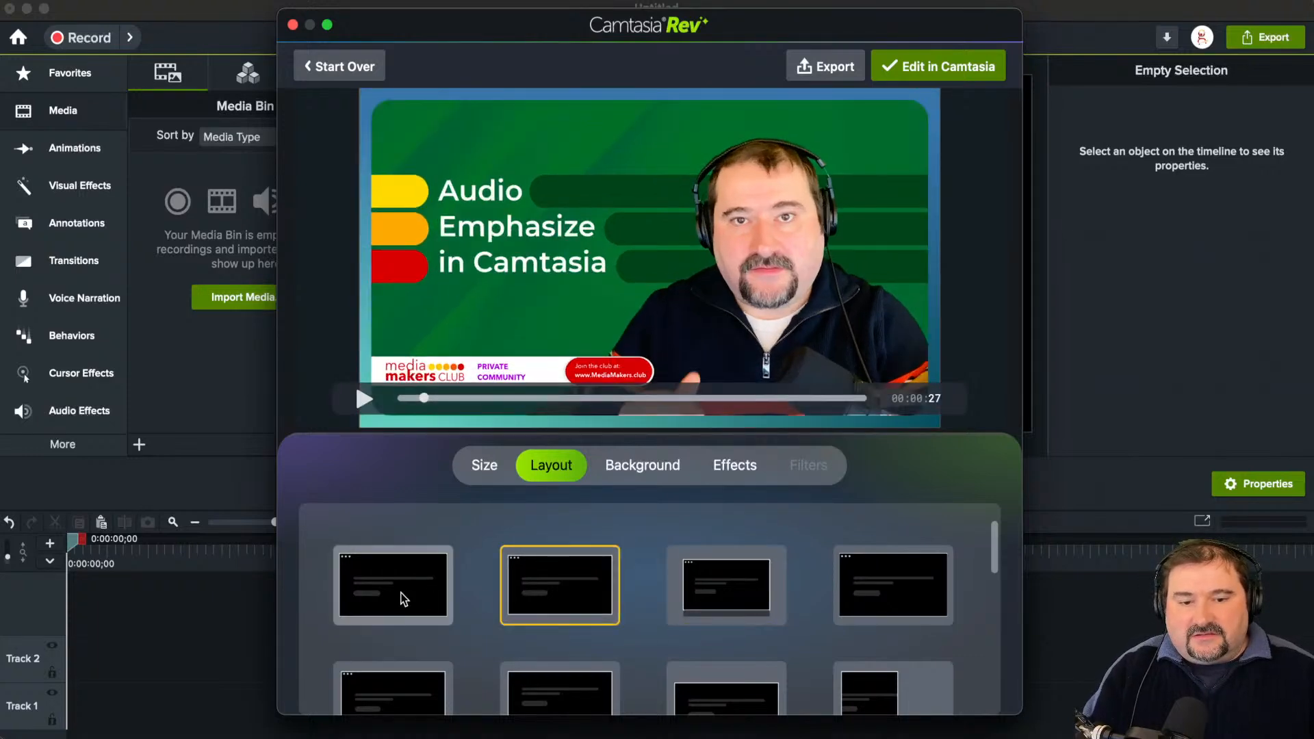
pyautogui.click(402, 596)
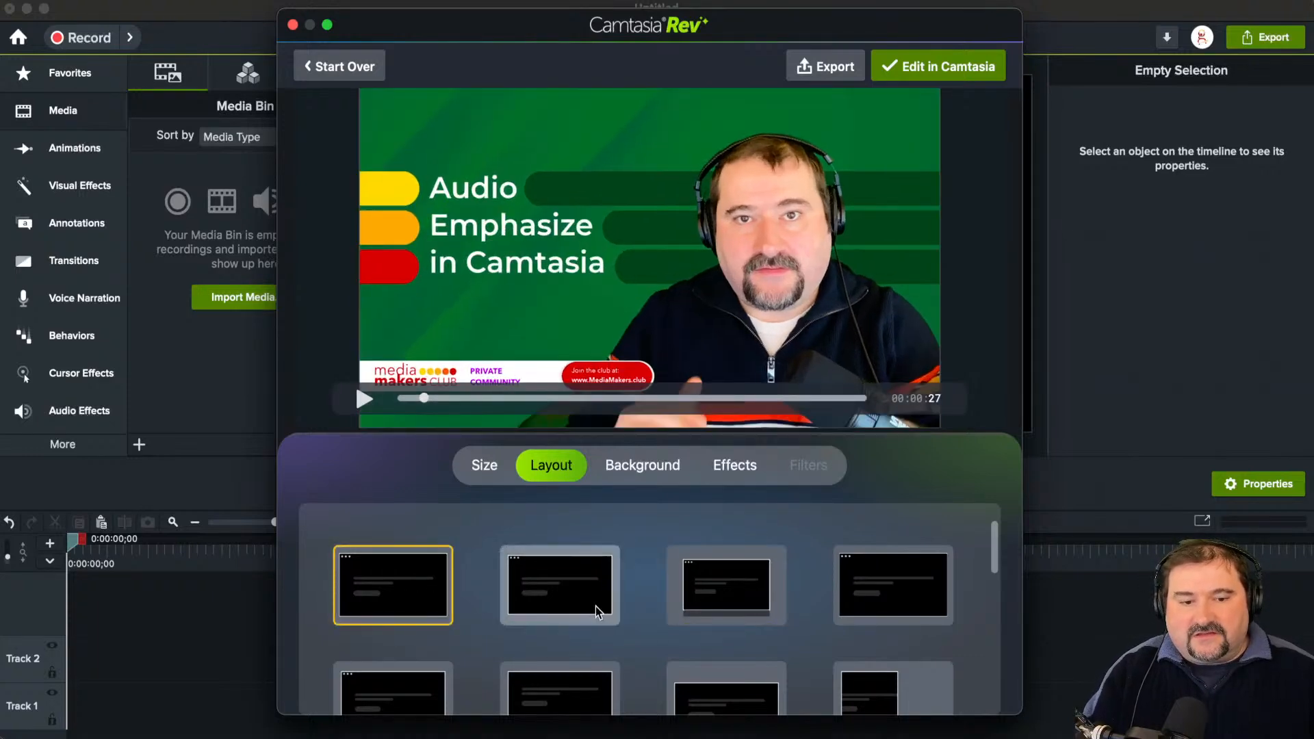
pyautogui.click(714, 604)
pyautogui.click(562, 603)
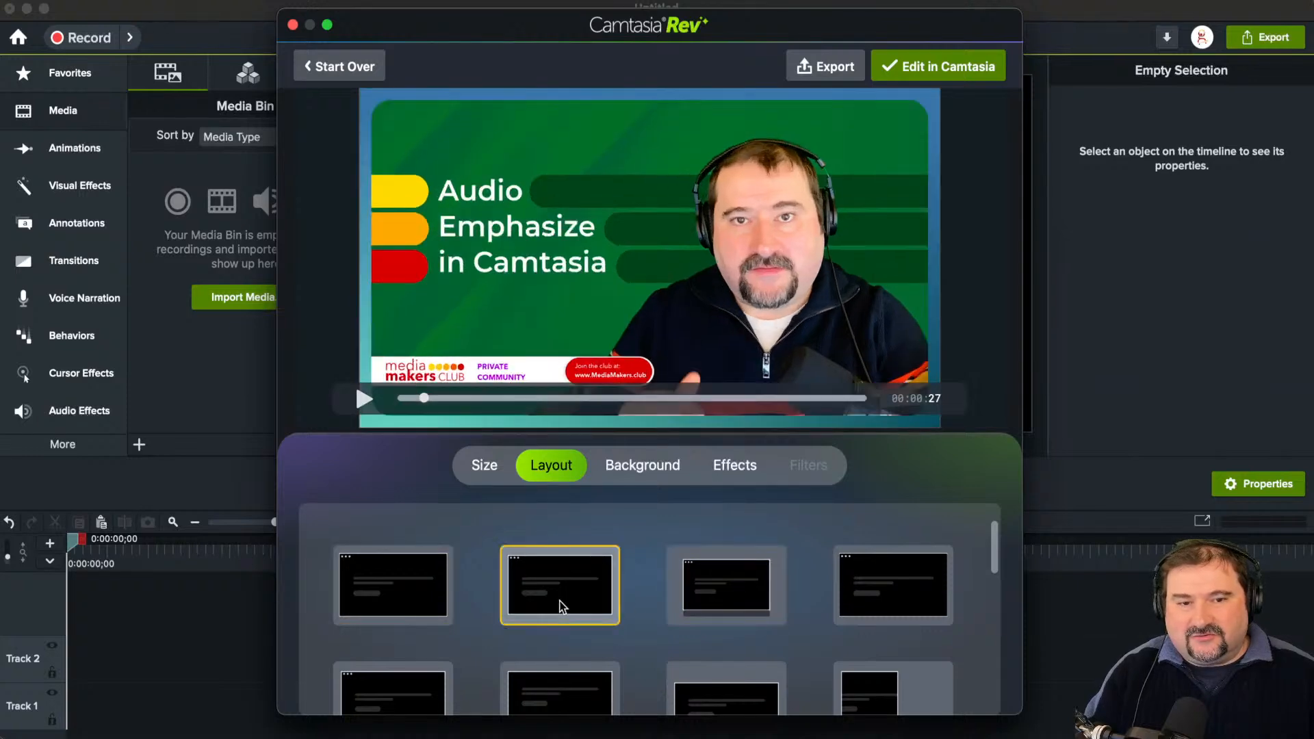
pyautogui.click(743, 601)
pyautogui.click(860, 593)
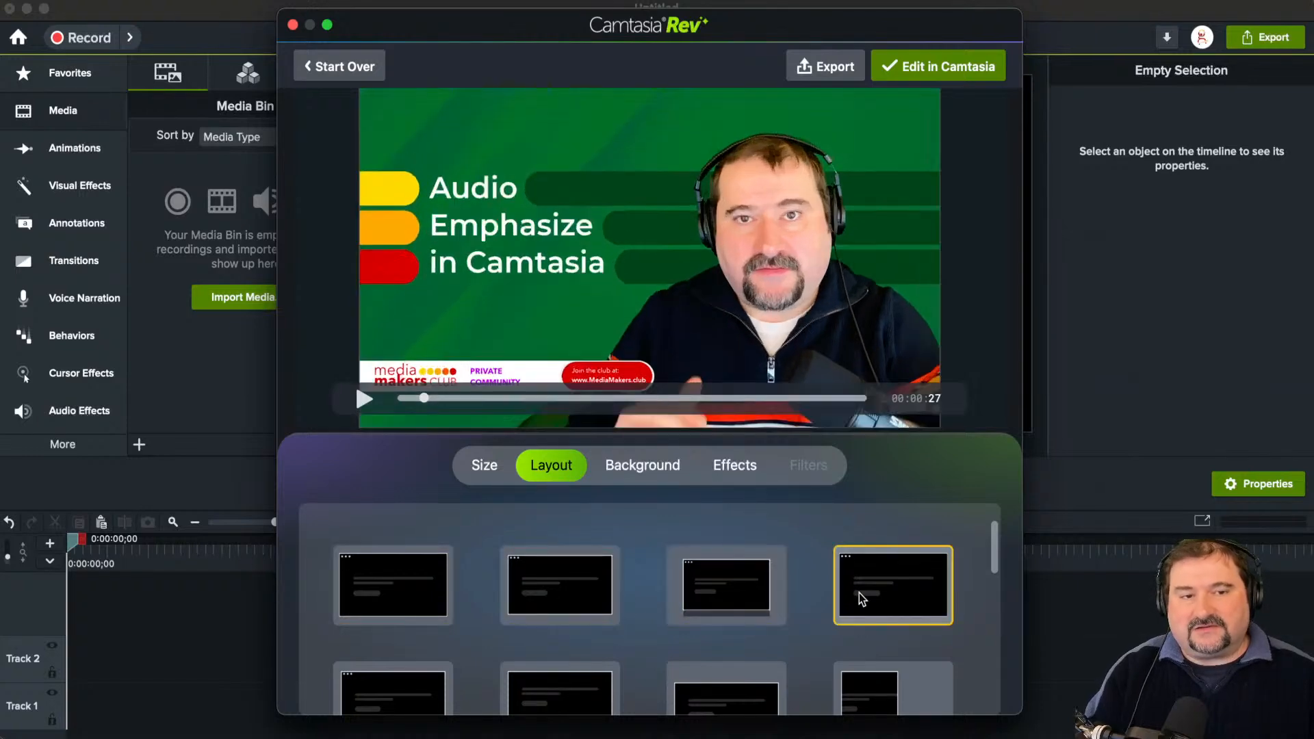
pyautogui.click(767, 592)
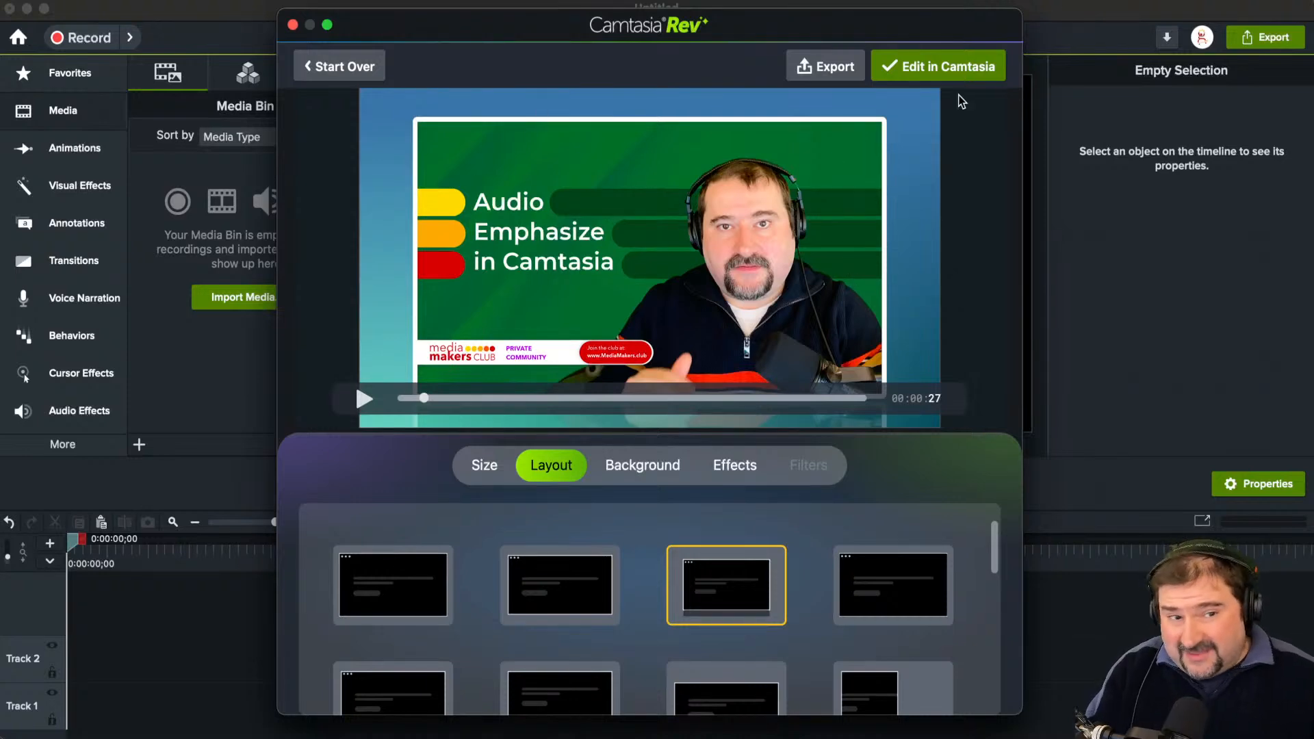
# Step: Try several gradient backgrounds and apply the deep blue-violet one that fades to pink in the lower corner
pyautogui.click(638, 464)
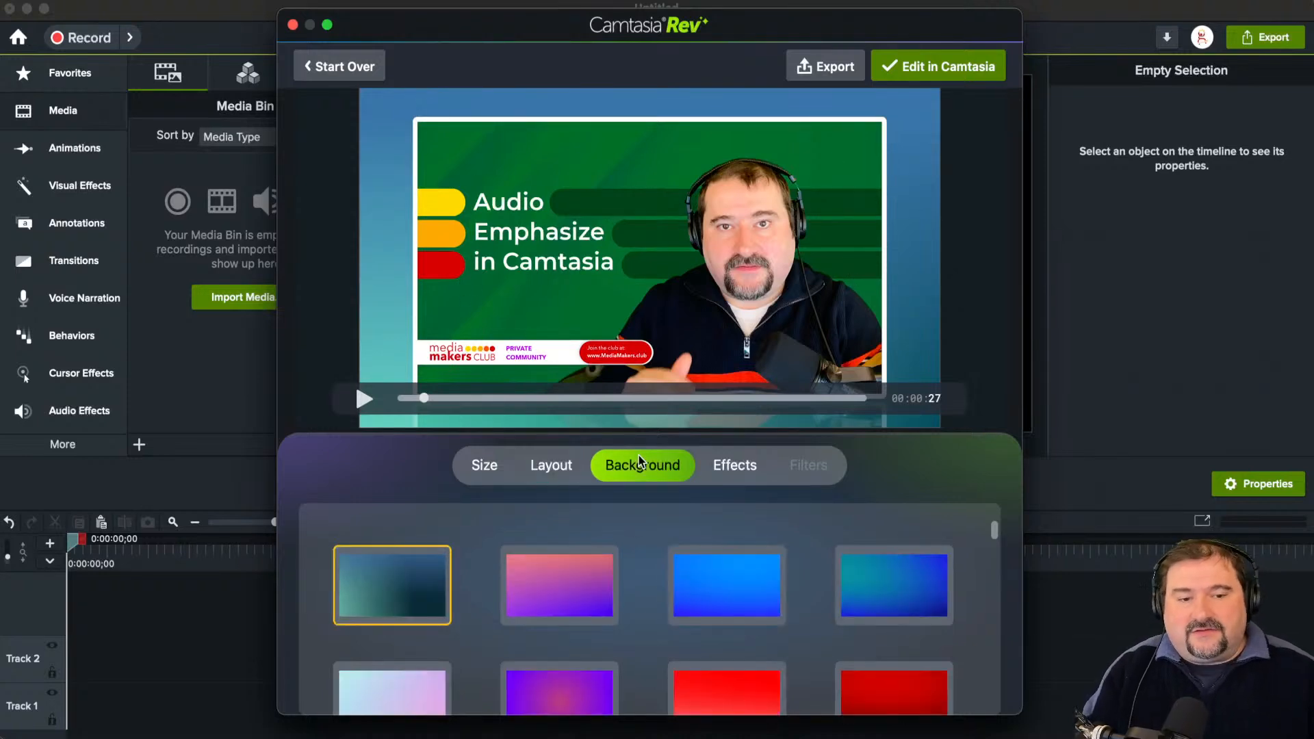
pyautogui.click(527, 581)
pyautogui.click(725, 586)
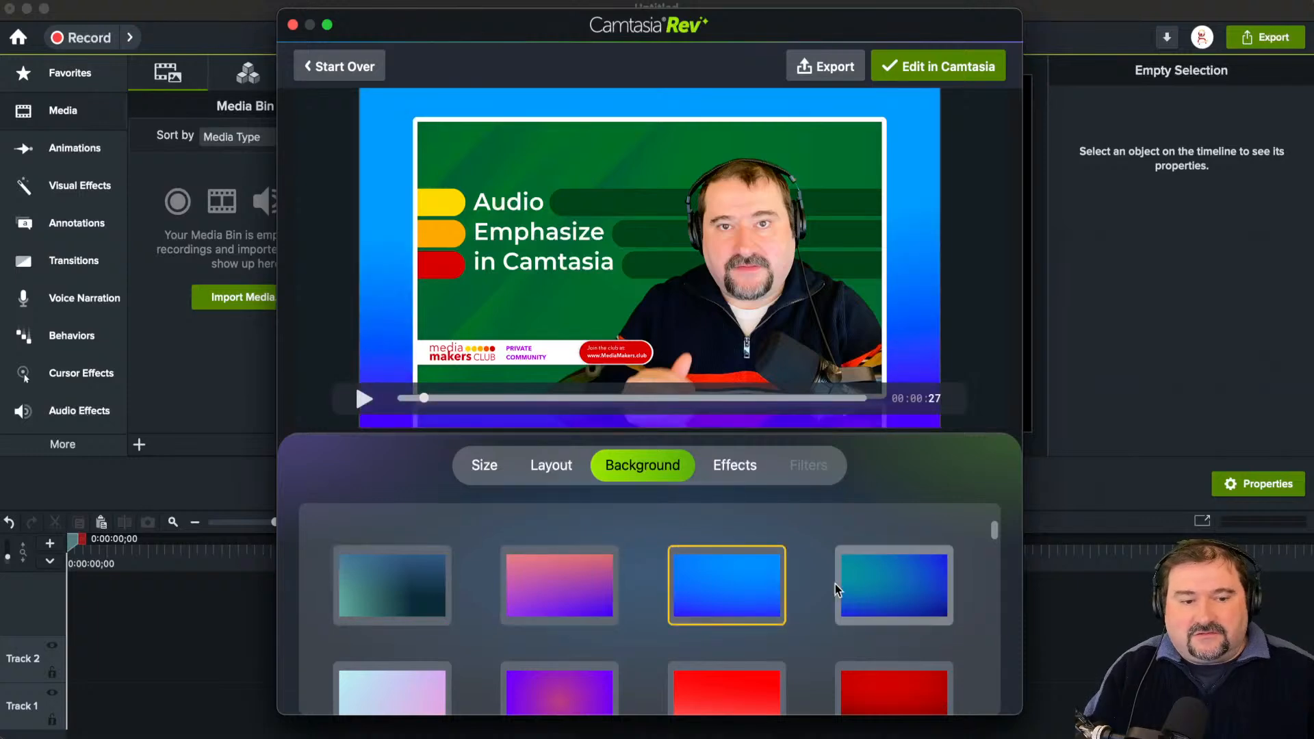
pyautogui.click(874, 594)
pyautogui.scroll(-2, 890, 609)
pyautogui.click(725, 618)
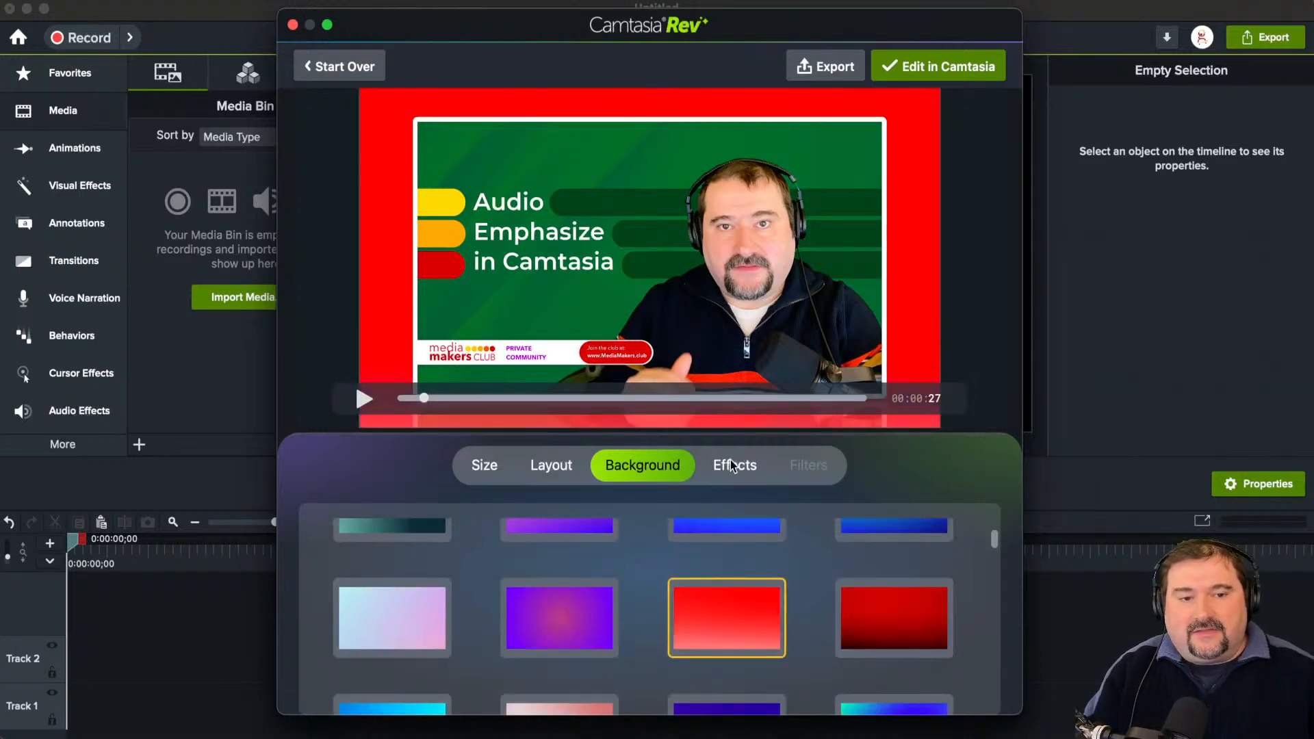
pyautogui.click(543, 625)
pyautogui.scroll(-3, 650, 629)
pyautogui.click(722, 598)
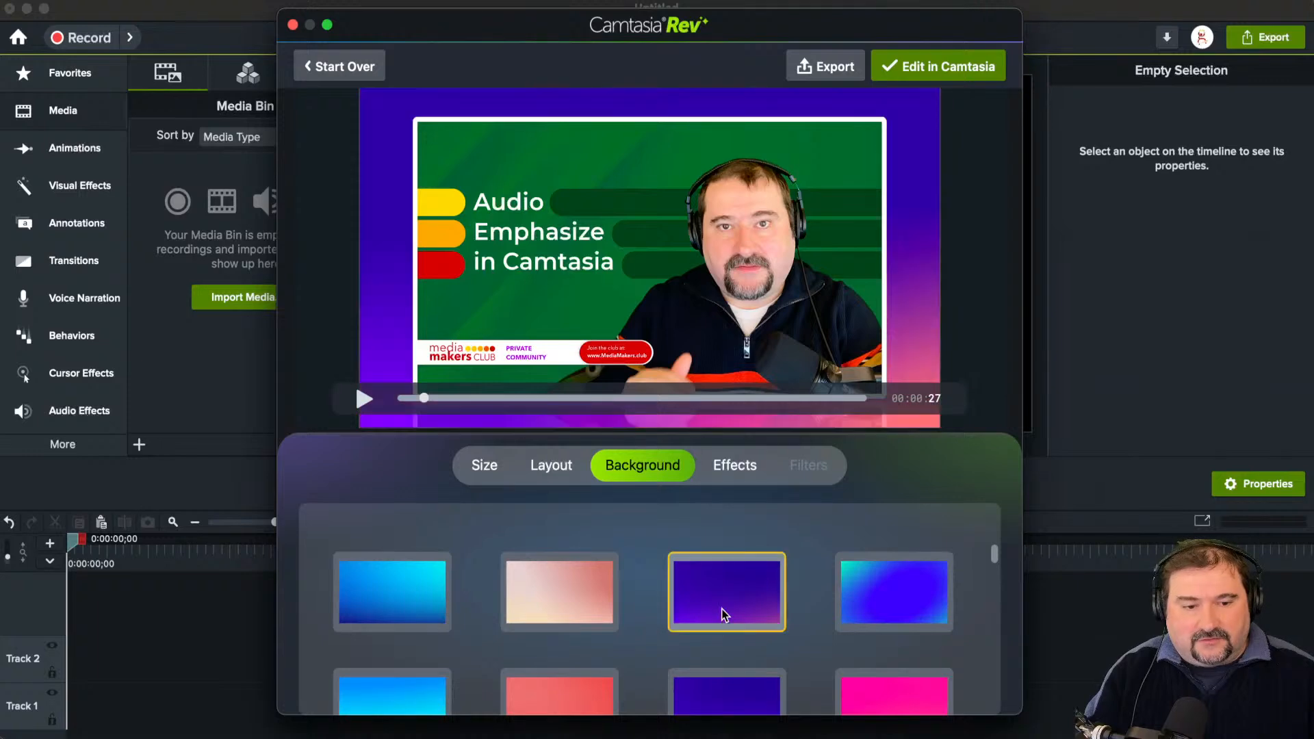
# Step: Check the available effects, open the composition for editing in Camtasia, and stretch the new project window across the screen
pyautogui.click(720, 467)
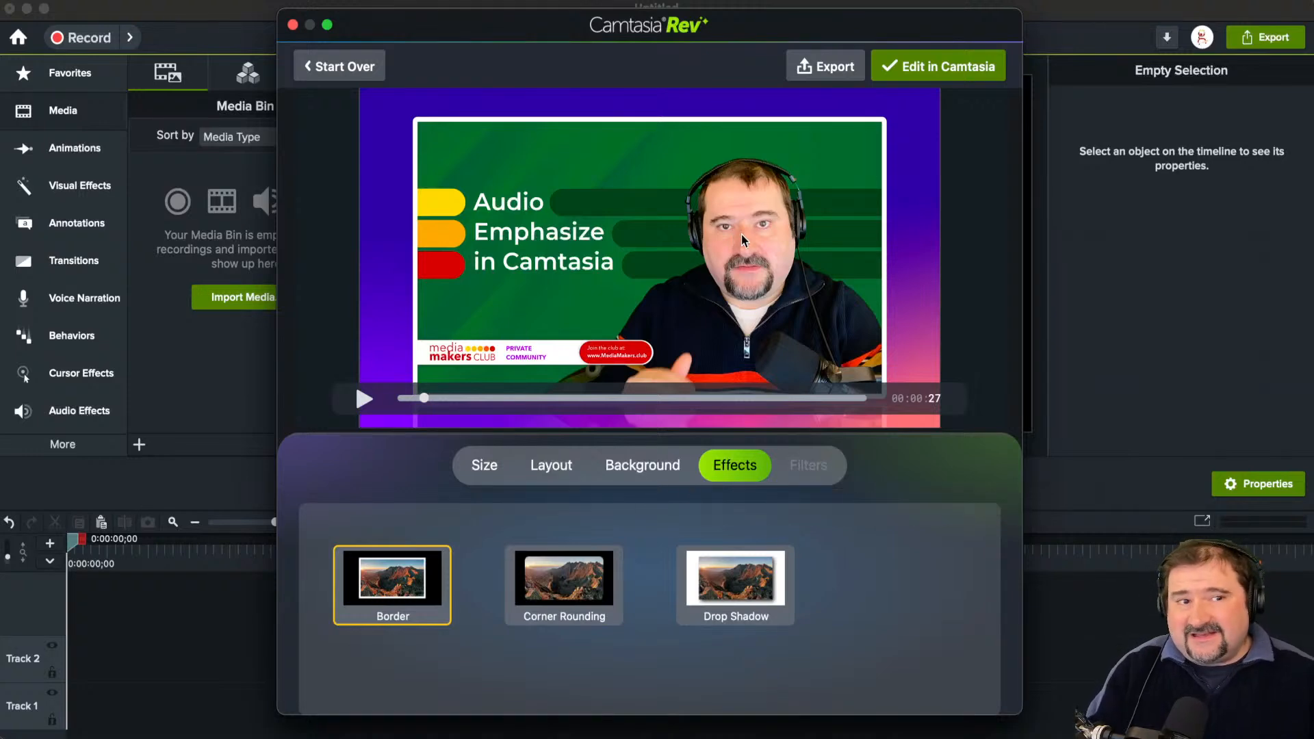
pyautogui.click(919, 63)
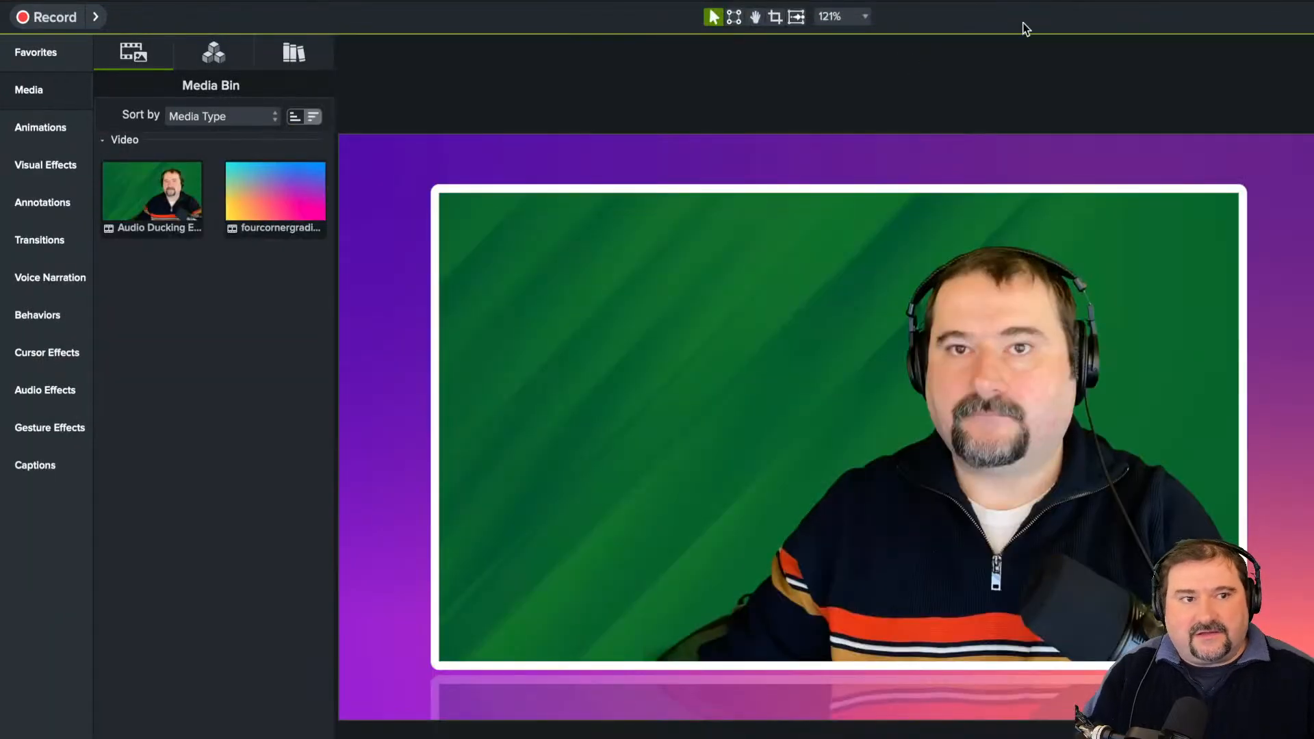
pyautogui.doubleClick(1033, 2)
pyautogui.moveTo(646, 335); pyautogui.dragTo(672, 13)
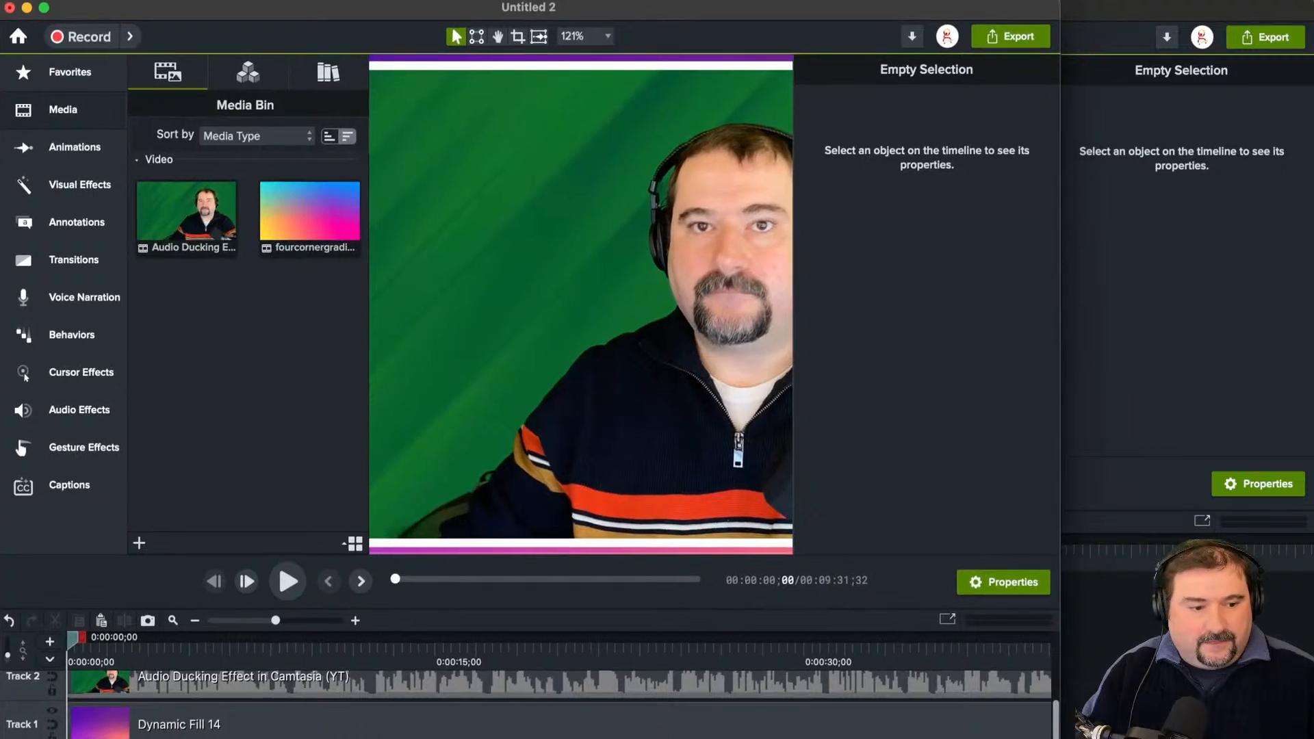
pyautogui.moveTo(1060, 738); pyautogui.dragTo(1313, 738)
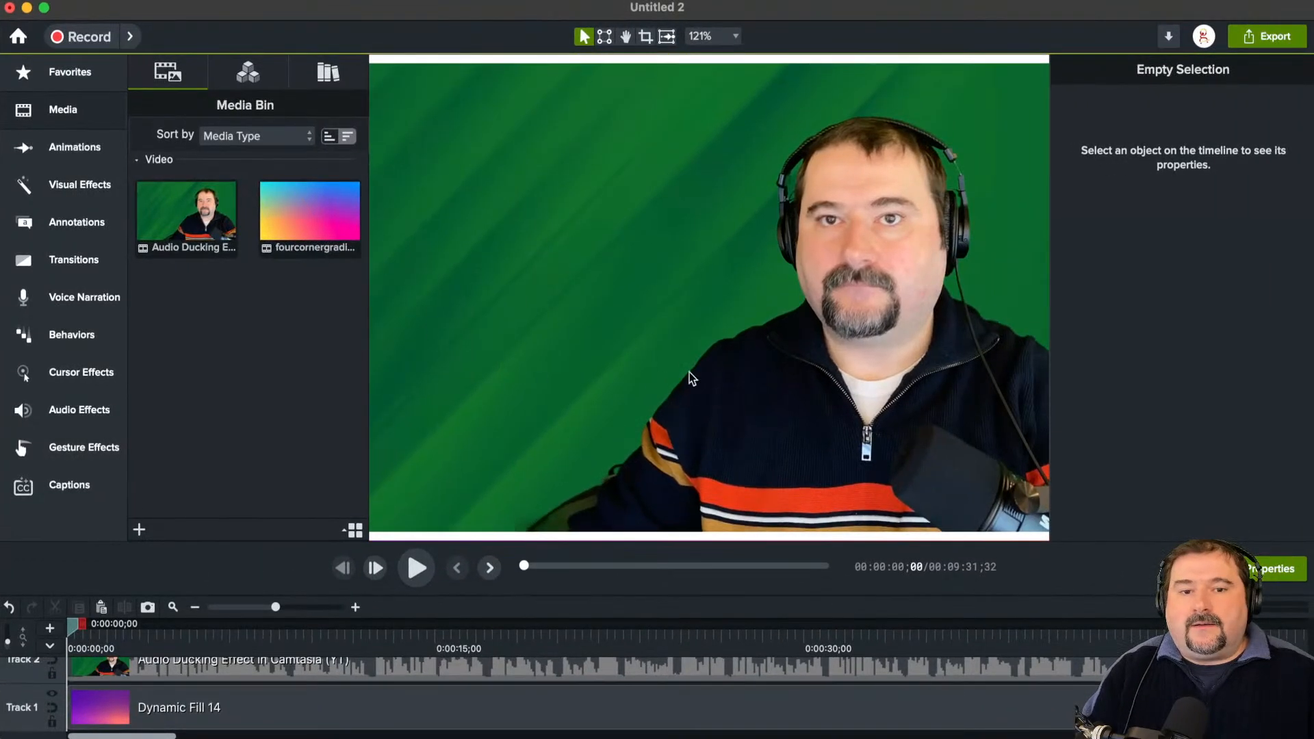
# Step: Fit the whole canvas in view at 69% zoom and enlarge the timeline area until both tracks are fully visible
pyautogui.scroll(-5, 690, 374)
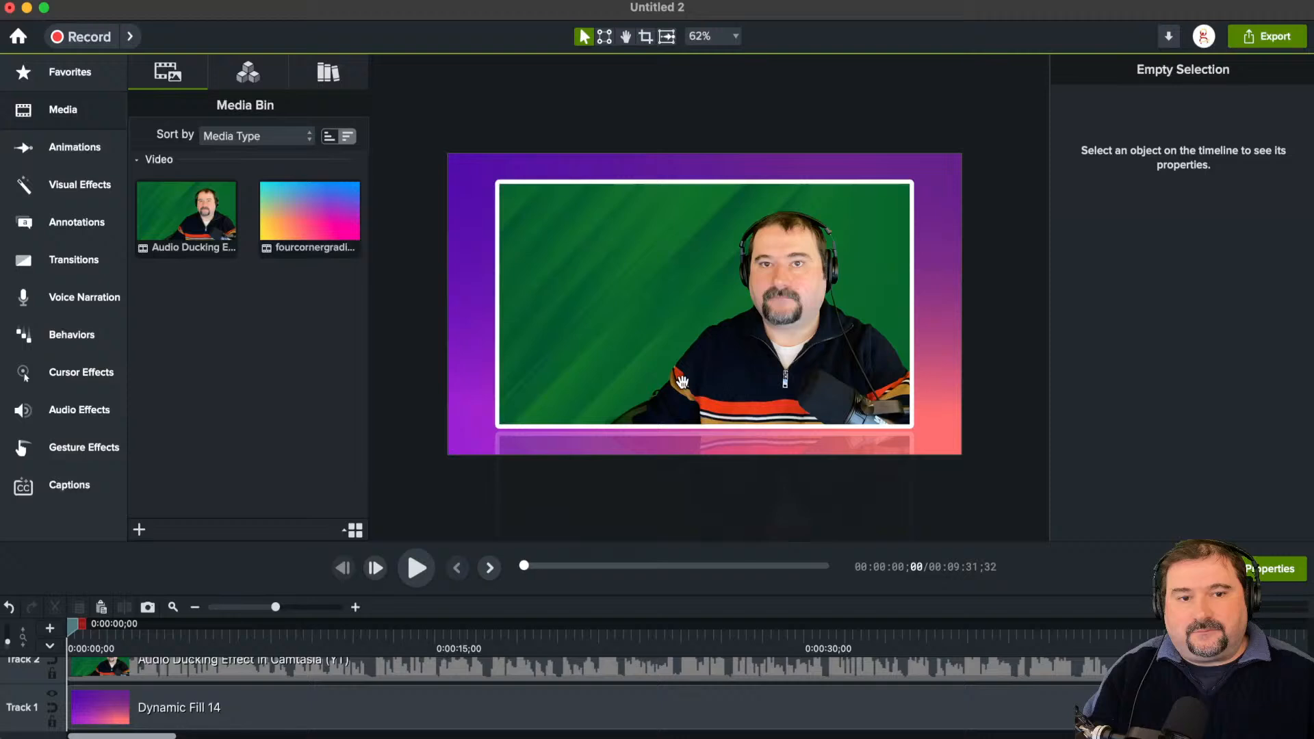
pyautogui.moveTo(682, 382); pyautogui.dragTo(683, 380)
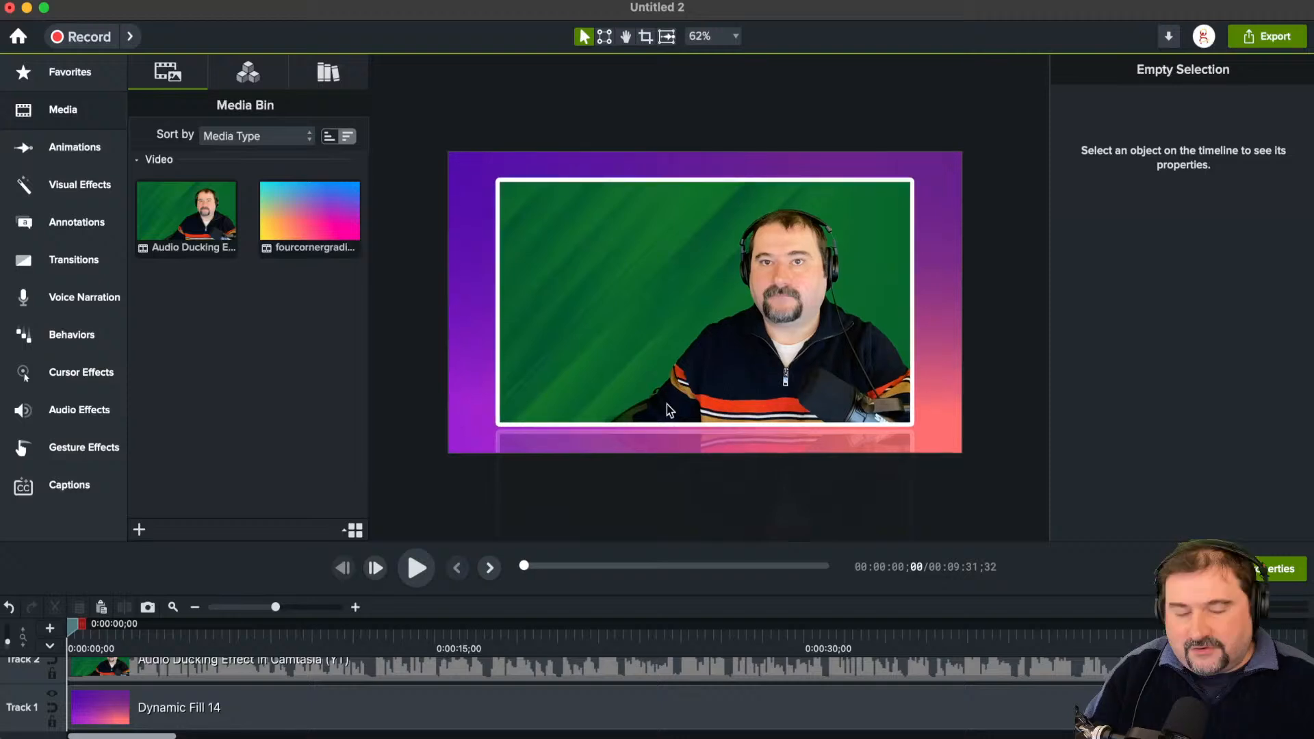
pyautogui.scroll(2, 666, 404)
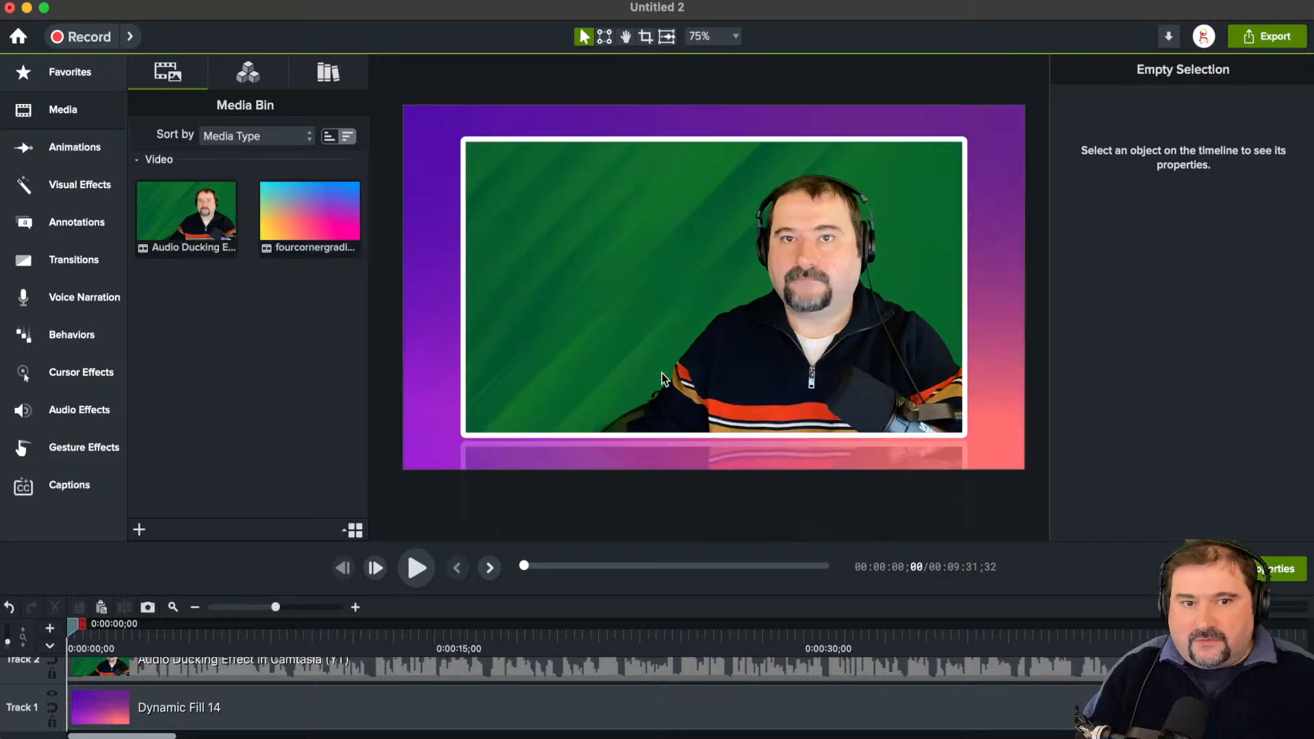
pyautogui.scroll(-1, 663, 378)
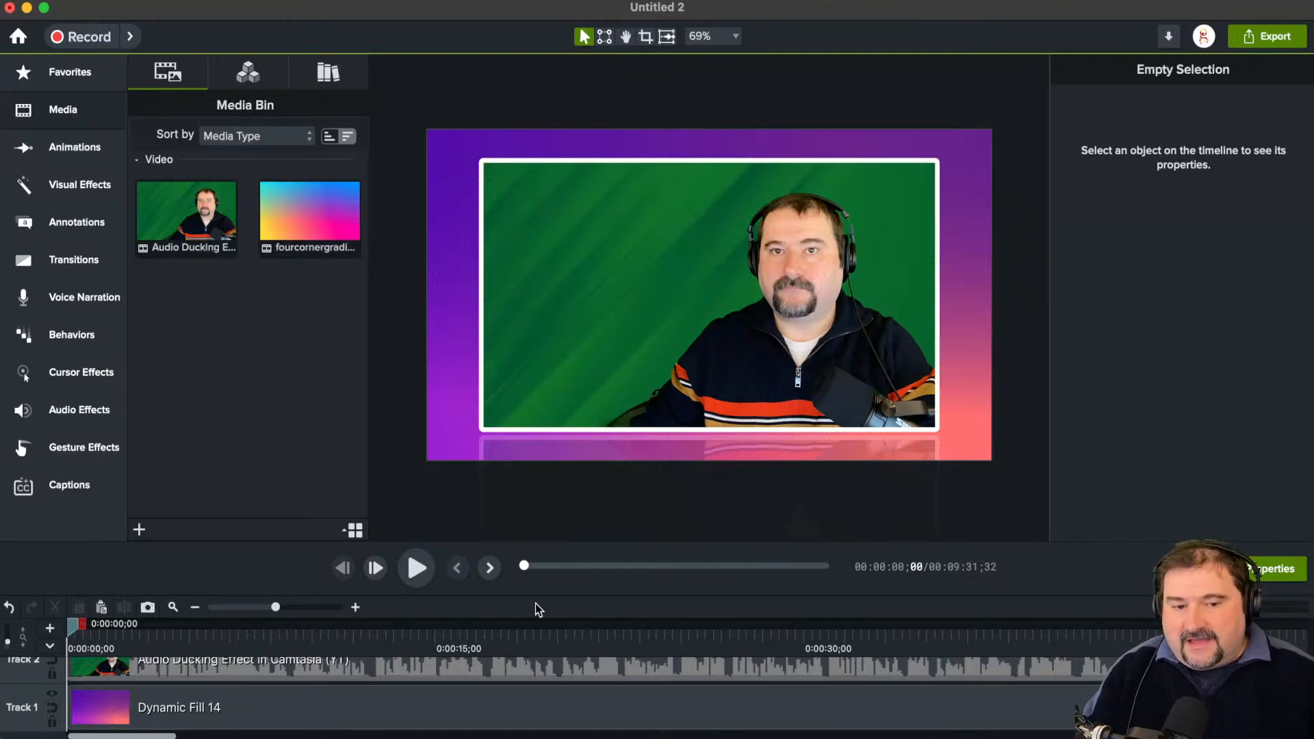
pyautogui.moveTo(536, 596); pyautogui.dragTo(537, 494)
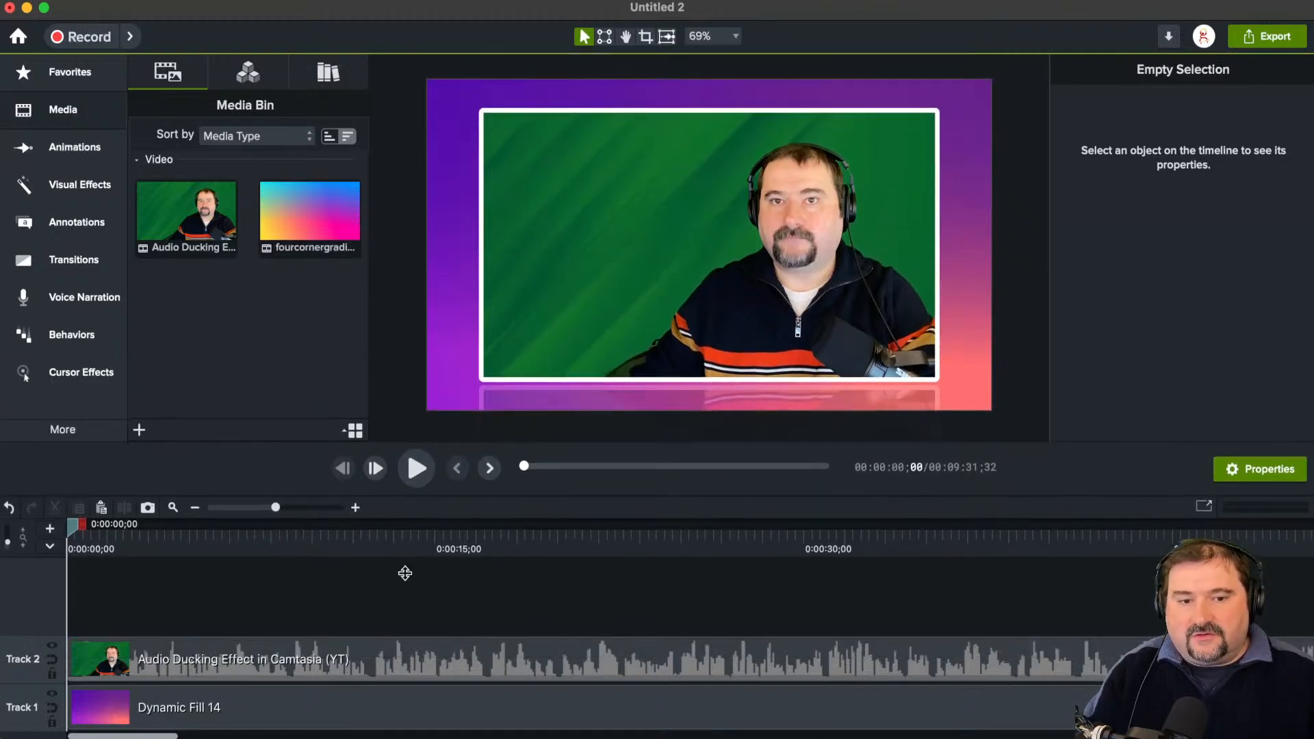
# Step: Delete the Dynamic Fill 14 background clip from Track 1
pyautogui.click(246, 703)
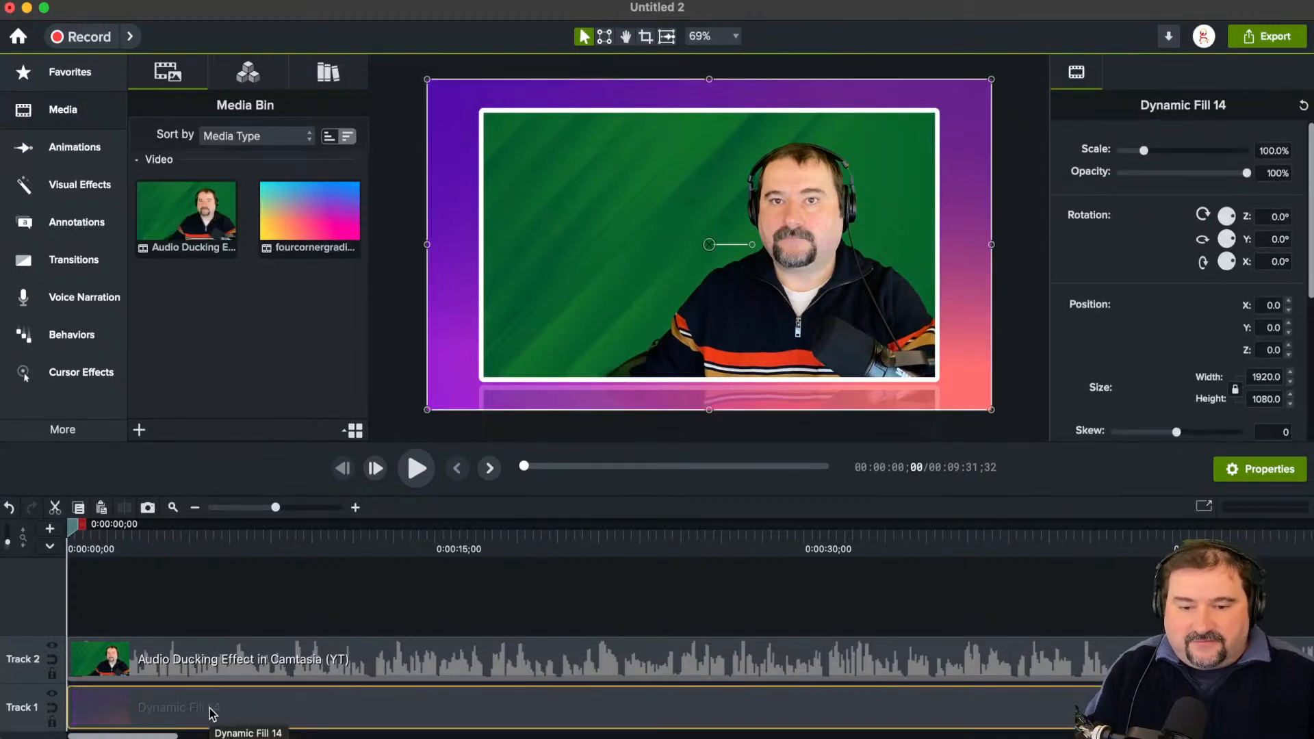
pyautogui.press('Delete')
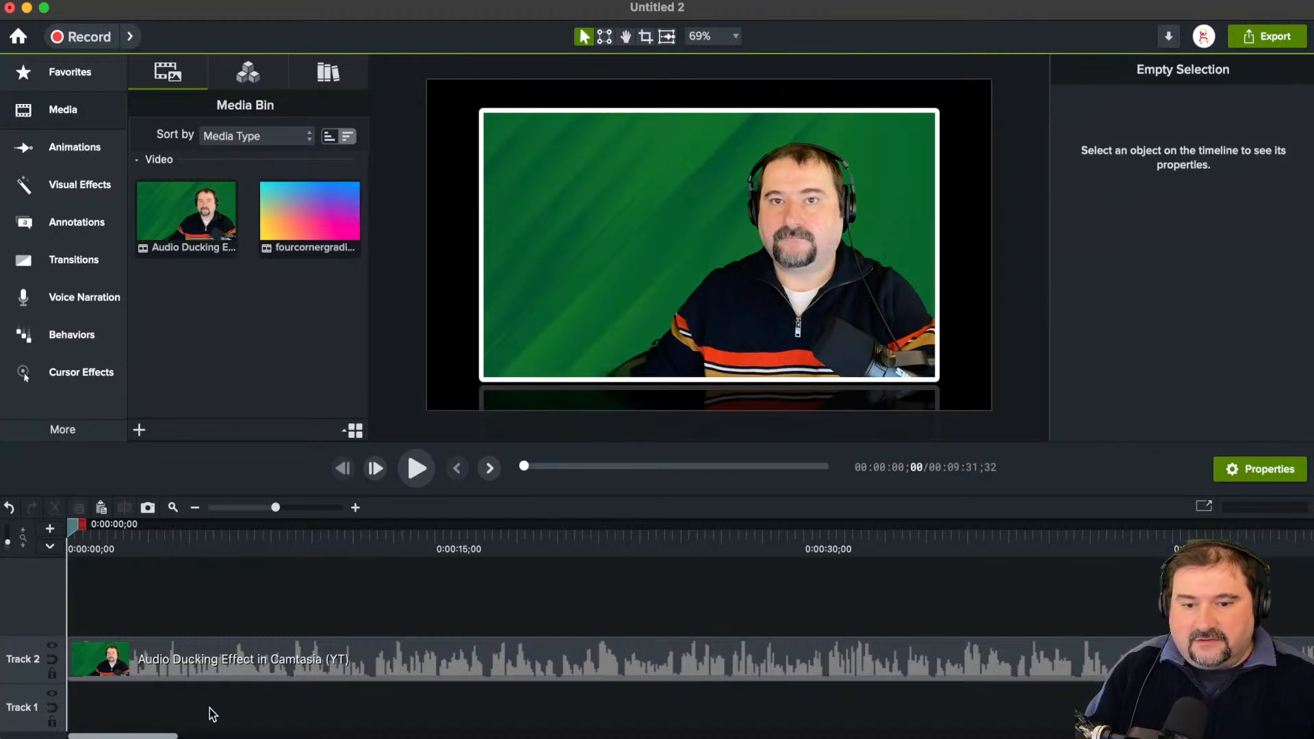
# Step: Remove the Reflection and Border effects from the Audio Ducking Effect clip on Track 2
pyautogui.click(356, 659)
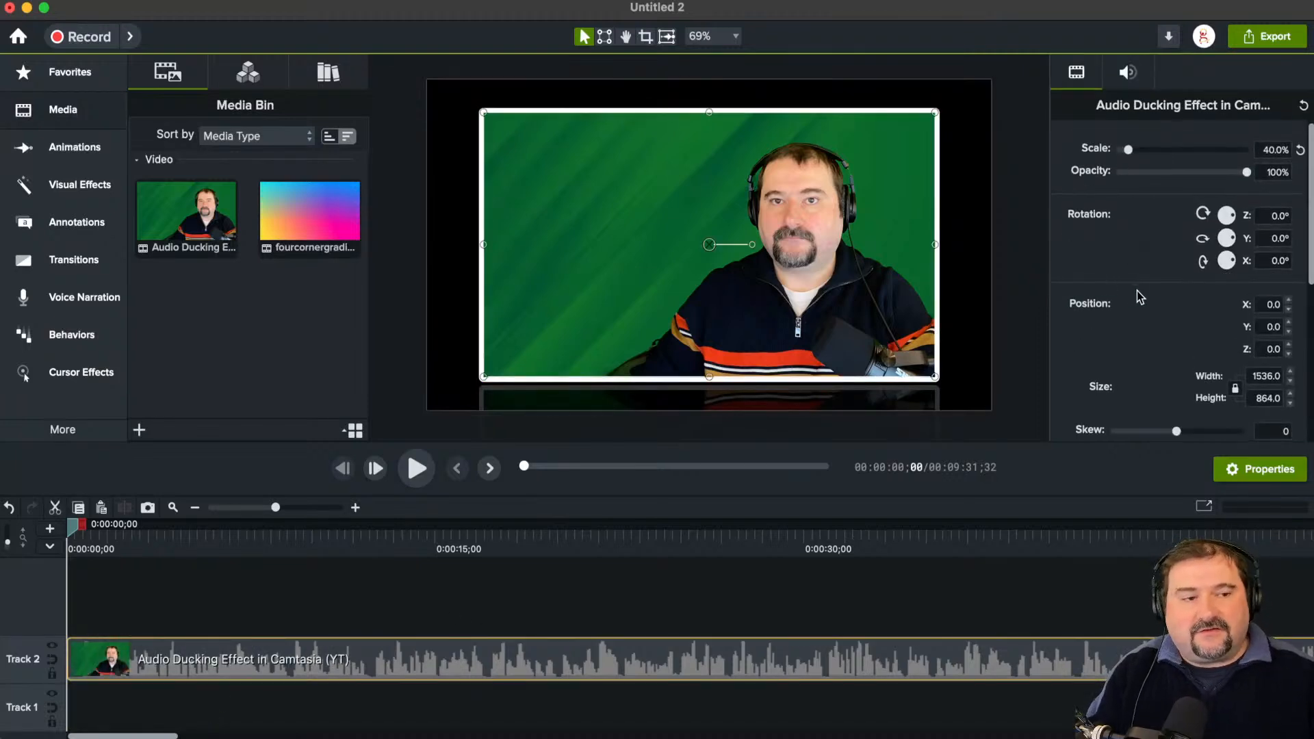
pyautogui.scroll(-8, 1136, 293)
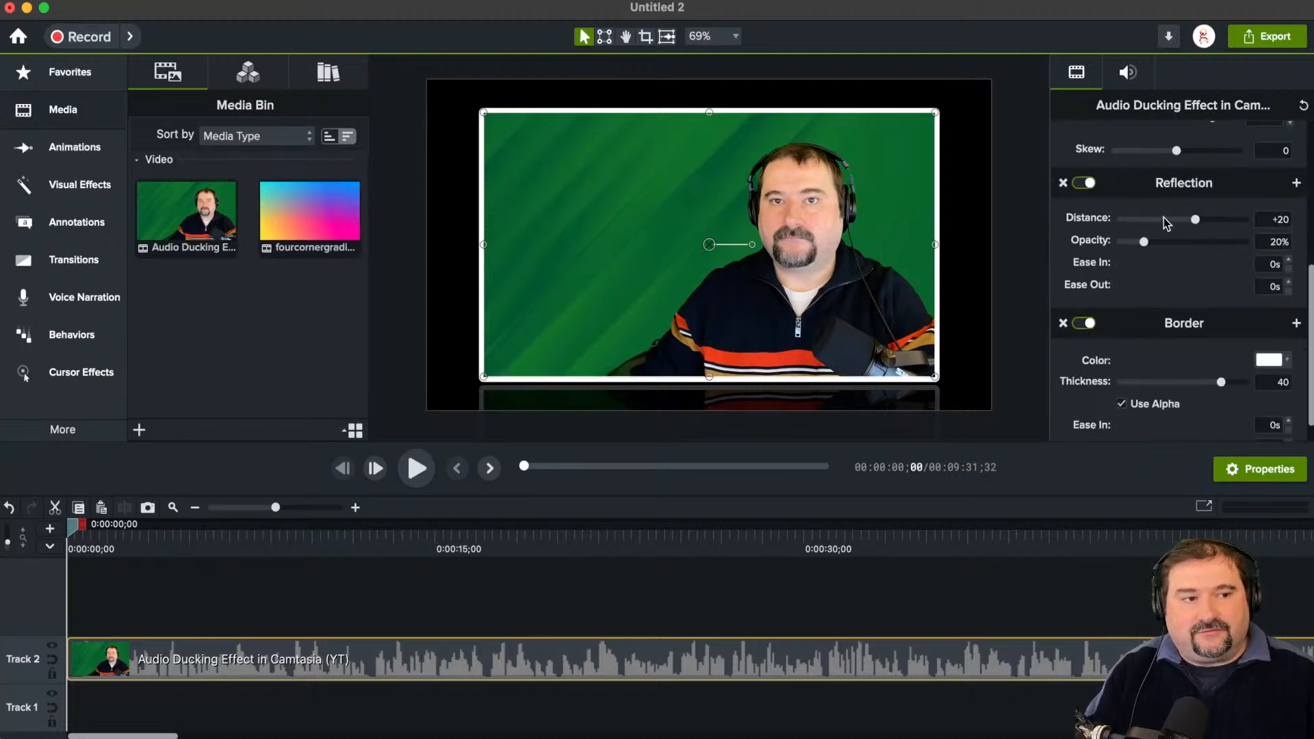
pyautogui.click(1085, 183)
pyautogui.click(1086, 183)
pyautogui.click(1075, 185)
pyautogui.scroll(8, 1072, 190)
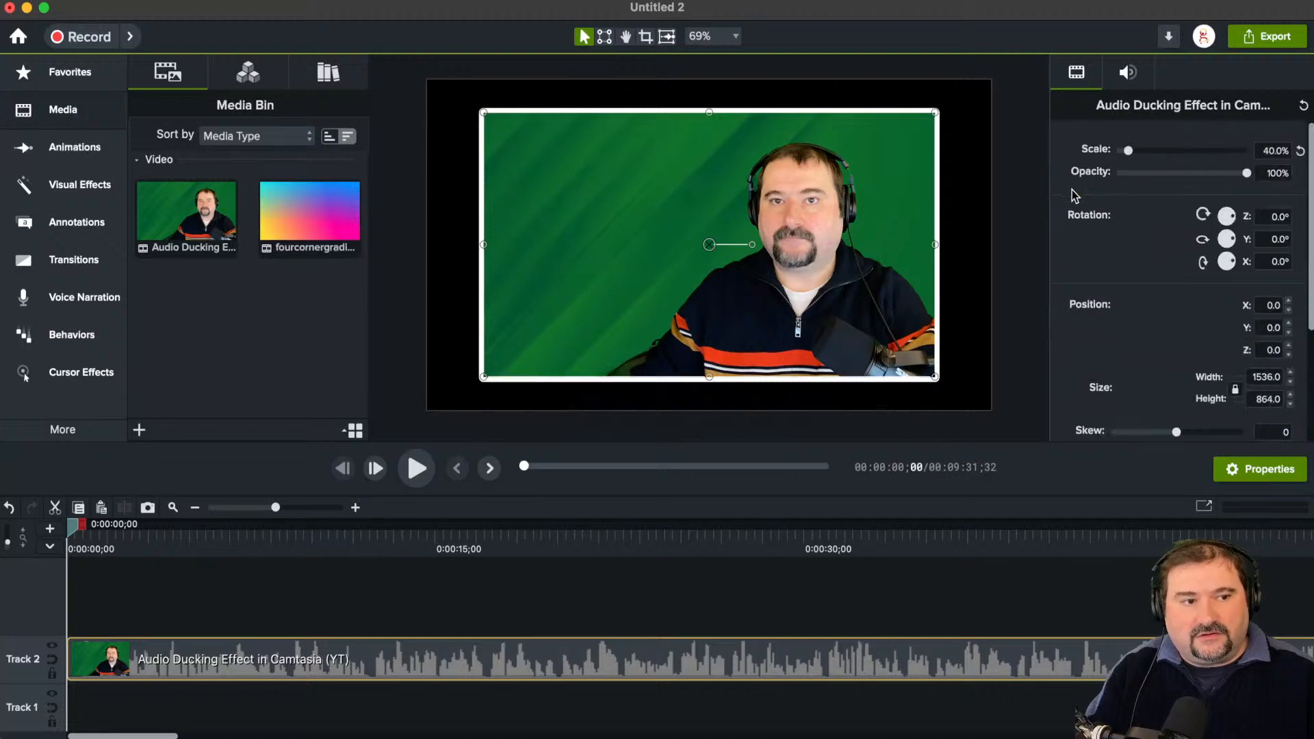
pyautogui.scroll(-3, 1095, 226)
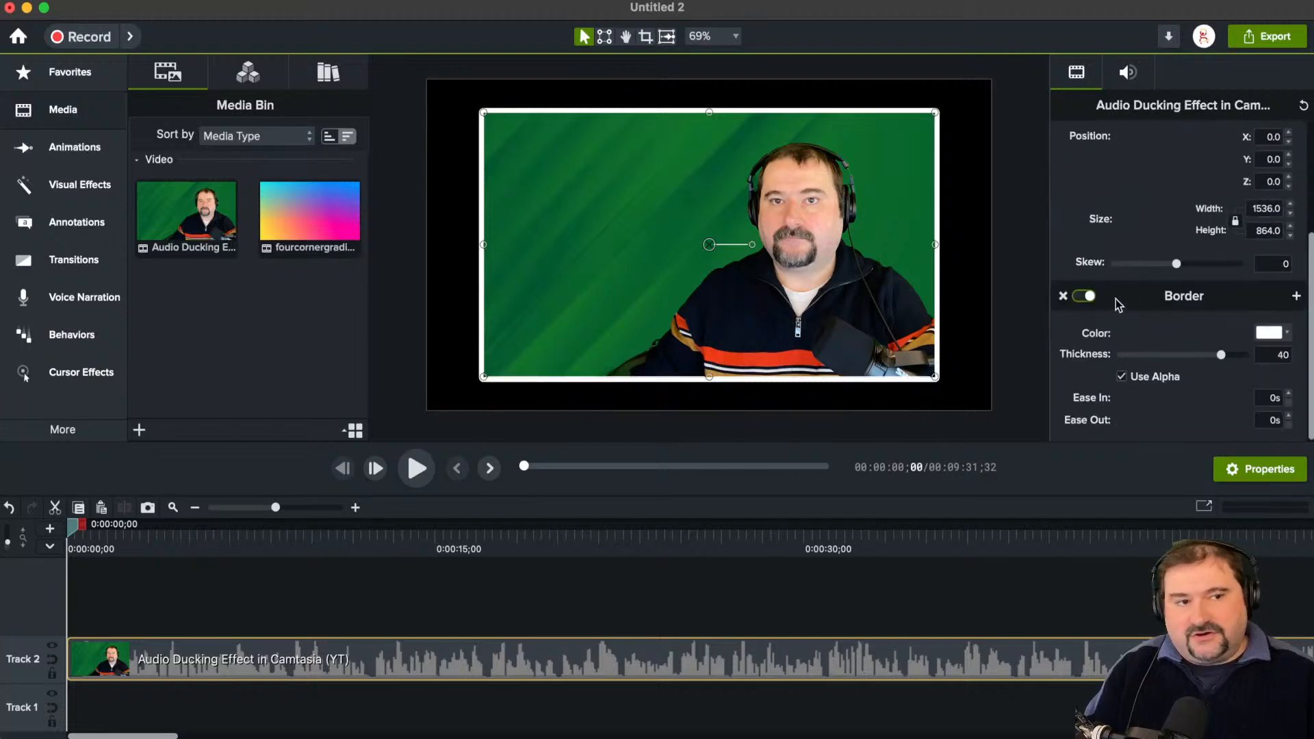
pyautogui.click(1084, 295)
pyautogui.scroll(3, 1062, 294)
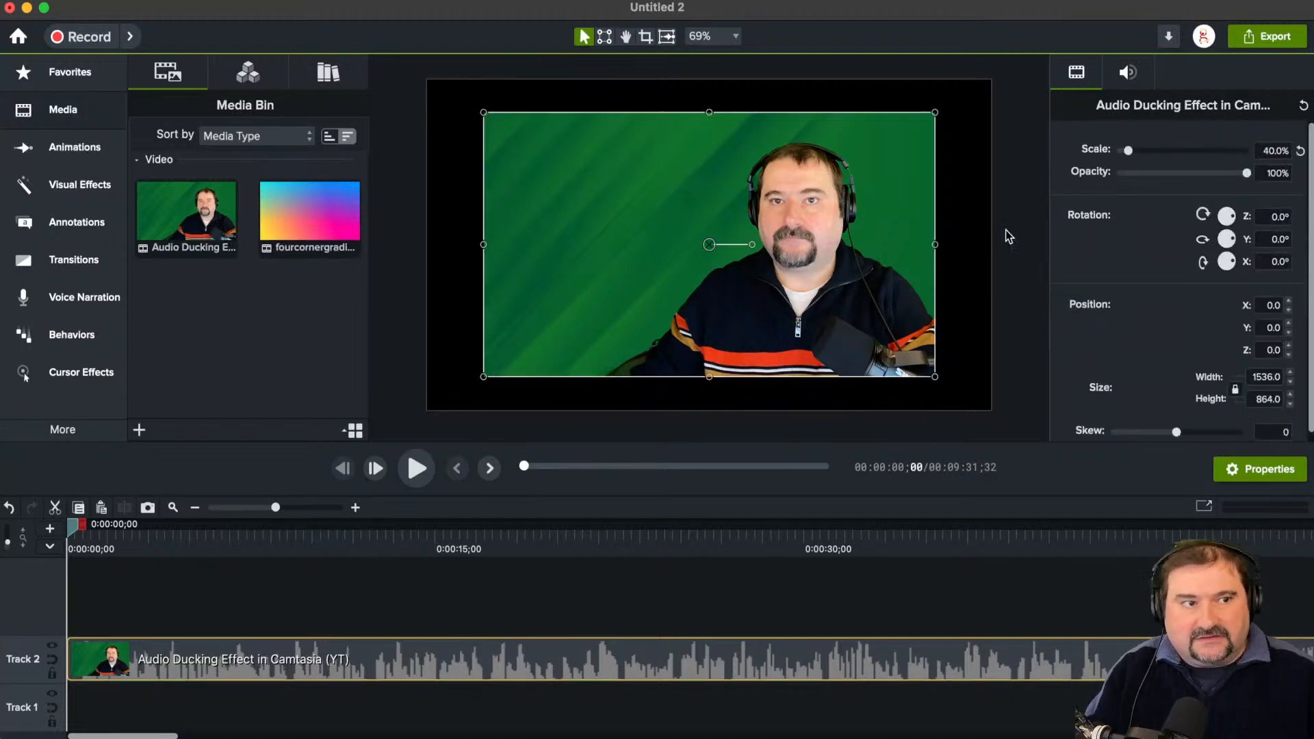
# Step: Align the clip with the canvas's upper-left corner and enlarge it to 50% scale, filling the canvas at 1920 x 1080
pyautogui.moveTo(743, 228); pyautogui.dragTo(688, 194)
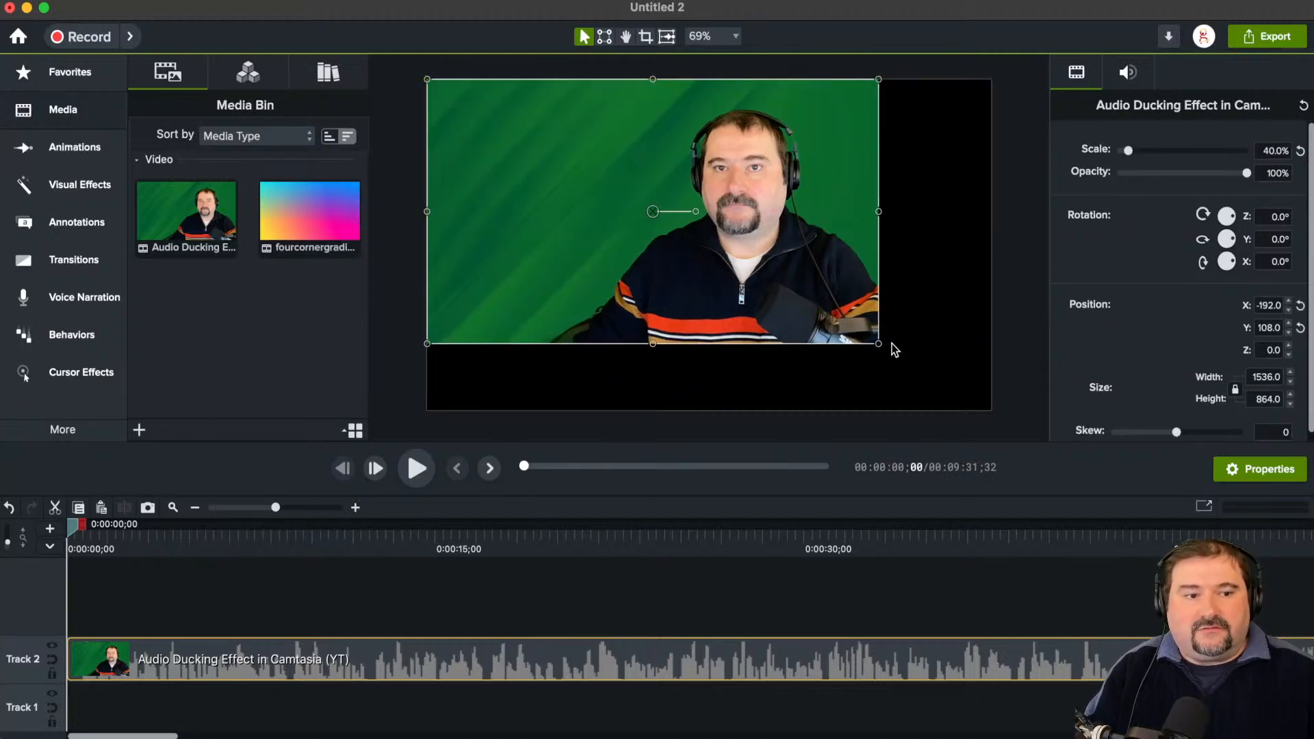
pyautogui.moveTo(881, 341); pyautogui.dragTo(987, 385)
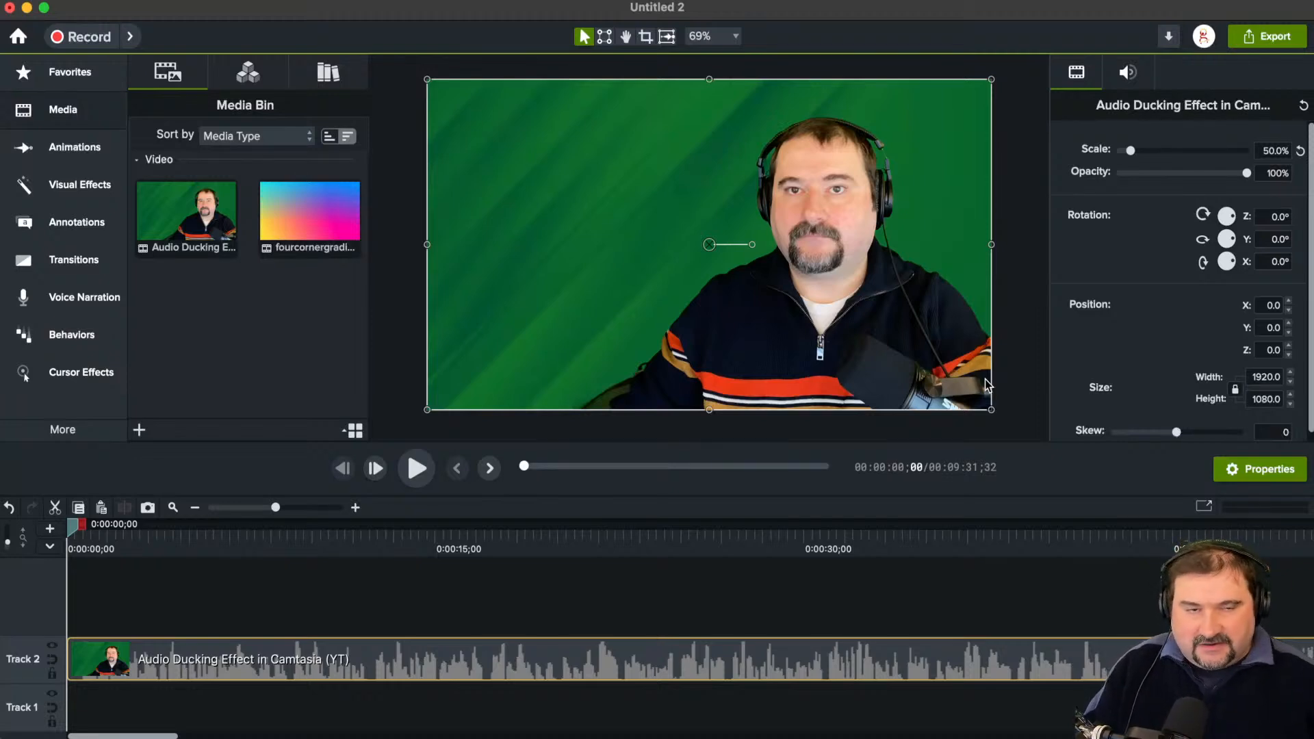
# Step: Delete the unused media from the Media Bin
pyautogui.rightClick(278, 335)
pyautogui.click(253, 318)
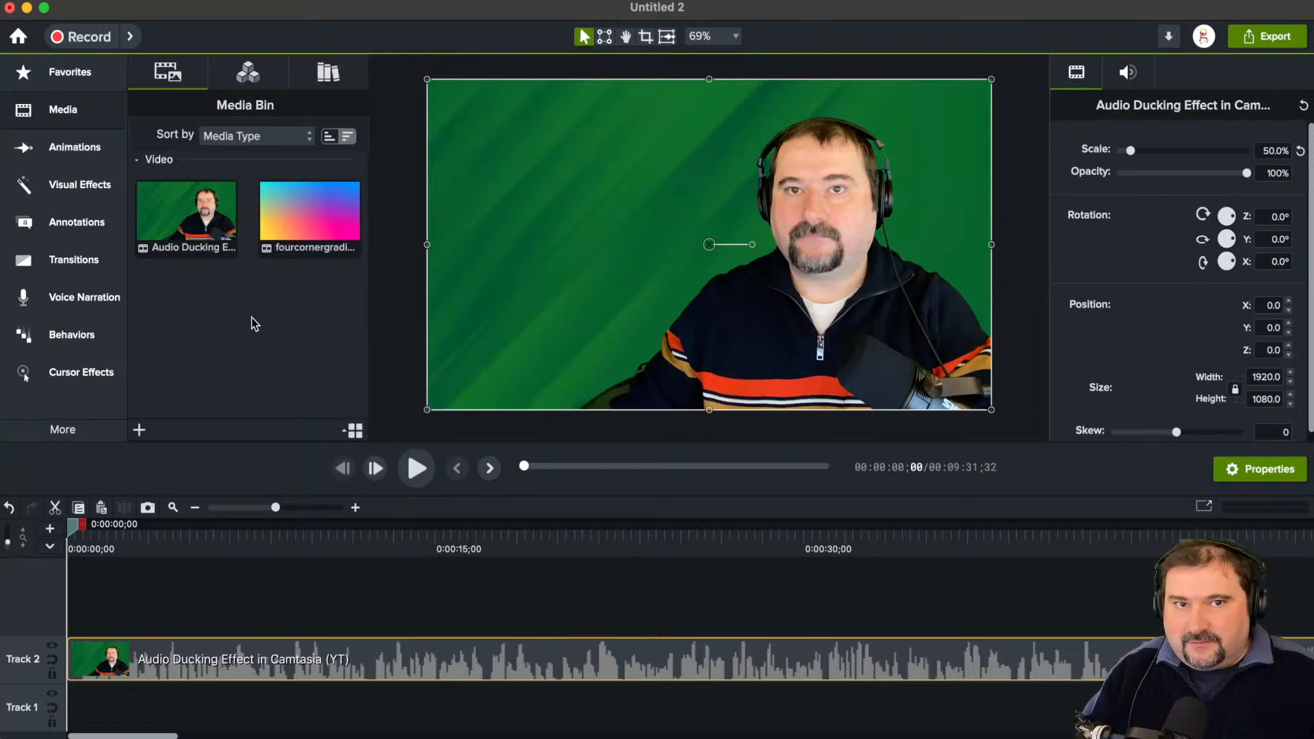
pyautogui.rightClick(253, 301)
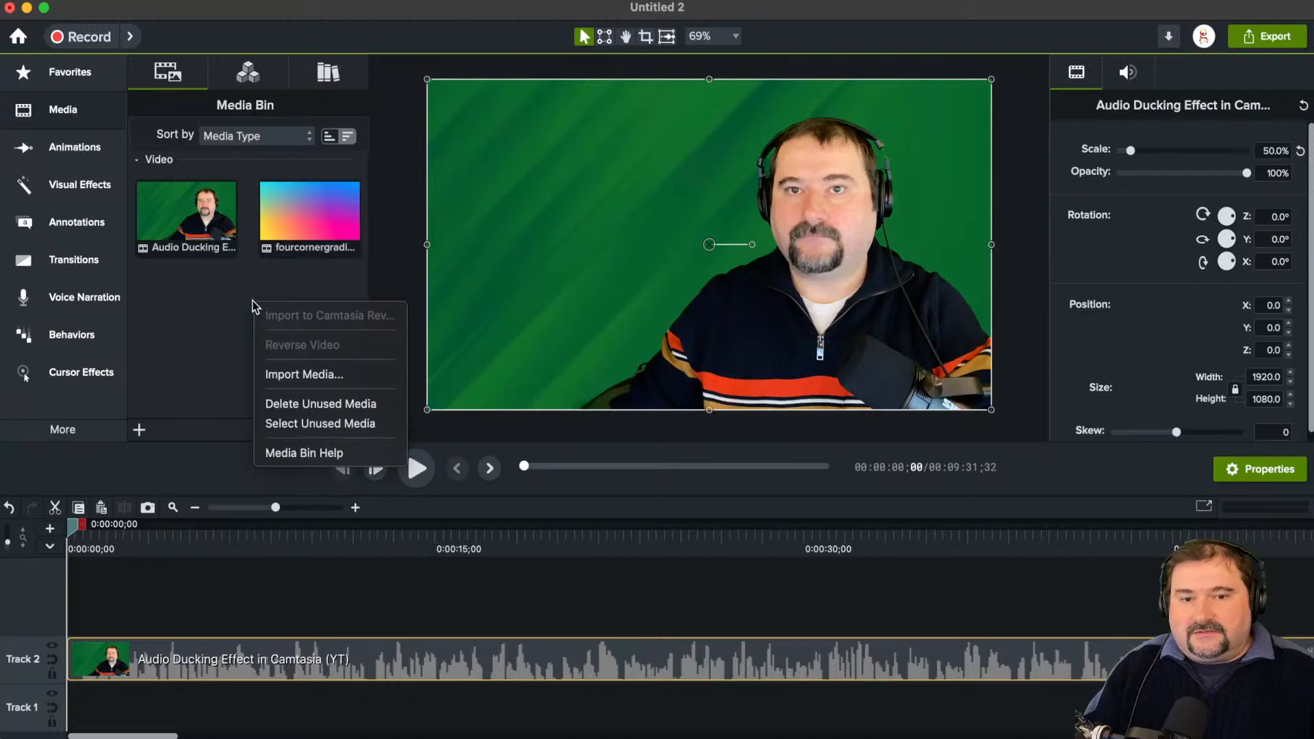
pyautogui.click(319, 404)
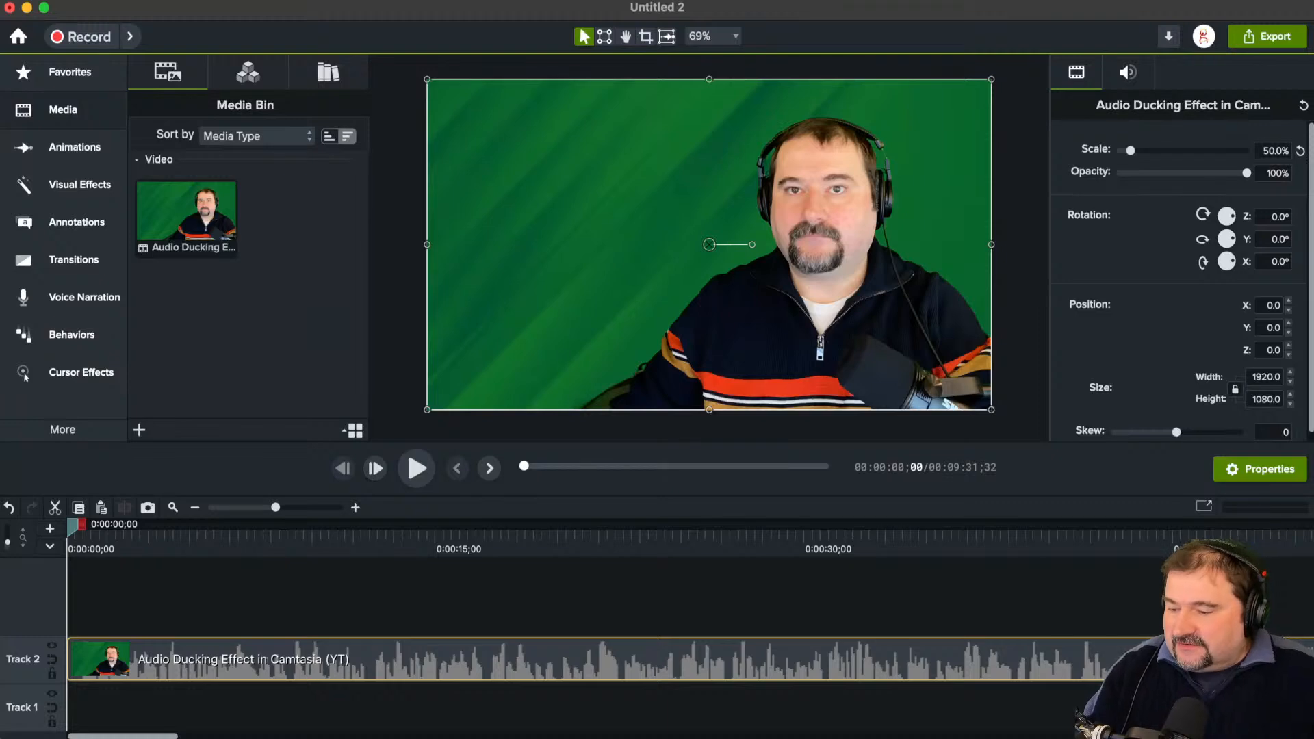
# Step: Delete the Audio Ducking Effect clip from Track 2
pyautogui.press('super+Tab')
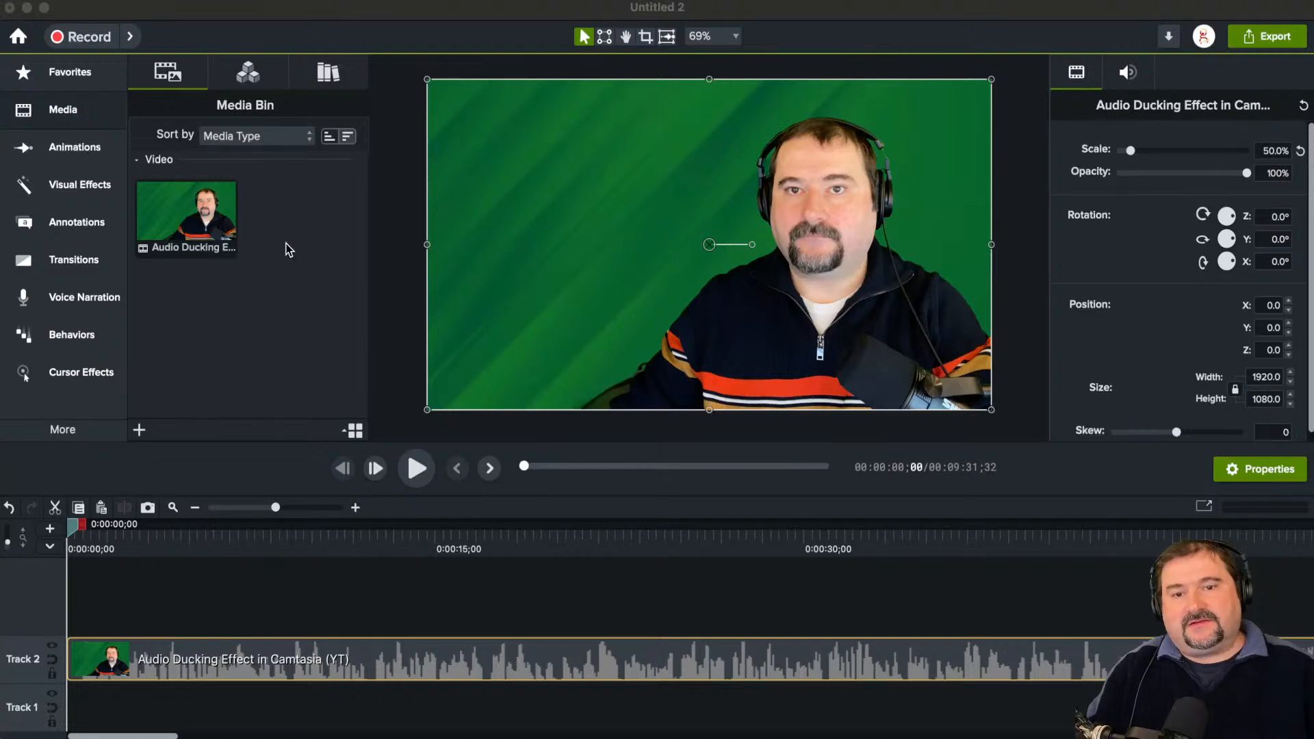
pyautogui.click(517, 265)
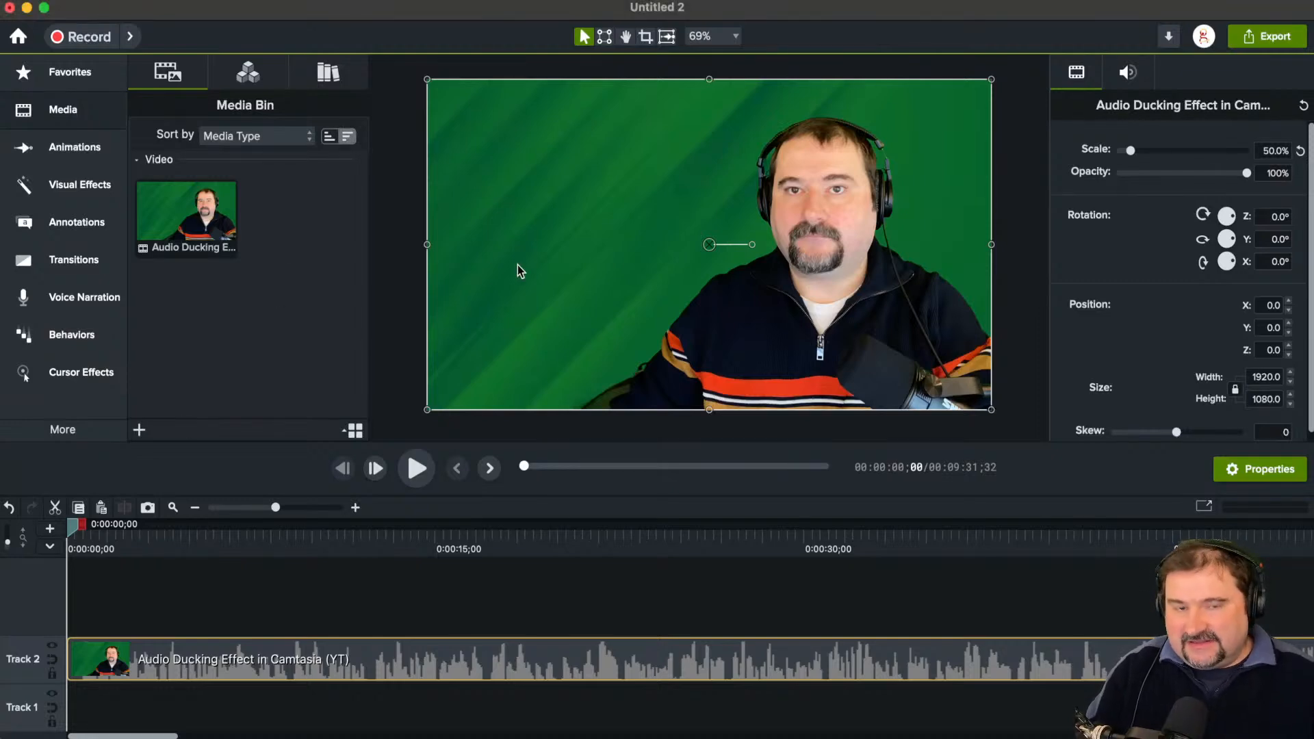
pyautogui.press('Delete')
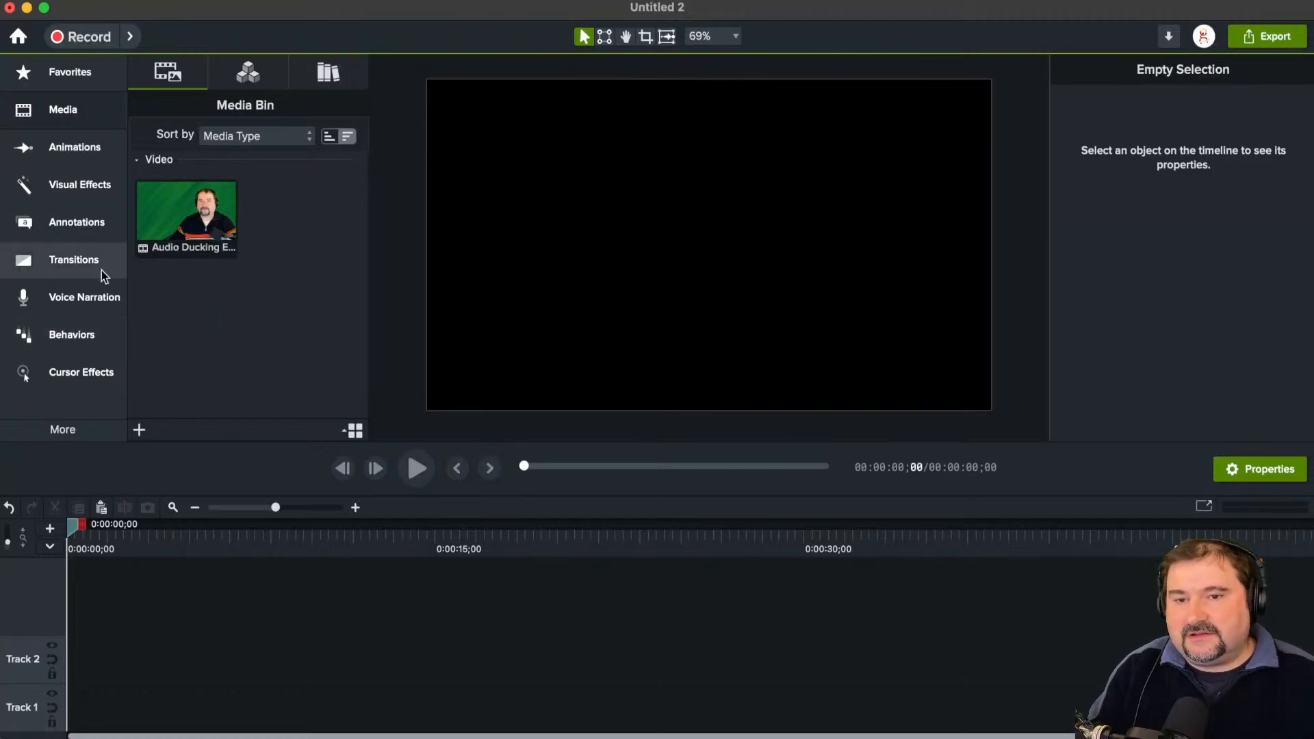
# Step: Search the Camtasia Assets for "train" and browse all matching Footage for premium clips
pyautogui.click(90, 115)
pyautogui.click(88, 112)
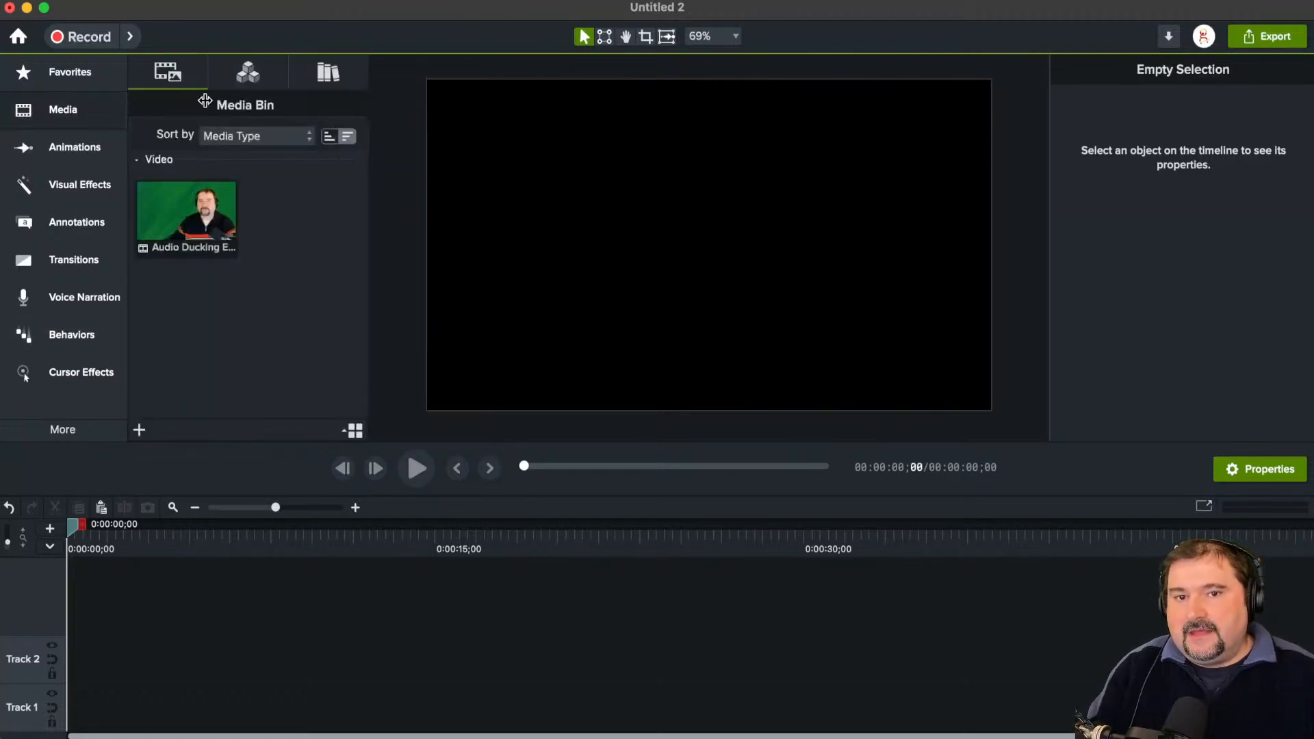
pyautogui.click(249, 75)
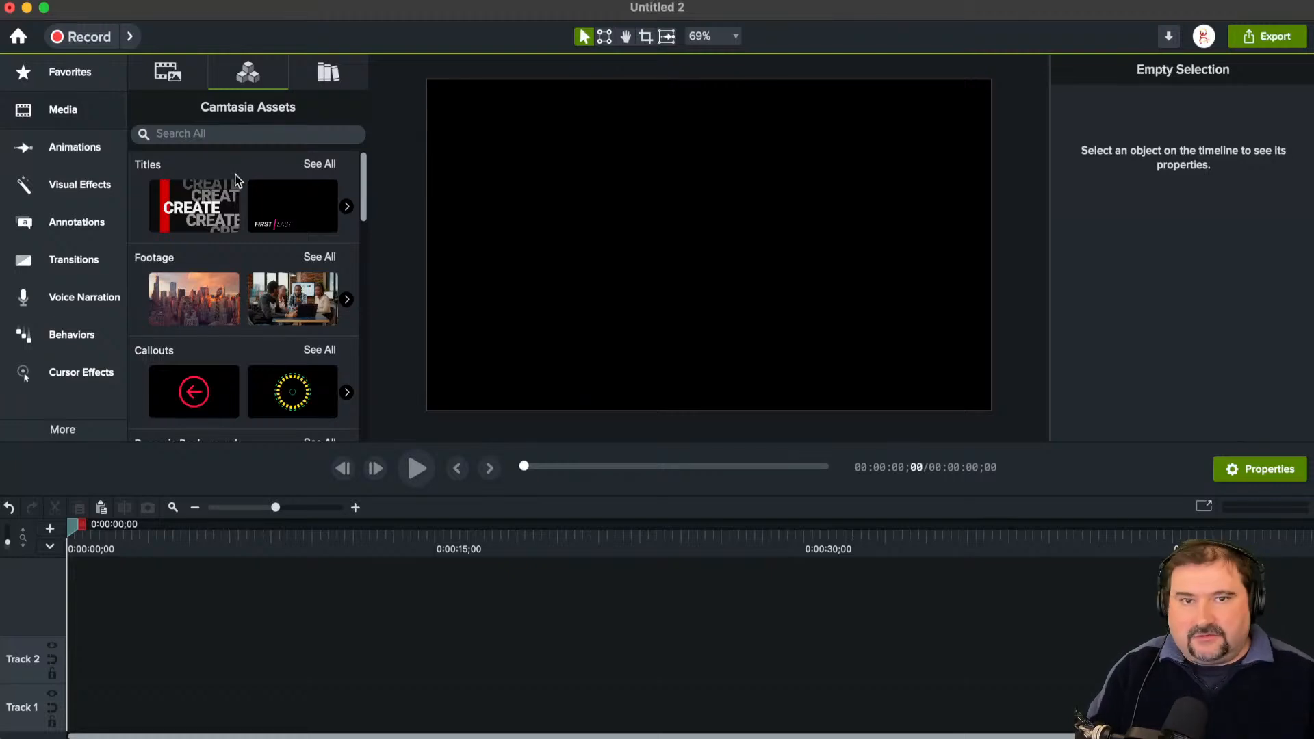
pyautogui.click(213, 135)
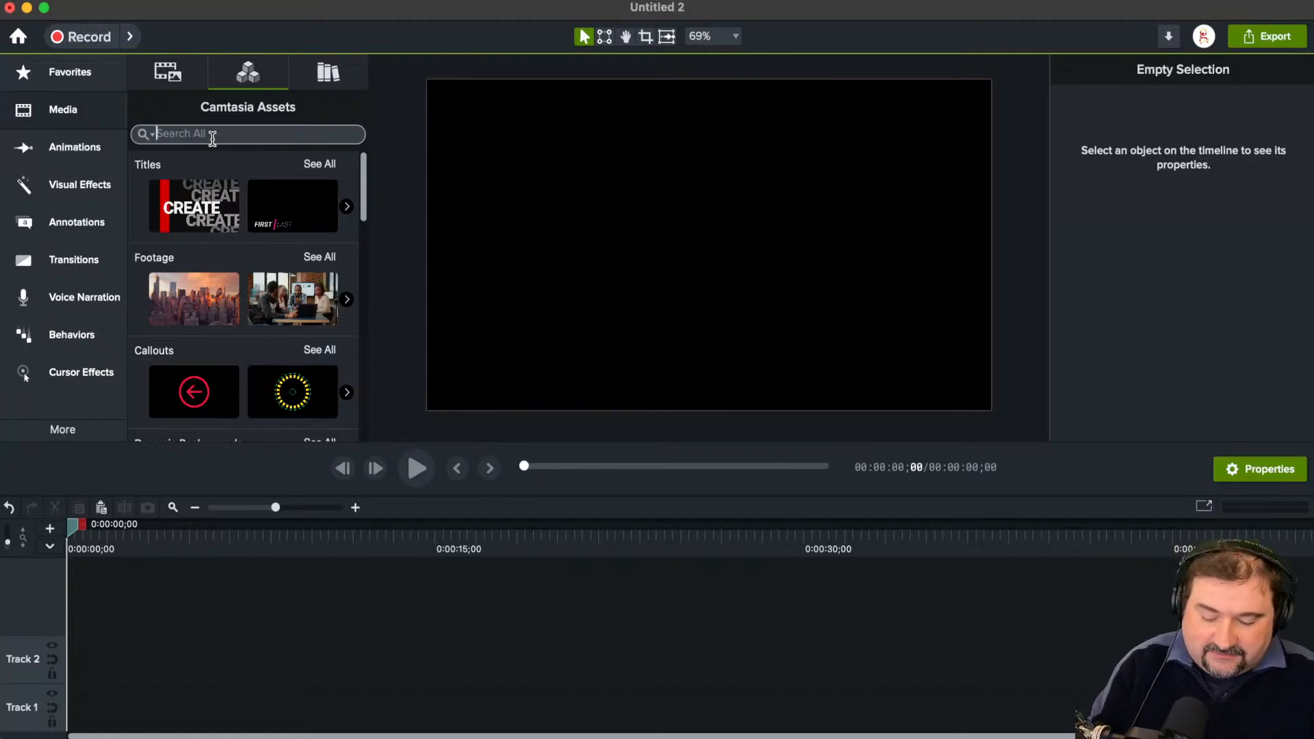
pyautogui.write('train')
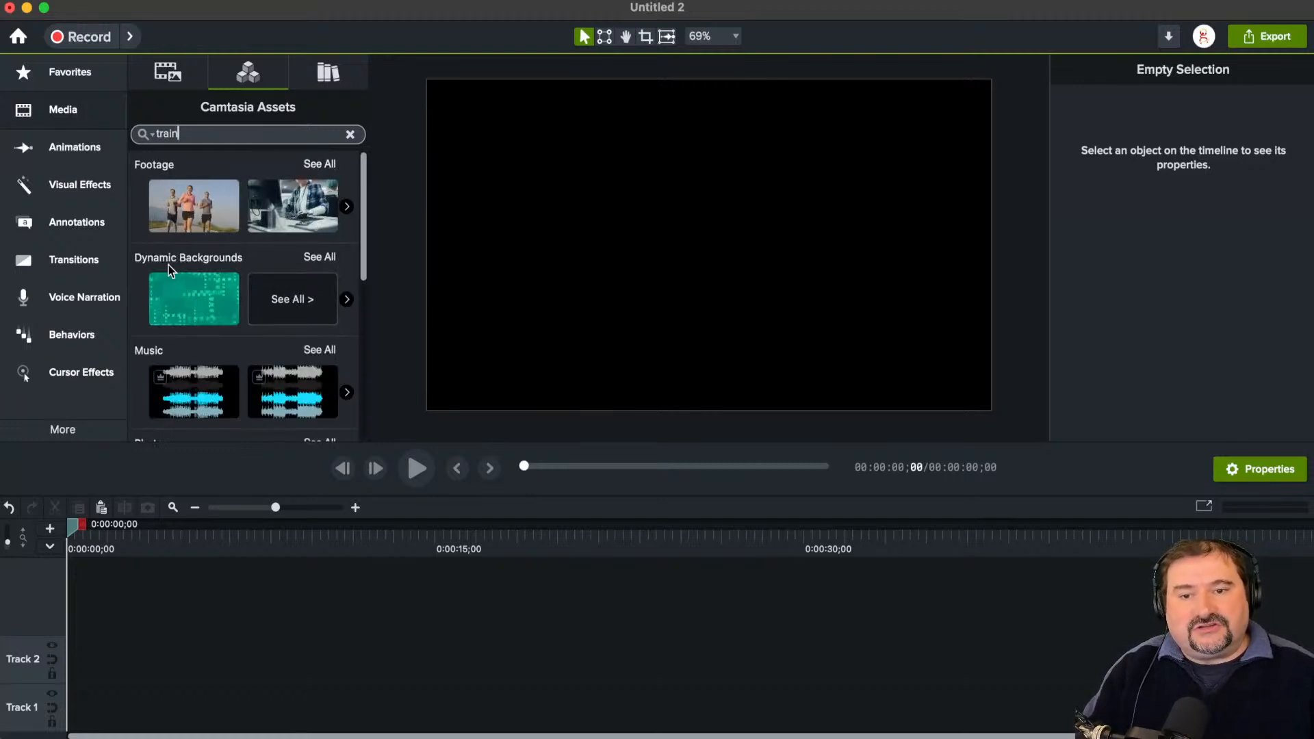
pyautogui.scroll(-1, 179, 301)
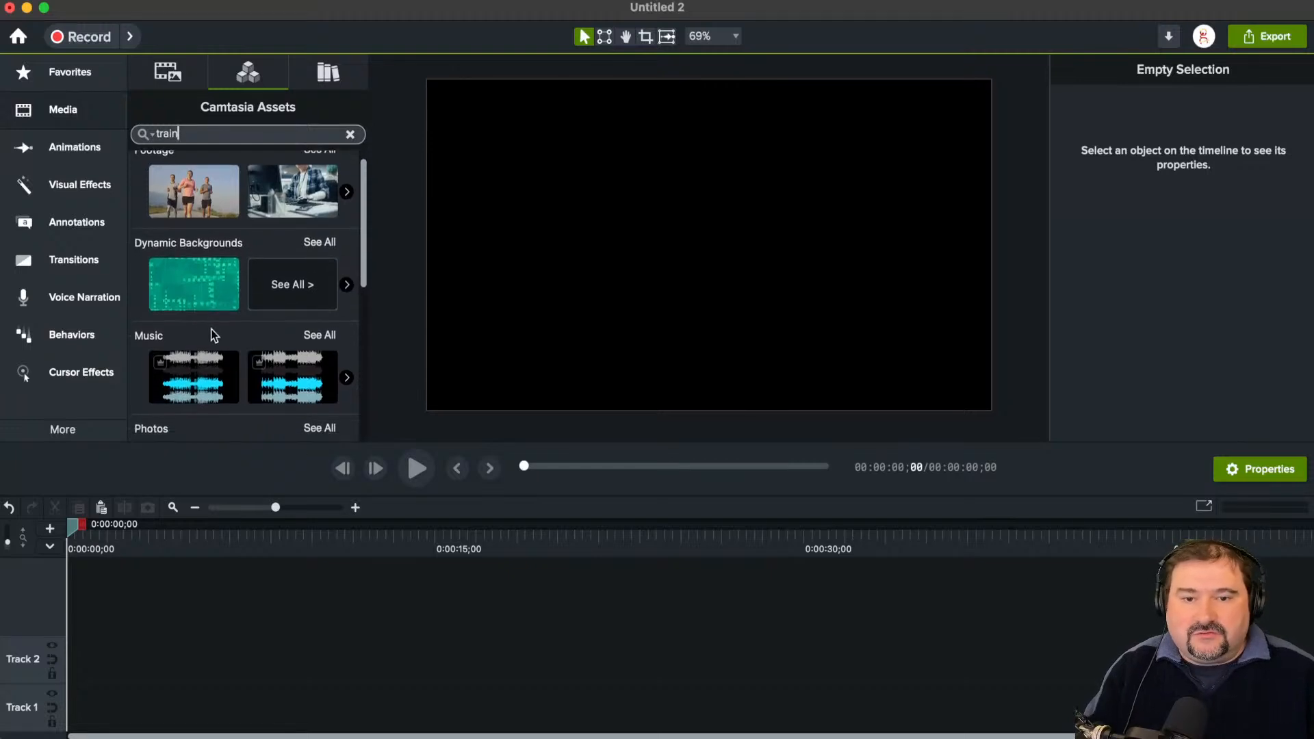
pyautogui.scroll(1, 212, 333)
pyautogui.click(318, 163)
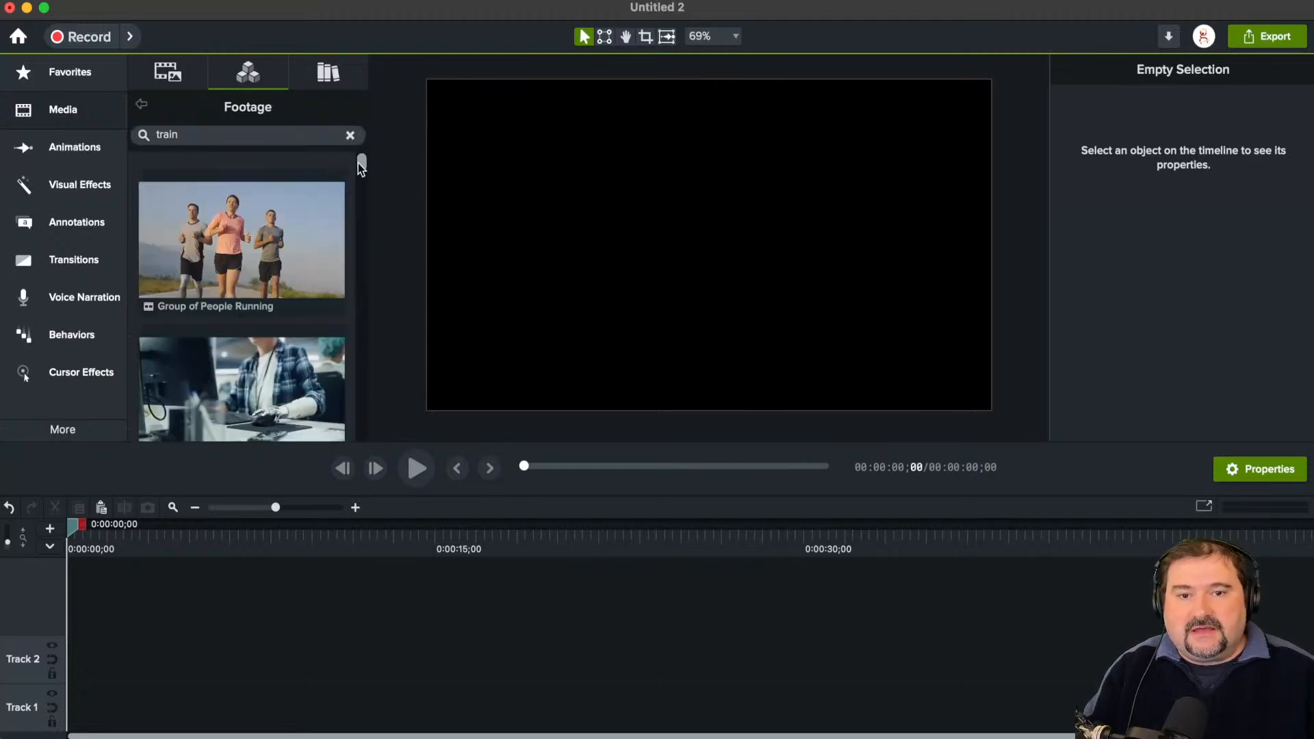
pyautogui.moveTo(359, 163); pyautogui.dragTo(363, 182)
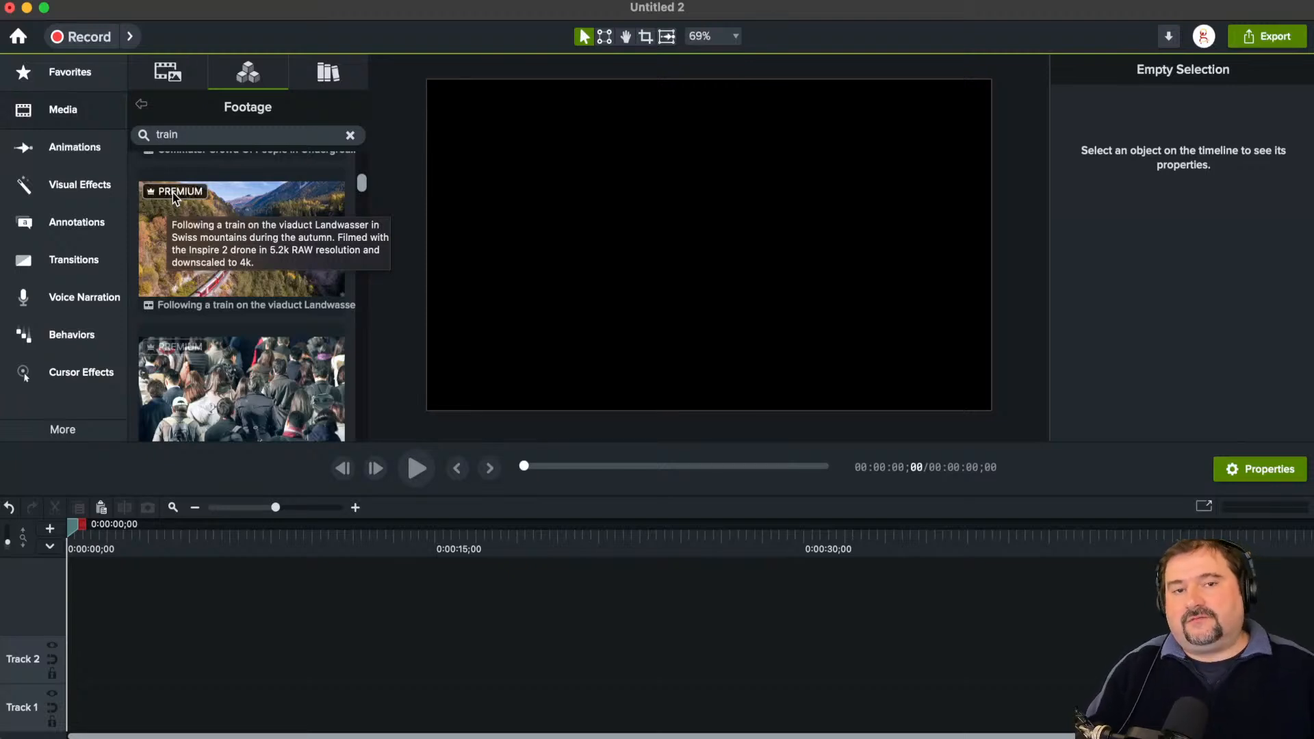
# Step: Limit the footage search to Free Assets Only and look through the remaining "train" clips
pyautogui.click(144, 136)
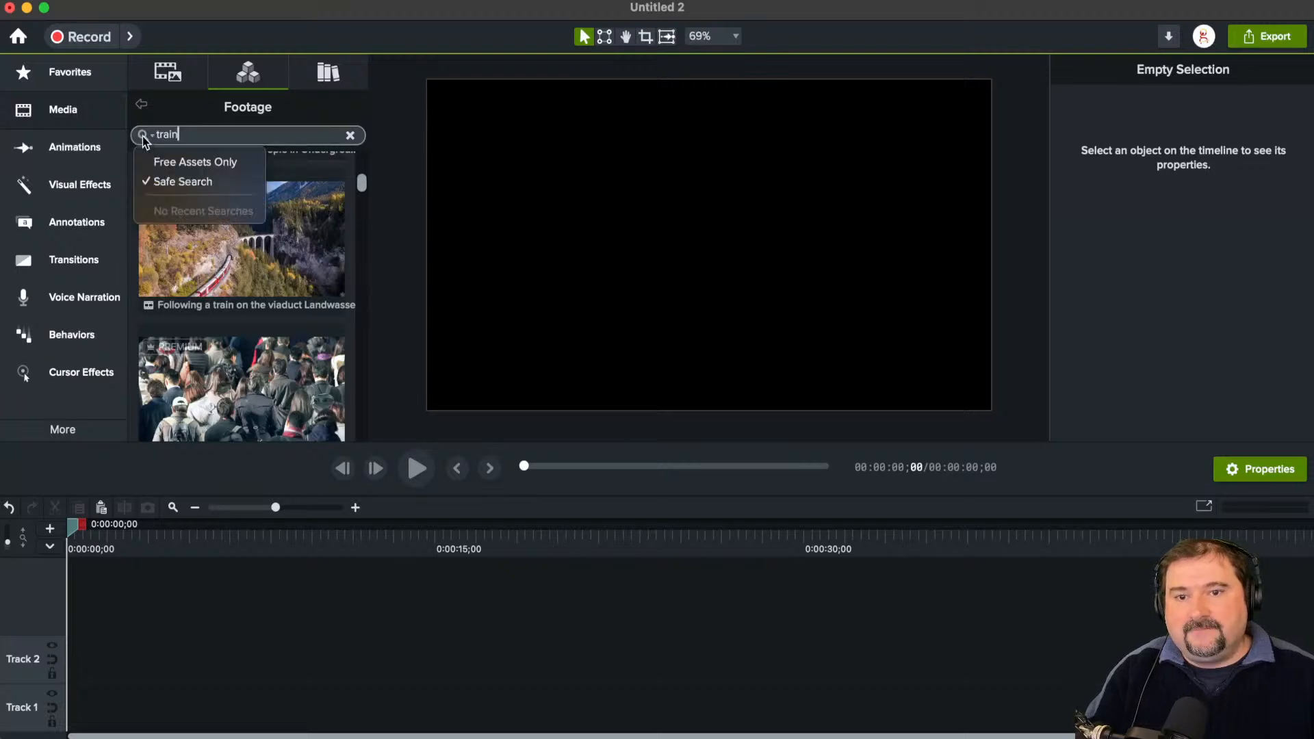
pyautogui.click(175, 161)
pyautogui.press('Escape')
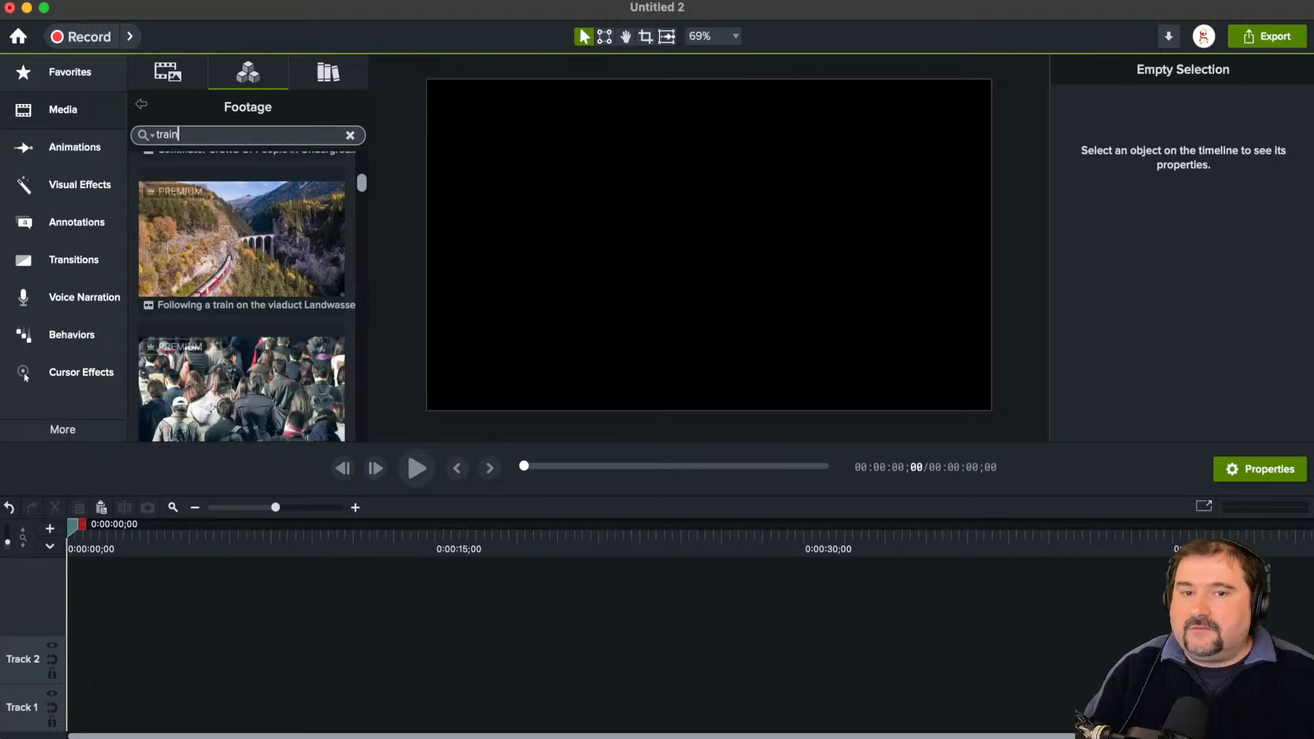
pyautogui.click(148, 134)
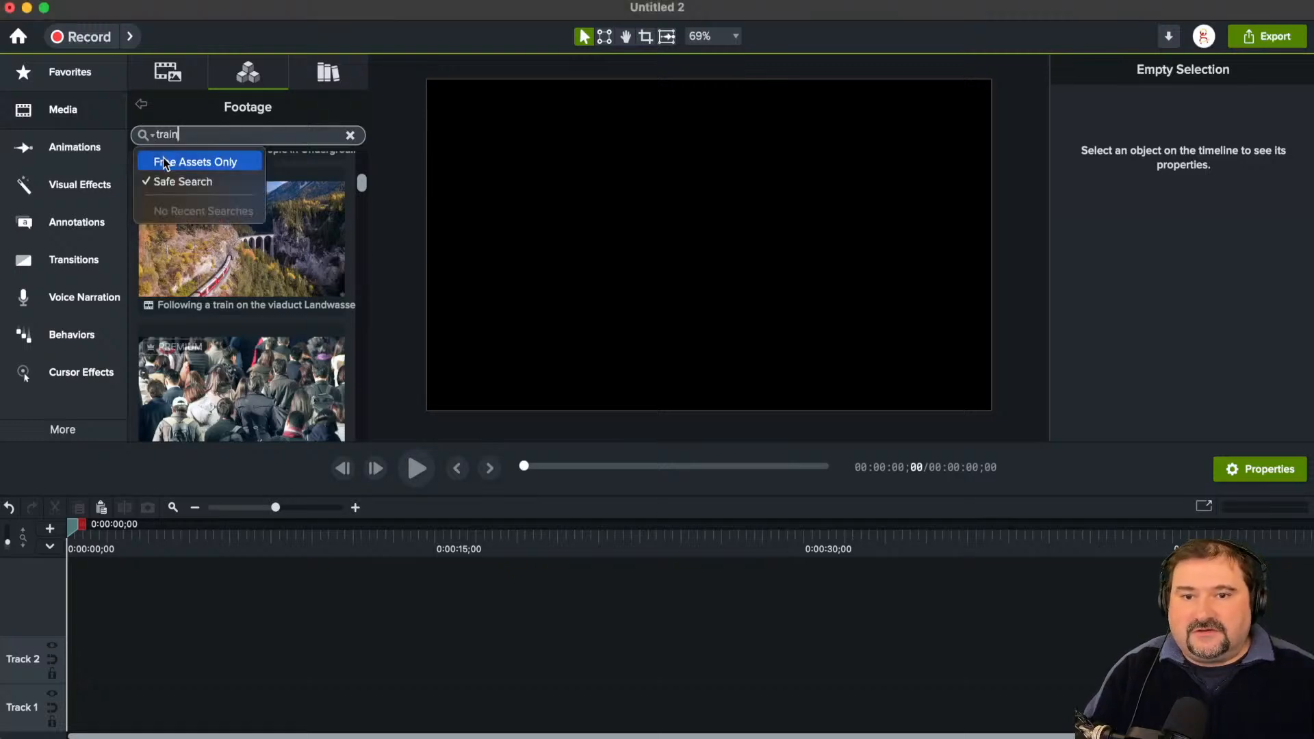
pyautogui.click(165, 162)
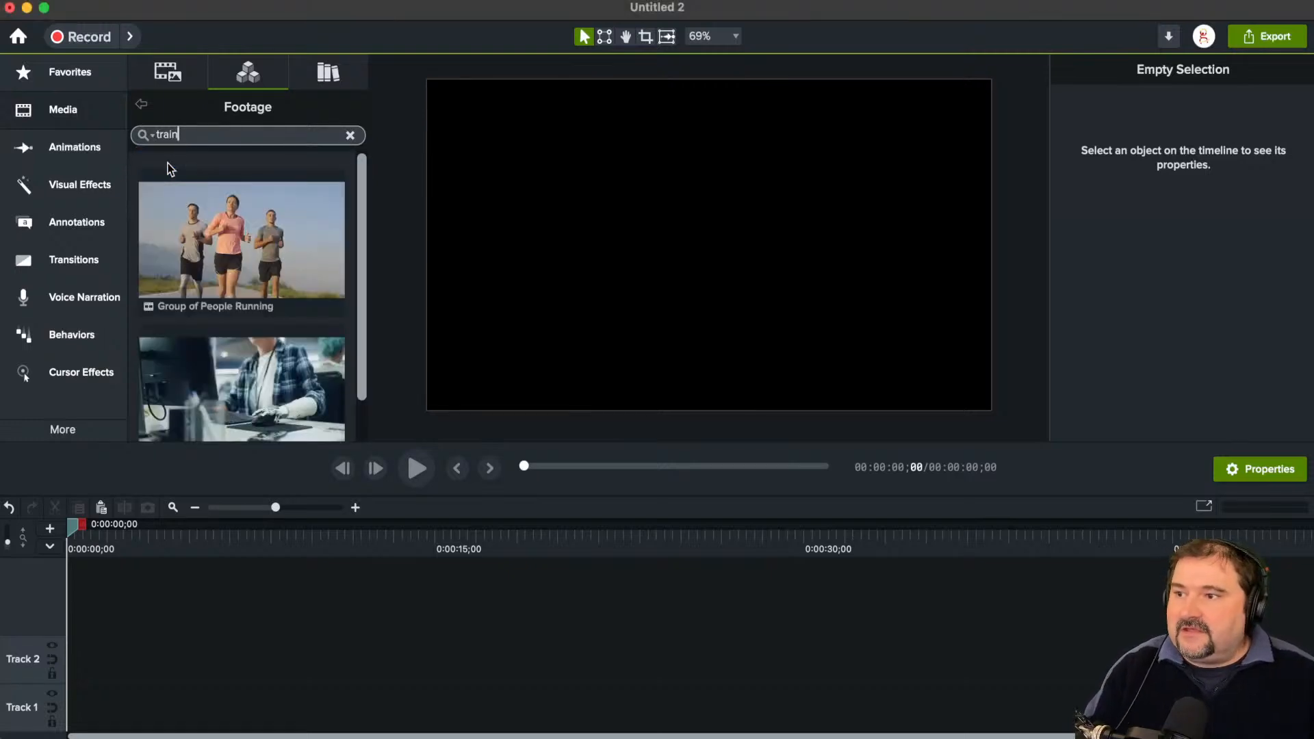
pyautogui.scroll(-2, 358, 209)
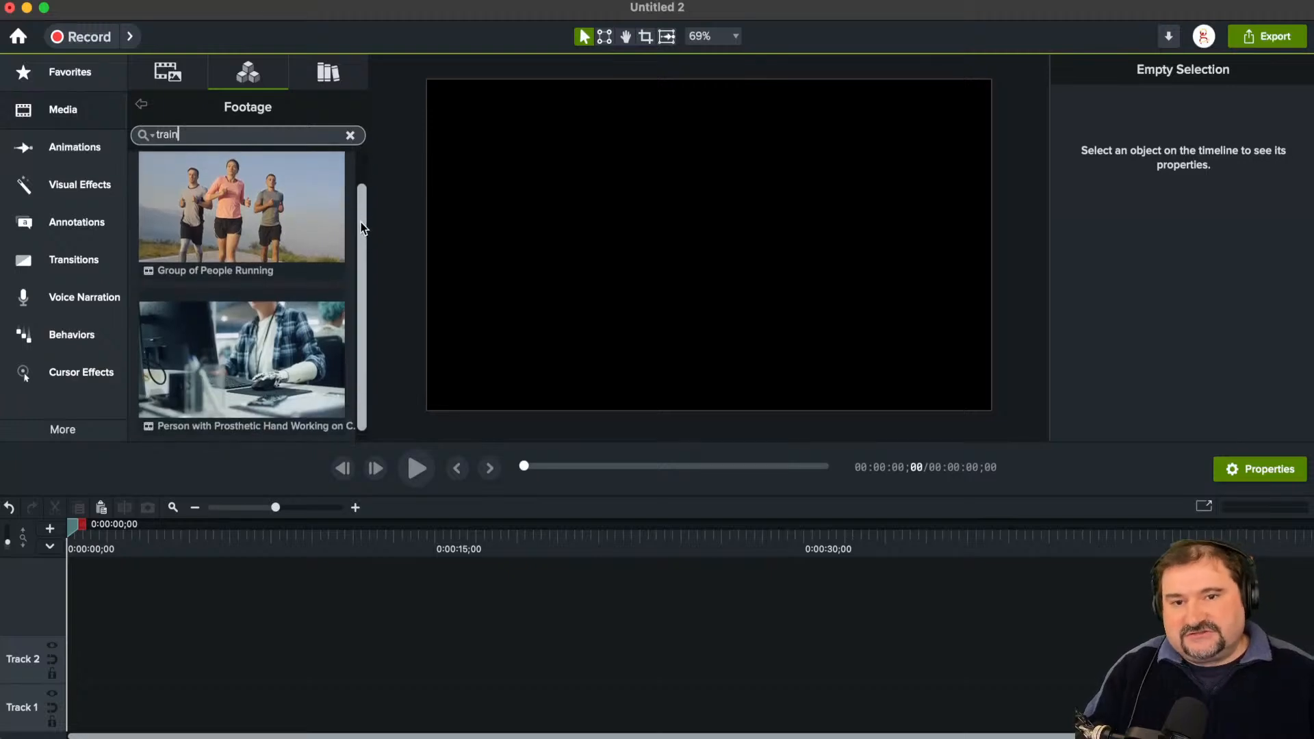
pyautogui.scroll(-1, 362, 220)
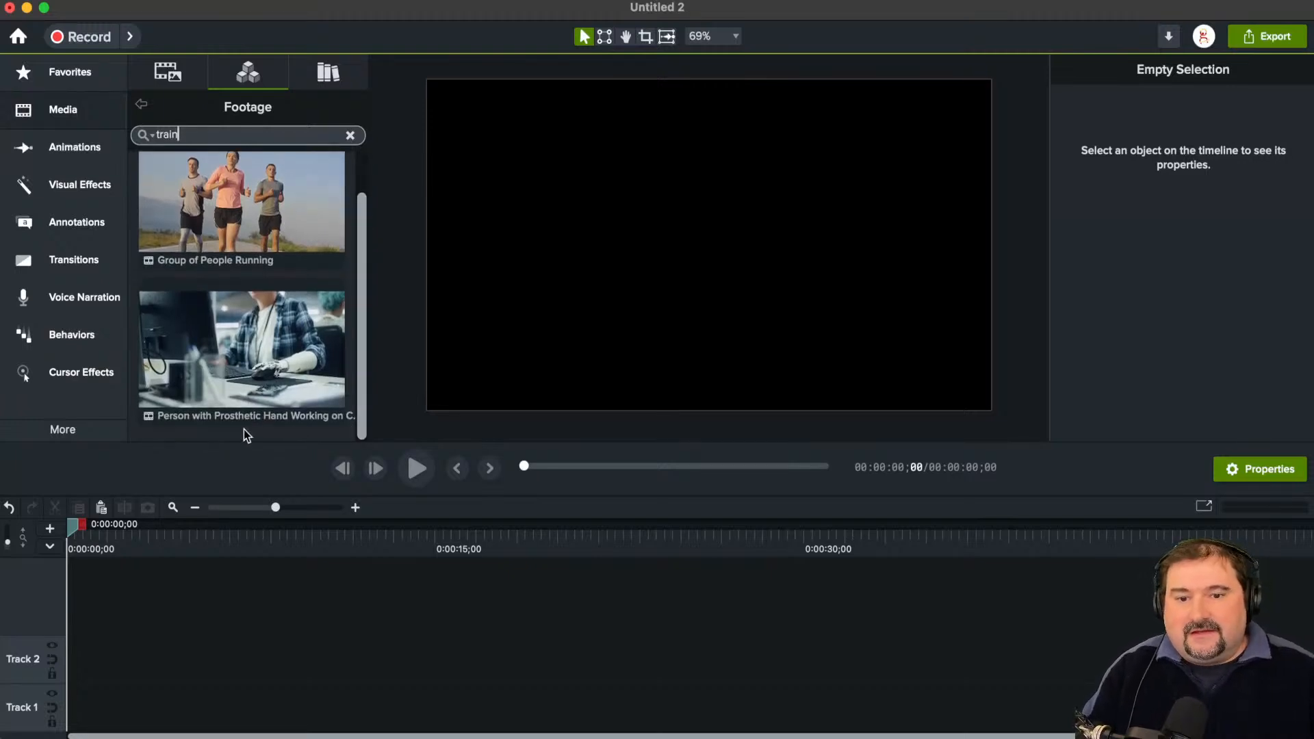
pyautogui.scroll(2, 248, 221)
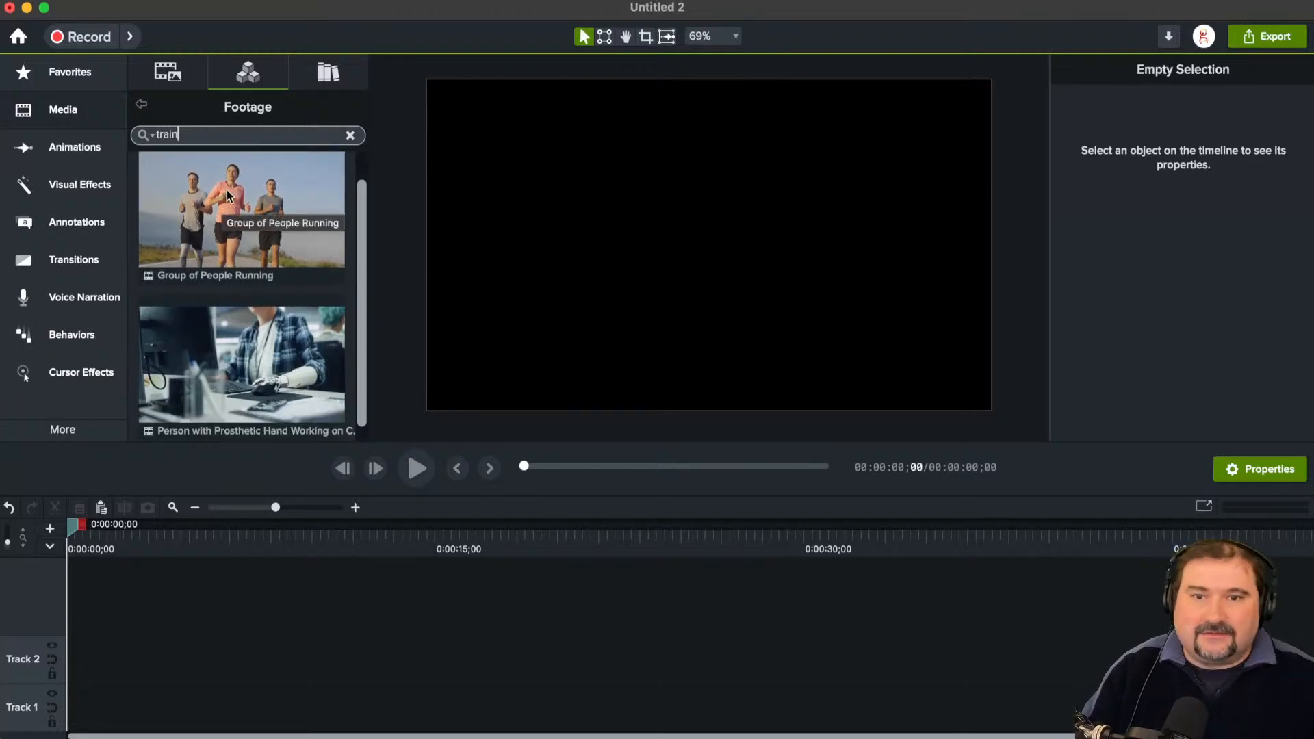
# Step: Try searching the free footage for "flower" instead
pyautogui.moveTo(205, 135); pyautogui.dragTo(128, 135)
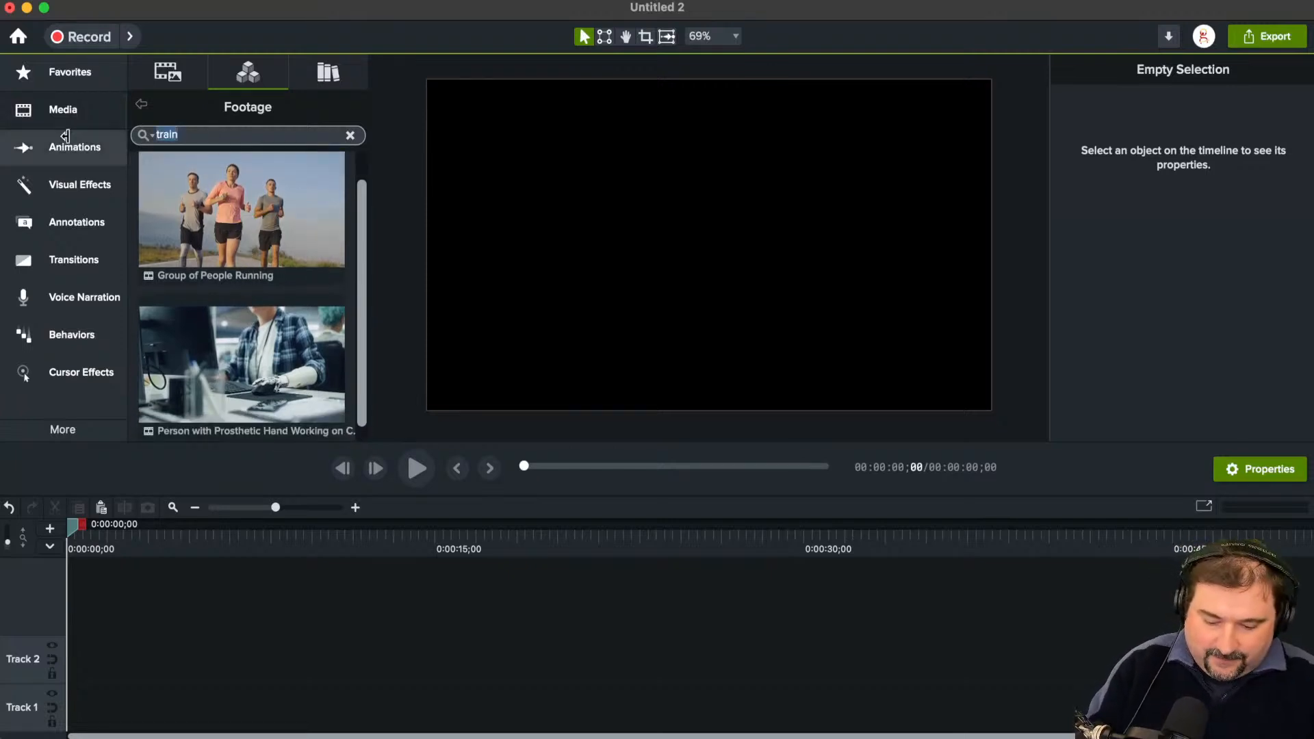
pyautogui.write('flower')
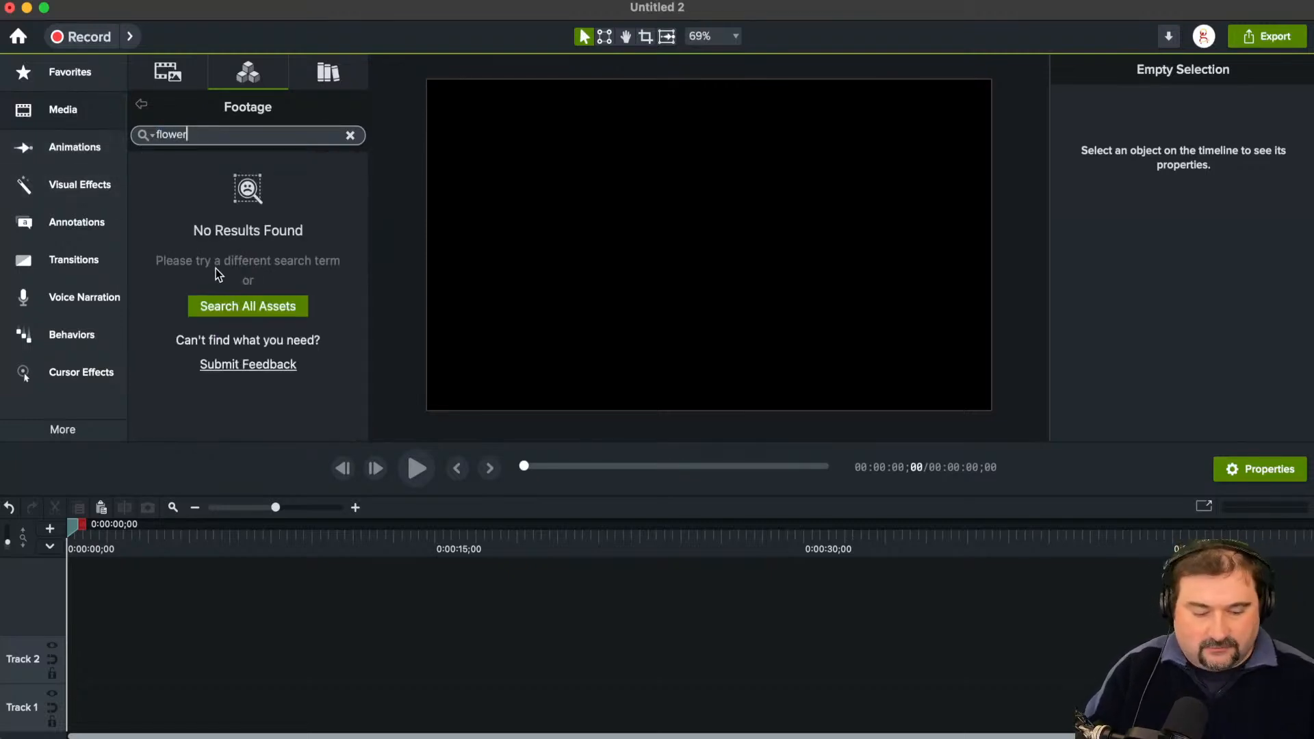
# Step: Place the Cars Crossing Suspension Bridge clip from a "background" footage search on the canvas and scrub to 0:00:02;28
pyautogui.press('super+a')
pyautogui.write('background')
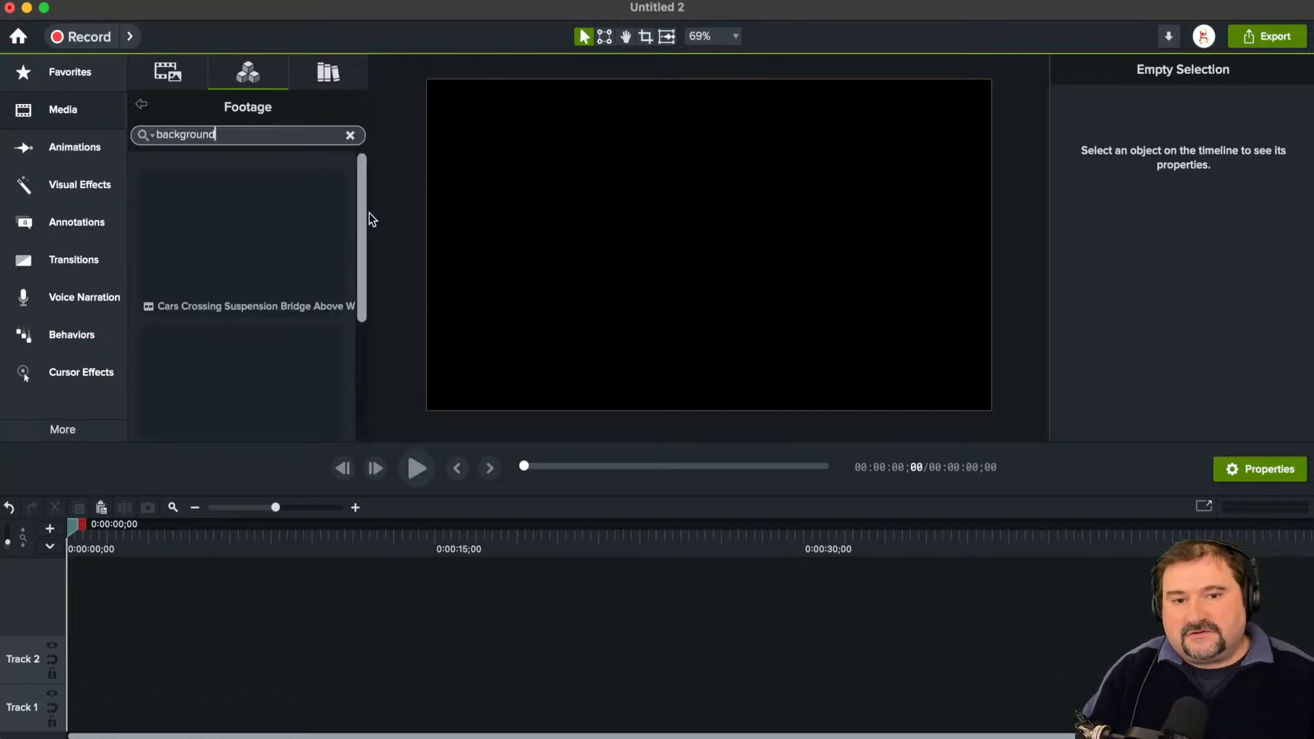
pyautogui.moveTo(366, 215)
pyautogui.mouseDown()
pyautogui.moveTo(367, 273)
pyautogui.moveTo(363, 230)
pyautogui.mouseUp()
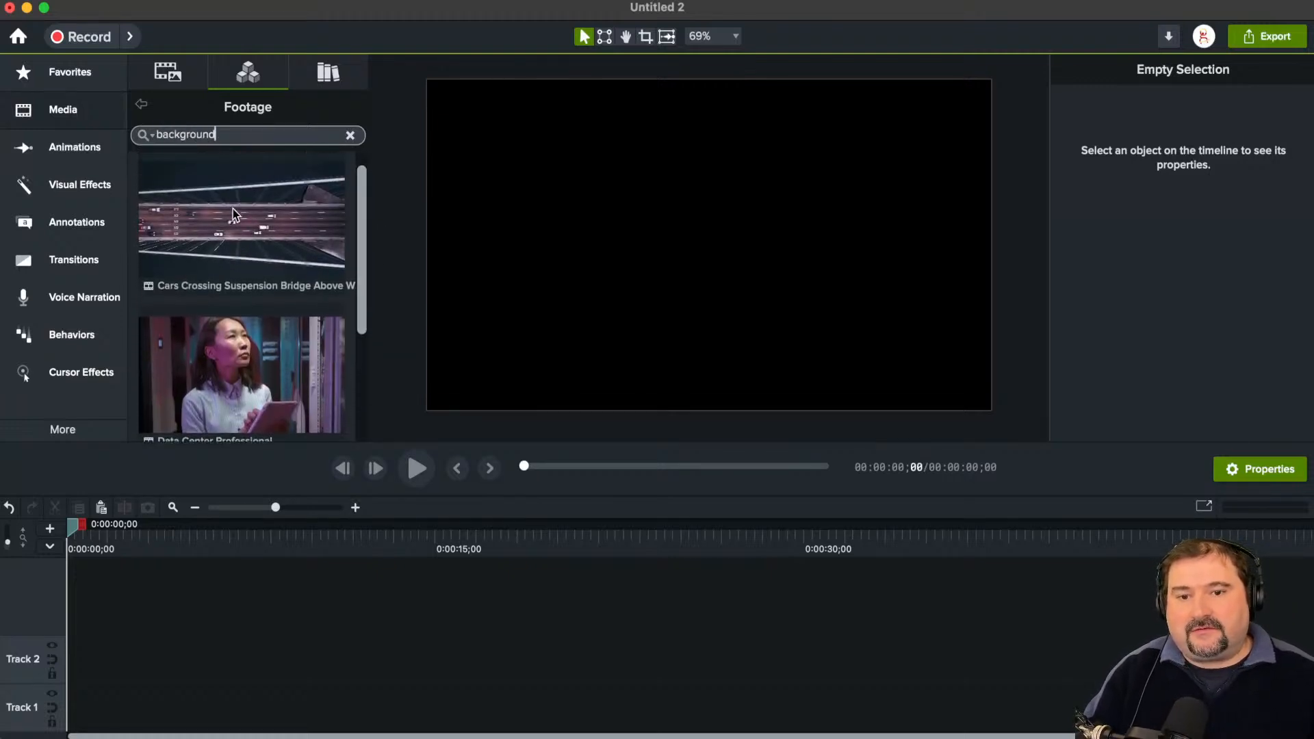
pyautogui.moveTo(214, 226); pyautogui.dragTo(712, 254)
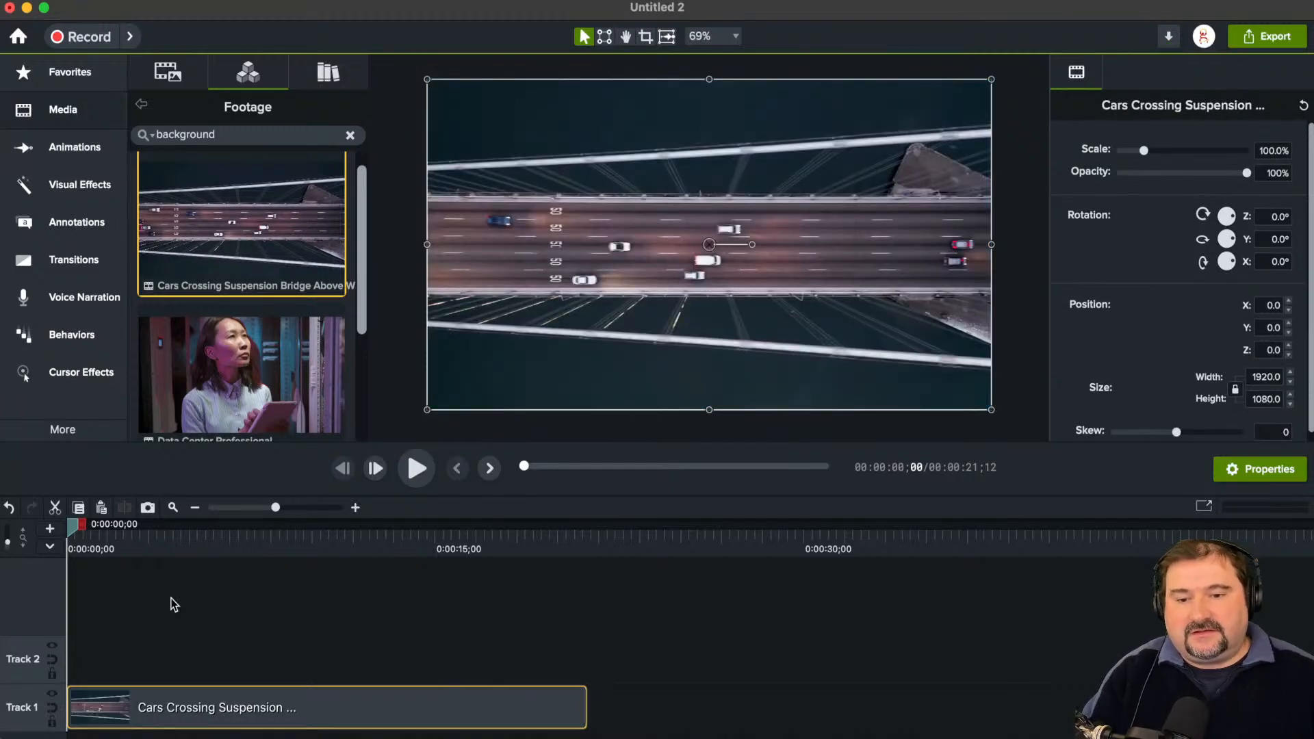
pyautogui.moveTo(74, 526); pyautogui.dragTo(132, 533)
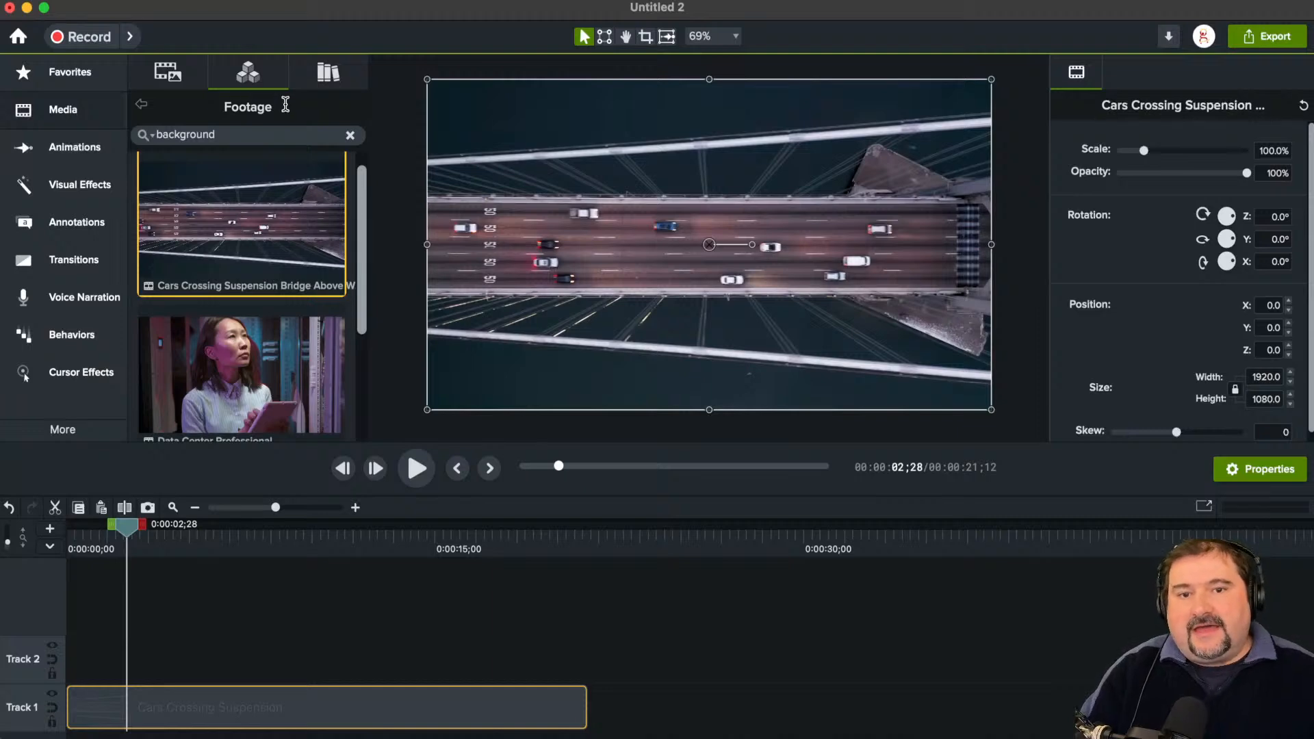
# Step: Look through the Counters assets in the Camtasia 2024 Library, from Countdown Frames to Timeline Timestamp
pyautogui.click(327, 74)
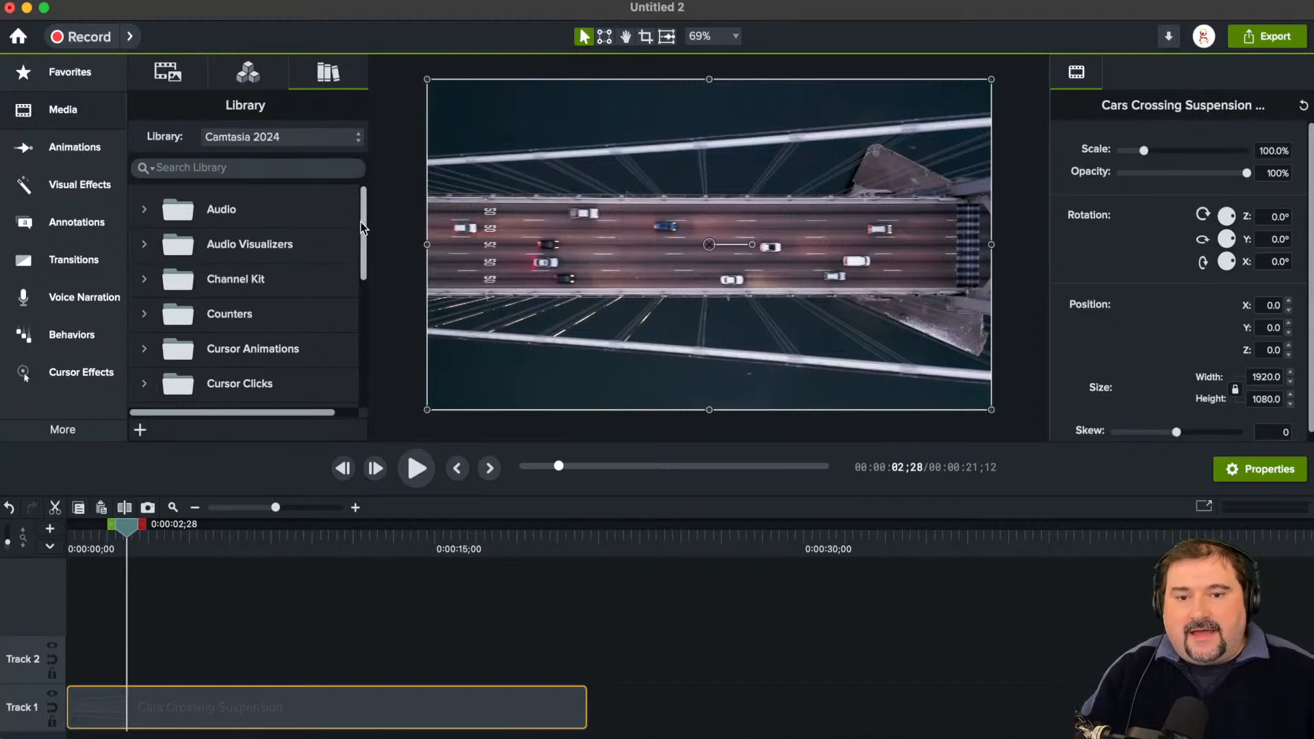
pyautogui.click(144, 315)
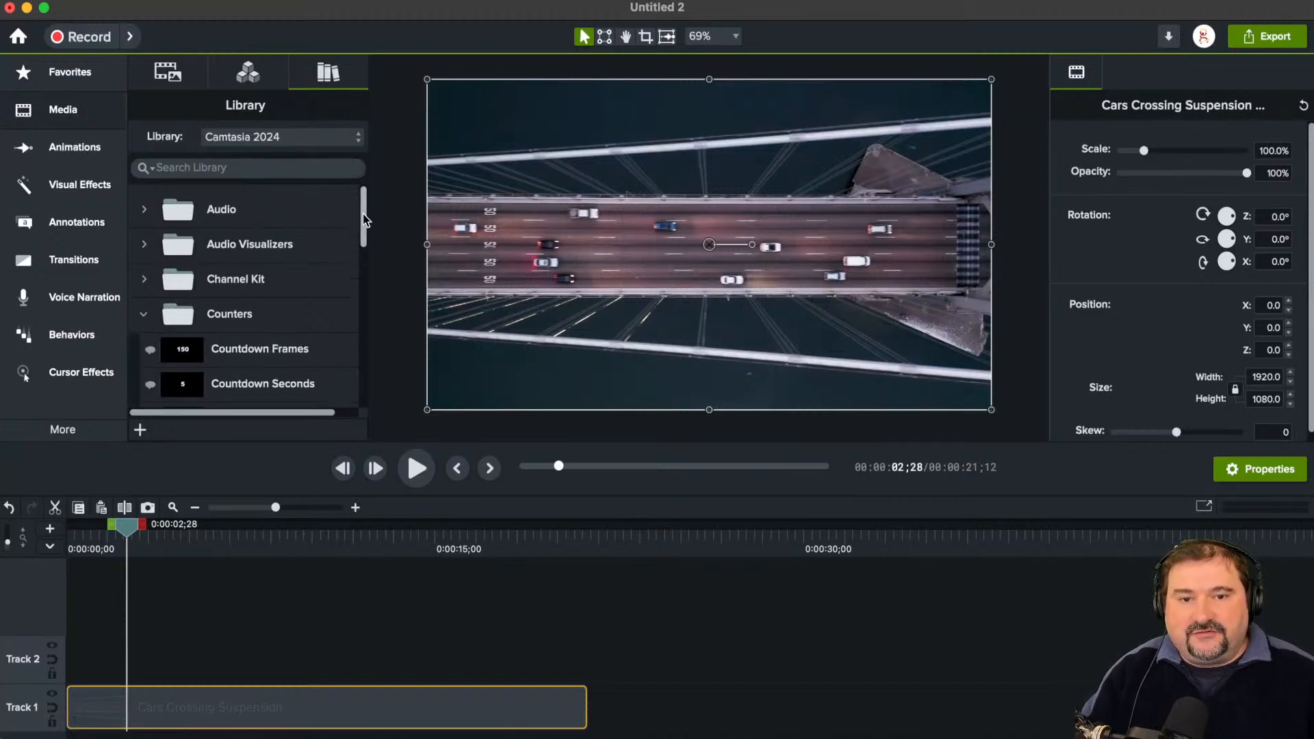
pyautogui.moveTo(362, 218); pyautogui.dragTo(366, 268)
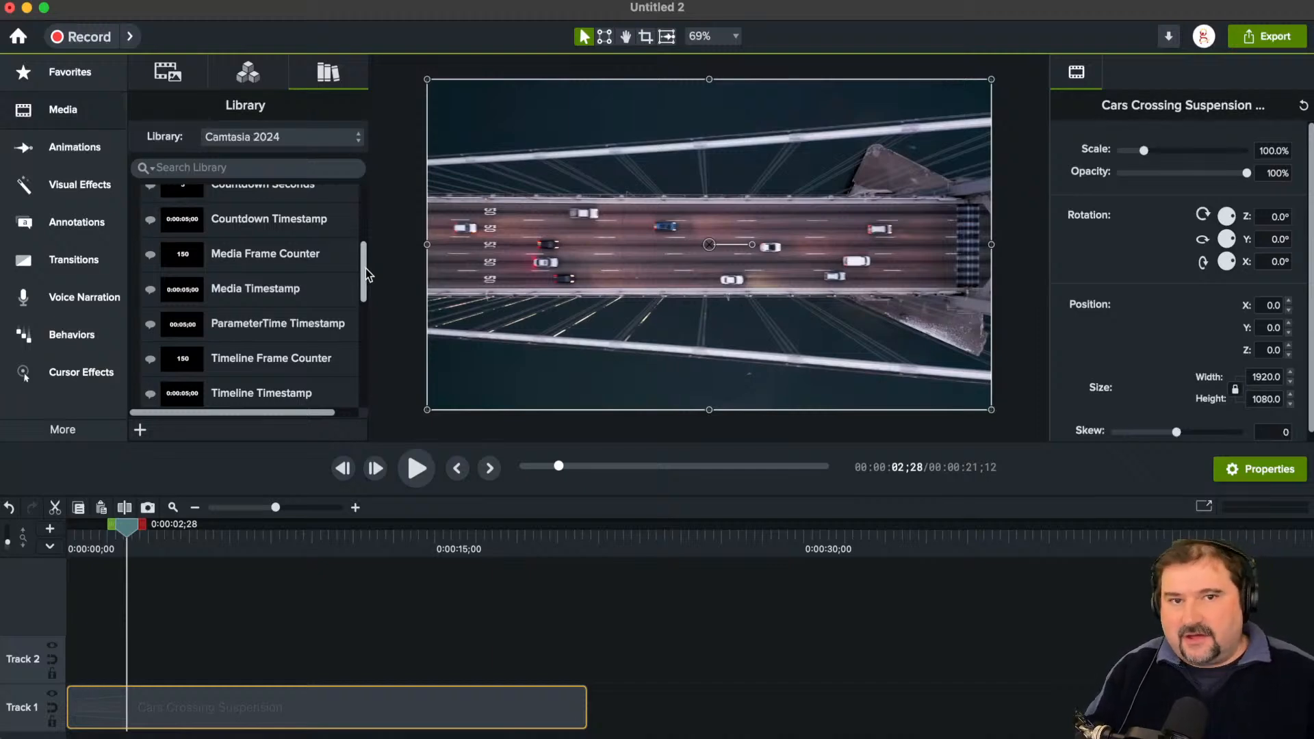
pyautogui.moveTo(366, 268)
pyautogui.mouseDown()
pyautogui.moveTo(362, 284)
pyautogui.moveTo(365, 264)
pyautogui.mouseUp()
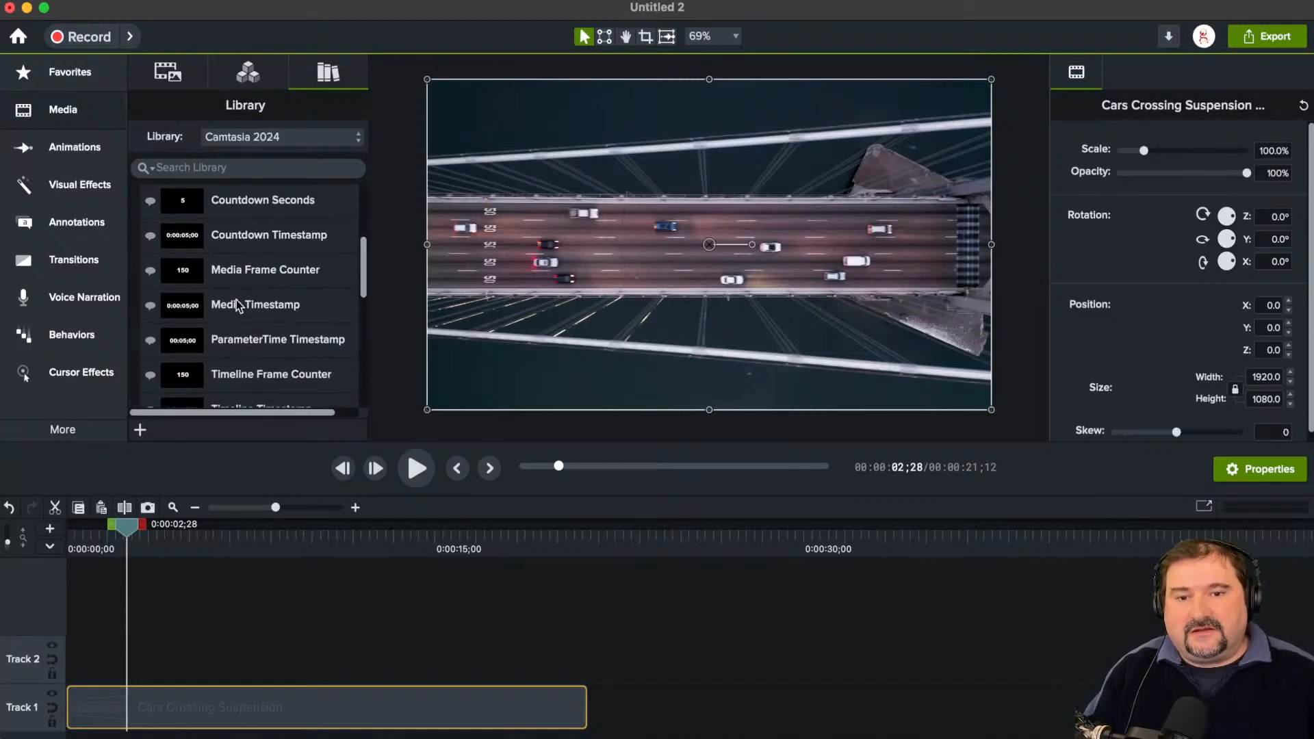
pyautogui.scroll(-4, 227, 270)
pyautogui.scroll(3, 239, 277)
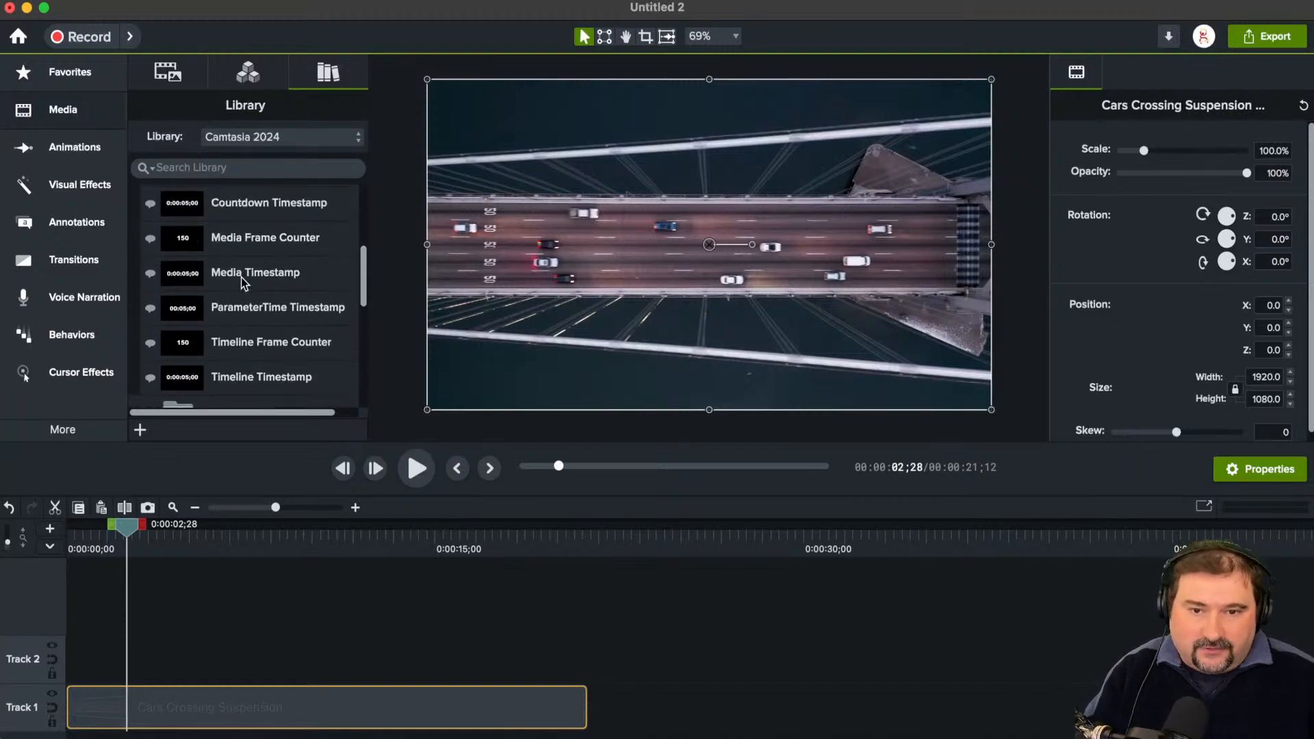
pyautogui.scroll(3, 241, 278)
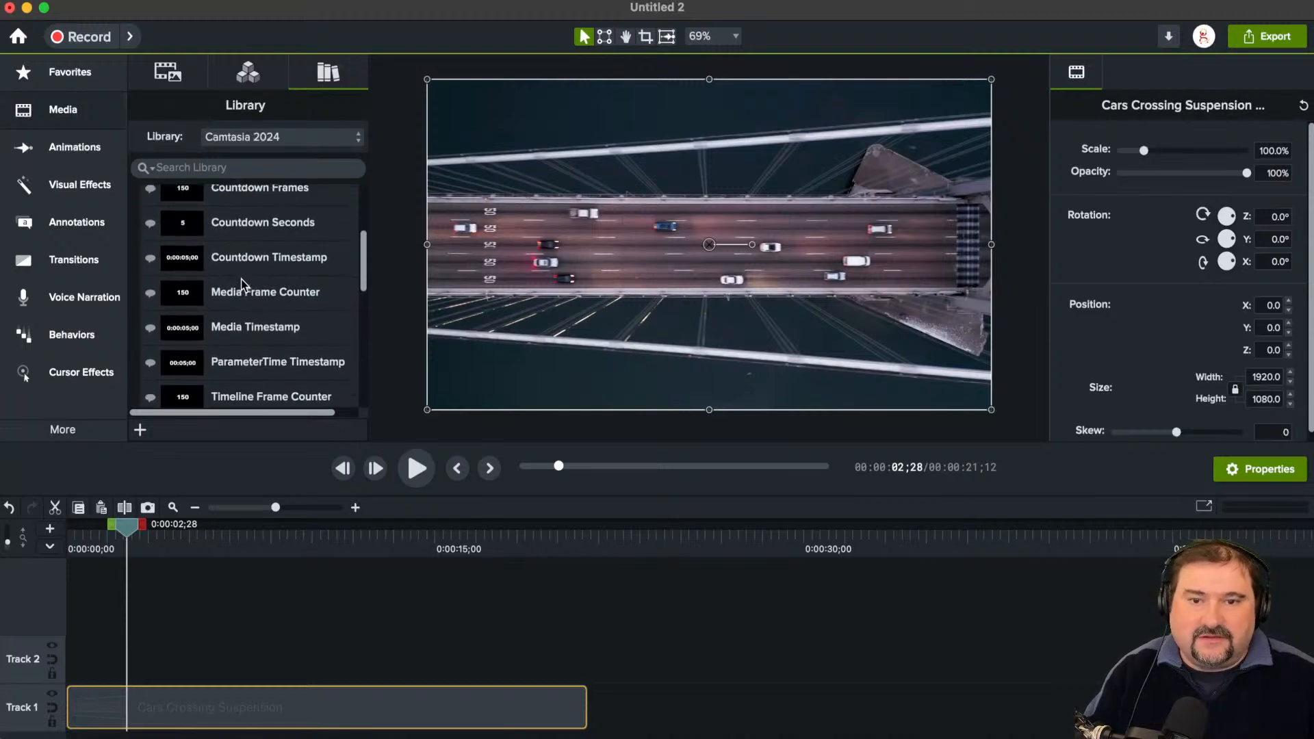
pyautogui.scroll(-2, 241, 274)
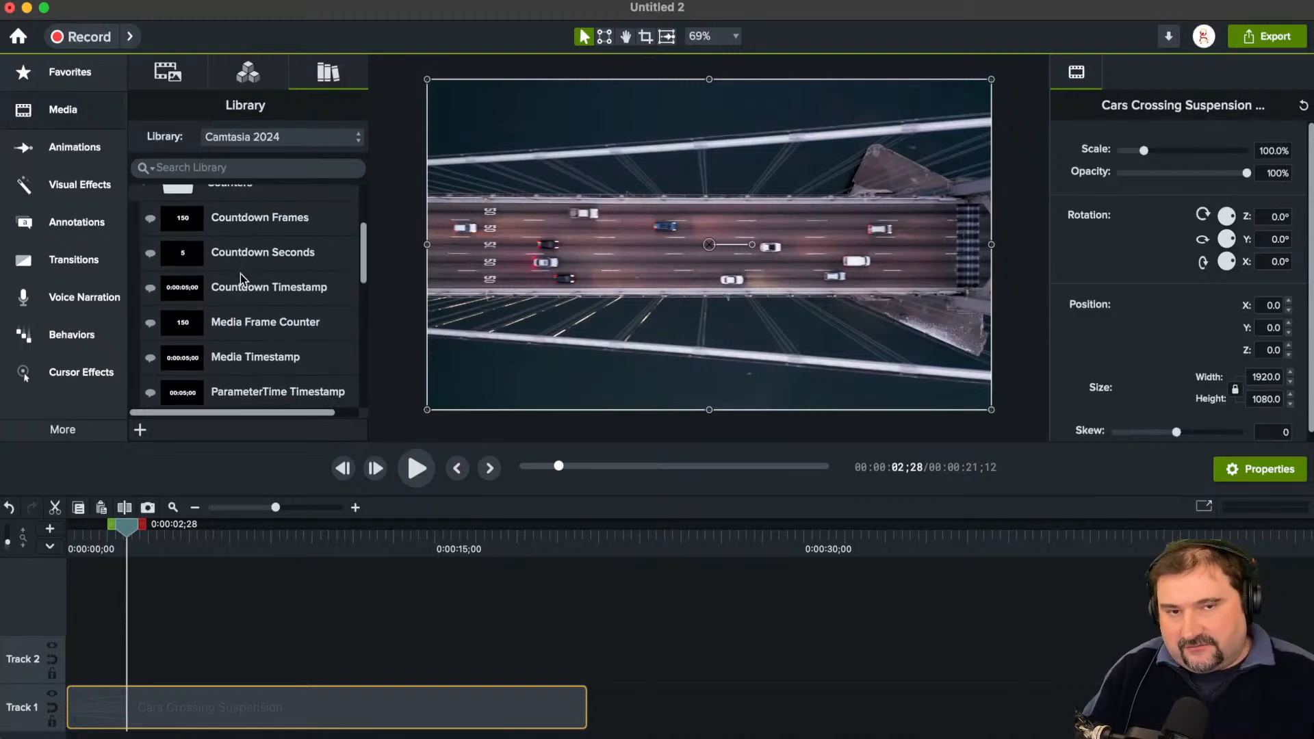
# Step: Place the contourblobs clip from the Library's Dynamic Backgrounds on the canvas at 0:00:02;28
pyautogui.moveTo(364, 251); pyautogui.dragTo(353, 322)
pyautogui.click(144, 273)
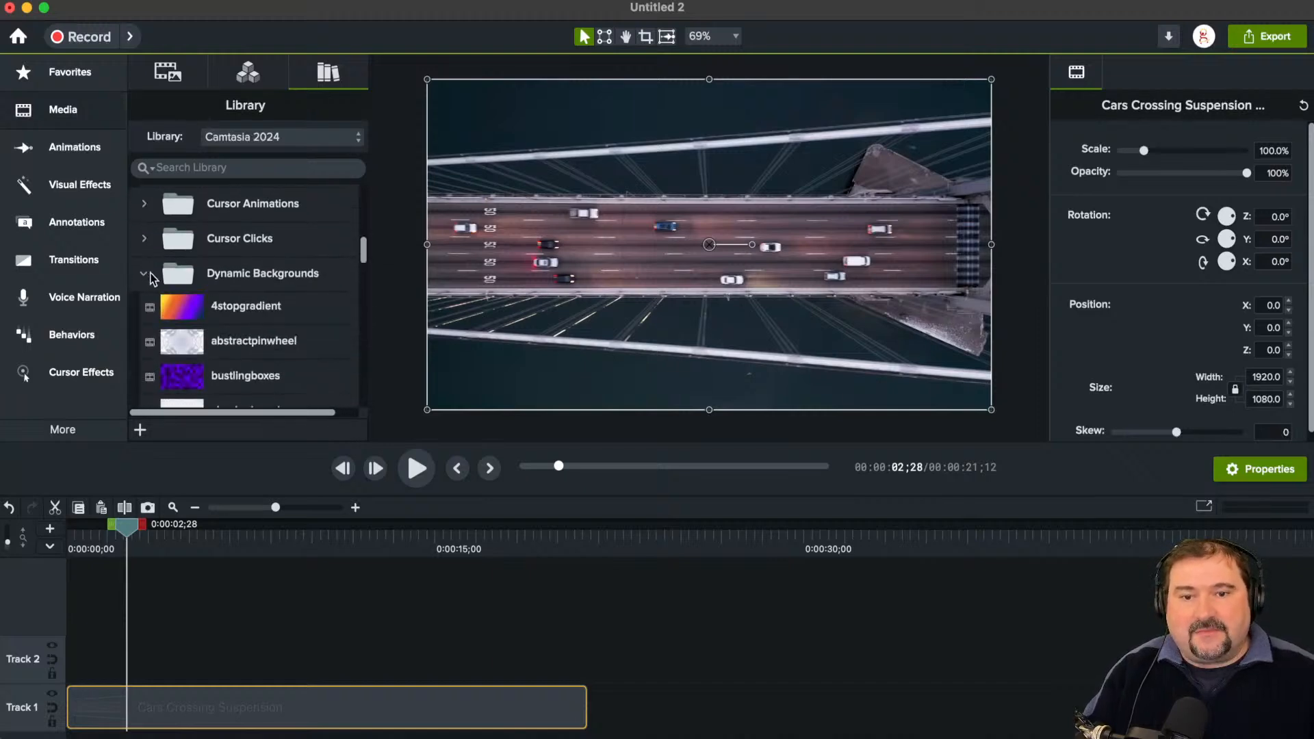
pyautogui.moveTo(365, 252); pyautogui.dragTo(362, 283)
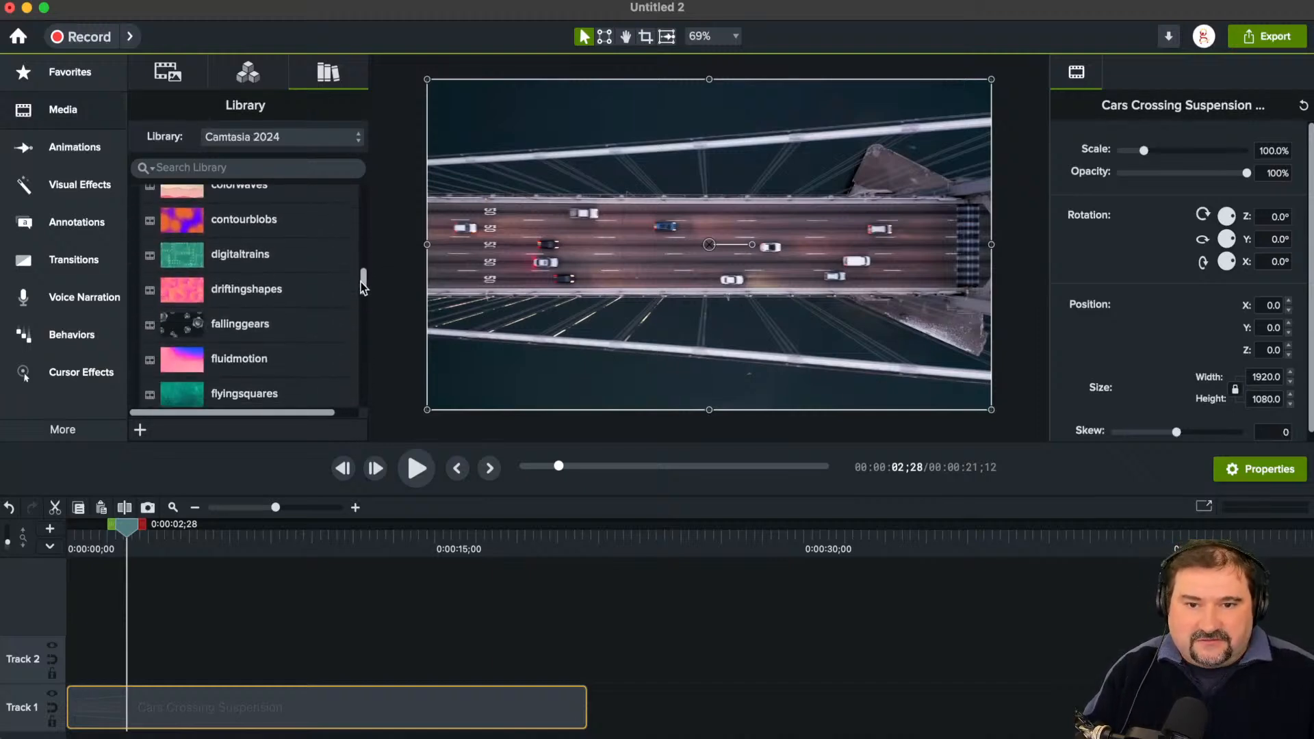
pyautogui.moveTo(223, 232); pyautogui.dragTo(717, 253)
pyautogui.scroll(-5, 1078, 252)
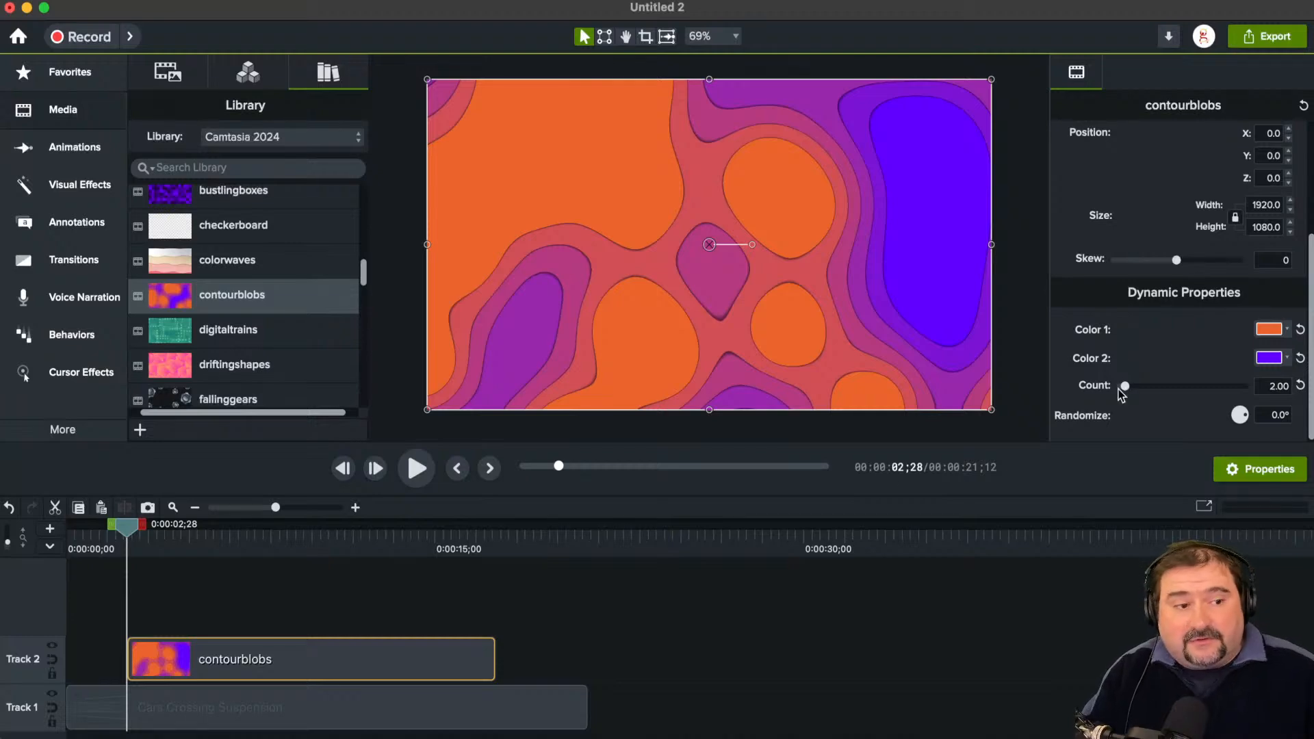
# Step: Recolor contourblobs with a blue SAP palette swatch for Color 1 and amber for Color 2, scrubbing to 0:00:11;25
pyautogui.moveTo(129, 533); pyautogui.dragTo(320, 534)
pyautogui.click(1267, 329)
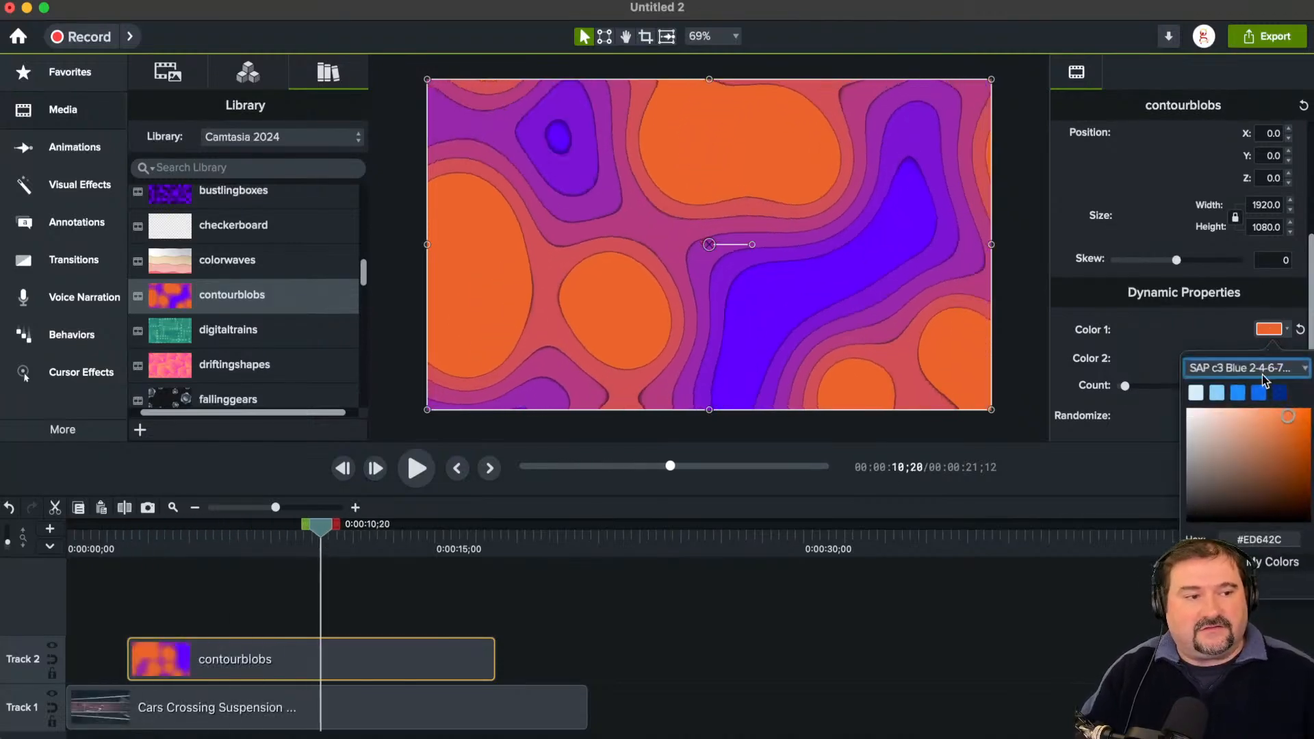
pyautogui.click(1261, 399)
pyautogui.click(1268, 357)
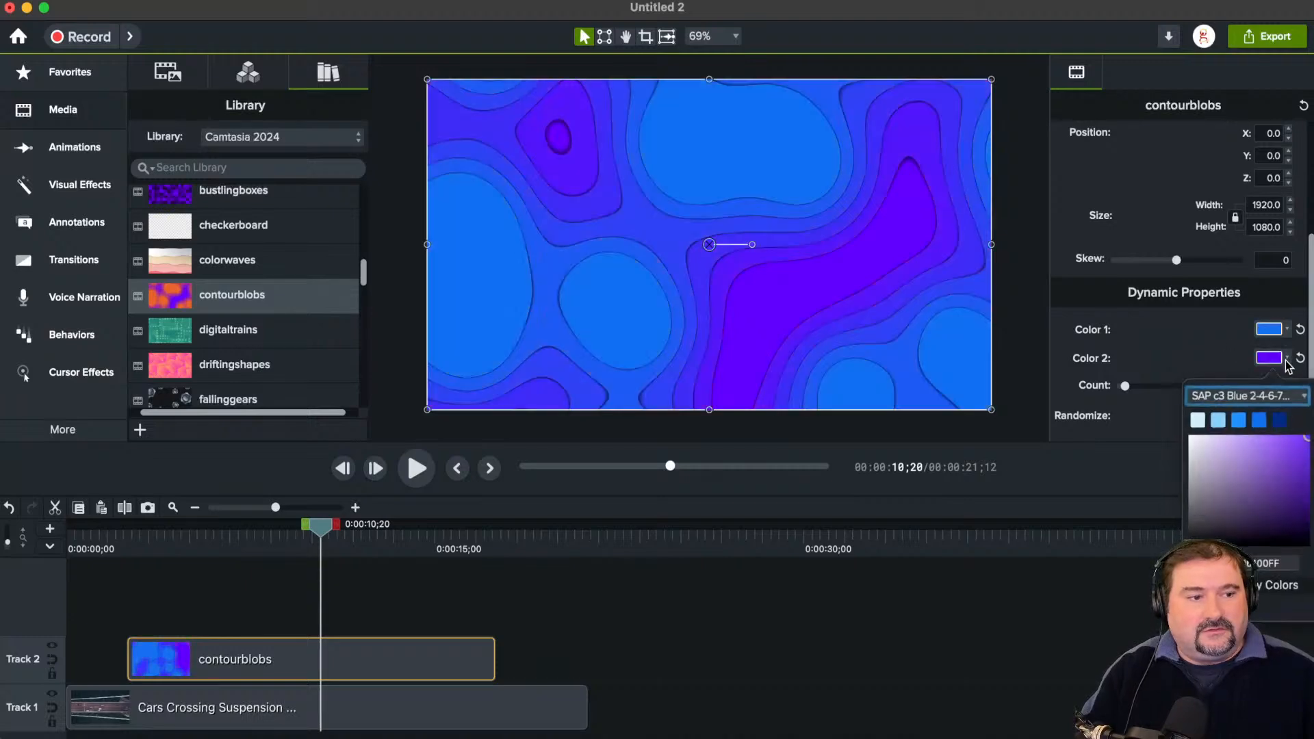
pyautogui.click(1205, 555)
pyautogui.moveTo(320, 529)
pyautogui.mouseDown()
pyautogui.moveTo(245, 527)
pyautogui.moveTo(345, 528)
pyautogui.mouseUp()
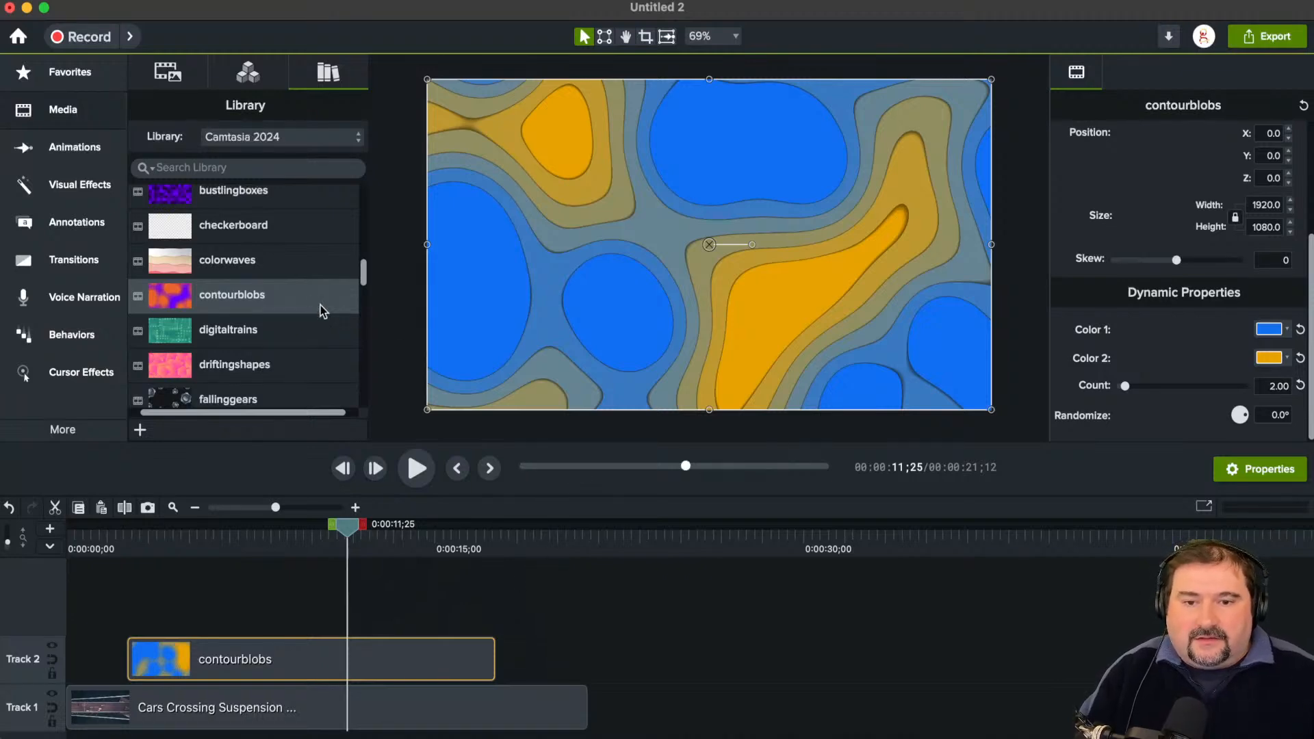
# Step: Look over the Library's asset folders, peeking into Cursor Animations and collapsing Counters and Dynamic Backgrounds
pyautogui.moveTo(367, 269); pyautogui.dragTo(372, 184)
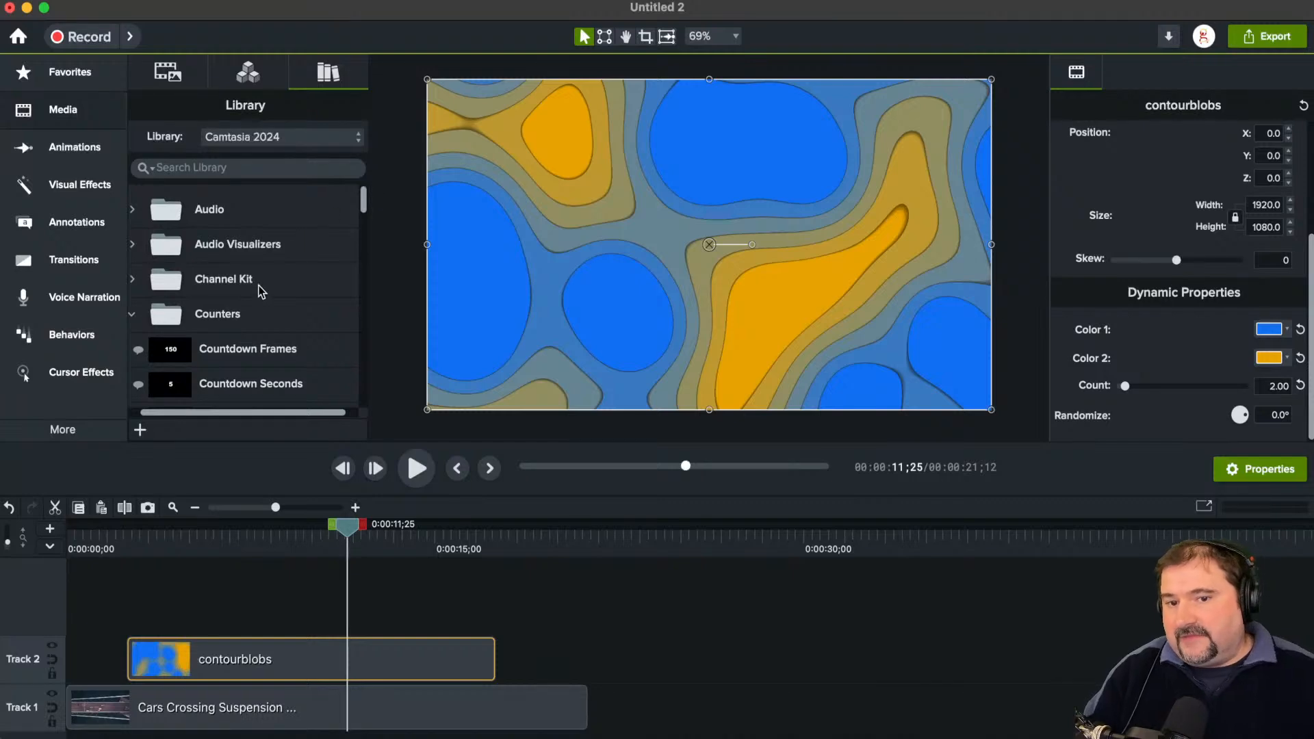
pyautogui.click(132, 314)
pyautogui.scroll(-5, 205, 336)
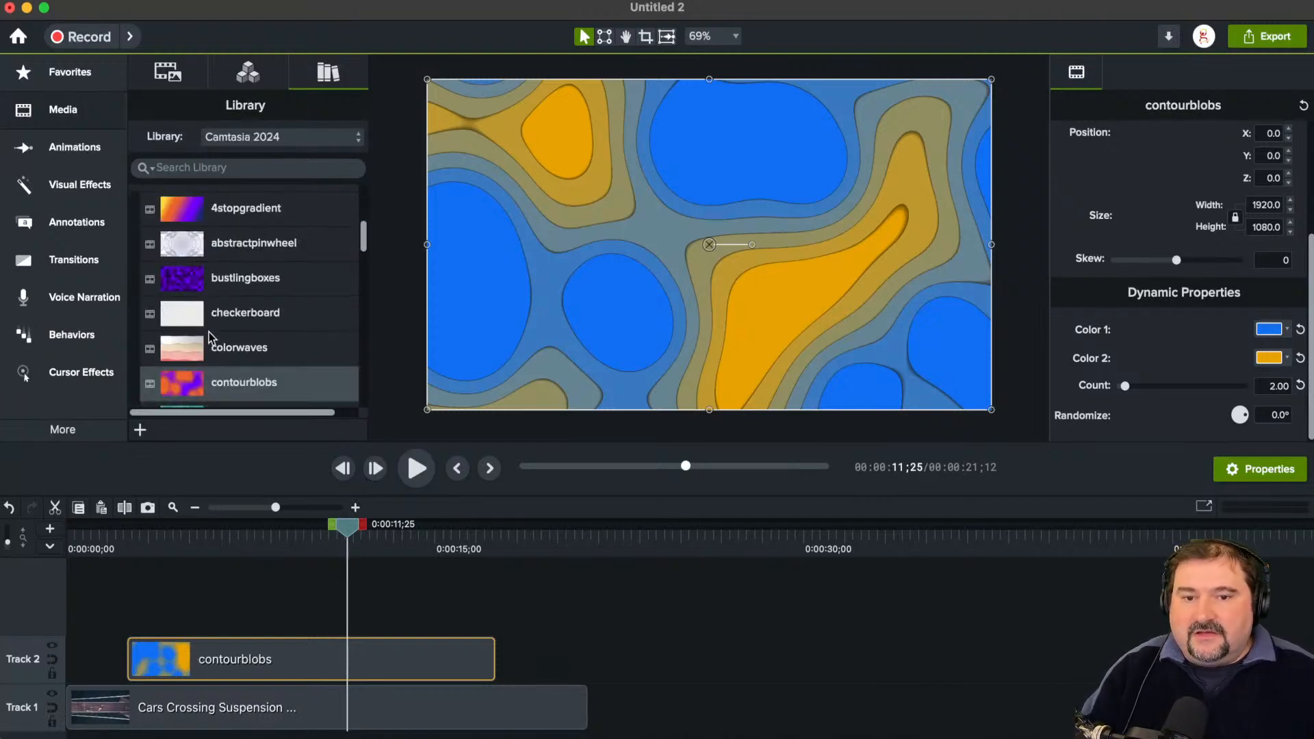
pyautogui.scroll(3, 209, 336)
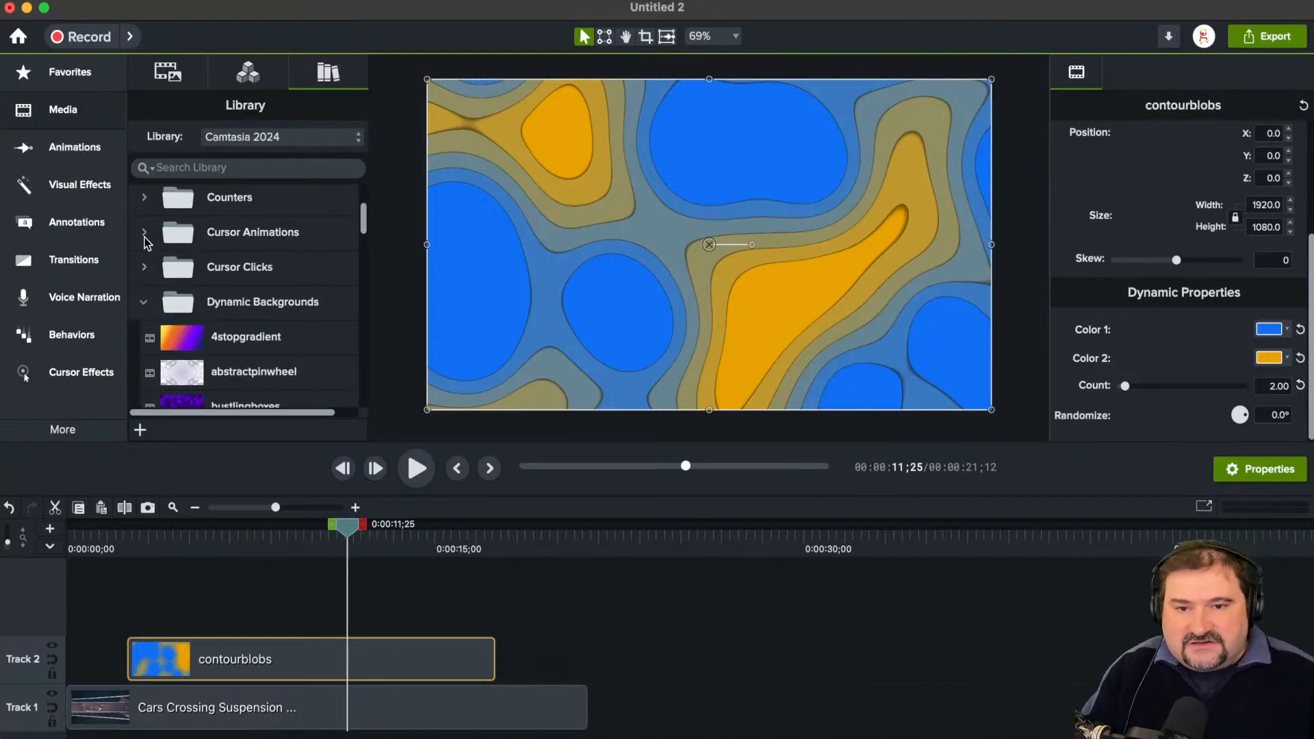
pyautogui.click(144, 232)
pyautogui.click(144, 233)
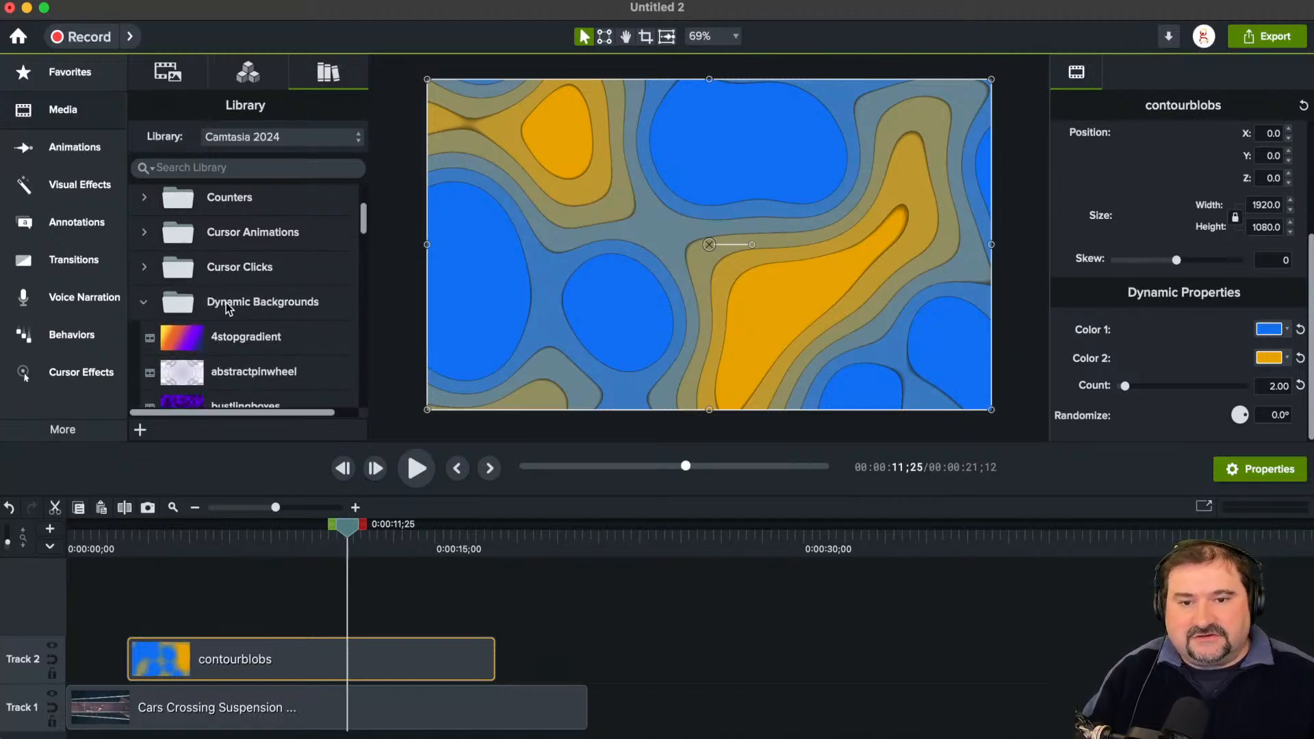
pyautogui.scroll(-4, 228, 308)
pyautogui.scroll(8, 164, 328)
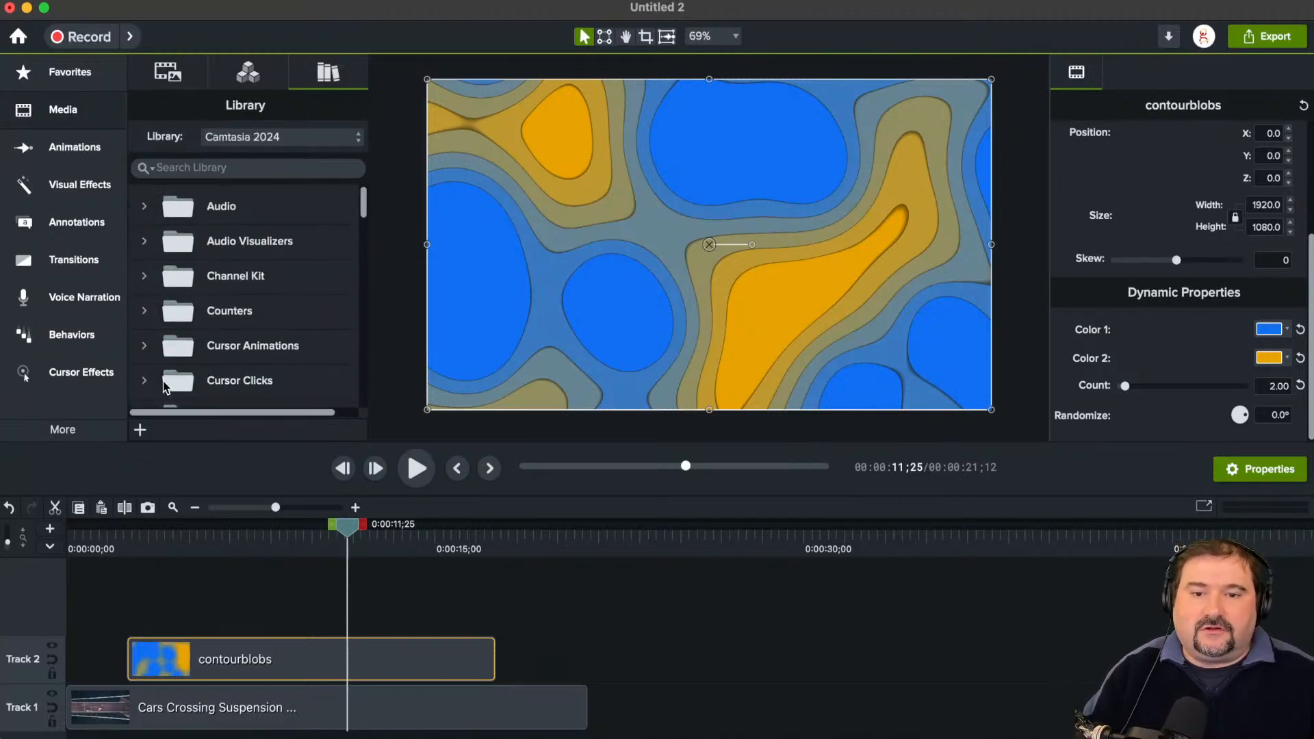
pyautogui.scroll(-5, 154, 356)
pyautogui.click(144, 249)
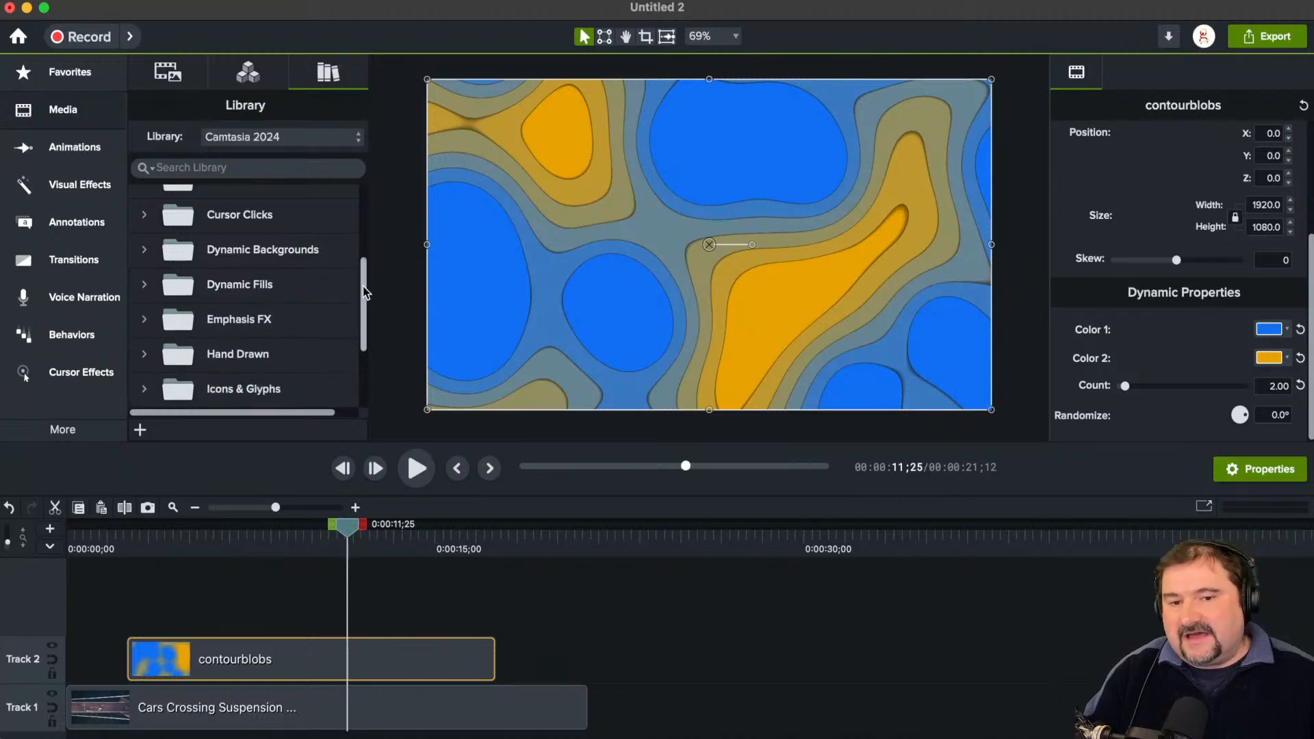
pyautogui.moveTo(363, 293); pyautogui.dragTo(367, 213)
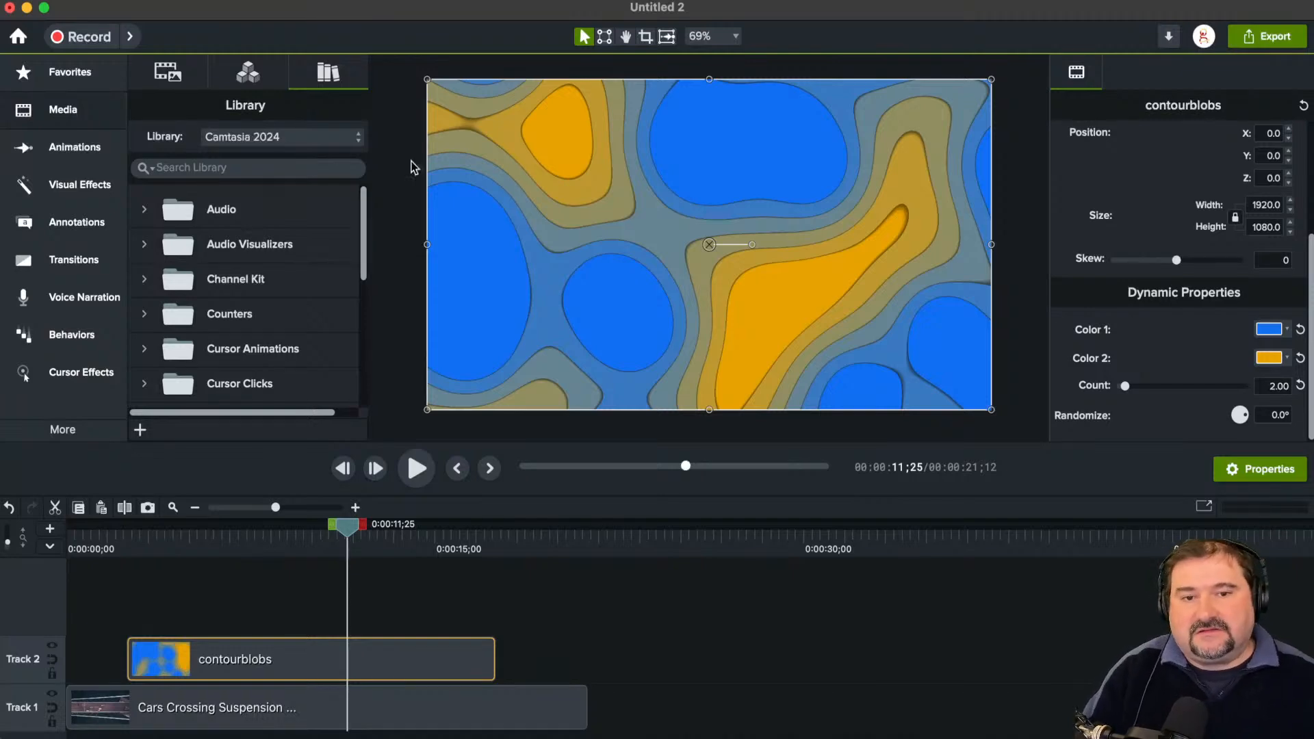
# Step: Delete the contourblobs clip and all remaining media so the timeline is empty
pyautogui.click(416, 182)
pyautogui.click(510, 198)
pyautogui.press('Delete')
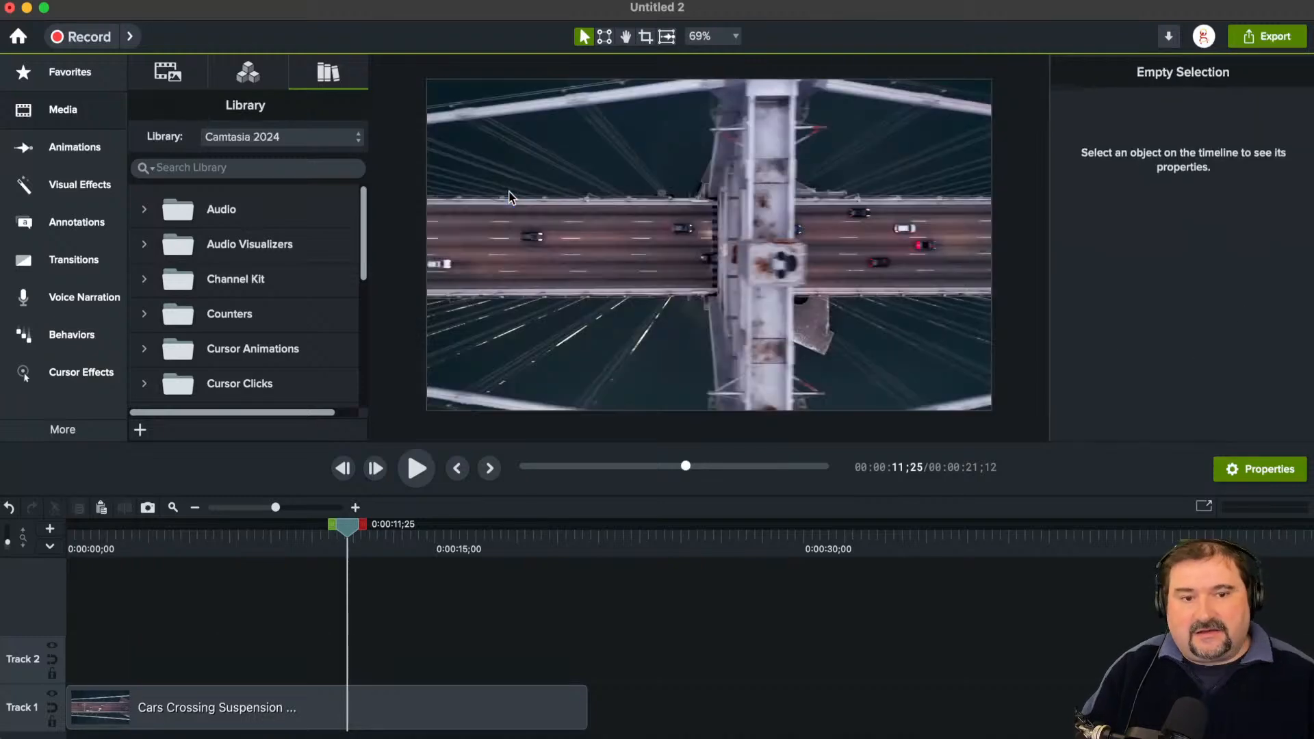
pyautogui.hotkey('ctrl', 'a')
pyautogui.press('Delete')
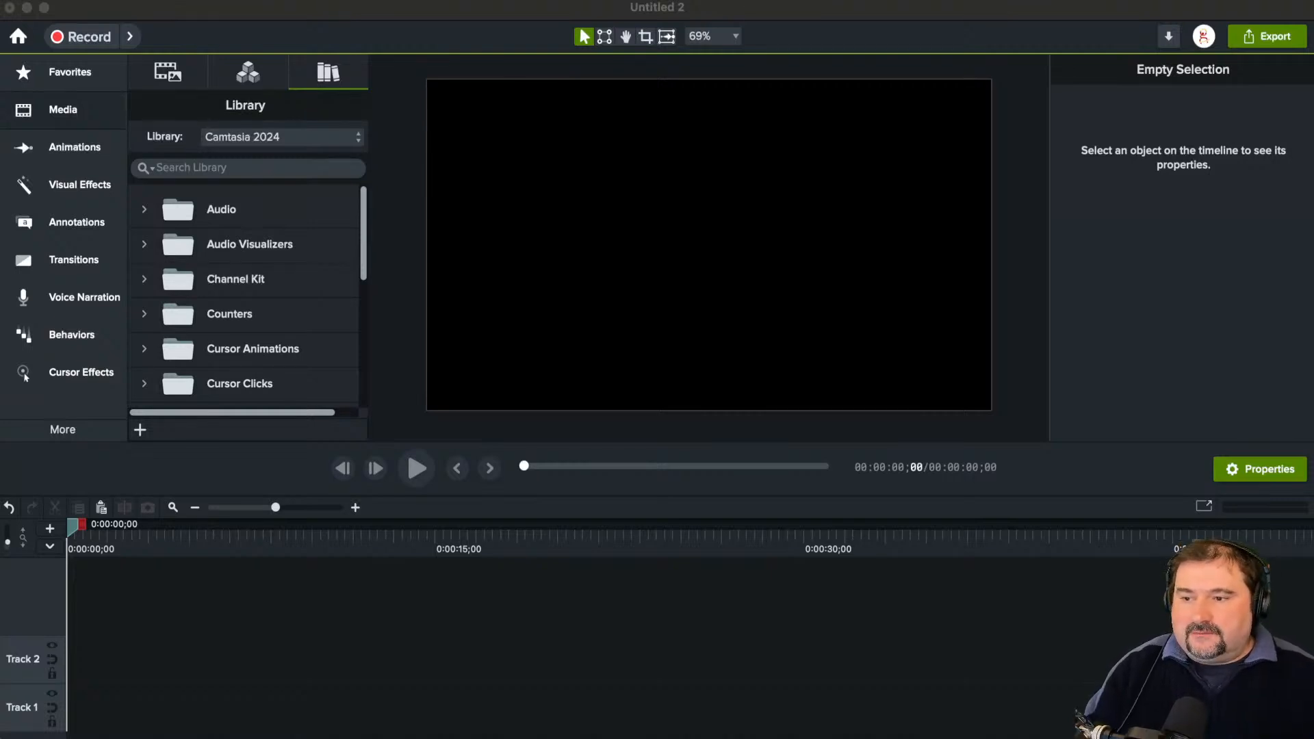
# Step: Add the screenshot image of the editor to the canvas and enlarge the canvas area by shrinking the timeline
pyautogui.moveTo(2, 581); pyautogui.dragTo(673, 262)
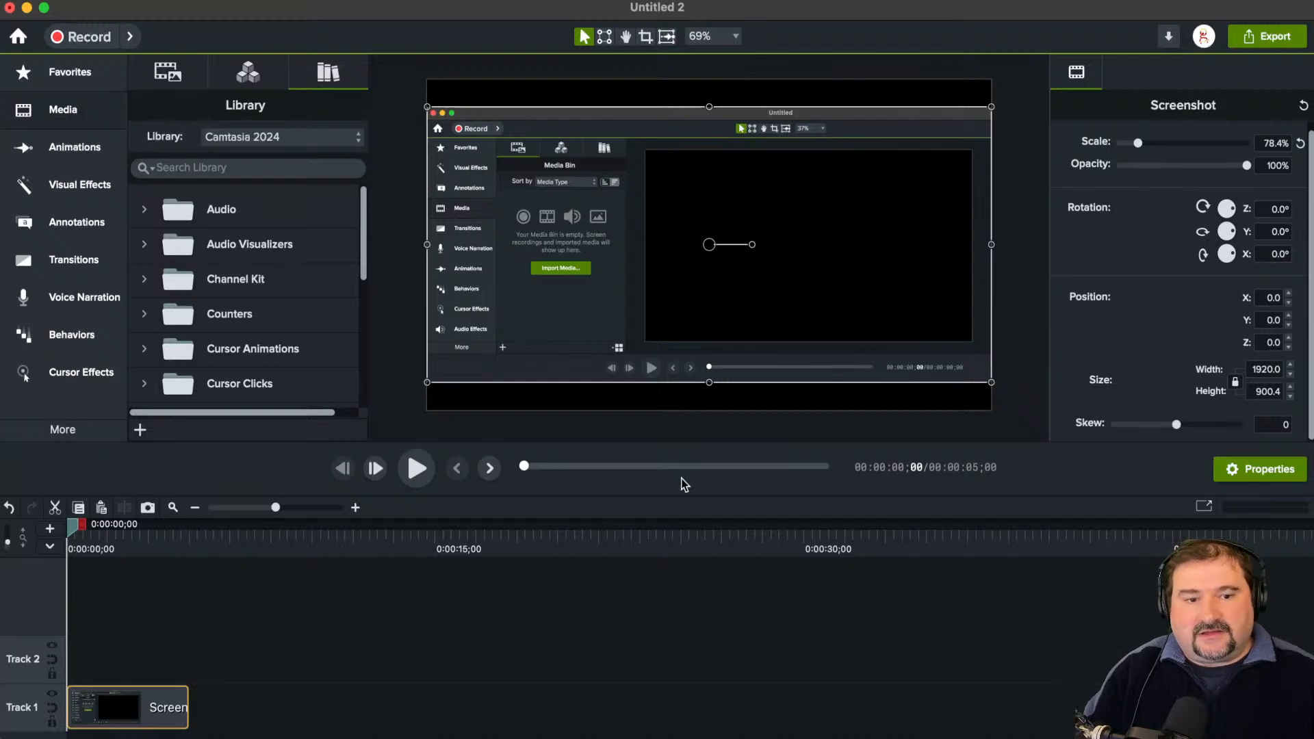
pyautogui.moveTo(676, 507); pyautogui.dragTo(655, 603)
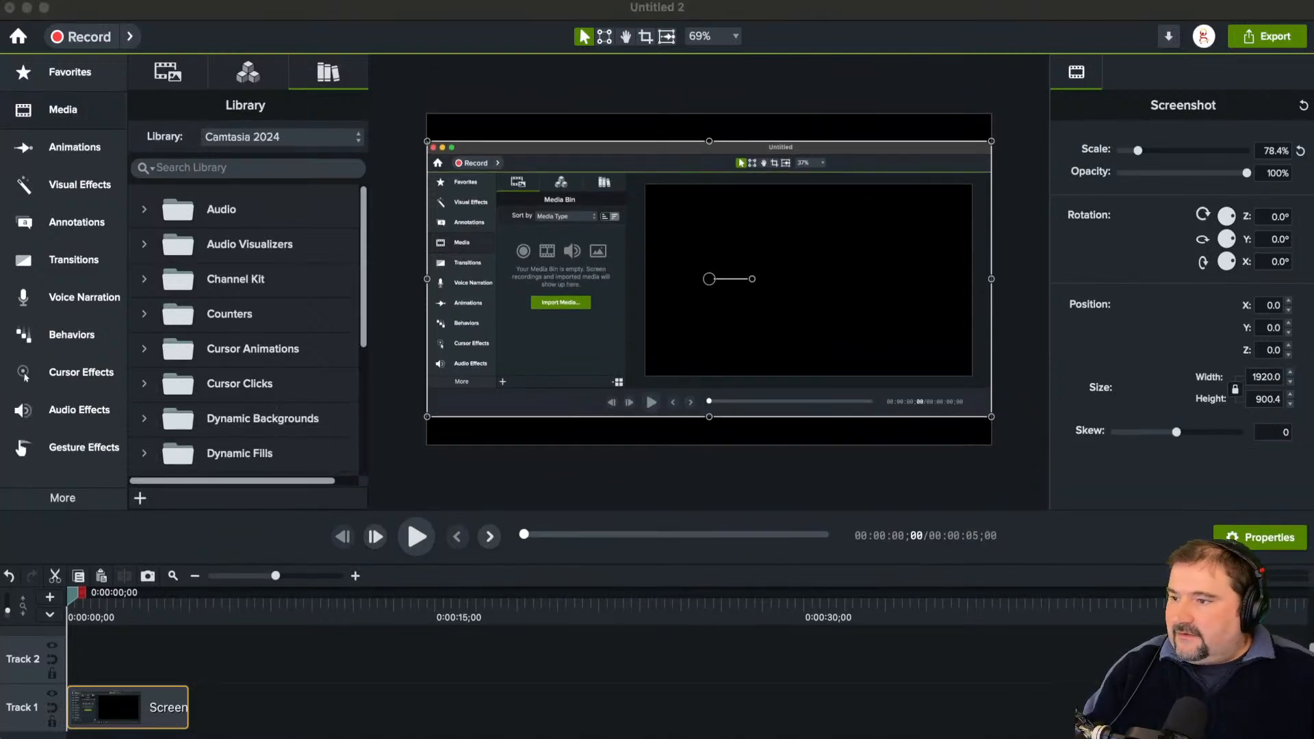
pyautogui.click(608, 288)
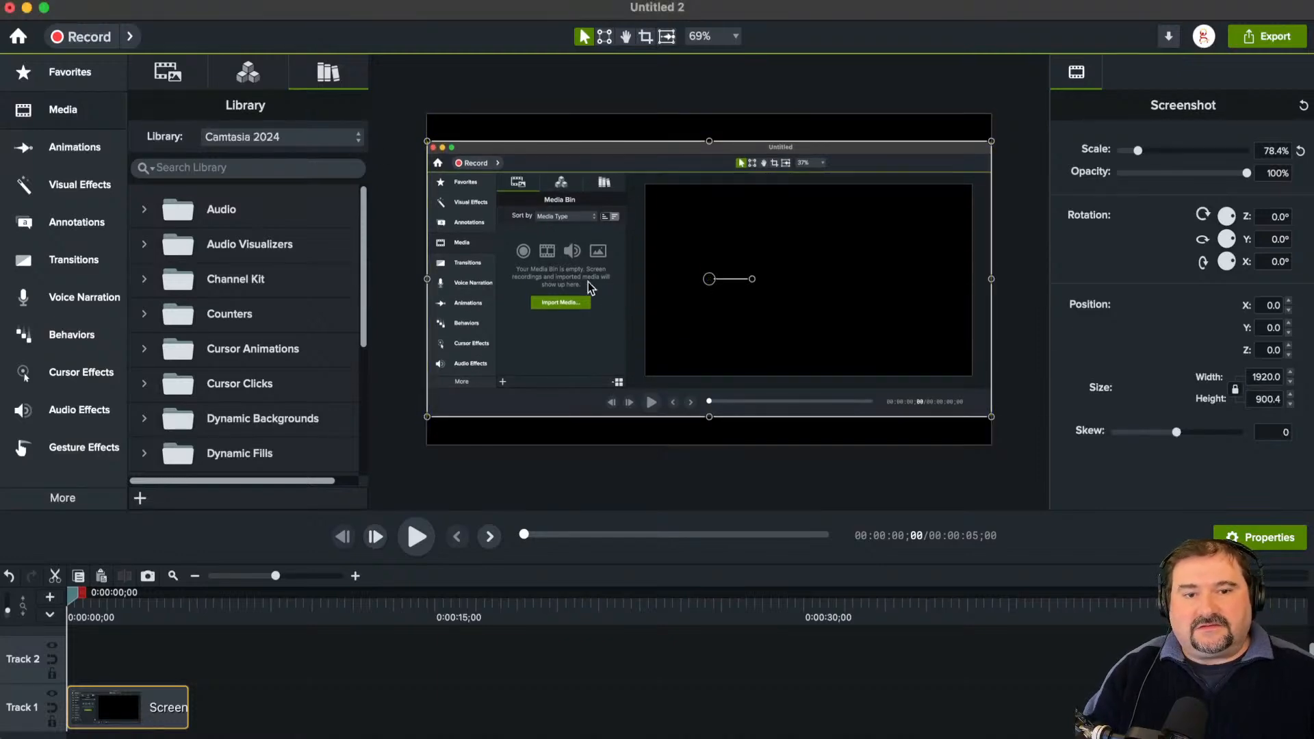
pyautogui.click(413, 281)
# Step: Extend the Screenshot clip on Track 1 to about 0:00:20;25 and set the playhead to 0:00:09;23
pyautogui.moveTo(71, 596); pyautogui.dragTo(110, 611)
pyautogui.moveTo(187, 720); pyautogui.dragTo(566, 720)
pyautogui.moveTo(106, 594); pyautogui.dragTo(296, 625)
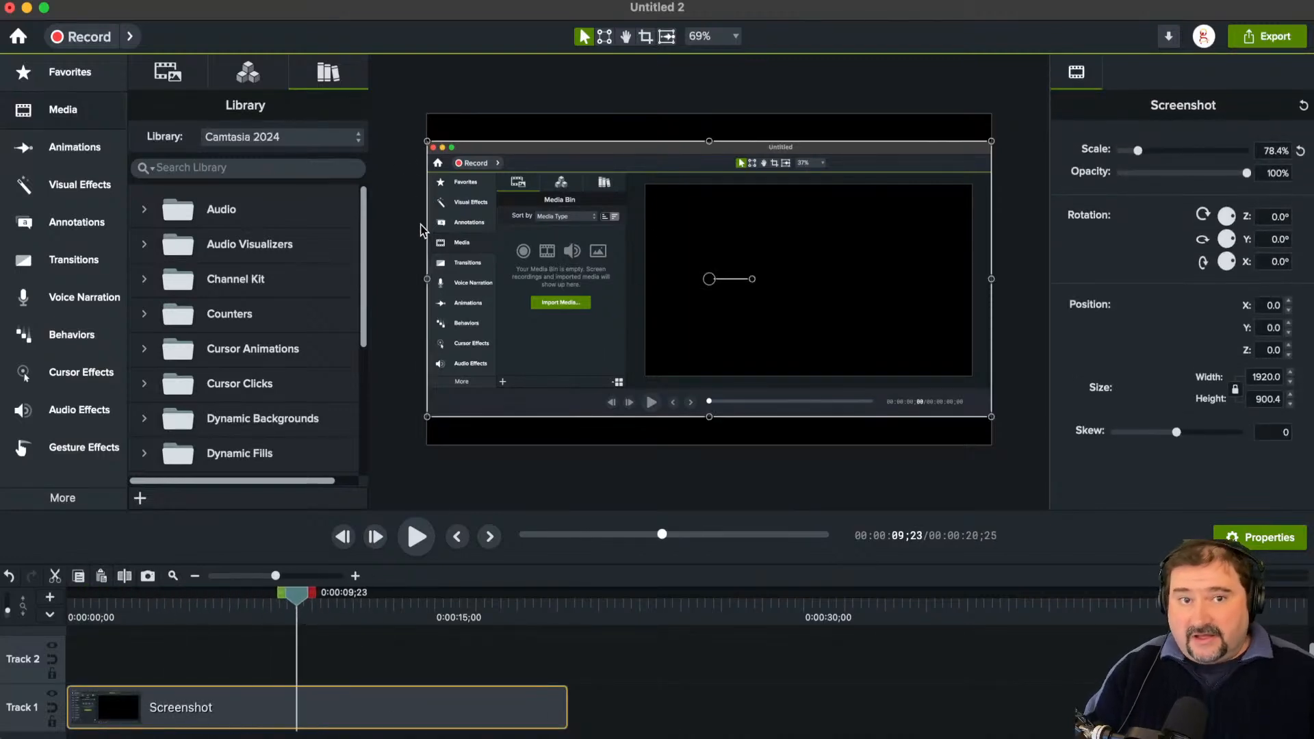
# Step: Apply the Cursor Path Creator effect to the screenshot and place the path's start point inside the black canvas area
pyautogui.click(85, 377)
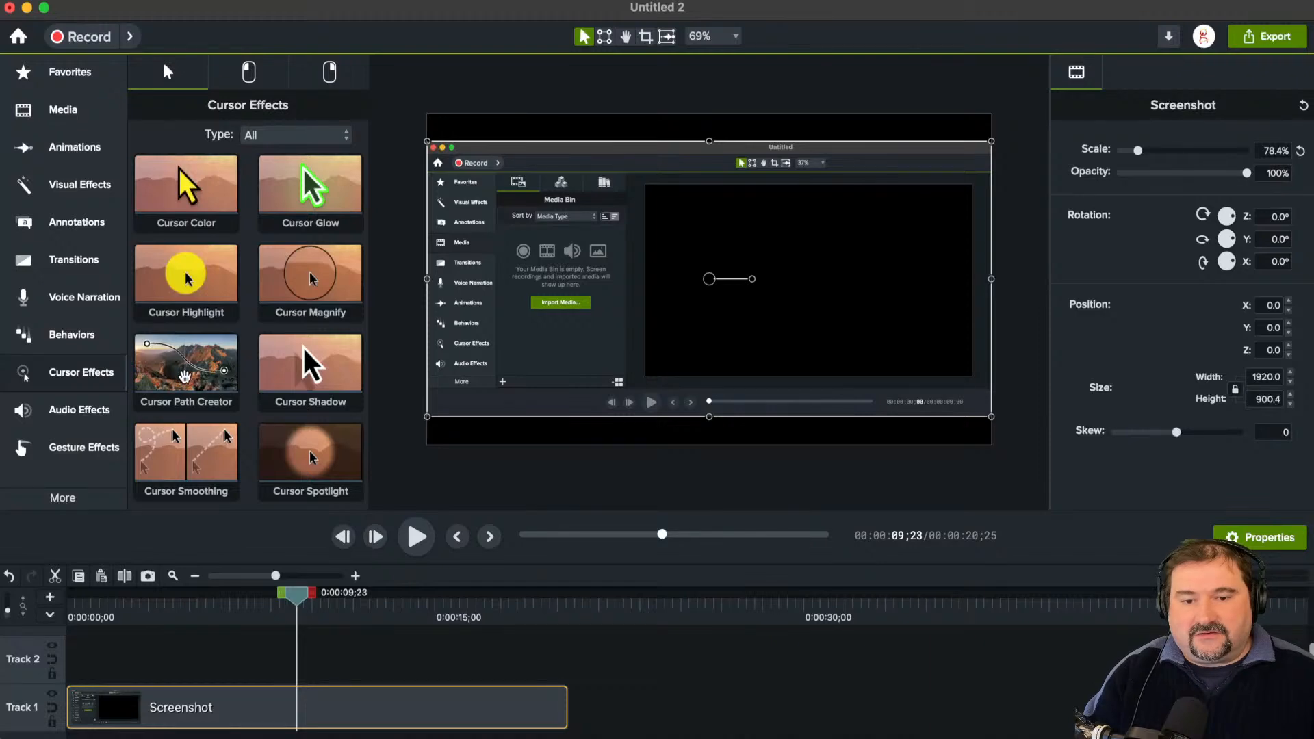
pyautogui.moveTo(181, 370); pyautogui.dragTo(646, 296)
pyautogui.moveTo(541, 214); pyautogui.dragTo(677, 221)
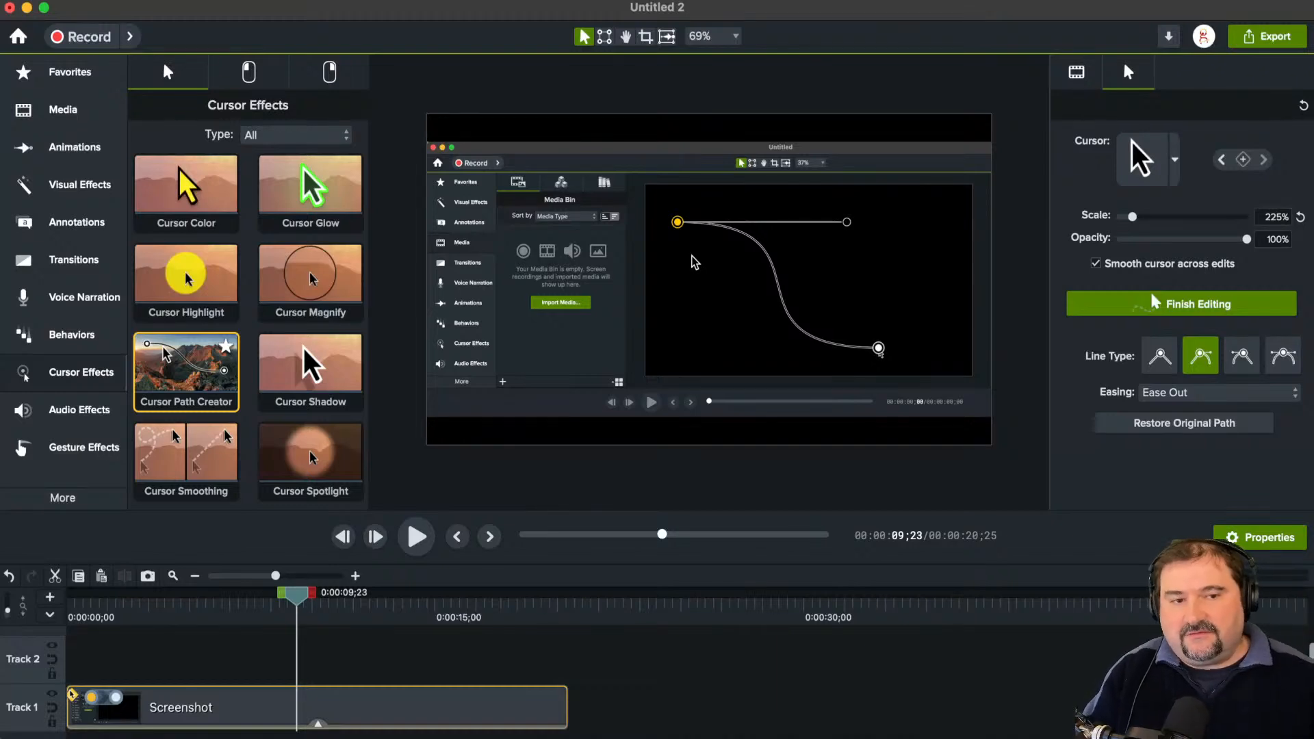
# Step: Move the cursor path's start point beside the pictured Media Bin tab and its end point onto the grid icon below
pyautogui.moveTo(677, 222); pyautogui.dragTo(527, 199)
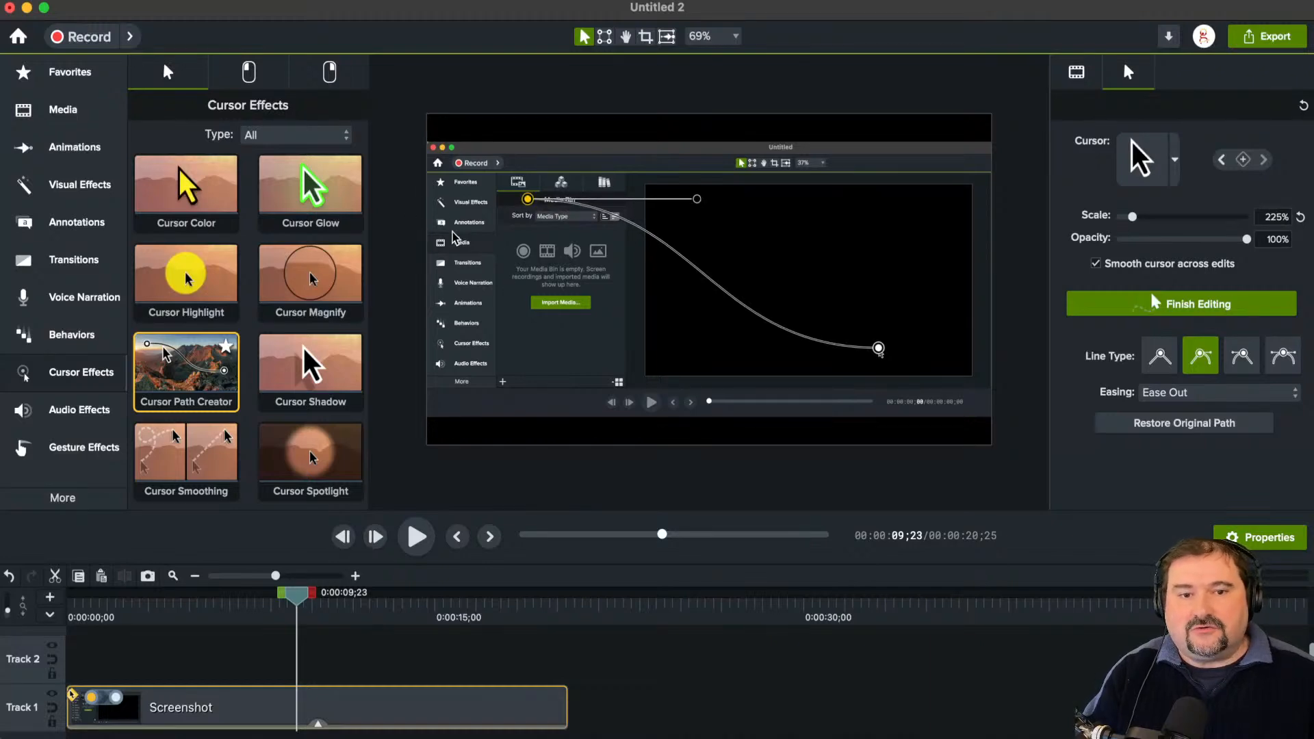
pyautogui.scroll(2, 460, 342)
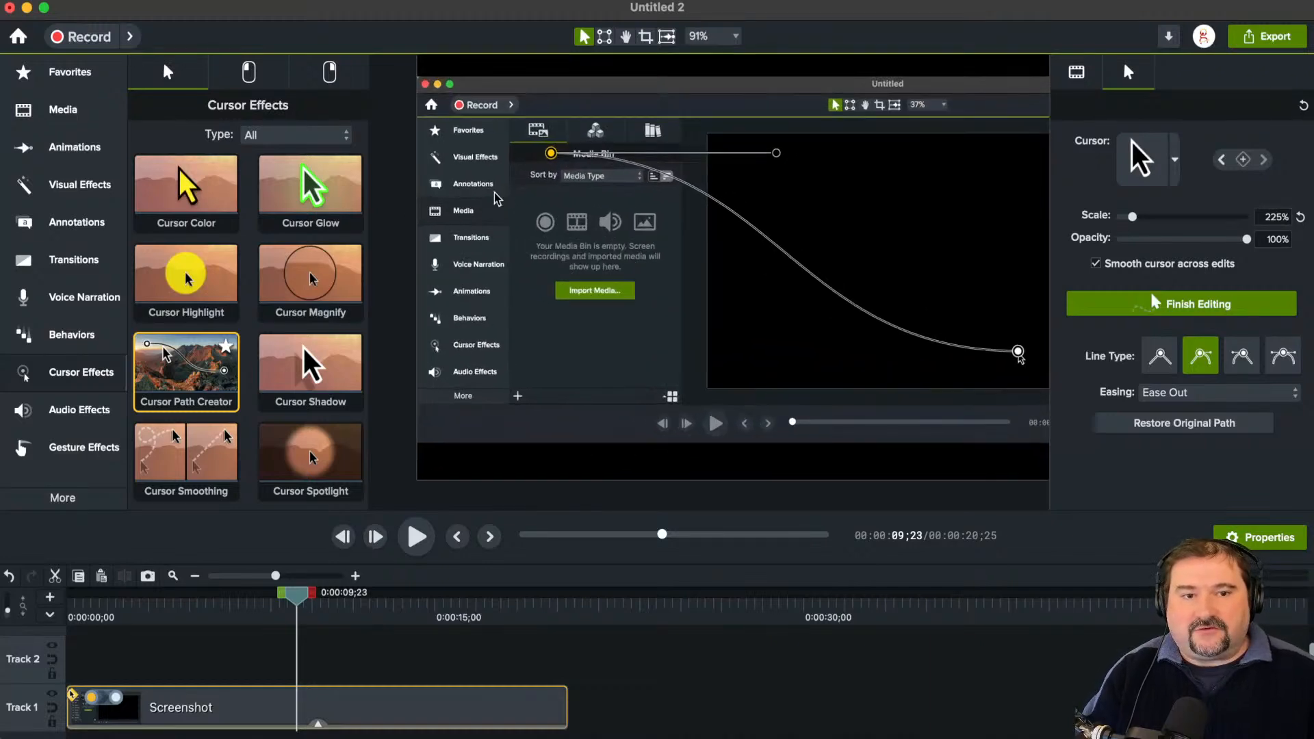
pyautogui.moveTo(551, 153); pyautogui.dragTo(518, 135)
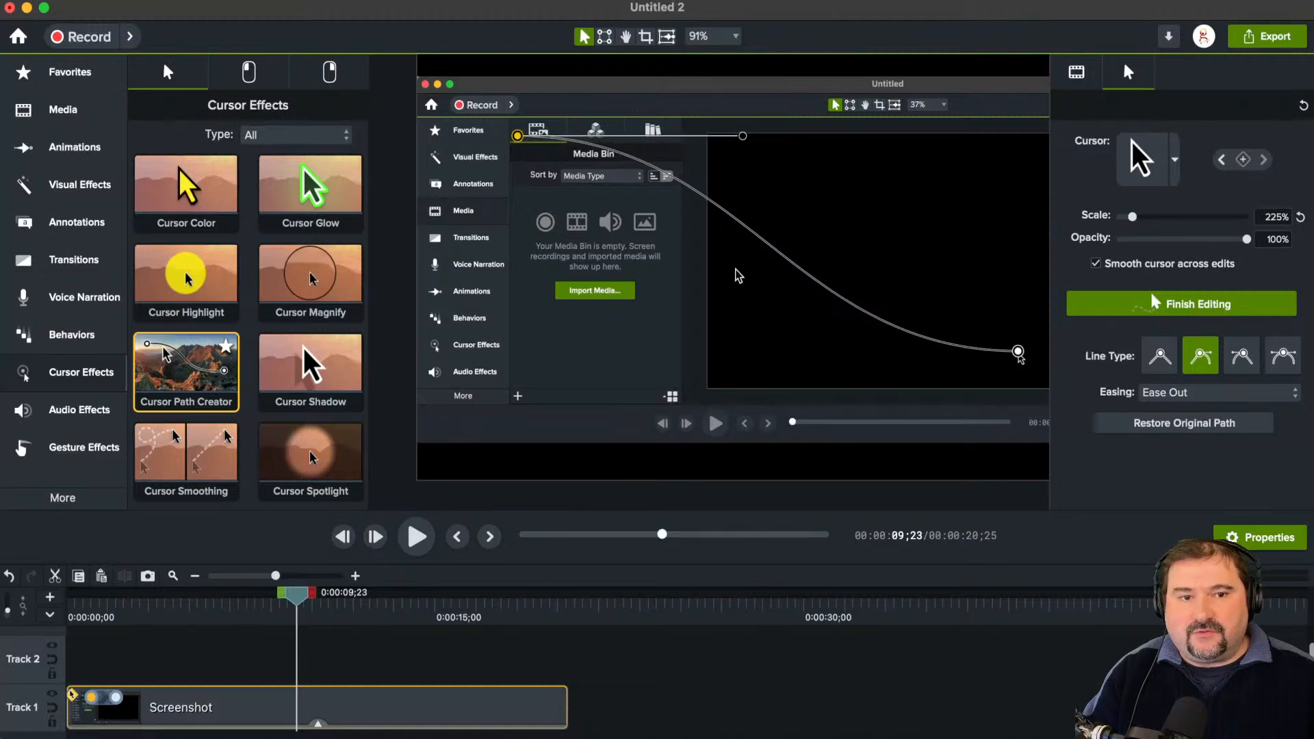
pyautogui.moveTo(1019, 352); pyautogui.dragTo(683, 403)
pyautogui.click(583, 388)
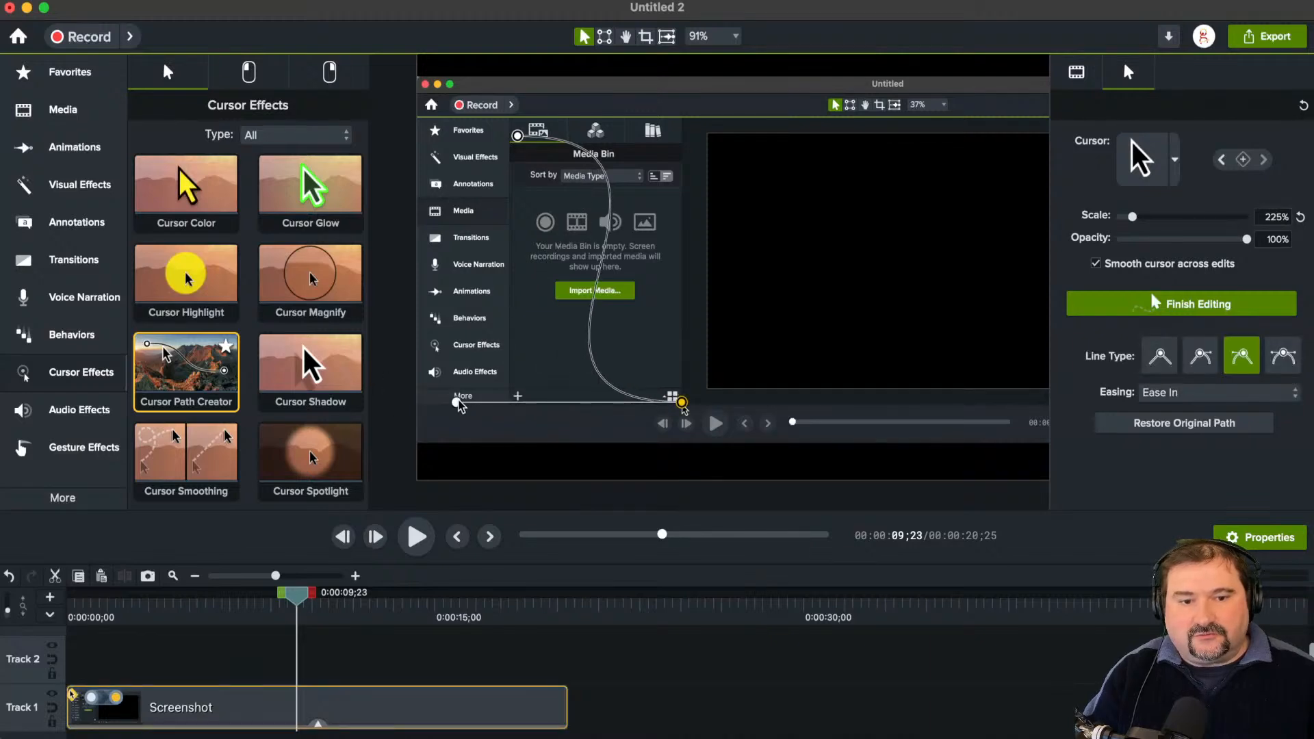
# Step: Reshape the cursor path's curve with both Bezier handles and shift its end point slightly inward from the grid icon
pyautogui.moveTo(457, 403); pyautogui.dragTo(567, 257)
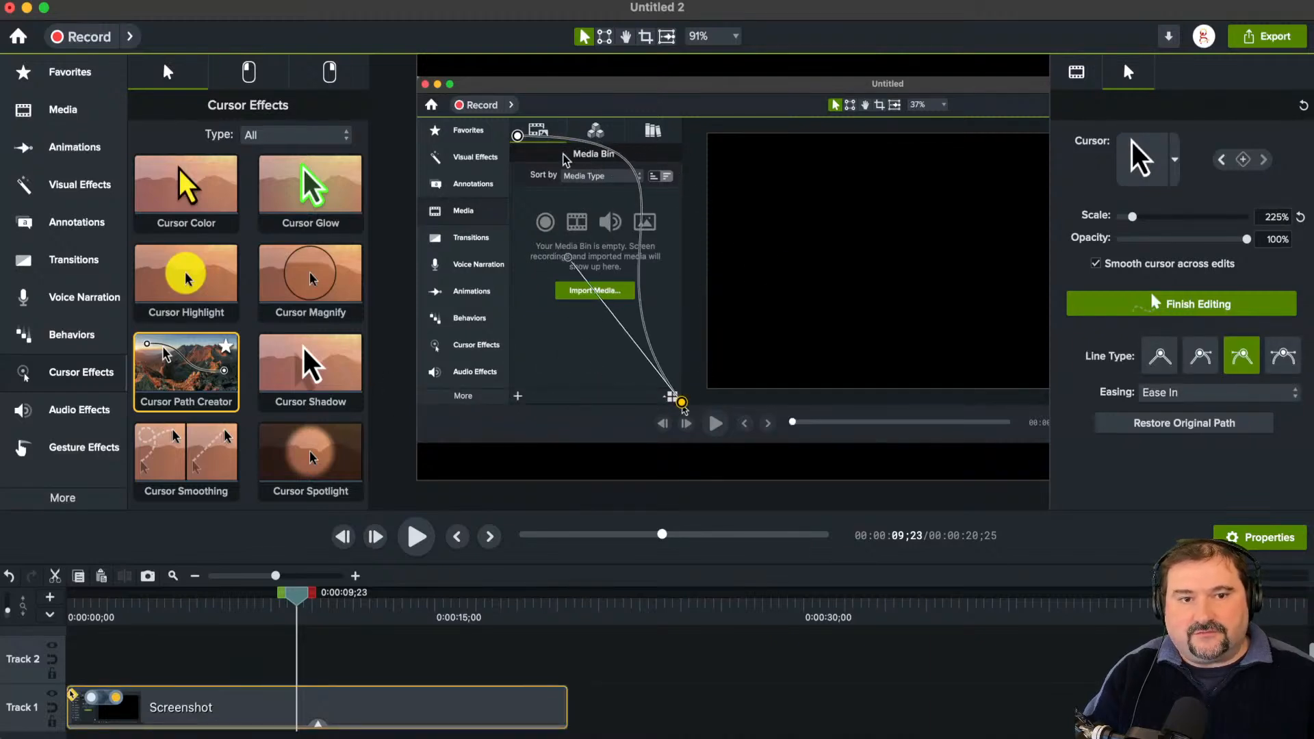
pyautogui.click(519, 137)
pyautogui.moveTo(743, 136); pyautogui.dragTo(544, 271)
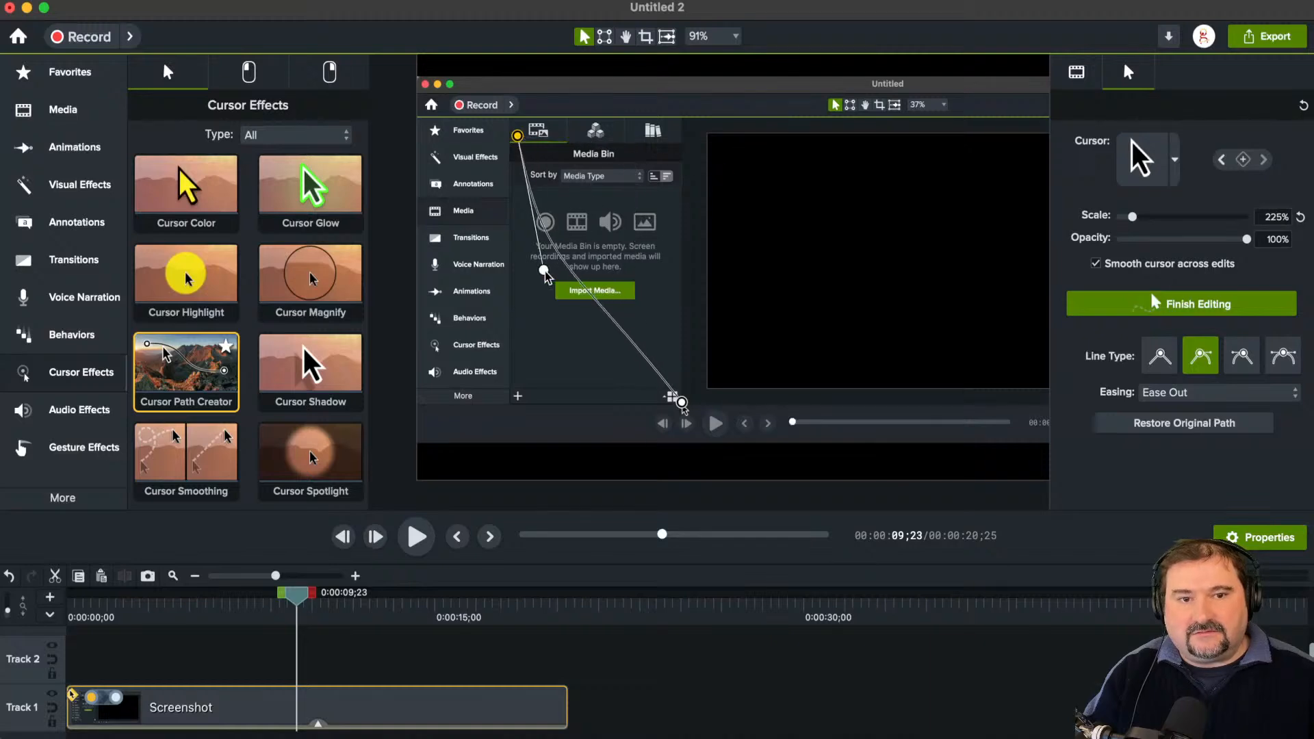
pyautogui.moveTo(682, 403); pyautogui.dragTo(628, 397)
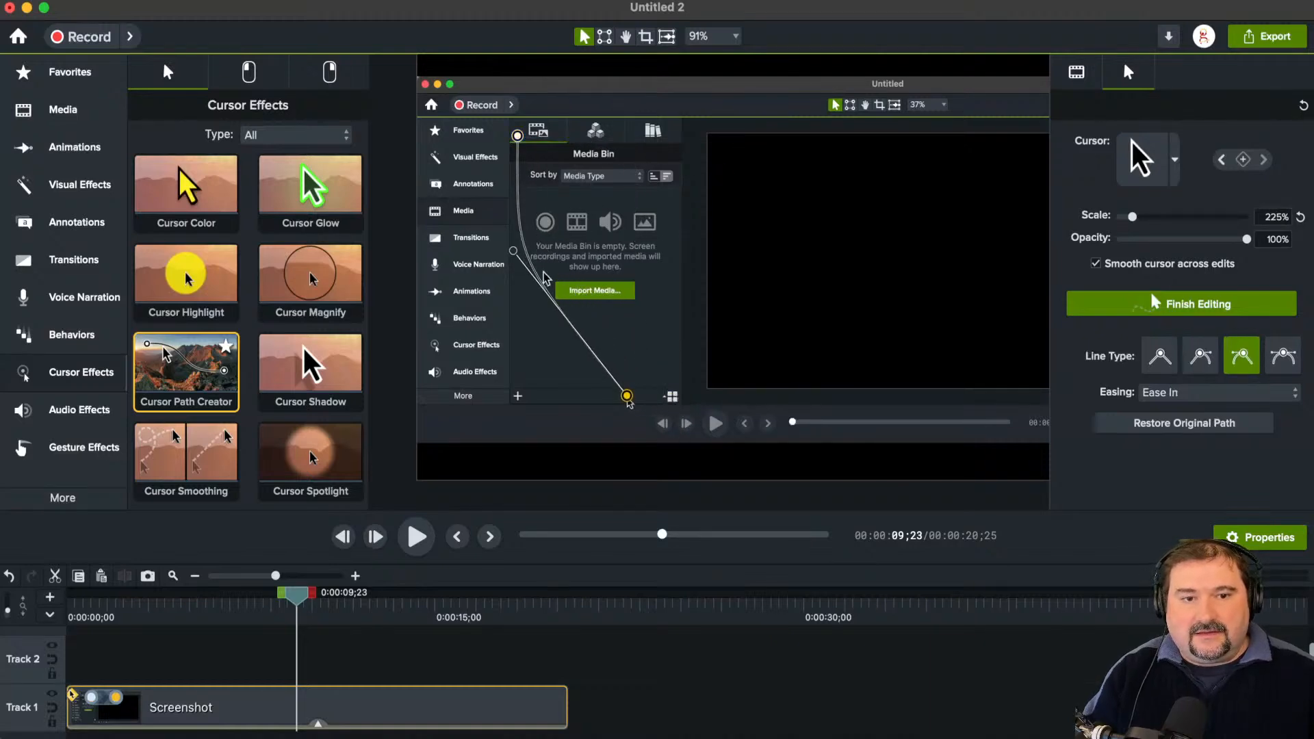
# Step: Bend the cursor path into an S-curve with its end point's Bezier handle and extend its timeline animation to just before the 0:00:09;23 playhead
pyautogui.moveTo(513, 251); pyautogui.dragTo(676, 215)
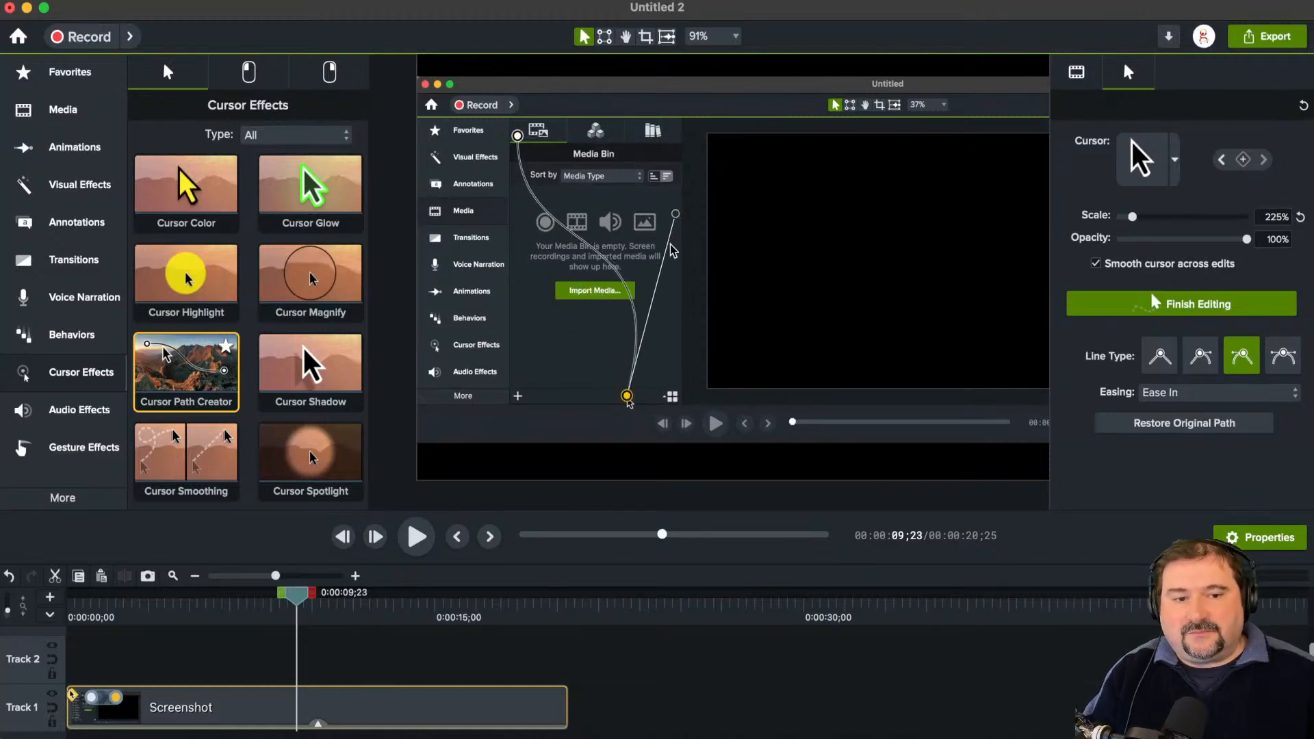
pyautogui.scroll(5, 627, 407)
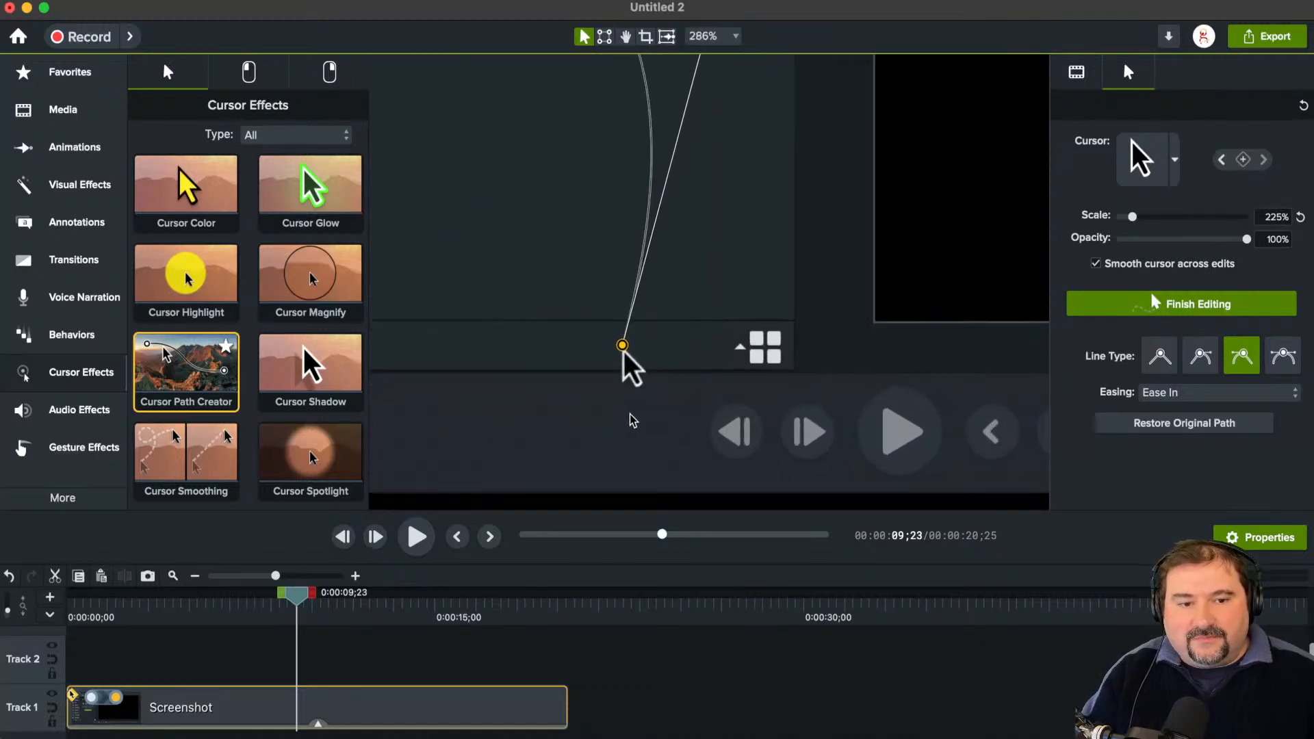
pyautogui.scroll(-5, 639, 414)
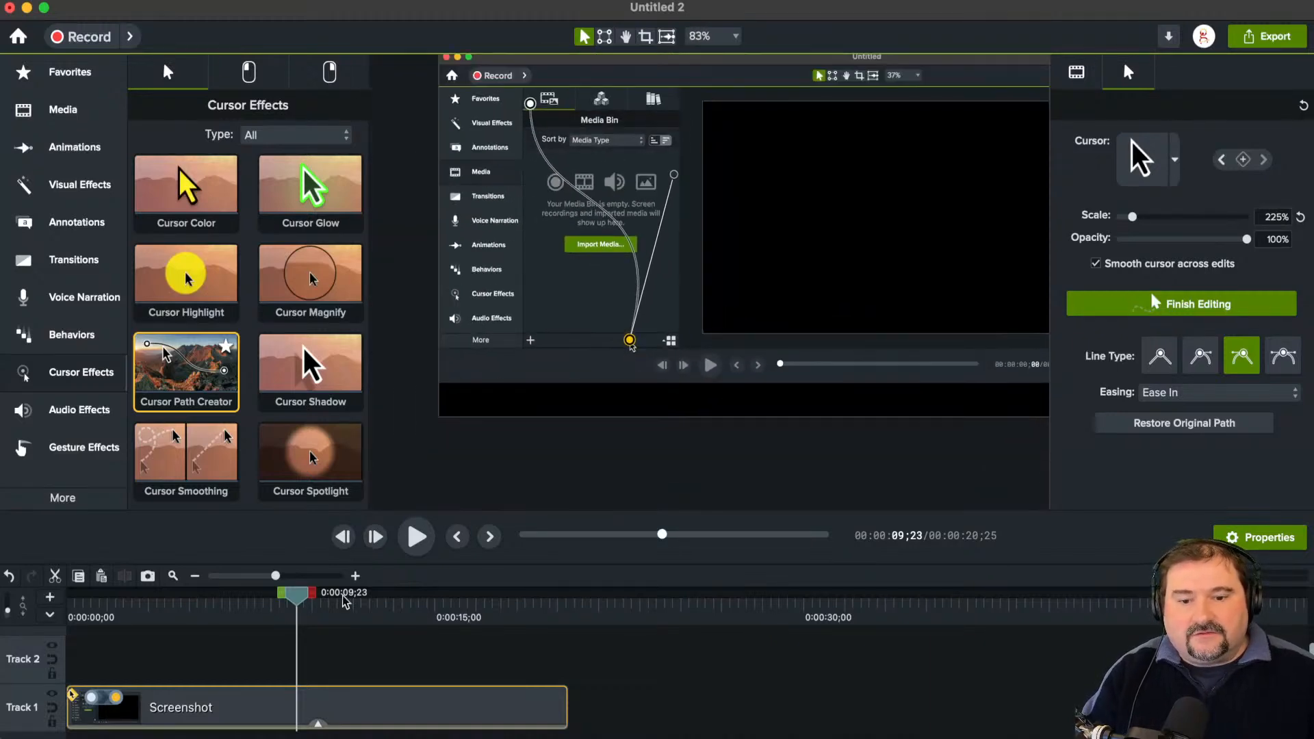
pyautogui.moveTo(116, 699); pyautogui.dragTo(282, 700)
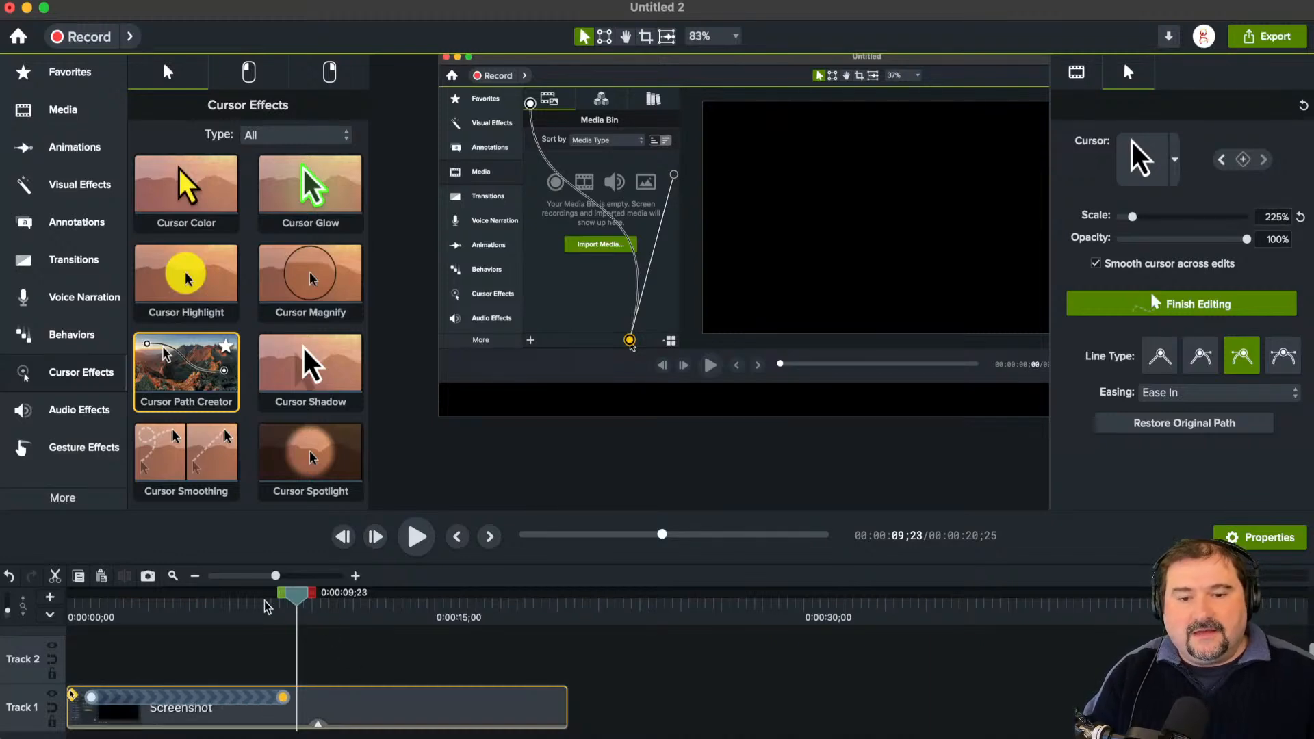
# Step: Enlarge the timeline tracks and shift the cursor path animation slightly later on the Screenshot clip
pyautogui.moveTo(295, 596); pyautogui.dragTo(130, 593)
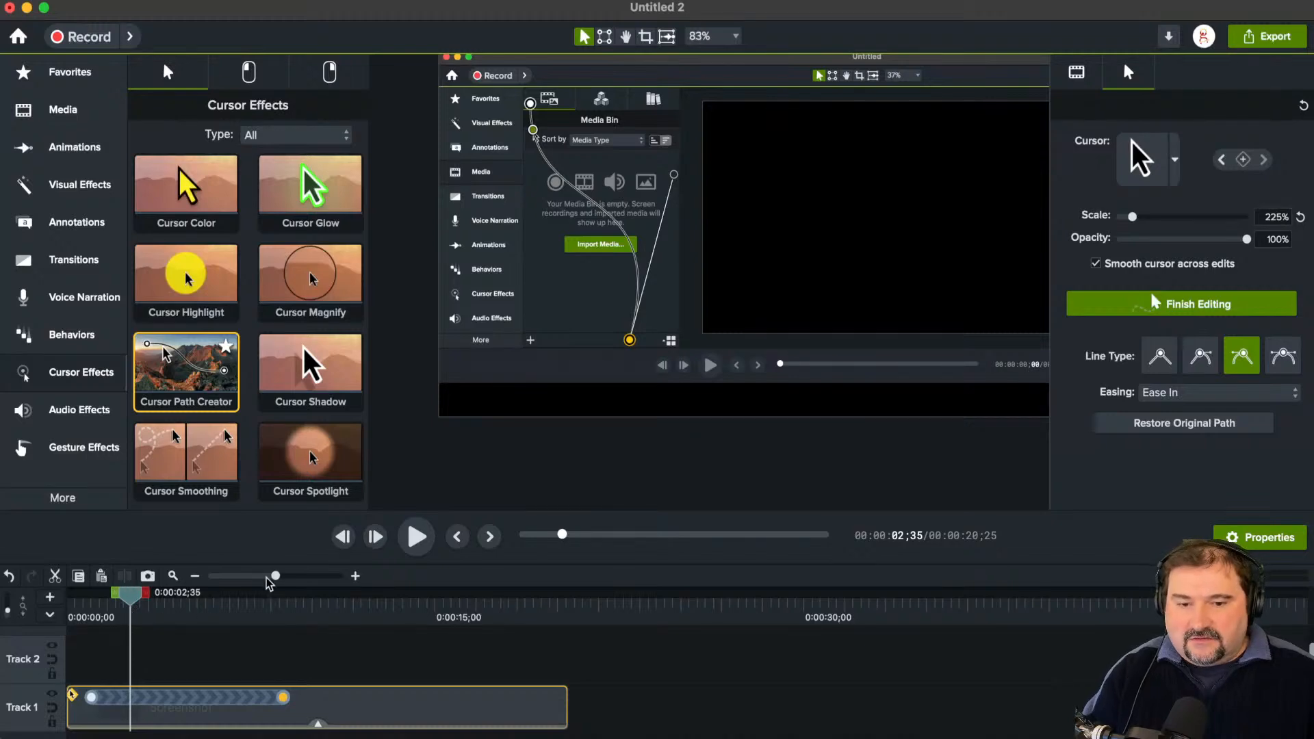
pyautogui.moveTo(280, 563); pyautogui.dragTo(284, 471)
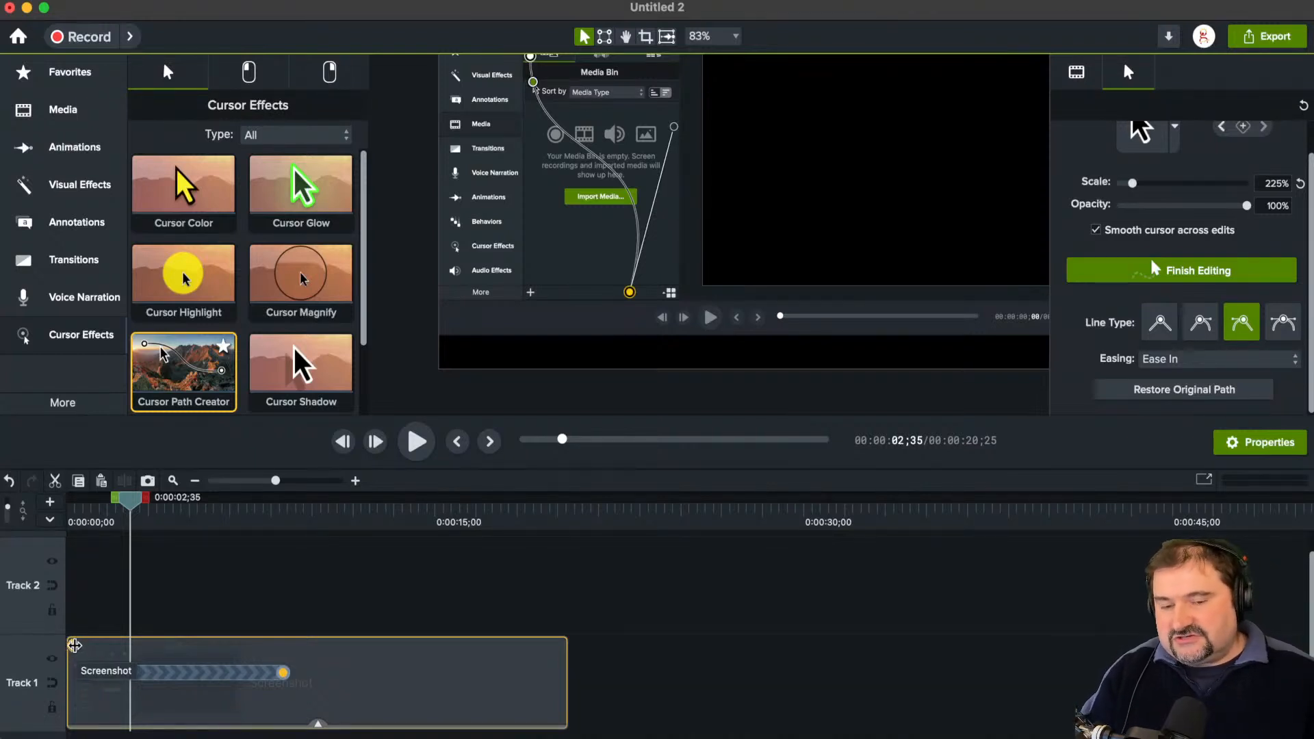
pyautogui.moveTo(284, 674)
pyautogui.mouseDown()
pyautogui.moveTo(368, 677)
pyautogui.moveTo(292, 676)
pyautogui.mouseUp()
# Step: Preview the cursor path animation from 0:00:02;39 and pause at 0:00:06;08
pyautogui.moveTo(130, 499); pyautogui.dragTo(132, 499)
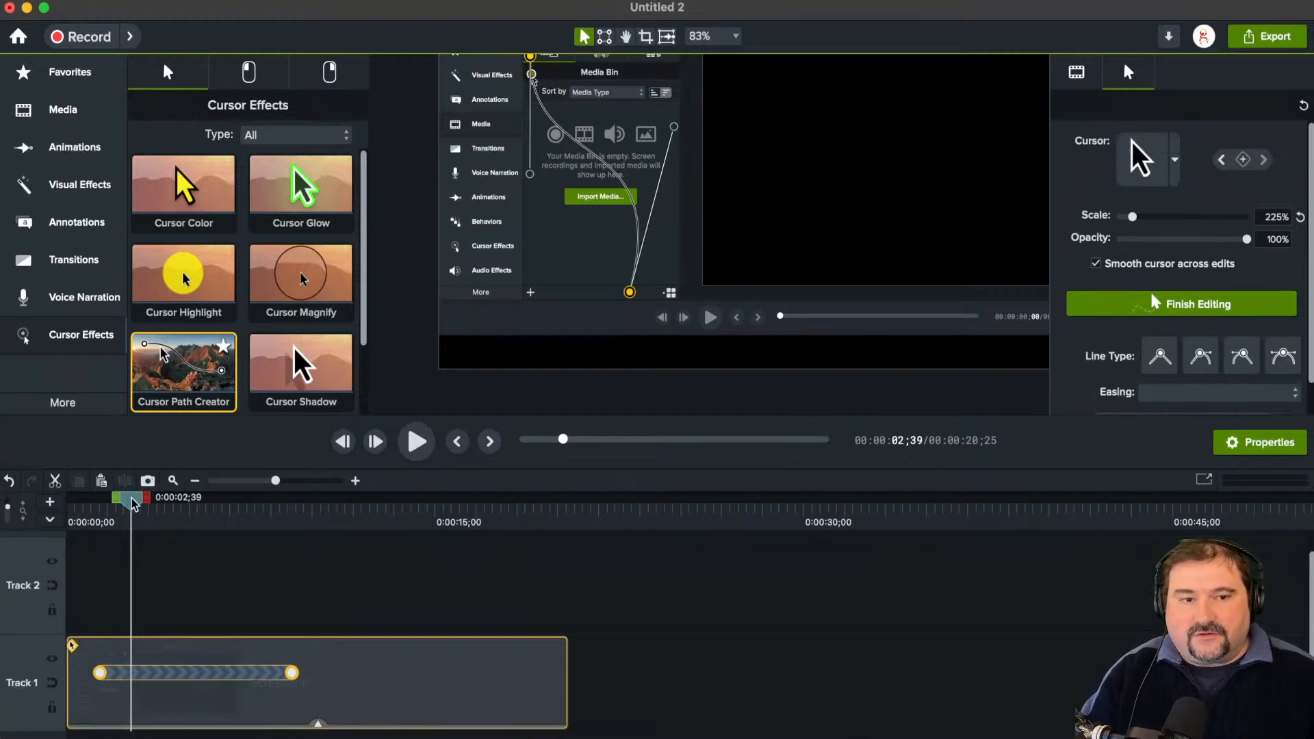
pyautogui.press('space')
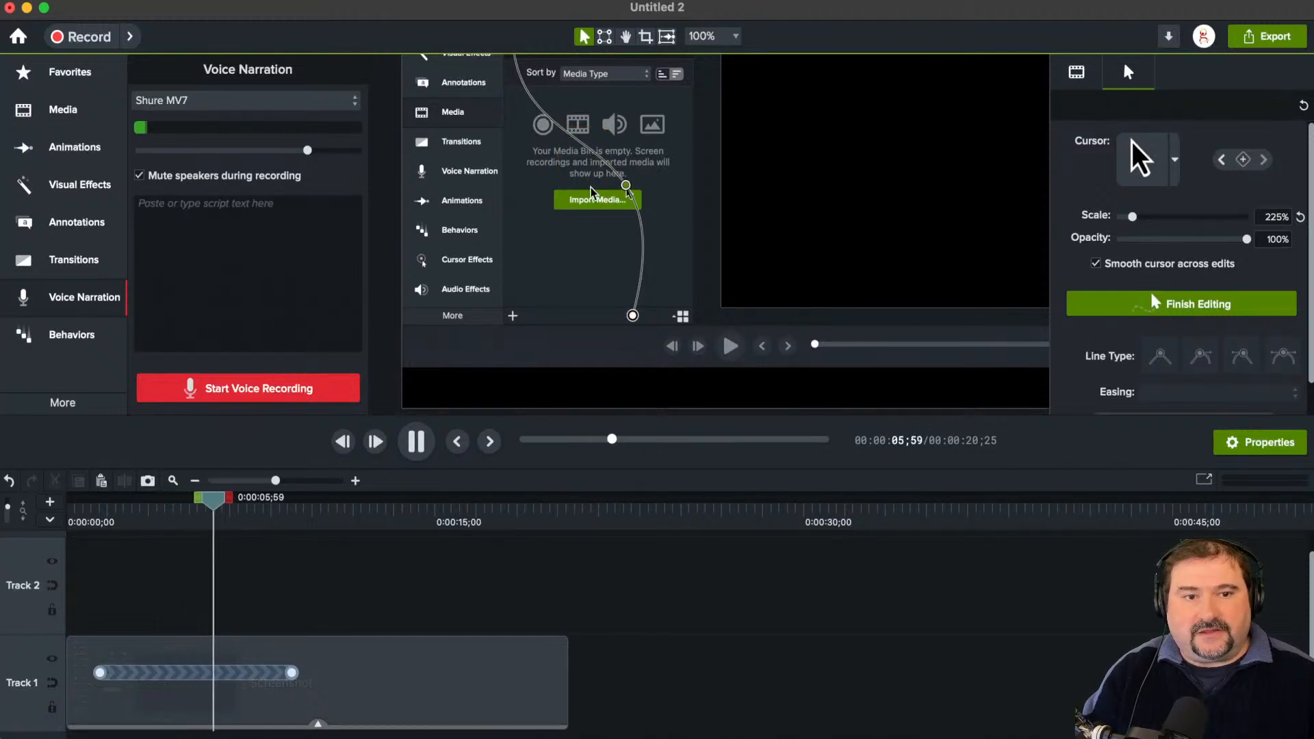
pyautogui.press('space')
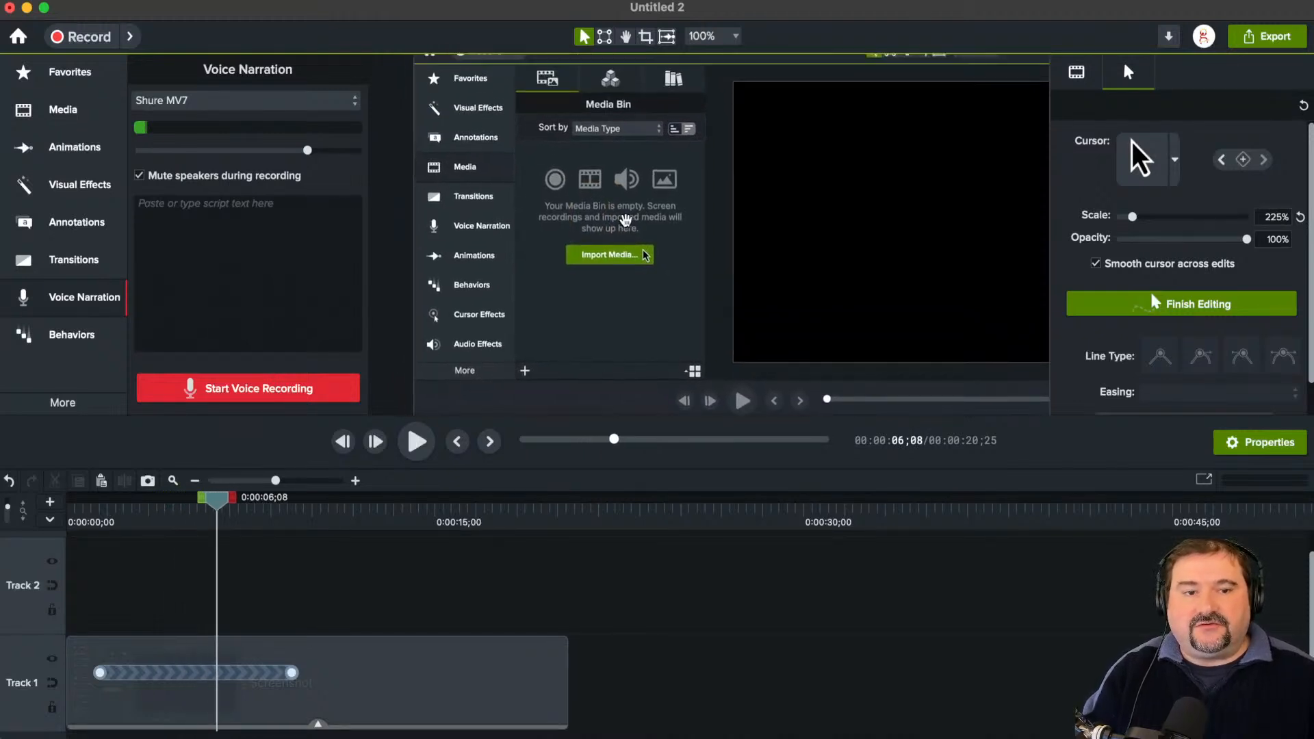
# Step: Set the cursor's scale to 682% and replace its image with the pointing hand from Mac System Cursors
pyautogui.moveTo(1133, 217); pyautogui.dragTo(1161, 228)
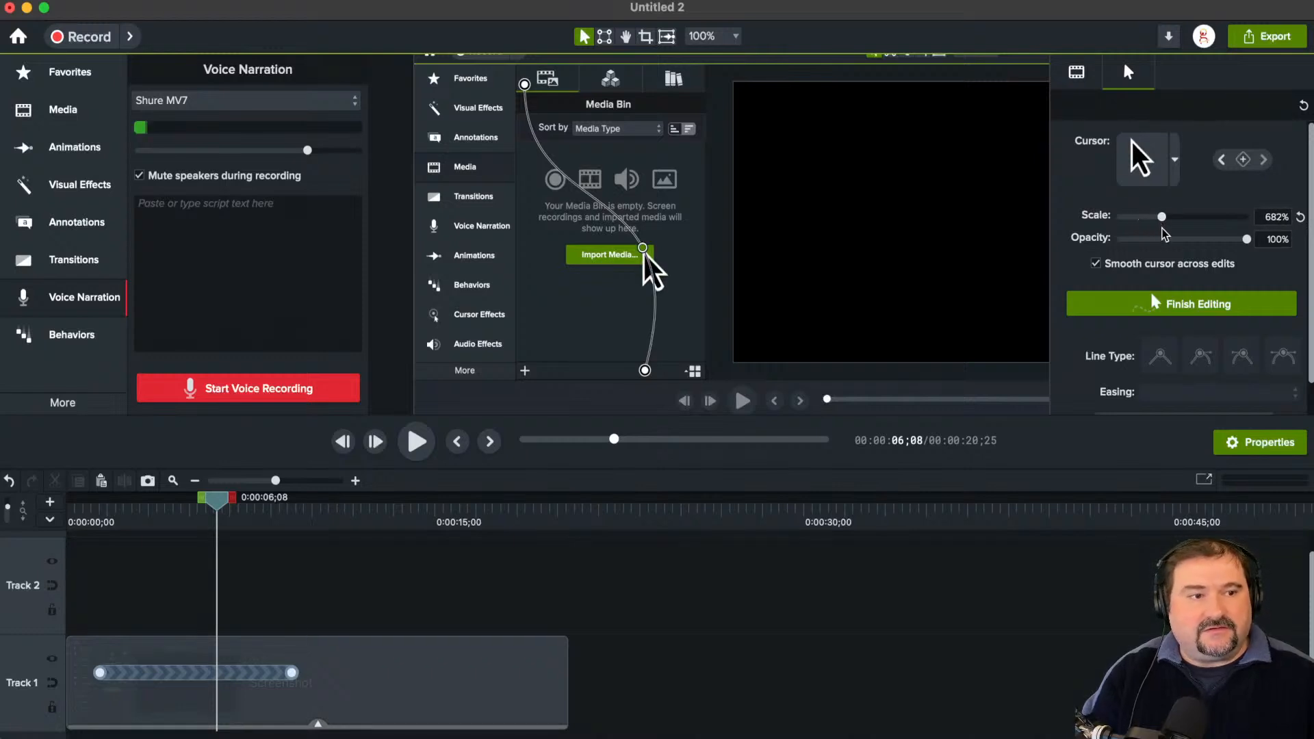
pyautogui.click(1175, 170)
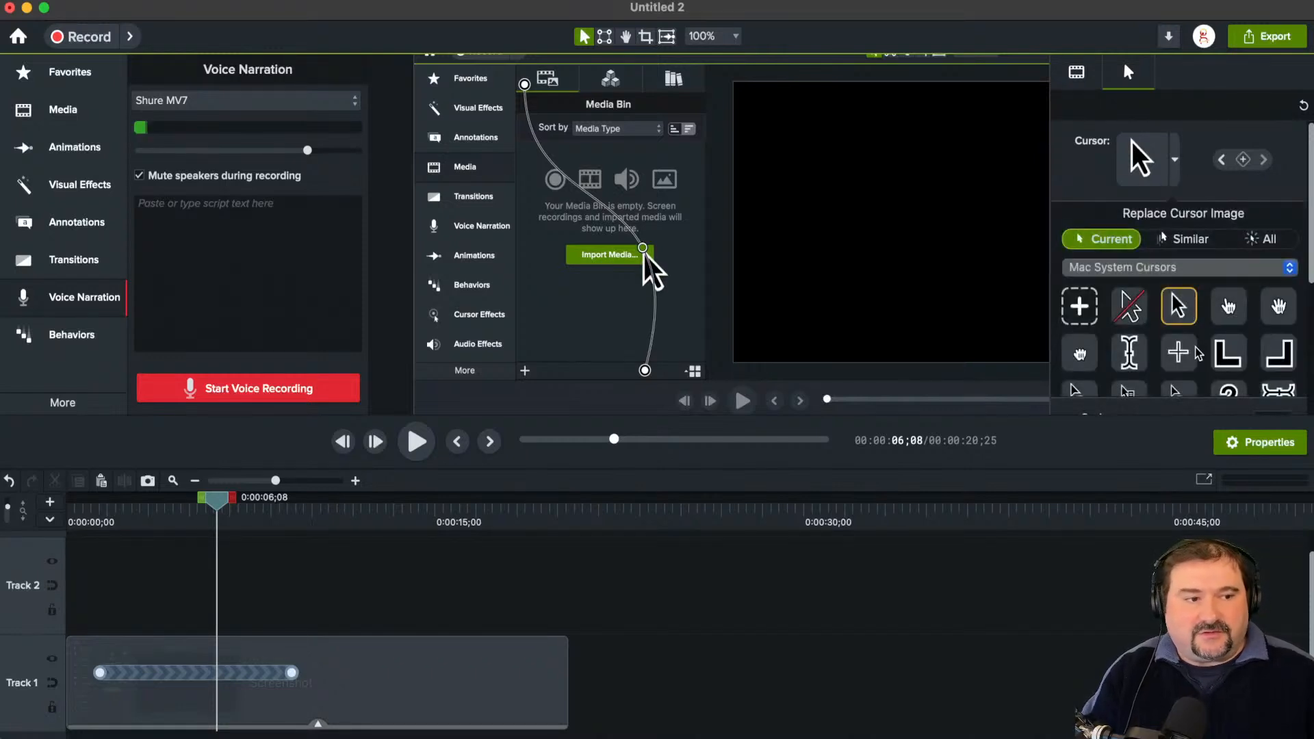
pyautogui.click(1230, 315)
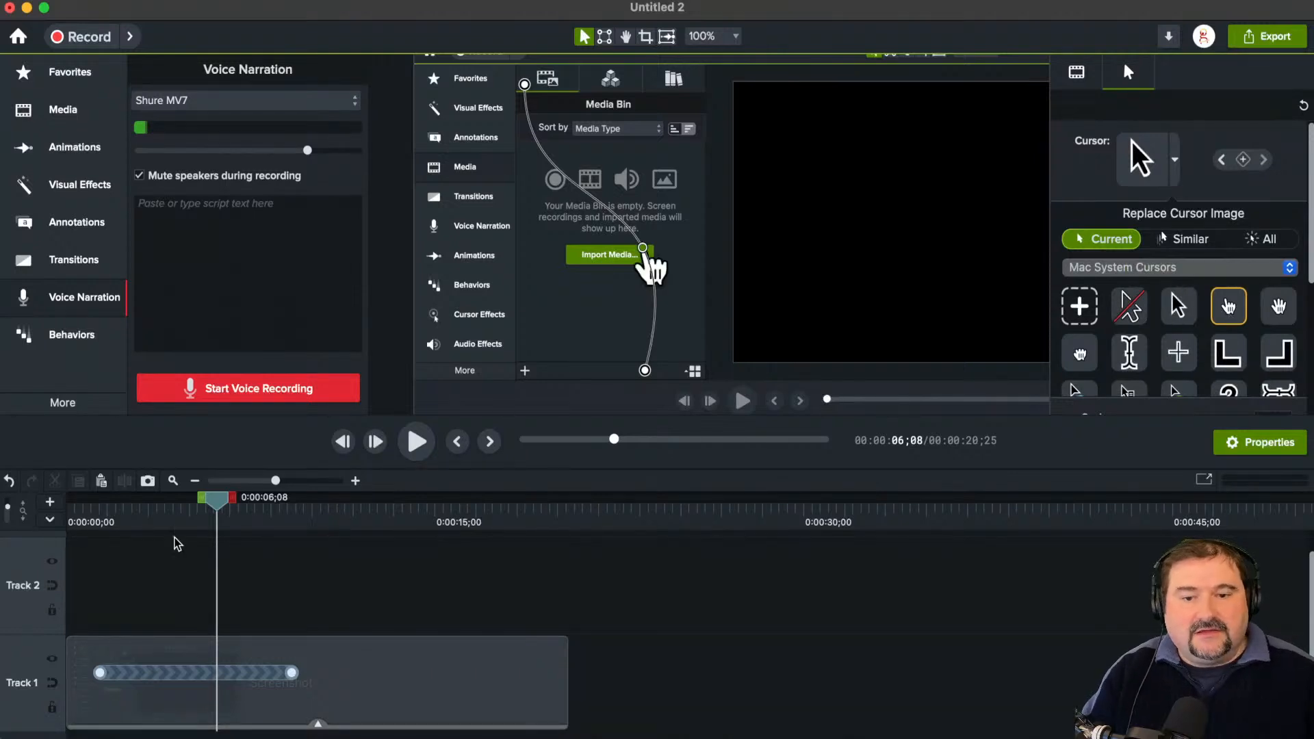
# Step: Set the playhead to 0:00:03;01 and bow the cursor path toward the pictured tool list using the end point's Bezier handle
pyautogui.moveTo(216, 501); pyautogui.dragTo(141, 513)
pyautogui.scroll(-5, 633, 210)
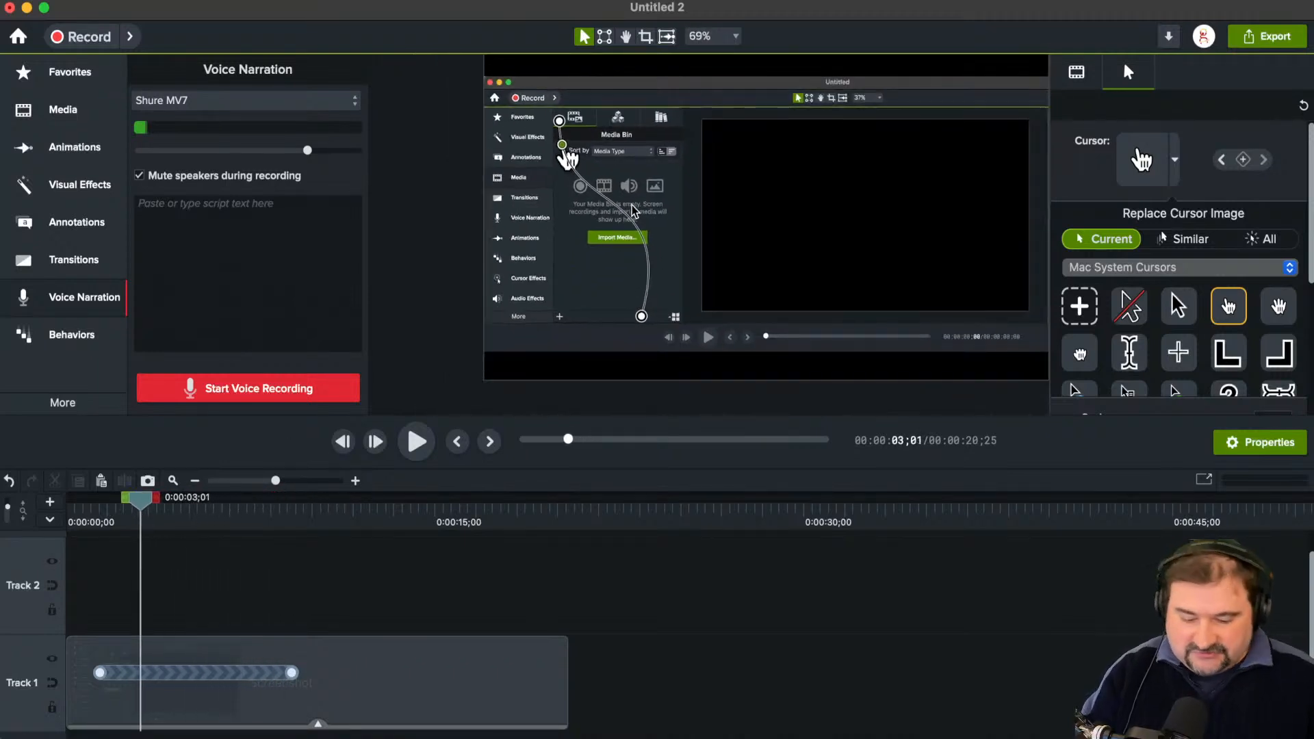
pyautogui.scroll(-2, 633, 210)
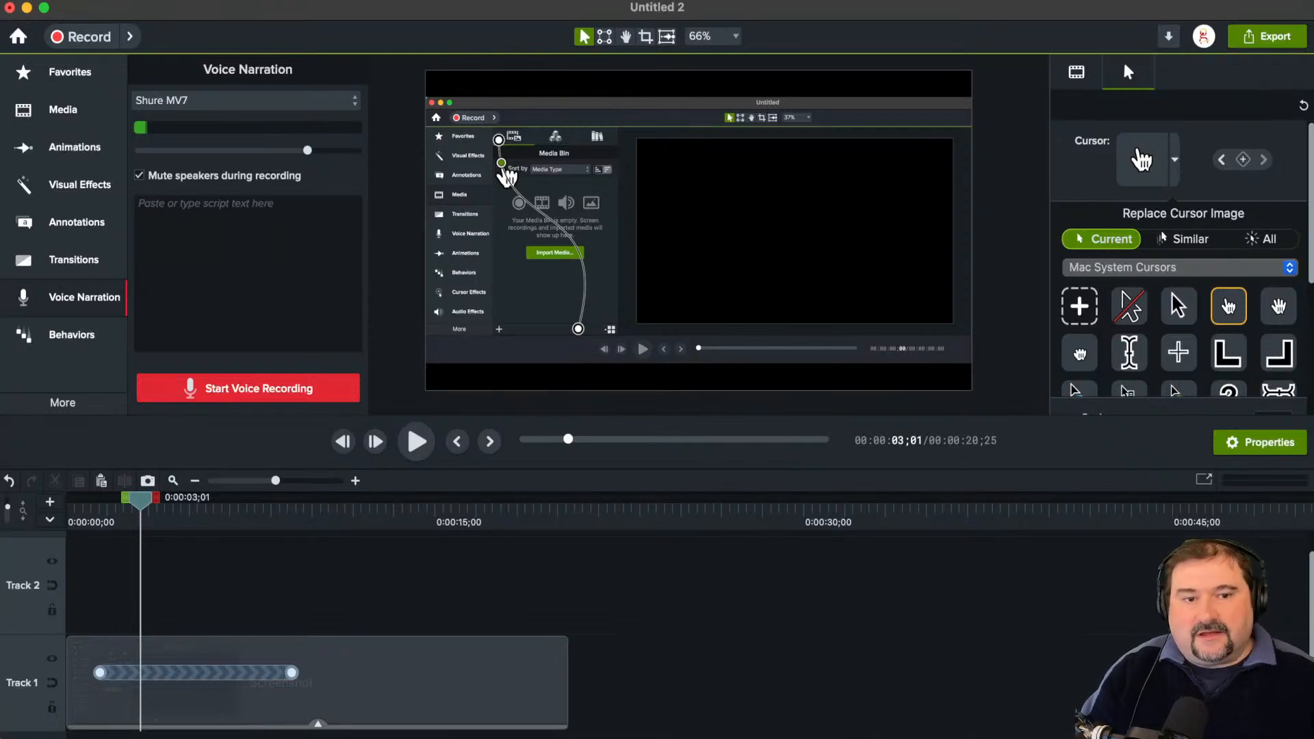
pyautogui.moveTo(578, 329); pyautogui.dragTo(495, 292)
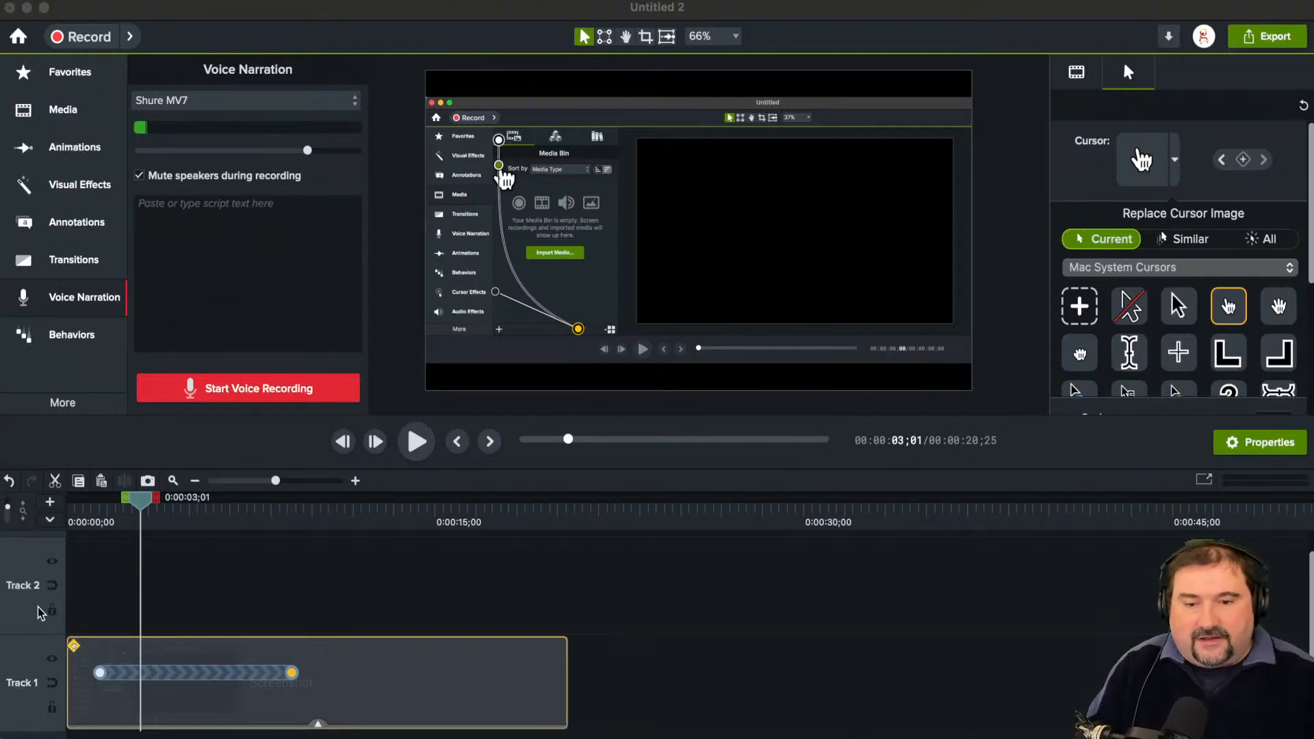
pyautogui.click(218, 579)
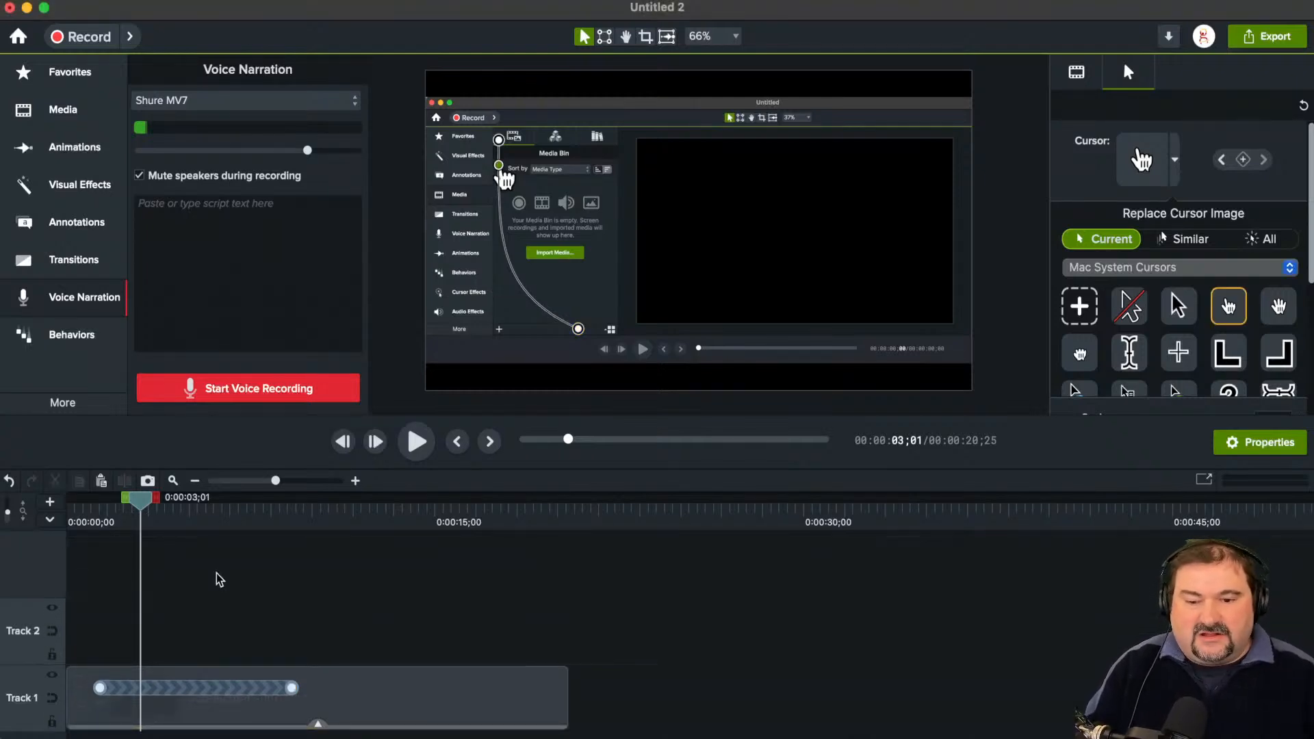
# Step: Search the Camtasia 2024 library for "subsc" and look through the matching assets
pyautogui.click(61, 113)
pyautogui.click(254, 82)
pyautogui.click(308, 74)
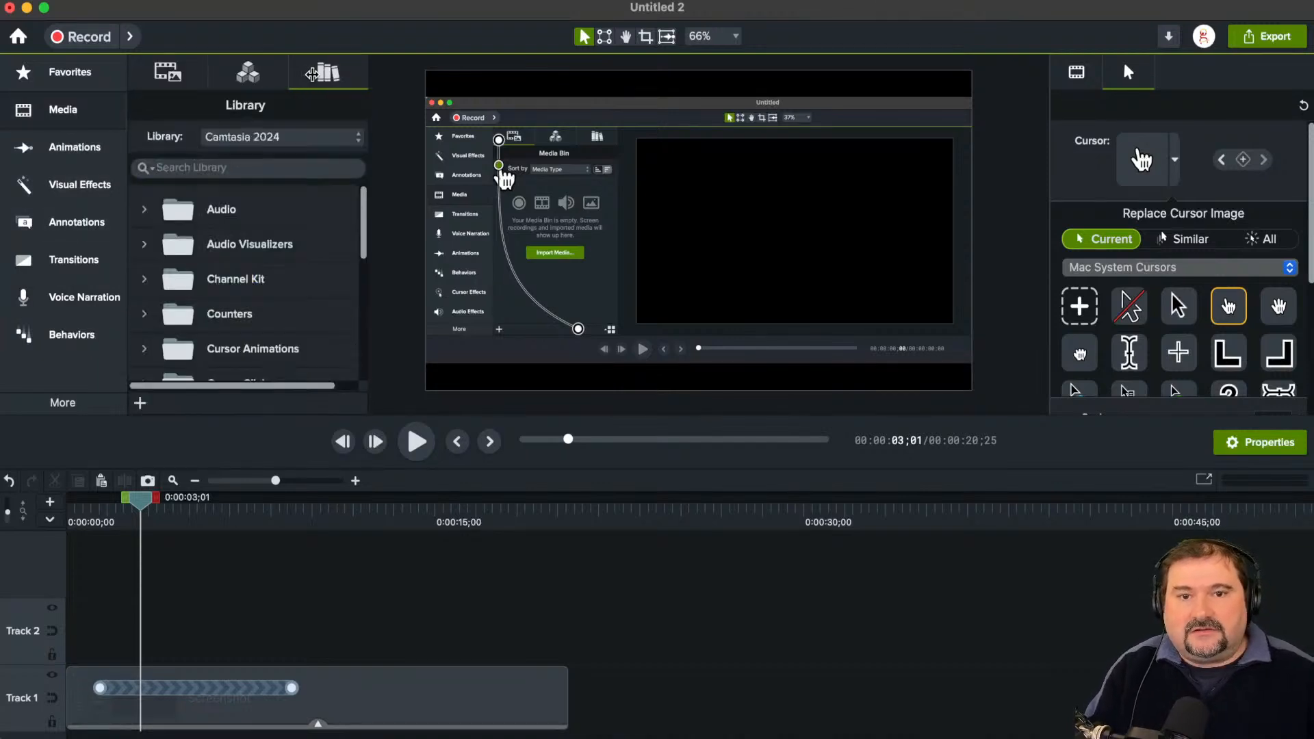
pyautogui.scroll(-10, 264, 243)
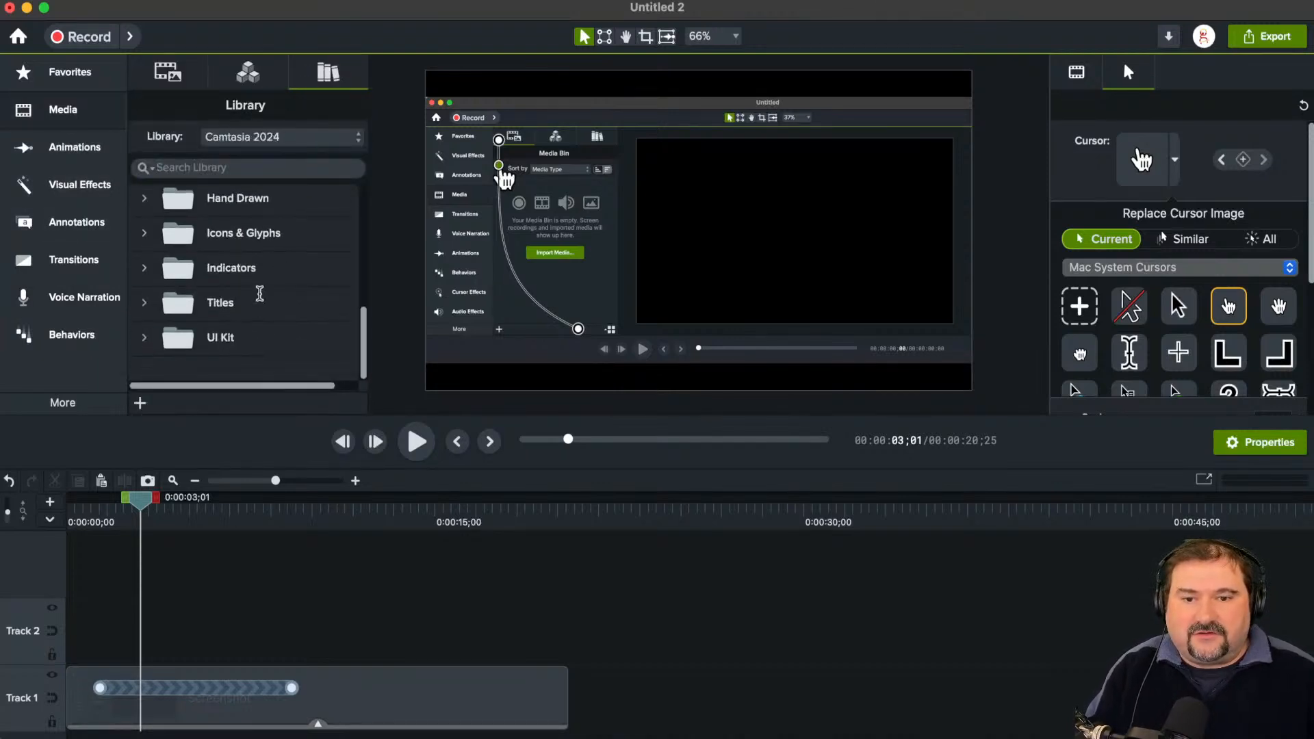
pyautogui.click(245, 168)
pyautogui.write('you')
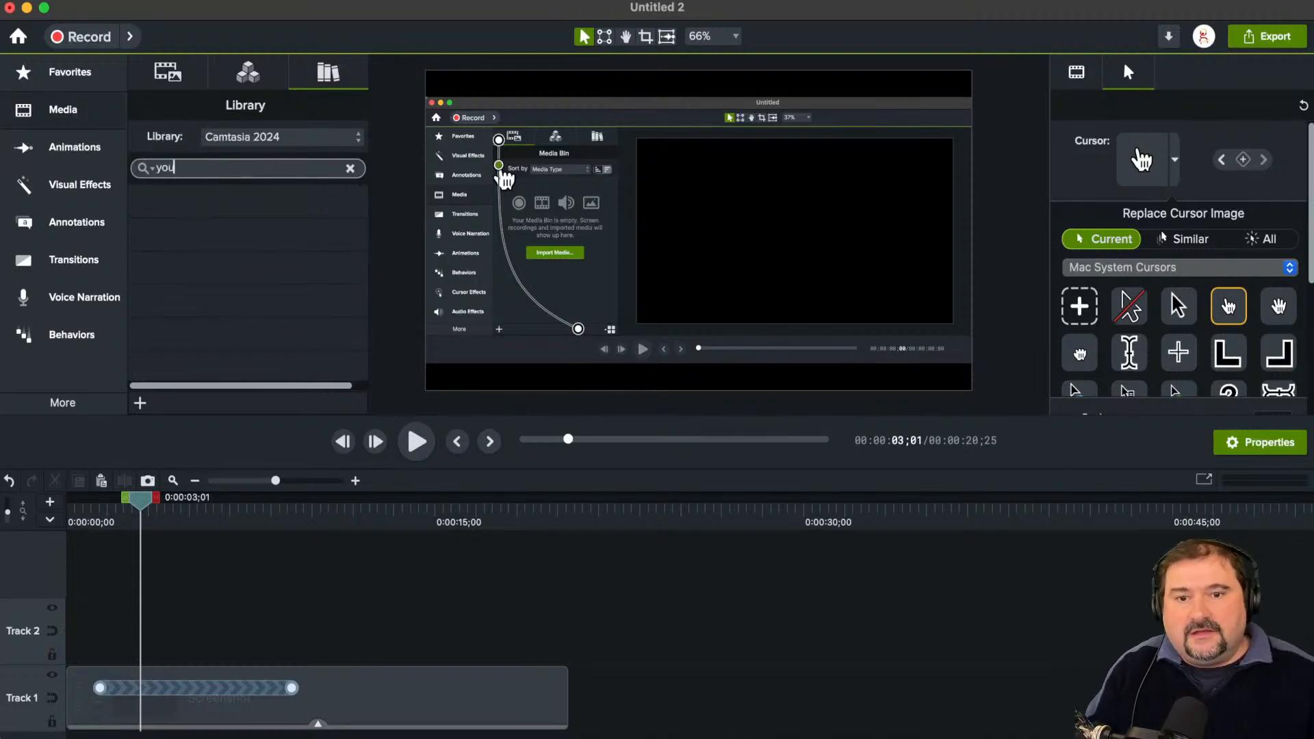
pyautogui.press('BackSpace')
pyautogui.press('BackSpace')
pyautogui.press('BackSpace')
pyautogui.write('subs')
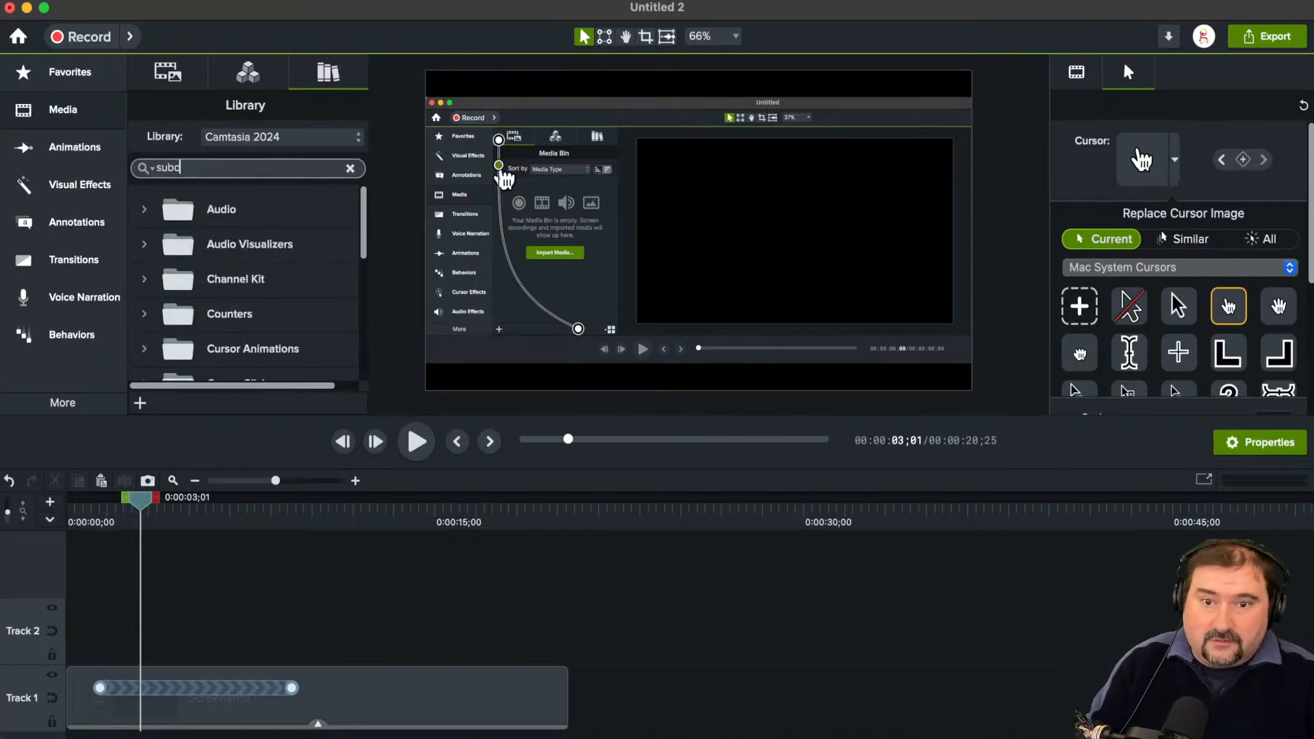
pyautogui.write('c')
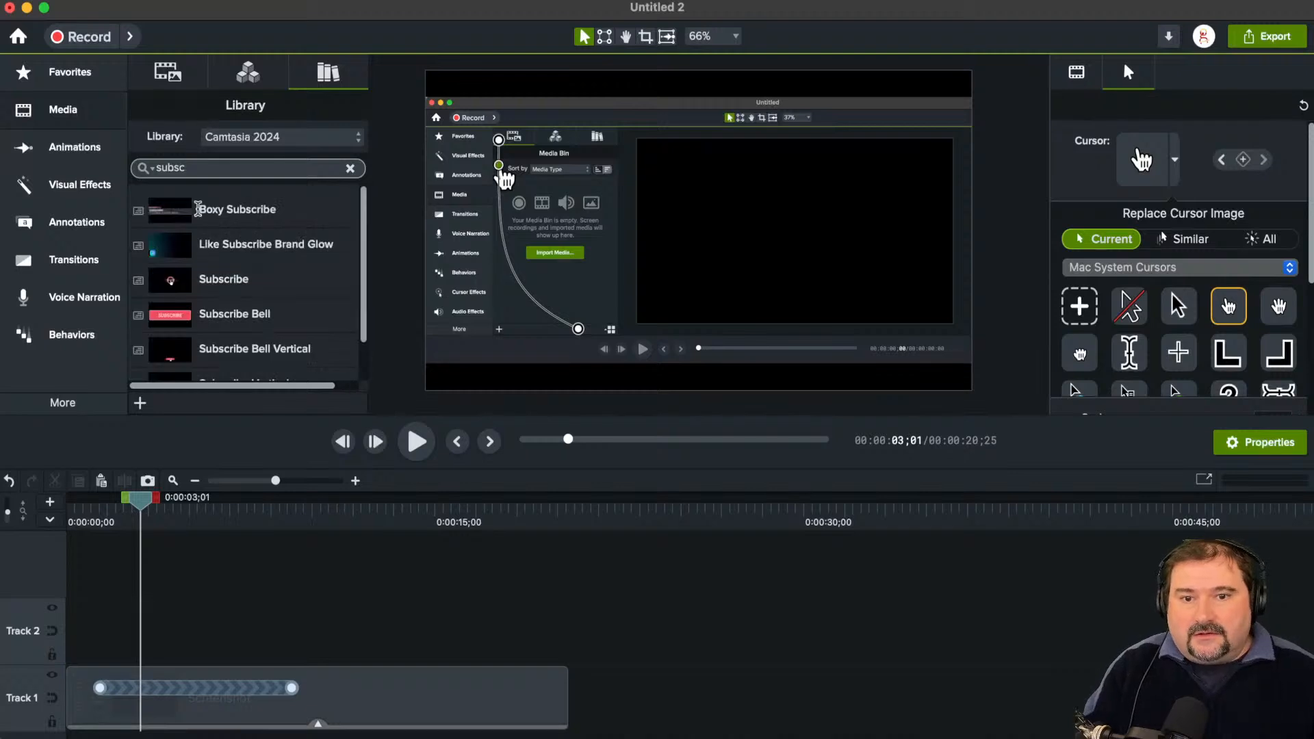
pyautogui.scroll(-1, 252, 293)
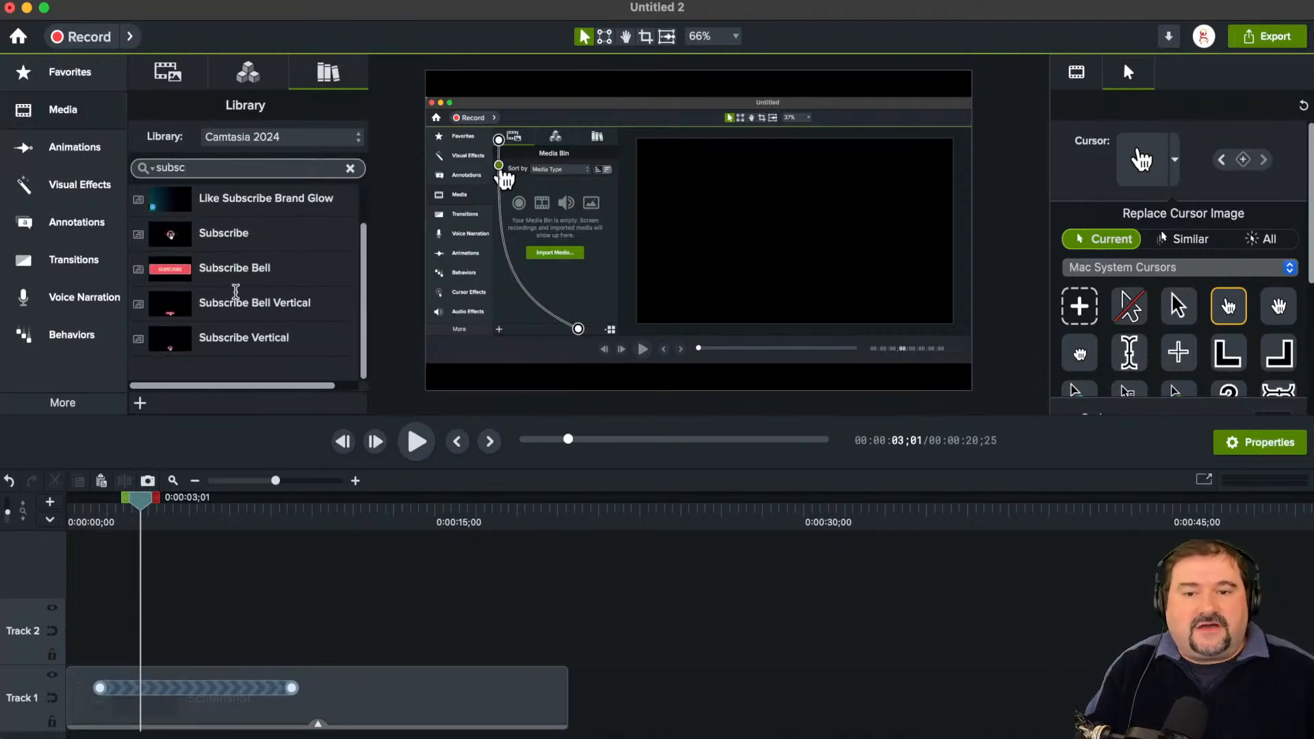
# Step: Add the Subscribe Bell asset to Track 2 at 0:00:03;01 and, with the playhead at 0:00:07;46, move it to the canvas's lower-right area
pyautogui.click(169, 269)
pyautogui.moveTo(169, 269); pyautogui.dragTo(438, 322)
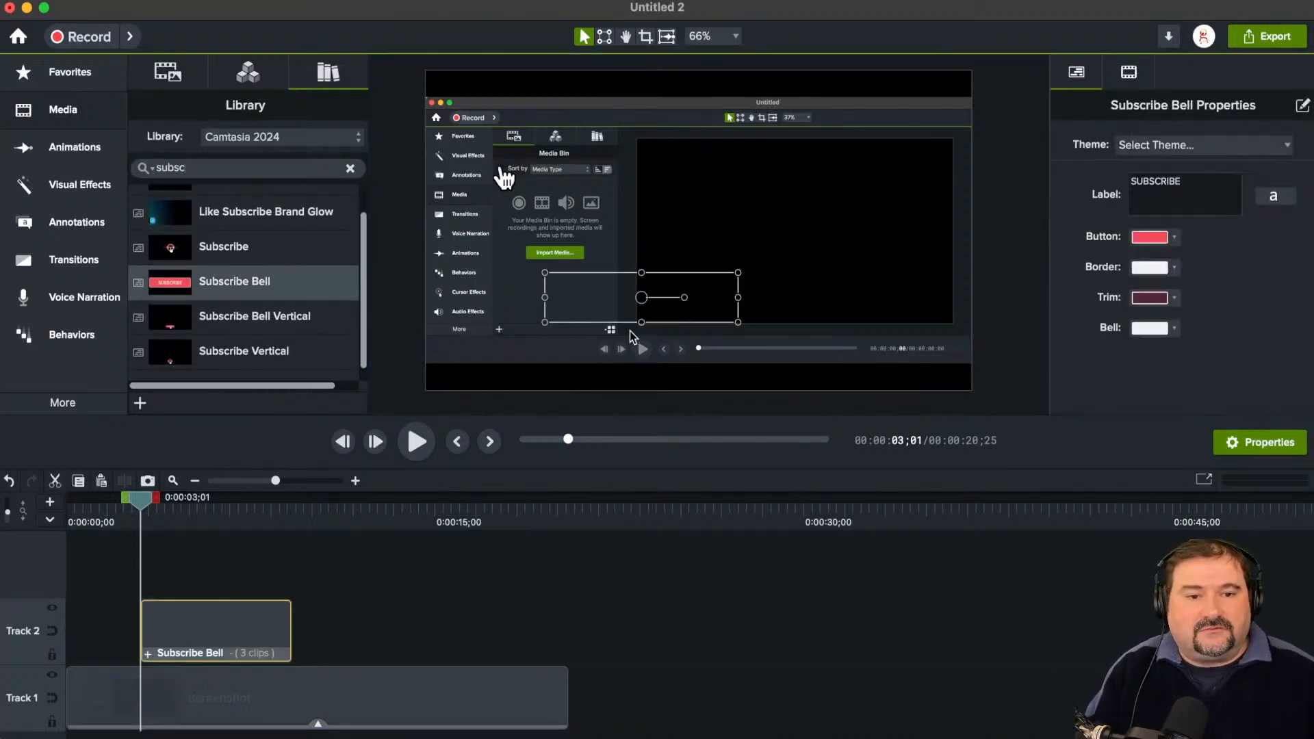
pyautogui.moveTo(132, 523); pyautogui.dragTo(257, 523)
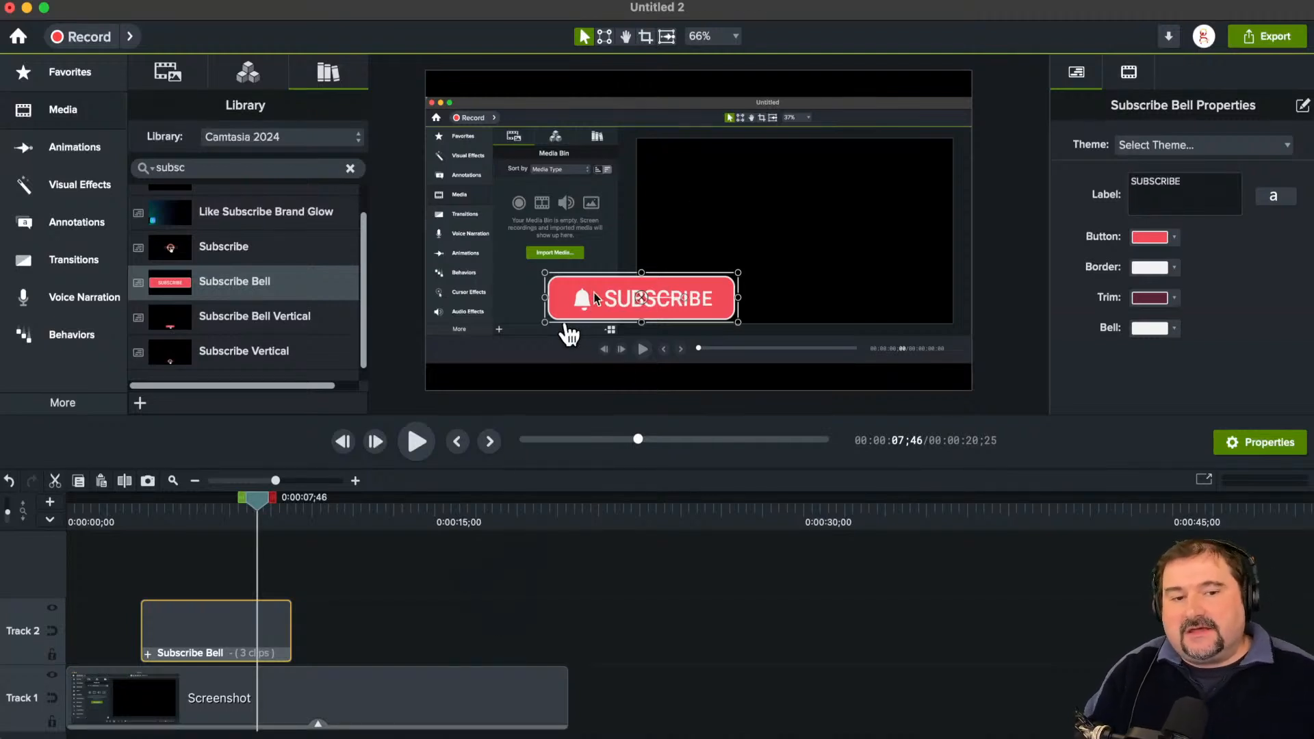
pyautogui.moveTo(584, 297); pyautogui.dragTo(784, 337)
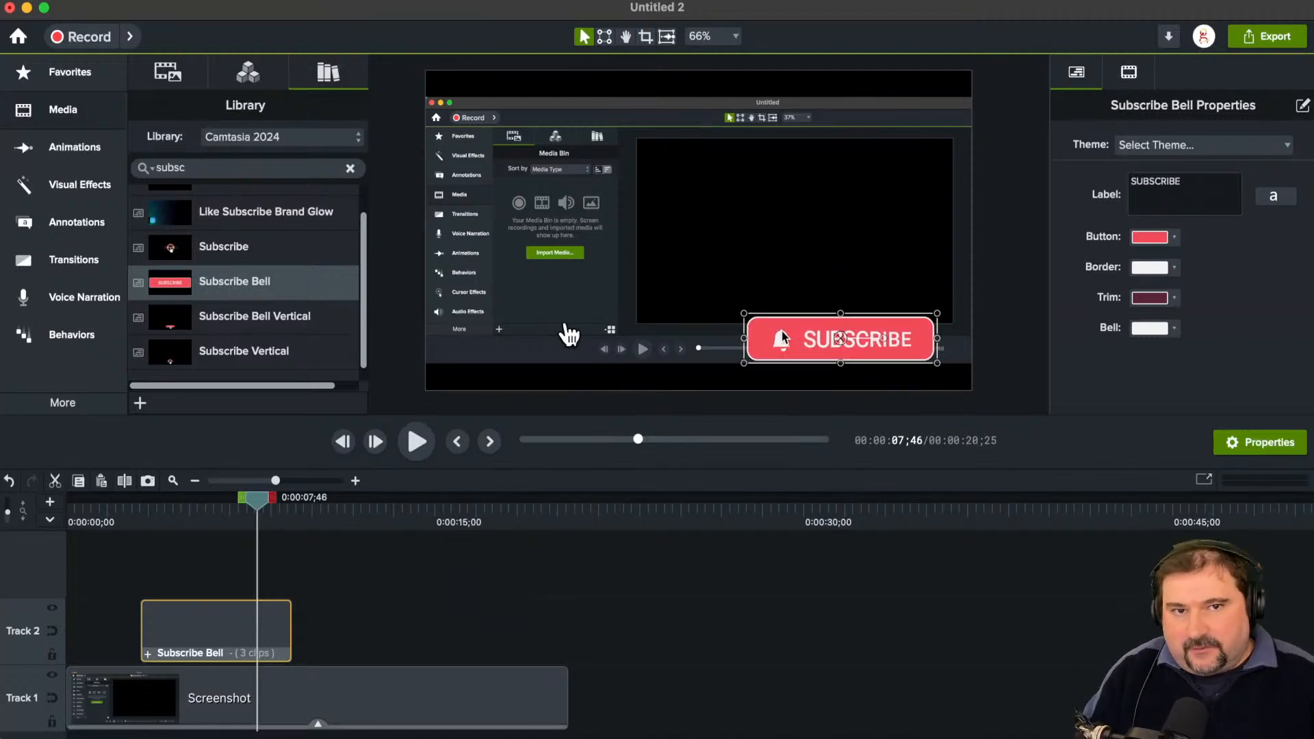
# Step: Change the Subscribe Bell's button colour to a very dark red and deselect the asset
pyautogui.click(1168, 237)
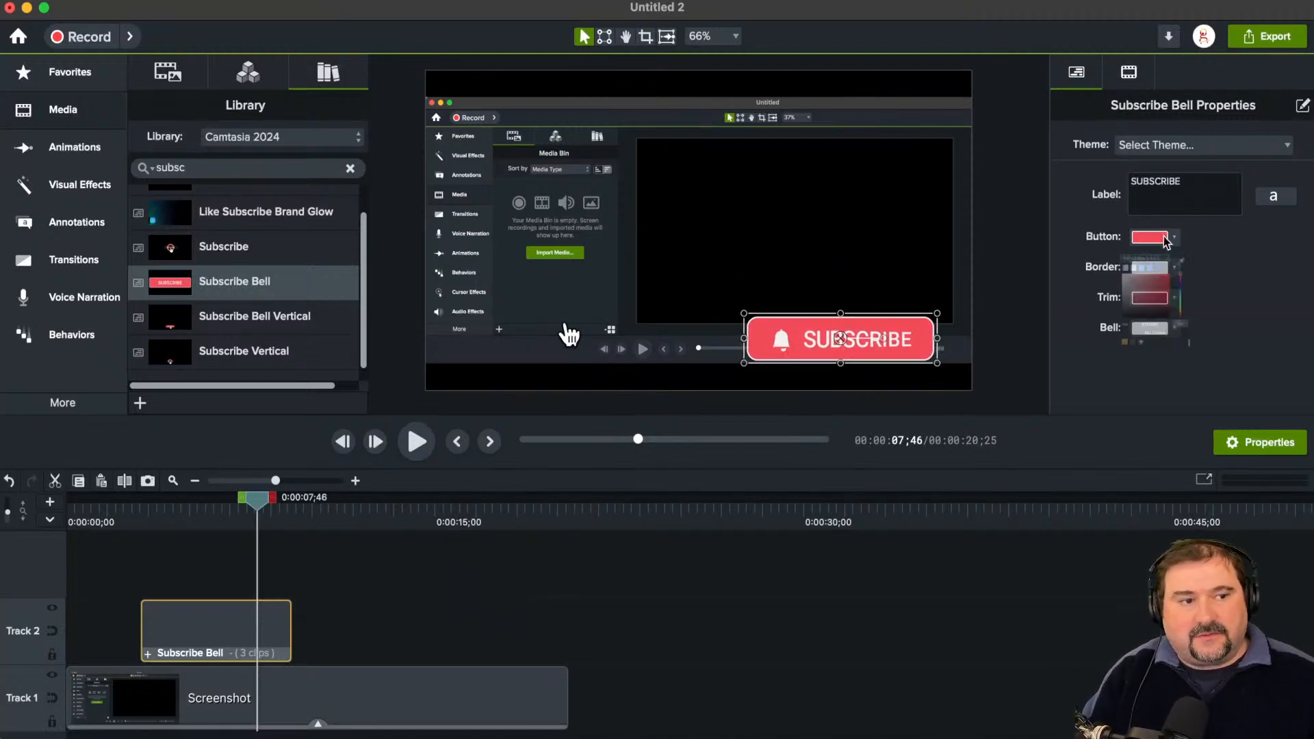
pyautogui.click(1082, 351)
pyautogui.moveTo(1083, 351)
pyautogui.mouseDown()
pyautogui.moveTo(1109, 438)
pyautogui.moveTo(1177, 374)
pyautogui.moveTo(1205, 385)
pyautogui.mouseUp()
pyautogui.click(848, 604)
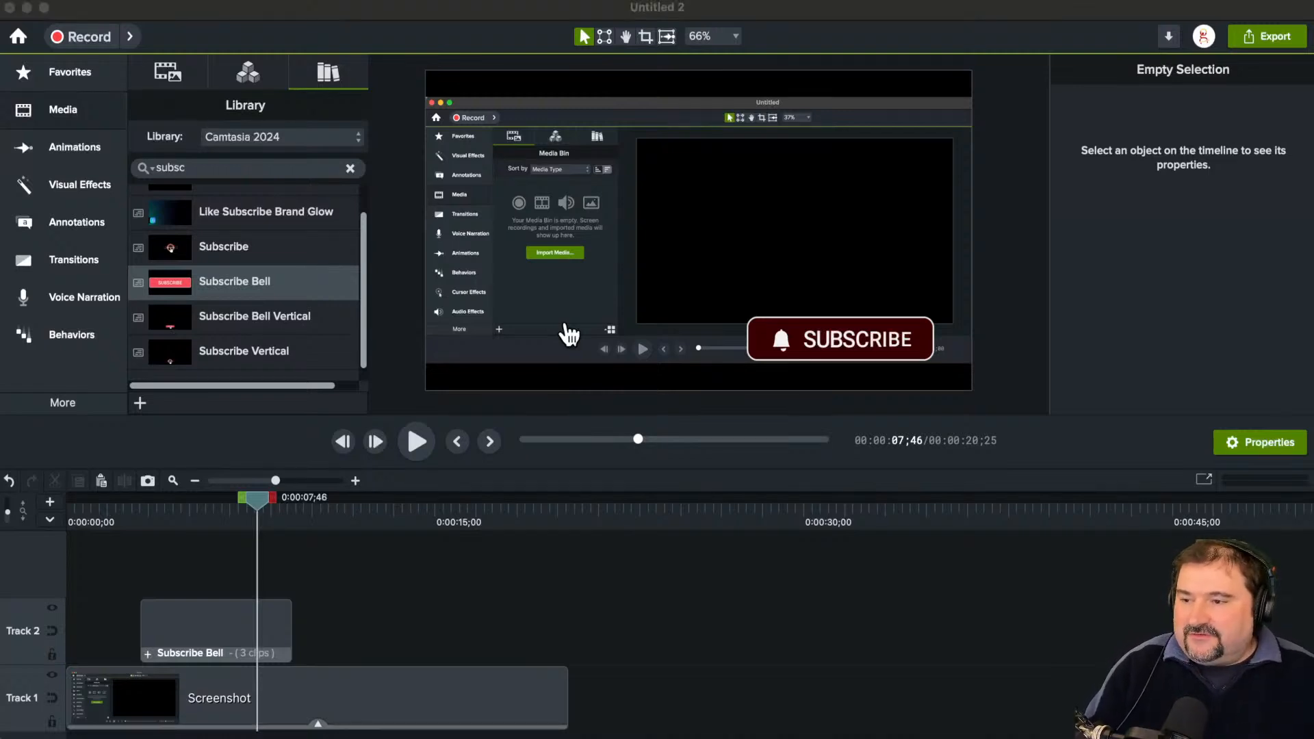
# Step: Delete the Screenshot clip and the Subscribe Bell so the timeline is empty
pyautogui.click(565, 326)
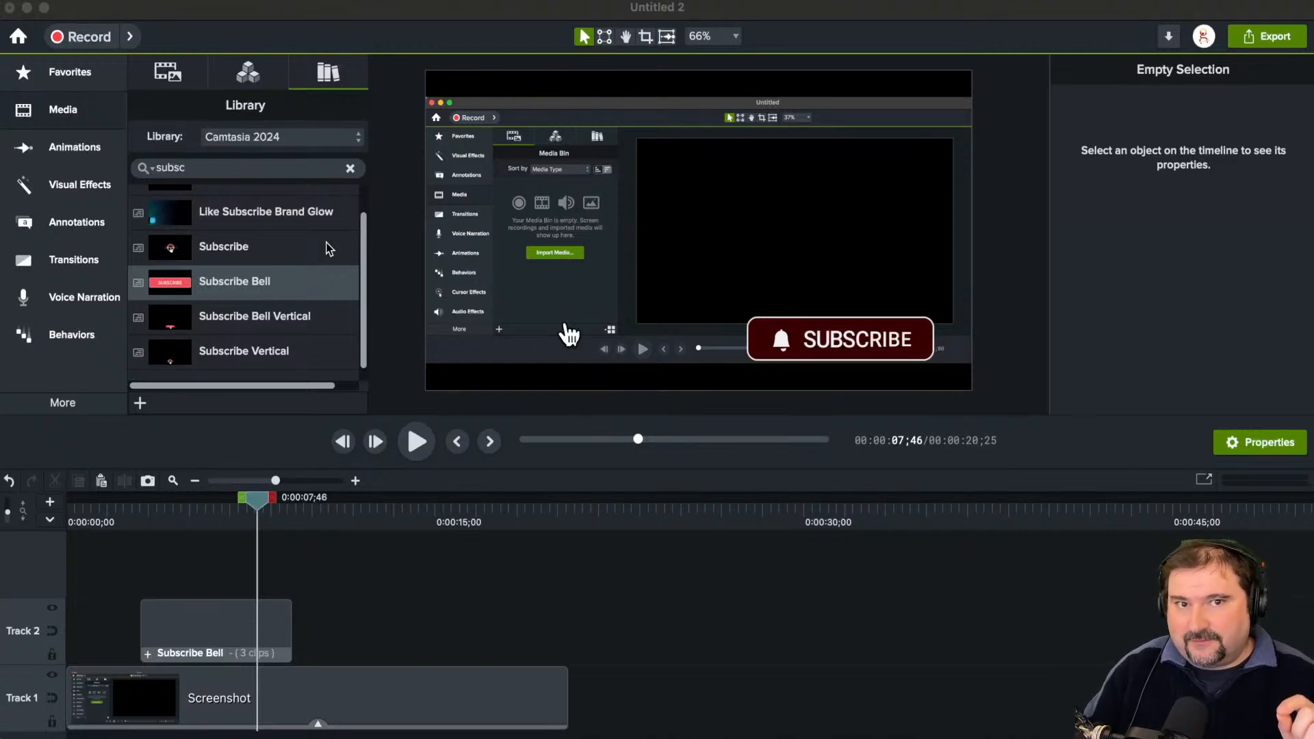
pyautogui.click(672, 167)
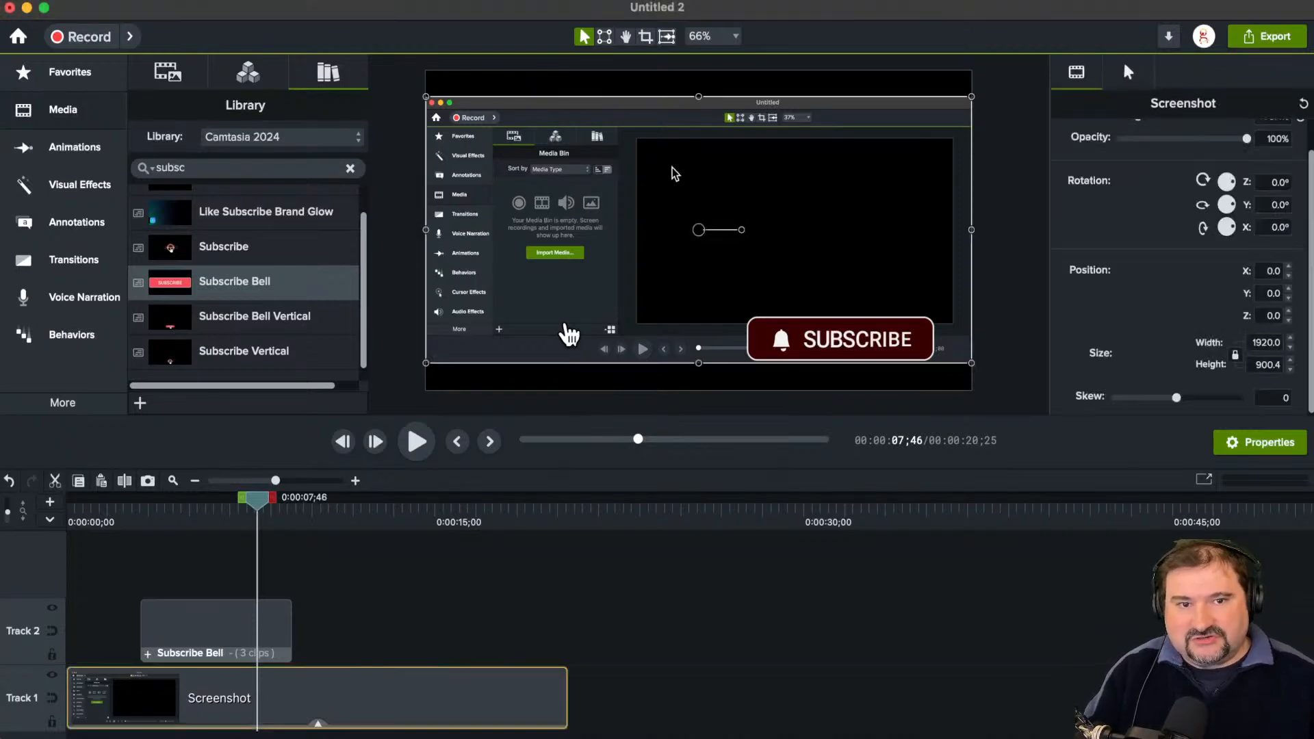
pyautogui.press('Delete')
pyautogui.click(832, 339)
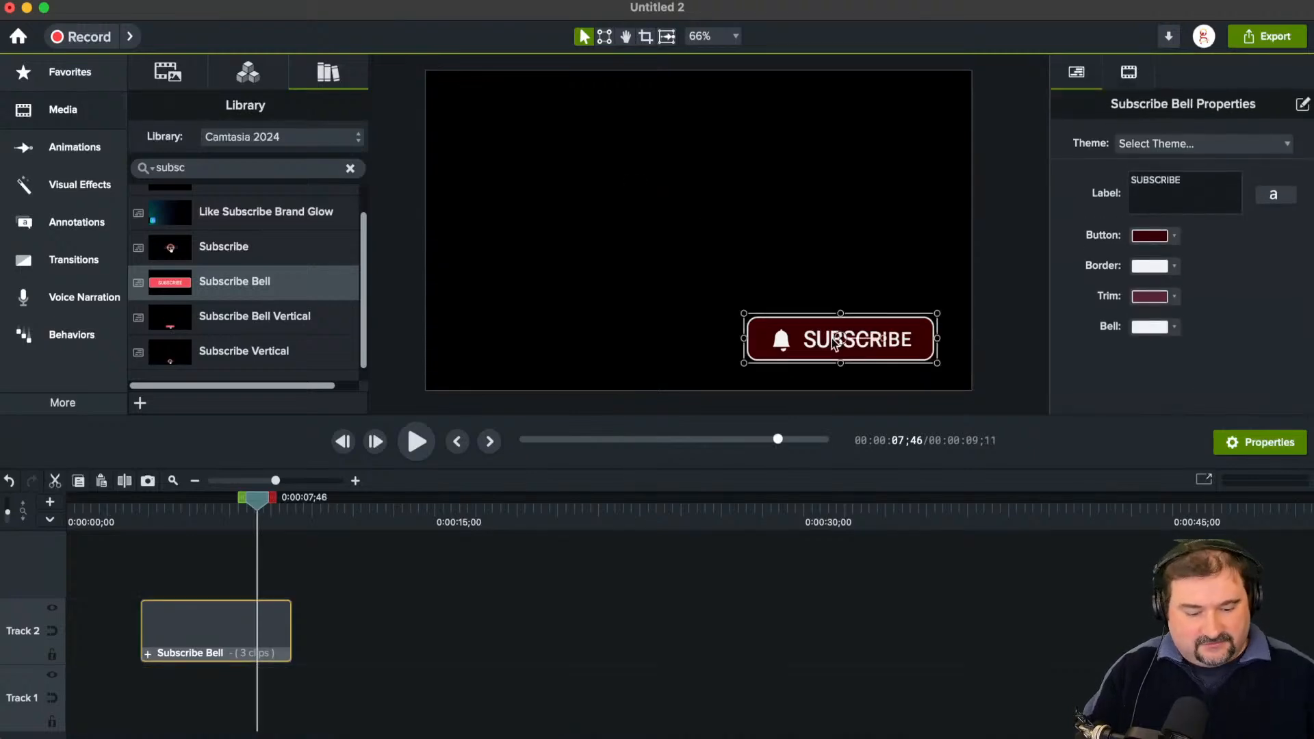
pyautogui.press('Delete')
# Step: Delete all unused media from the Media Bin
pyautogui.click(72, 112)
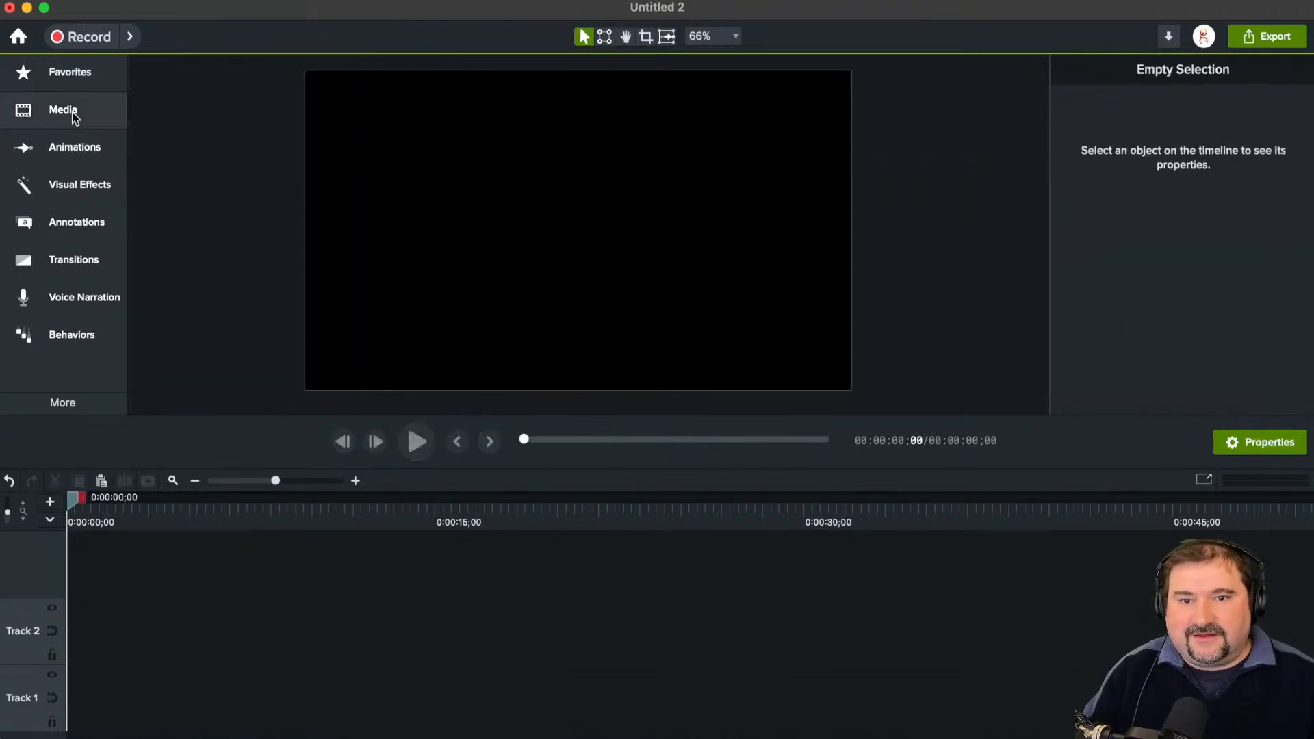
pyautogui.click(94, 116)
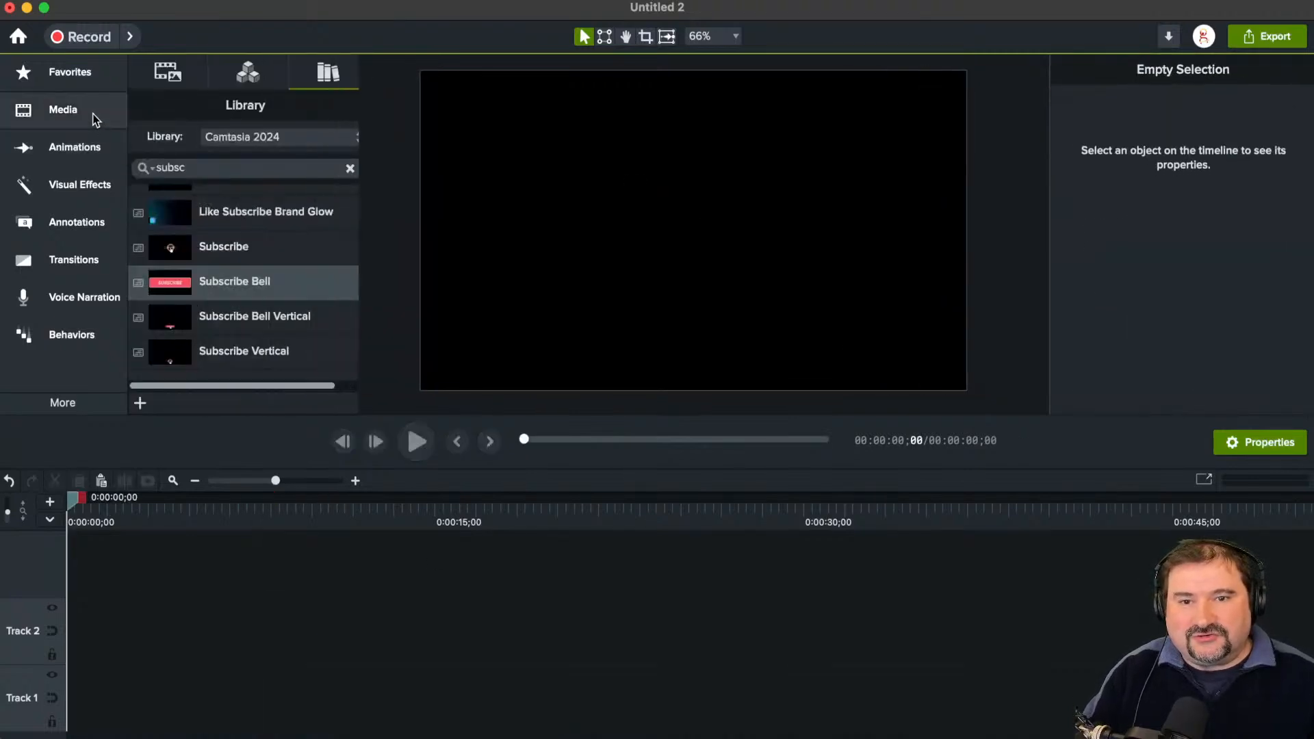
pyautogui.click(172, 71)
pyautogui.rightClick(315, 245)
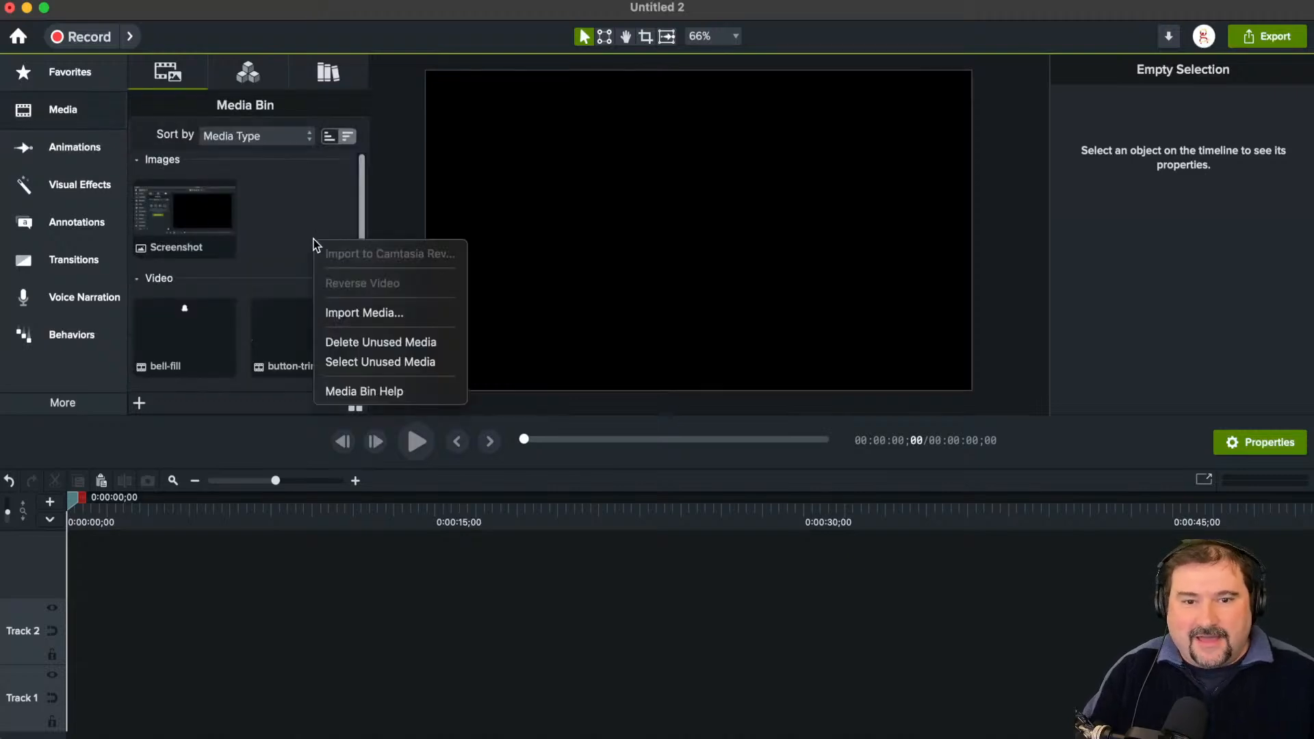
pyautogui.click(348, 343)
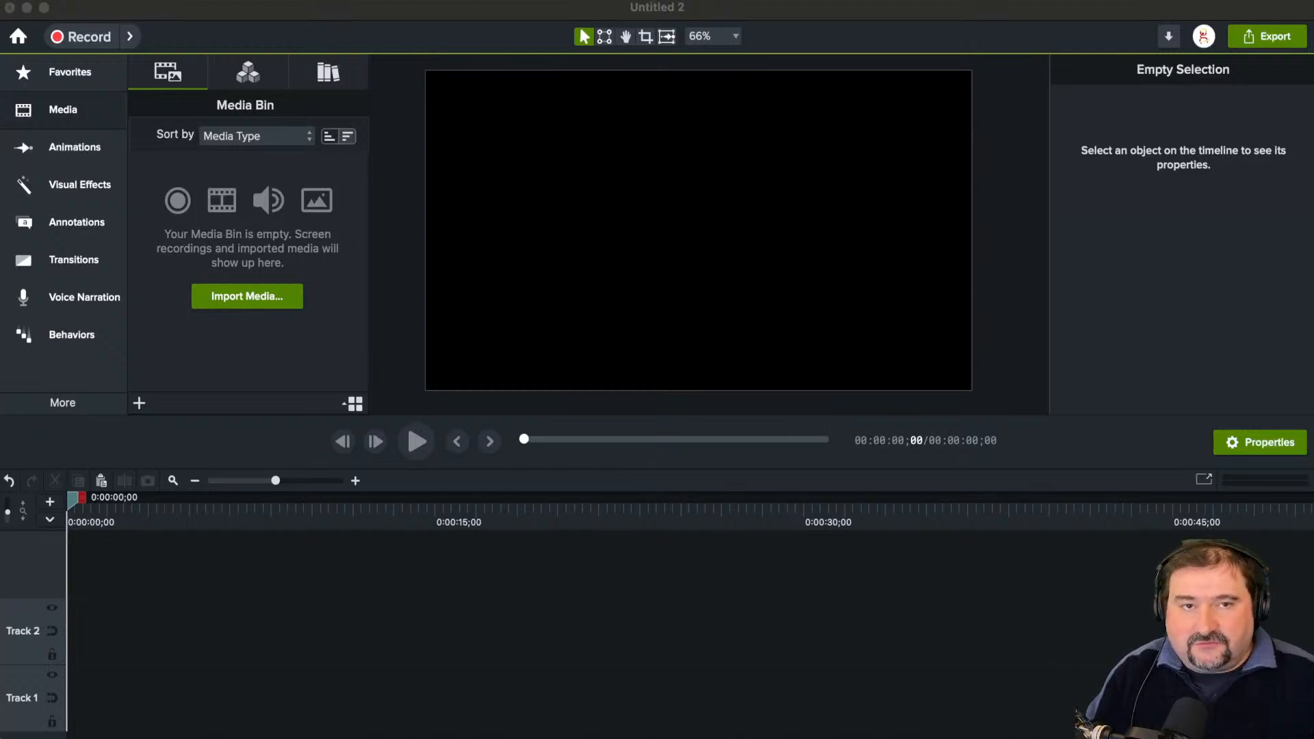
# Step: Shrink the timeline area to give the canvas and the tool list more height
pyautogui.click(642, 471)
pyautogui.moveTo(639, 469); pyautogui.dragTo(637, 564)
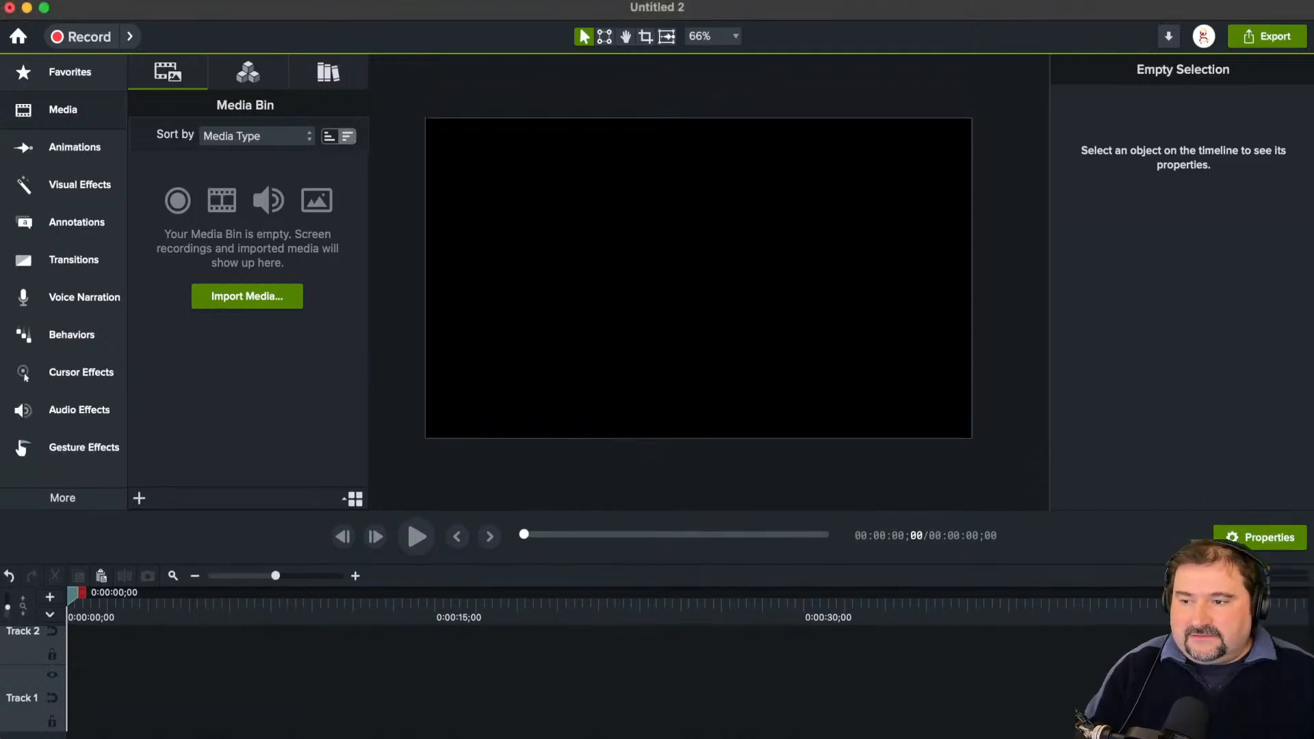
# Step: Add the green-screen talking-head clip about YouTube to the project and align it to fill the canvas
pyautogui.press('super+Tab')
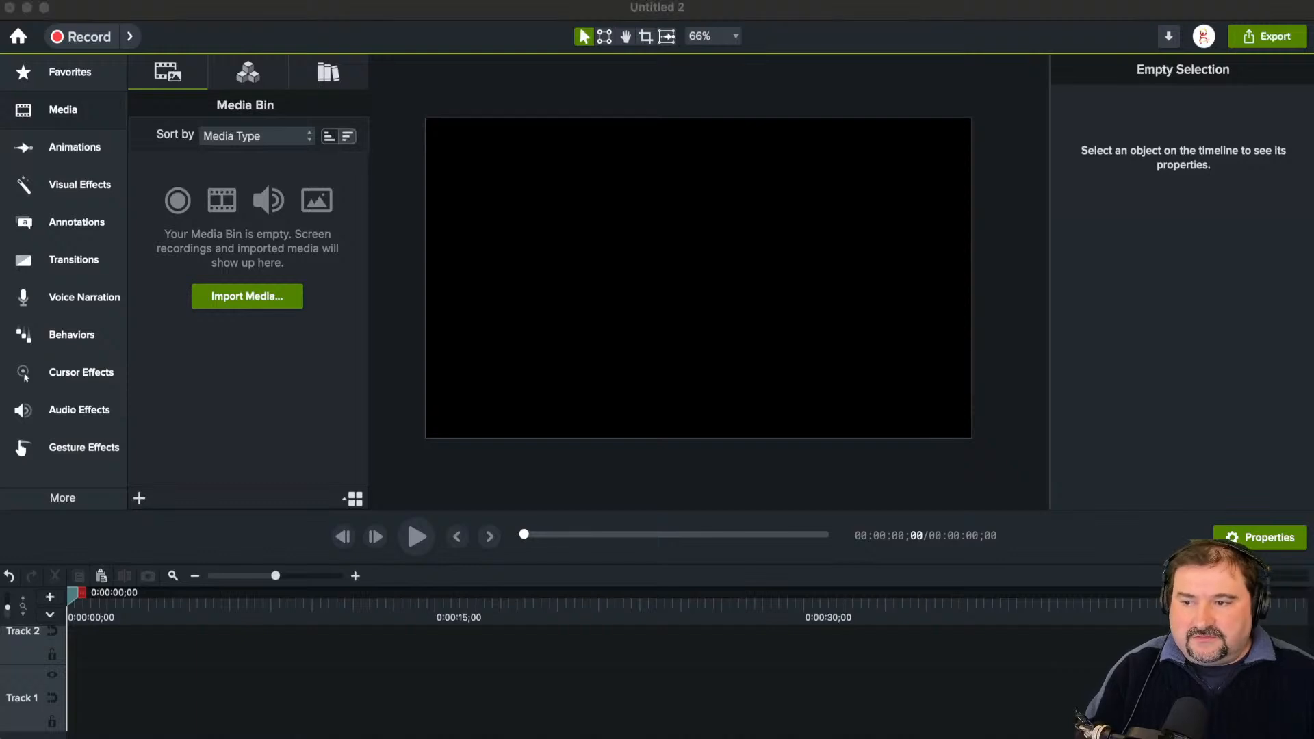
pyautogui.moveTo(3, 623); pyautogui.dragTo(590, 317)
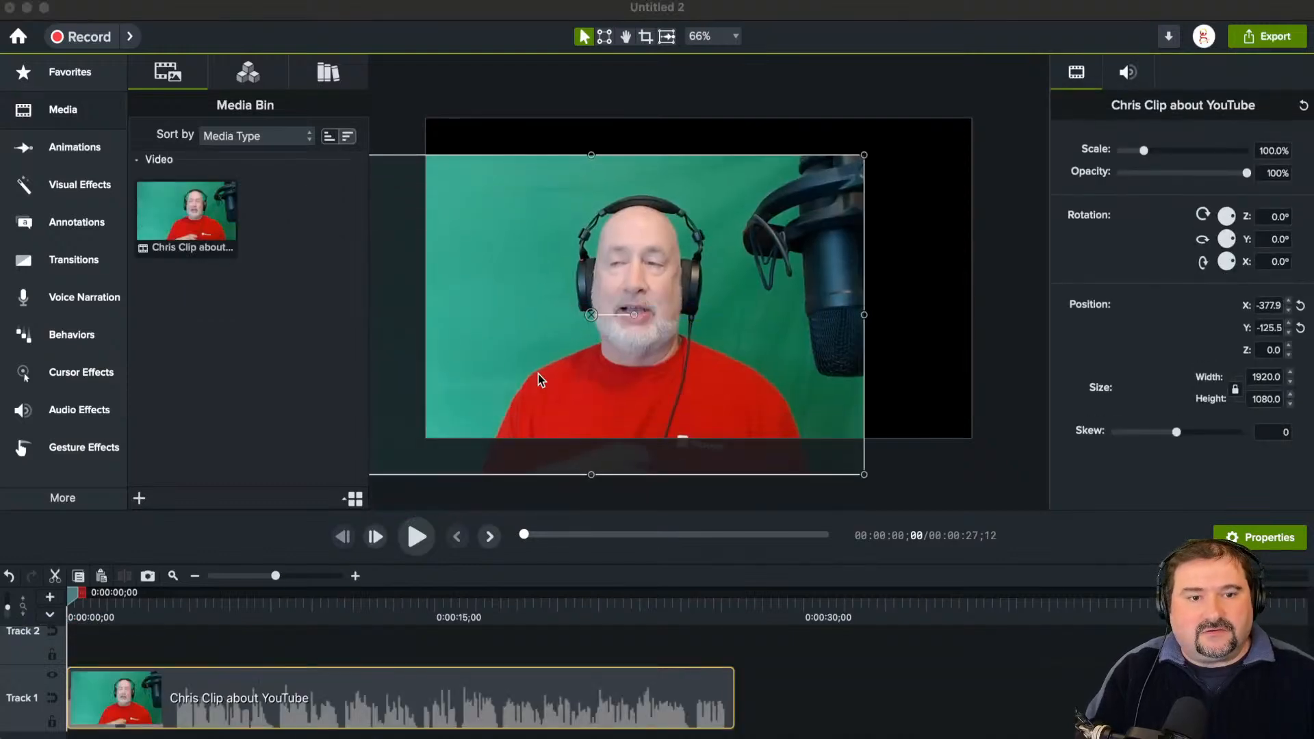
pyautogui.moveTo(539, 374); pyautogui.dragTo(651, 334)
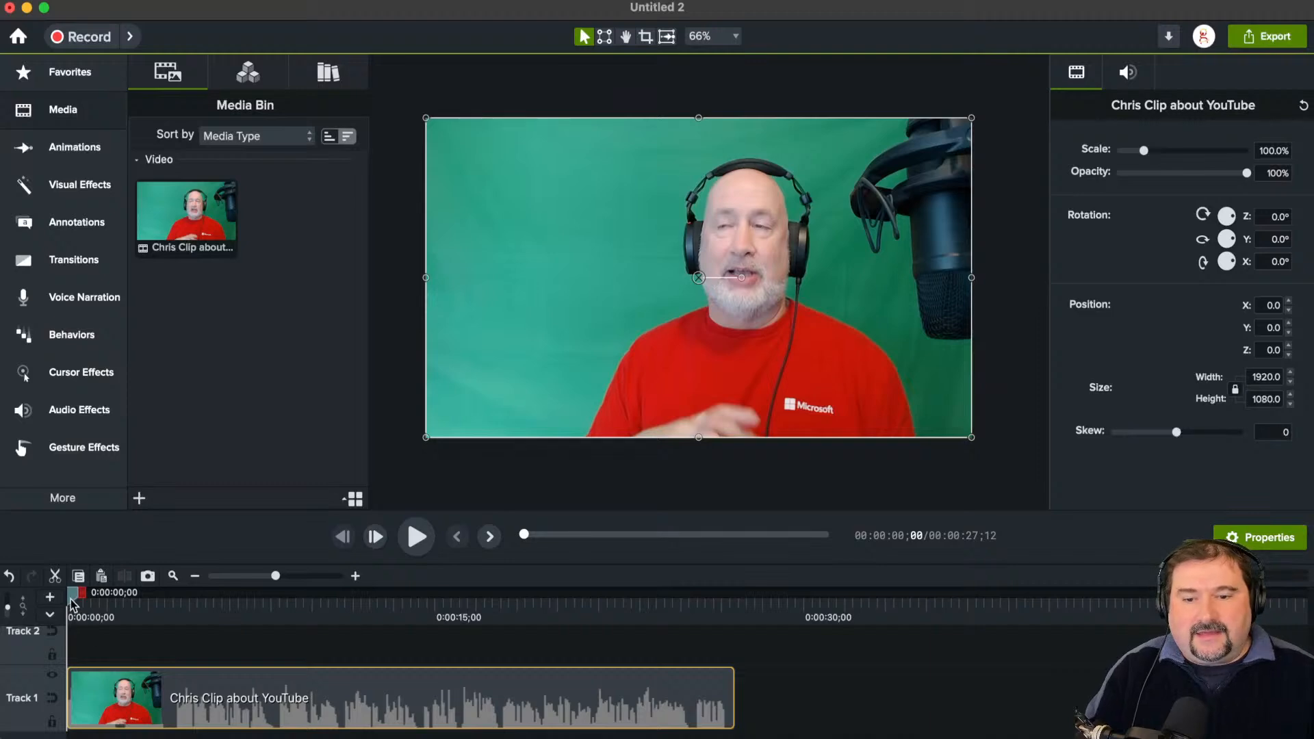
# Step: Scrub through the talking-head clip and play it from 0:00:04;29 to 0:00:08;21, with the timeline area enlarged
pyautogui.moveTo(76, 594); pyautogui.dragTo(107, 599)
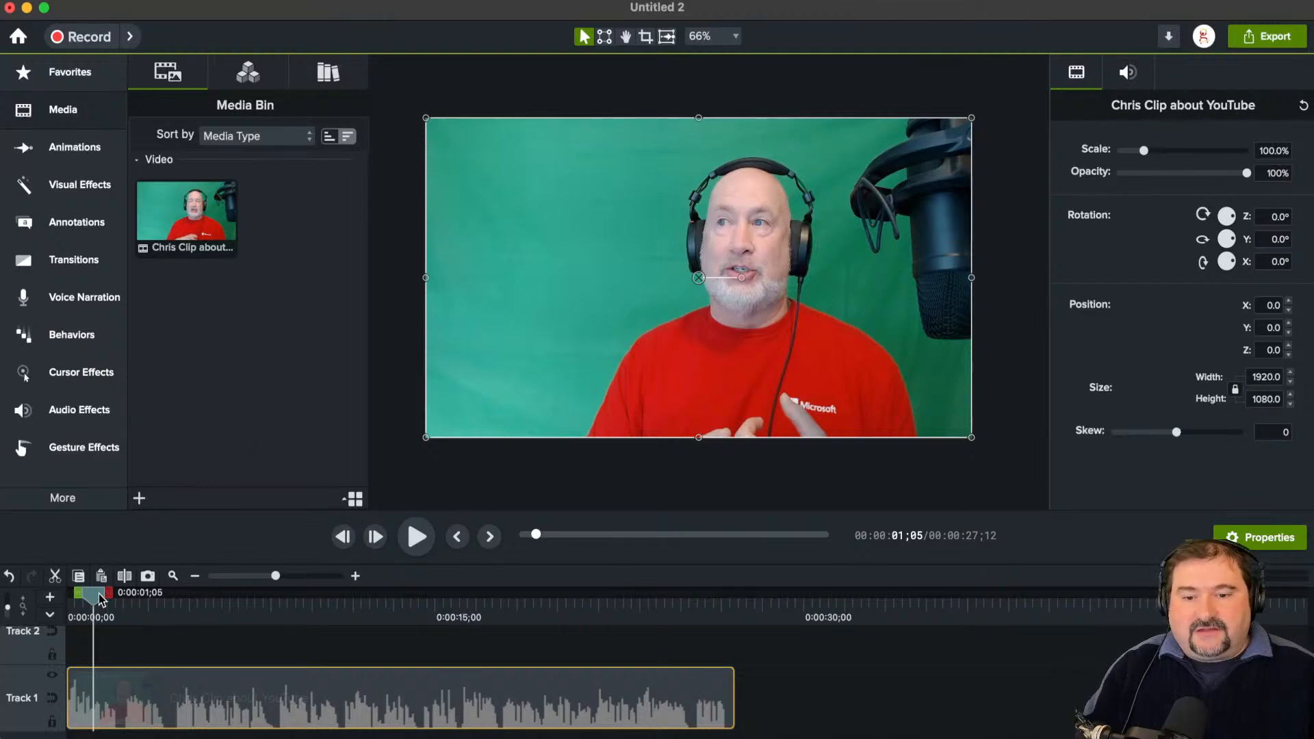
pyautogui.moveTo(100, 599); pyautogui.dragTo(416, 603)
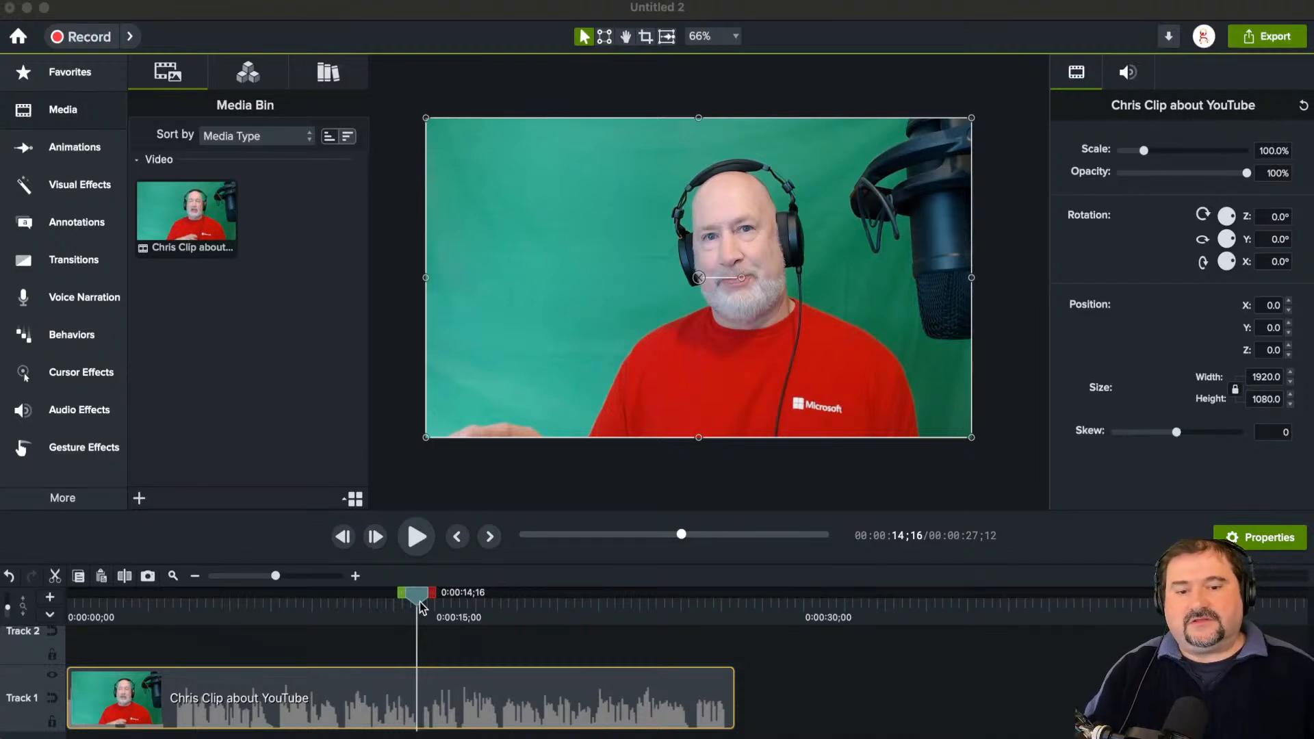
pyautogui.moveTo(418, 599); pyautogui.dragTo(201, 595)
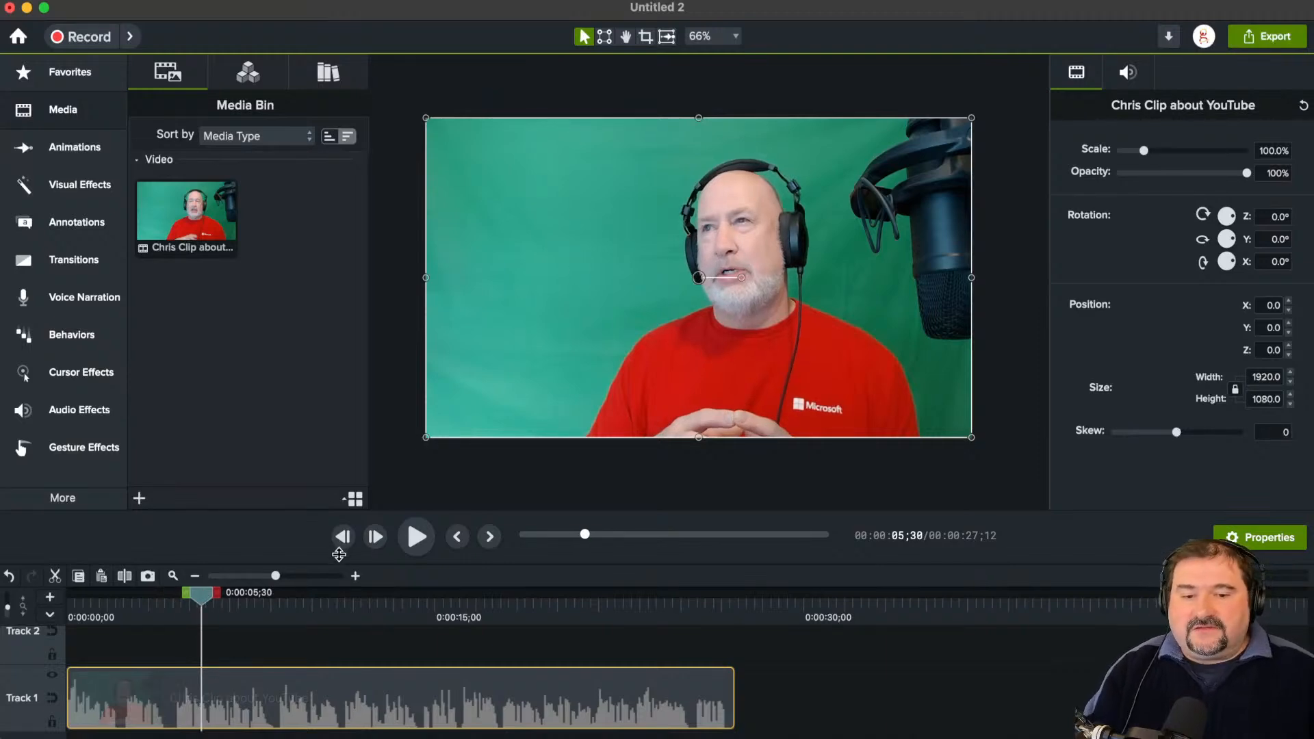
pyautogui.moveTo(339, 564); pyautogui.dragTo(335, 497)
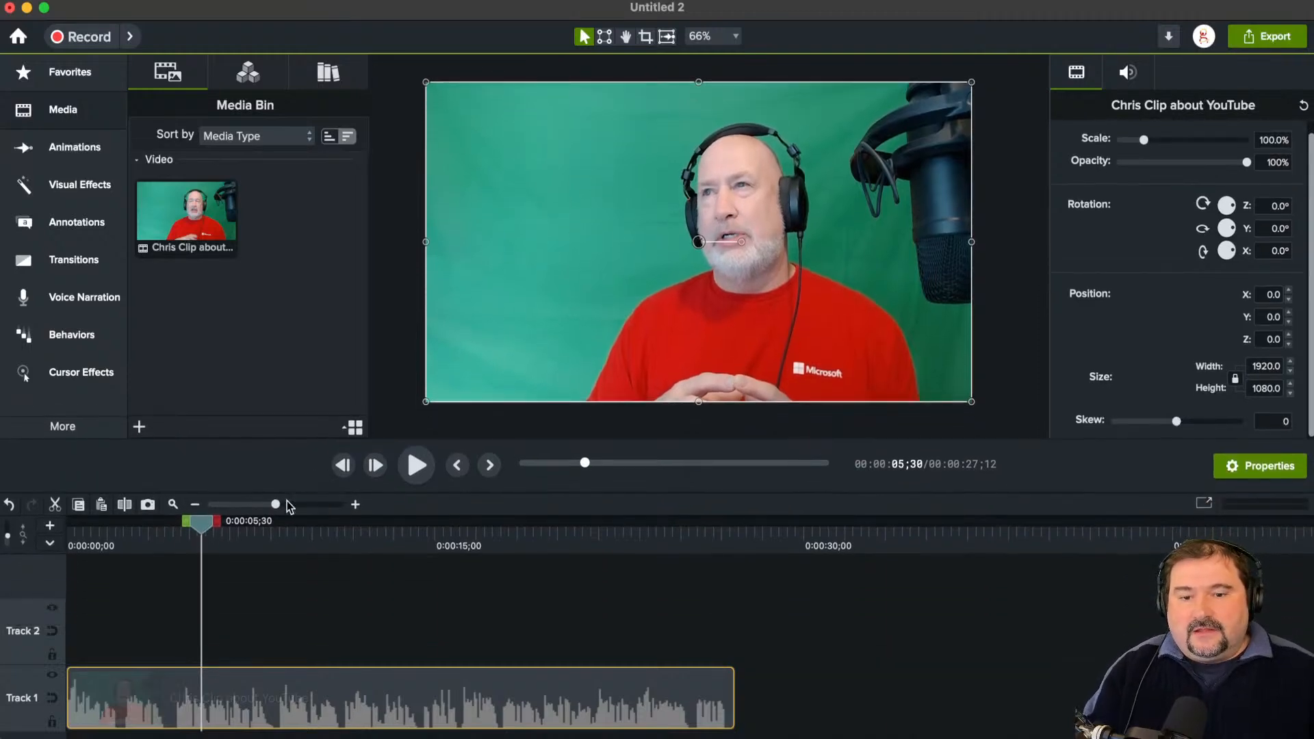
pyautogui.moveTo(204, 525); pyautogui.dragTo(176, 531)
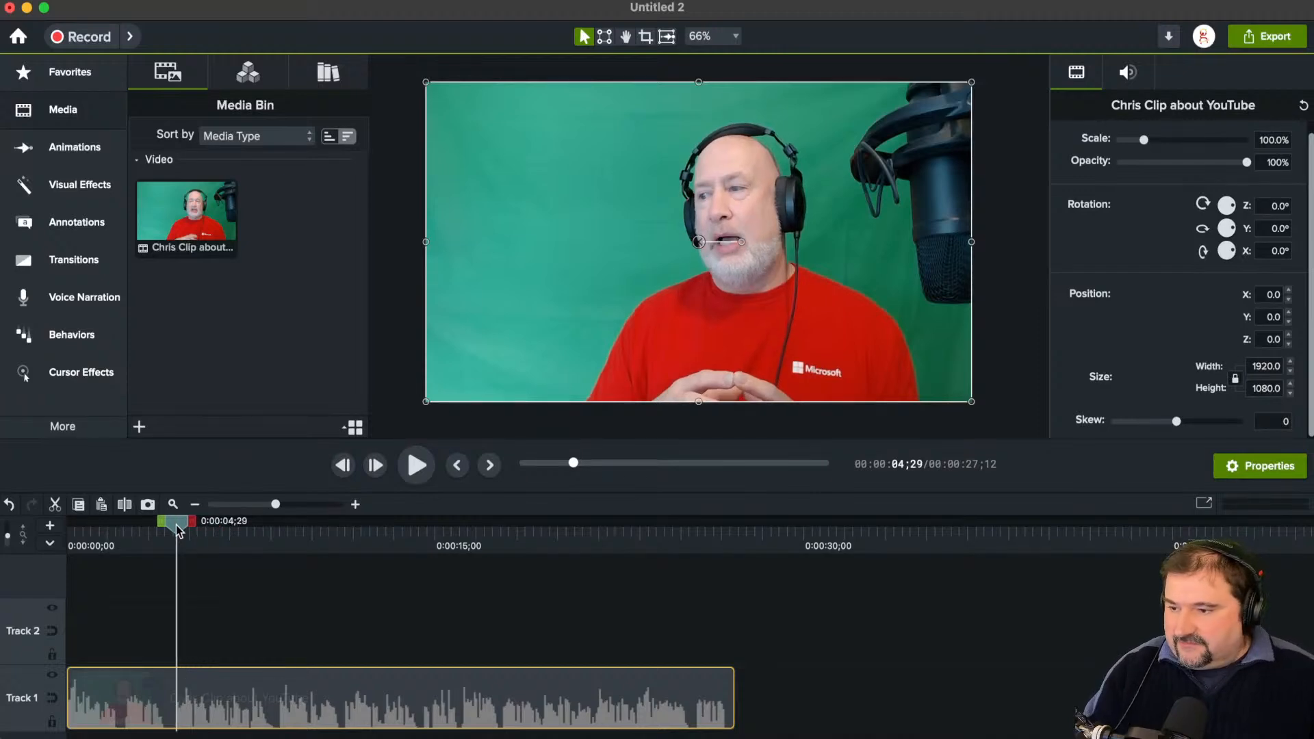
pyautogui.press('space')
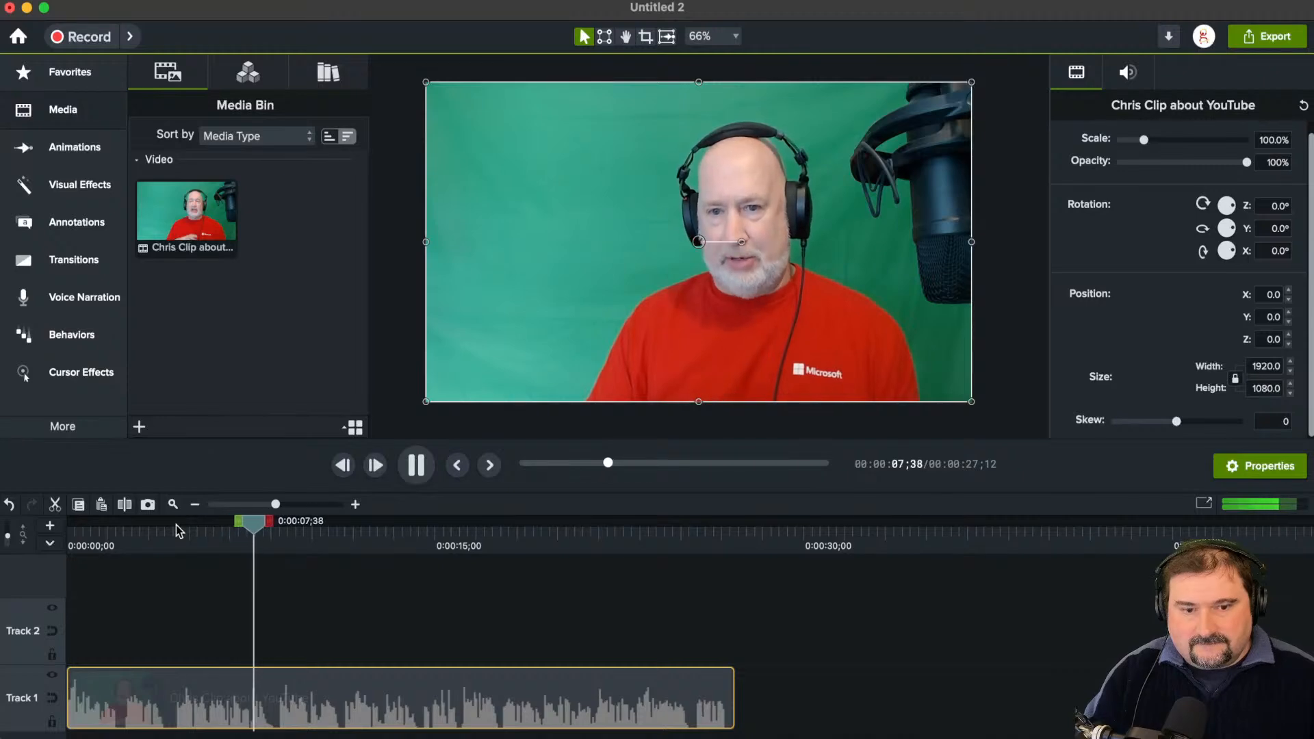
pyautogui.press('space')
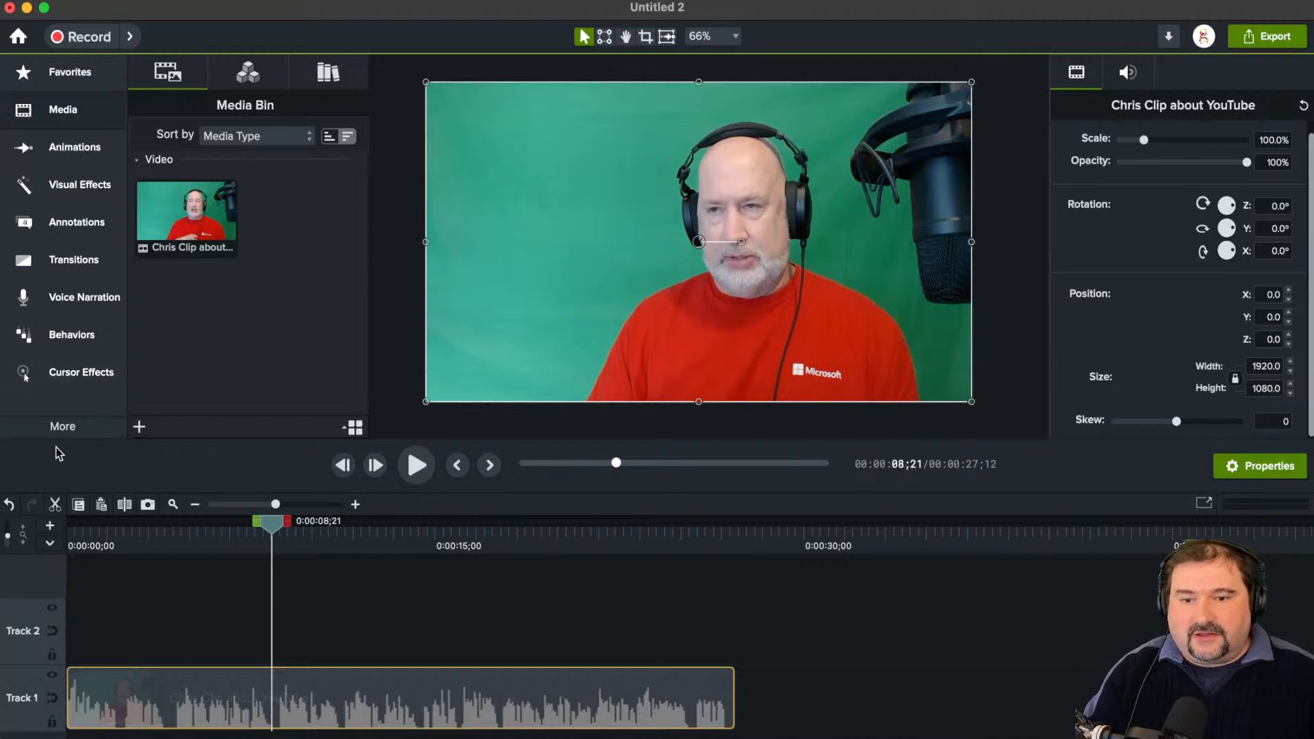
# Step: Open the Captions tool and compare the standard Captions option with the Dynamic Caption Styles
pyautogui.click(63, 427)
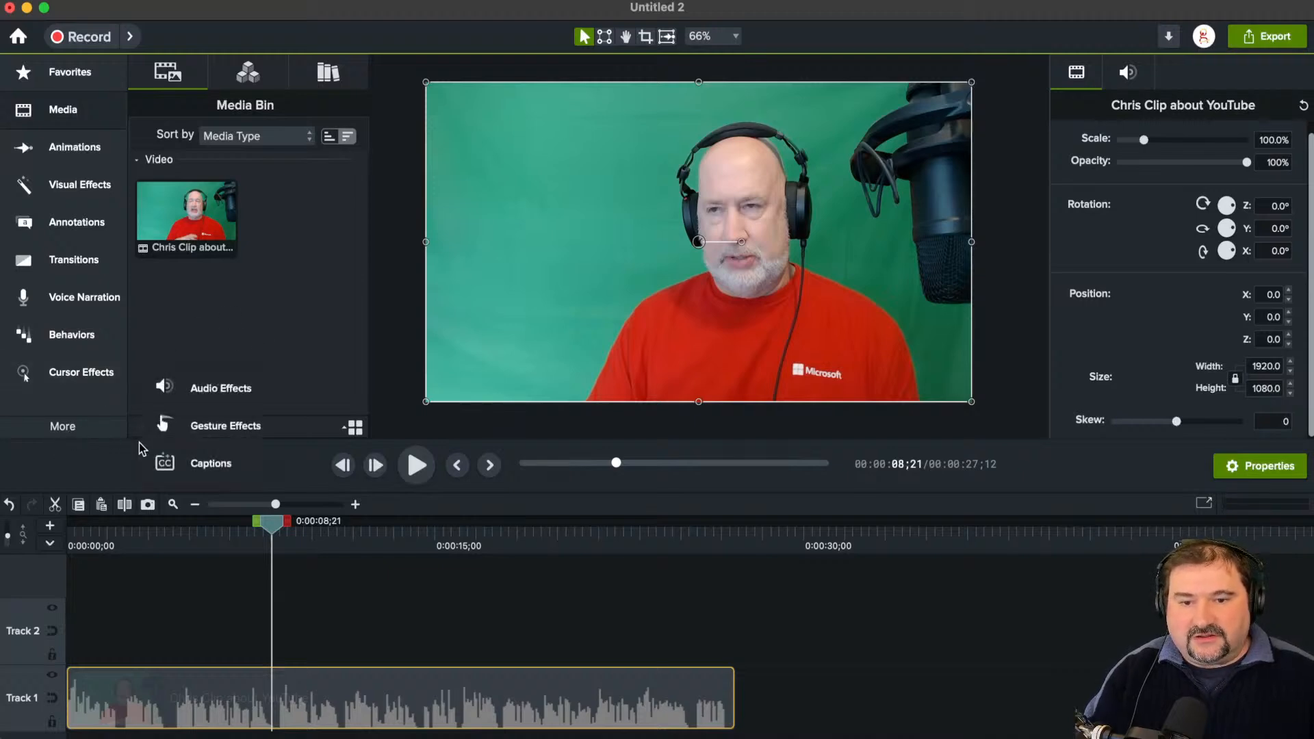
pyautogui.click(188, 468)
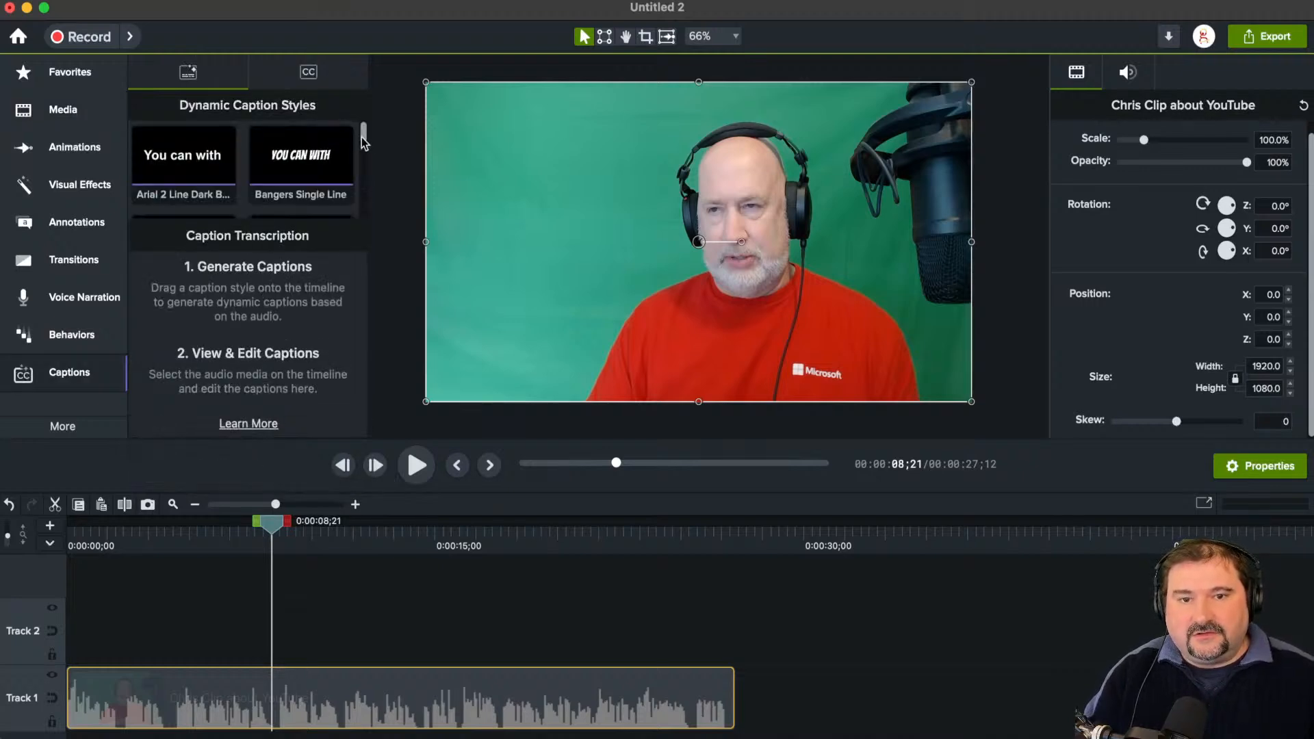
pyautogui.moveTo(365, 137)
pyautogui.mouseDown()
pyautogui.moveTo(364, 148)
pyautogui.moveTo(364, 131)
pyautogui.mouseUp()
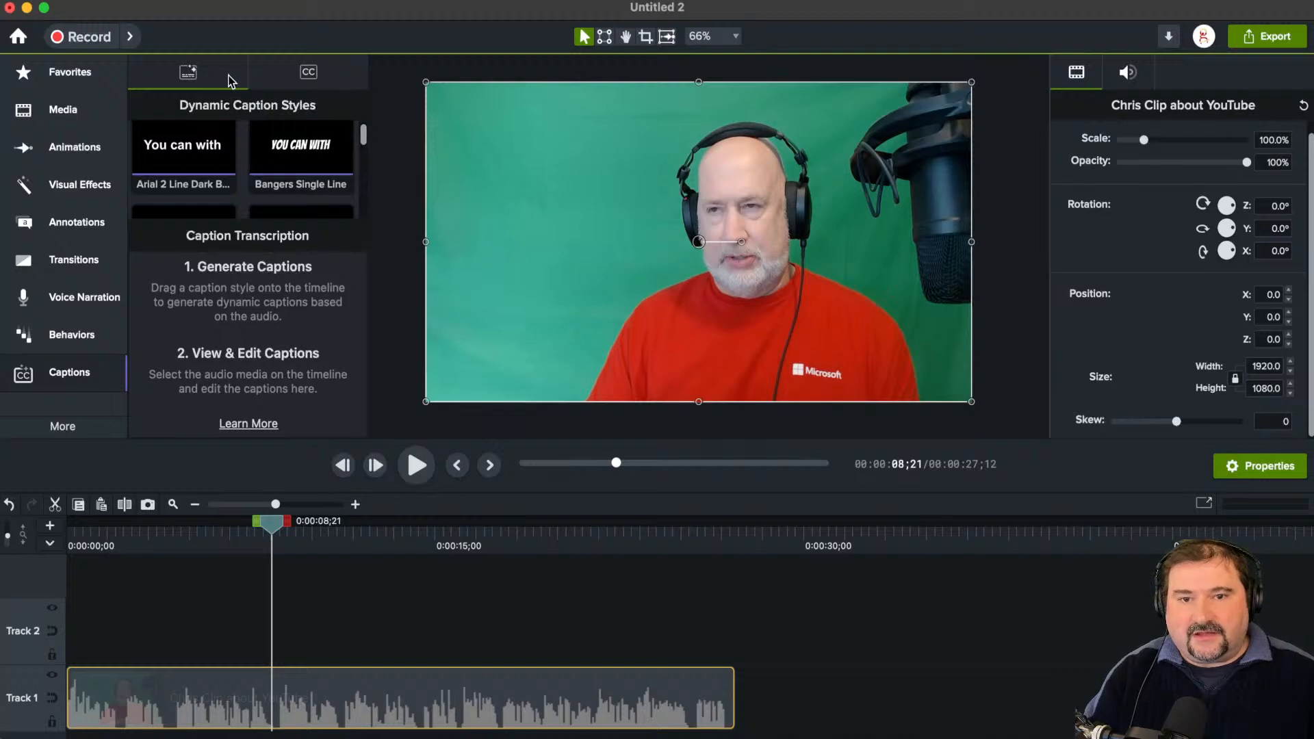
pyautogui.click(308, 73)
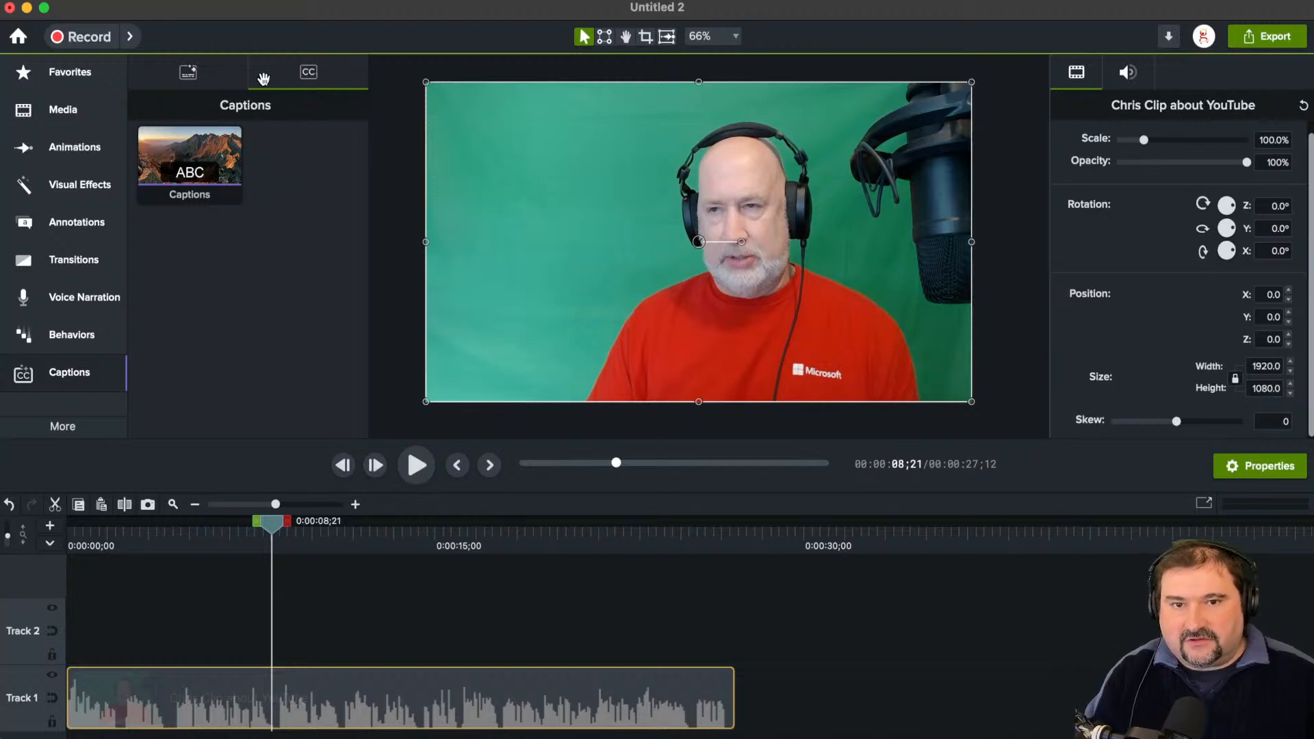
pyautogui.click(190, 71)
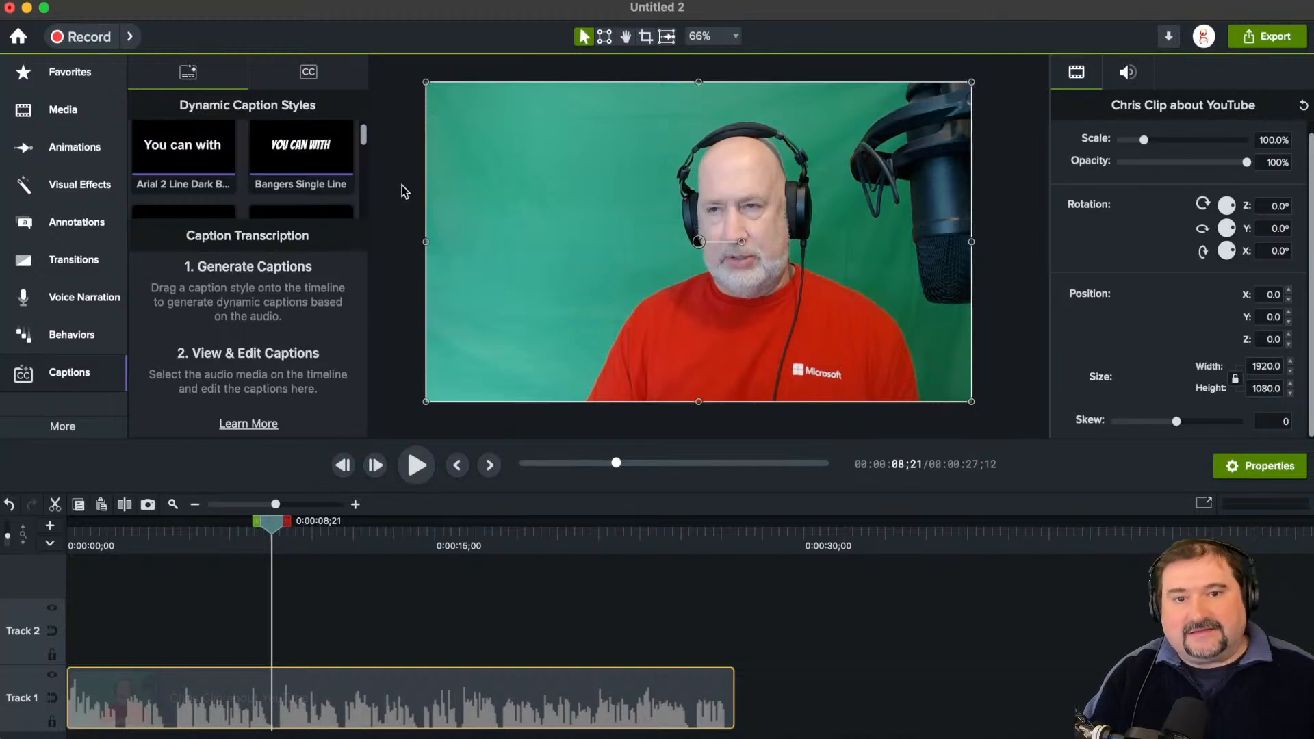
# Step: Apply the Noto Sans Word Box dynamic caption style to the clip and trim the caption track to the clip's end
pyautogui.moveTo(364, 132); pyautogui.dragTo(366, 185)
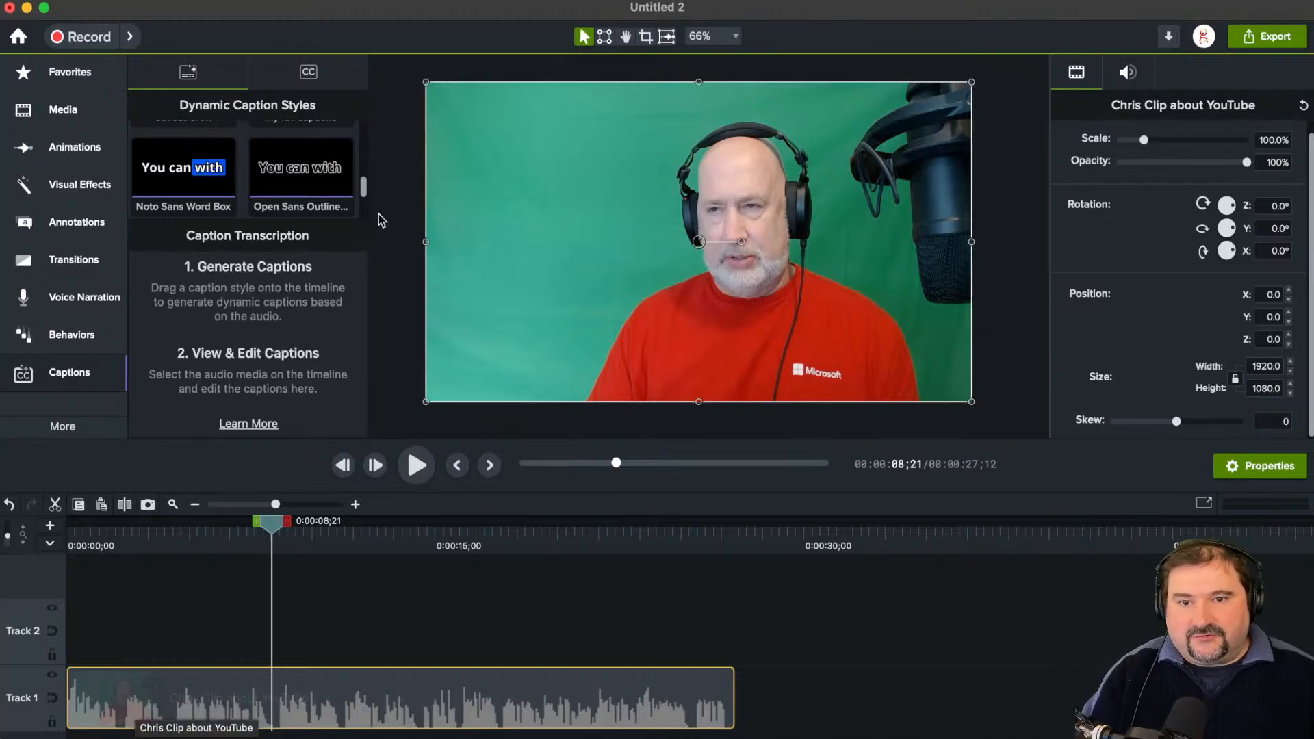
pyautogui.moveTo(190, 167); pyautogui.dragTo(91, 699)
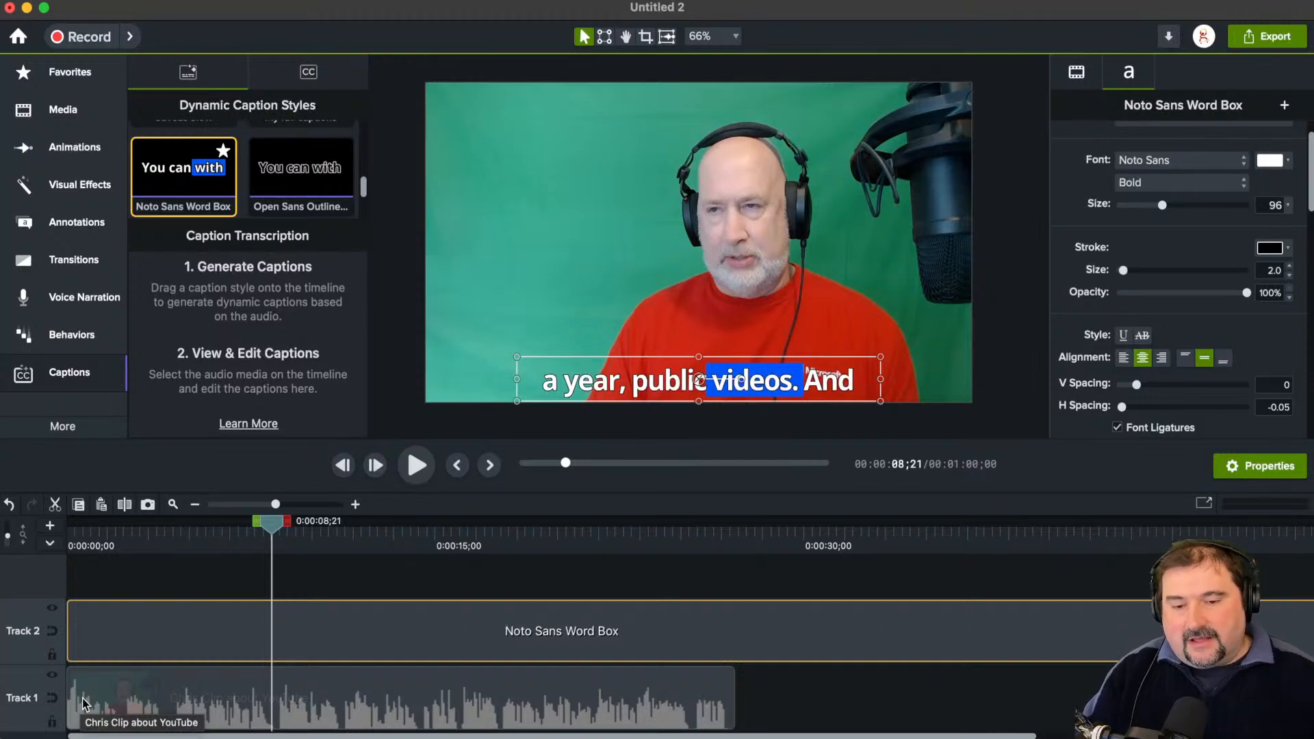
pyautogui.scroll(-5, 135, 682)
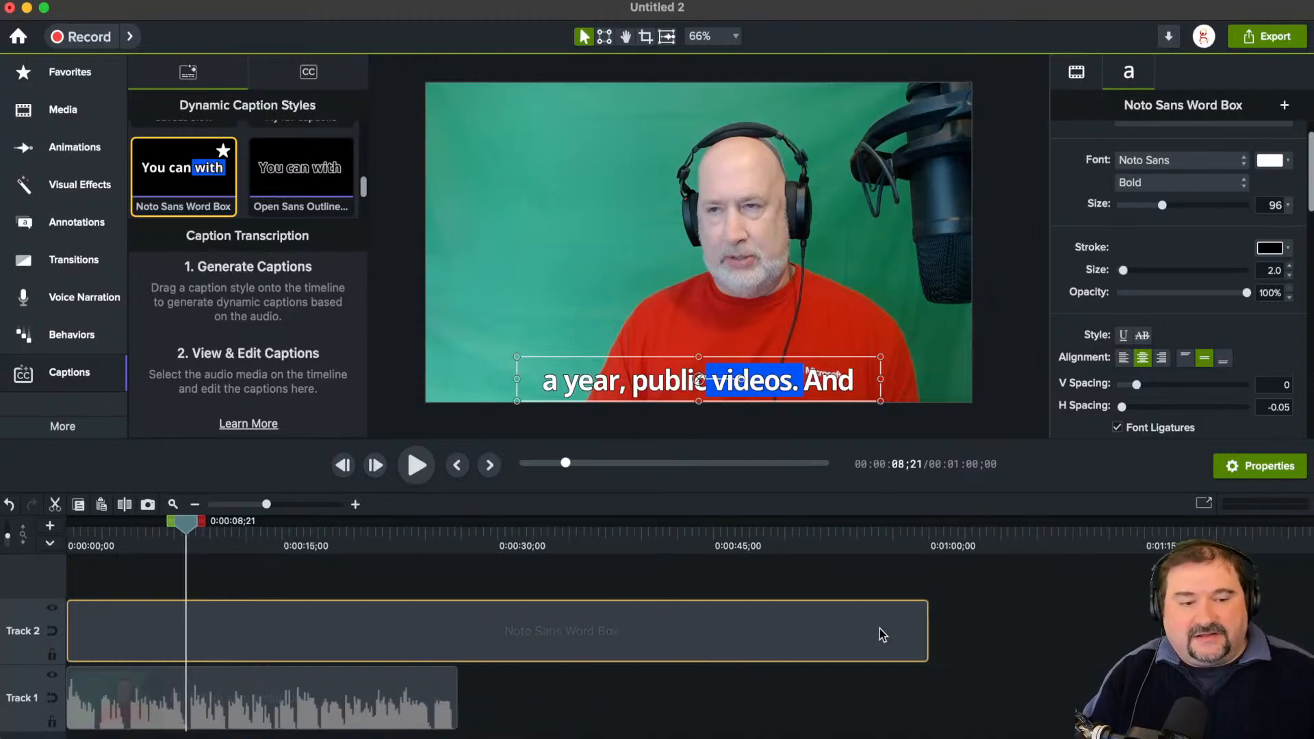
pyautogui.moveTo(927, 630); pyautogui.dragTo(456, 631)
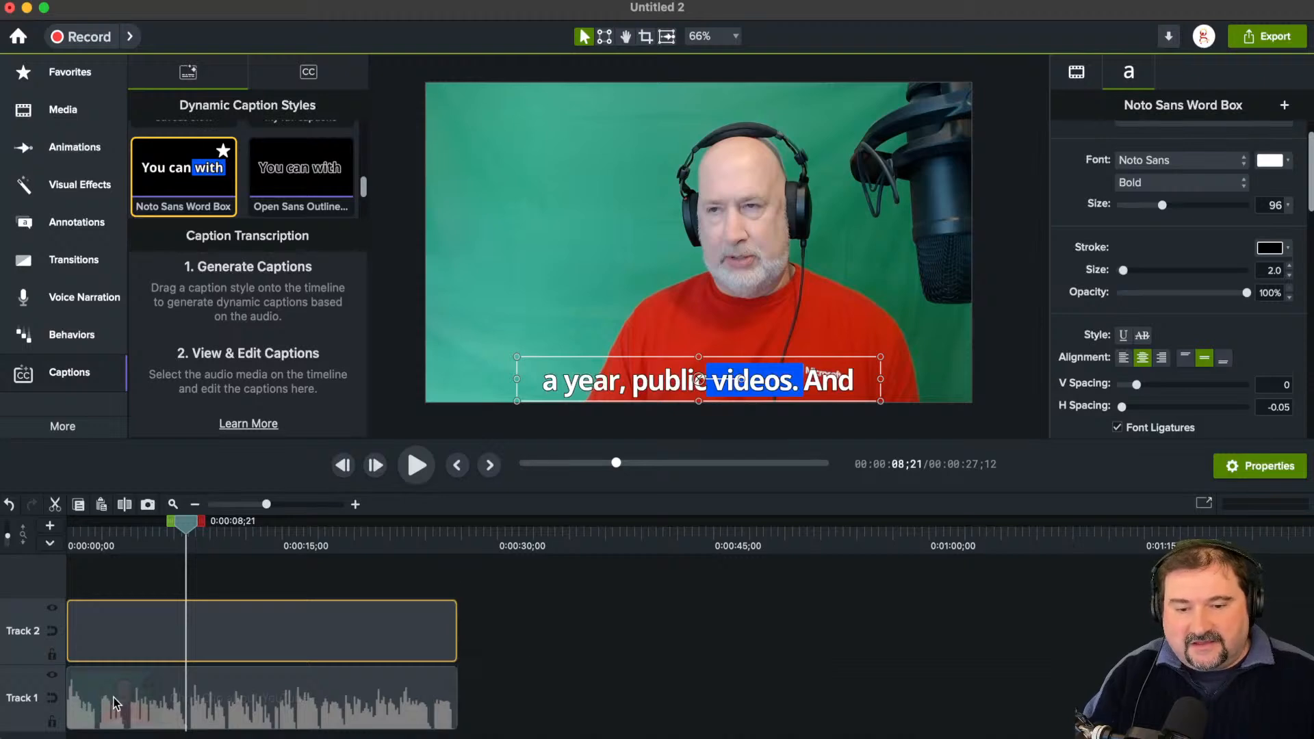
# Step: Raise the caption above the shirt logo and add an animation moving it upward from about 0:00:00;42 to 0:00:24;42
pyautogui.scroll(5, 113, 703)
pyautogui.moveTo(238, 631)
pyautogui.mouseDown()
pyautogui.moveTo(250, 630)
pyautogui.moveTo(237, 630)
pyautogui.mouseUp()
pyautogui.moveTo(663, 381); pyautogui.dragTo(664, 342)
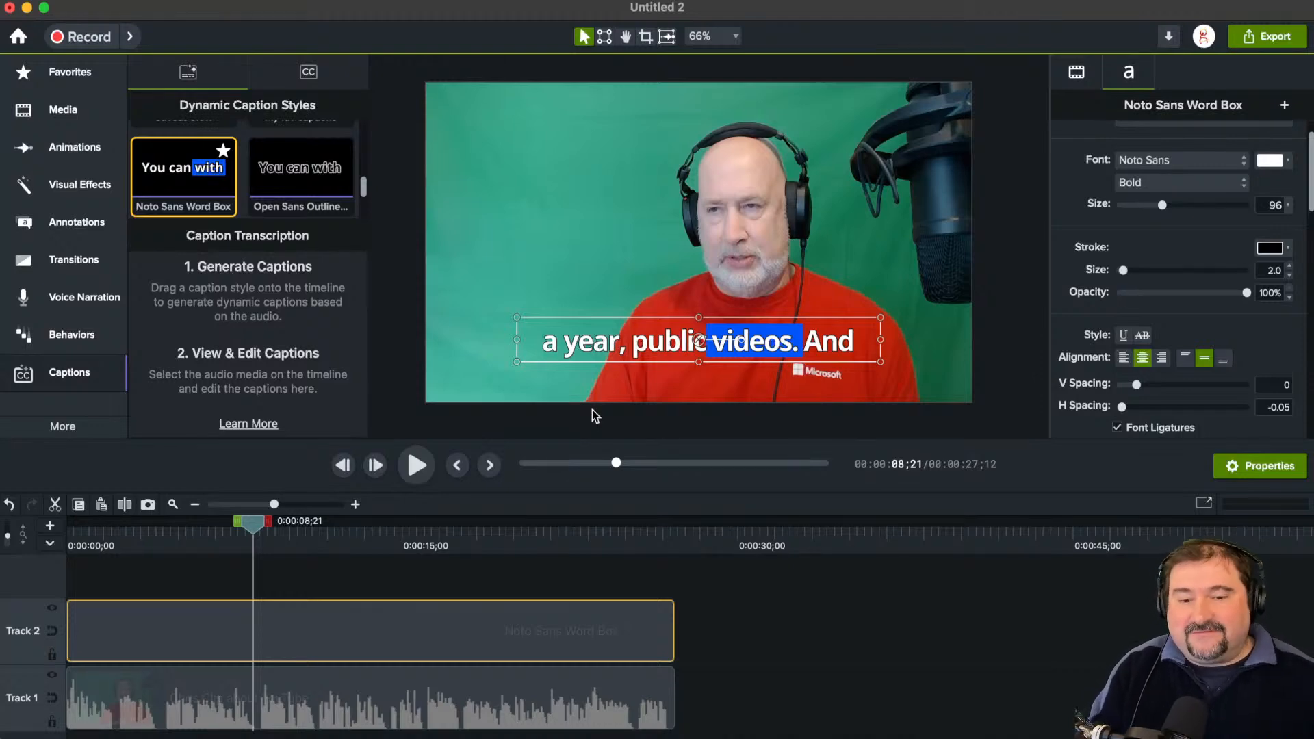
pyautogui.moveTo(250, 631); pyautogui.dragTo(78, 638)
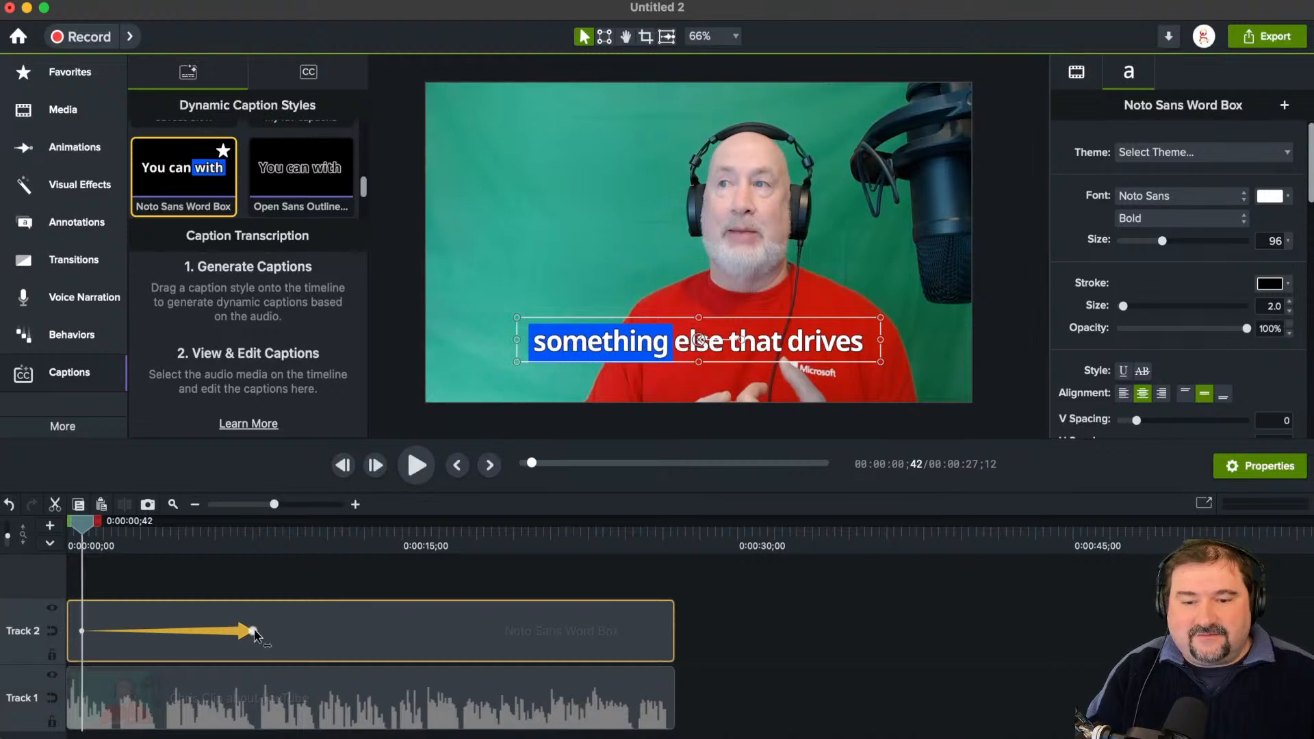
pyautogui.moveTo(253, 631); pyautogui.dragTo(619, 640)
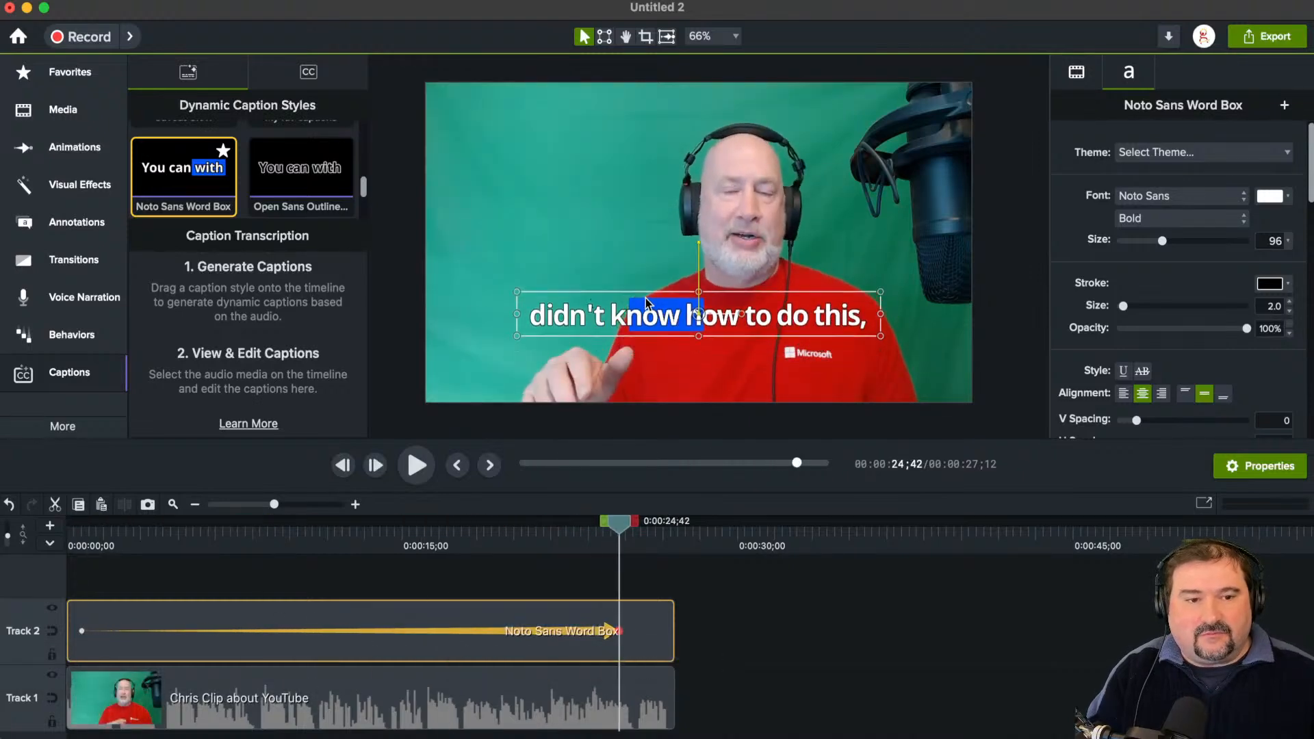
# Step: Deselect the caption and play the clip from 0:00:02;02 to preview the word-by-word highlighting
pyautogui.moveTo(622, 531); pyautogui.dragTo(109, 528)
pyautogui.click(379, 580)
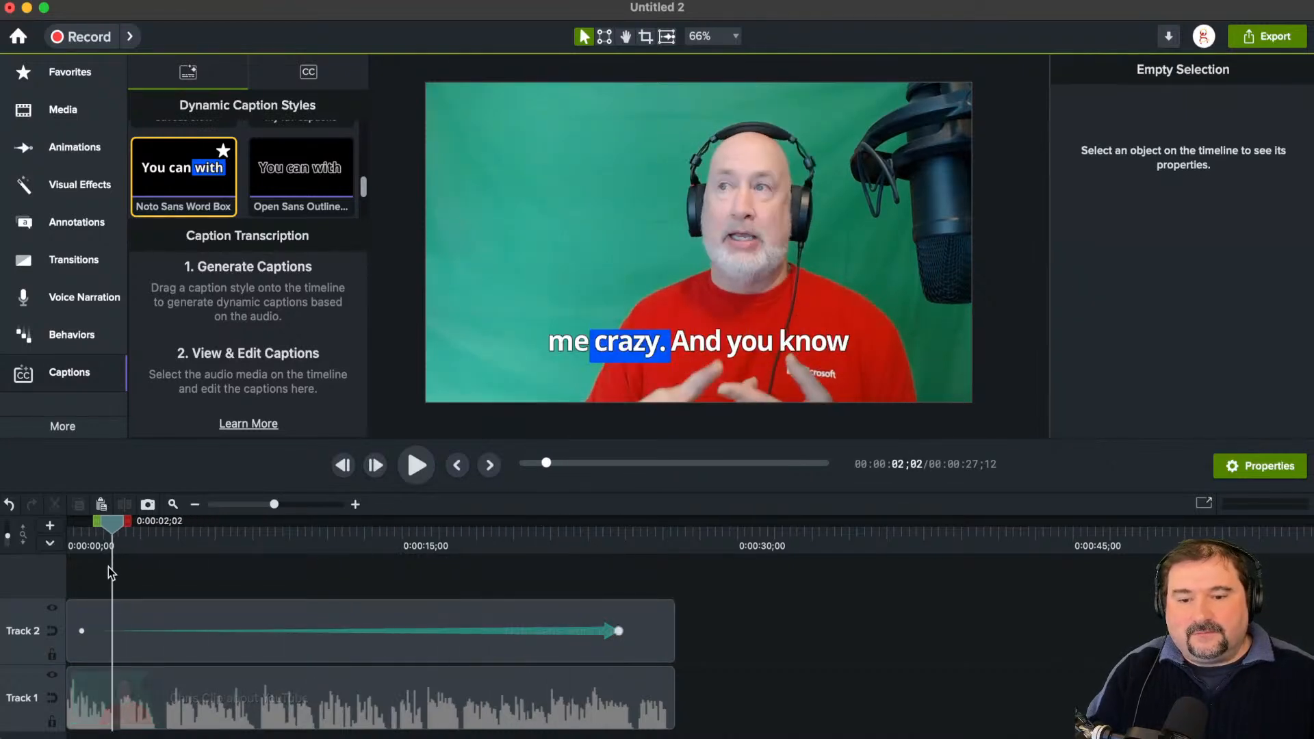
pyautogui.press('space')
pyautogui.press('space')
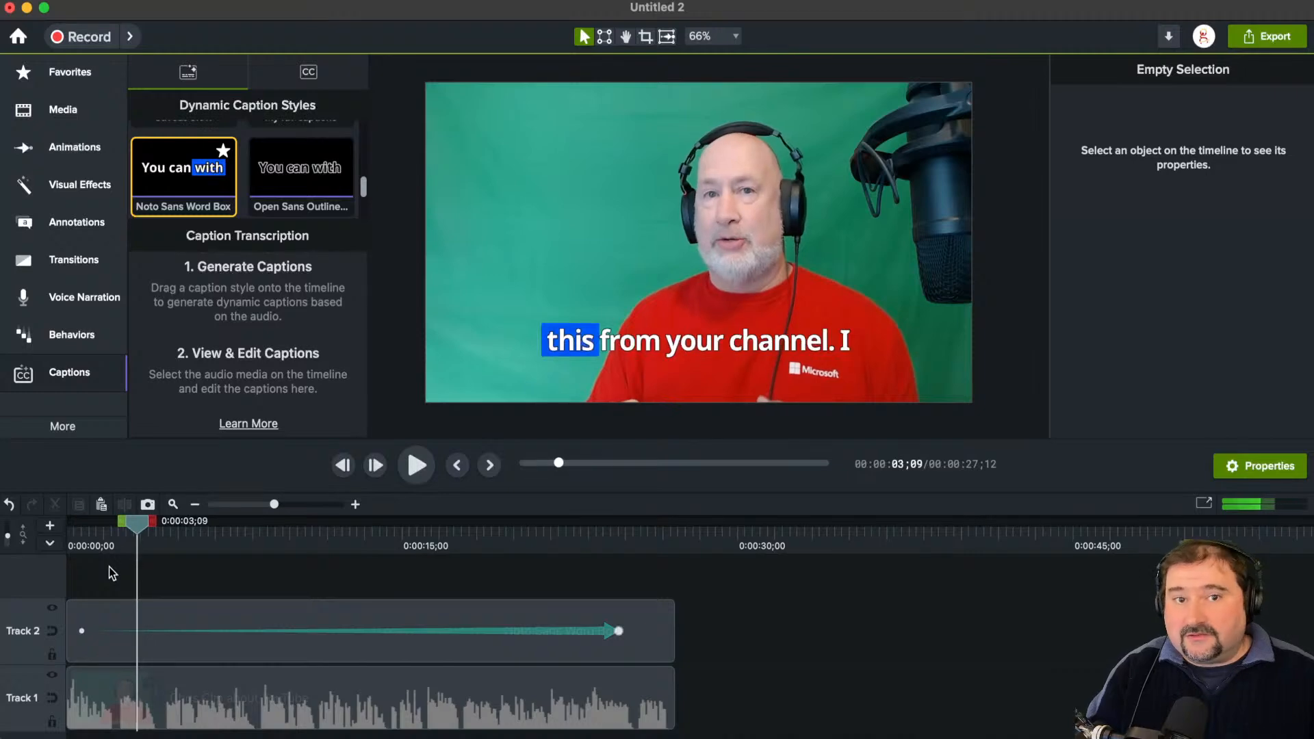
pyautogui.press('space')
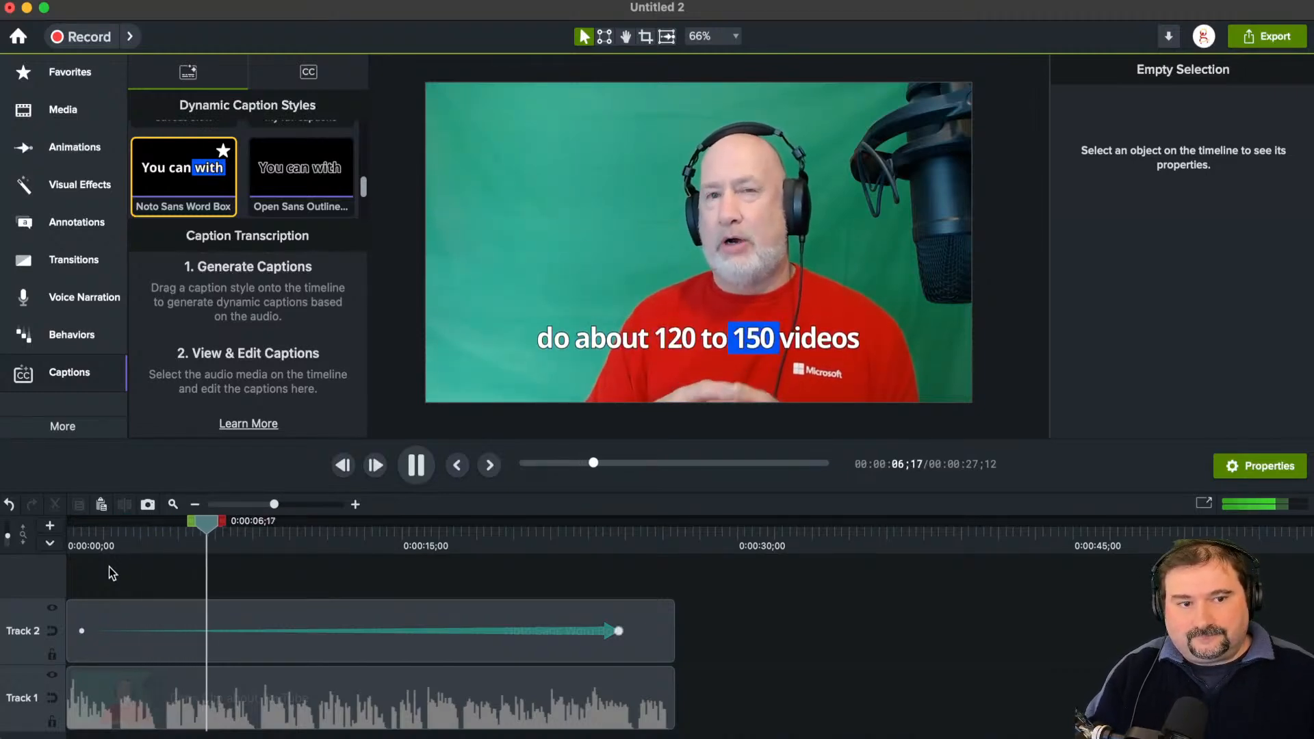
pyautogui.press('space')
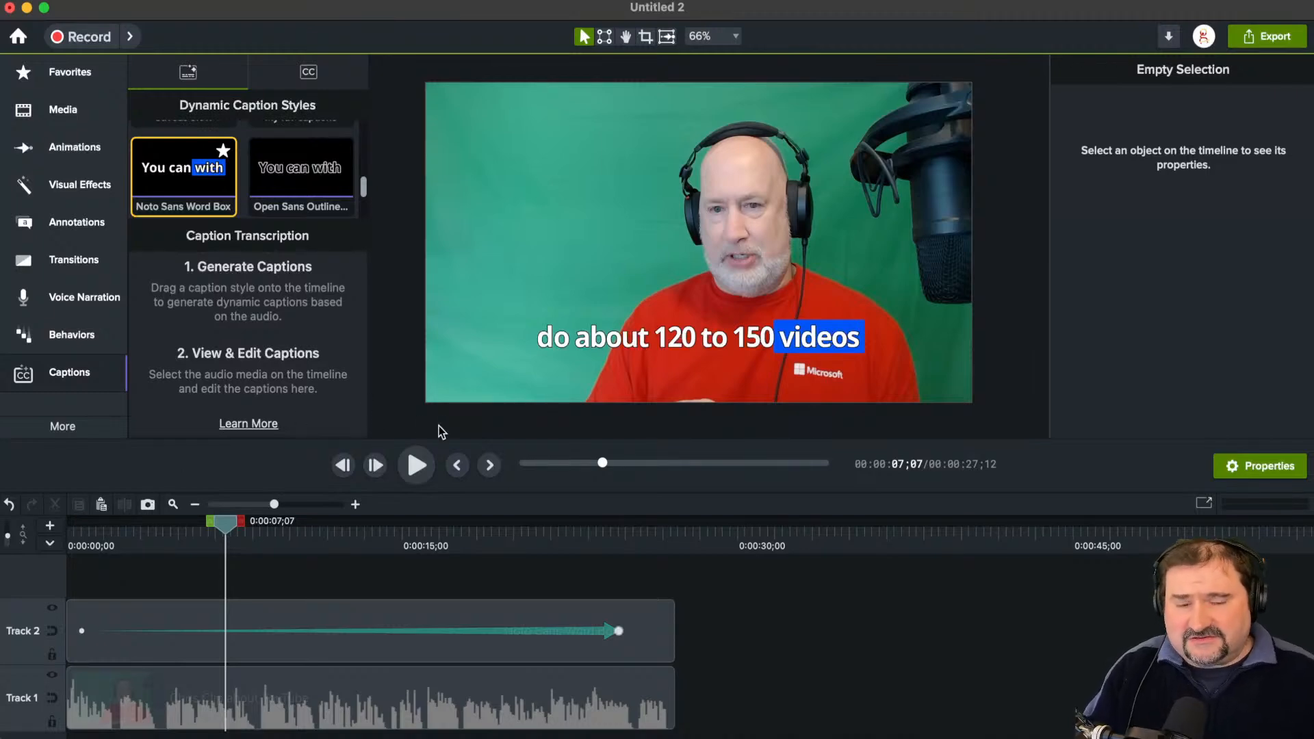
# Step: Examine the caption's text properties and Dynamic Caption options, keeping Highlighting set to per word
pyautogui.moveTo(438, 491); pyautogui.dragTo(431, 528)
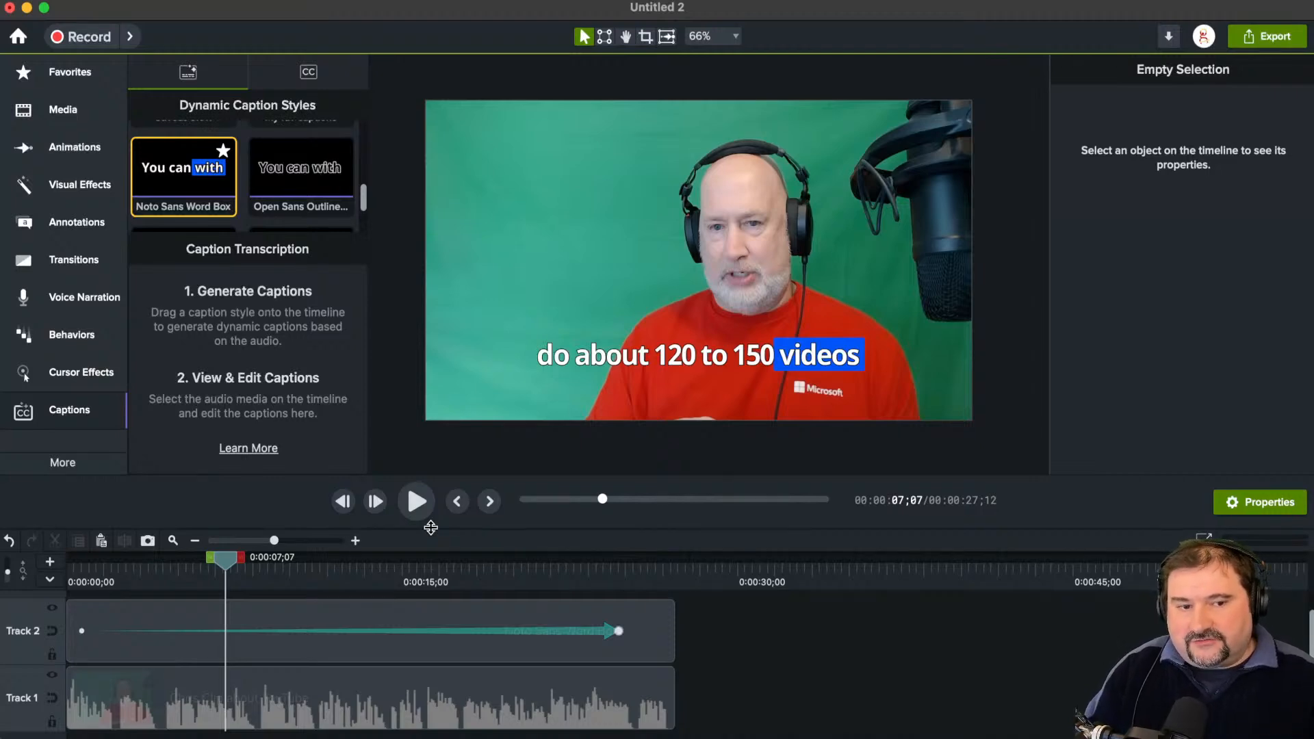
pyautogui.click(681, 352)
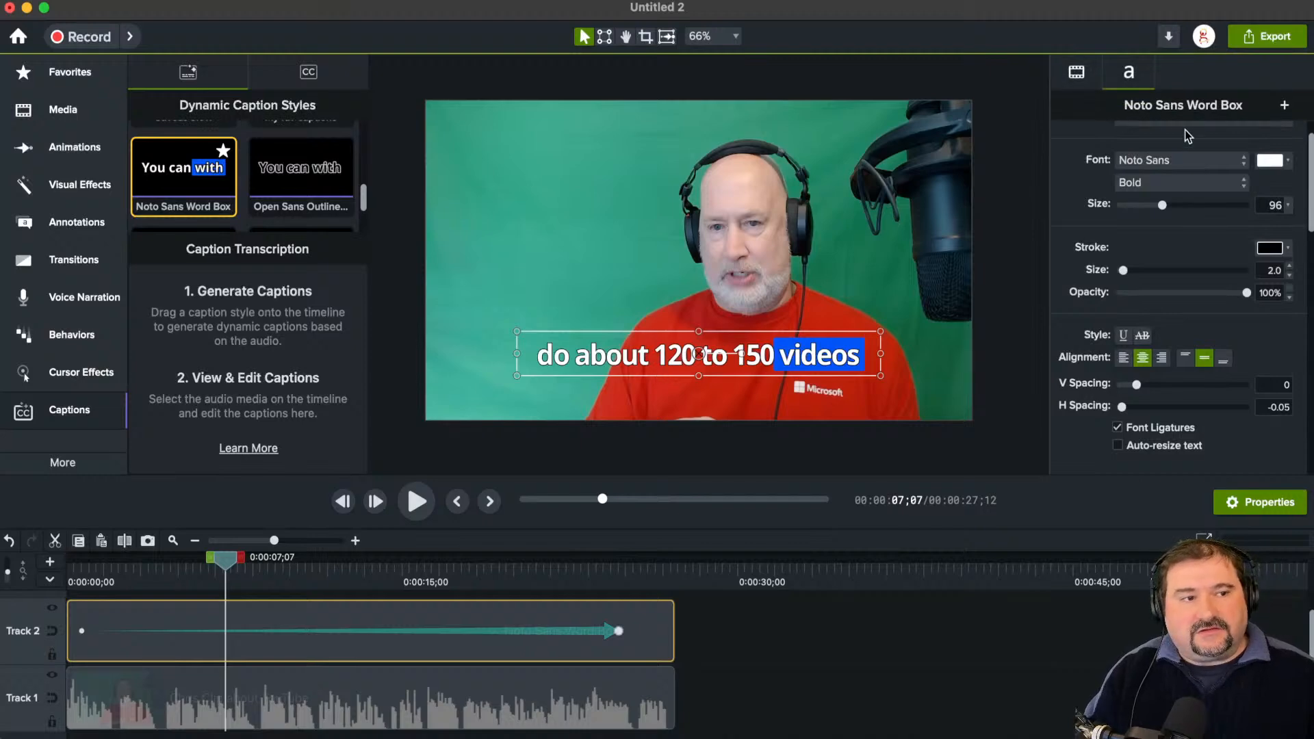
pyautogui.click(1129, 73)
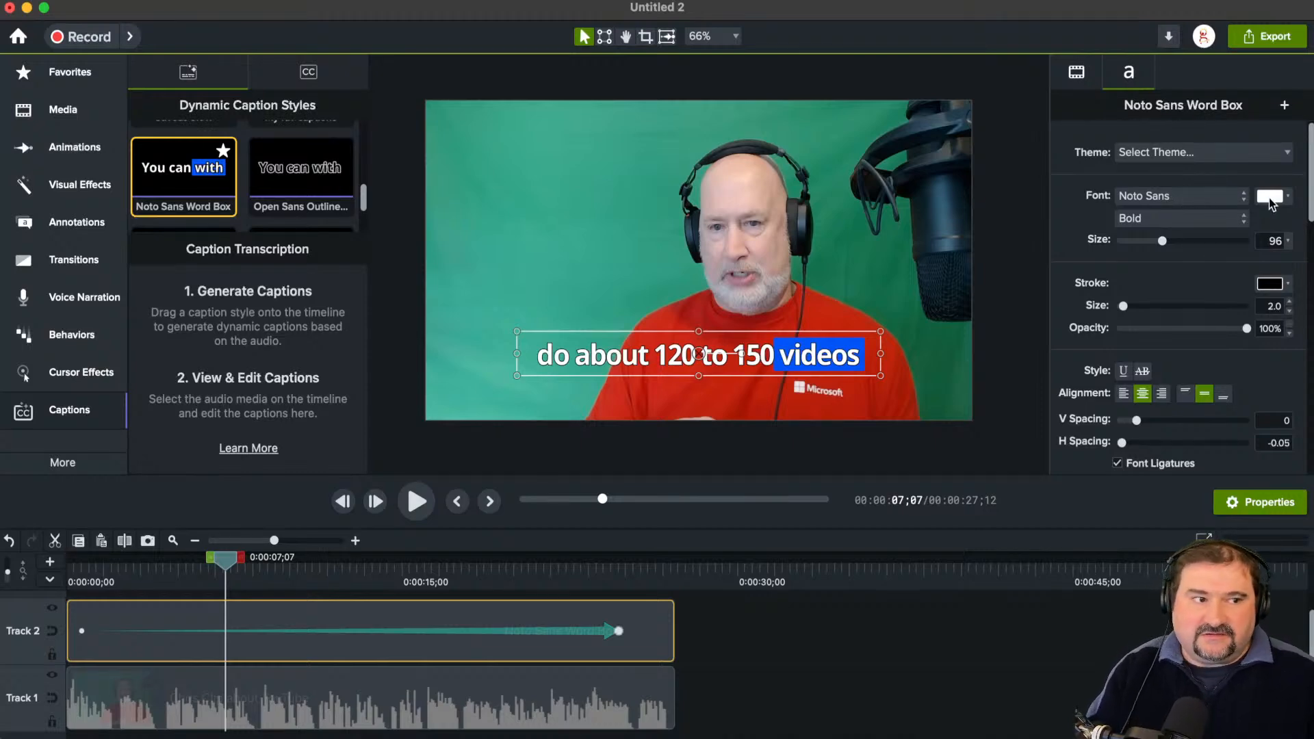
pyautogui.scroll(-7, 1307, 243)
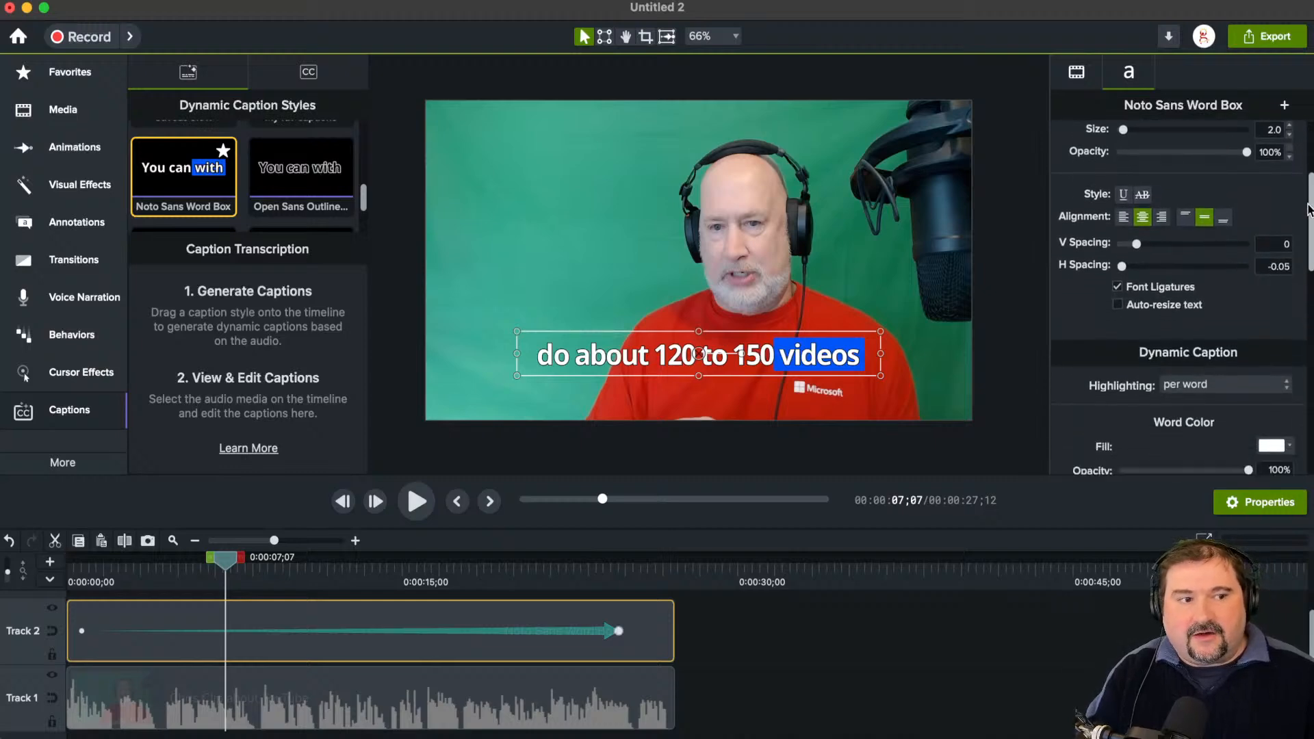
pyautogui.scroll(-2, 1308, 243)
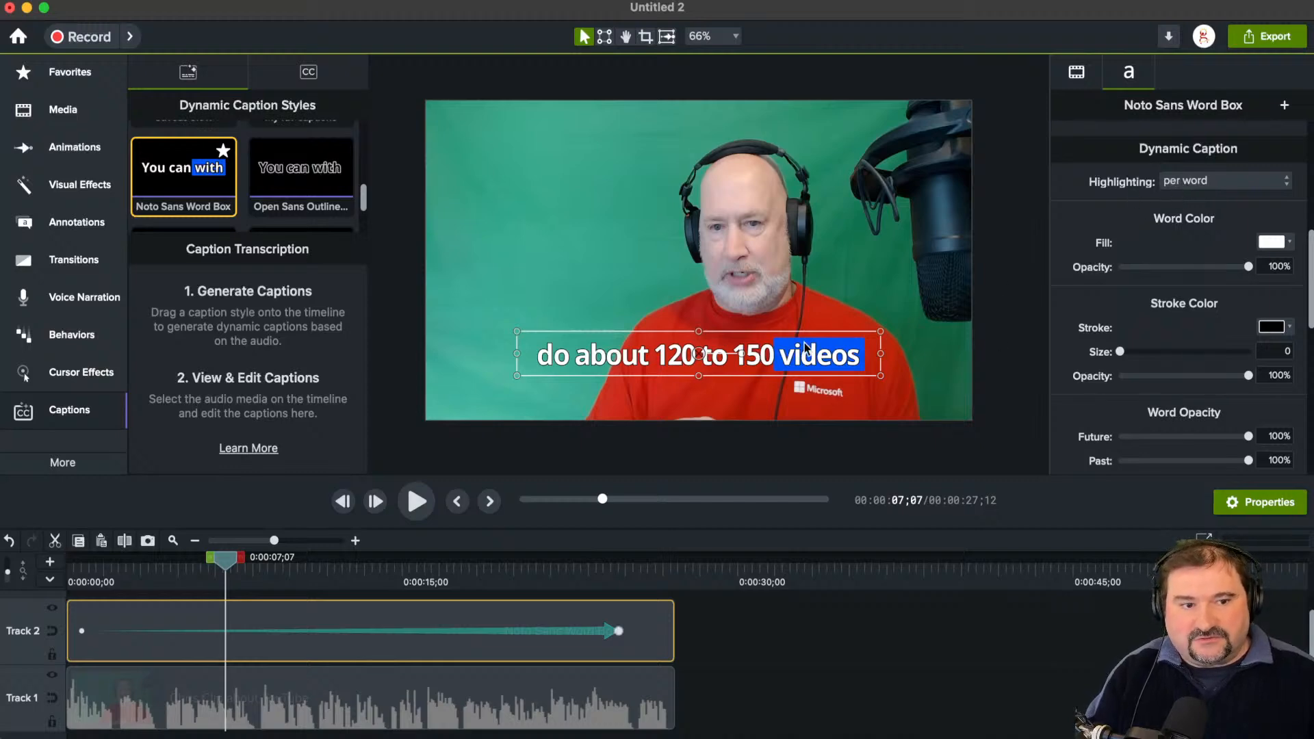
pyautogui.click(1213, 186)
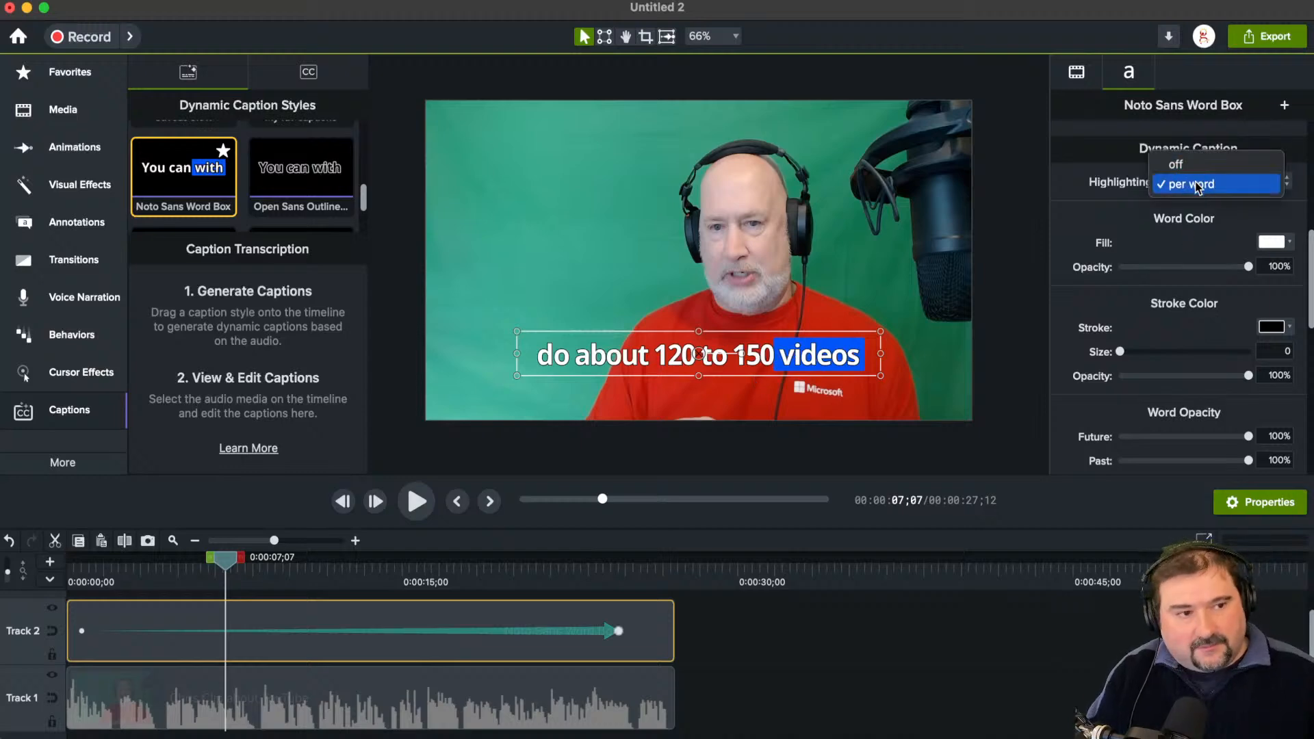
pyautogui.click(1191, 184)
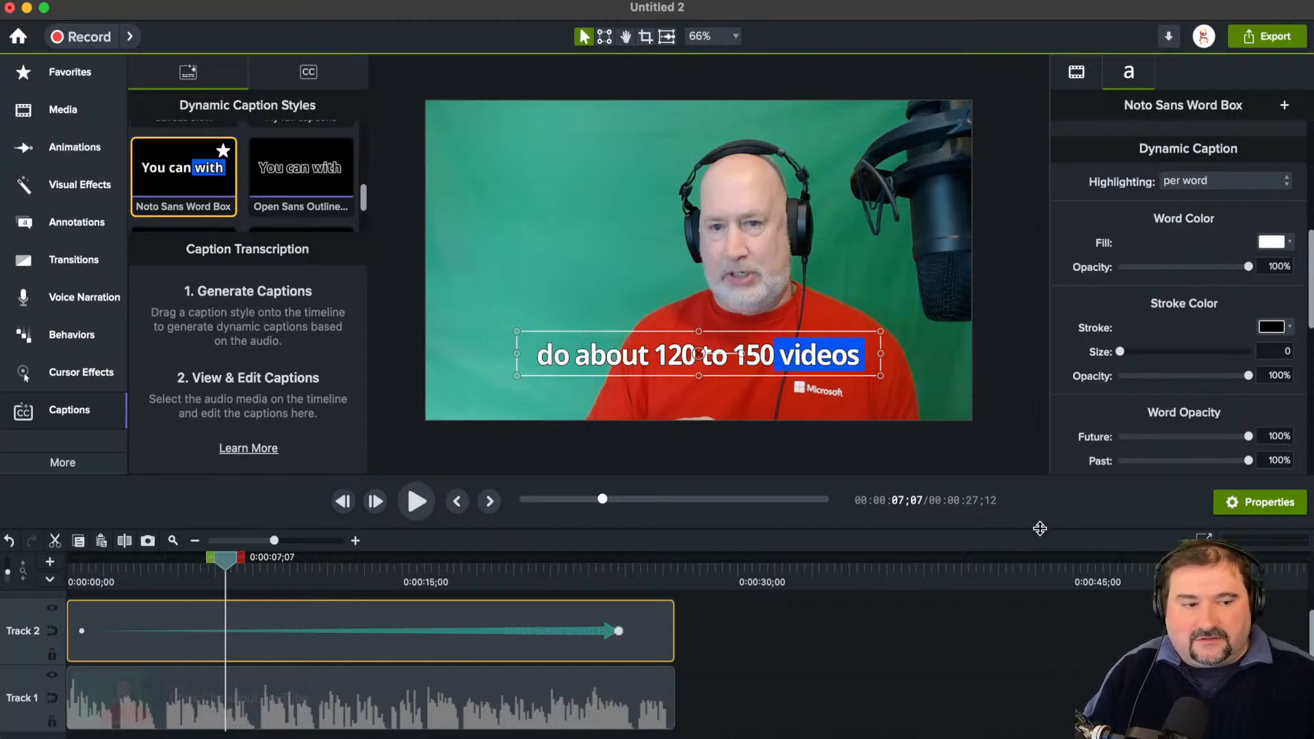
# Step: Shrink the timeline area and collapse the media panel to enlarge the canvas
pyautogui.moveTo(1040, 528); pyautogui.dragTo(1039, 560)
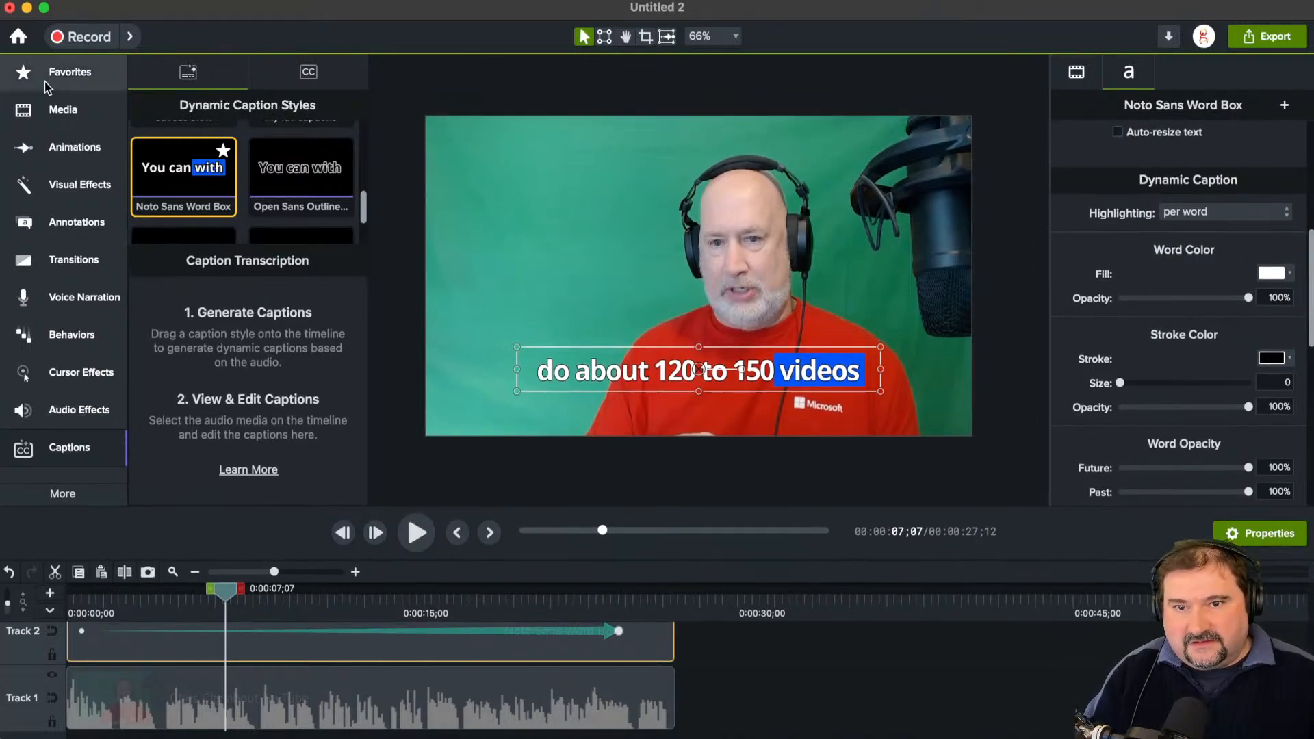
pyautogui.click(65, 113)
pyautogui.click(74, 123)
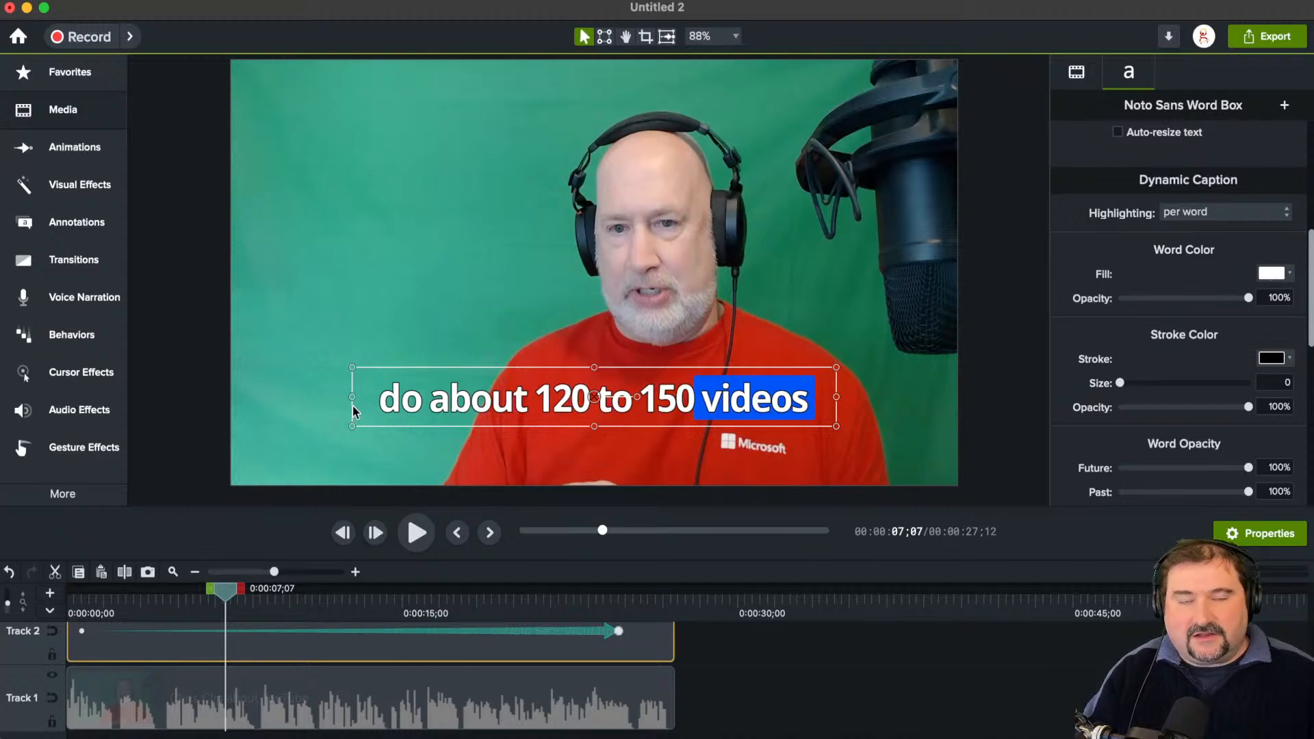
# Step: Change the highlighted word's fill color to yellow and try a slightly lower word opacity of 95%
pyautogui.click(1280, 274)
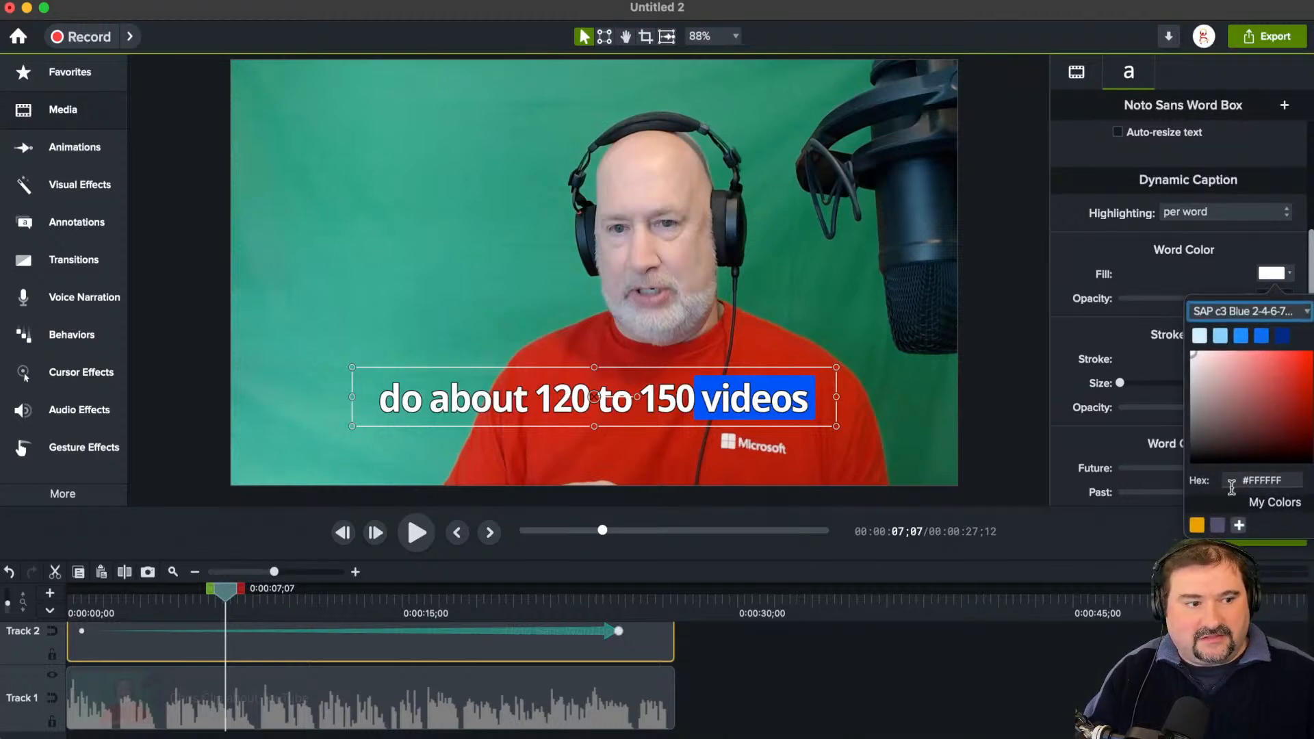
pyautogui.click(1313, 372)
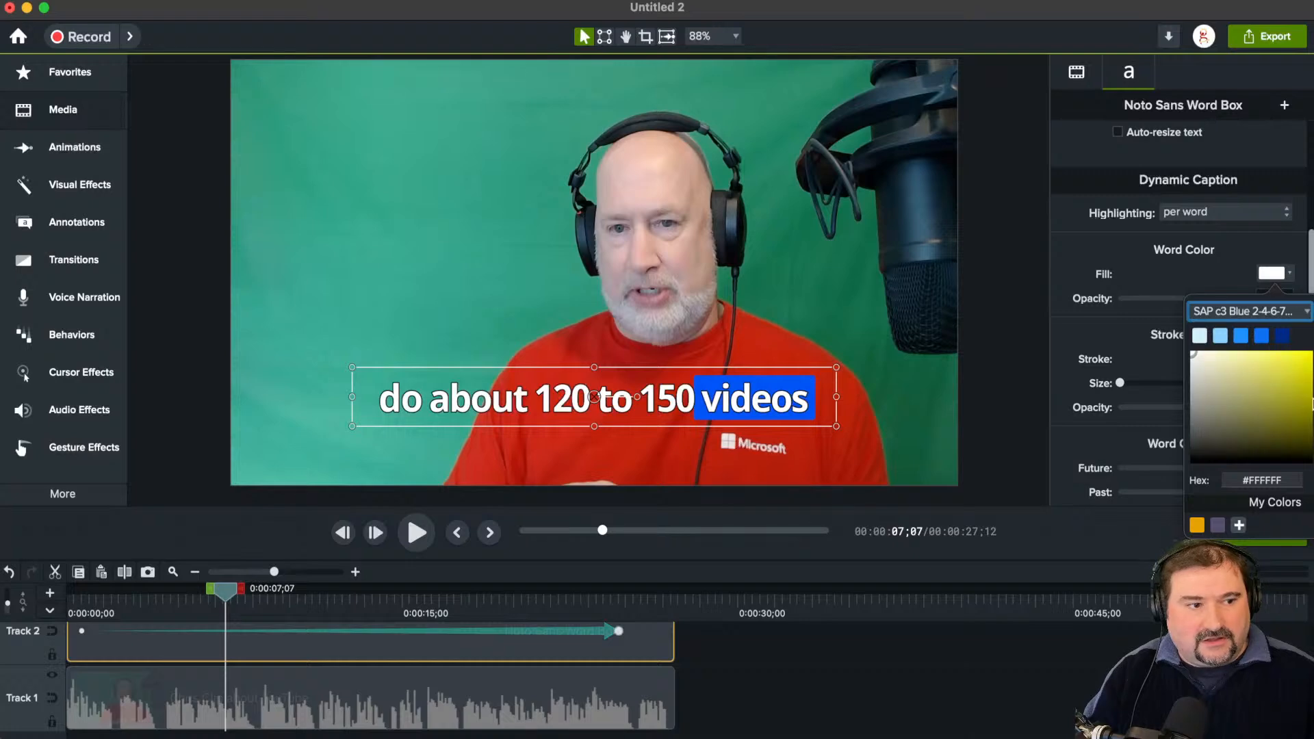
pyautogui.click(1309, 368)
pyautogui.click(1199, 267)
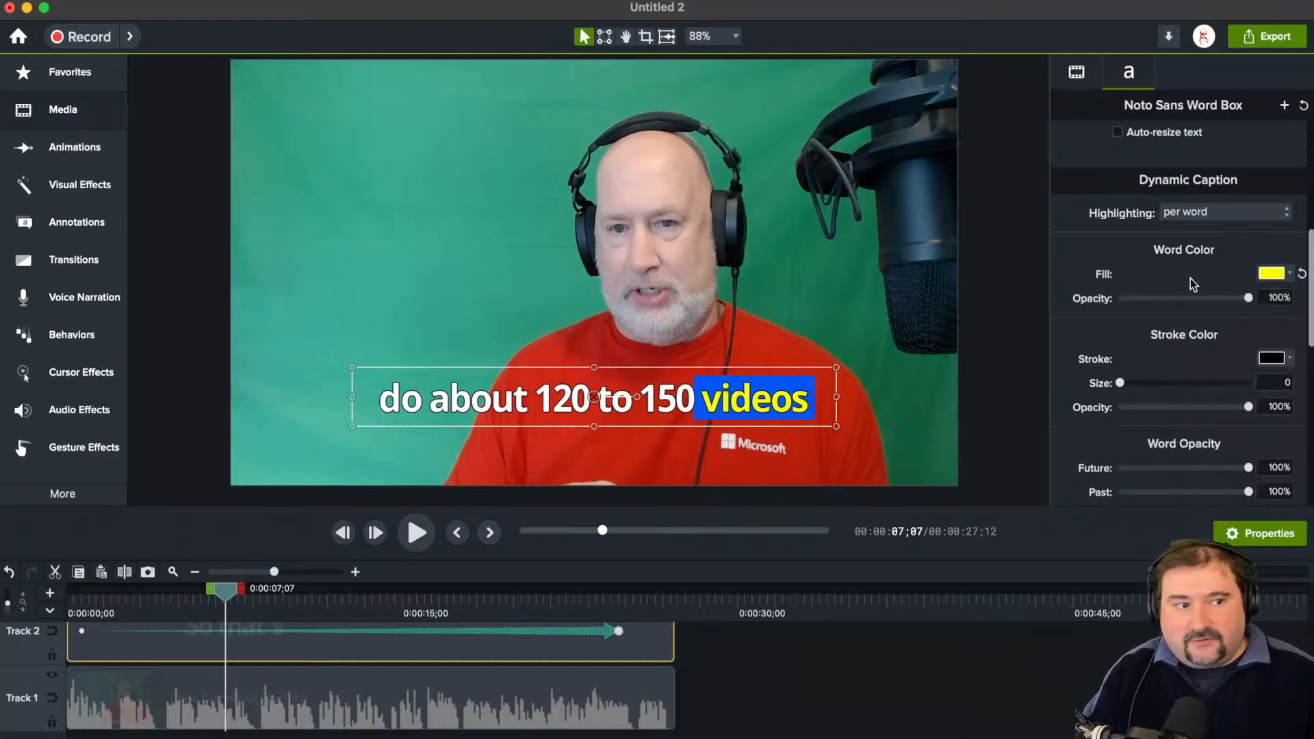
pyautogui.moveTo(1250, 297)
pyautogui.mouseDown()
pyautogui.moveTo(1205, 300)
pyautogui.moveTo(1243, 300)
pyautogui.mouseUp()
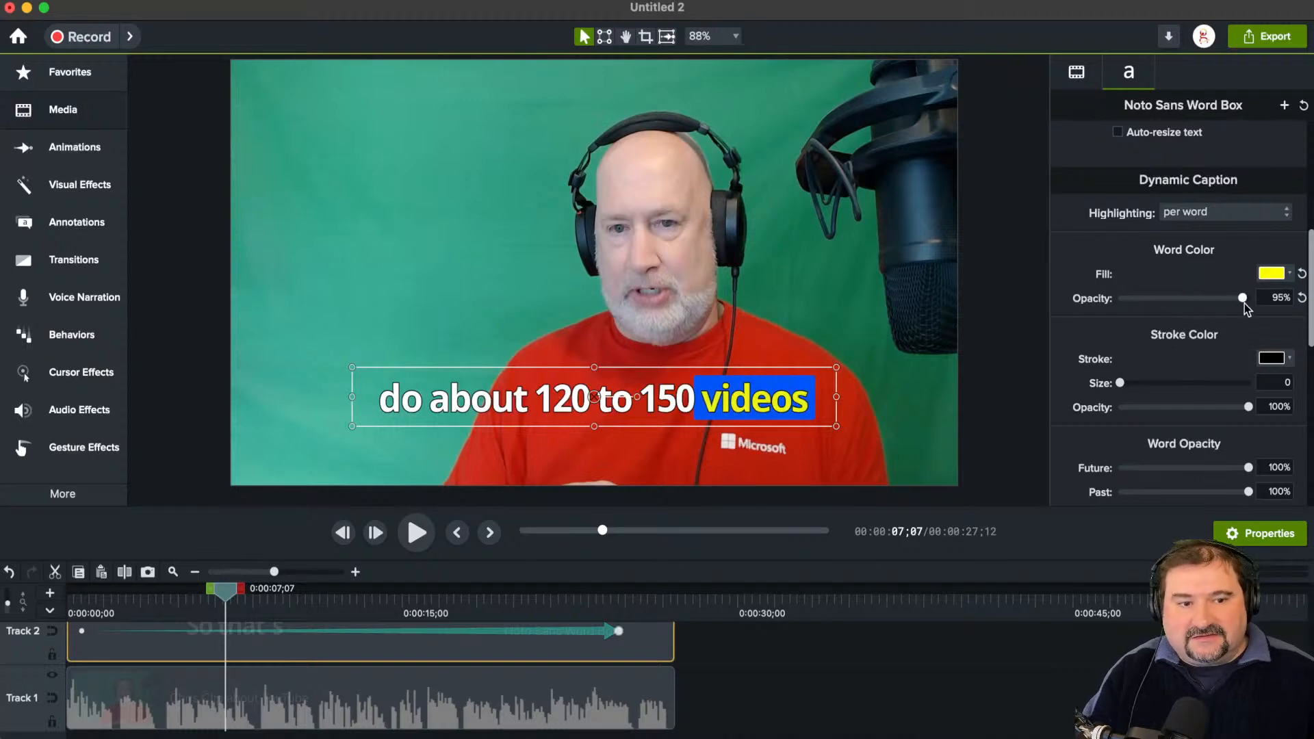
# Step: Set the highlighted word's stroke size to 9.3, trying a red stroke before returning the color to black
pyautogui.moveTo(1129, 382)
pyautogui.mouseDown()
pyautogui.moveTo(1161, 385)
pyautogui.moveTo(1132, 383)
pyautogui.moveTo(1144, 384)
pyautogui.mouseUp()
pyautogui.click(1276, 358)
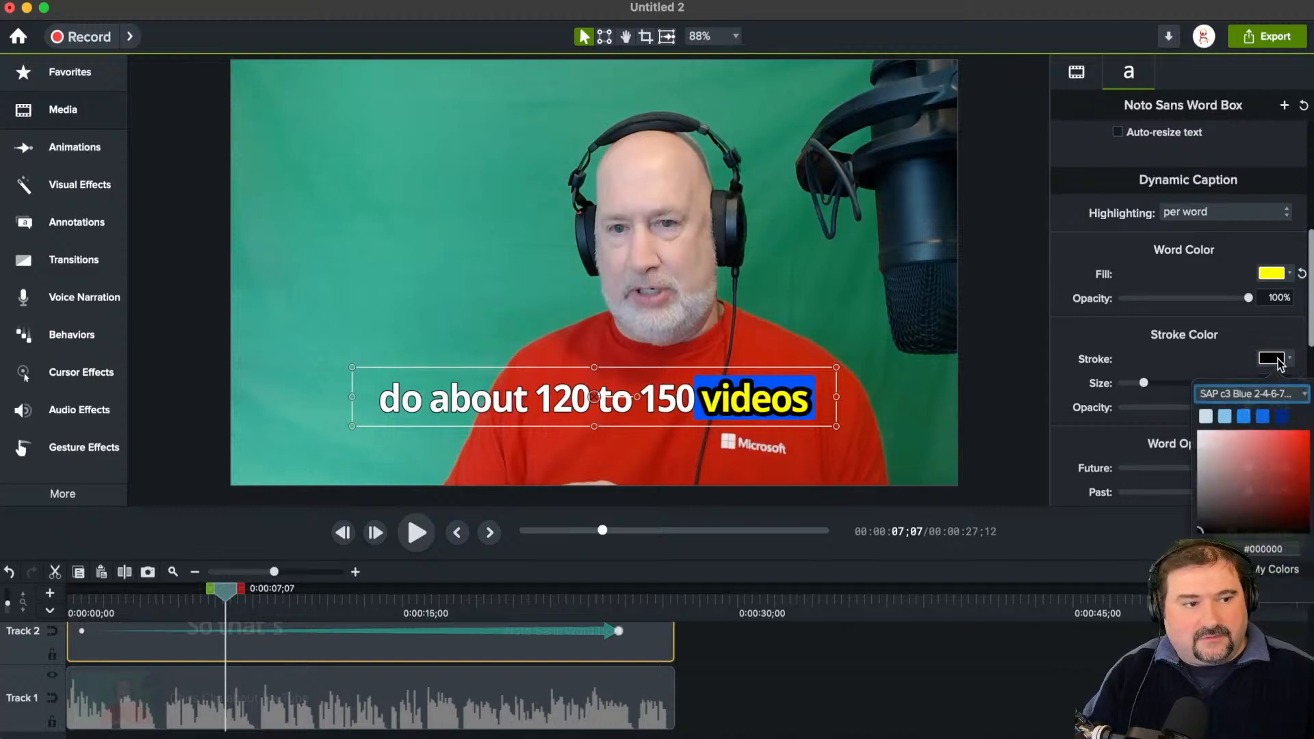
pyautogui.moveTo(1266, 459); pyautogui.dragTo(1309, 435)
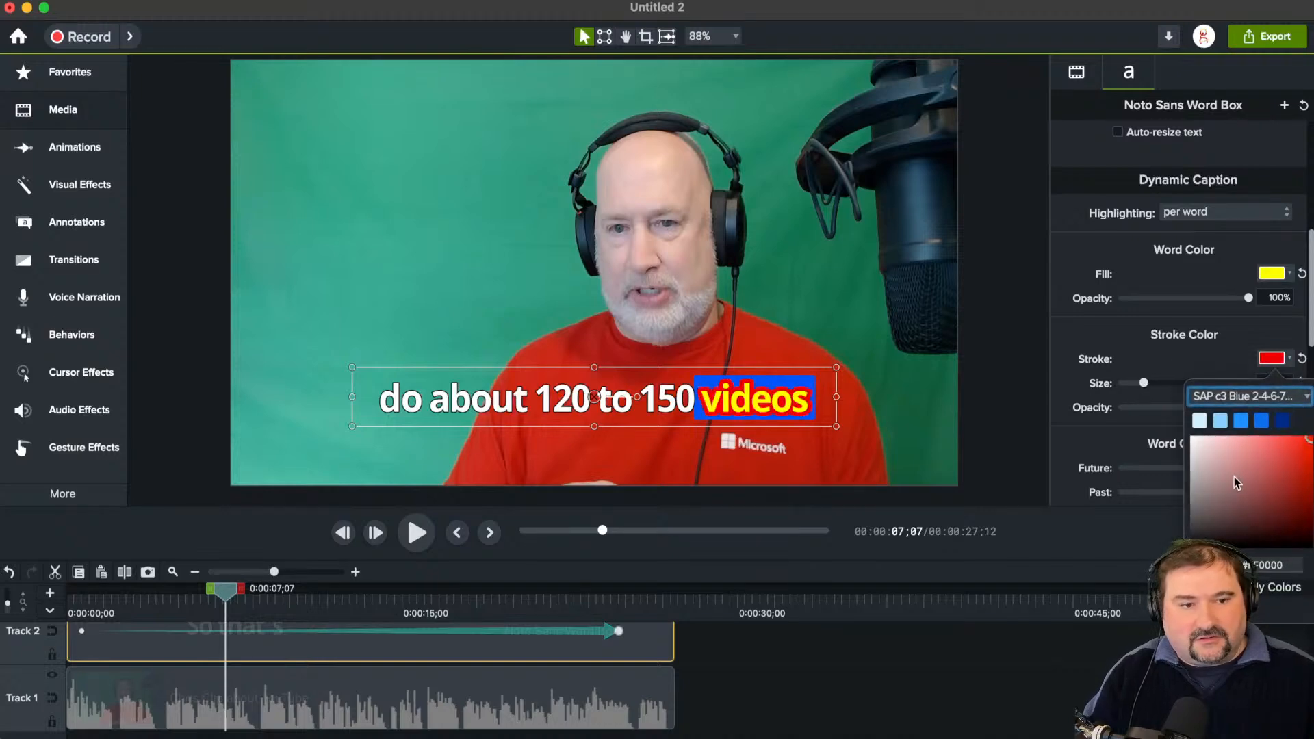
pyautogui.moveTo(1237, 480); pyautogui.dragTo(1309, 545)
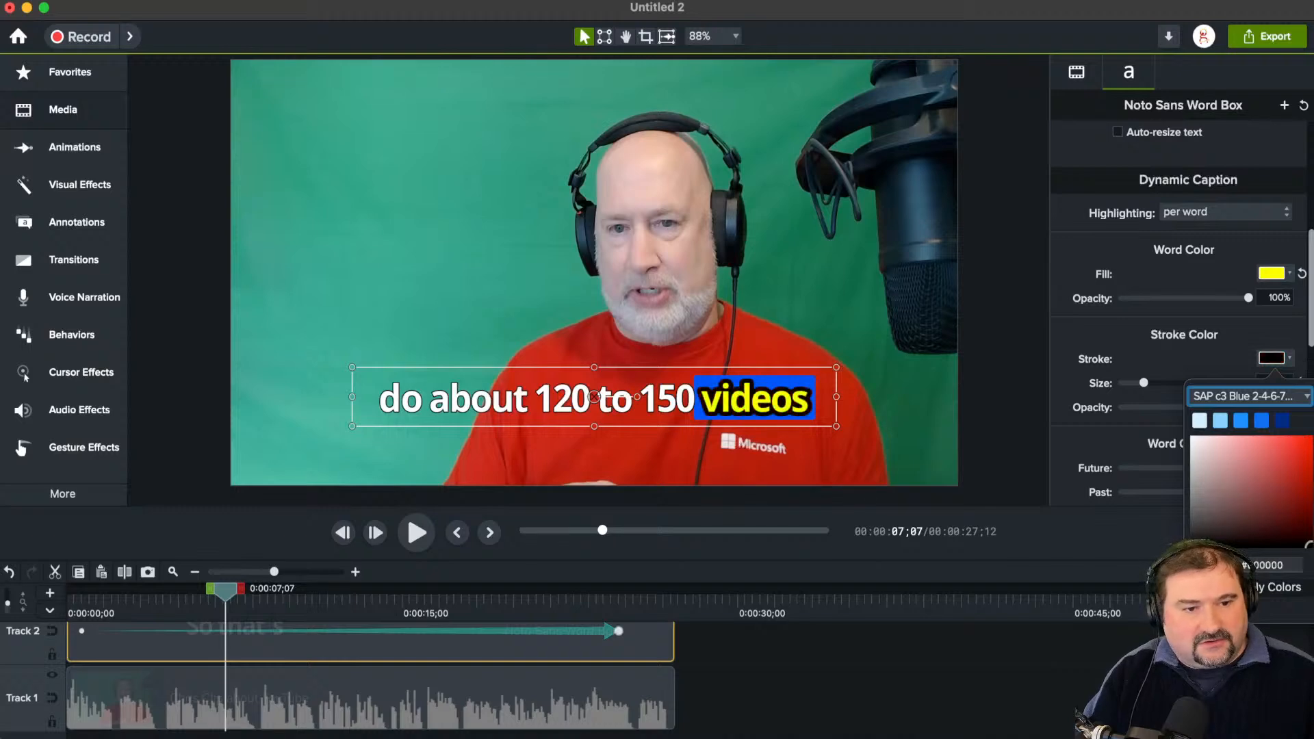
pyautogui.click(1073, 388)
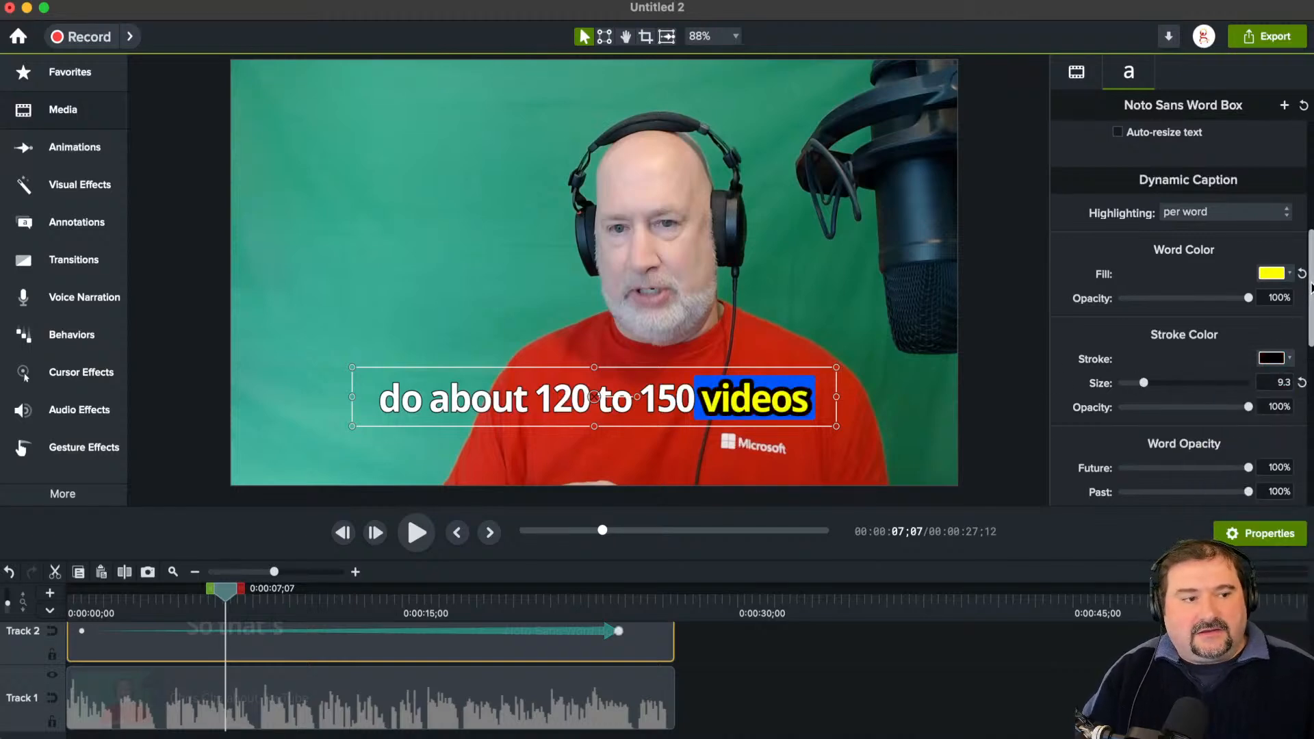
# Step: Try a future word opacity of 60% and a reduced past word opacity mid-caption, and restore both to 100%
pyautogui.scroll(-5, 1310, 288)
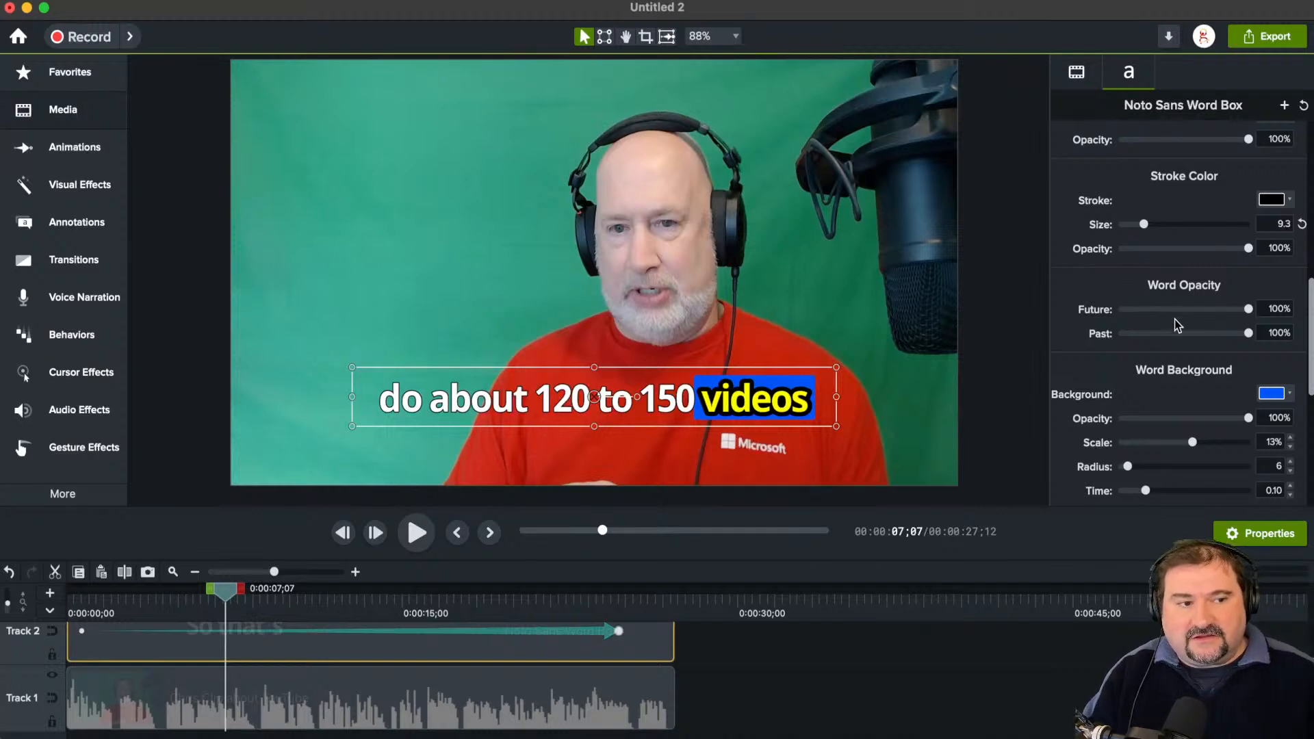
pyautogui.moveTo(226, 596); pyautogui.dragTo(183, 604)
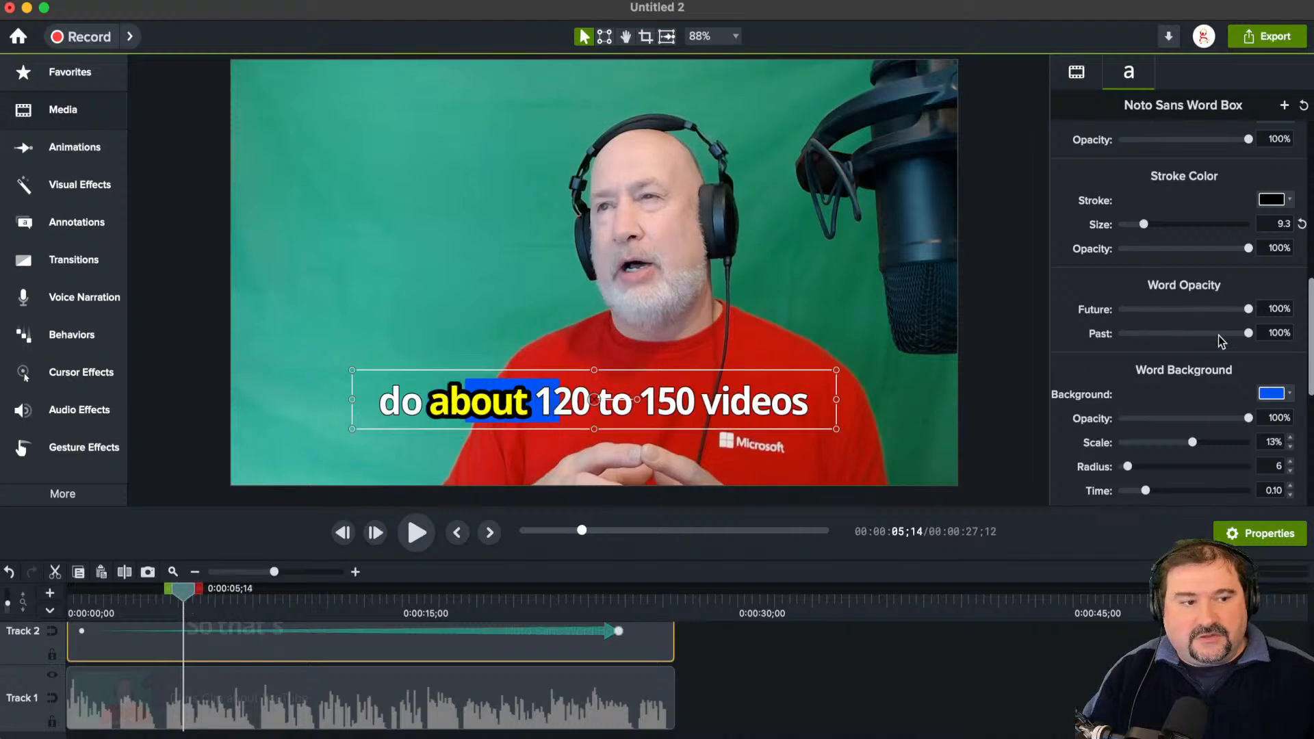
pyautogui.moveTo(1252, 311); pyautogui.dragTo(1198, 329)
pyautogui.moveTo(173, 597); pyautogui.dragTo(201, 597)
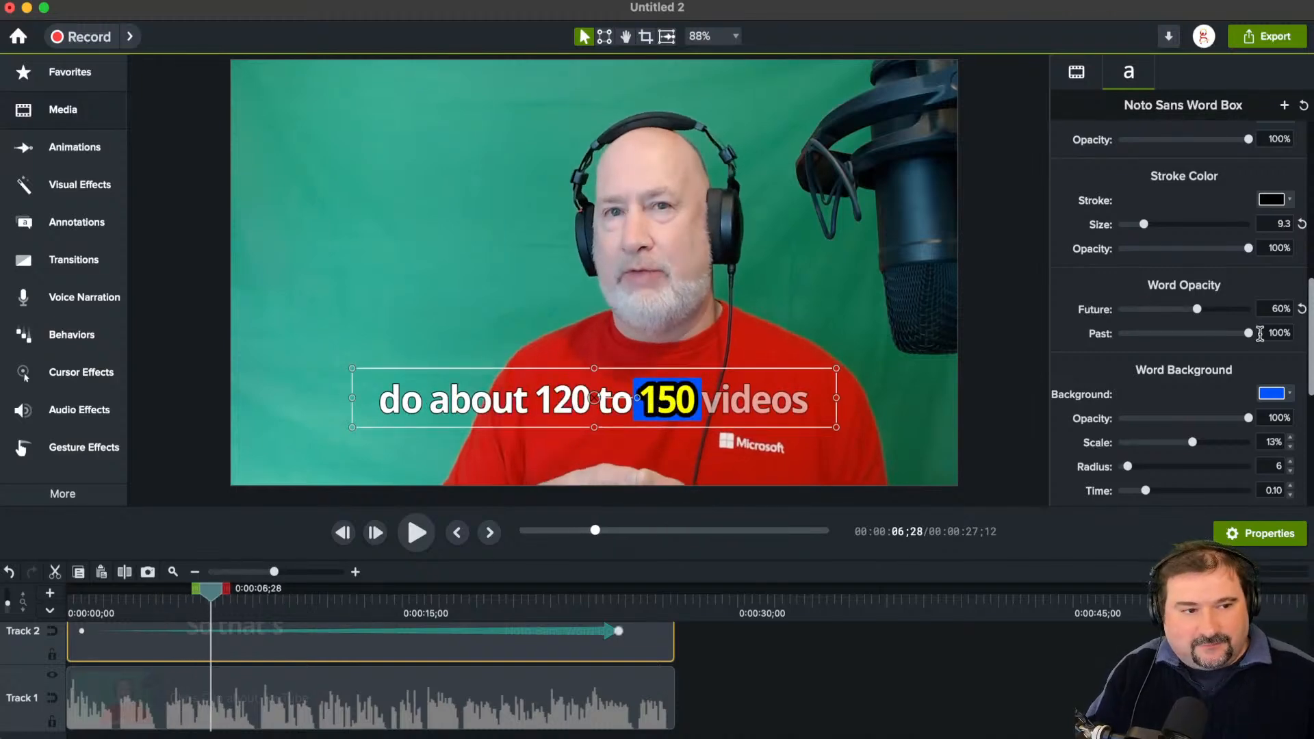
pyautogui.moveTo(1250, 336); pyautogui.dragTo(1164, 338)
pyautogui.moveTo(1161, 333); pyautogui.dragTo(1279, 349)
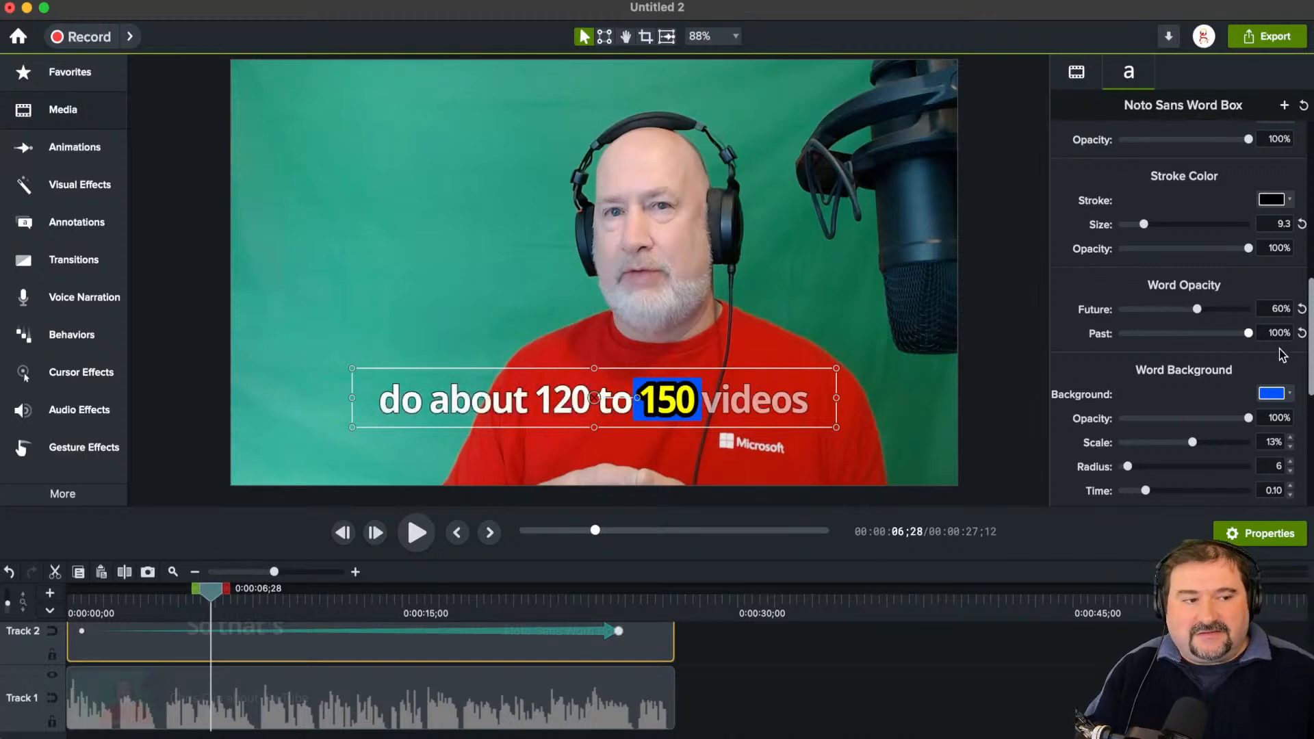
pyautogui.moveTo(1198, 310); pyautogui.dragTo(1275, 314)
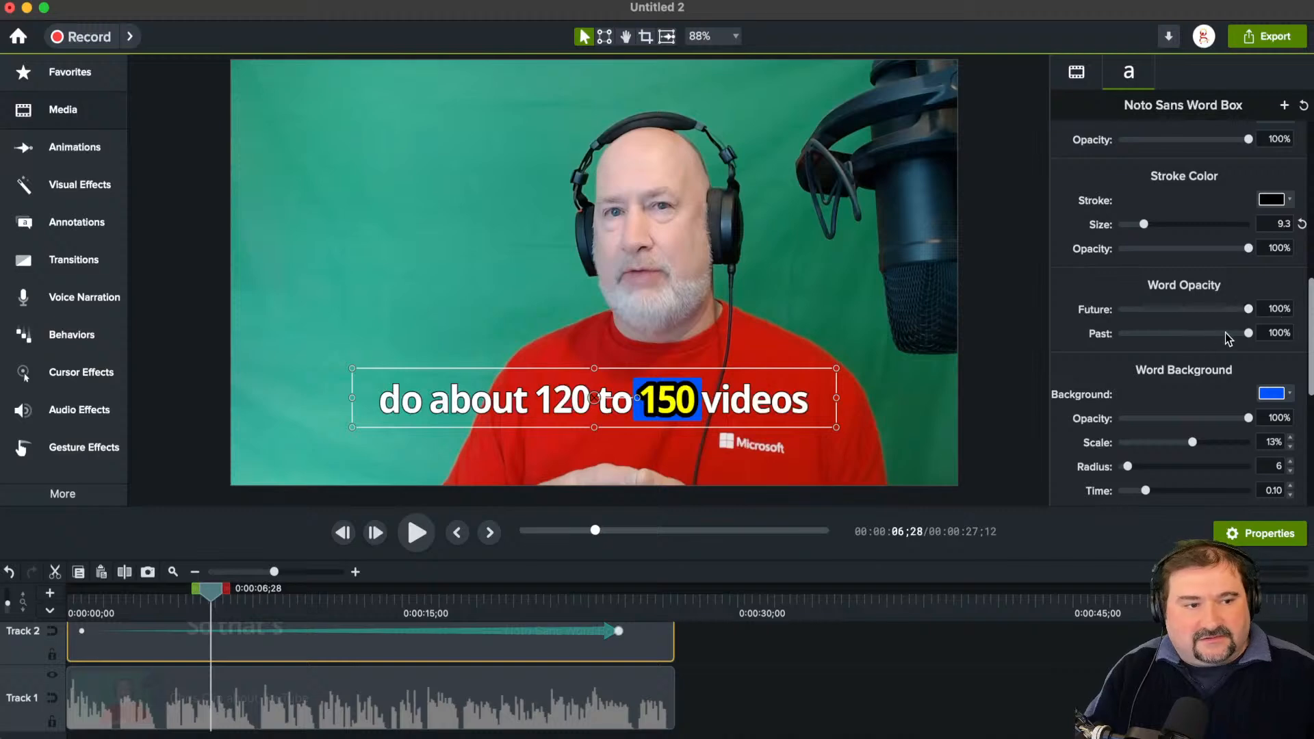
# Step: Change the word background color to black after trying the saved orange #E8A200
pyautogui.scroll(-5, 1178, 308)
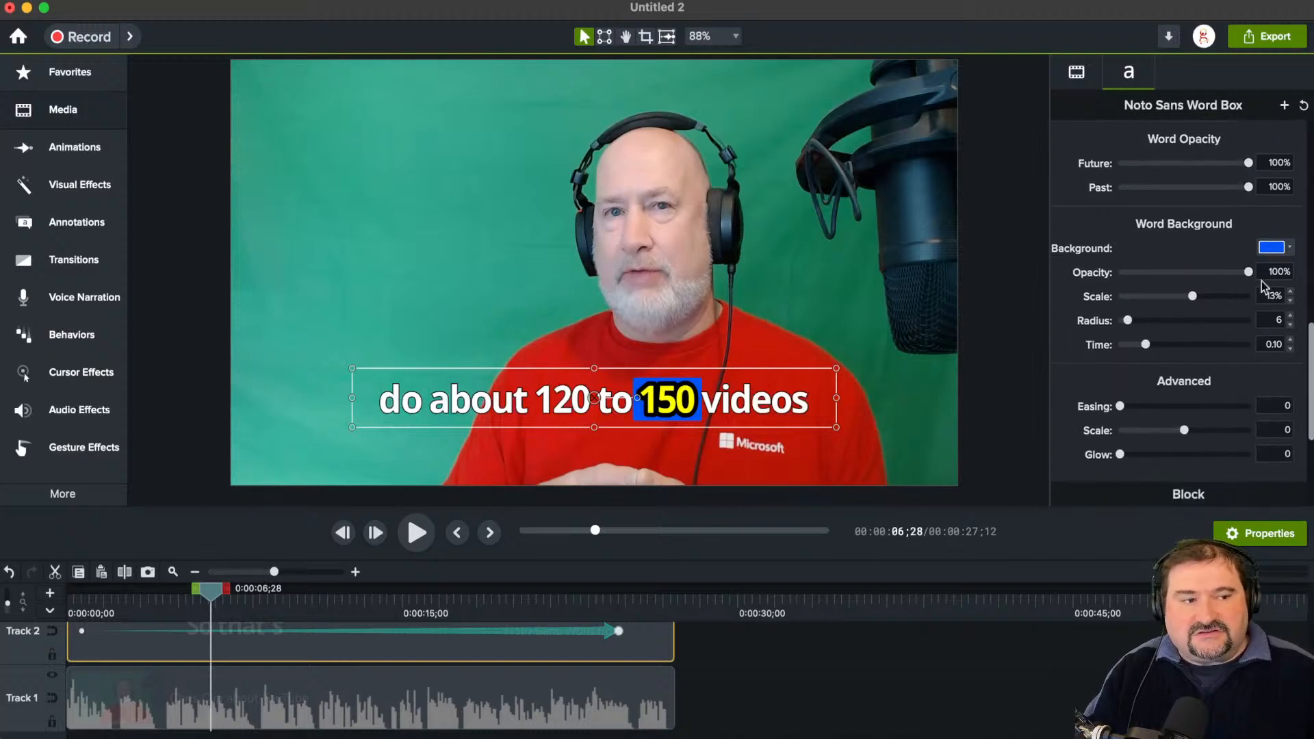
pyautogui.click(1272, 247)
pyautogui.click(1197, 499)
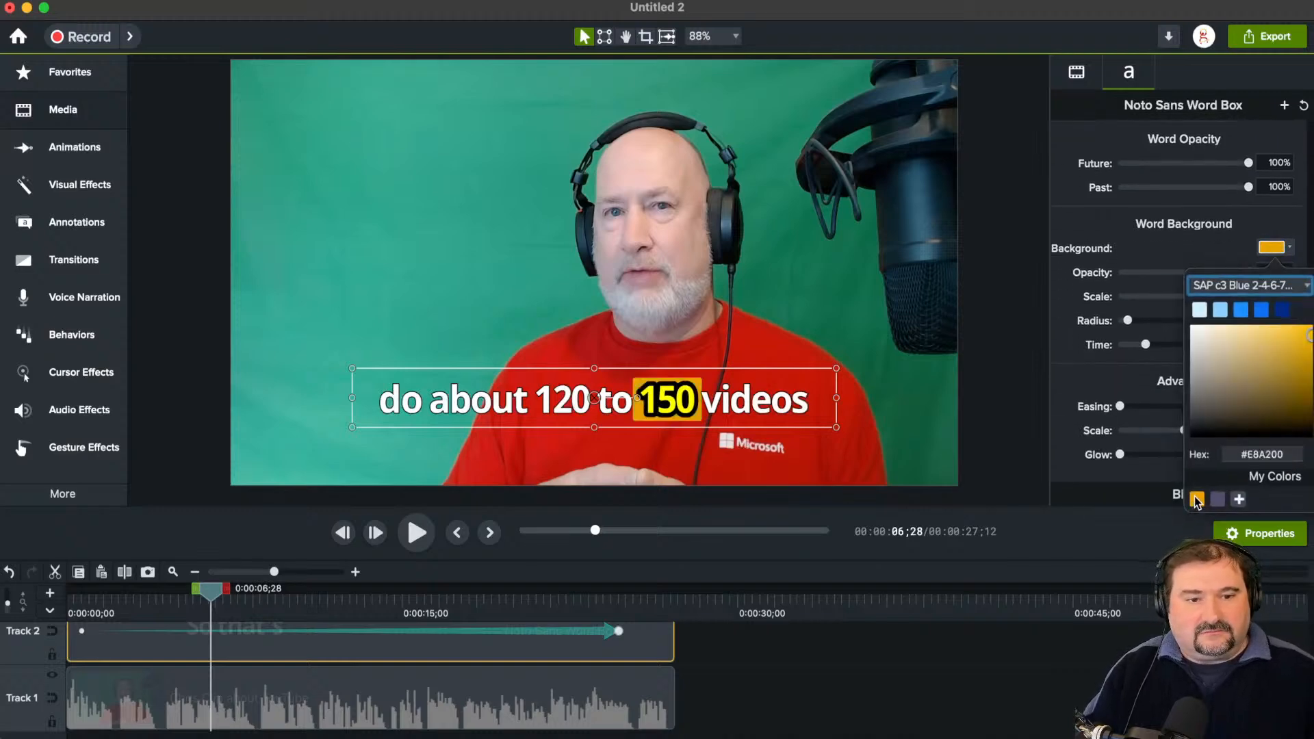
pyautogui.click(1313, 333)
pyautogui.moveTo(1295, 341); pyautogui.dragTo(1311, 435)
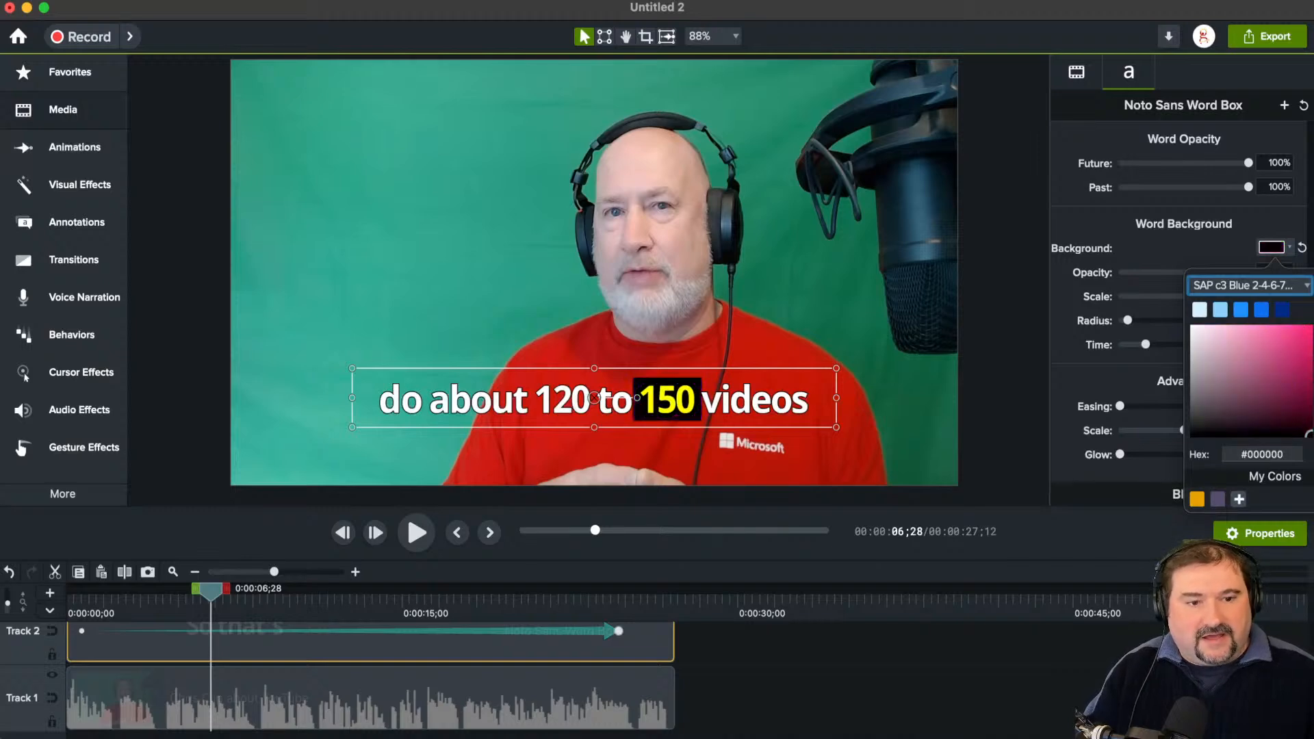
pyautogui.click(1164, 457)
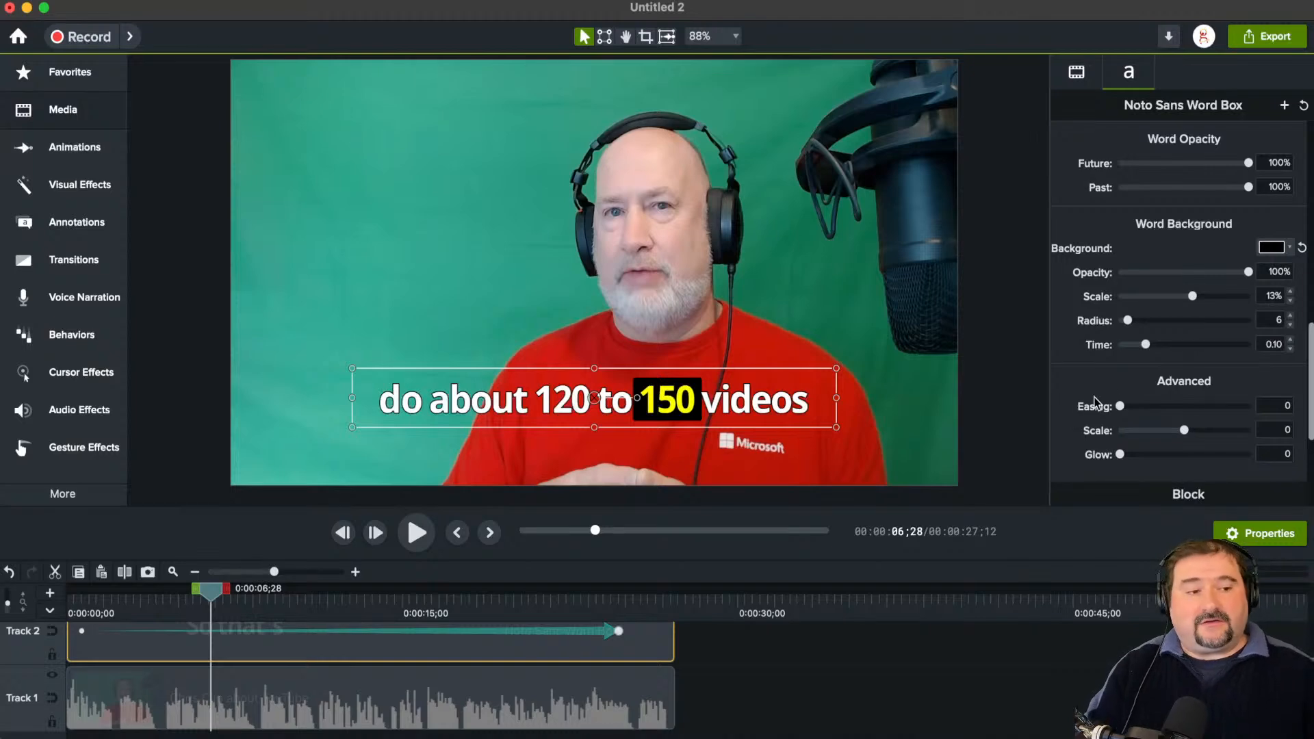
# Step: Set the word background's scale to 25%, radius to 29 and time to 0.00, and preview the caption
pyautogui.moveTo(1193, 296); pyautogui.dragTo(1174, 349)
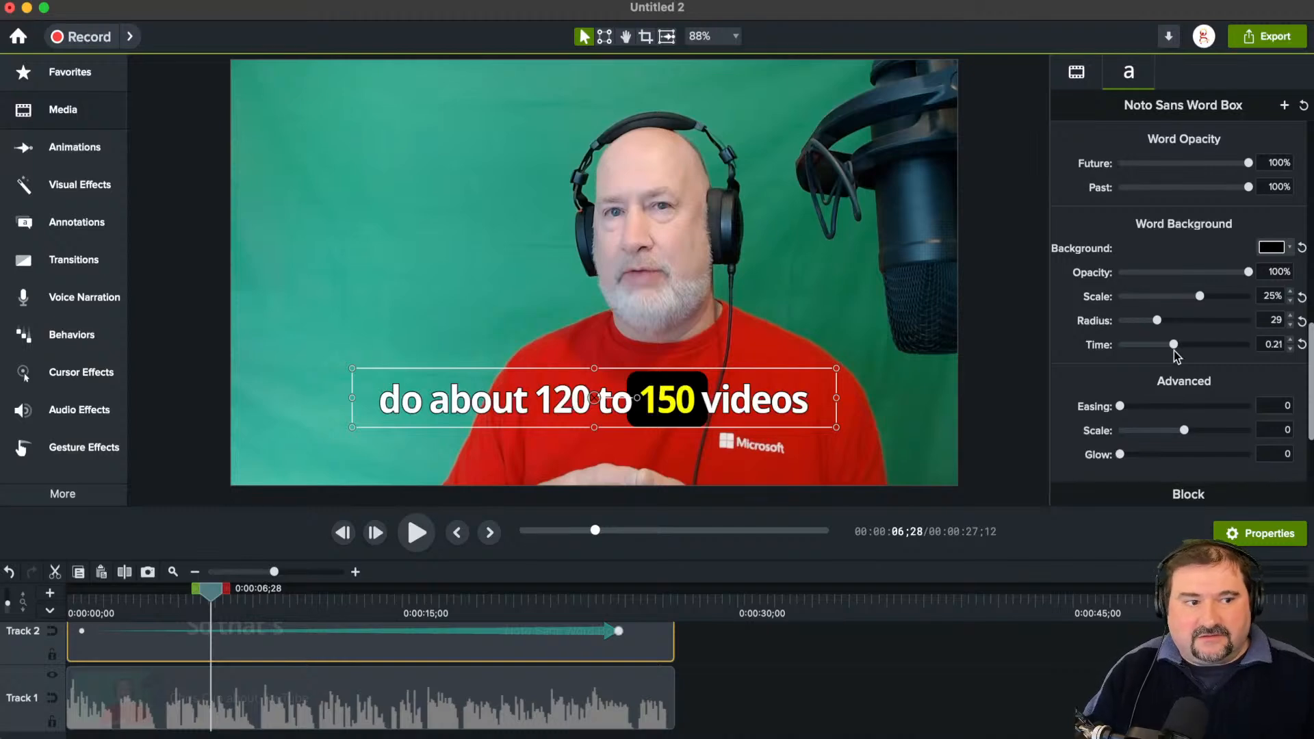
pyautogui.moveTo(1175, 348); pyautogui.dragTo(1140, 349)
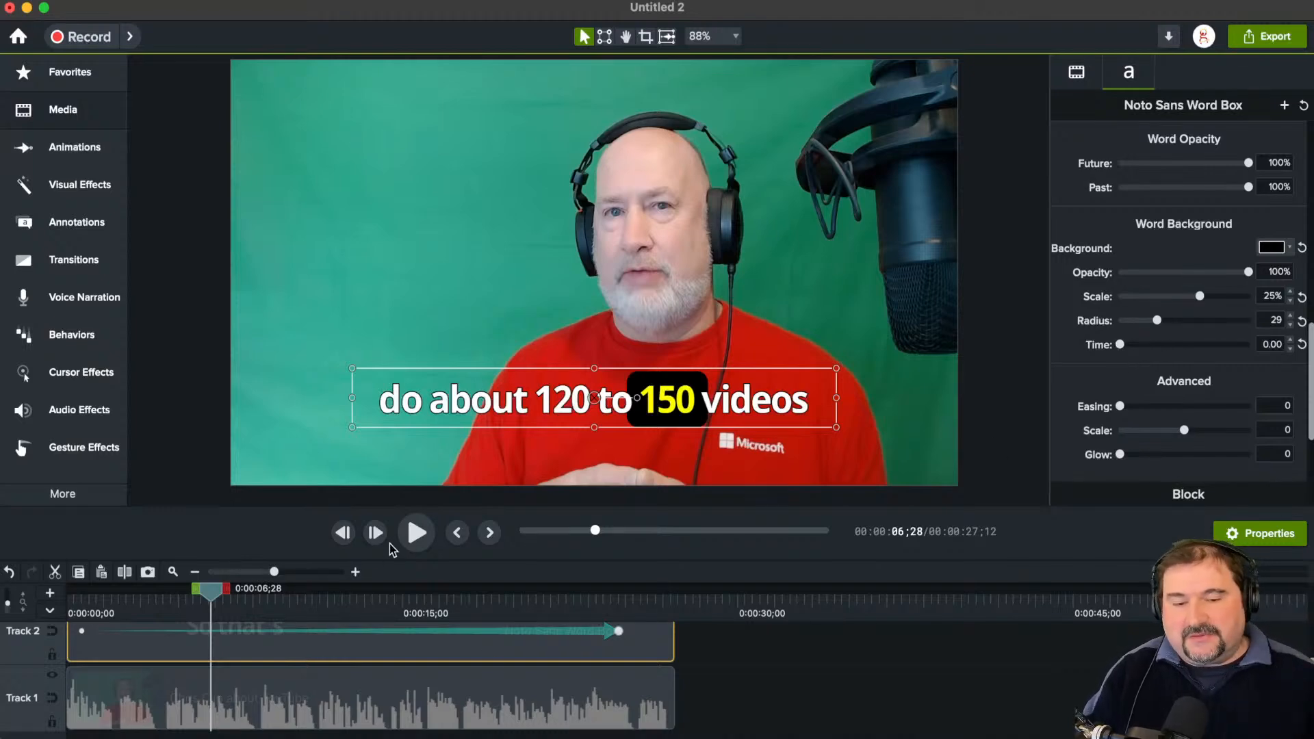
pyautogui.click(415, 535)
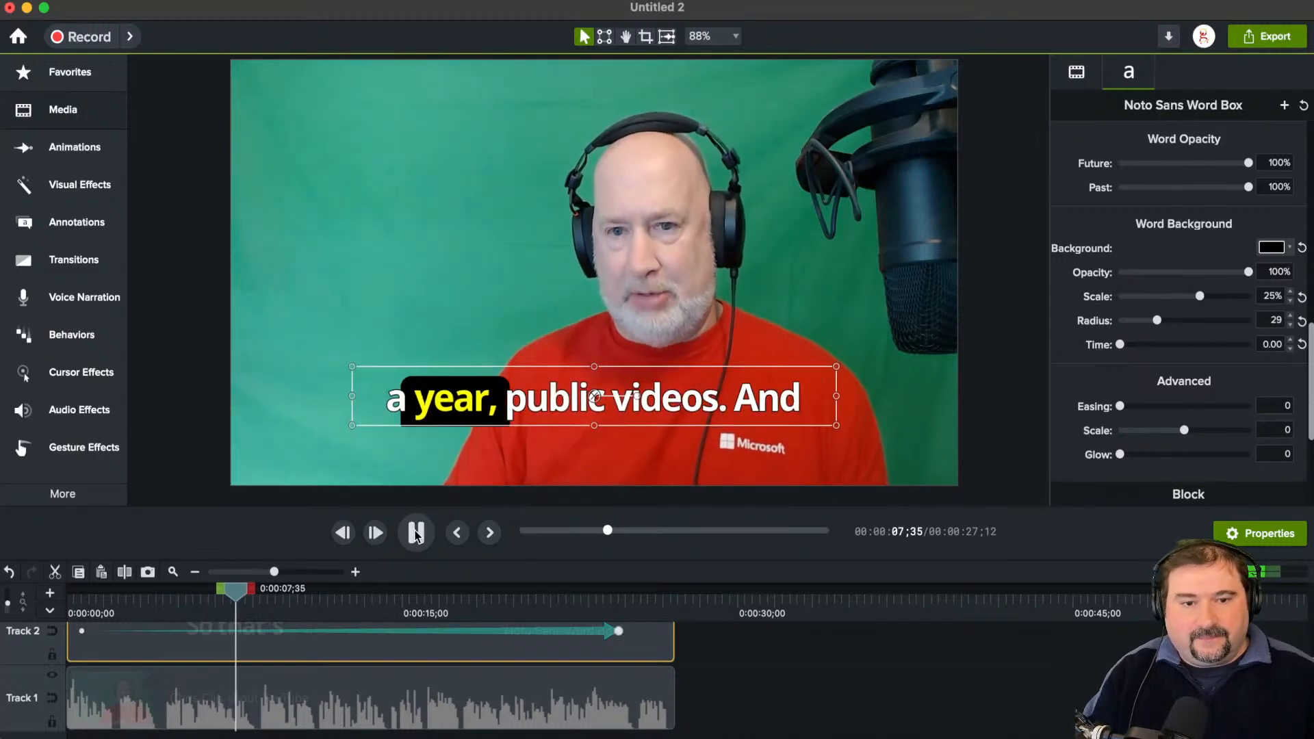
pyautogui.click(416, 534)
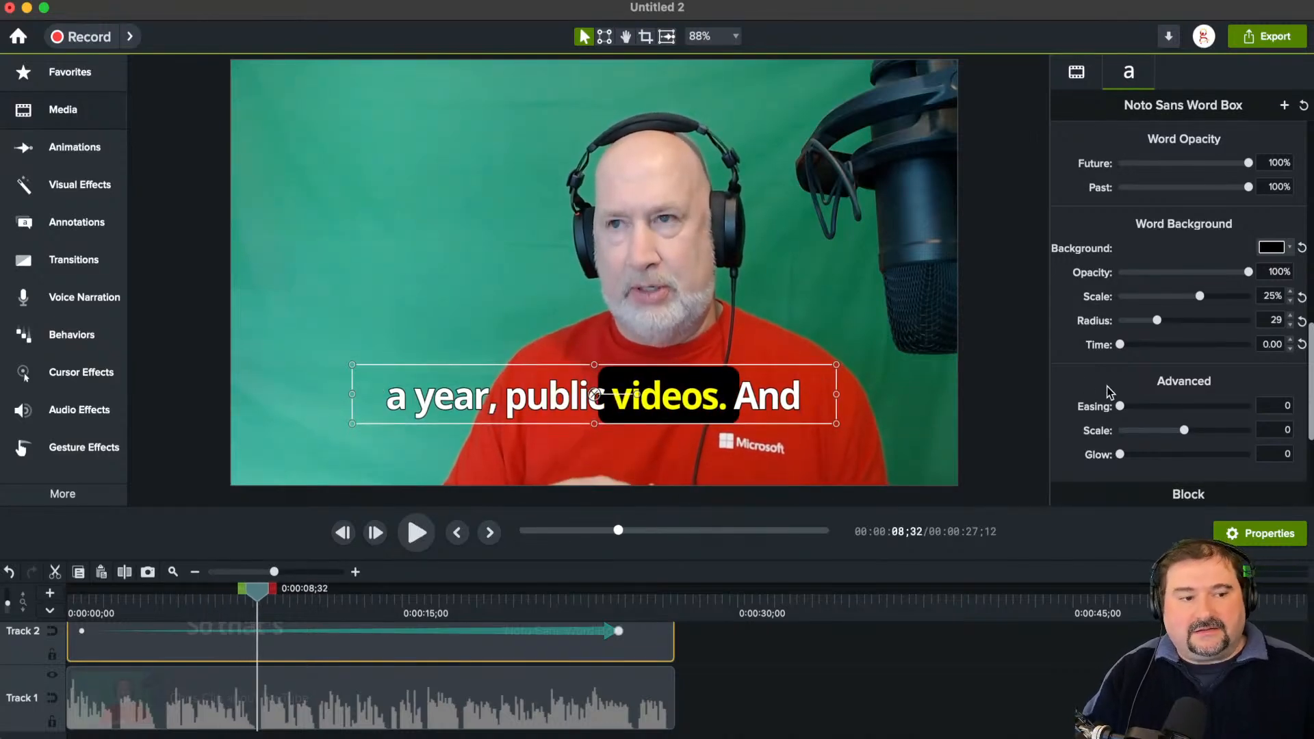
# Step: Set the word background's time to 0.29 and replay the caption from just before "a year, public videos"
pyautogui.moveTo(1117, 347); pyautogui.dragTo(1194, 347)
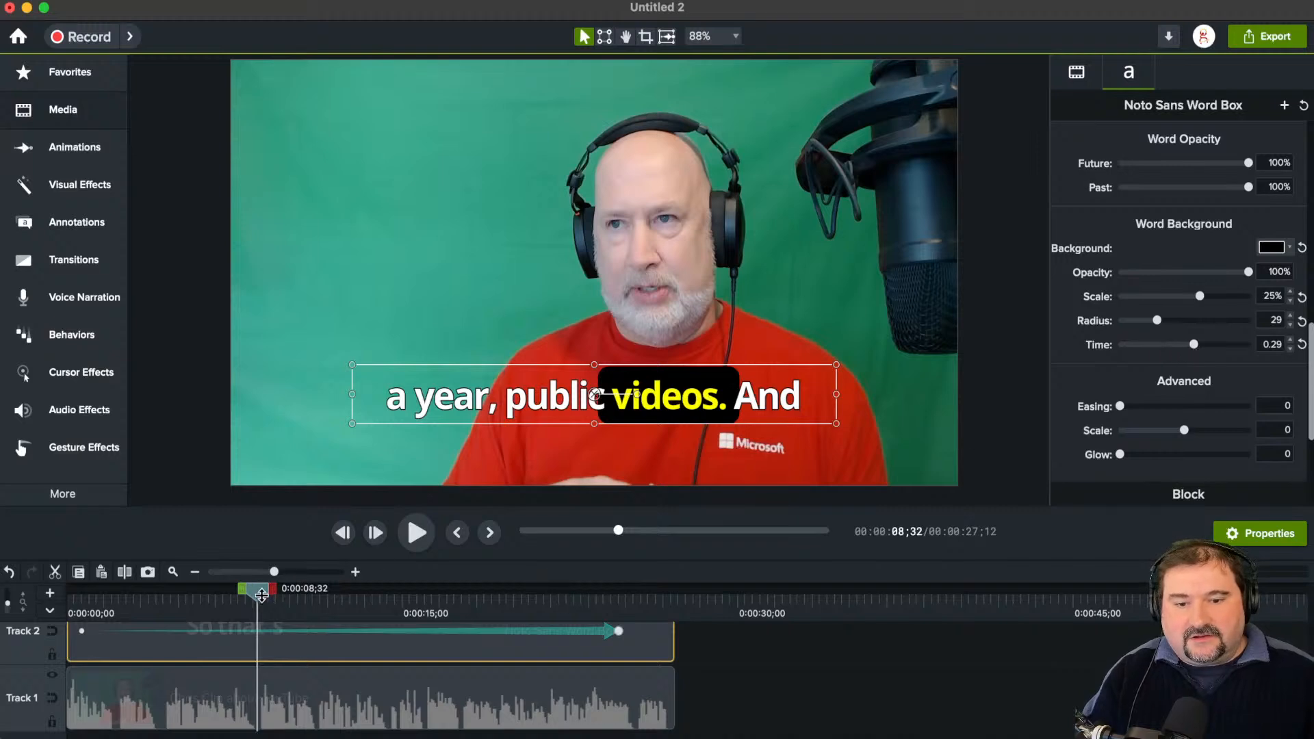
pyautogui.moveTo(261, 595); pyautogui.dragTo(215, 595)
pyautogui.press('space')
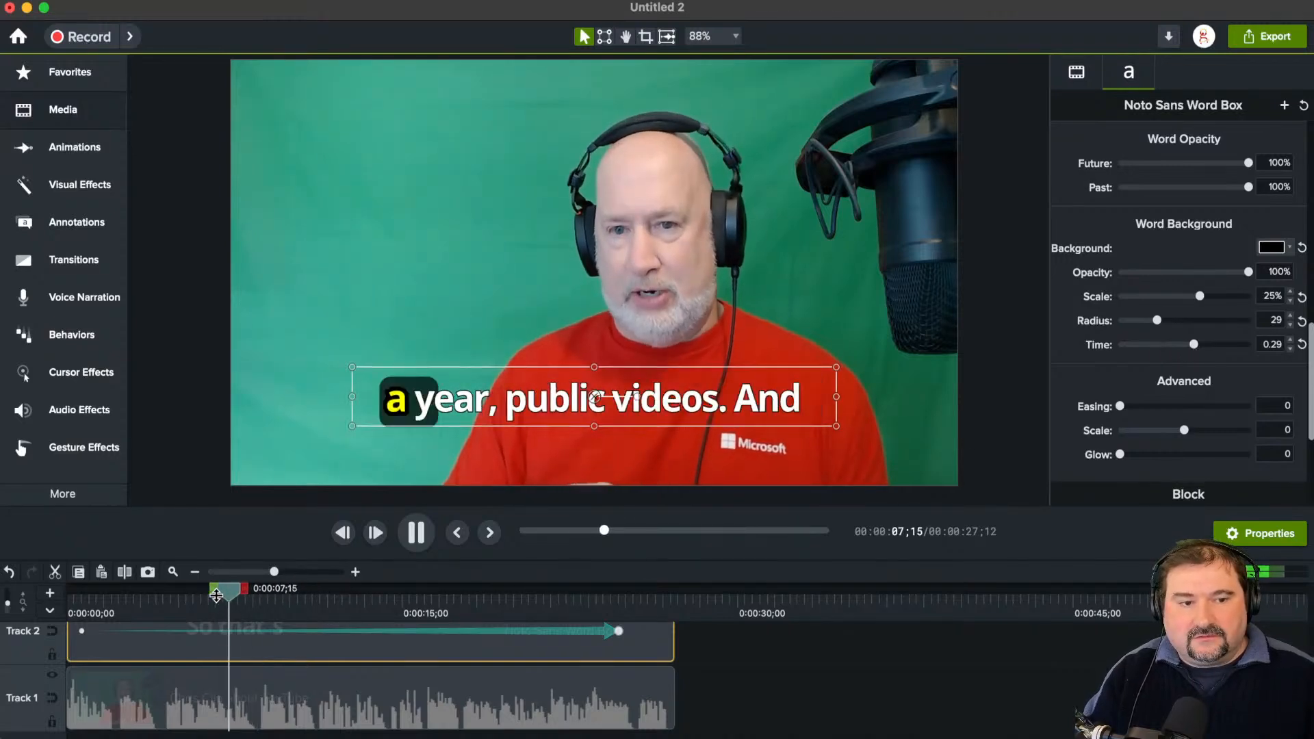
pyautogui.press('space')
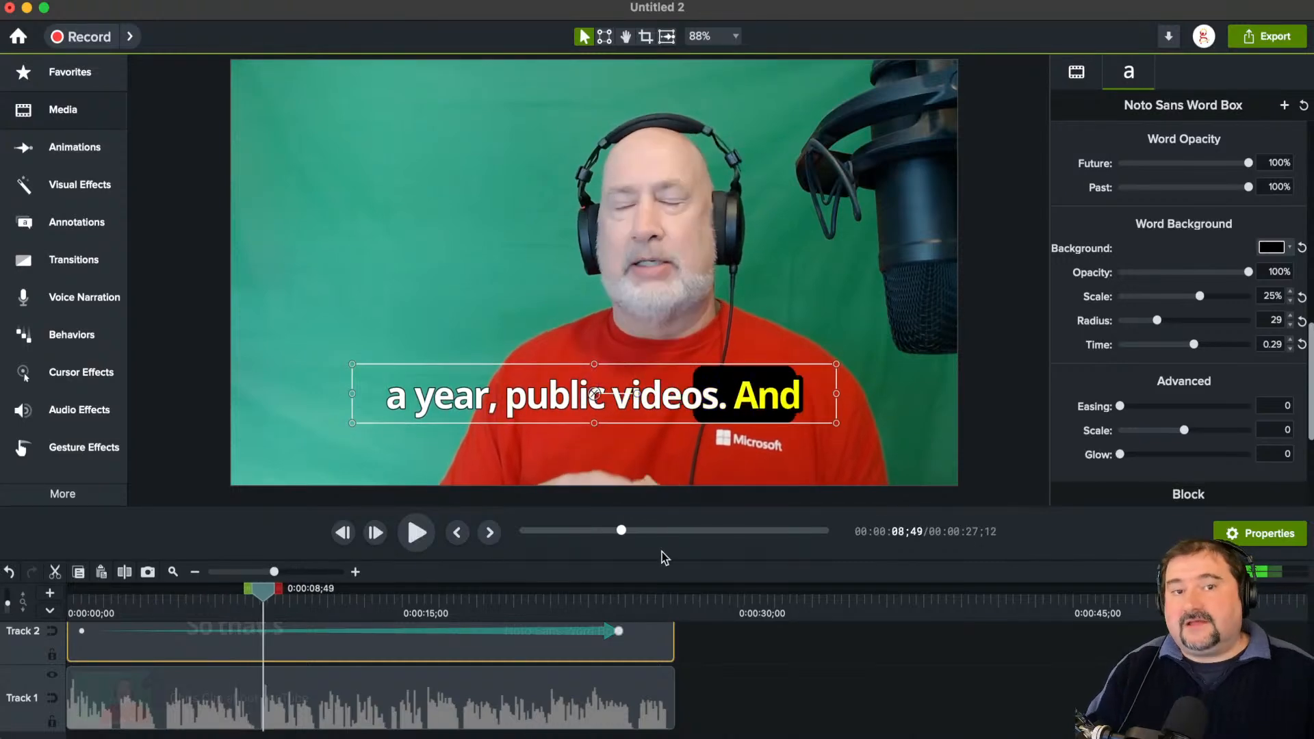
# Step: Set the advanced word scale to 50.0 and the word background opacity to 0%, and preview the enlarged words
pyautogui.scroll(-3, 1165, 384)
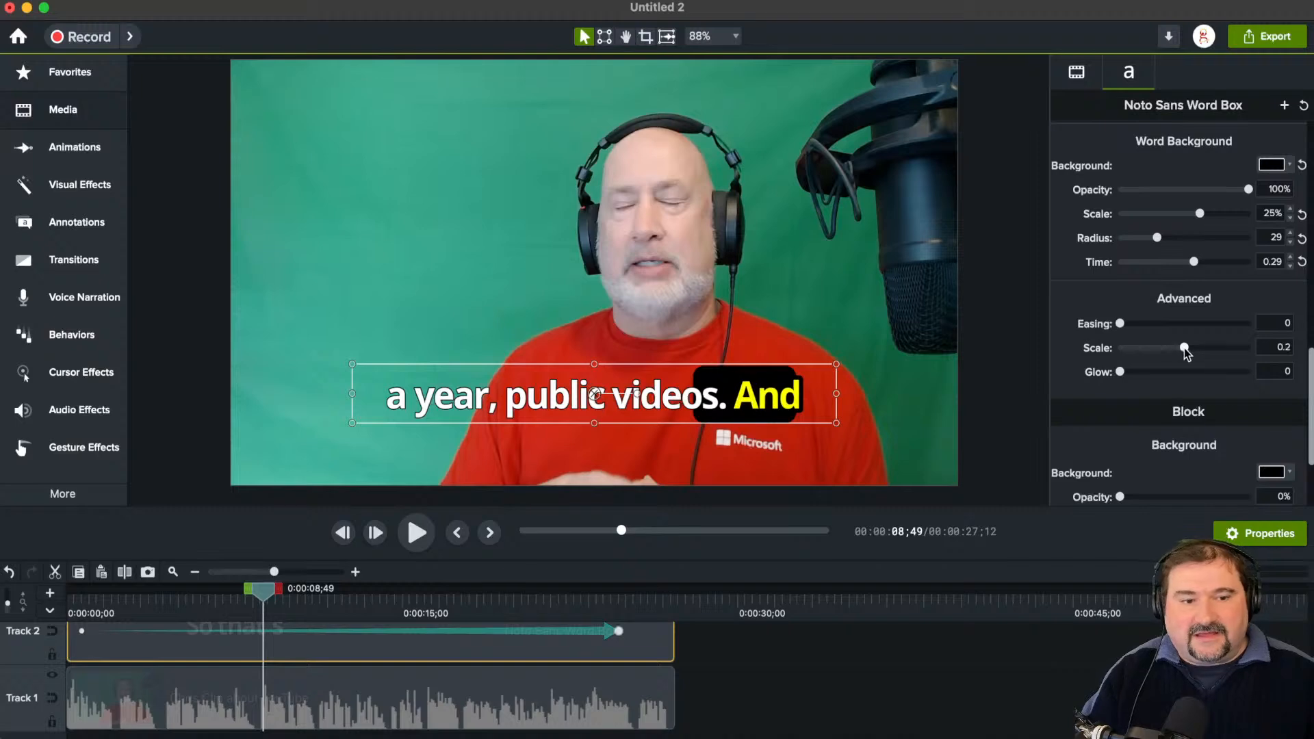
pyautogui.moveTo(1185, 349); pyautogui.dragTo(1259, 364)
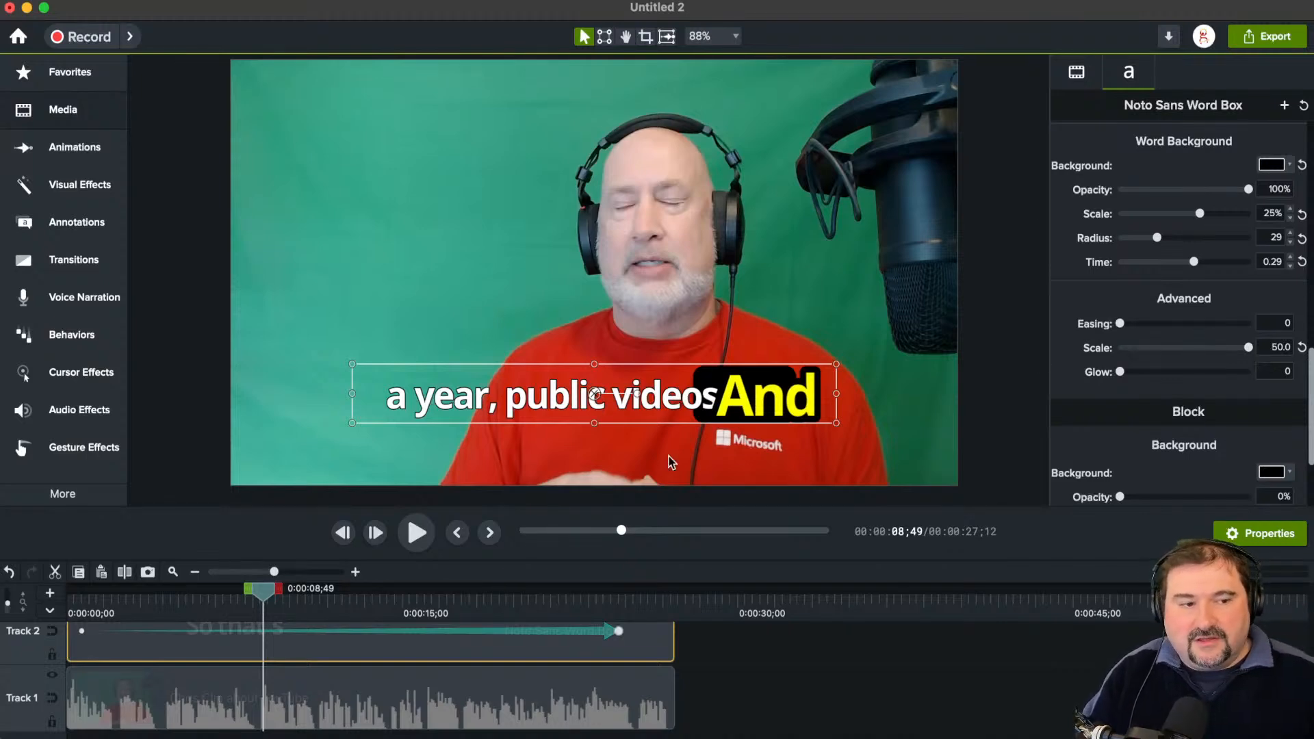
pyautogui.moveTo(1248, 191); pyautogui.dragTo(1085, 195)
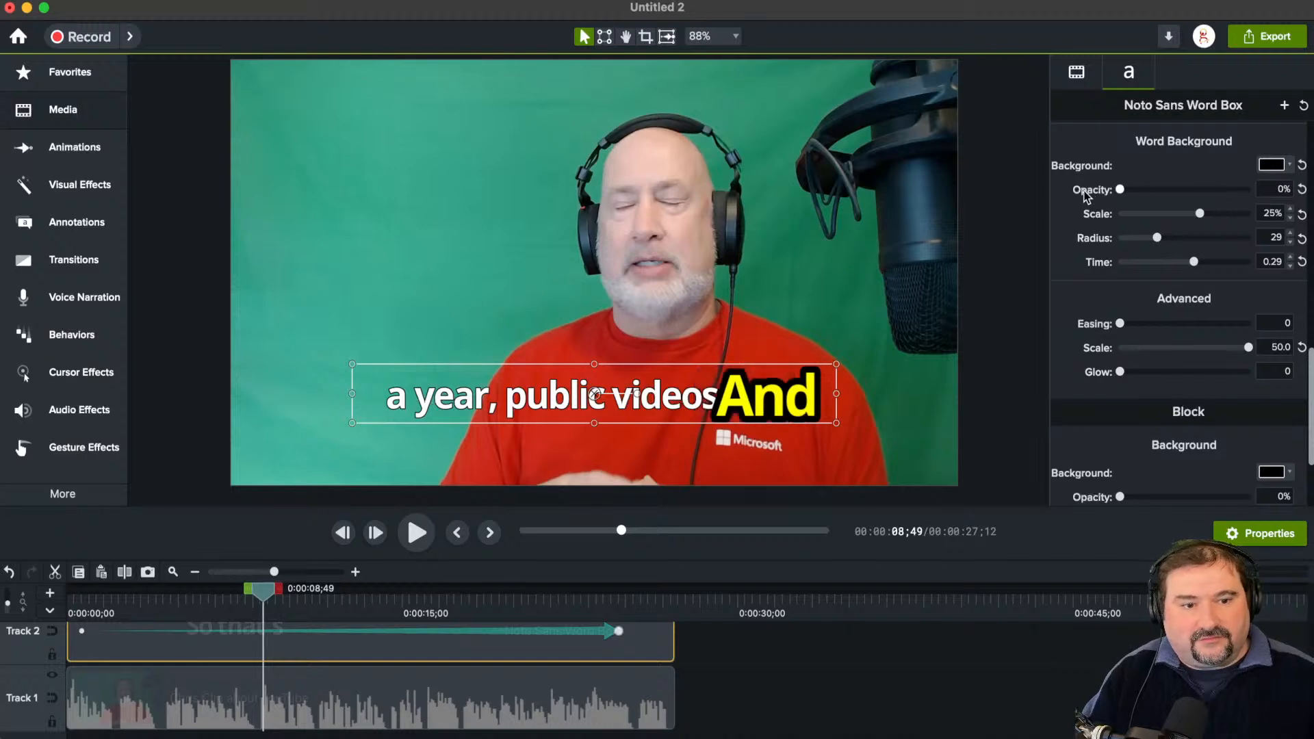
pyautogui.click(417, 534)
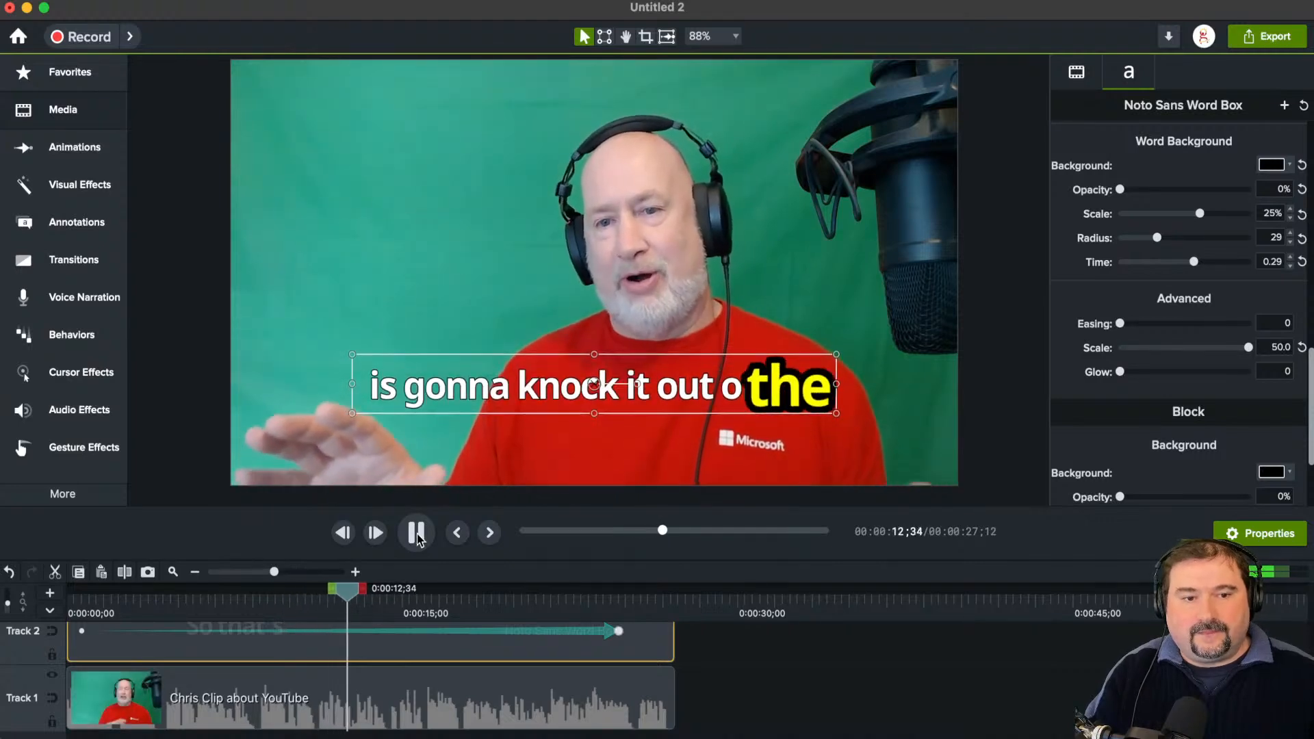
pyautogui.click(416, 534)
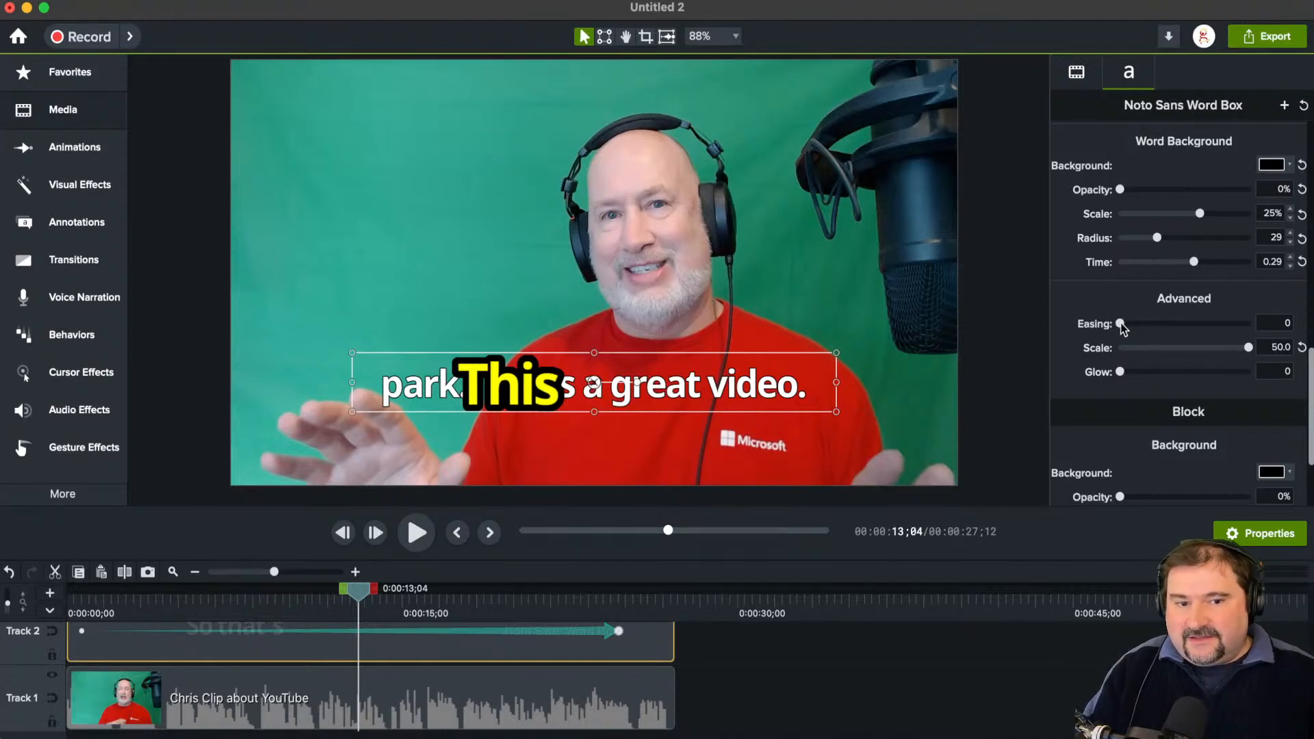
# Step: Set the advanced easing to 0.7 around 0:00:13;33 and scrub back to 0:00:13;24 to check the effect
pyautogui.moveTo(358, 592); pyautogui.dragTo(369, 594)
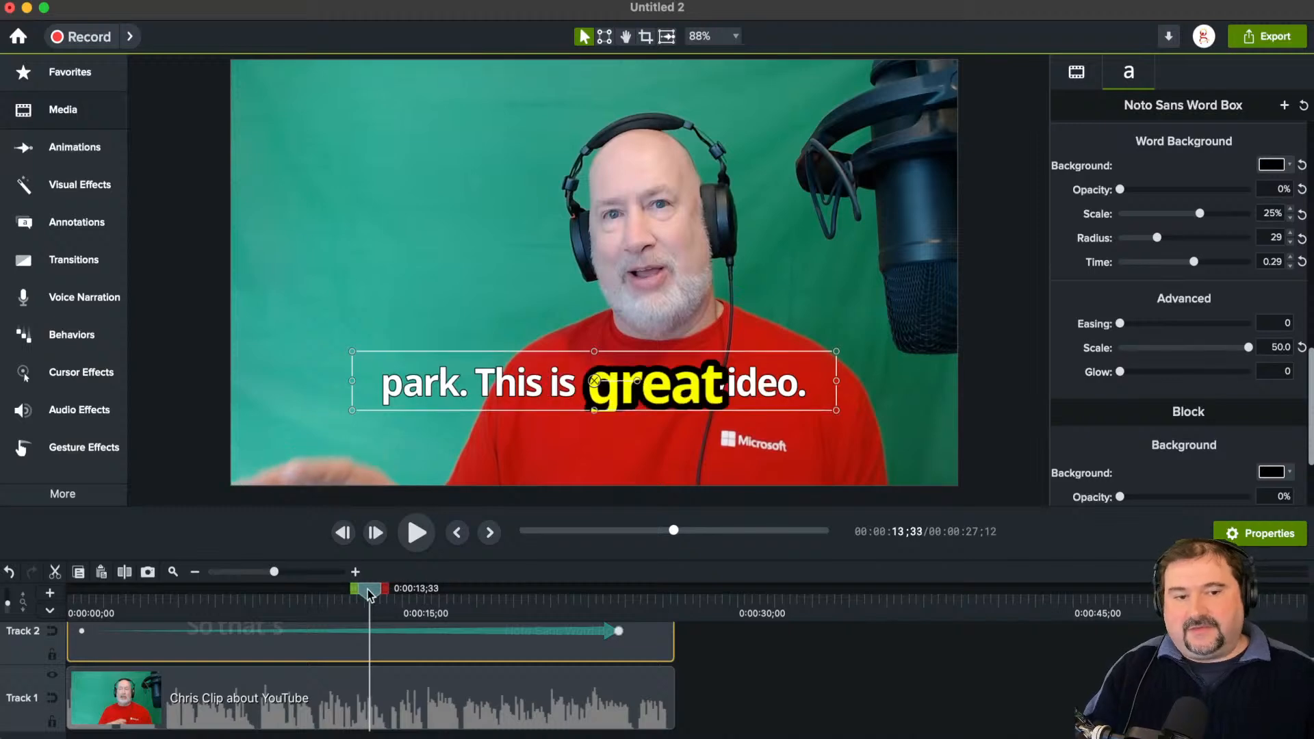
pyautogui.click(1126, 325)
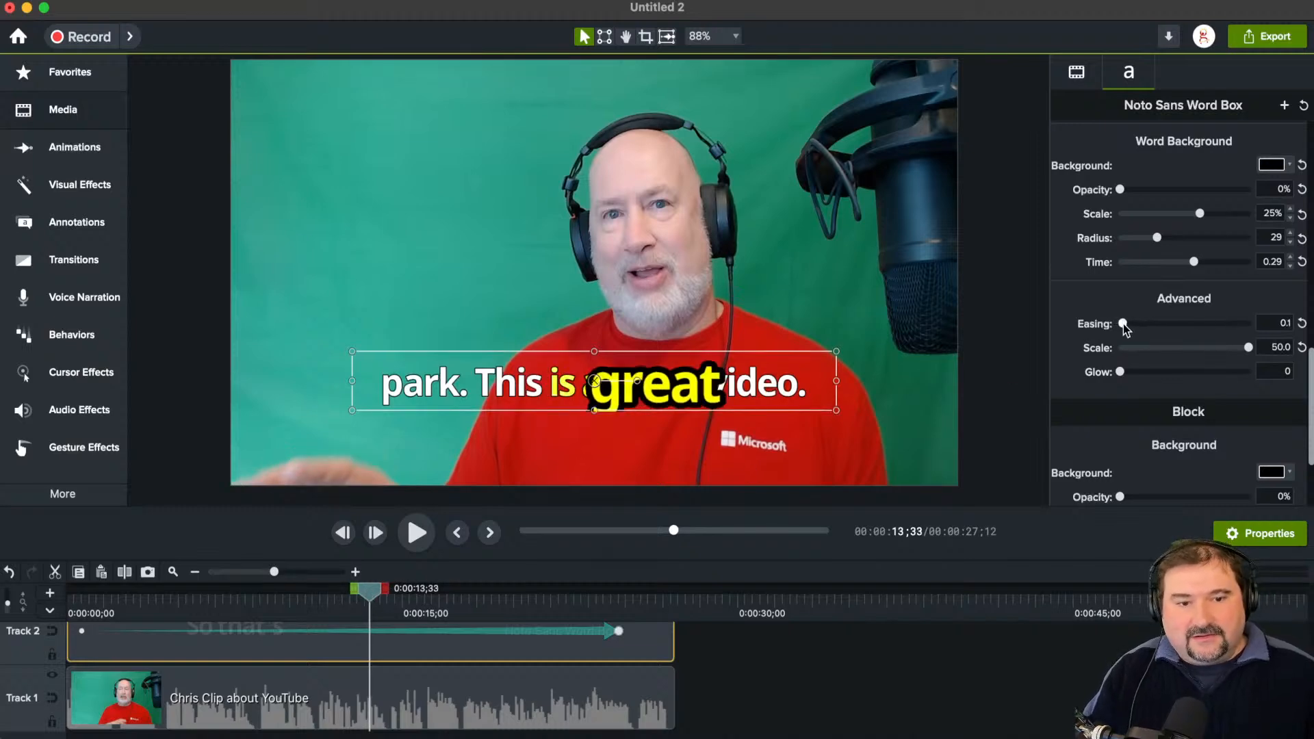
pyautogui.moveTo(1127, 326); pyautogui.dragTo(1132, 329)
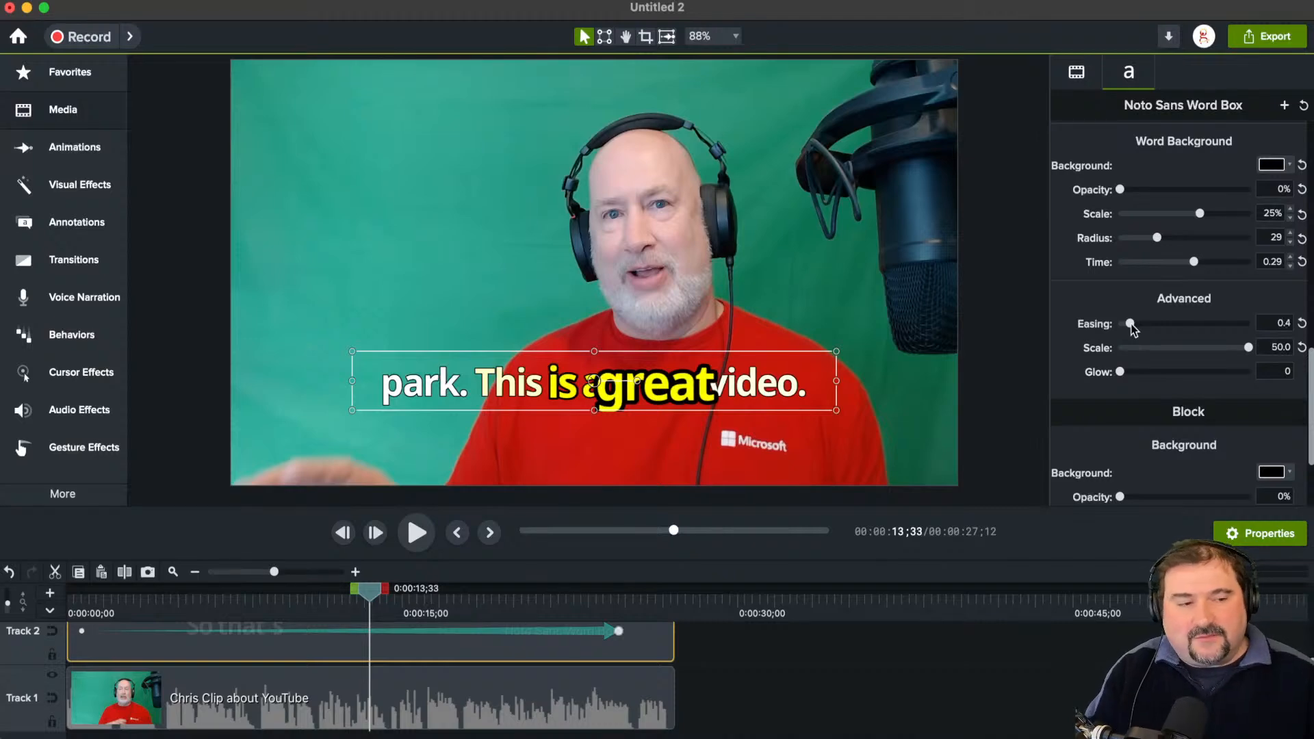
pyautogui.moveTo(1131, 325); pyautogui.dragTo(1140, 325)
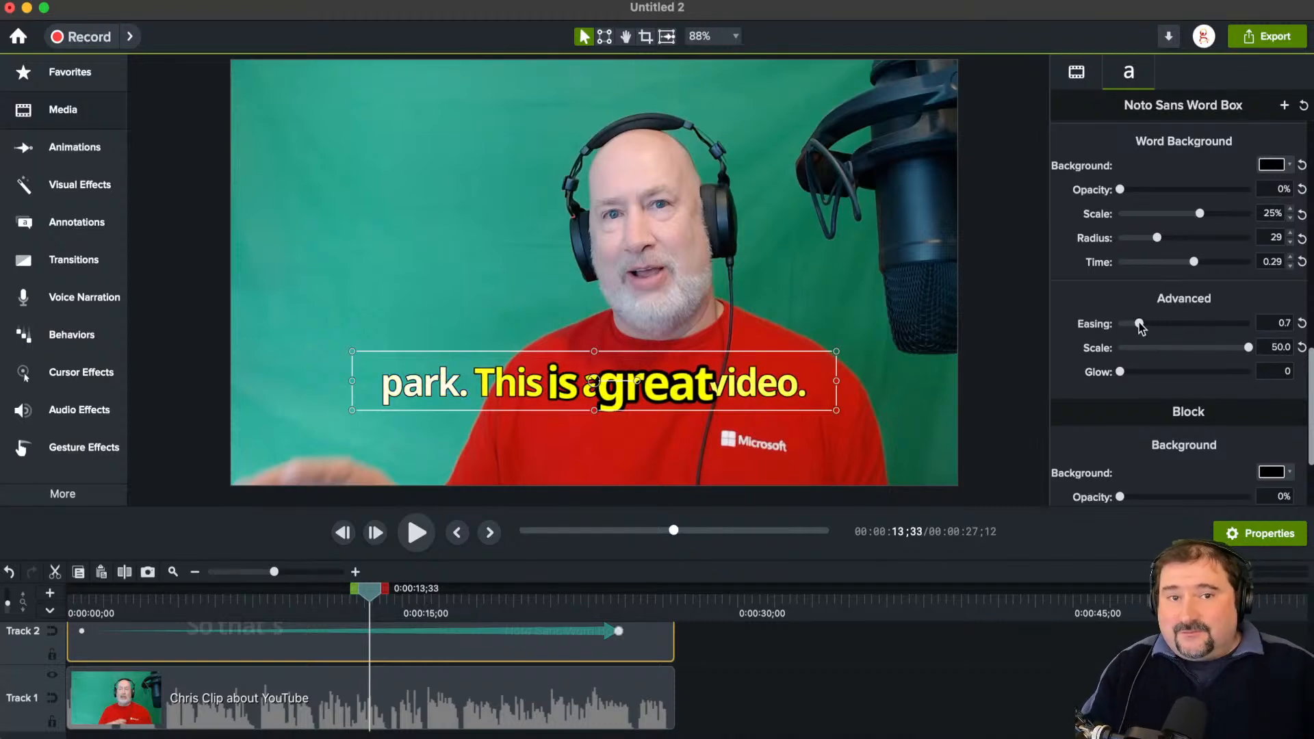
pyautogui.moveTo(370, 590)
pyautogui.mouseDown()
pyautogui.moveTo(264, 593)
pyautogui.moveTo(390, 605)
pyautogui.moveTo(370, 607)
pyautogui.mouseUp()
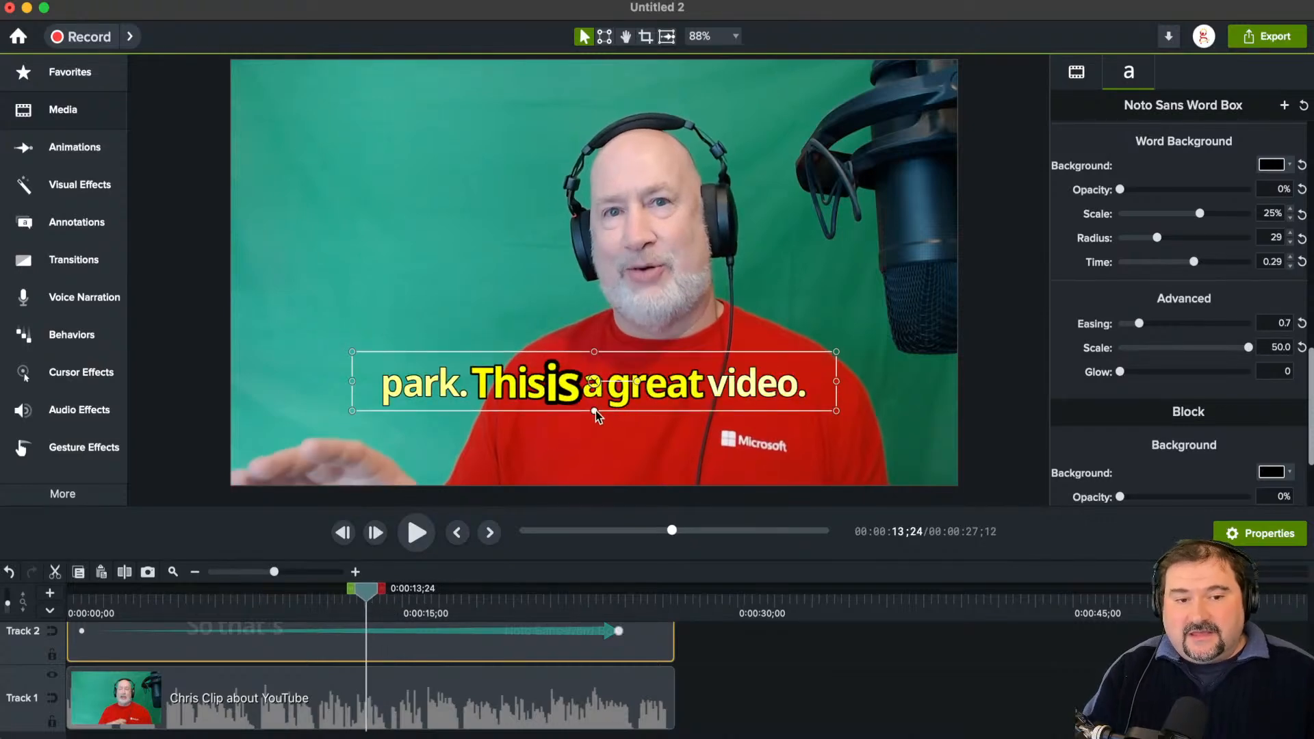
# Step: Resize the caption box to a narrower single-line box, centre it over the red shirt, and check it at 0:00:11;58
pyautogui.moveTo(571, 397); pyautogui.dragTo(595, 484)
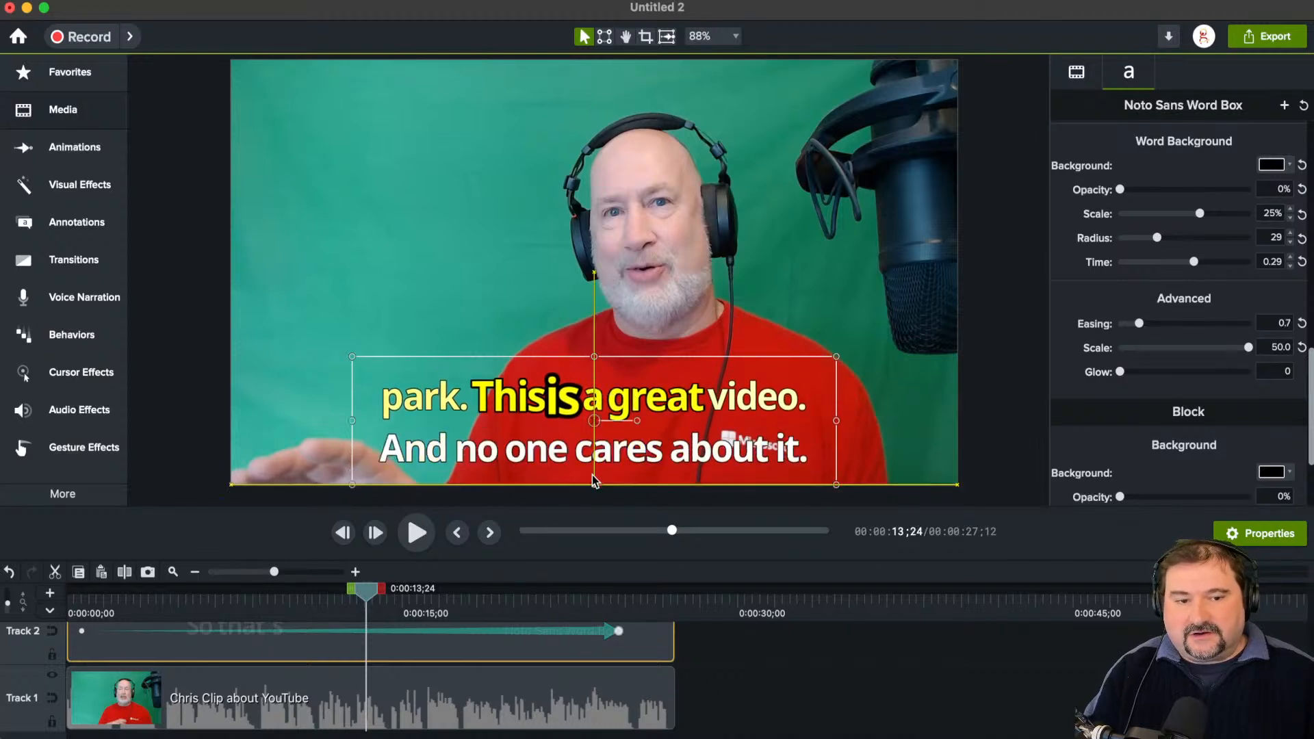
pyautogui.moveTo(602, 413); pyautogui.dragTo(604, 390)
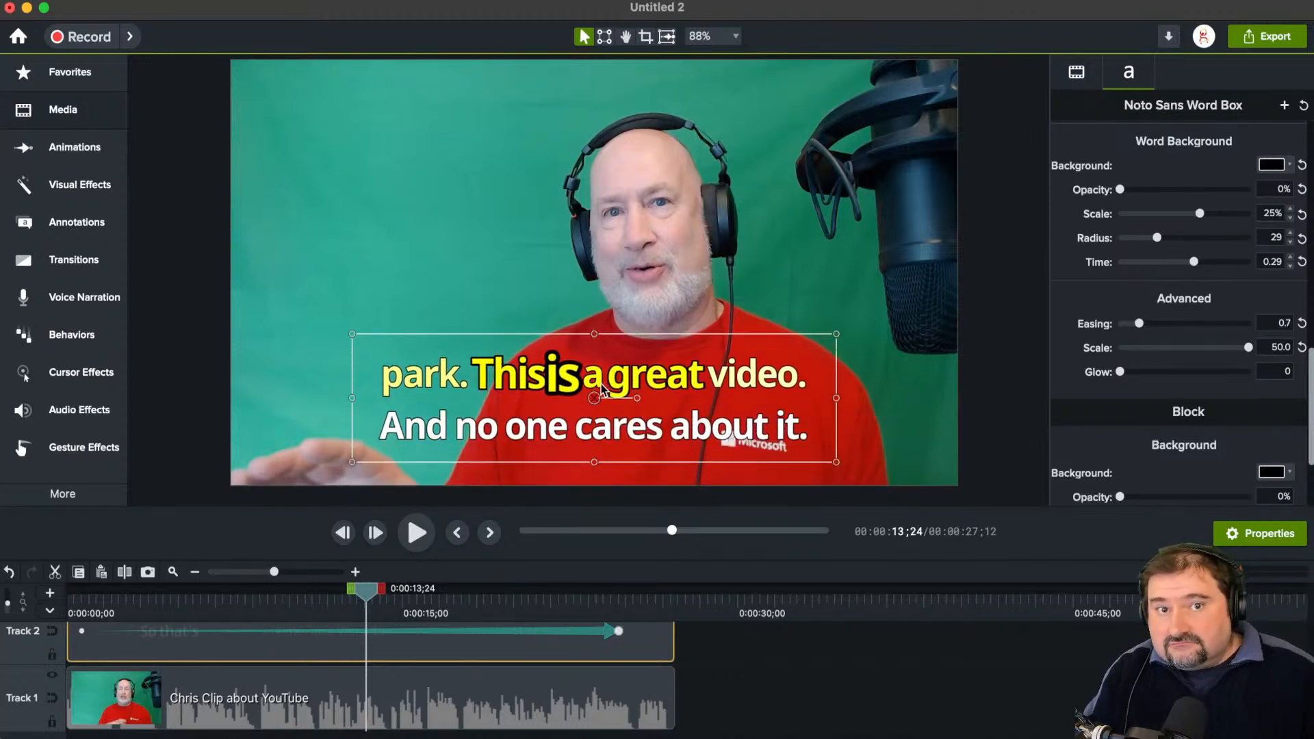
pyautogui.moveTo(352, 409); pyautogui.dragTo(507, 406)
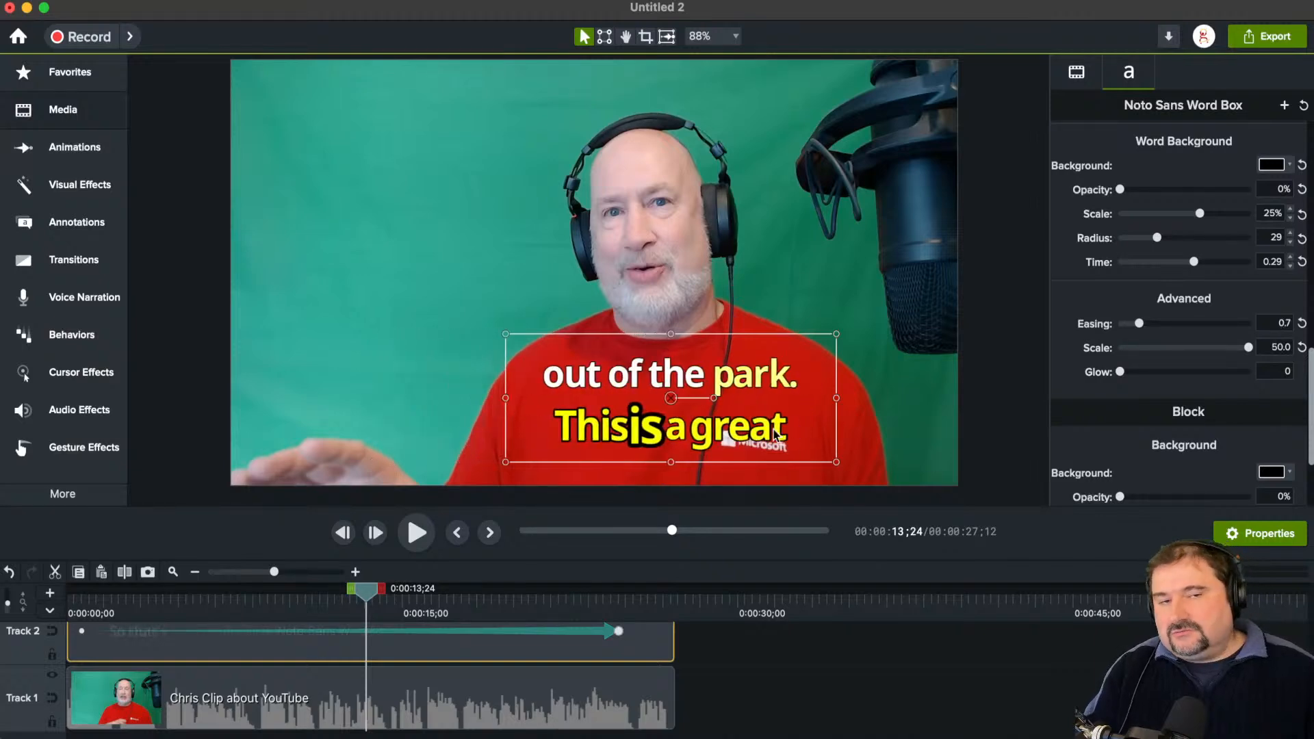
pyautogui.moveTo(669, 464); pyautogui.dragTo(674, 431)
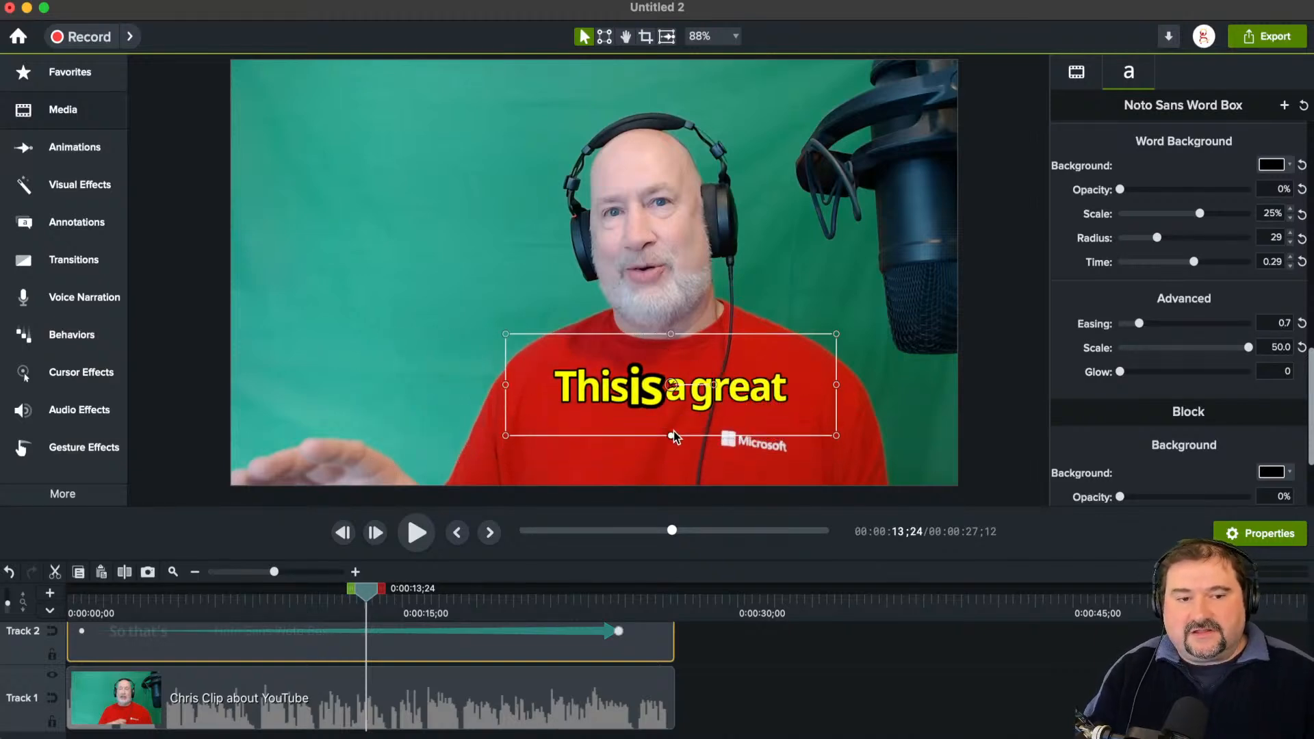
pyautogui.moveTo(630, 380); pyautogui.dragTo(563, 387)
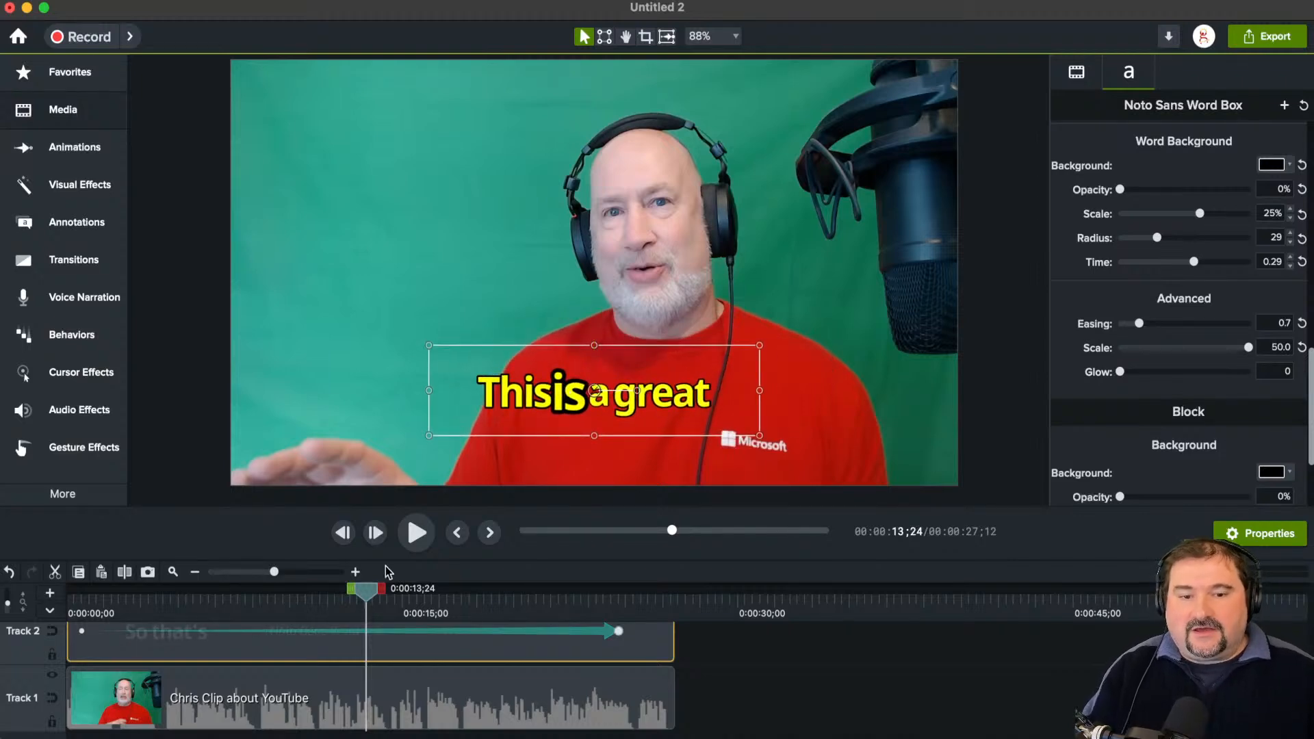
pyautogui.moveTo(367, 594); pyautogui.dragTo(334, 595)
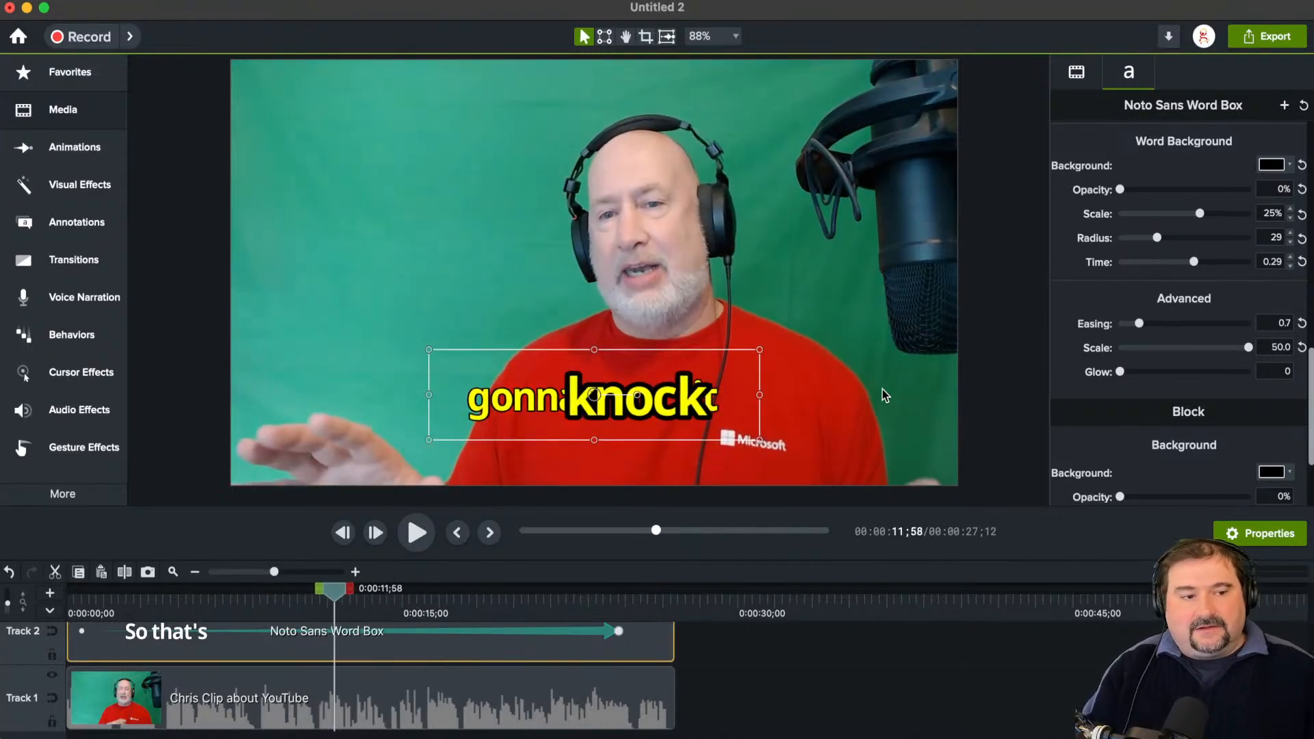
# Step: Set the caption's block background opacity to 99% and its color to the palette's medium blue
pyautogui.scroll(-4, 1148, 383)
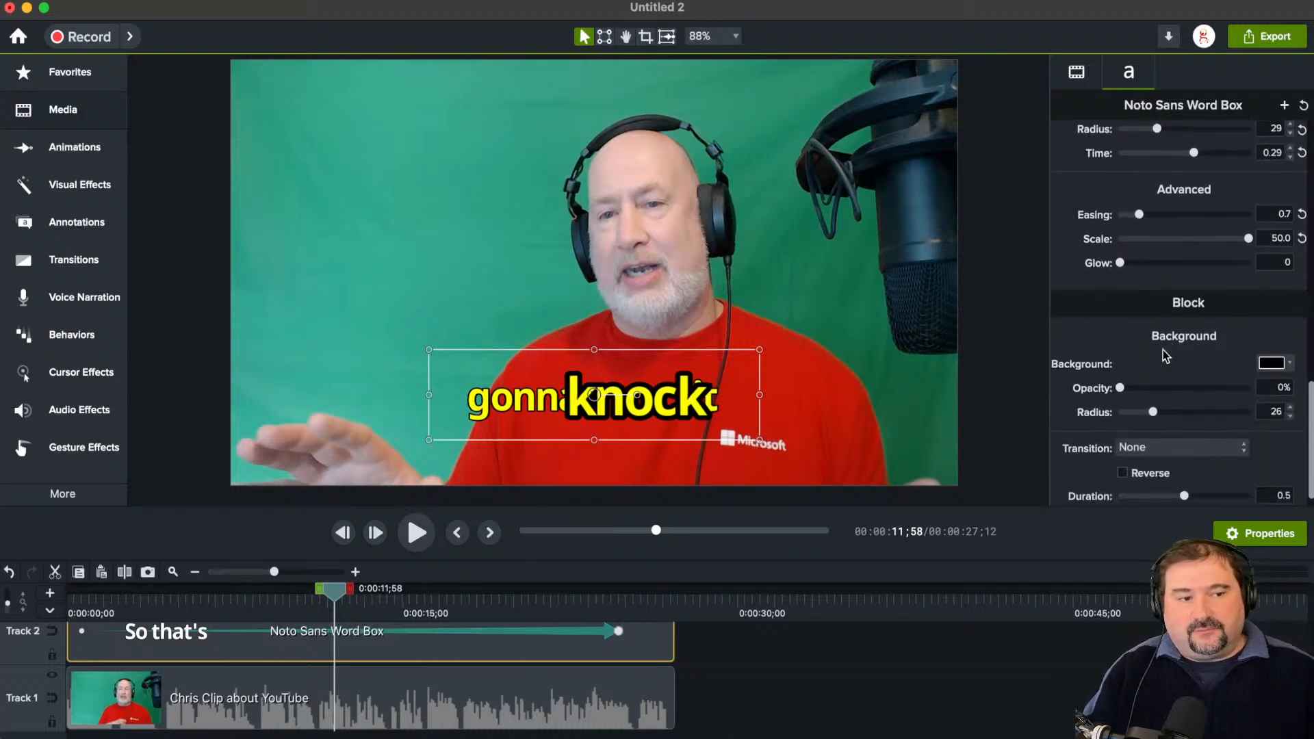
pyautogui.scroll(-1, 1166, 355)
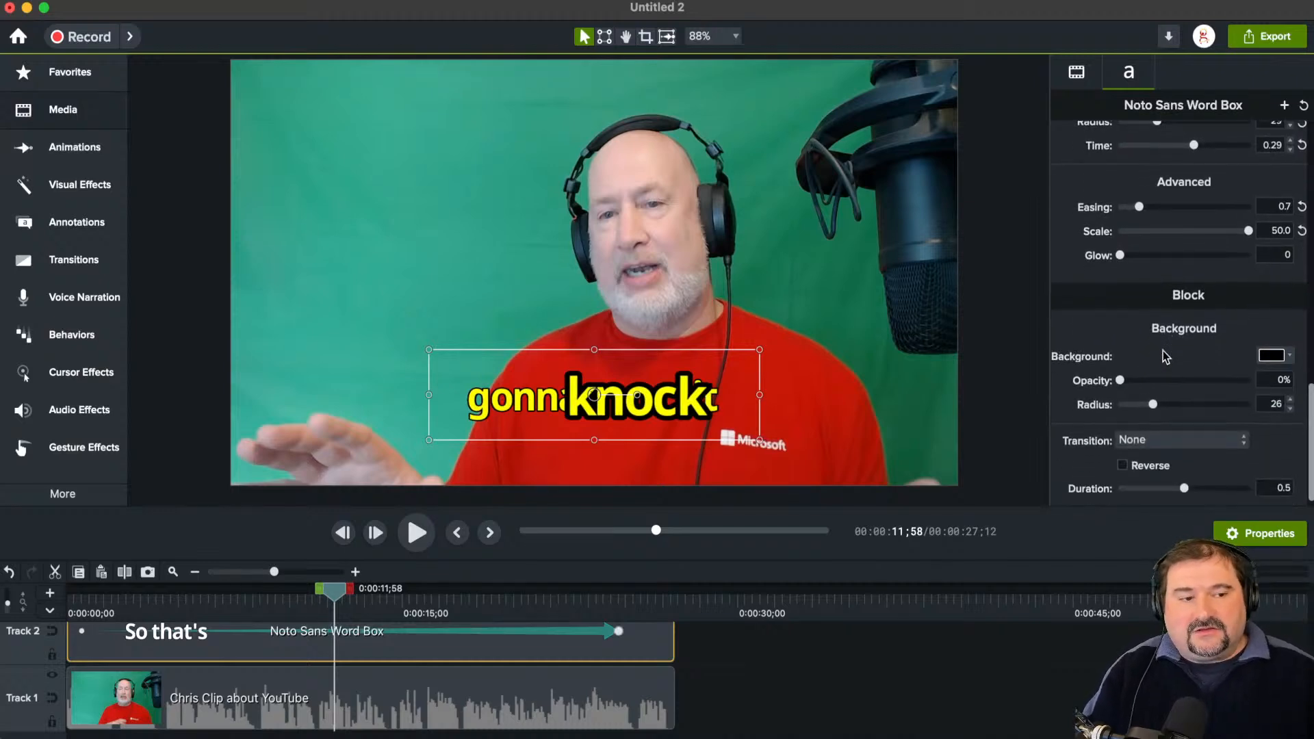
pyautogui.moveTo(1124, 370); pyautogui.dragTo(1247, 371)
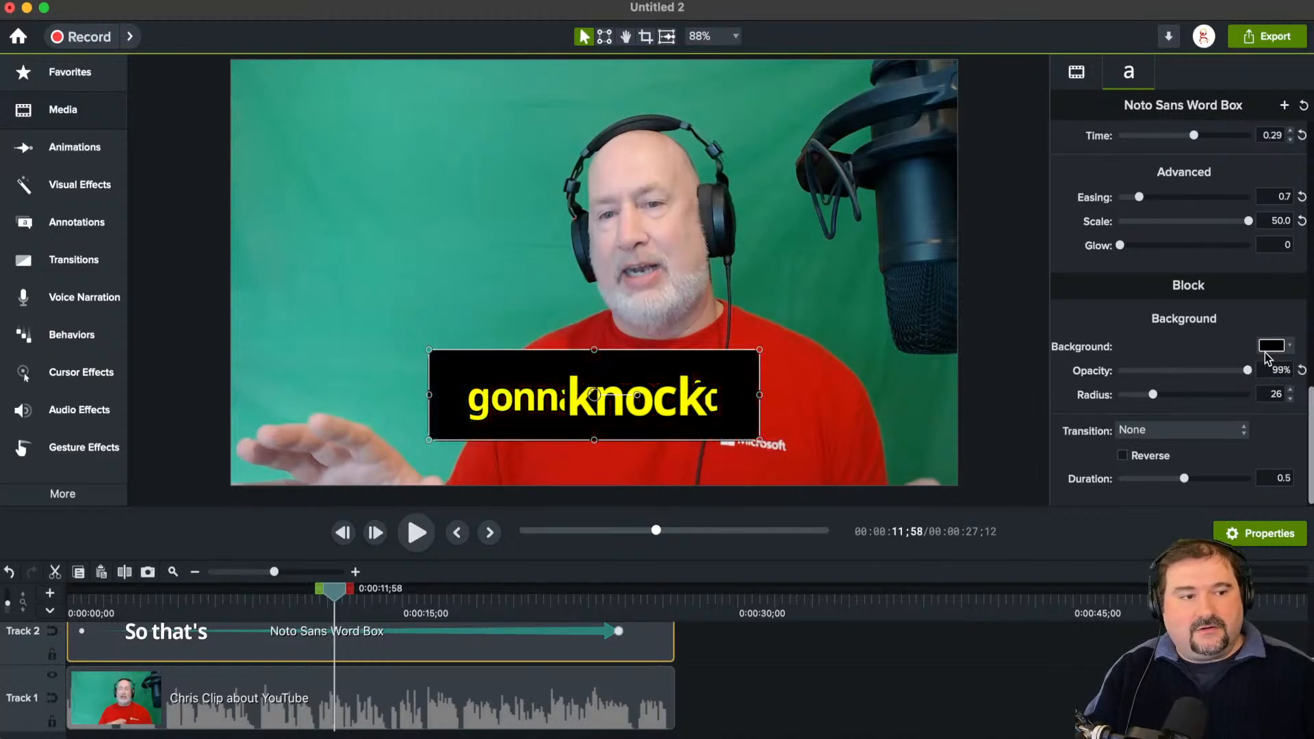
pyautogui.click(1266, 349)
pyautogui.click(1206, 594)
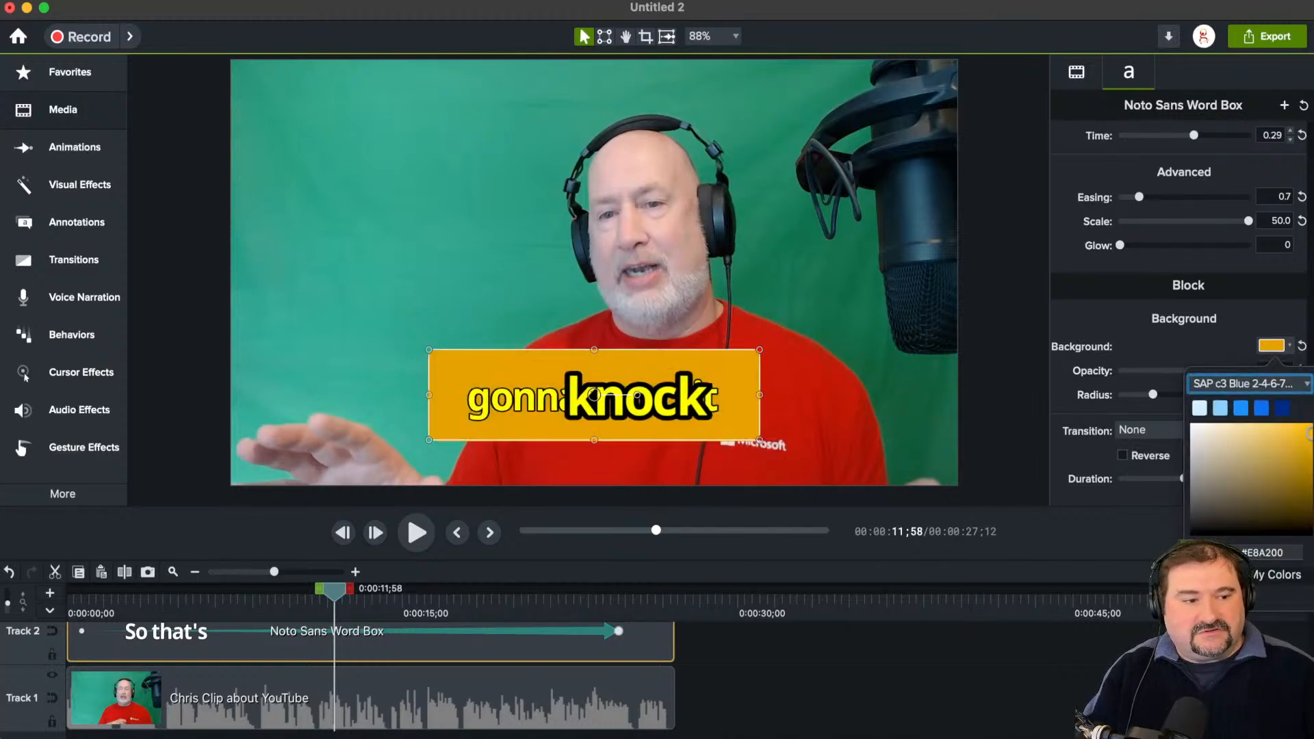
pyautogui.click(1243, 409)
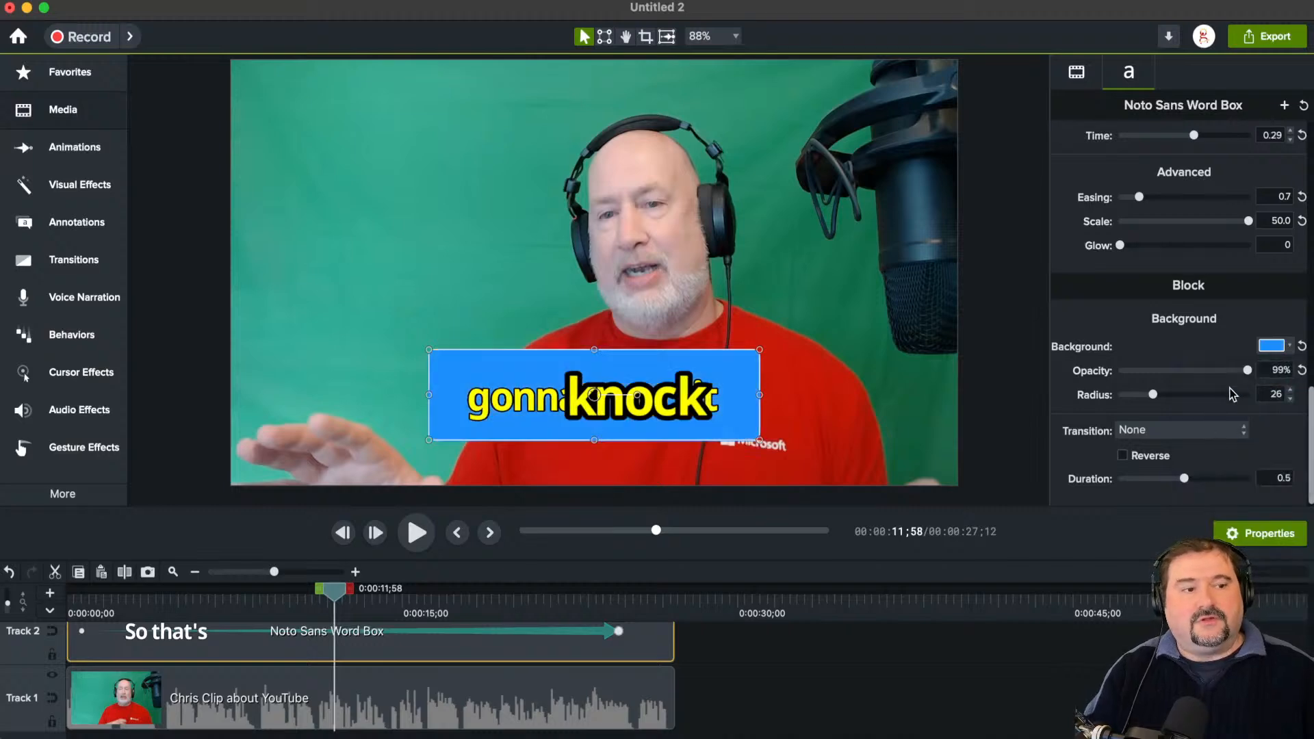
# Step: Set the block background's opacity to 97% and radius to 25, and reduce the caption box's height to fit one line tightly
pyautogui.moveTo(1246, 367)
pyautogui.mouseDown()
pyautogui.moveTo(1206, 371)
pyautogui.moveTo(1243, 374)
pyautogui.mouseUp()
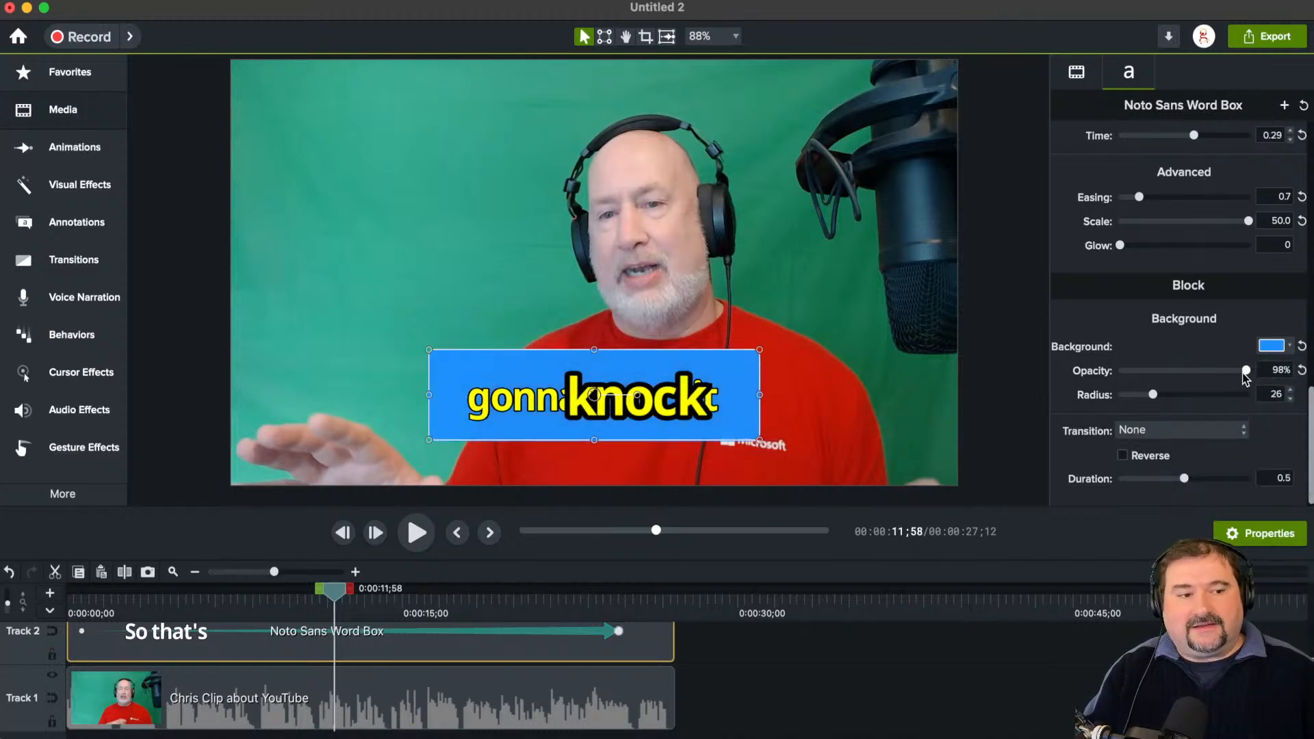
pyautogui.moveTo(1152, 395)
pyautogui.mouseDown()
pyautogui.moveTo(1265, 410)
pyautogui.moveTo(1158, 414)
pyautogui.mouseUp()
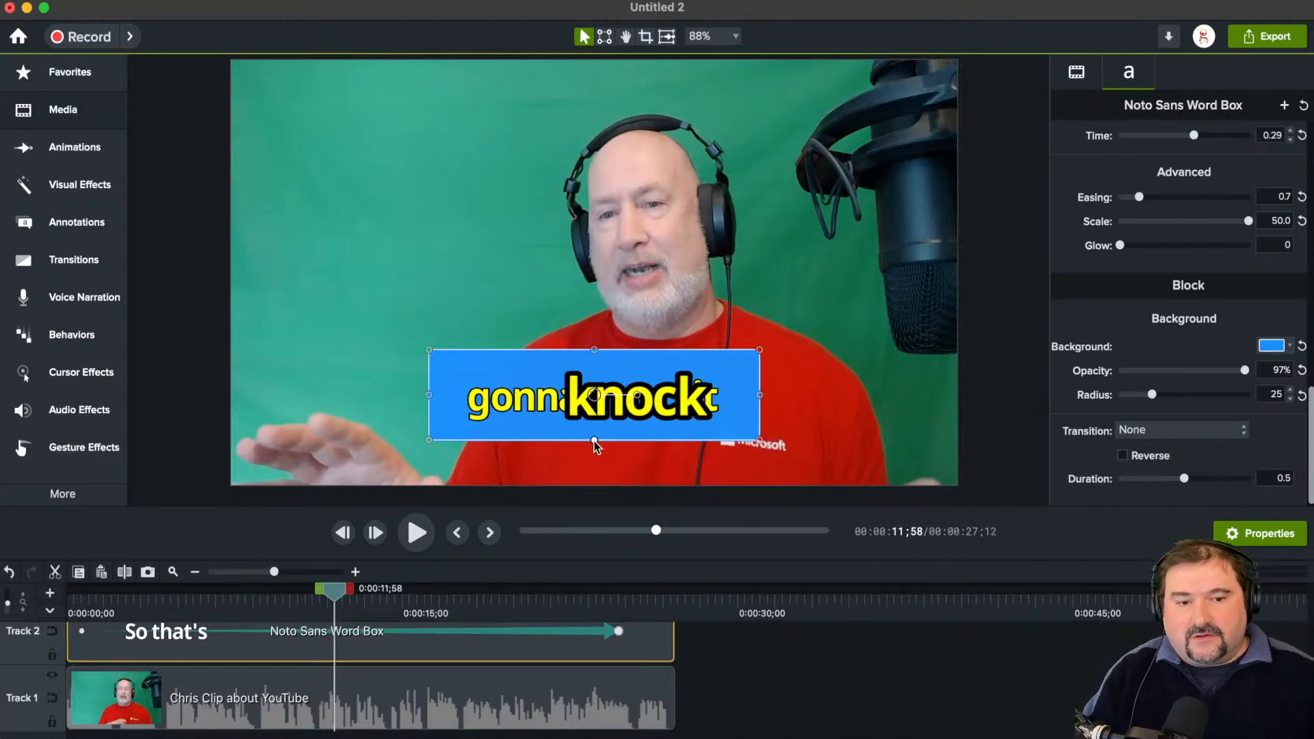
pyautogui.moveTo(594, 441); pyautogui.dragTo(594, 417)
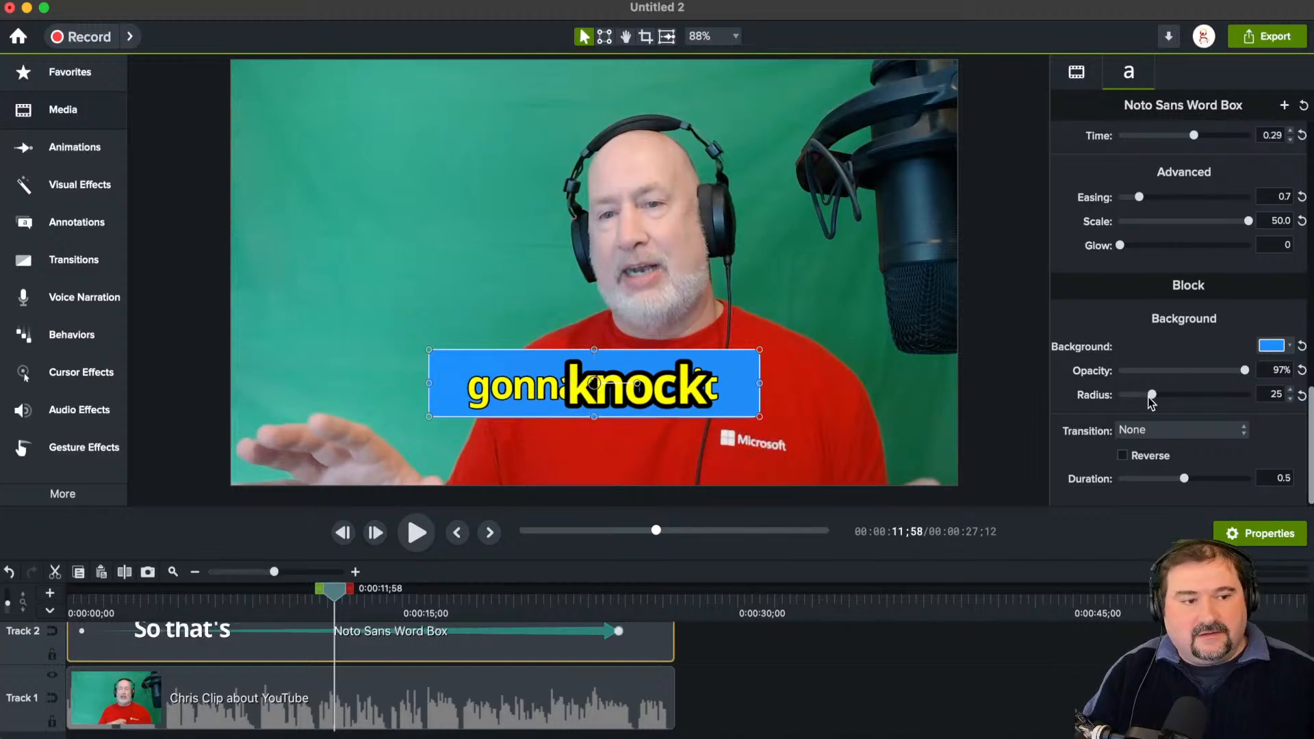
# Step: Set the caption block's transition to Sliding Bars and scrub to 0:00:16;26 to preview it
pyautogui.click(1149, 430)
pyautogui.moveTo(1144, 494)
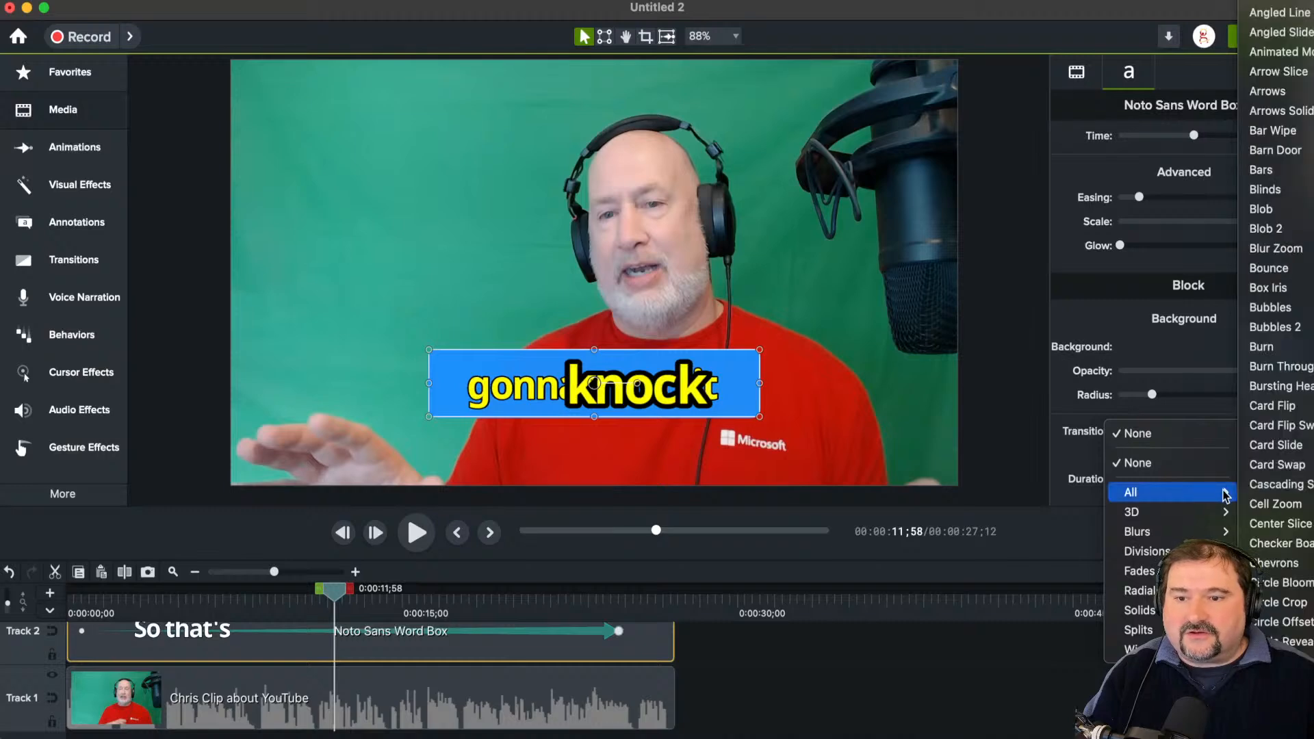
pyautogui.scroll(-15, 1273, 479)
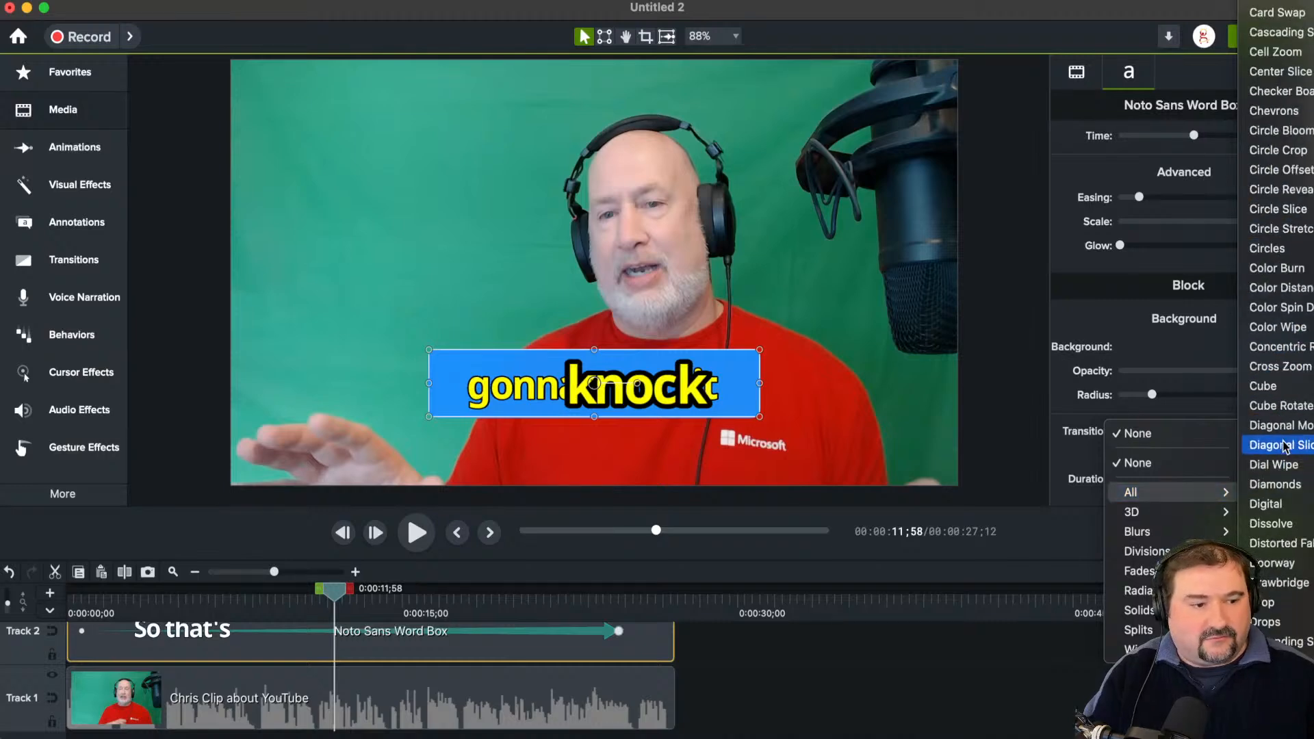
pyautogui.scroll(-10, 1277, 480)
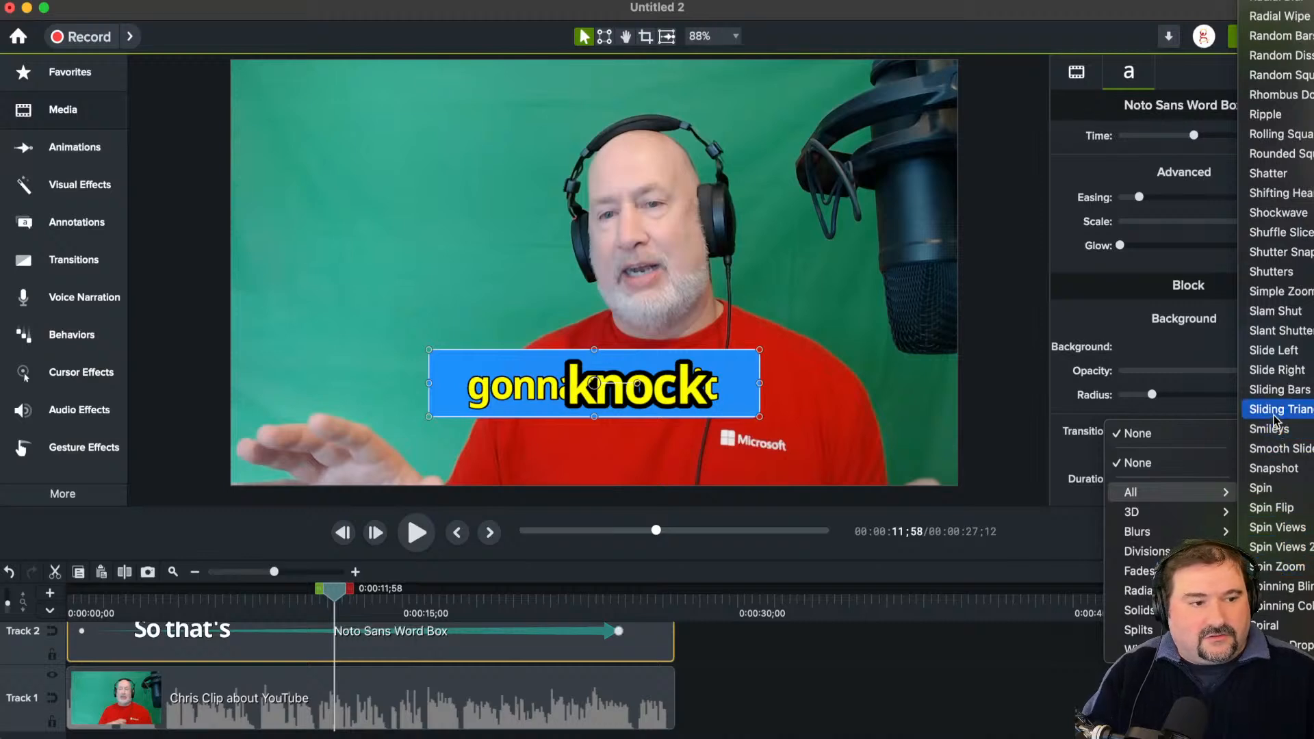
pyautogui.click(1268, 390)
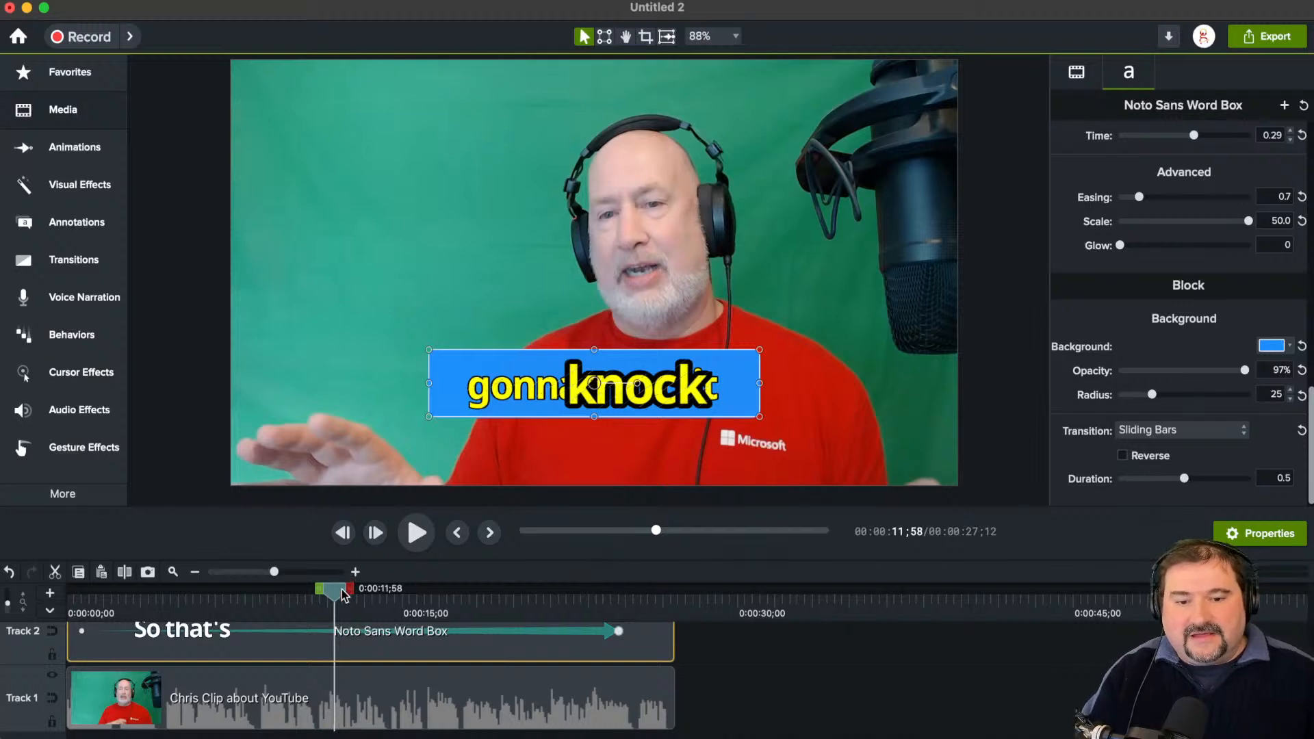
pyautogui.moveTo(339, 591); pyautogui.dragTo(433, 605)
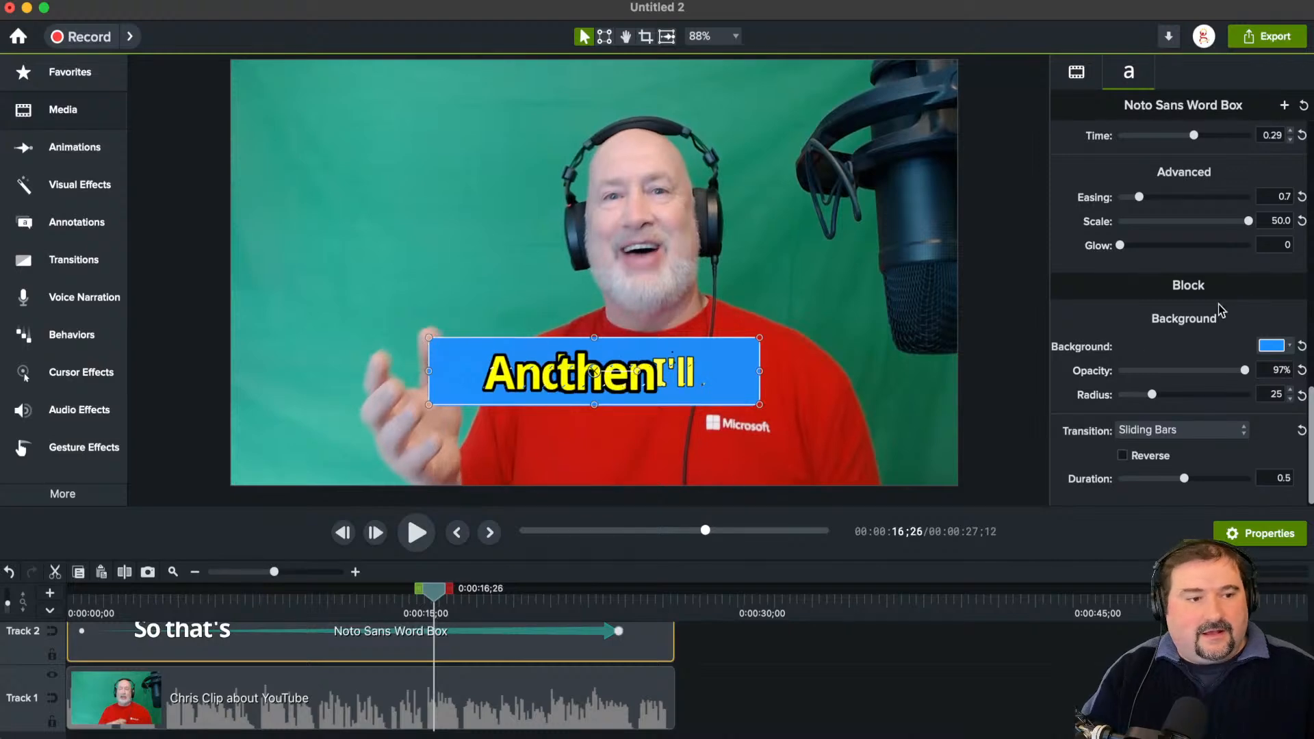
# Step: Set the word background's scale to -61% and scrub to 0:00:17;39 to check the caption
pyautogui.scroll(4, 1188, 329)
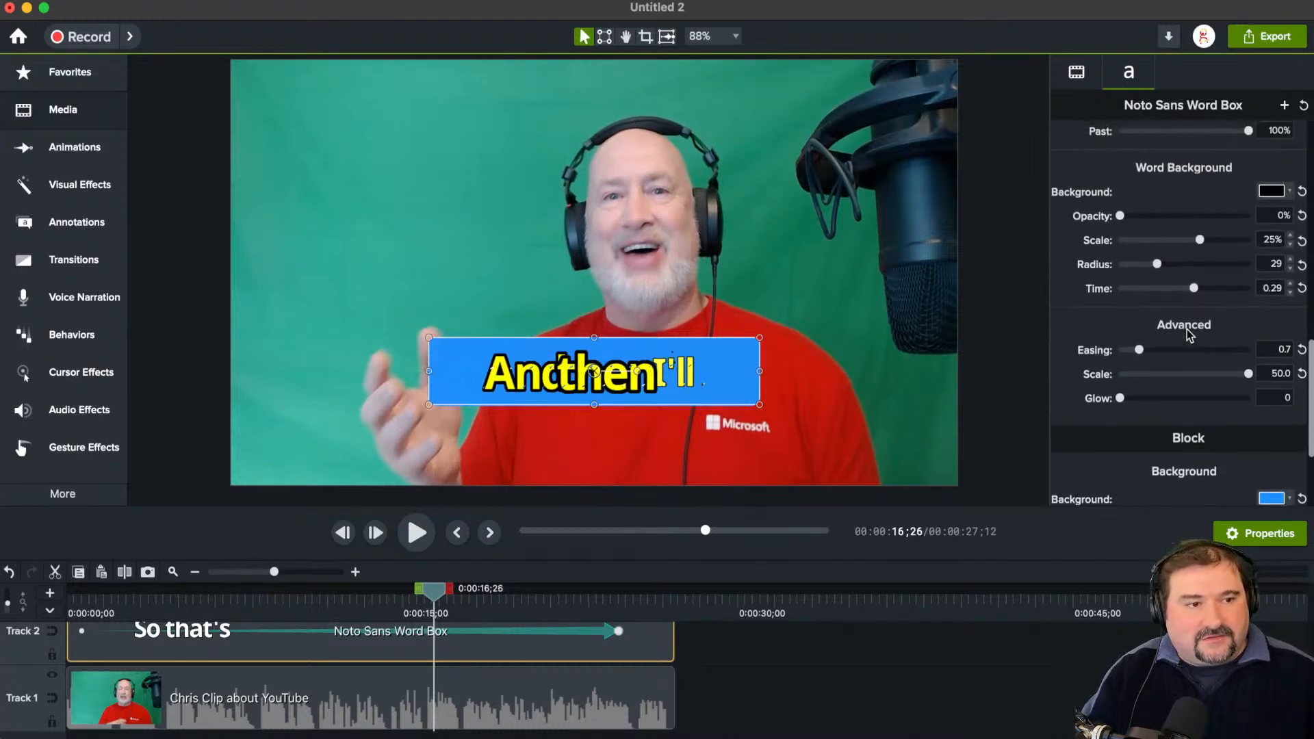
pyautogui.scroll(4, 1187, 330)
pyautogui.scroll(-3, 1188, 330)
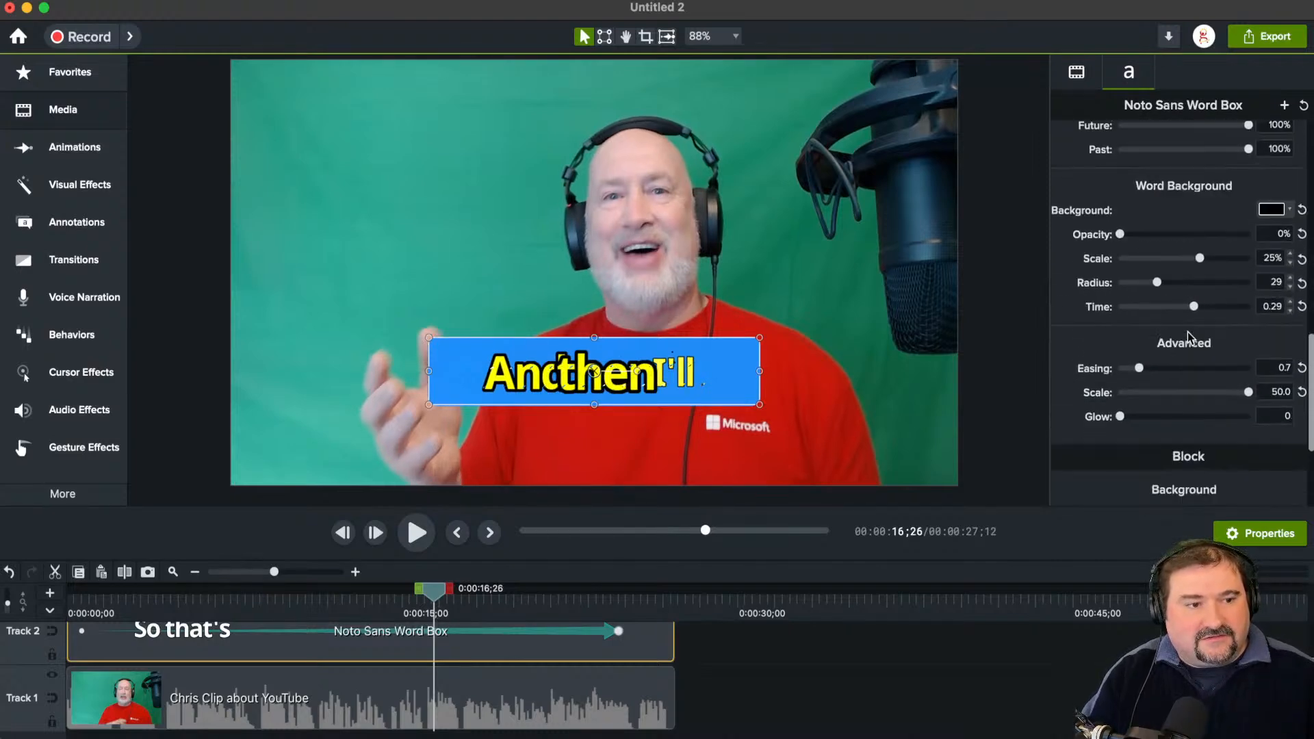
pyautogui.moveTo(1180, 257); pyautogui.dragTo(1145, 259)
pyautogui.moveTo(442, 598); pyautogui.dragTo(471, 603)
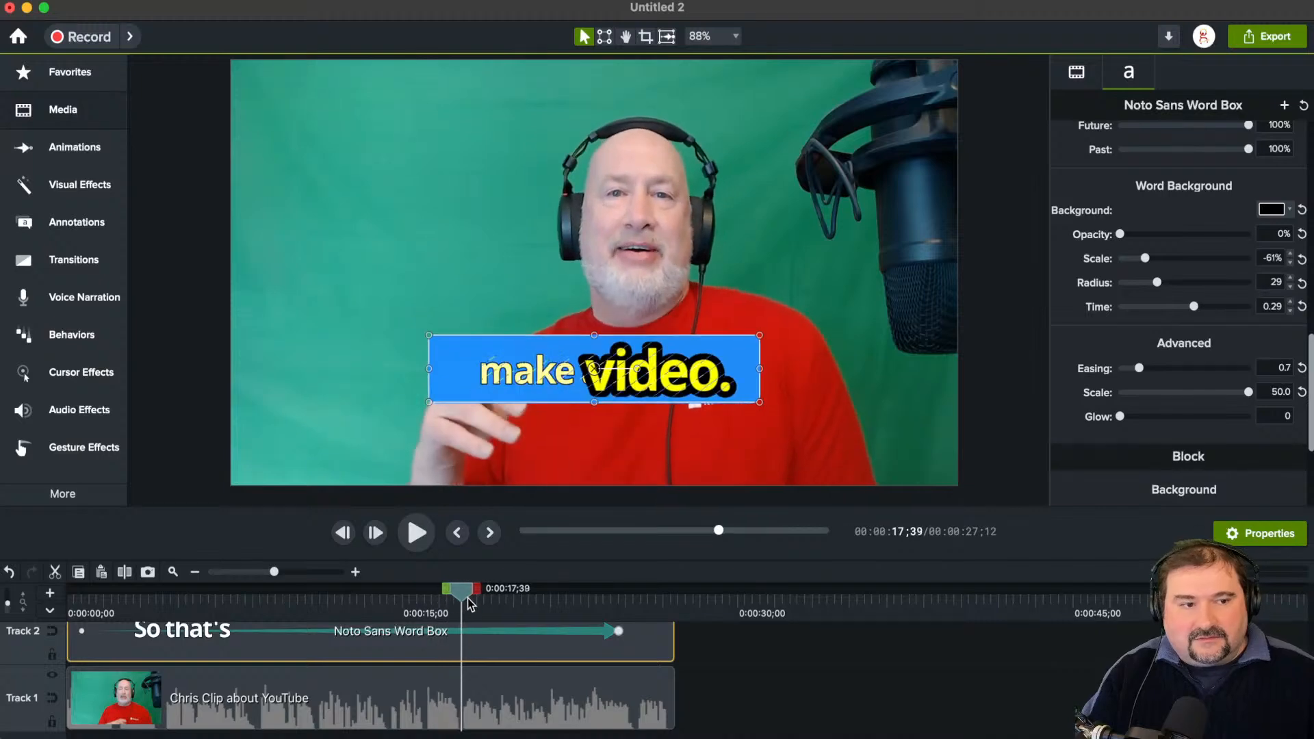
# Step: Set the advanced word scale to 3.3 and the block background opacity to 0%, and preview the caption up to 0:00:14;37
pyautogui.scroll(-3, 1124, 377)
pyautogui.moveTo(1248, 315); pyautogui.dragTo(1180, 316)
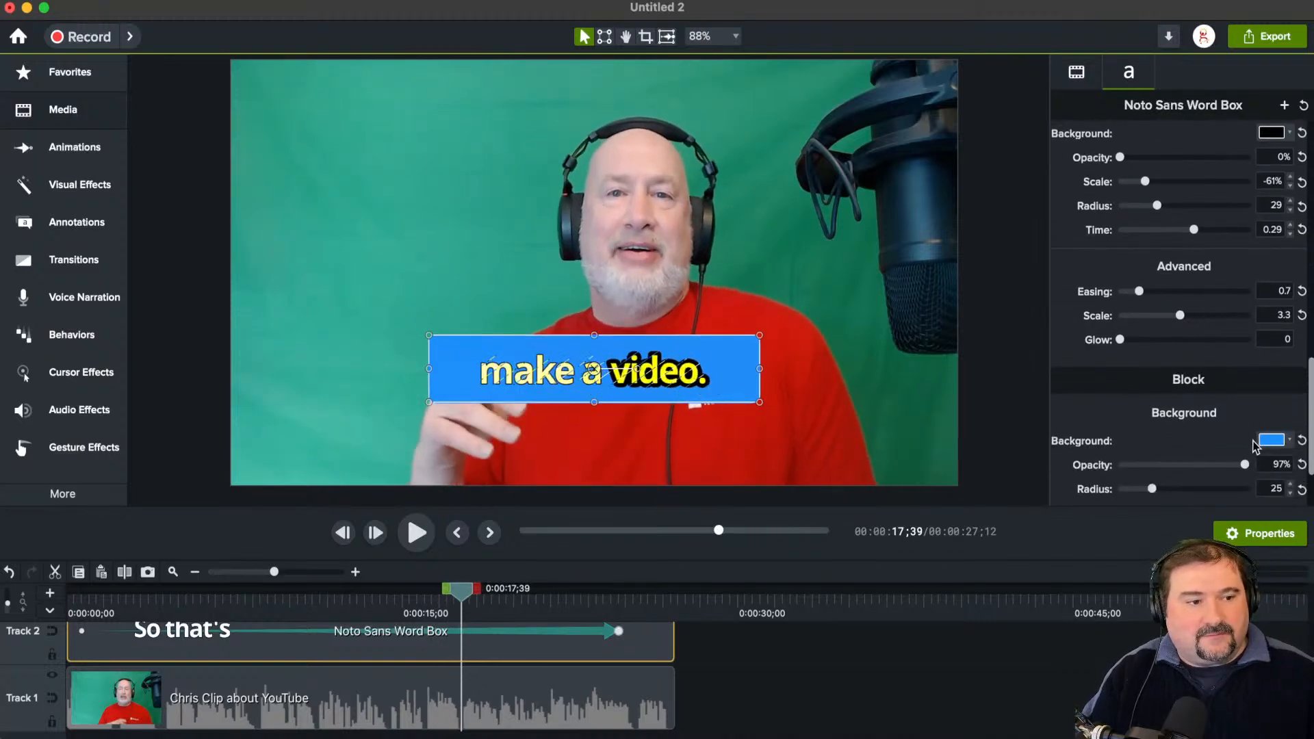
pyautogui.scroll(-3, 1255, 445)
pyautogui.moveTo(1244, 370); pyautogui.dragTo(1120, 372)
pyautogui.moveTo(464, 595); pyautogui.dragTo(378, 601)
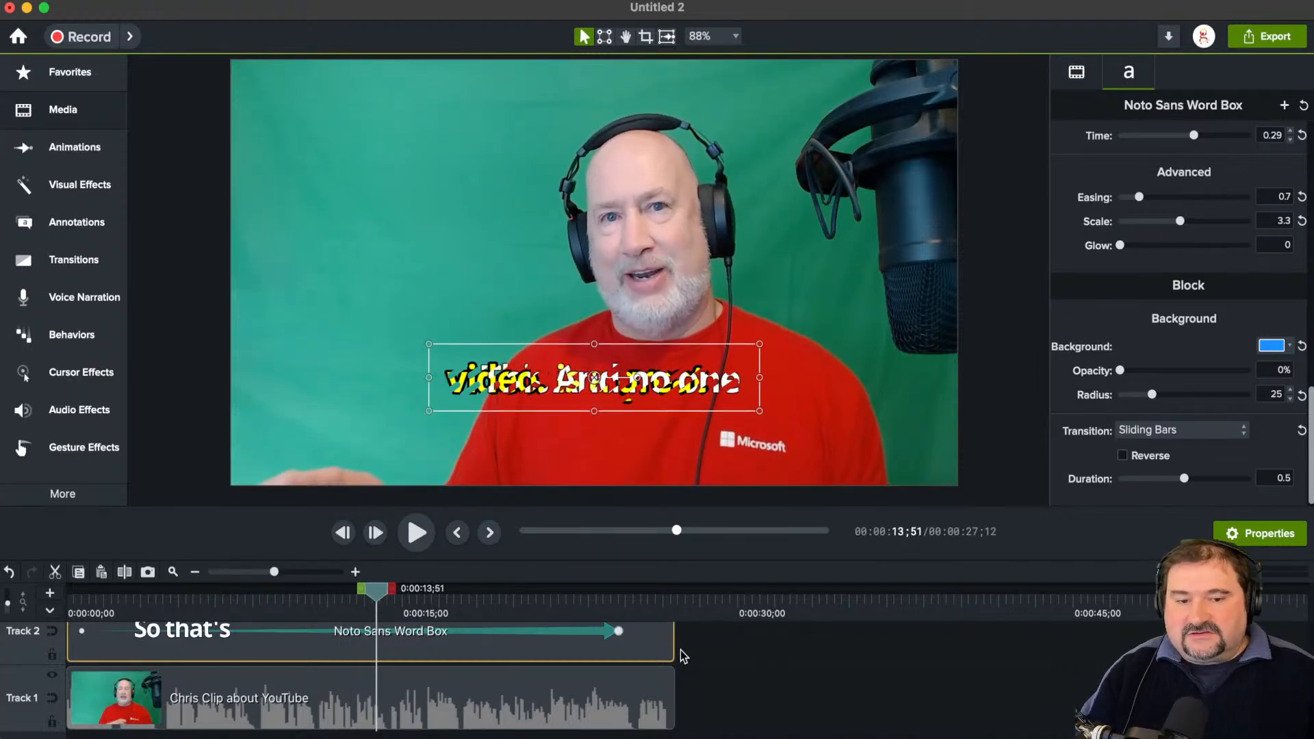
pyautogui.moveTo(381, 591); pyautogui.dragTo(394, 592)
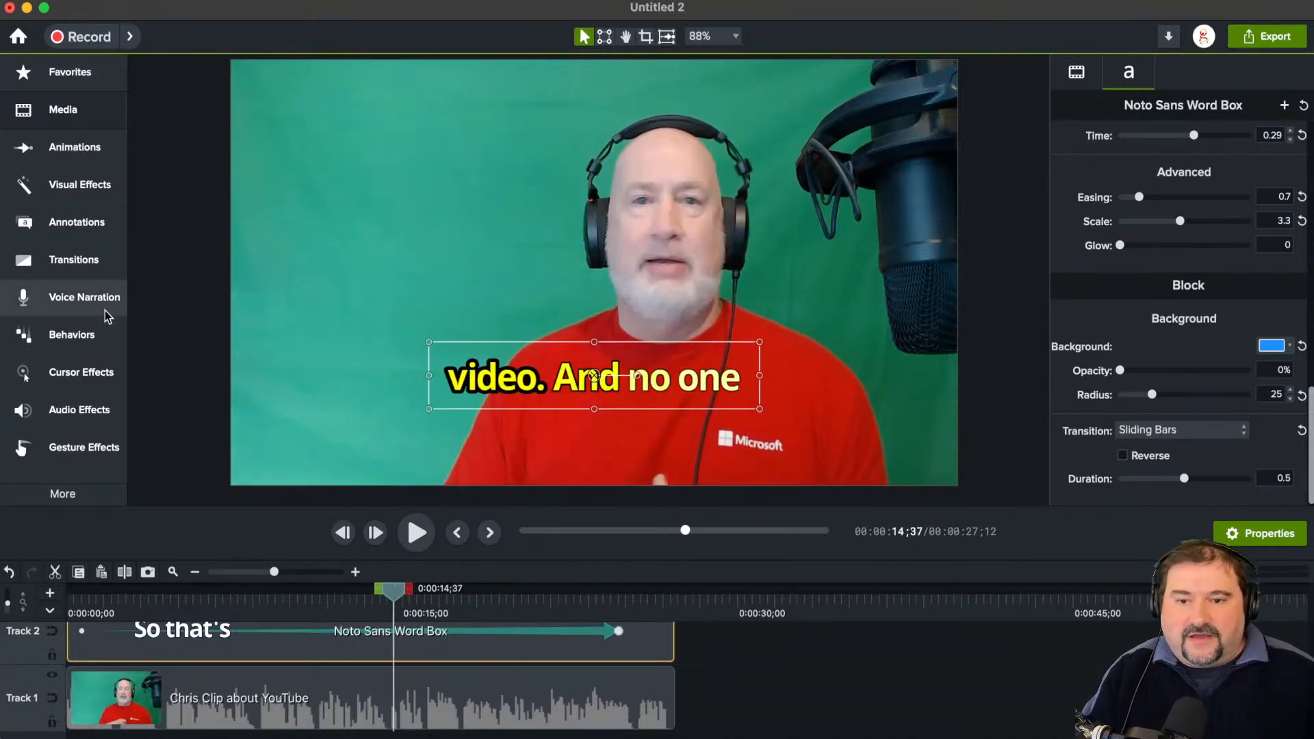
# Step: Apply the standard Drop Shadow visual effect to the caption clip on Track 2 and preview it at 0:00:17;26
pyautogui.click(72, 192)
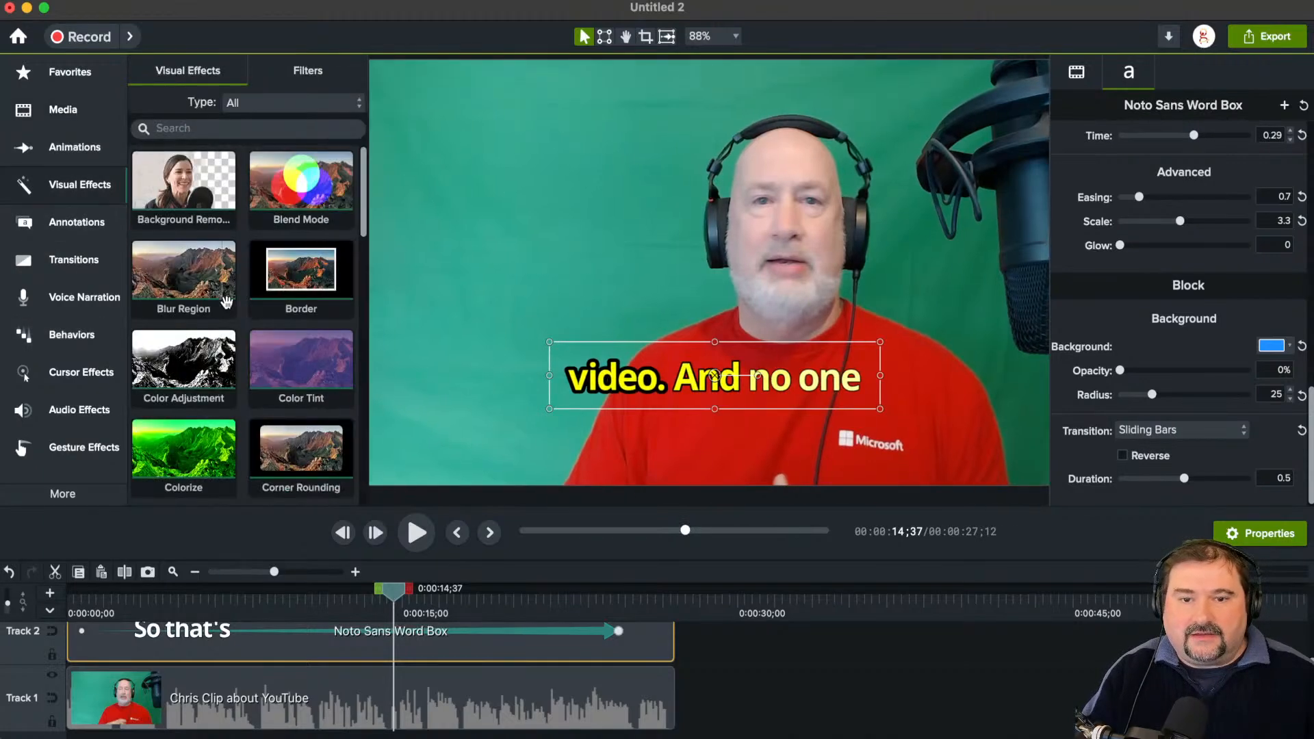
pyautogui.scroll(-5, 267, 339)
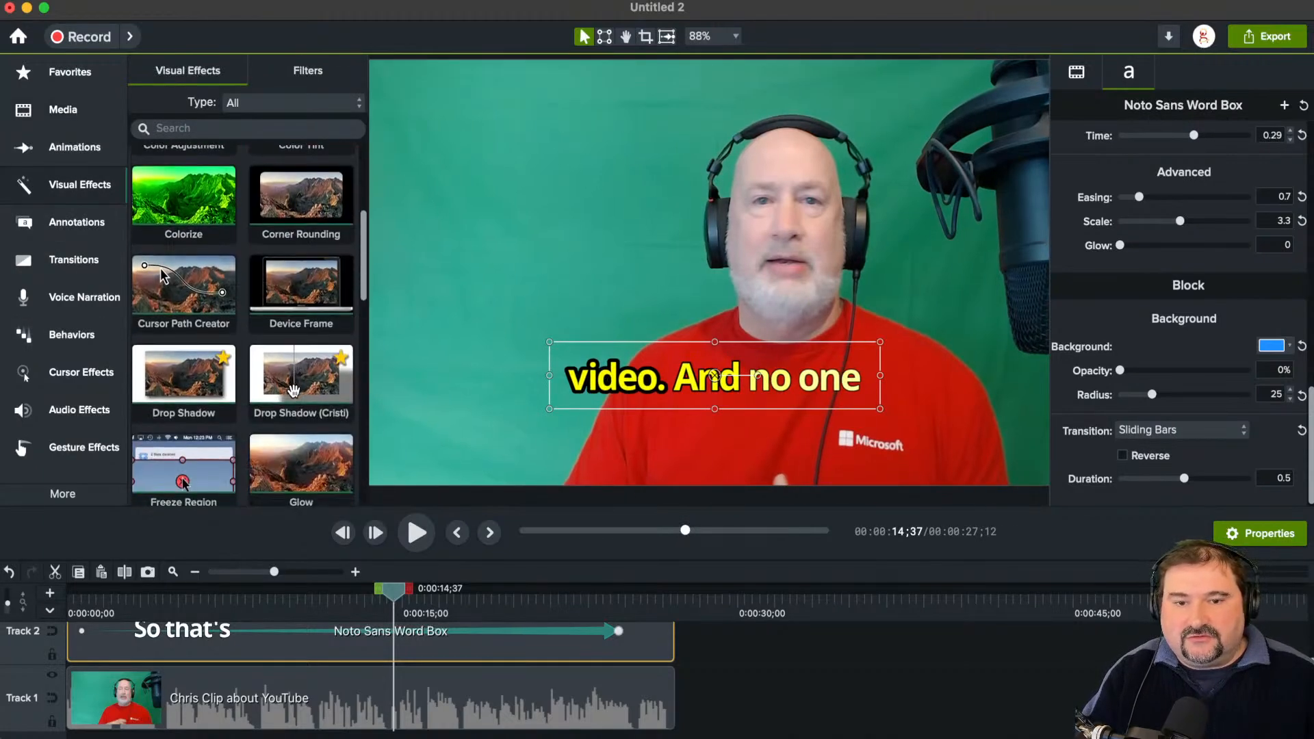
pyautogui.moveTo(170, 374); pyautogui.dragTo(384, 633)
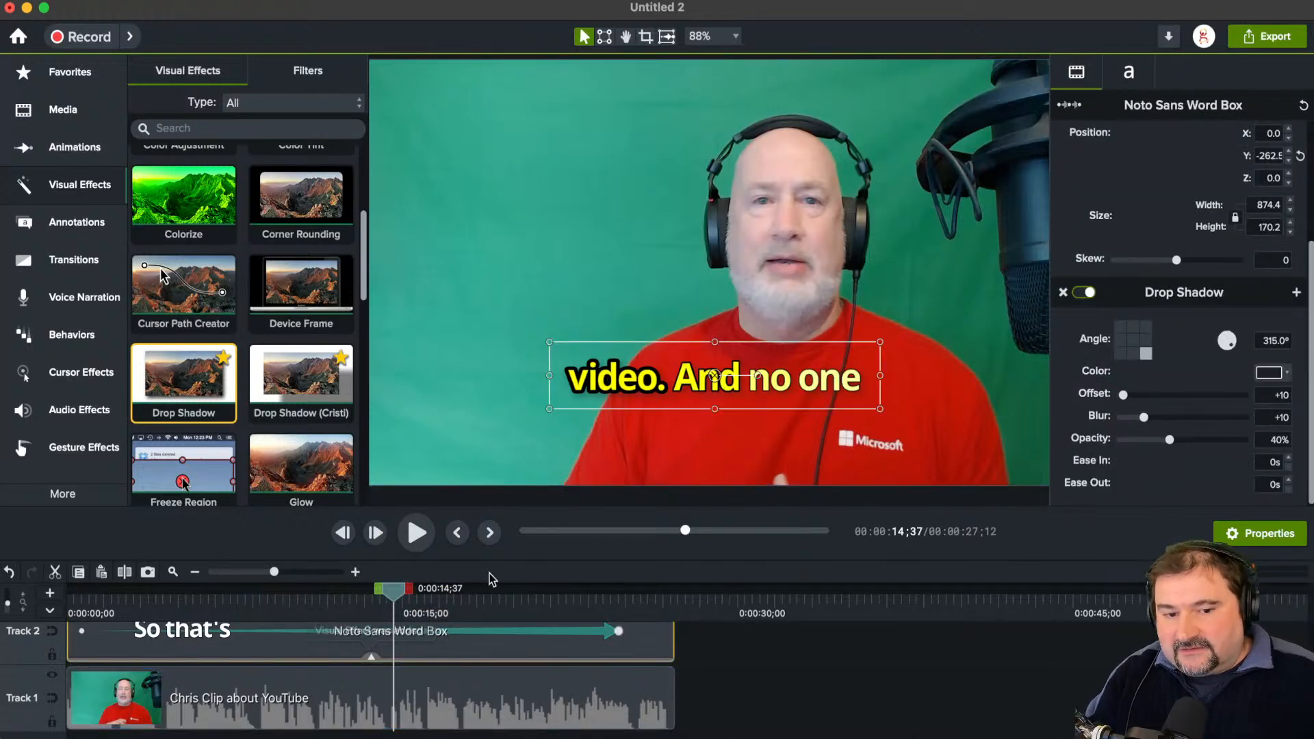
pyautogui.moveTo(394, 591); pyautogui.dragTo(462, 610)
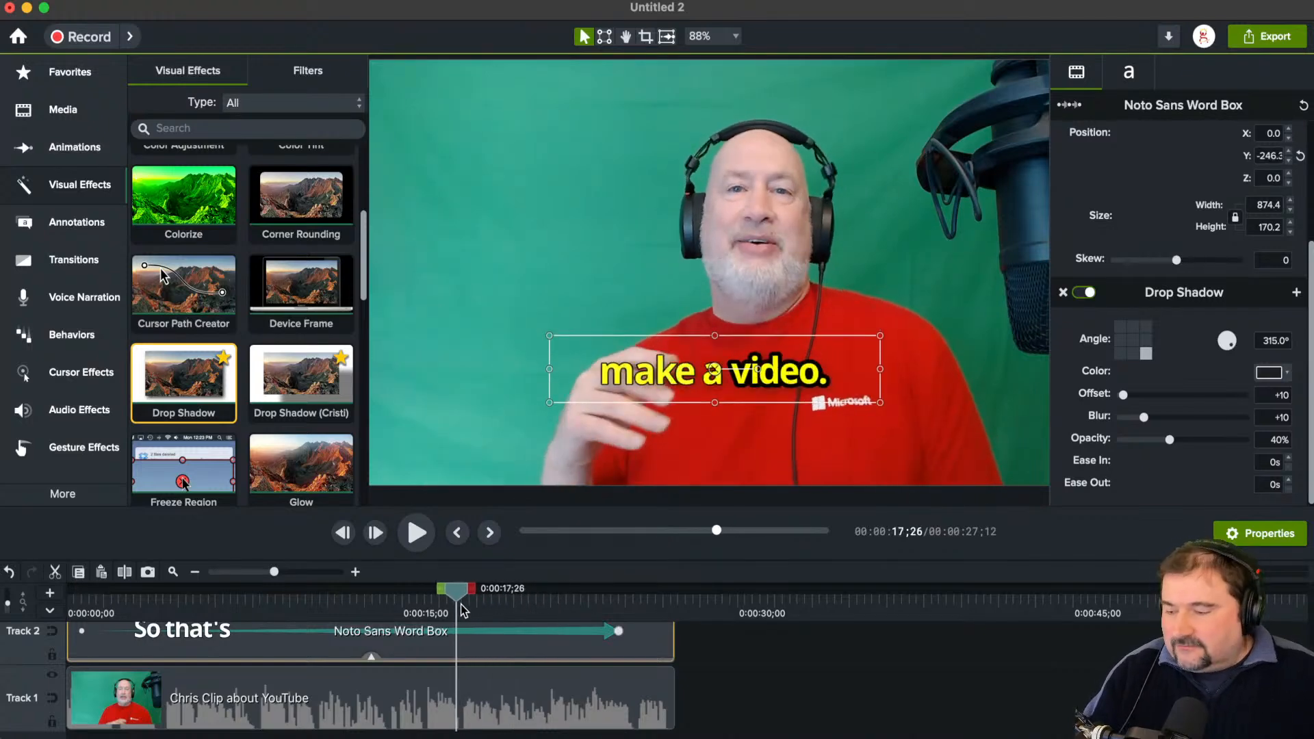
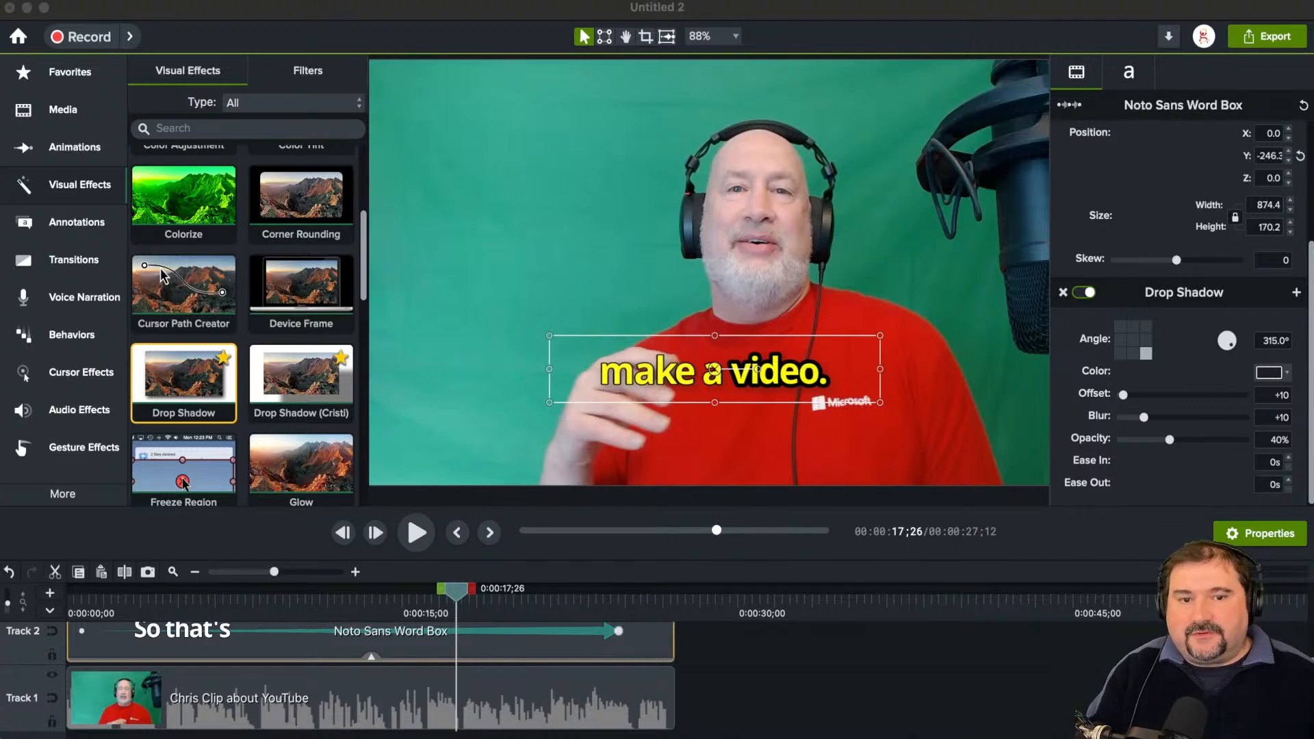
# Step: Change the project dimensions to the vertical 9:16 FHD (1080x1920) preset and apply the settings
pyautogui.scroll(-3, 714, 283)
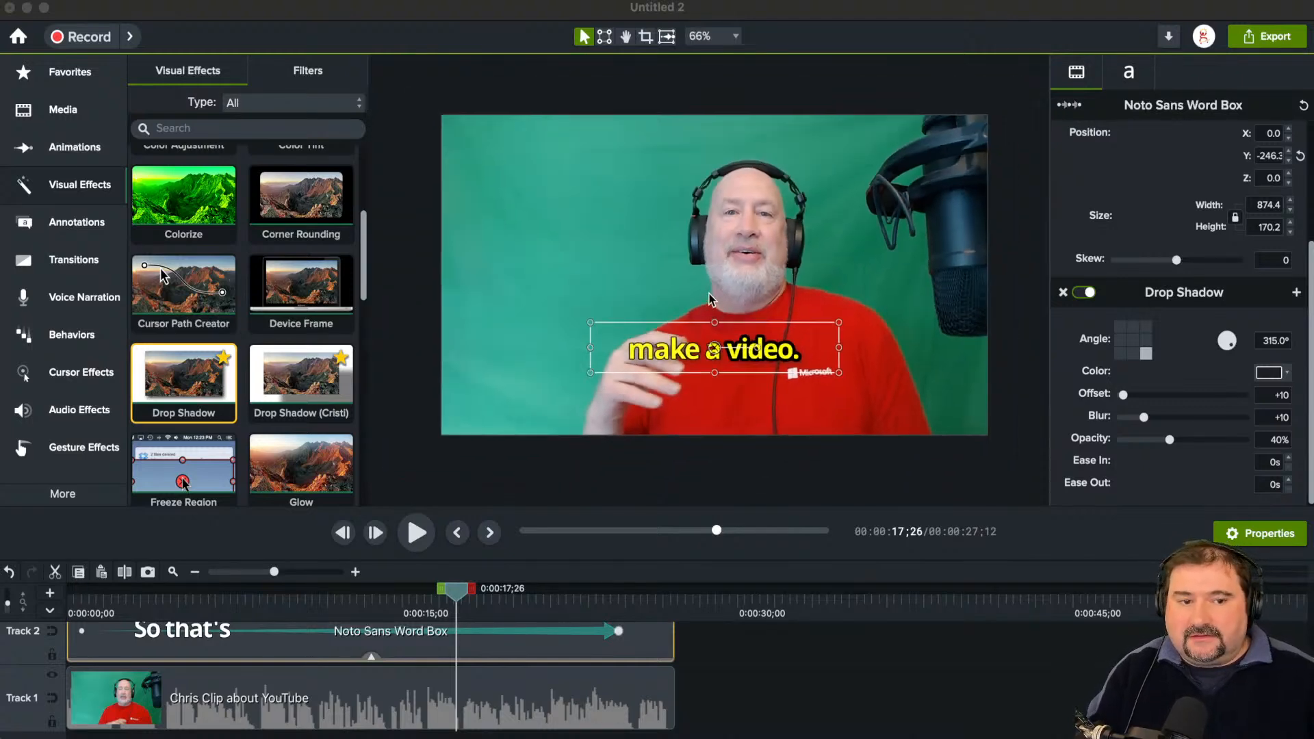
pyautogui.click(690, 297)
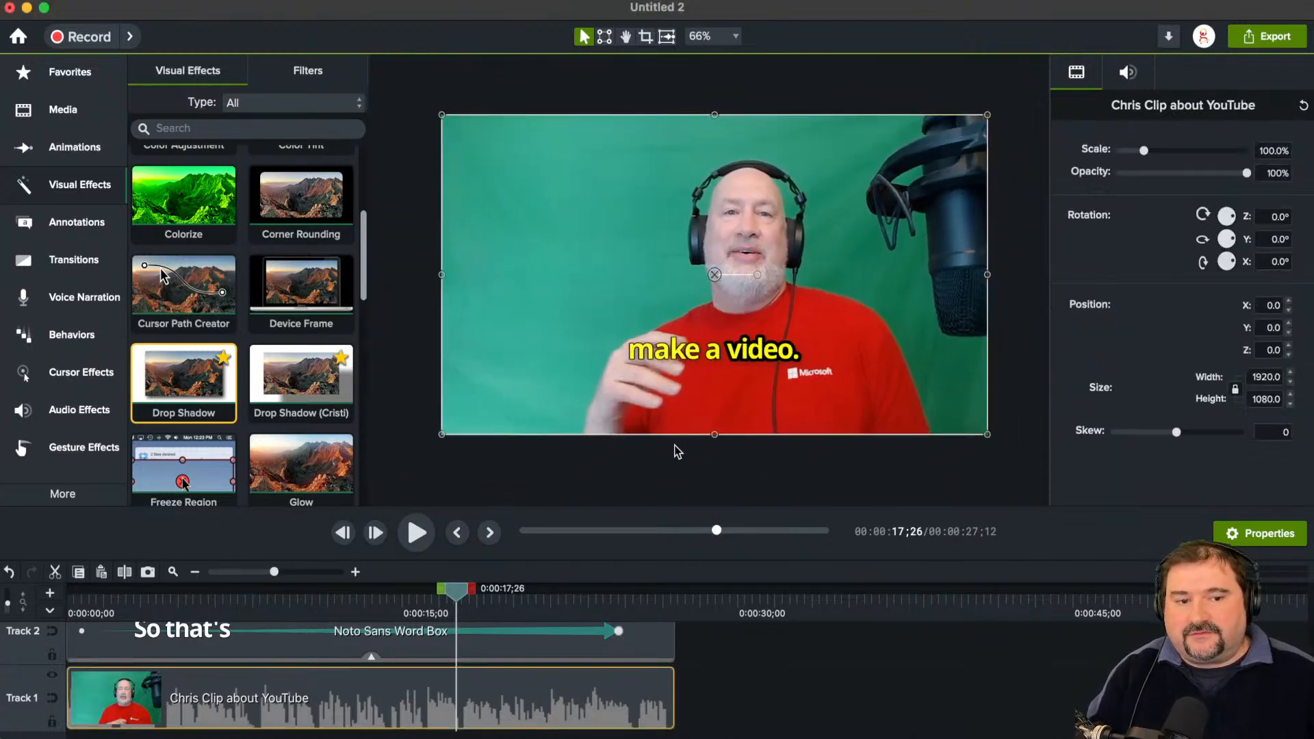
pyautogui.moveTo(669, 462); pyautogui.dragTo(655, 466)
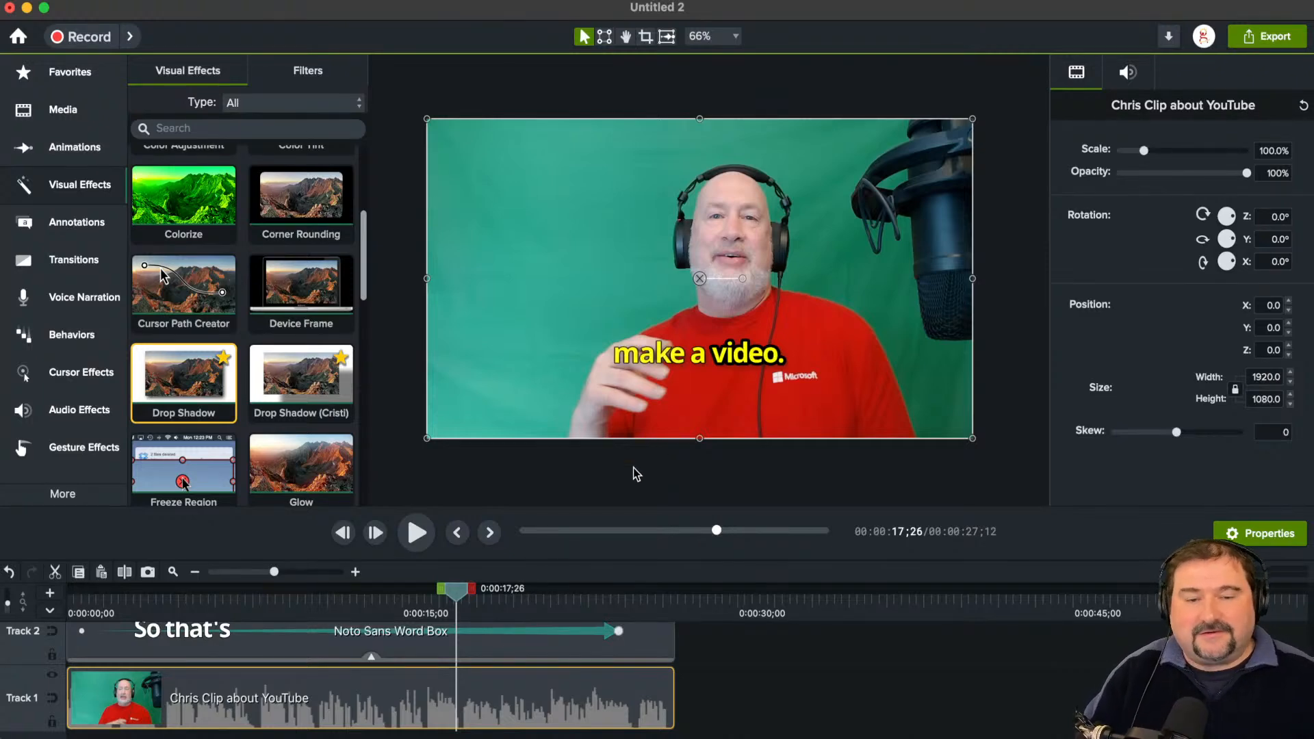
pyautogui.click(634, 468)
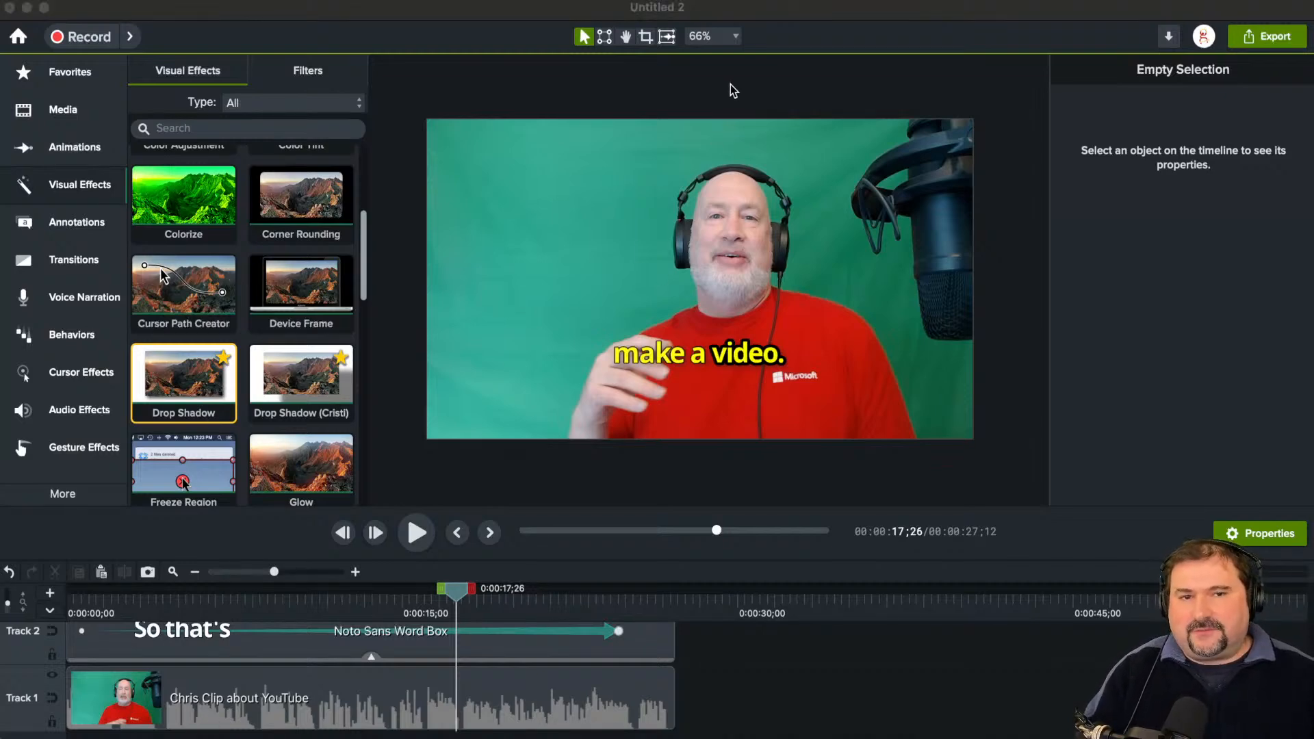
pyautogui.click(736, 37)
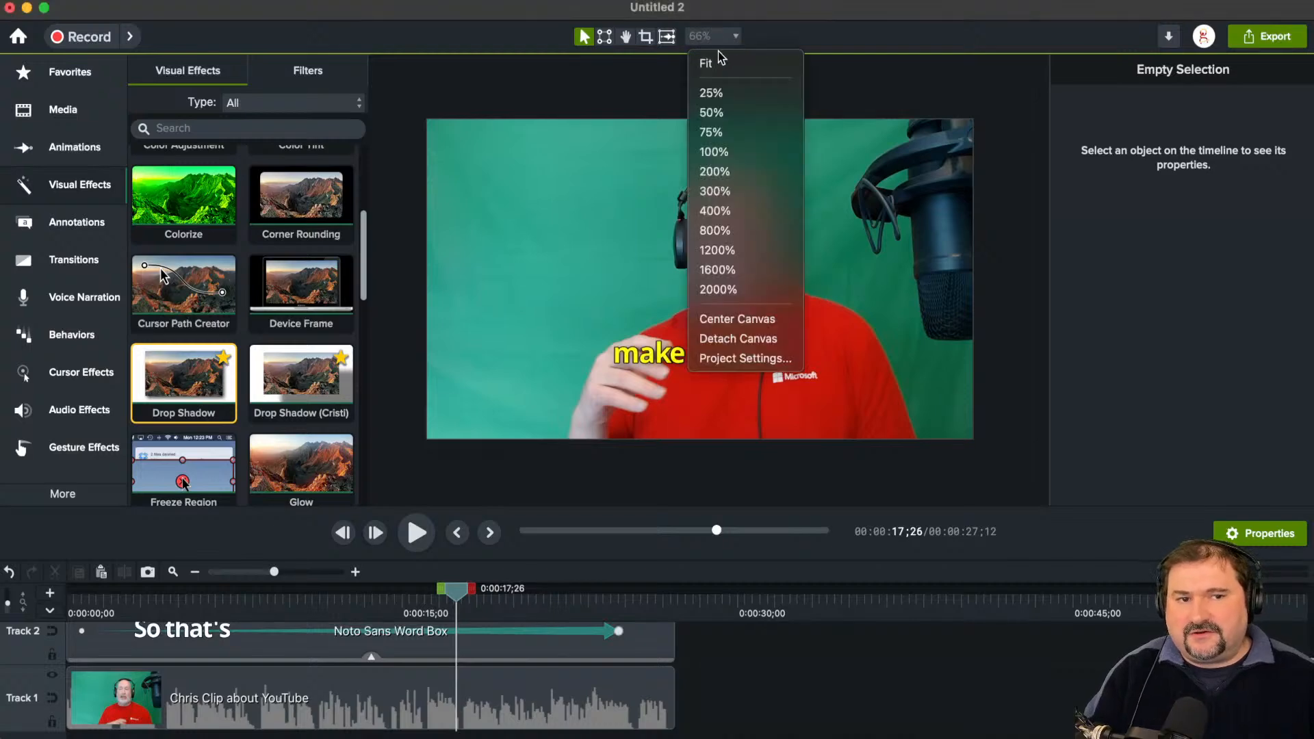
pyautogui.click(727, 361)
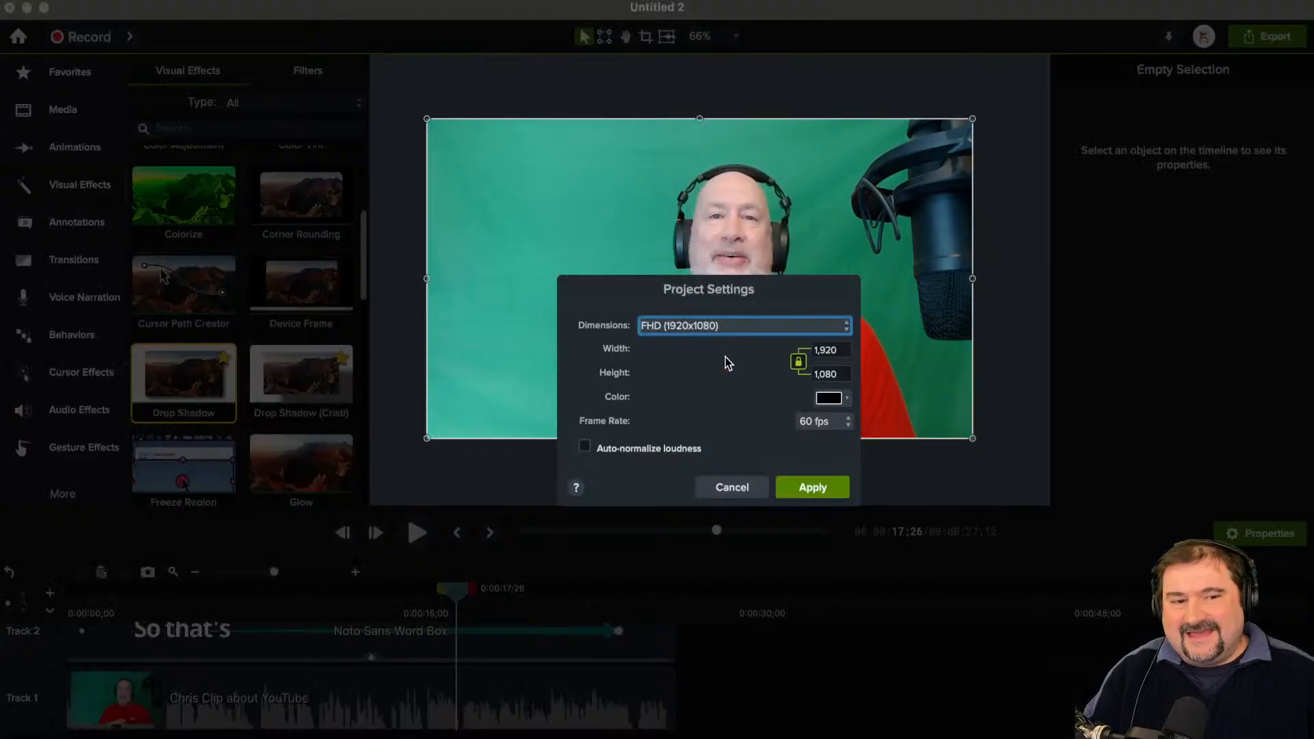
pyautogui.click(716, 328)
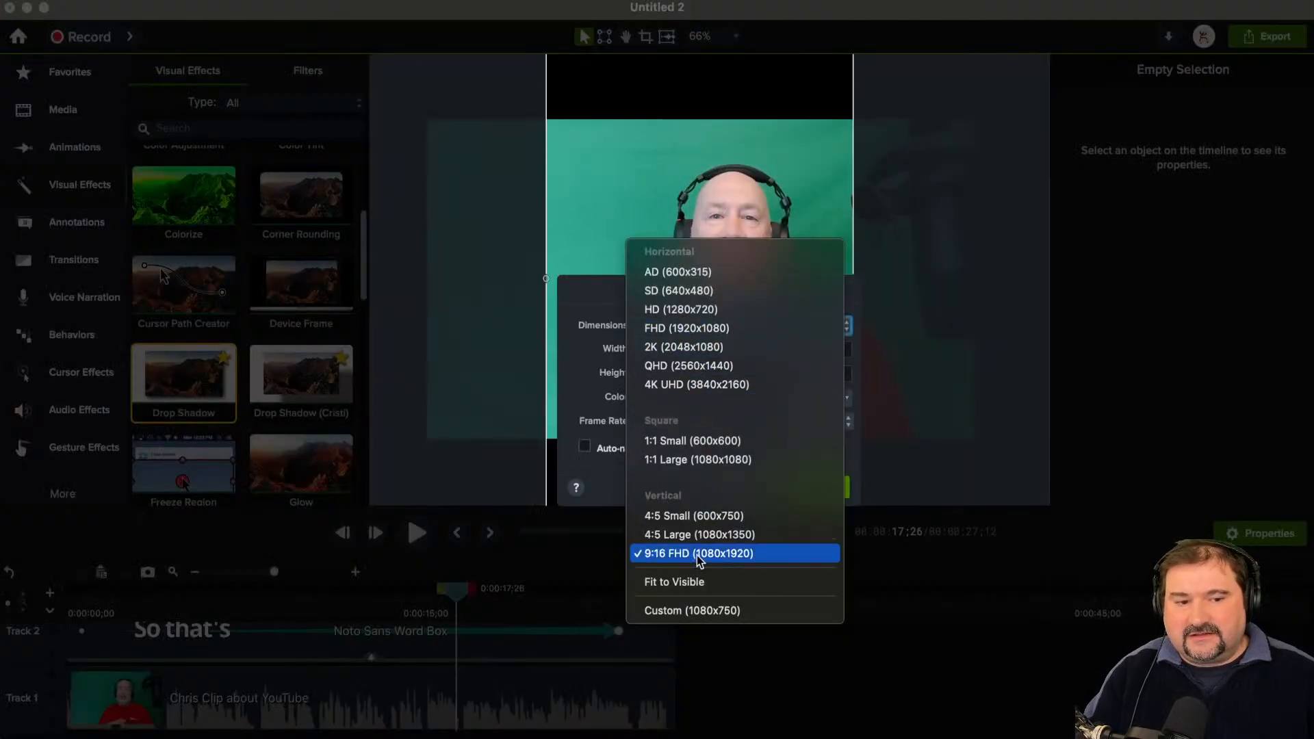
pyautogui.click(697, 556)
pyautogui.click(792, 484)
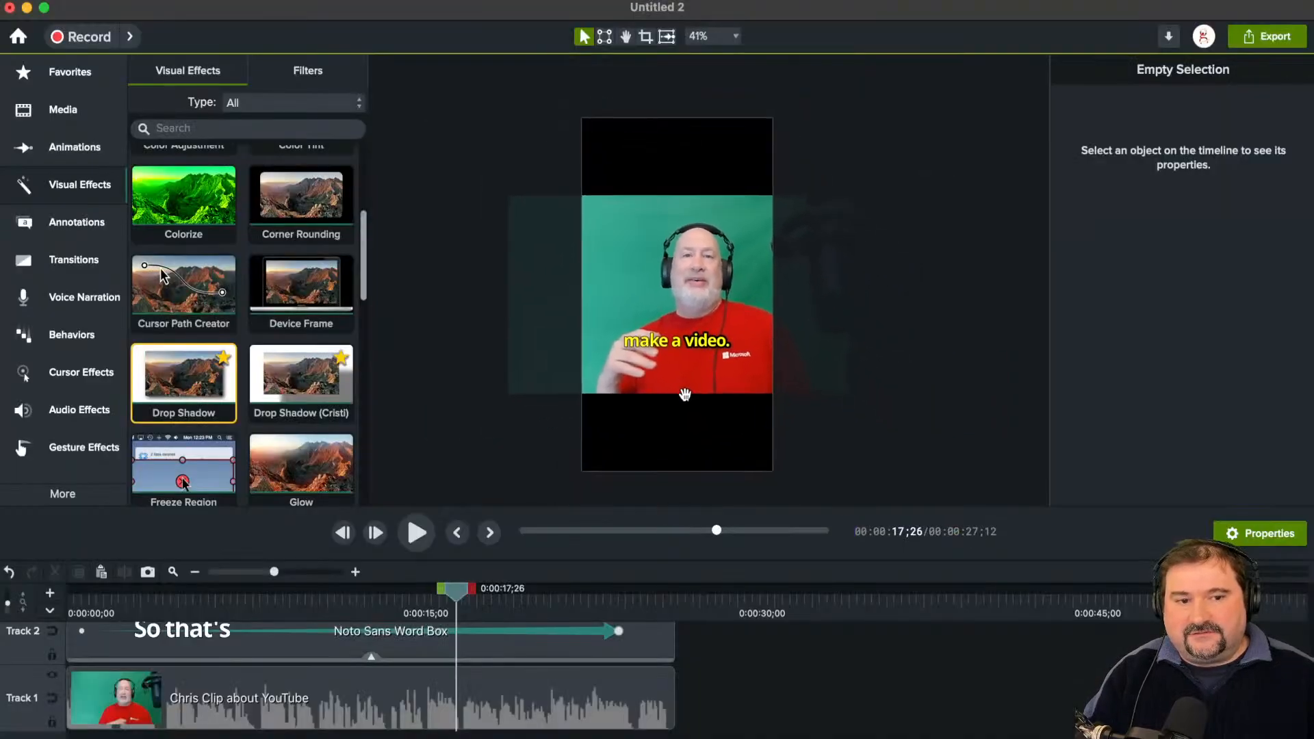
# Step: Enlarge the Track 1 clip to 177.8% so it fills the vertical canvas, and move the caption lower on the speaker's chest
pyautogui.click(721, 285)
pyautogui.moveTo(653, 185); pyautogui.dragTo(653, 107)
pyautogui.moveTo(653, 387); pyautogui.dragTo(645, 434)
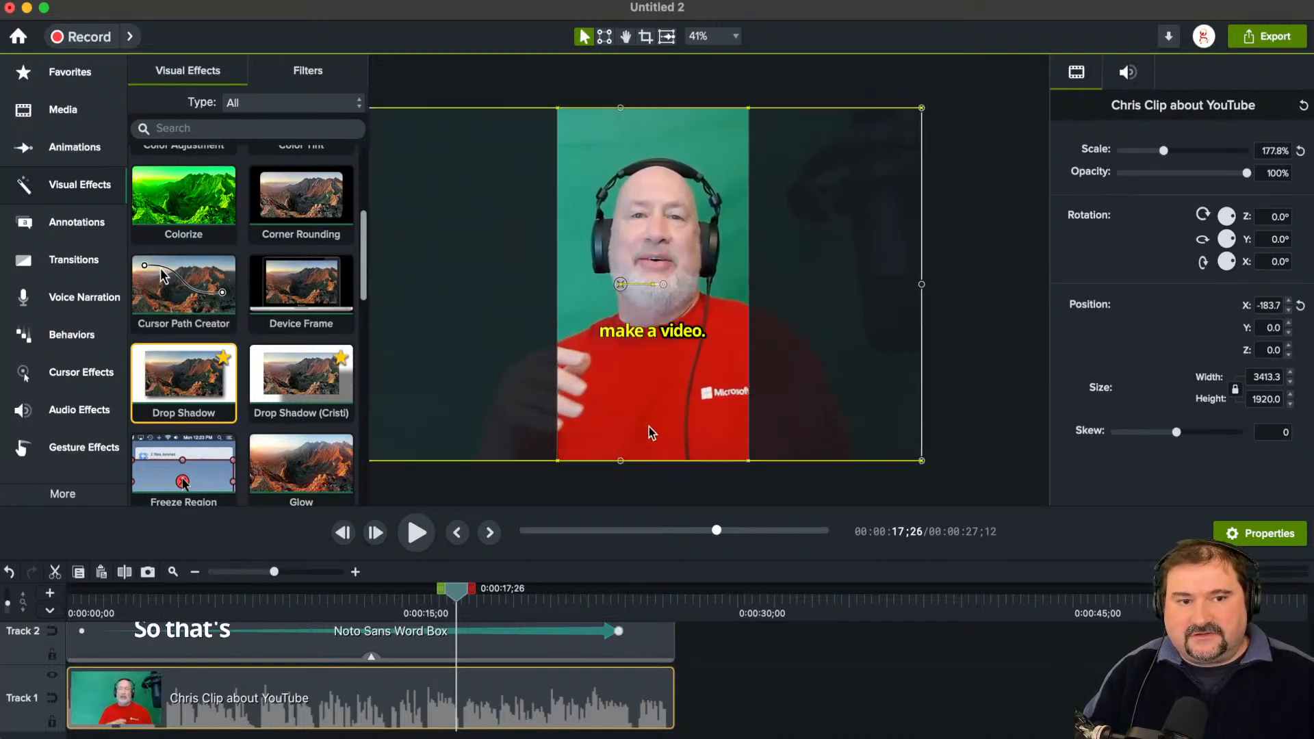
pyautogui.moveTo(659, 332); pyautogui.dragTo(667, 373)
# Step: Play the vertical video from 0:00:06;30 to preview the caption, and scrub on to 0:00:11;53
pyautogui.moveTo(453, 603); pyautogui.dragTo(211, 603)
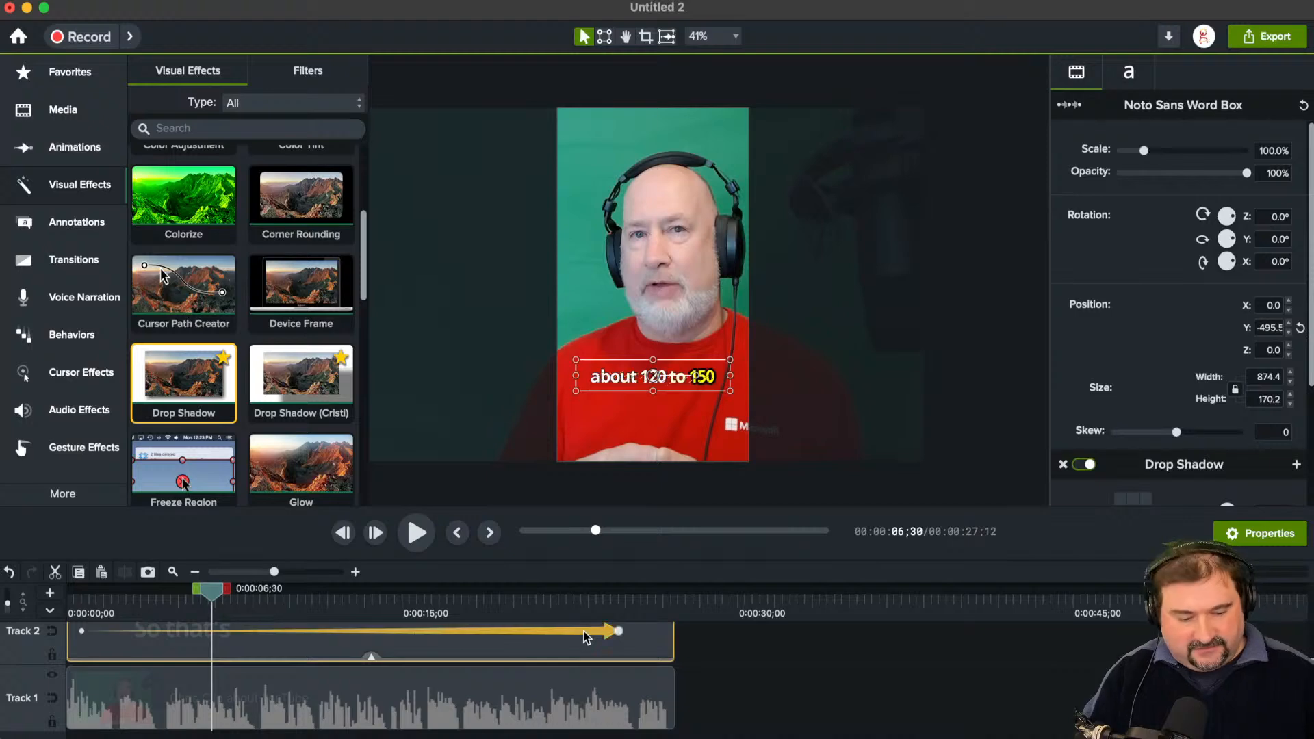
pyautogui.click(586, 637)
pyautogui.click(416, 533)
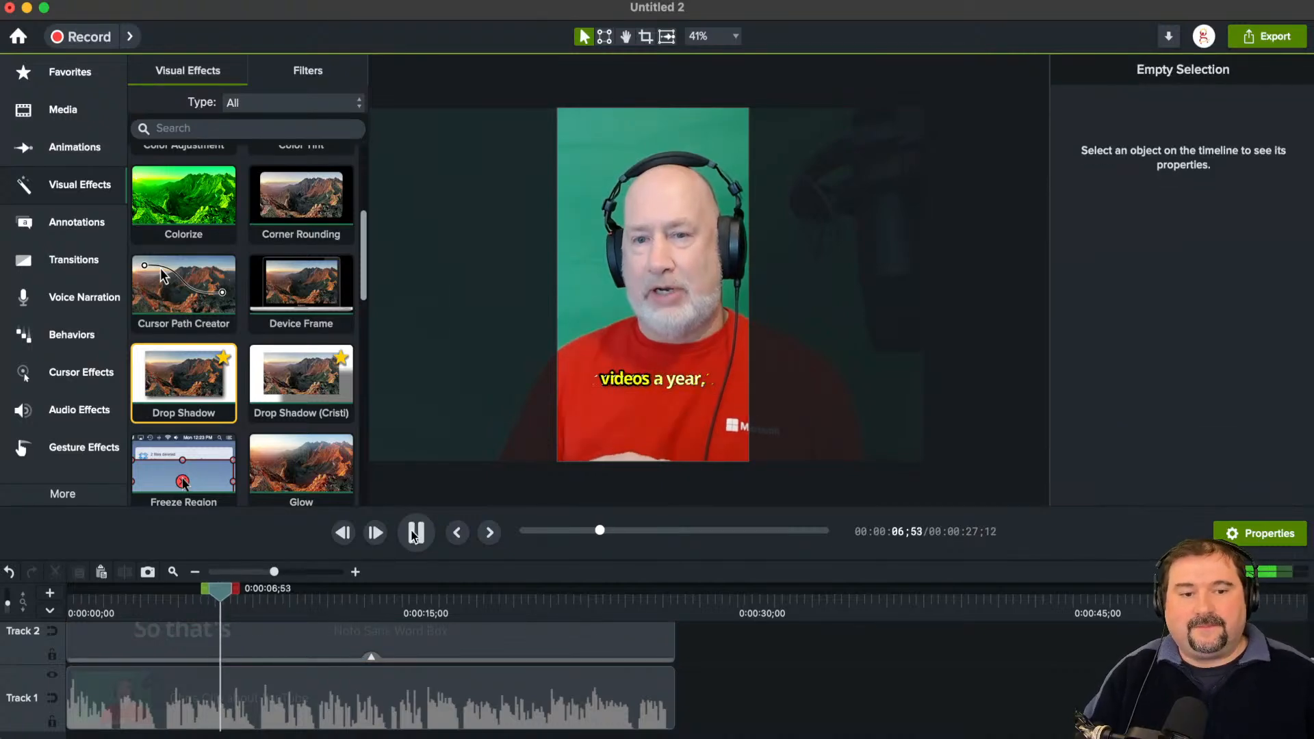
pyautogui.scroll(2, 680, 355)
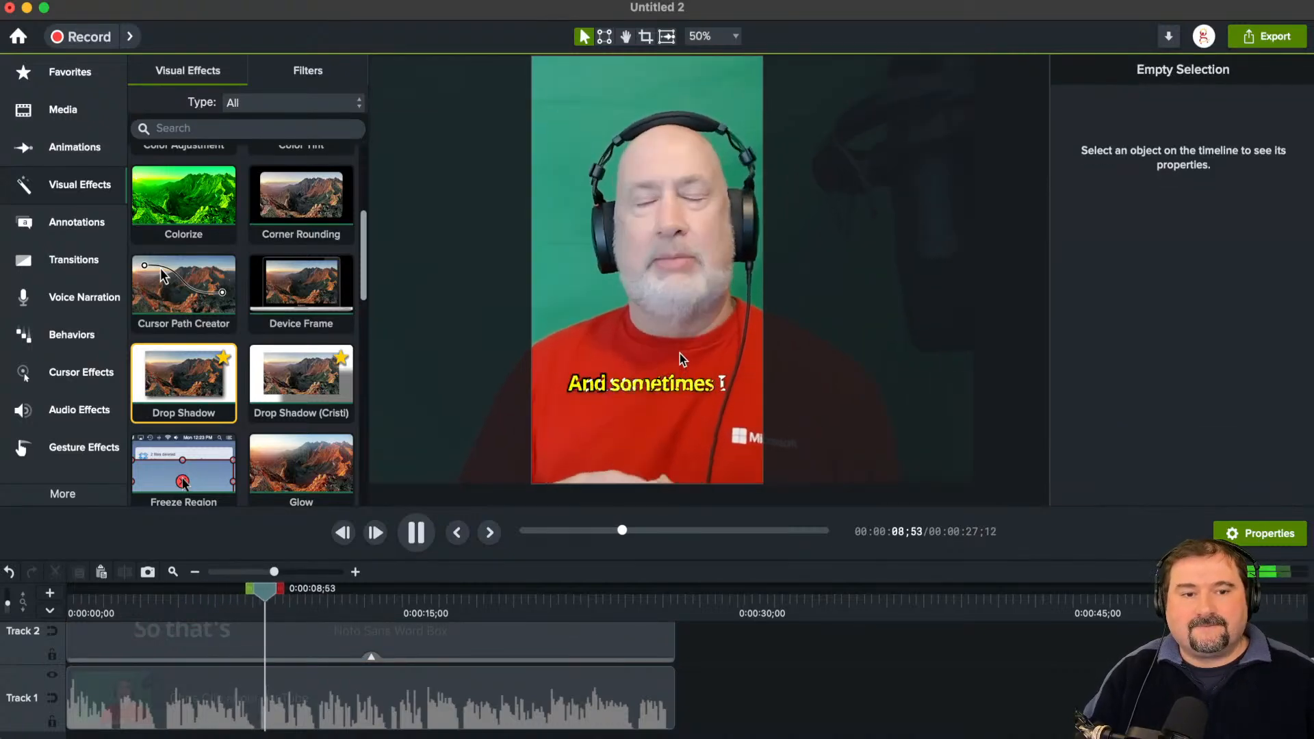
pyautogui.press('space')
pyautogui.moveTo(270, 588); pyautogui.dragTo(334, 601)
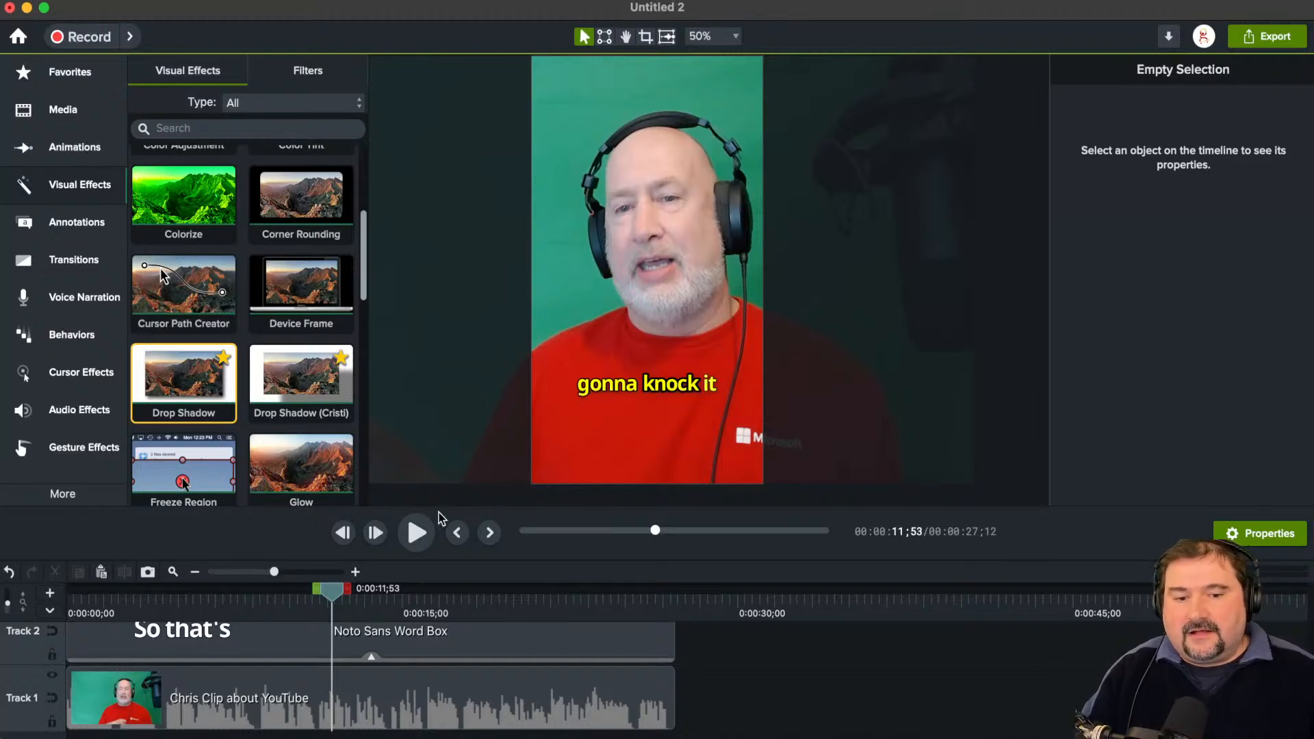
# Step: Enlarge the timeline area and open the caption transcription of the Track 1 clip
pyautogui.moveTo(438, 517); pyautogui.dragTo(438, 458)
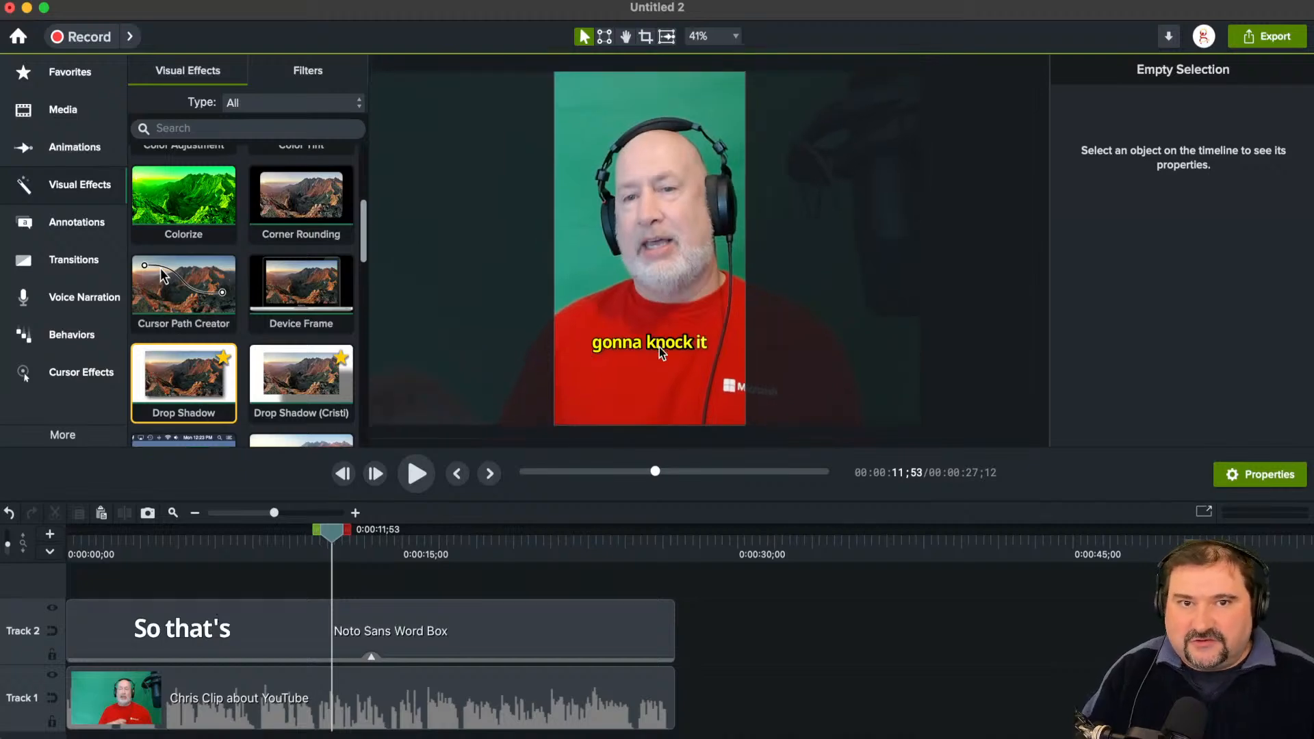
pyautogui.click(232, 627)
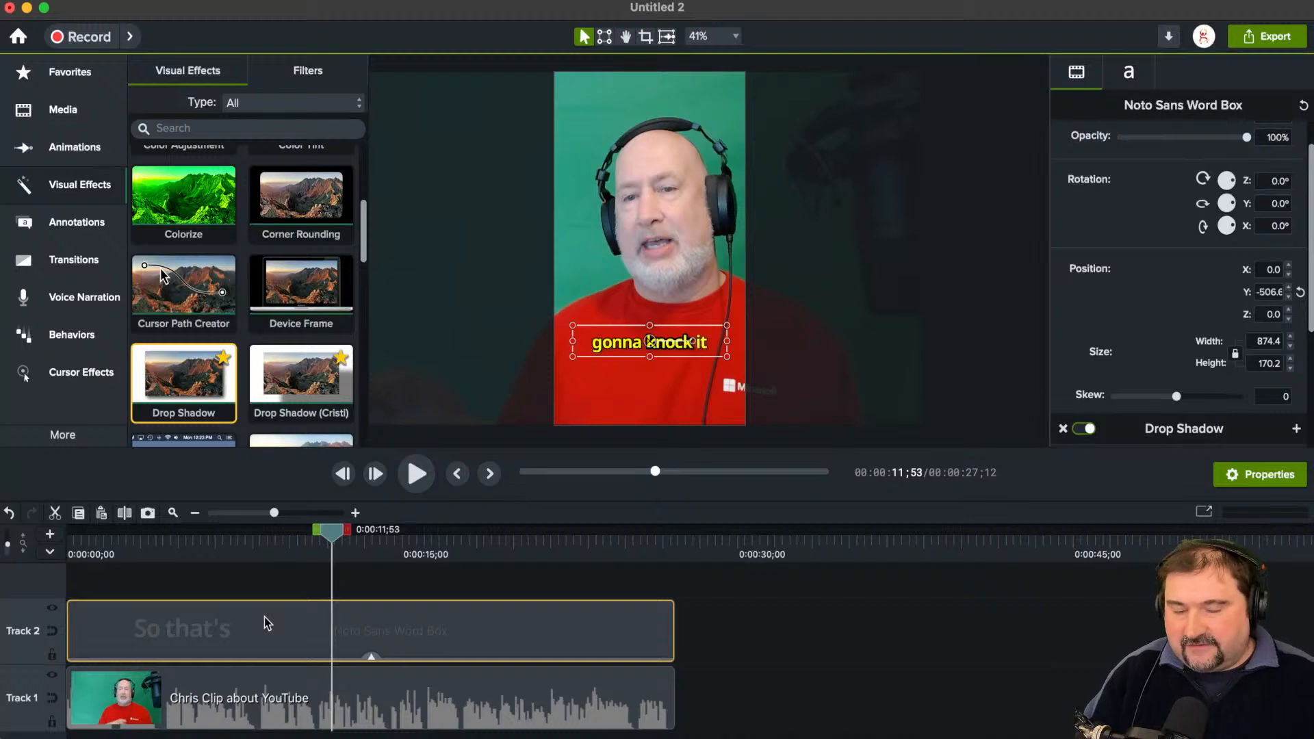
pyautogui.click(214, 697)
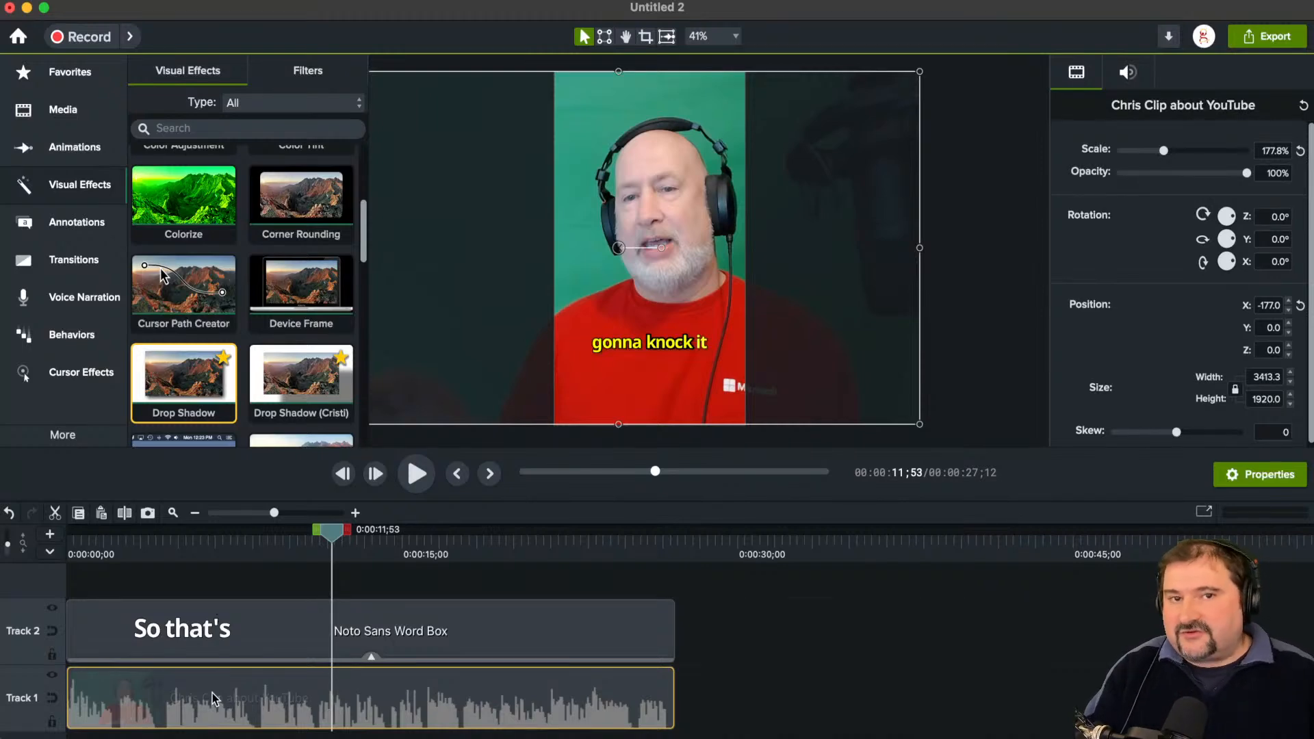
pyautogui.click(68, 441)
pyautogui.click(180, 469)
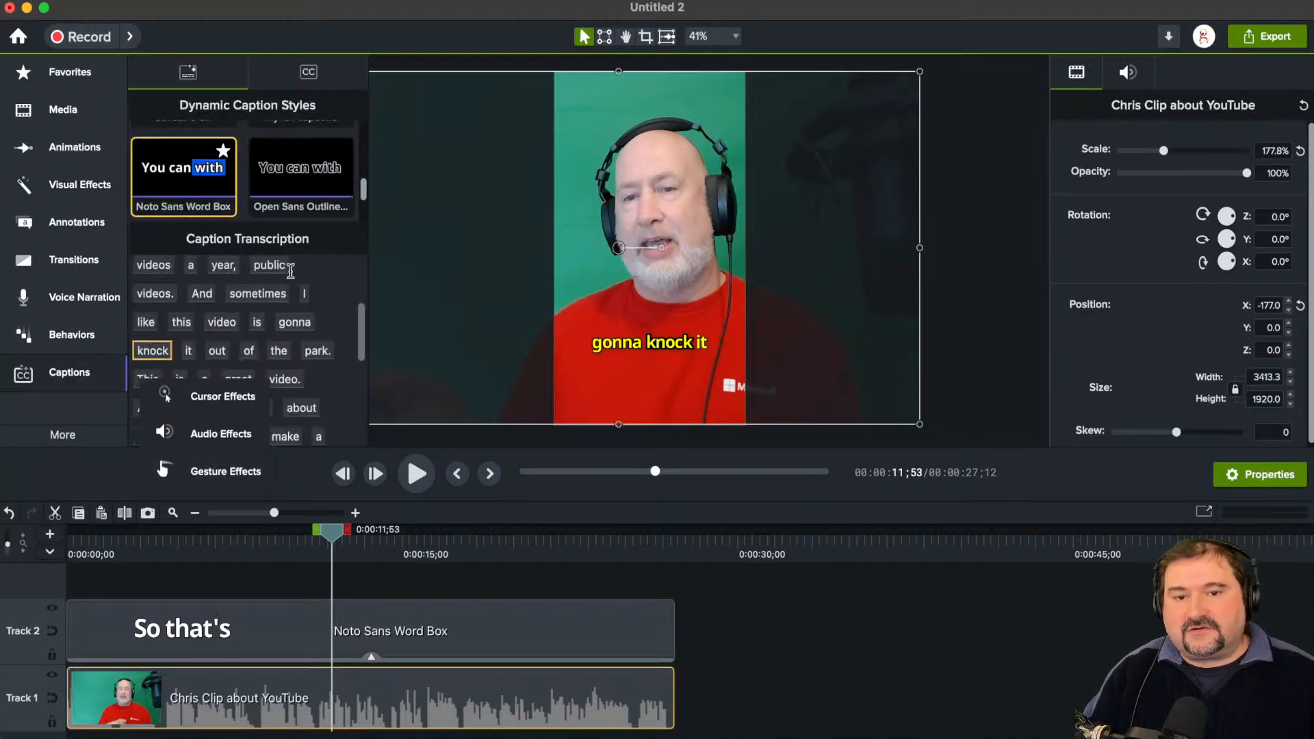
# Step: Replace the word "gonna" with "going to" in the caption transcription and check the caption at 0:00:11;54
pyautogui.moveTo(359, 323)
pyautogui.mouseDown()
pyautogui.moveTo(362, 303)
pyautogui.moveTo(360, 347)
pyautogui.mouseUp()
pyautogui.scroll(3, 302, 321)
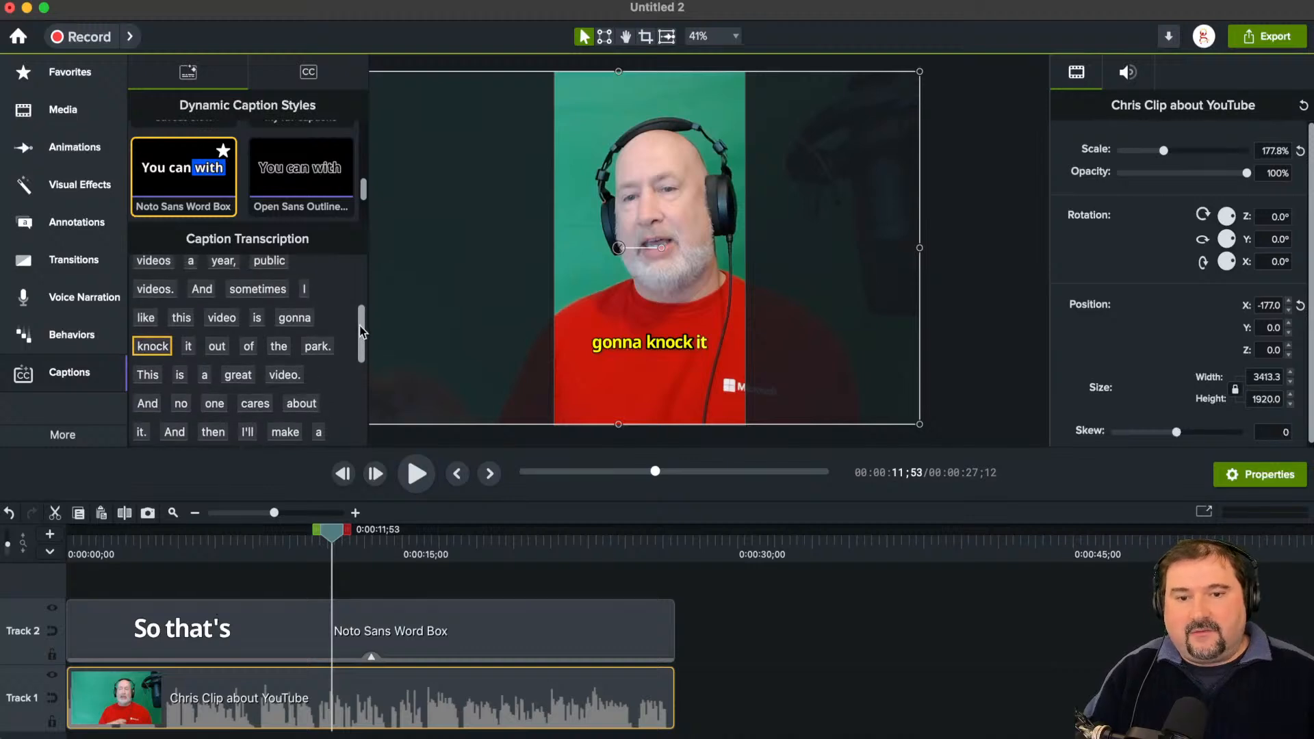
pyautogui.click(302, 320)
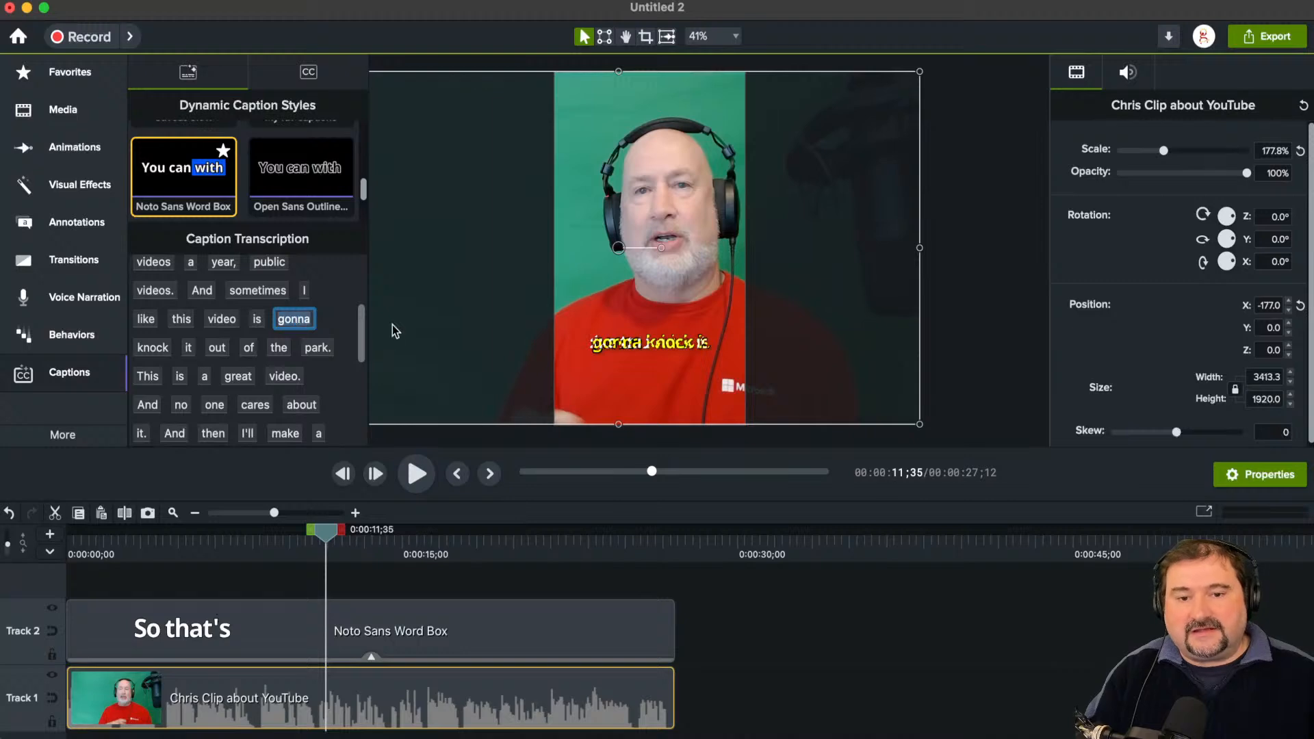
pyautogui.write('going to')
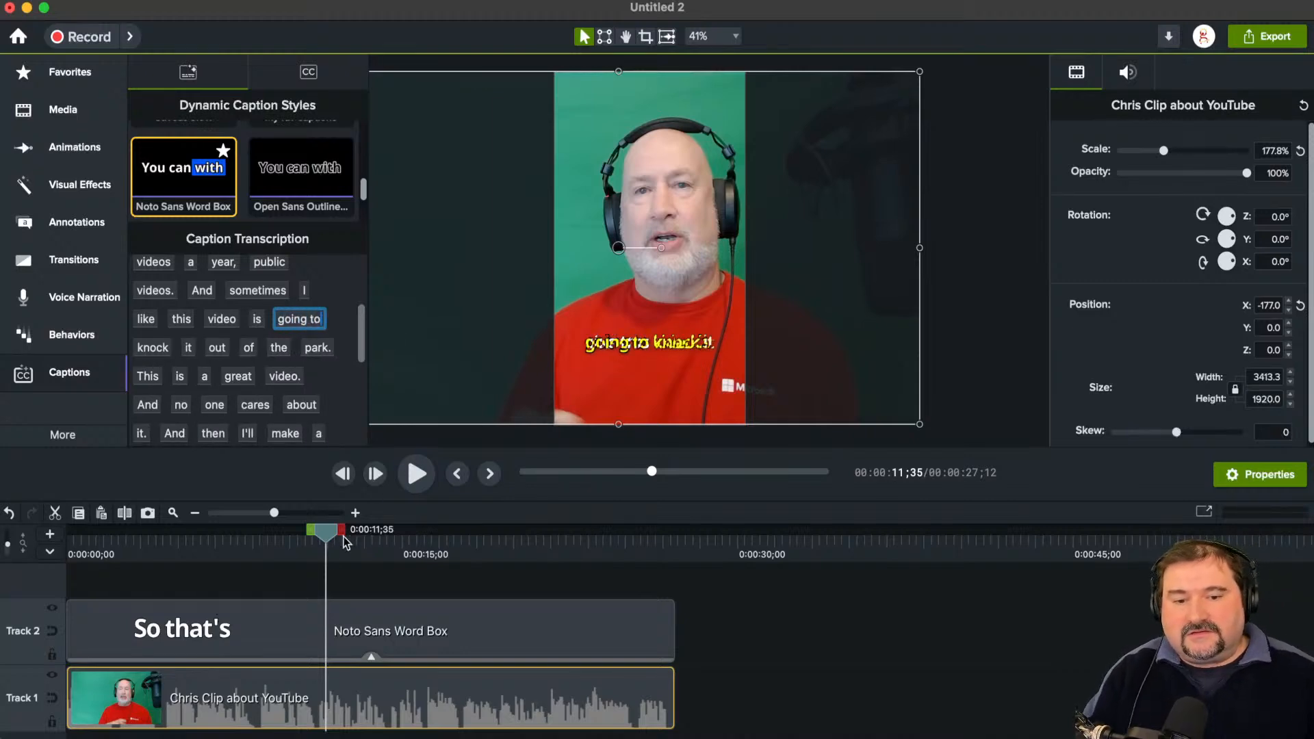
pyautogui.moveTo(323, 541); pyautogui.dragTo(330, 541)
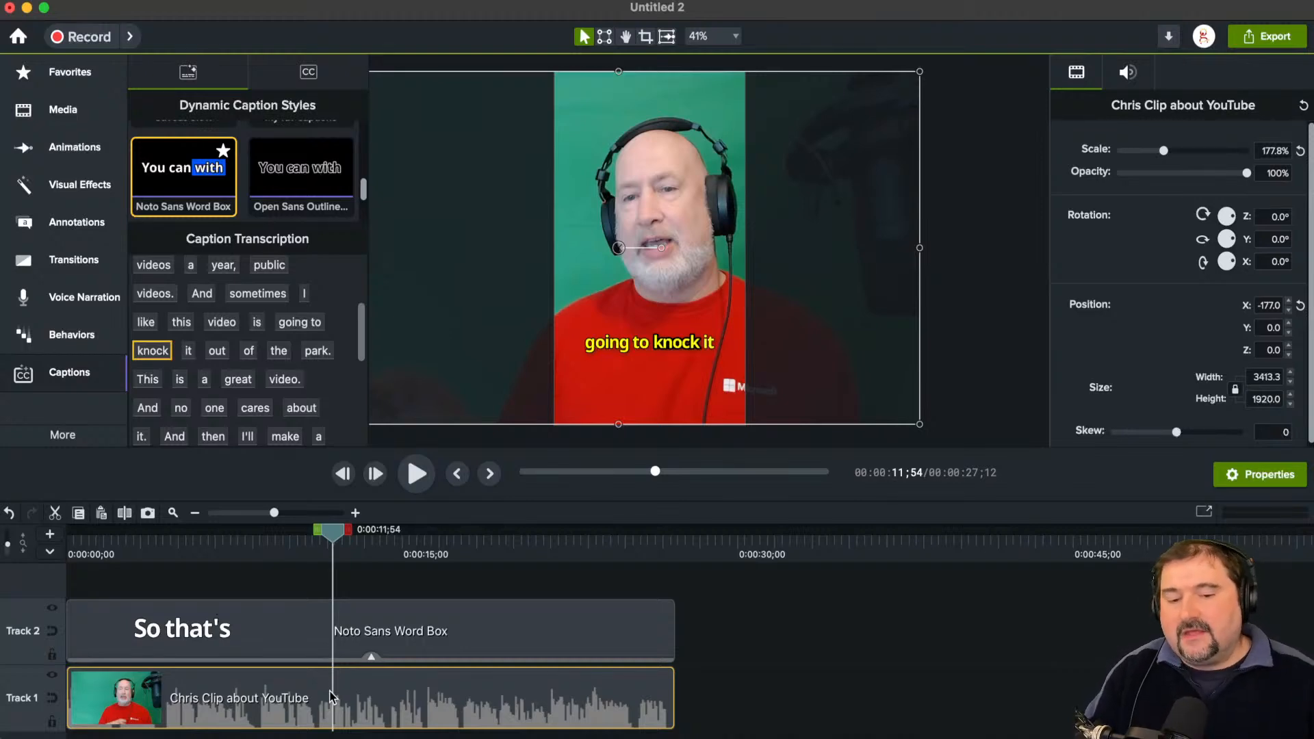
# Step: Try a second caption in the Open Sans Outlined Two Line style across the top of the canvas, and delete it from Track 3
pyautogui.click(349, 631)
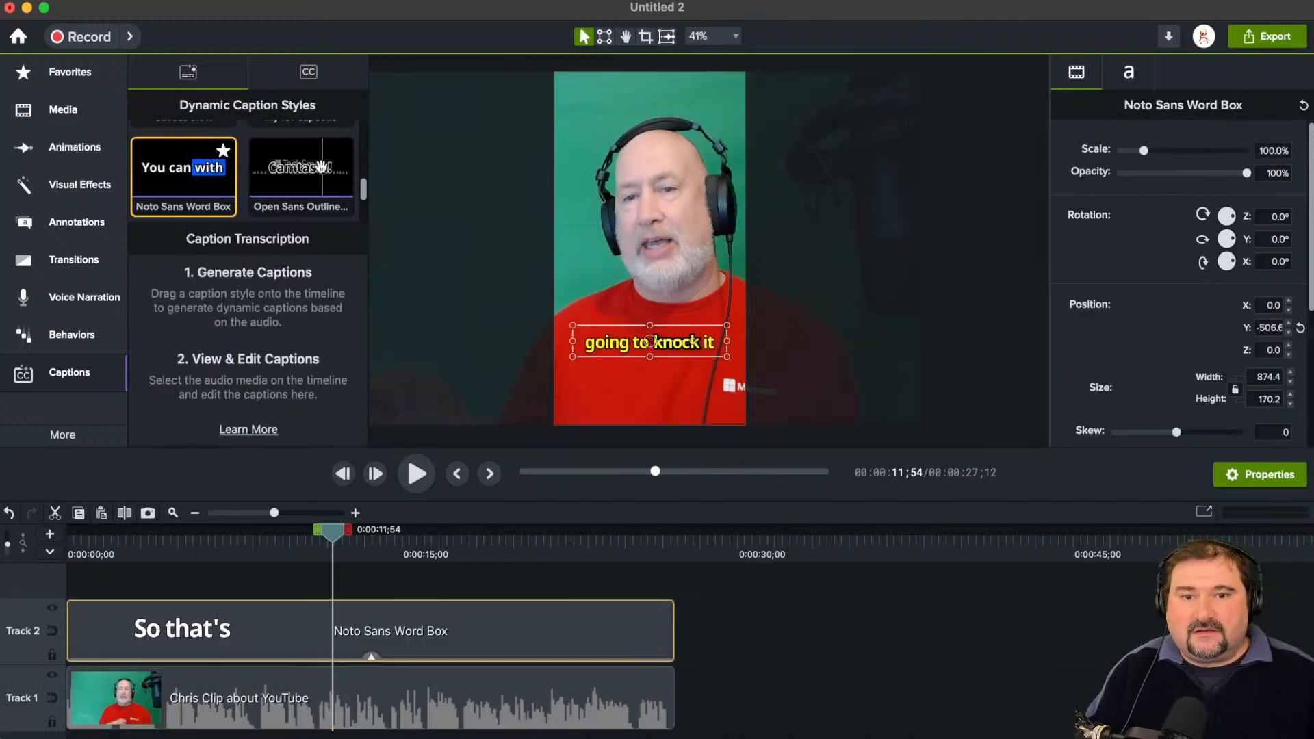
pyautogui.moveTo(312, 178); pyautogui.dragTo(73, 628)
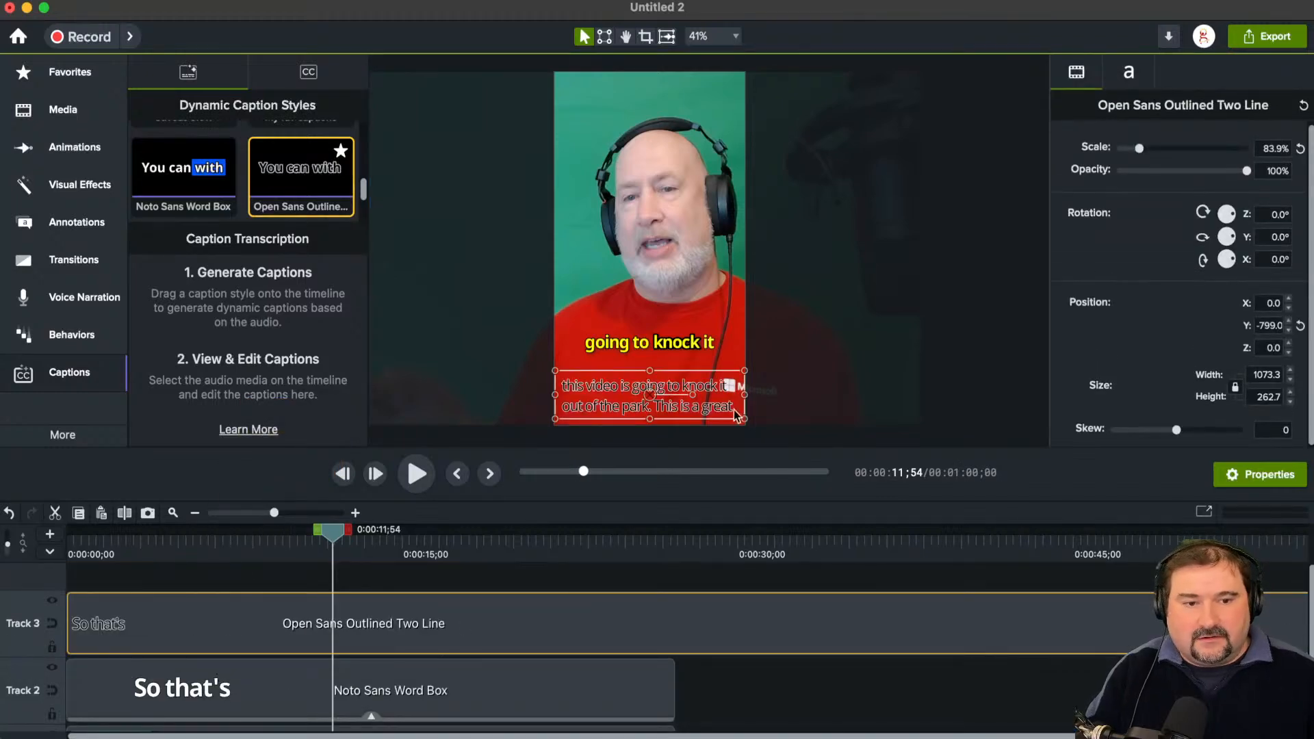
pyautogui.moveTo(707, 415); pyautogui.dragTo(709, 115)
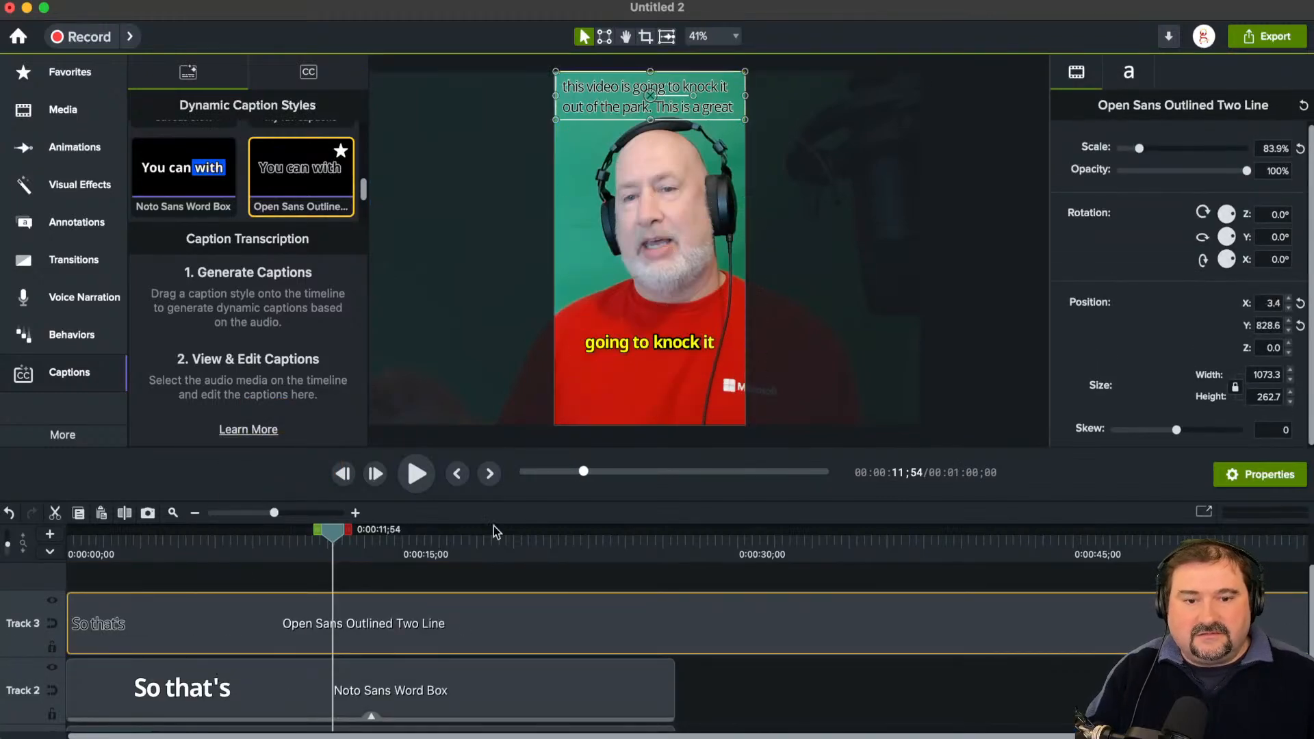
pyautogui.moveTo(333, 533)
pyautogui.mouseDown()
pyautogui.moveTo(425, 542)
pyautogui.moveTo(234, 540)
pyautogui.moveTo(349, 541)
pyautogui.mouseUp()
pyautogui.scroll(2, 587, 64)
pyautogui.scroll(3, 588, 64)
pyautogui.press('Delete')
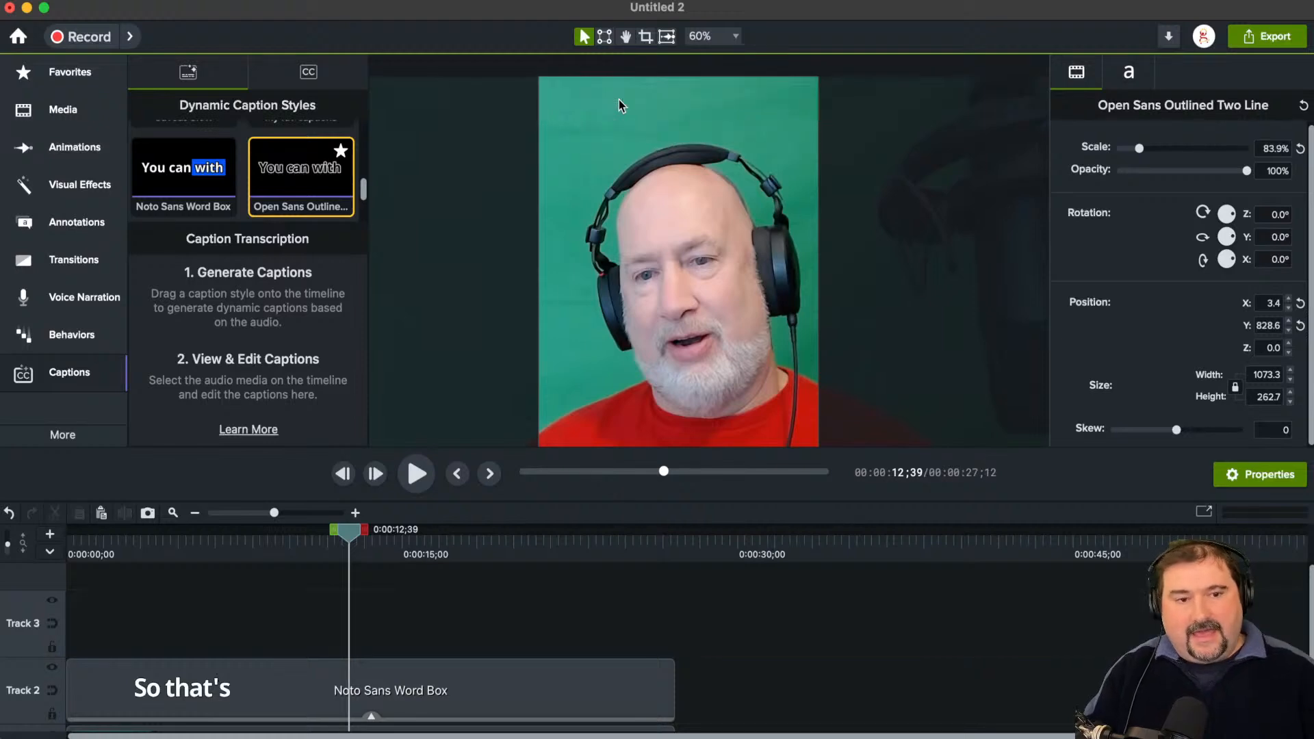
# Step: Shrink the timeline area again and show the Drop Shadow properties of the caption clip on Track 2
pyautogui.moveTo(598, 500); pyautogui.dragTo(599, 560)
pyautogui.scroll(-3, 652, 373)
pyautogui.moveTo(650, 388); pyautogui.dragTo(667, 317)
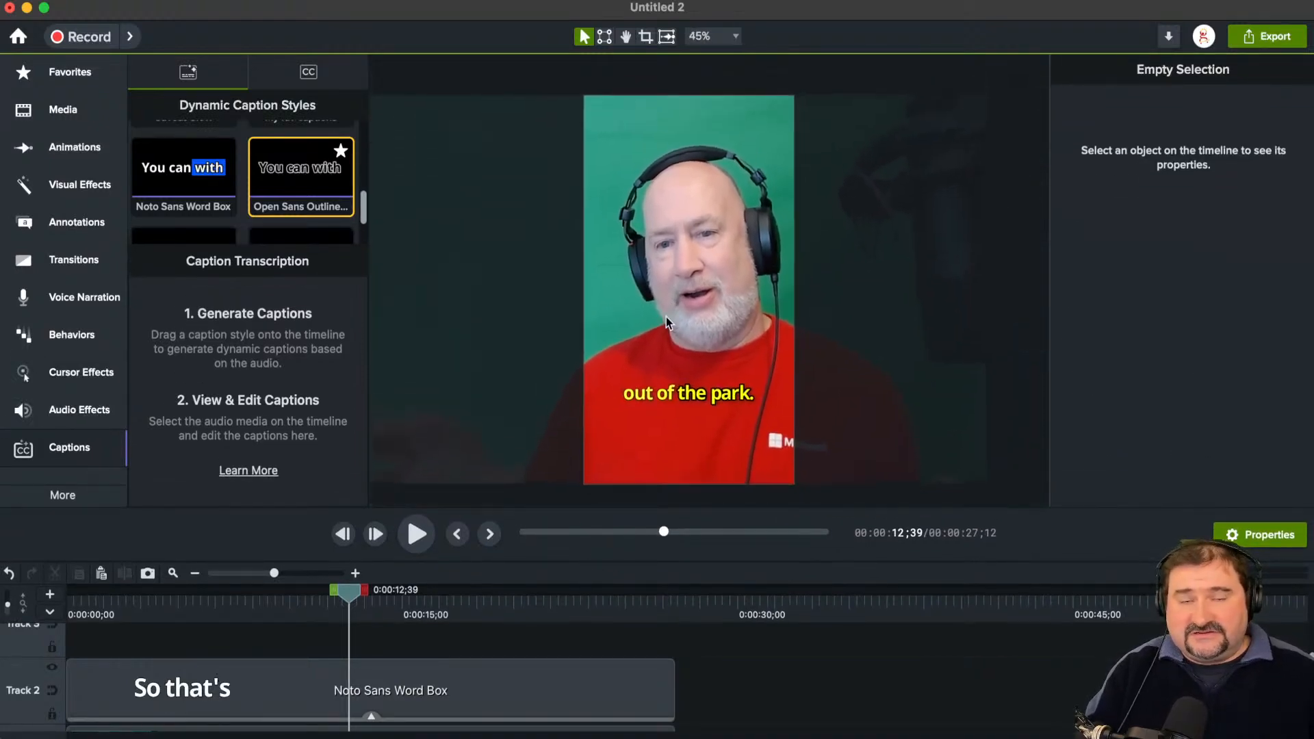
pyautogui.click(369, 698)
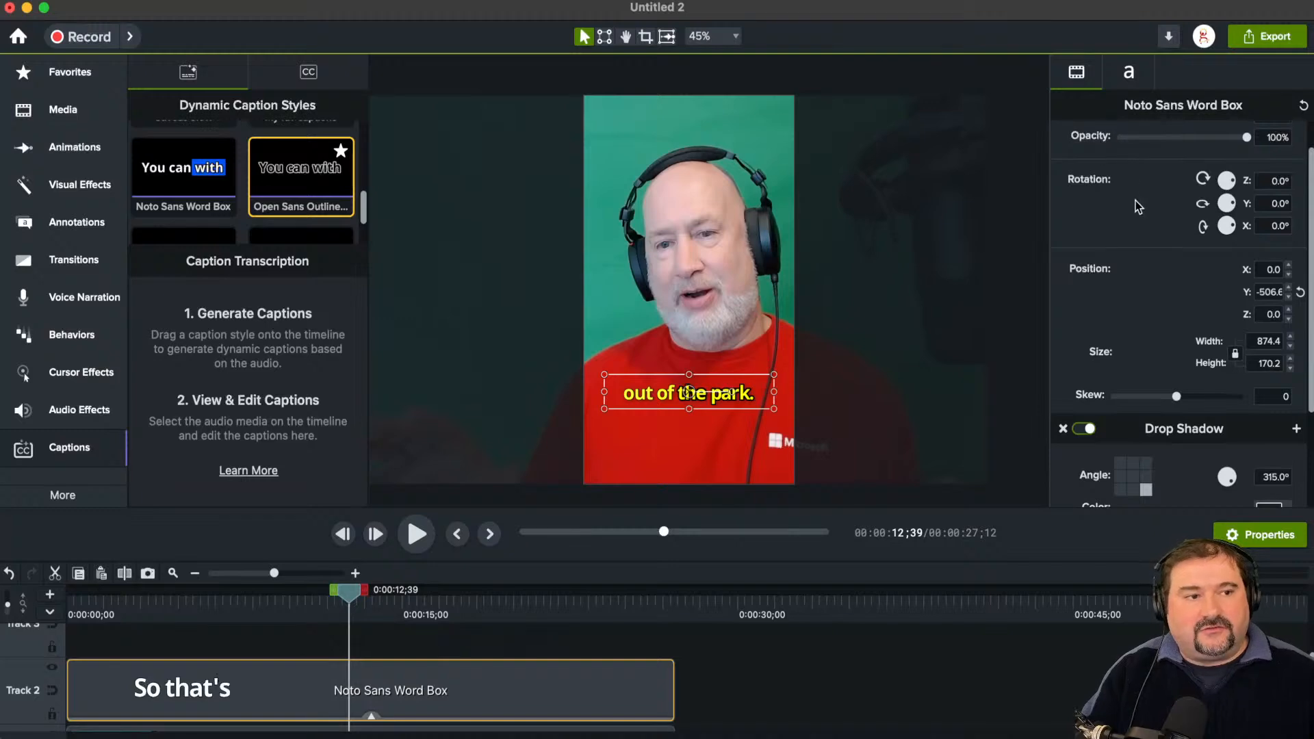
pyautogui.scroll(2, 1136, 203)
pyautogui.scroll(-2, 1205, 408)
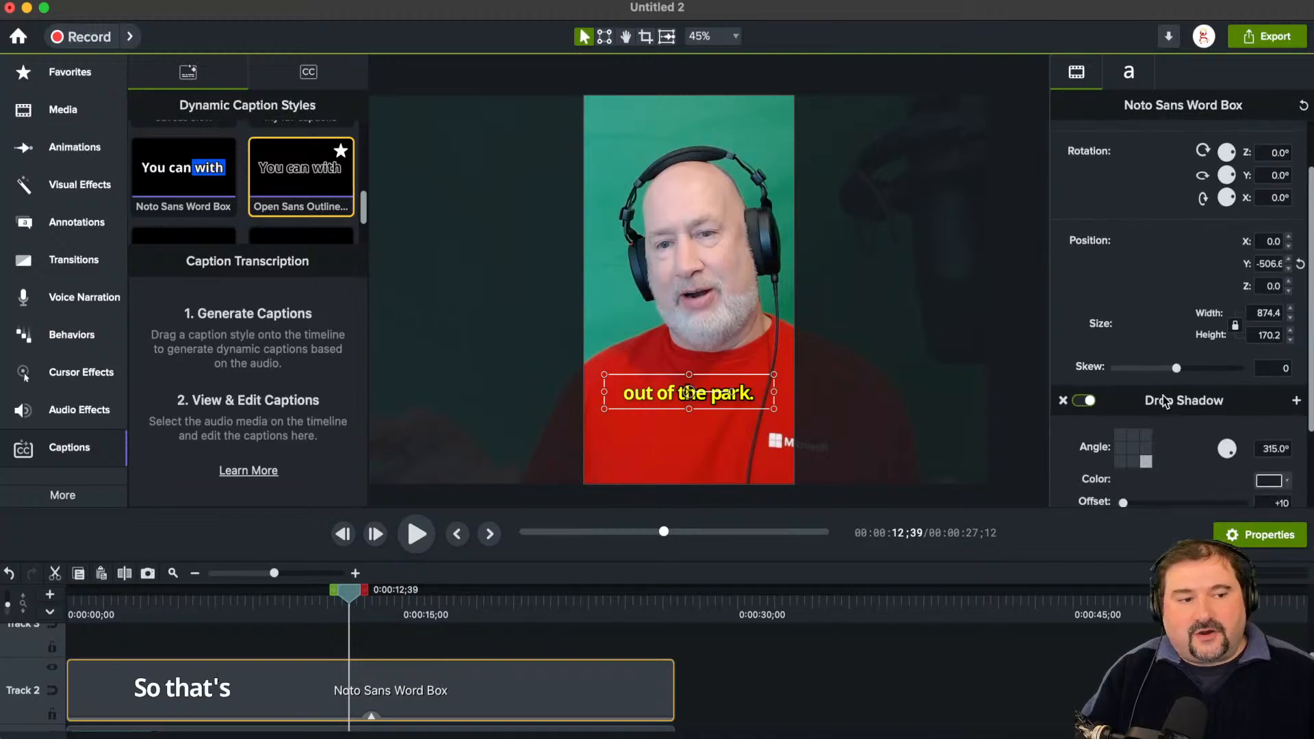
pyautogui.scroll(-2, 1164, 396)
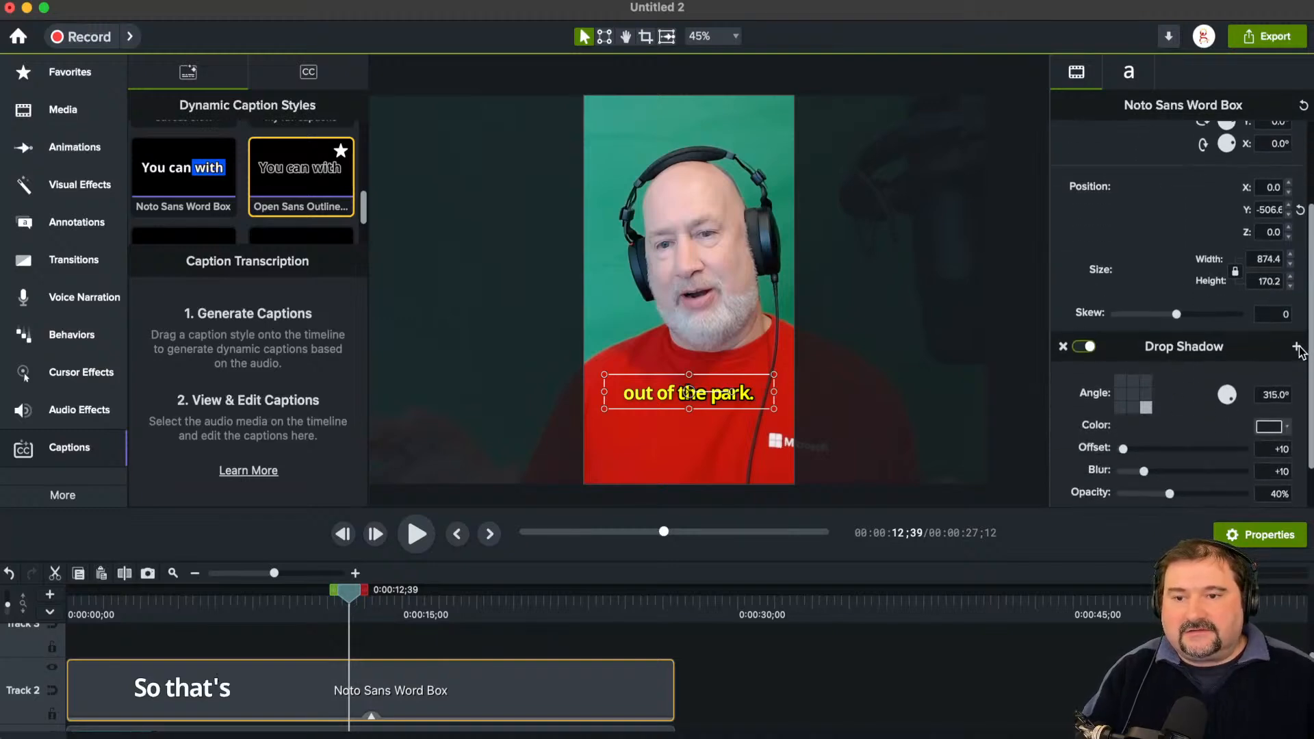
# Step: Save the caption's Drop Shadow settings as a visual effect preset named "Preset 123"
pyautogui.click(1297, 347)
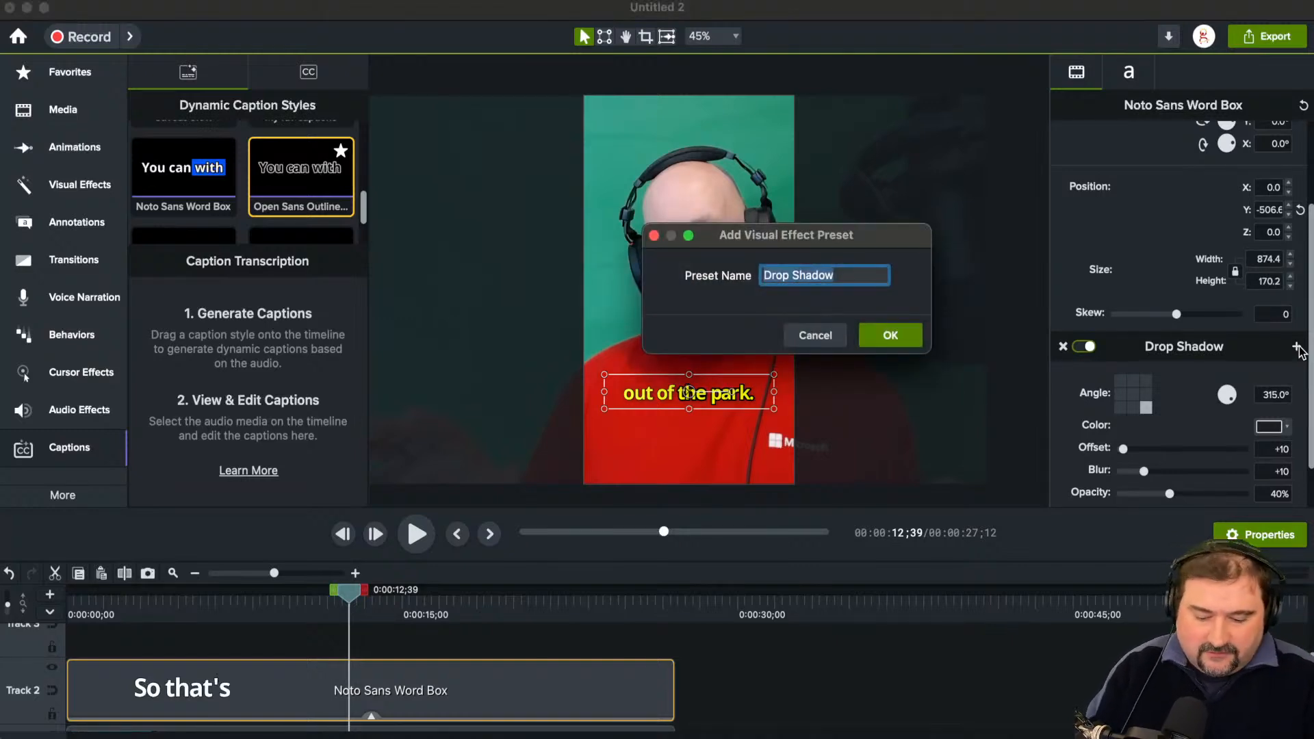
pyautogui.write('Preseet 12')
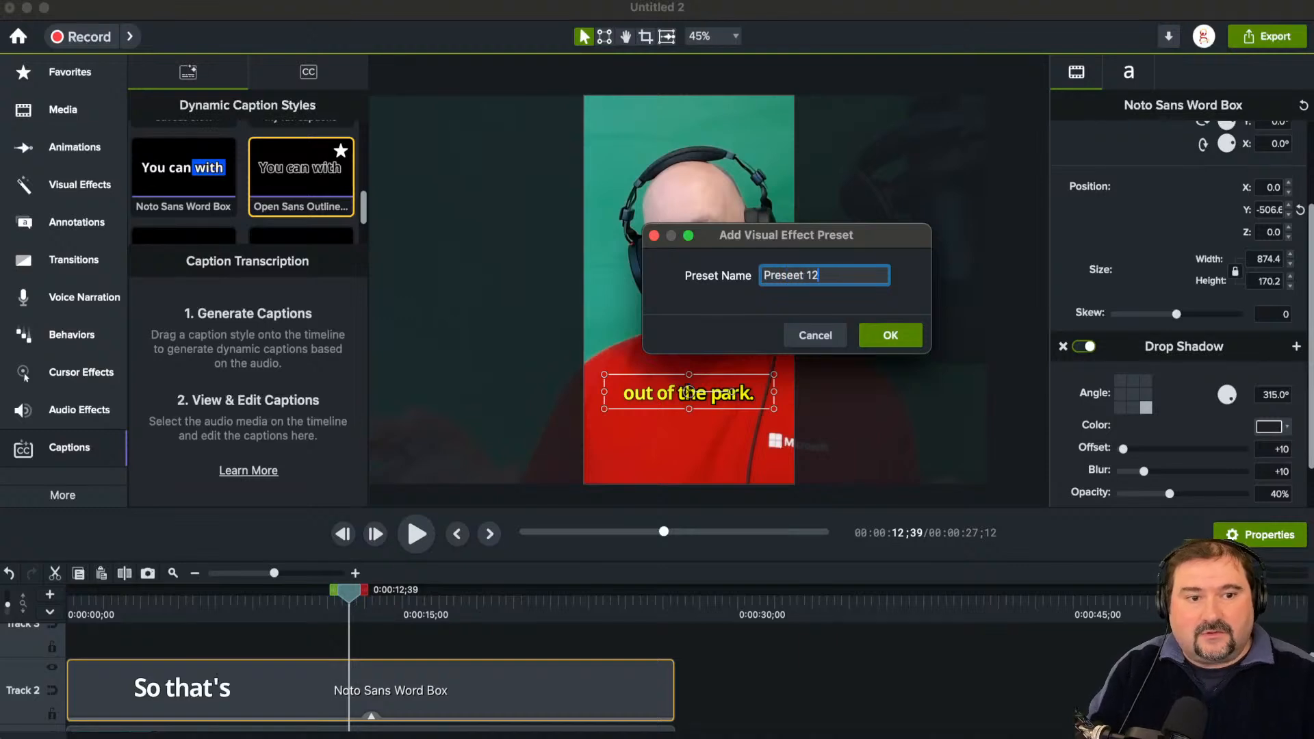
pyautogui.press('BackSpace')
pyautogui.press('BackSpace')
pyautogui.press('BackSpace')
pyautogui.press('BackSpace')
pyautogui.press('BackSpace')
pyautogui.write('t 123')
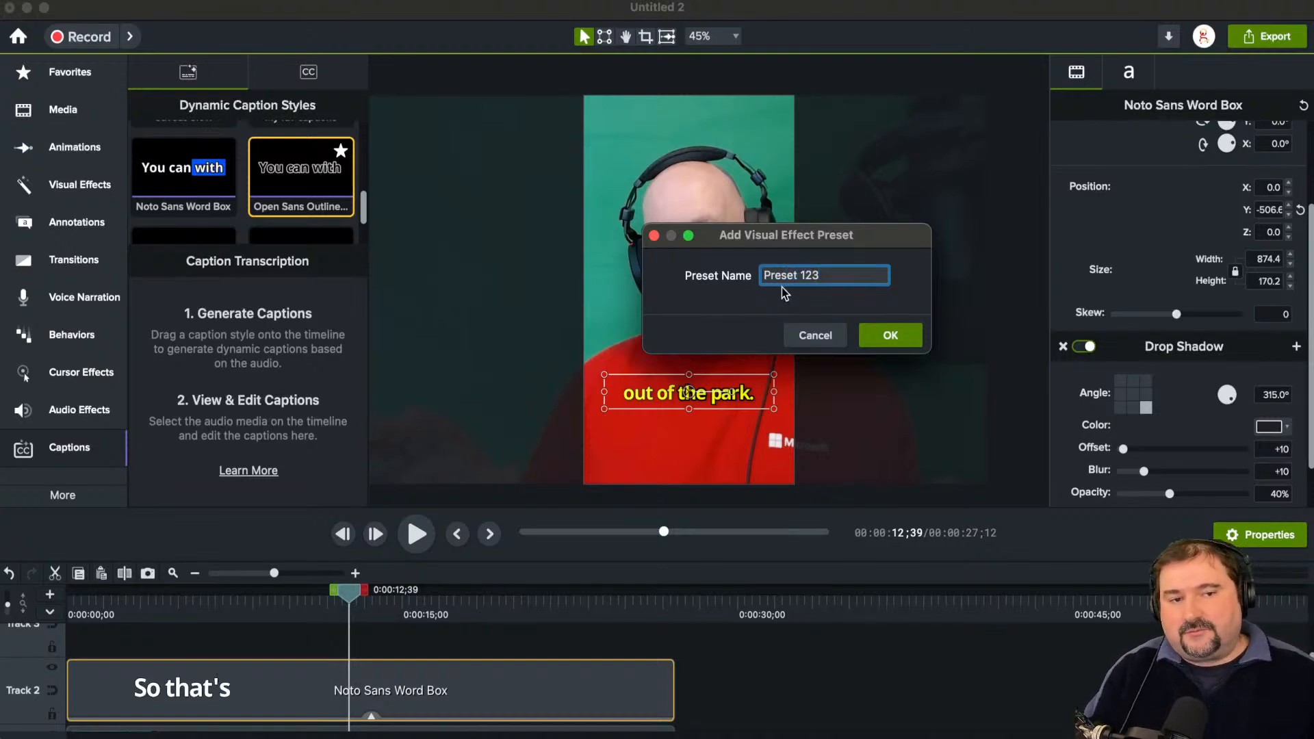
pyautogui.click(911, 335)
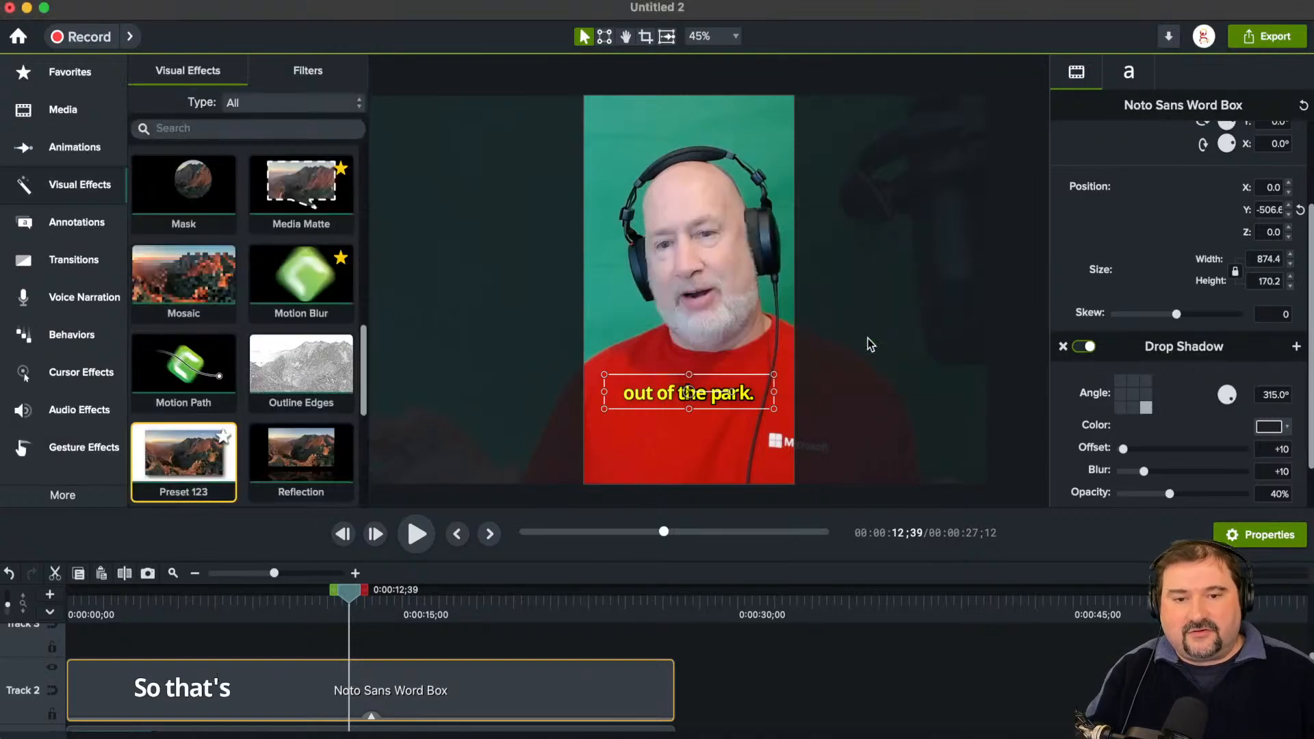
# Step: Return to the dynamic caption styles and browse down to Roboto Slab and Social Media Clips 2
pyautogui.click(62, 495)
pyautogui.click(178, 494)
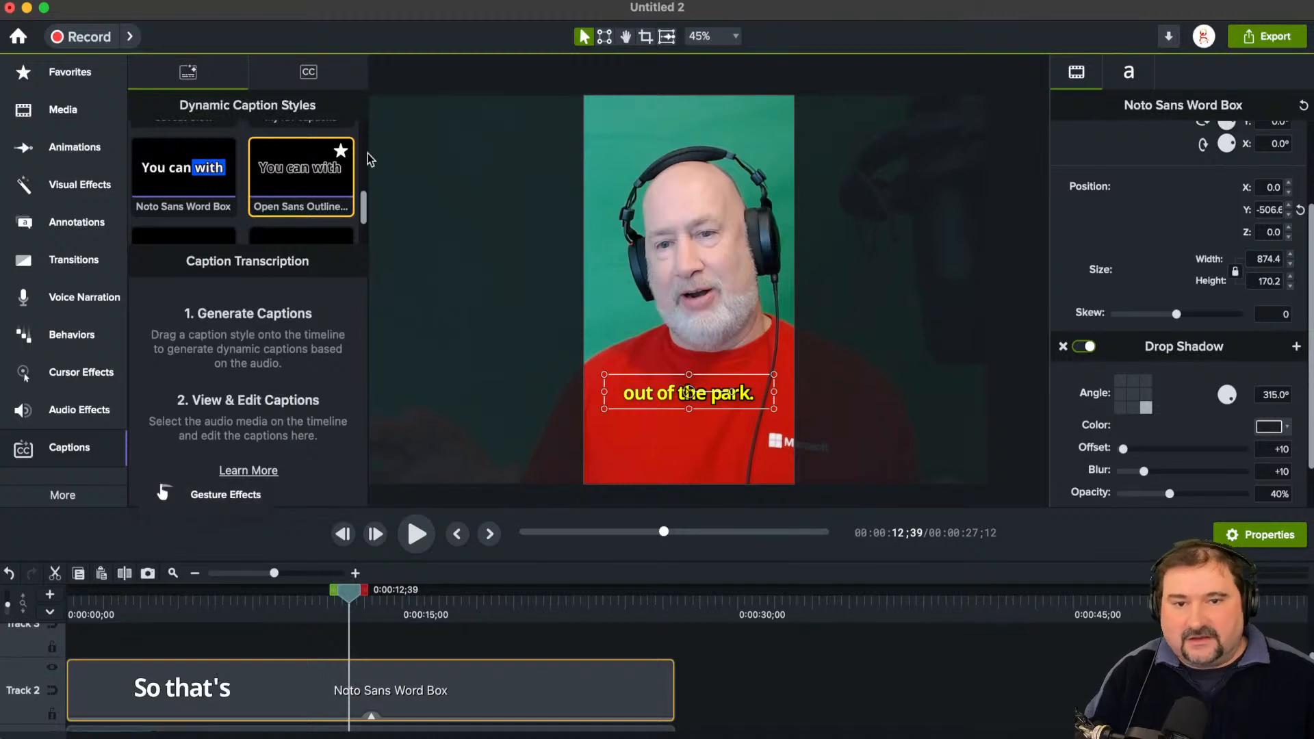
pyautogui.moveTo(362, 207); pyautogui.dragTo(368, 240)
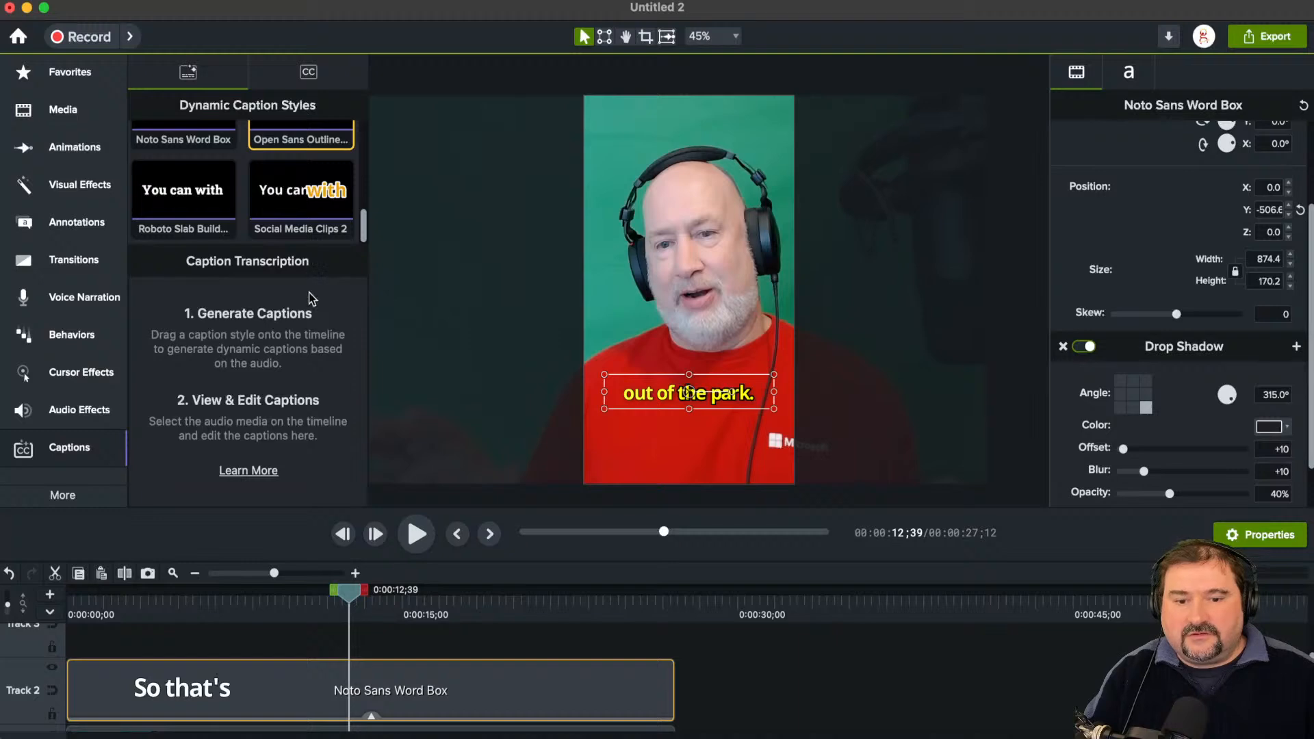
# Step: Remove the Drop Shadow effect from the caption clip on Track 2
pyautogui.click(318, 651)
pyautogui.click(321, 671)
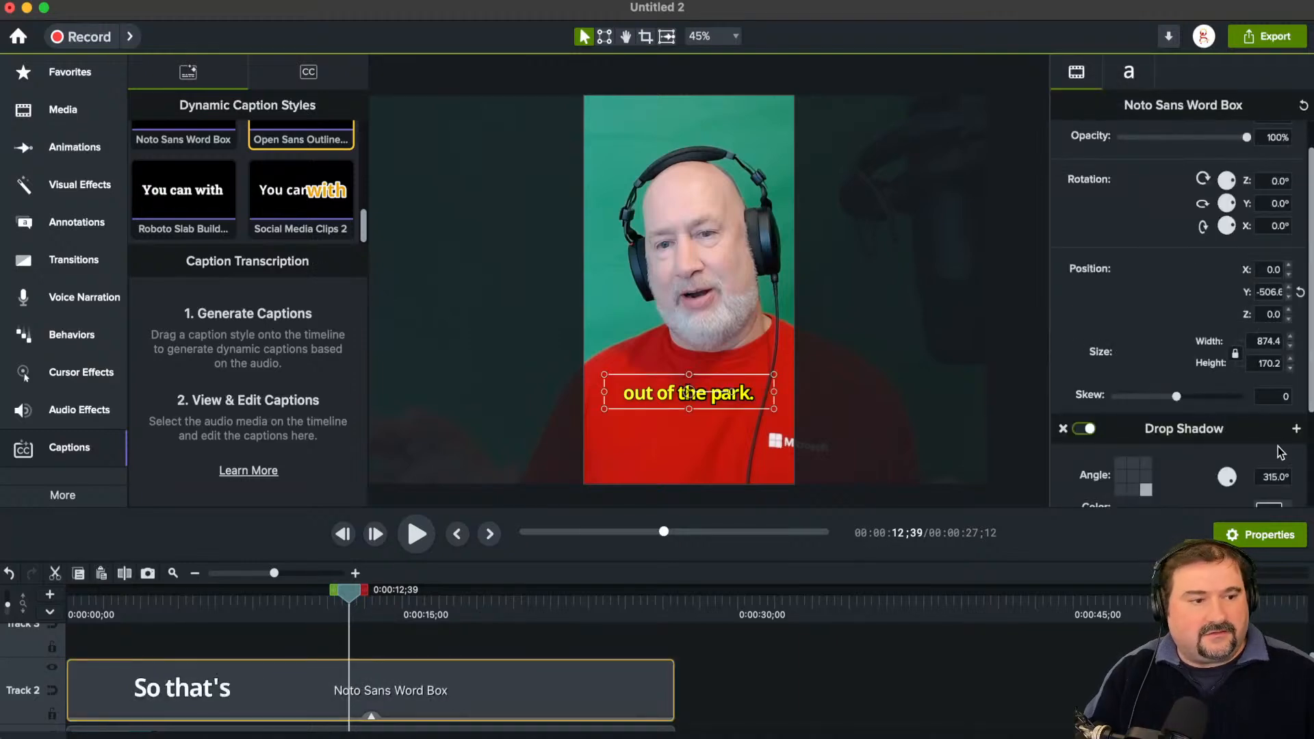
pyautogui.click(1296, 430)
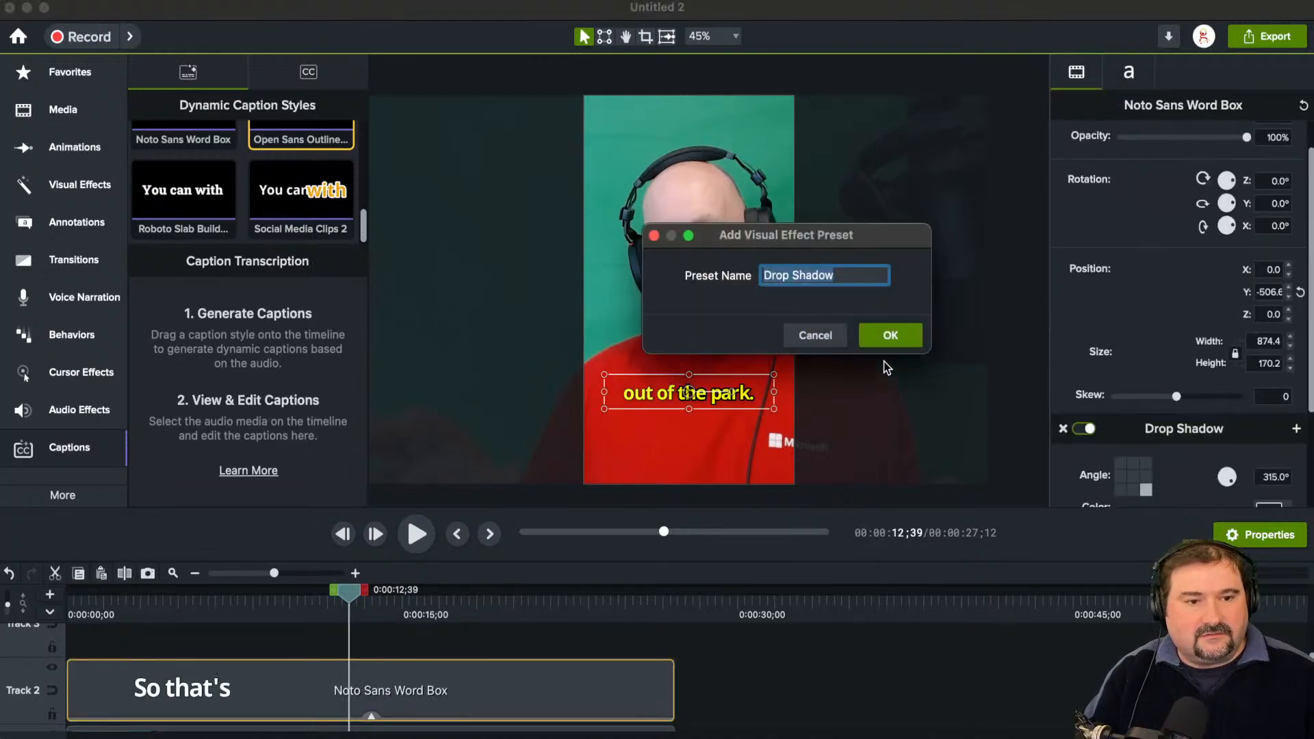
pyautogui.click(814, 336)
pyautogui.scroll(-3, 1161, 430)
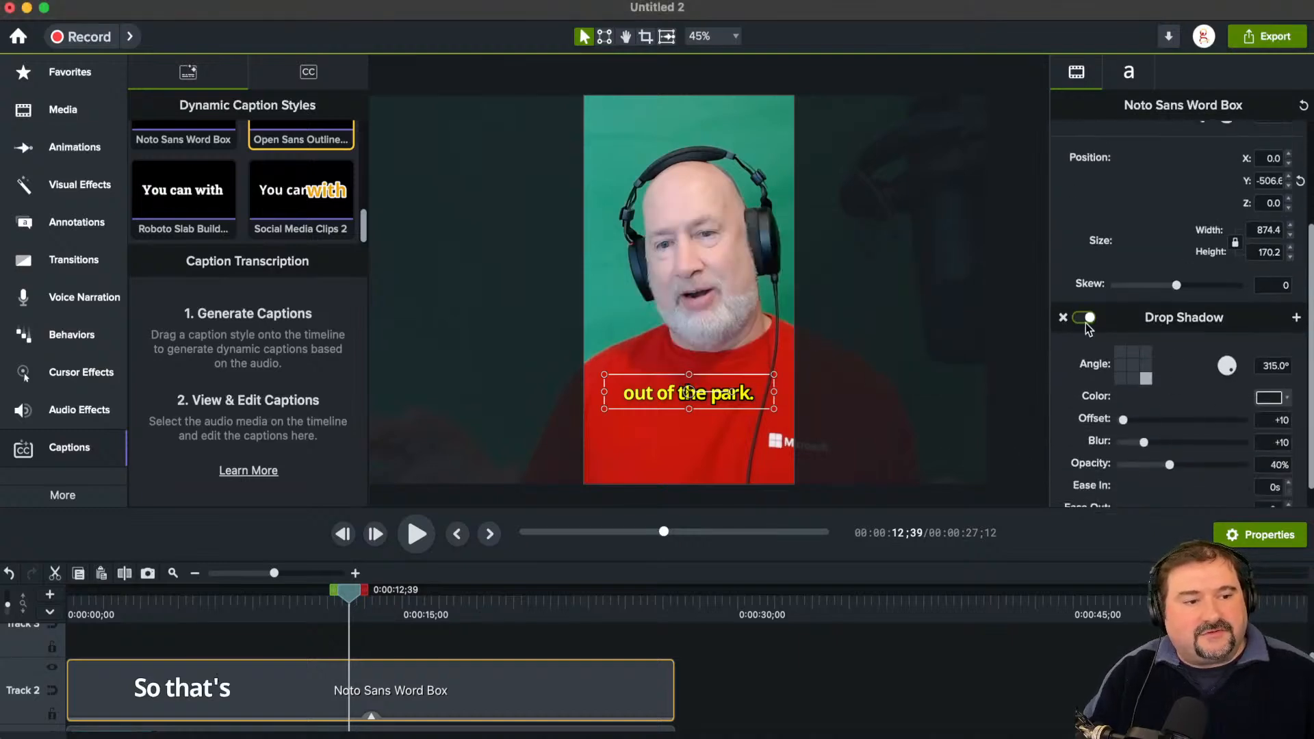
pyautogui.click(1063, 317)
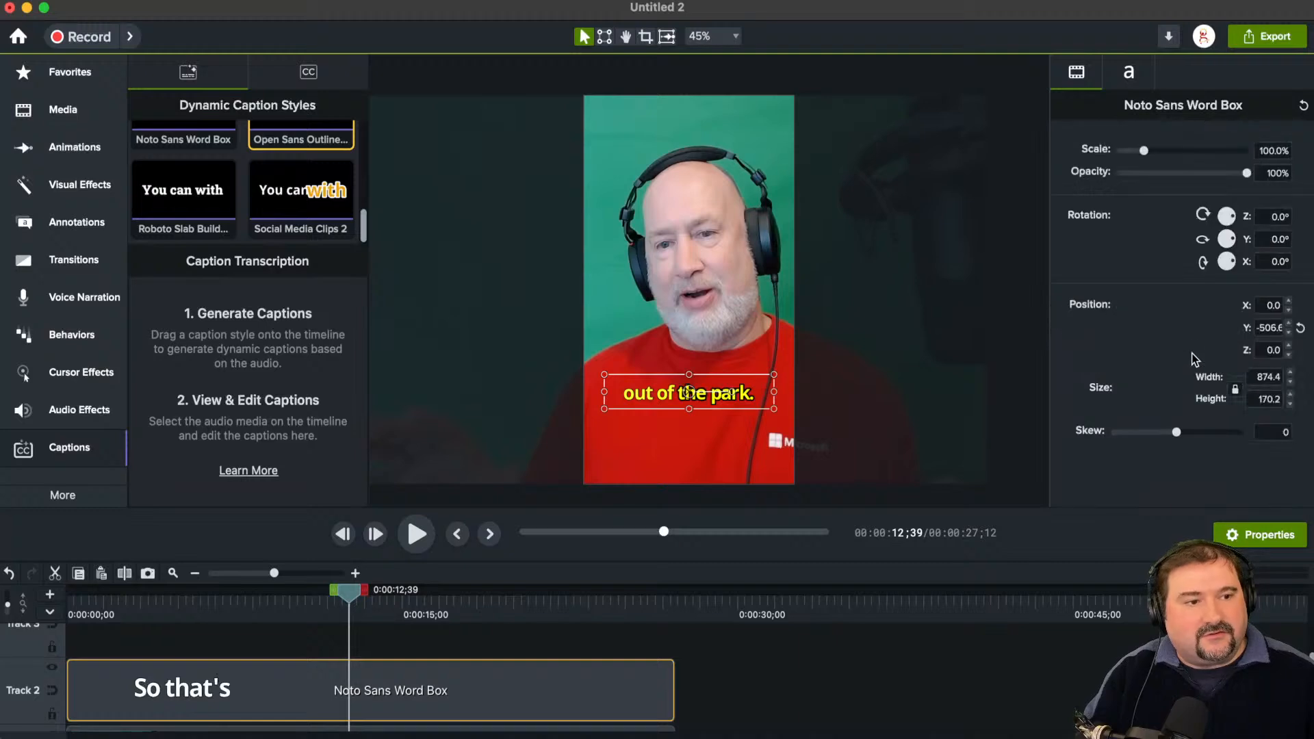
# Step: Save the caption's text and highlighting settings as a dynamic caption preset named "Preset 123" and browse the caption styles after it
pyautogui.click(1129, 74)
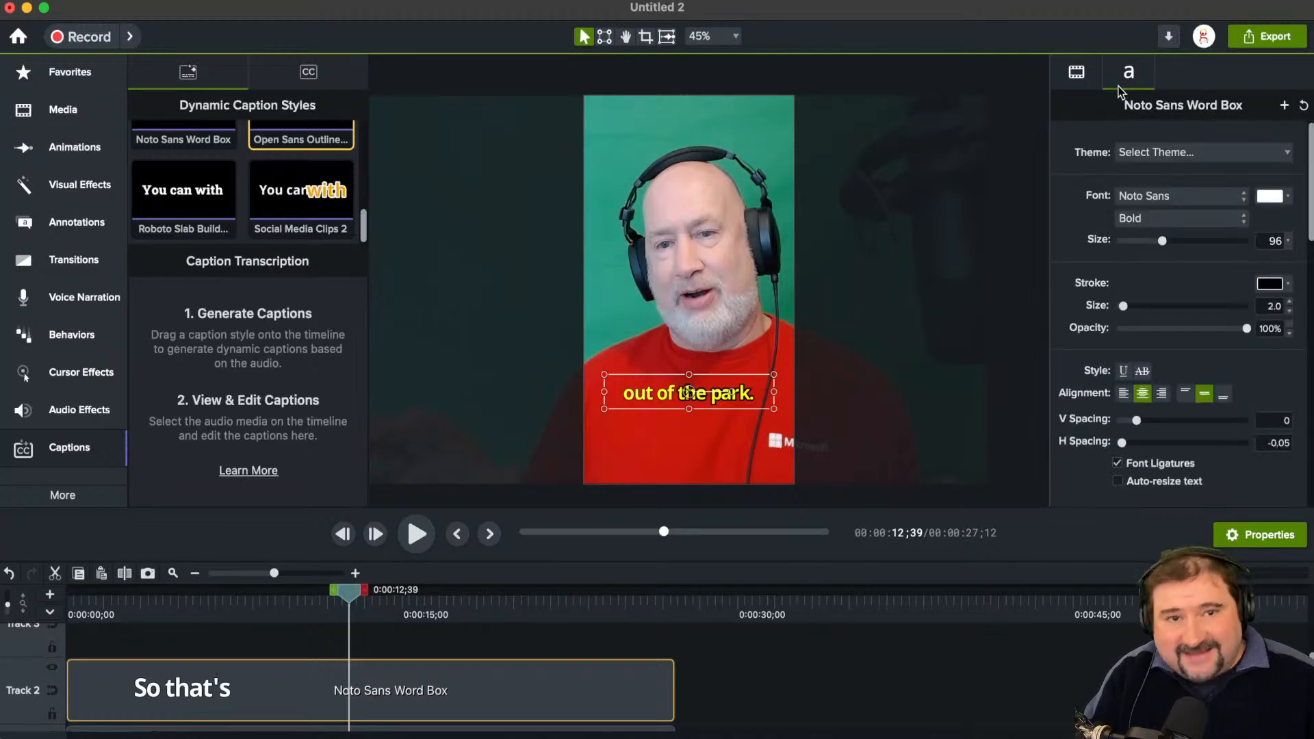
pyautogui.scroll(-2, 1157, 333)
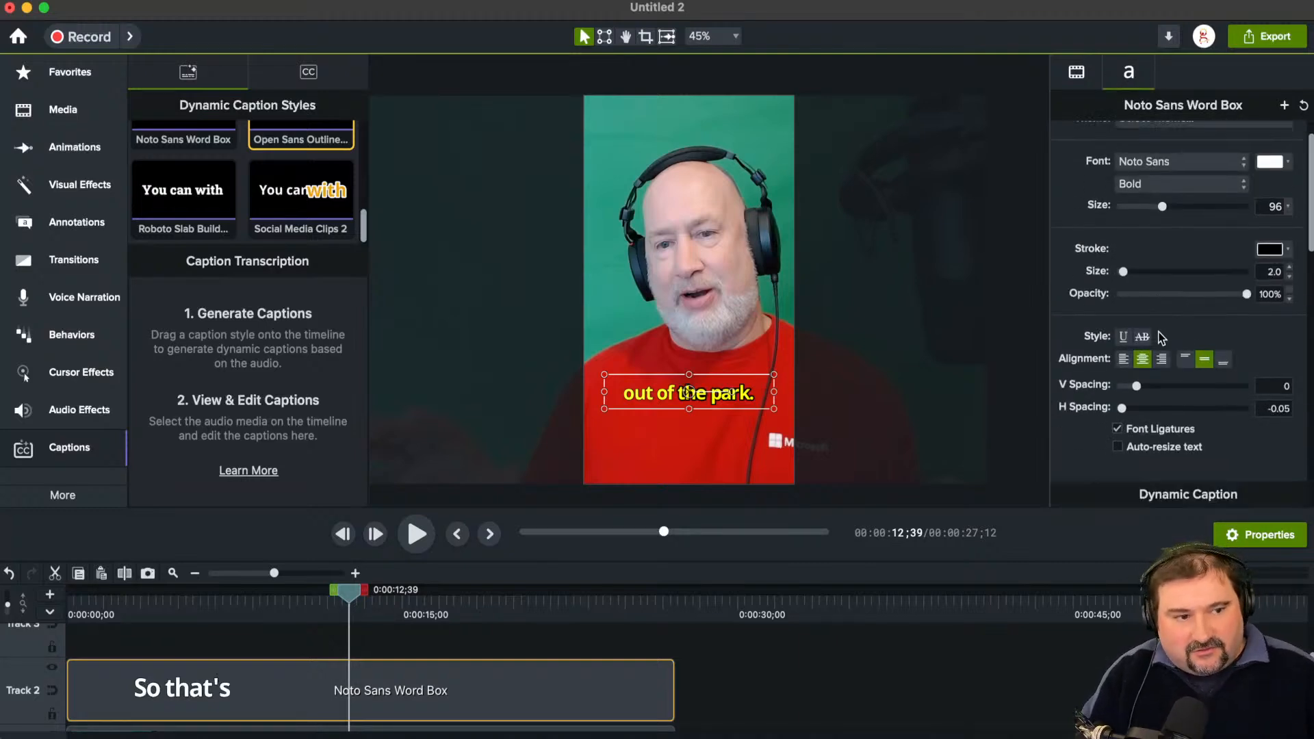
pyautogui.scroll(-5, 1162, 337)
pyautogui.scroll(-2, 1181, 328)
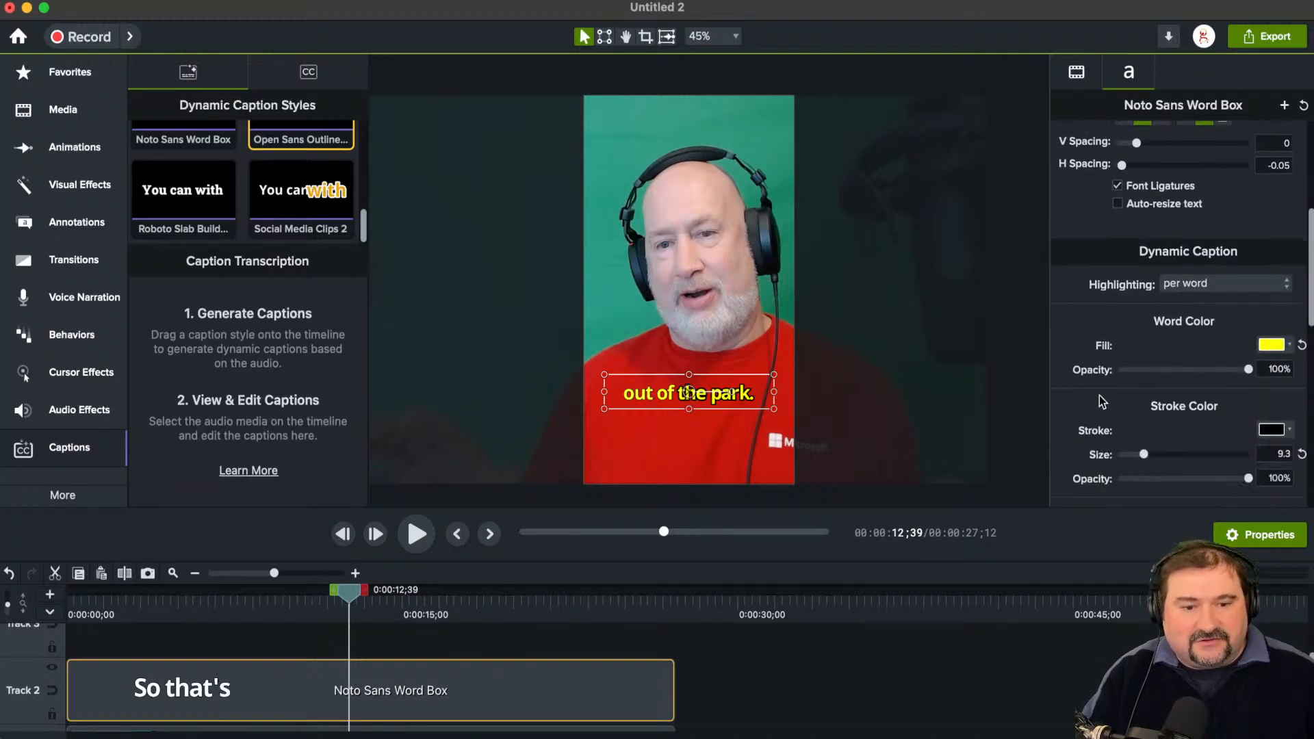
pyautogui.scroll(-4, 1144, 320)
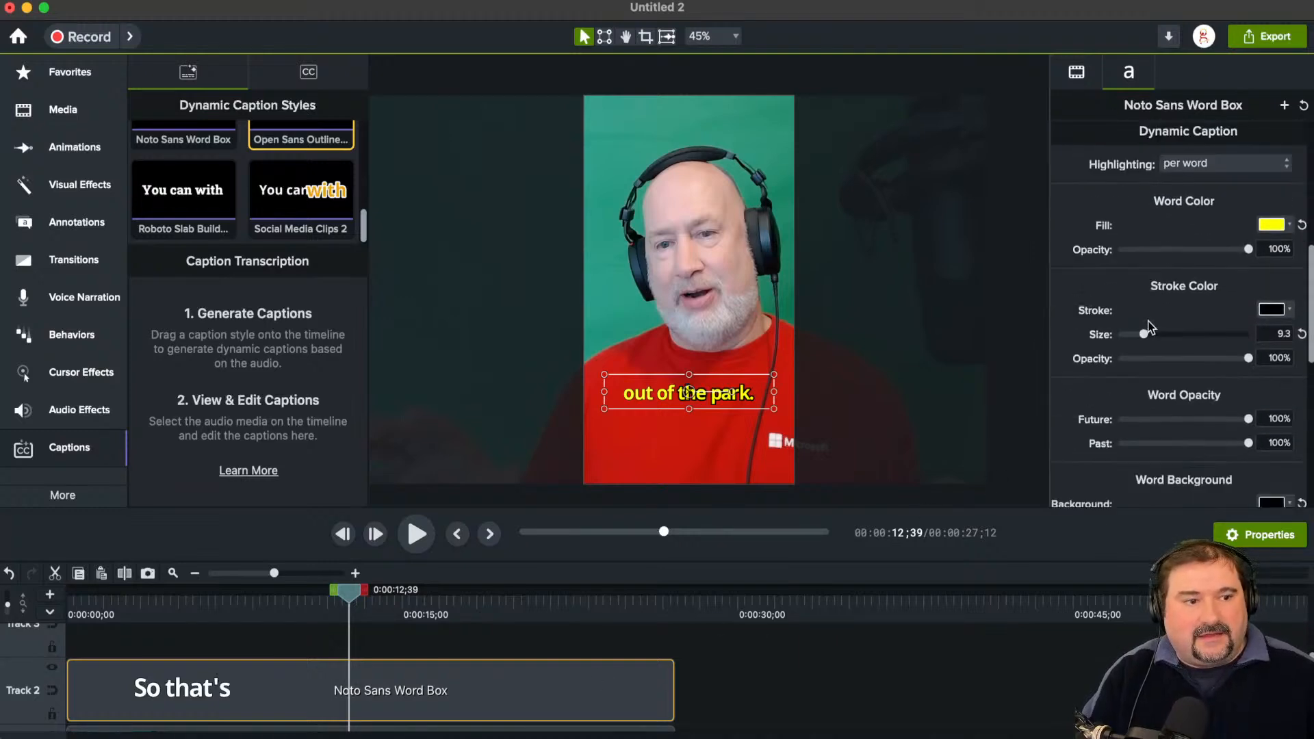
pyautogui.scroll(10, 1177, 338)
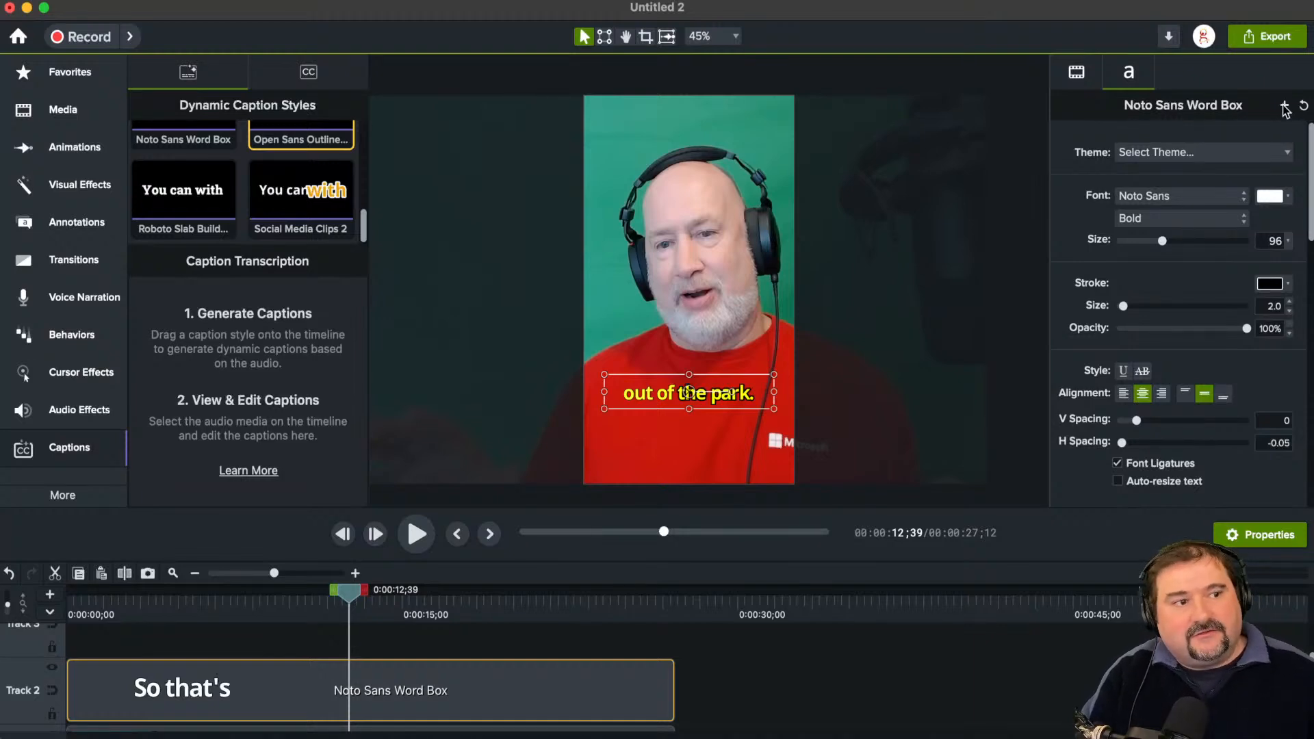
pyautogui.click(1285, 107)
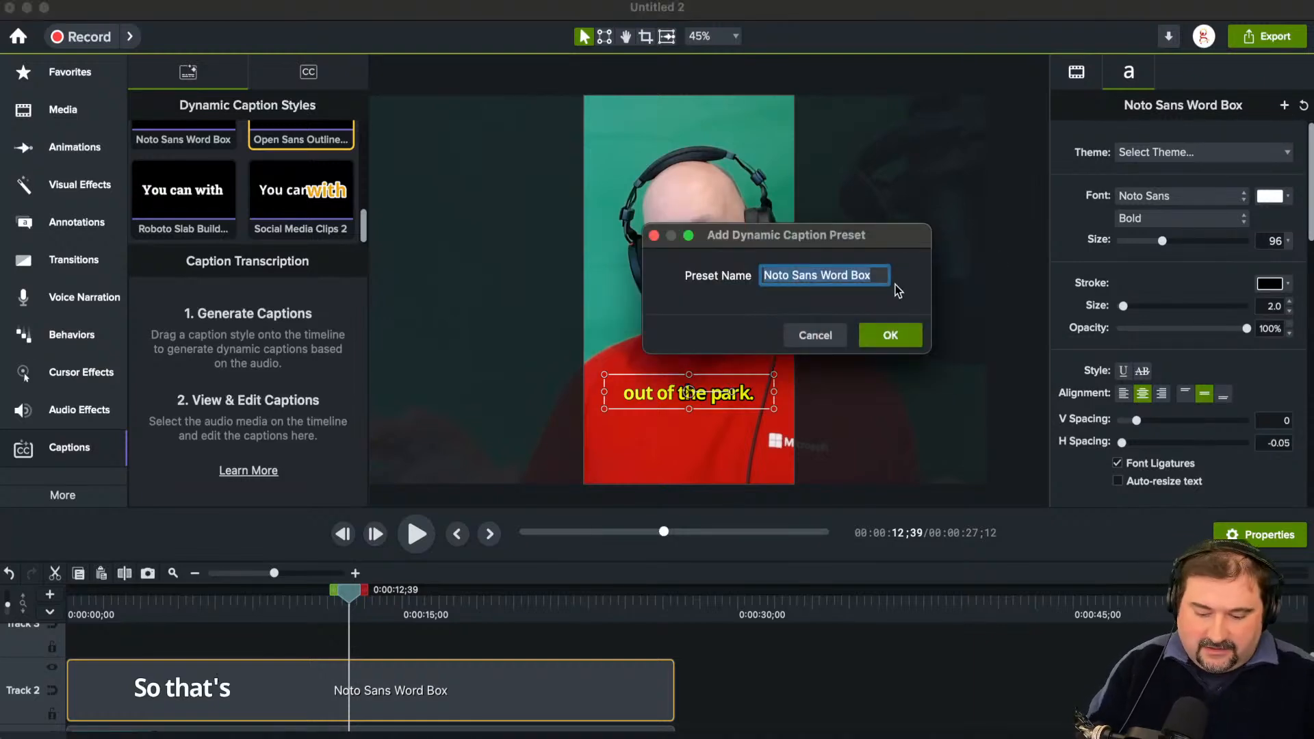
pyautogui.write('Preset 123')
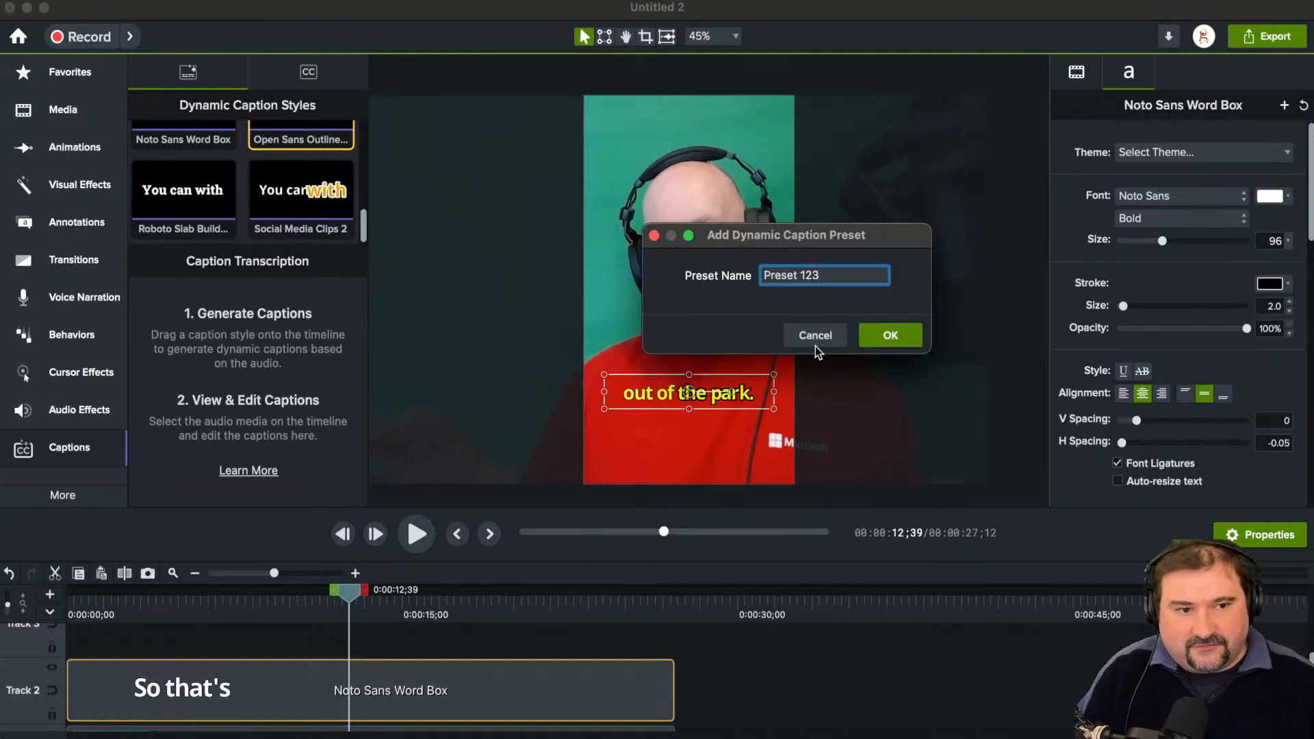
pyautogui.click(887, 337)
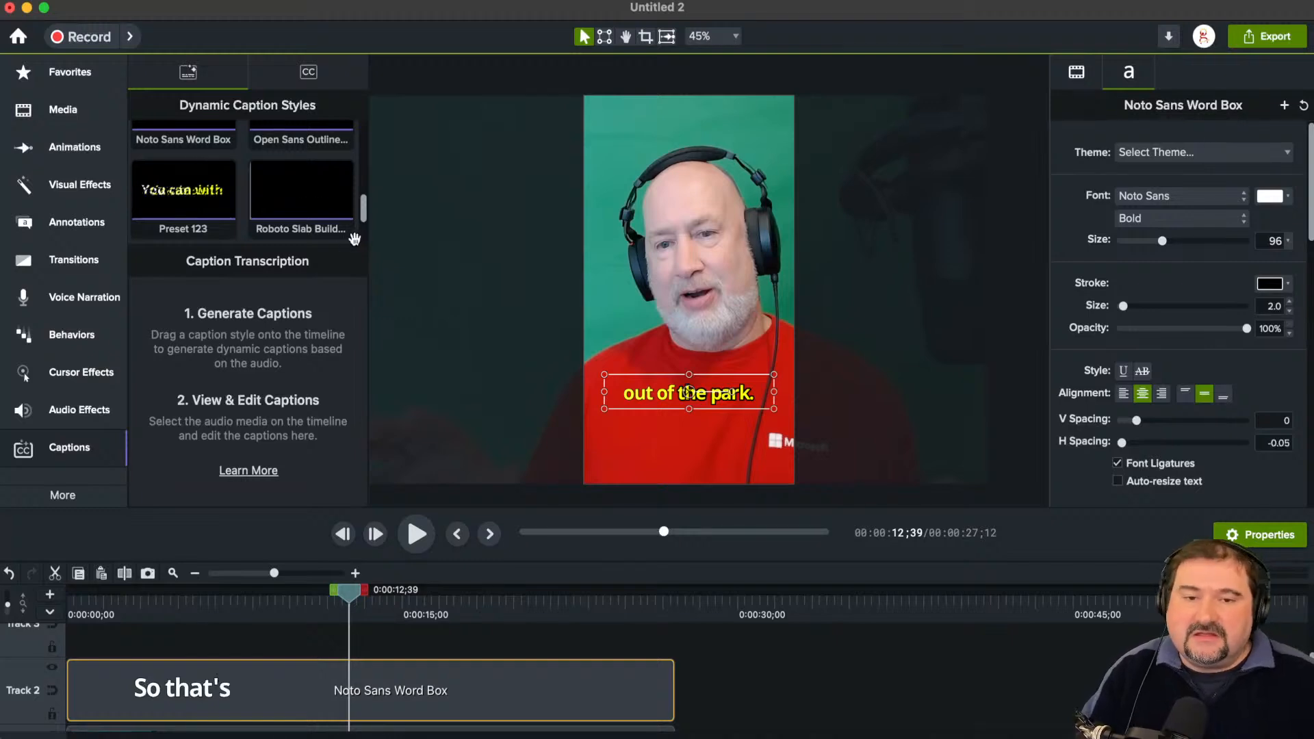
pyautogui.moveTo(365, 211); pyautogui.dragTo(367, 236)
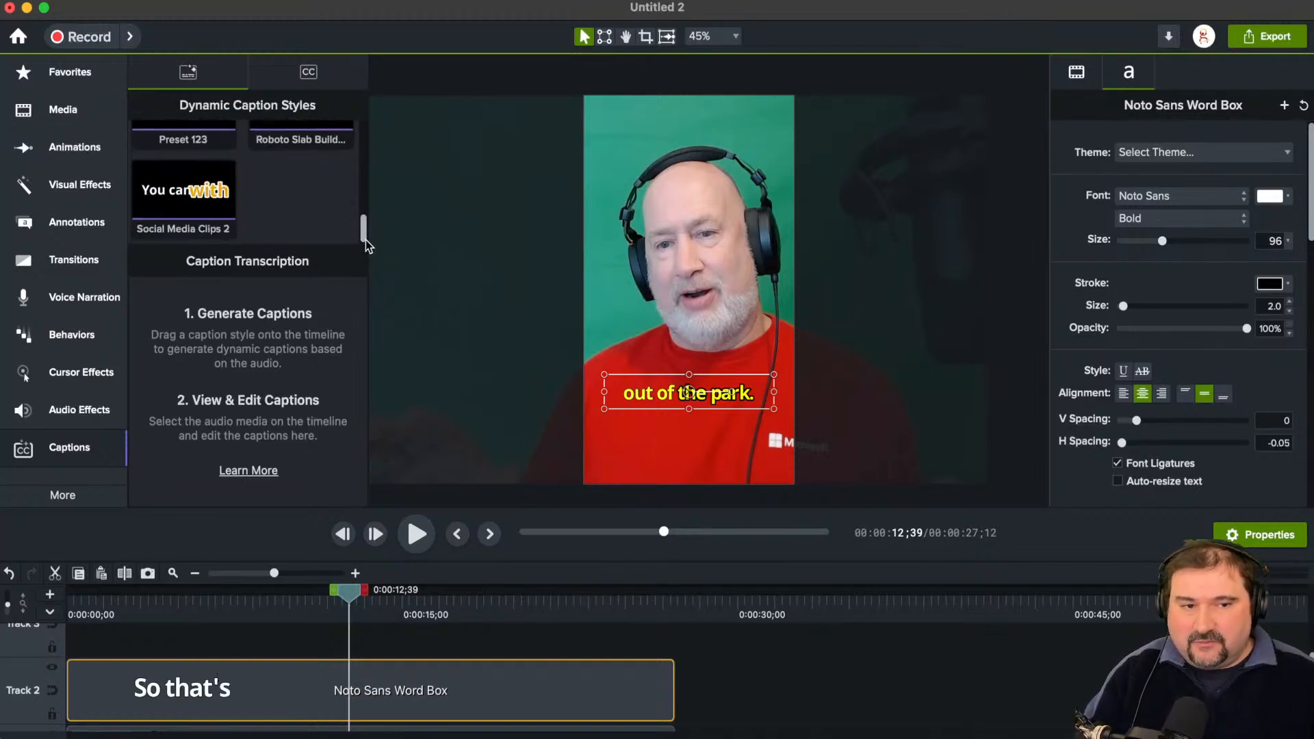
# Step: Try the Pinch gesture effect on the video clip on Track 1, and undo it
pyautogui.click(518, 323)
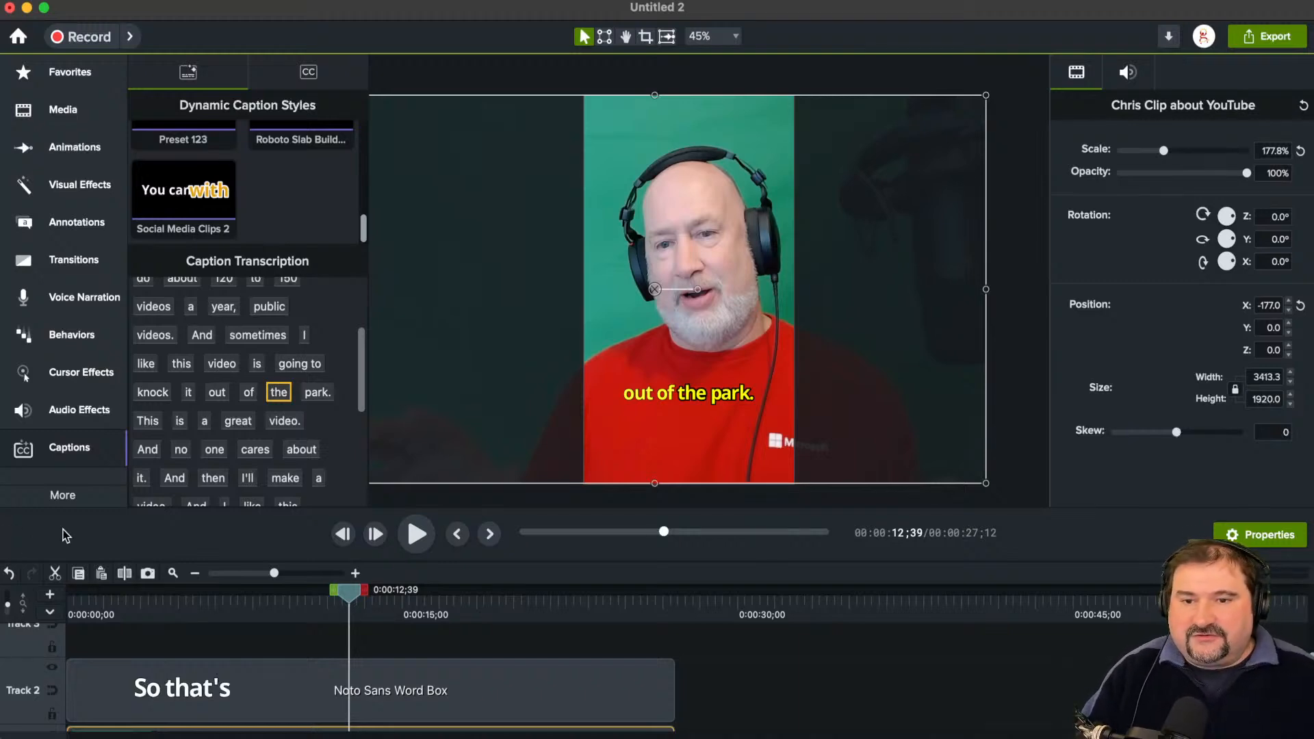
pyautogui.click(87, 262)
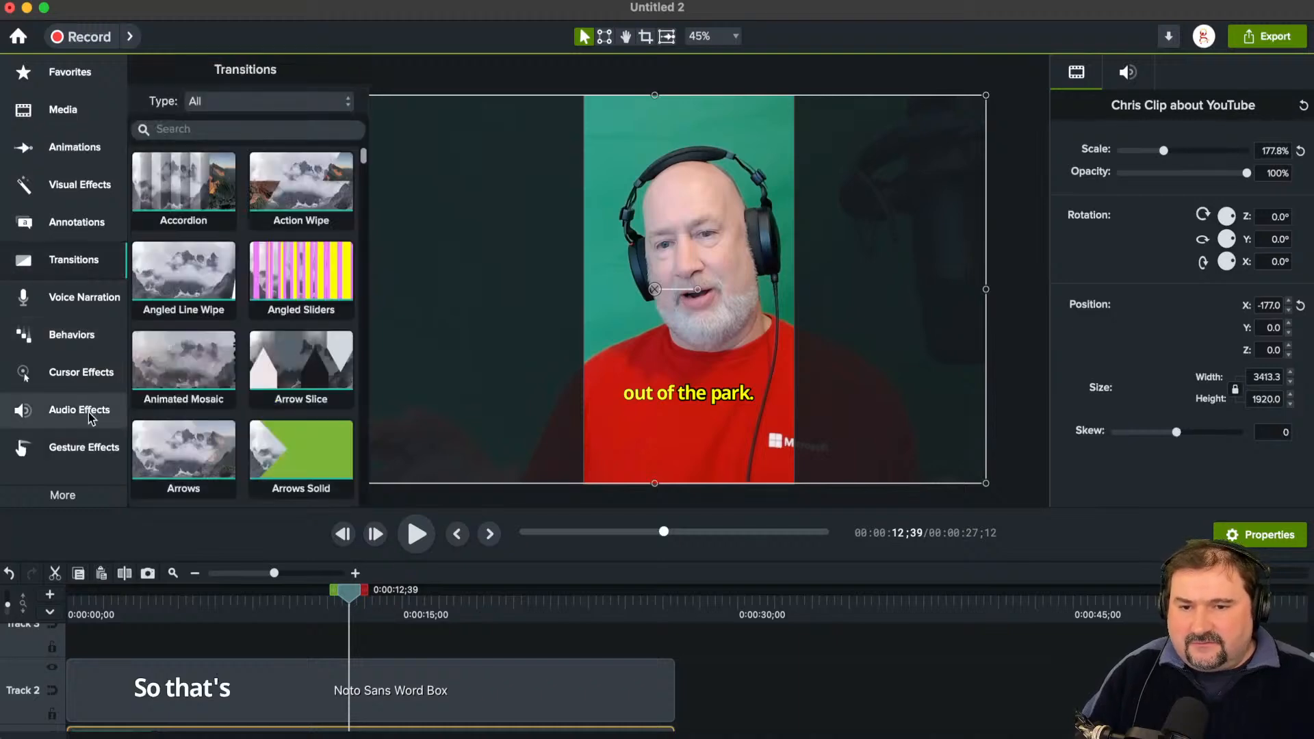
pyautogui.click(85, 436)
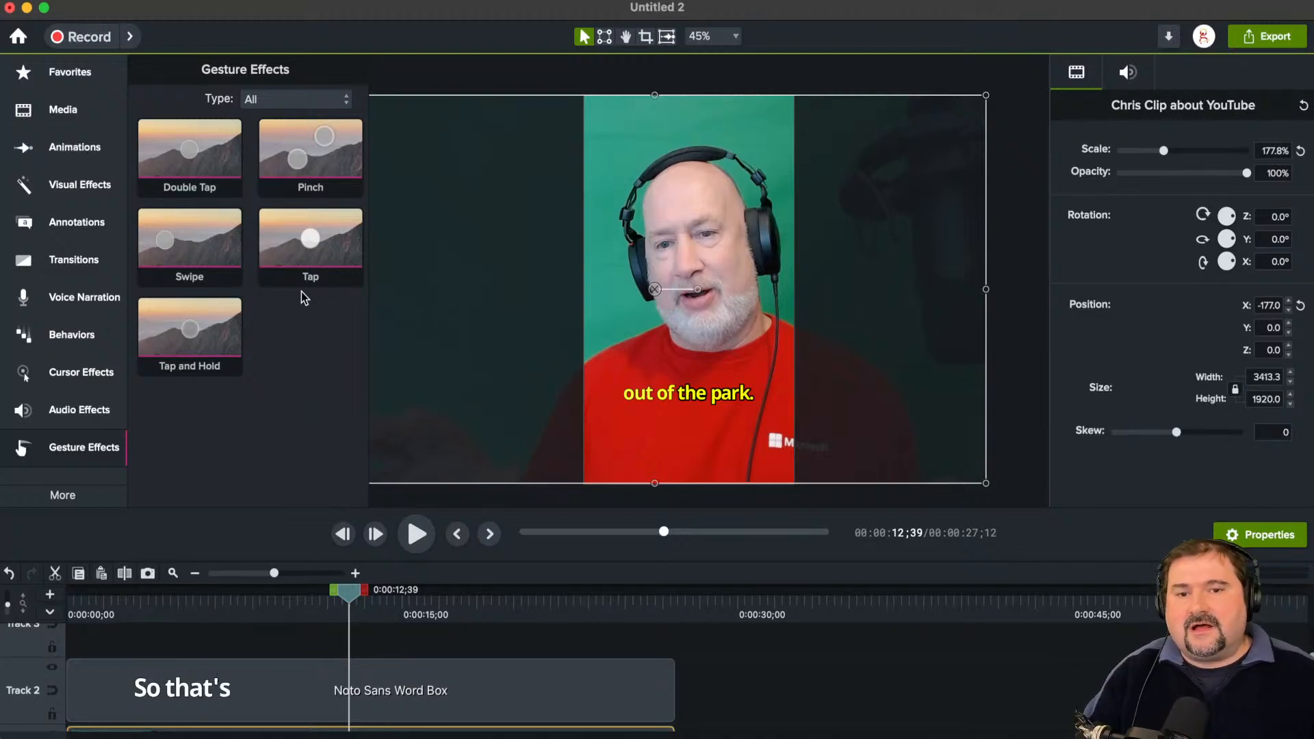
pyautogui.moveTo(308, 156); pyautogui.dragTo(684, 315)
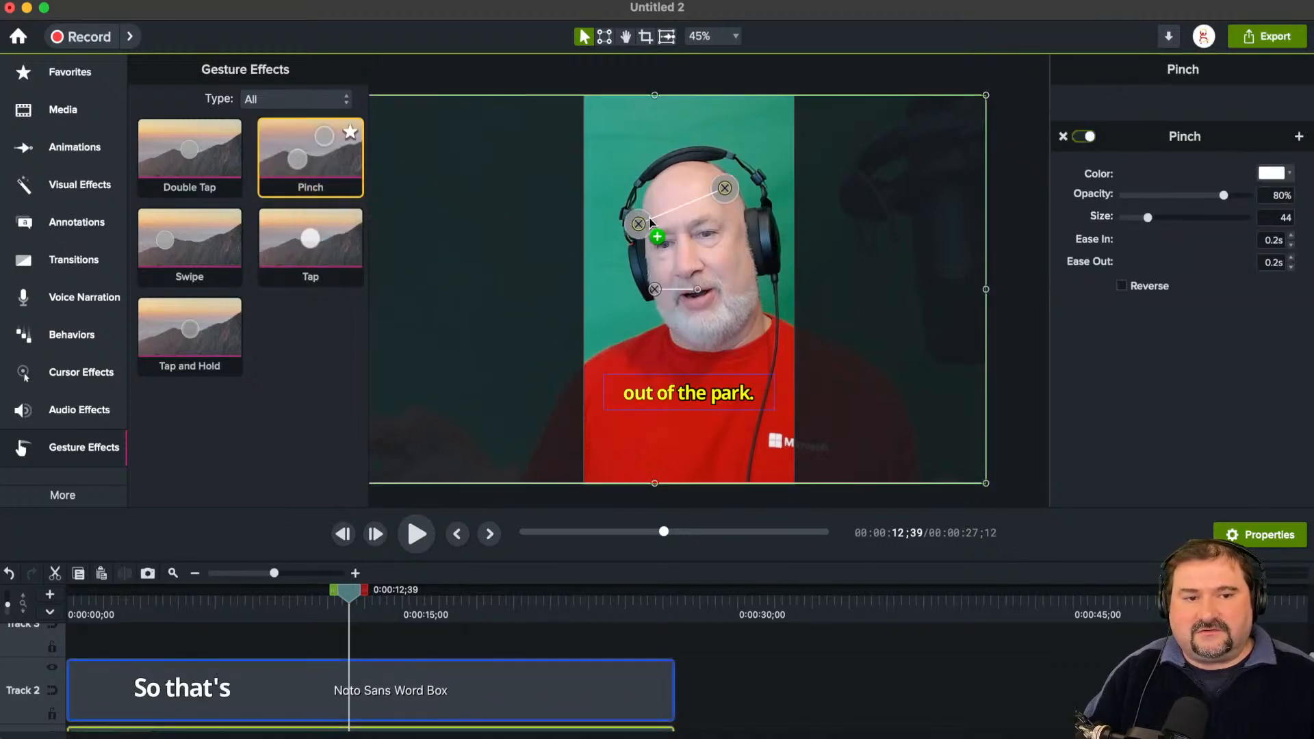
pyautogui.moveTo(354, 597)
pyautogui.mouseDown()
pyautogui.moveTo(388, 598)
pyautogui.moveTo(348, 599)
pyautogui.moveTo(358, 607)
pyautogui.mouseUp()
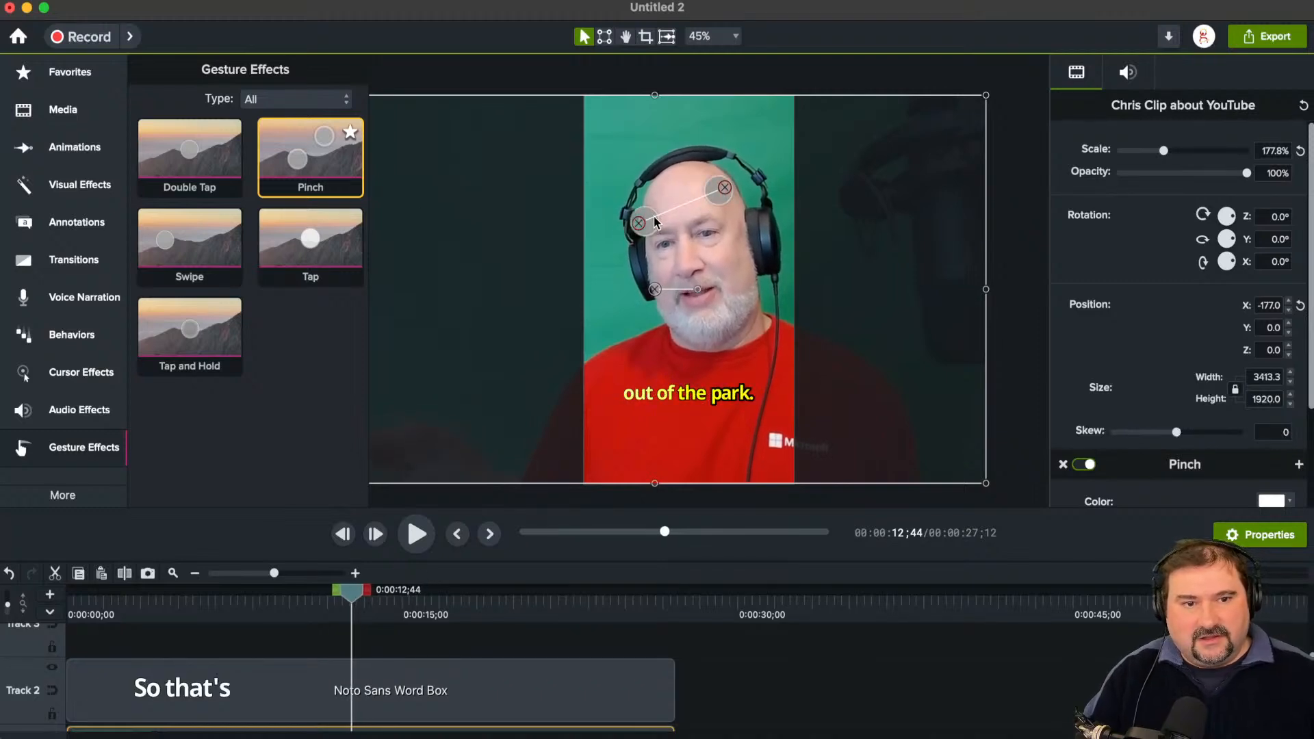
pyautogui.press('Delete')
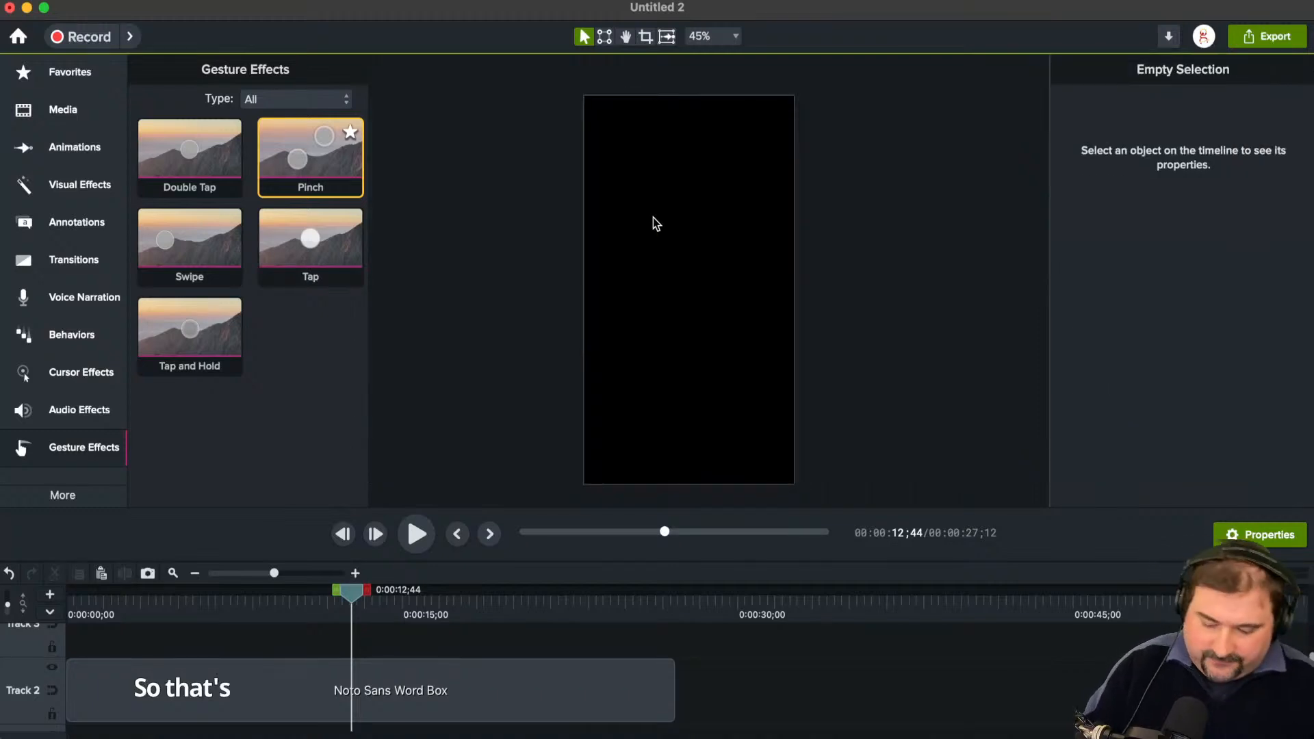
pyautogui.press('super+z')
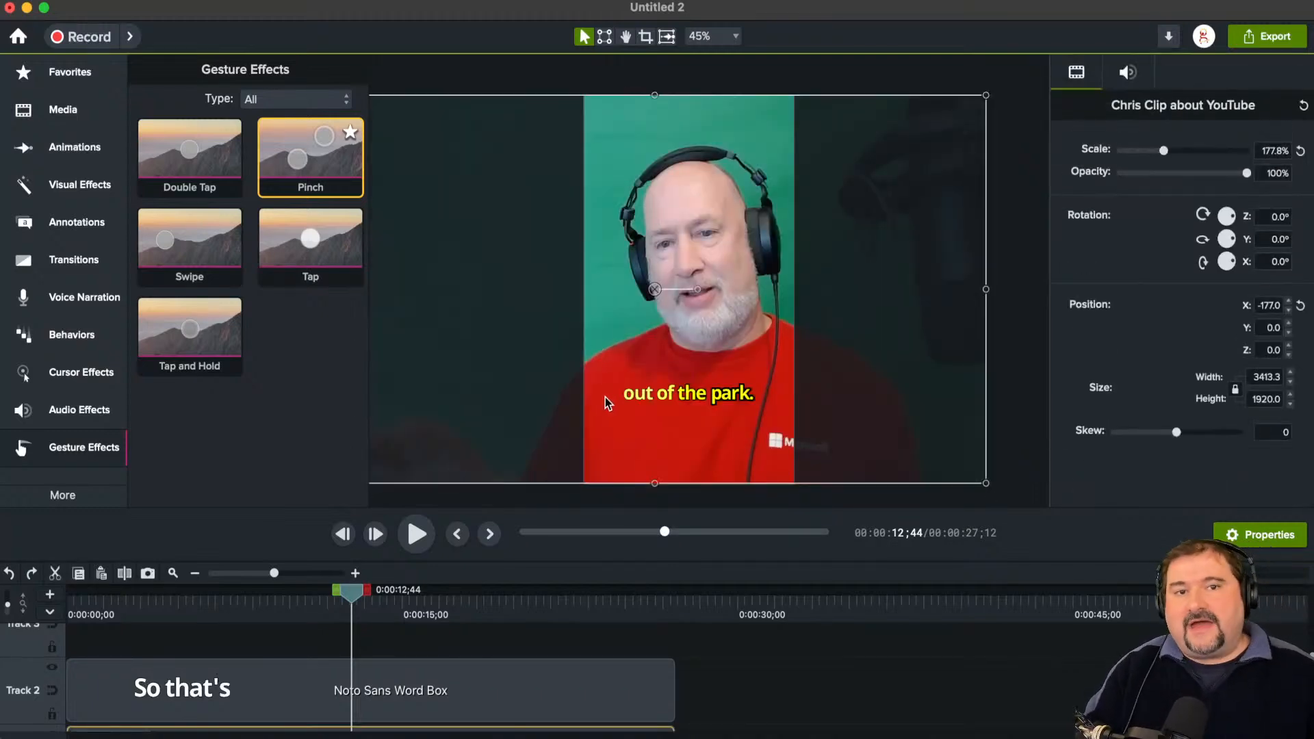
pyautogui.click(1001, 254)
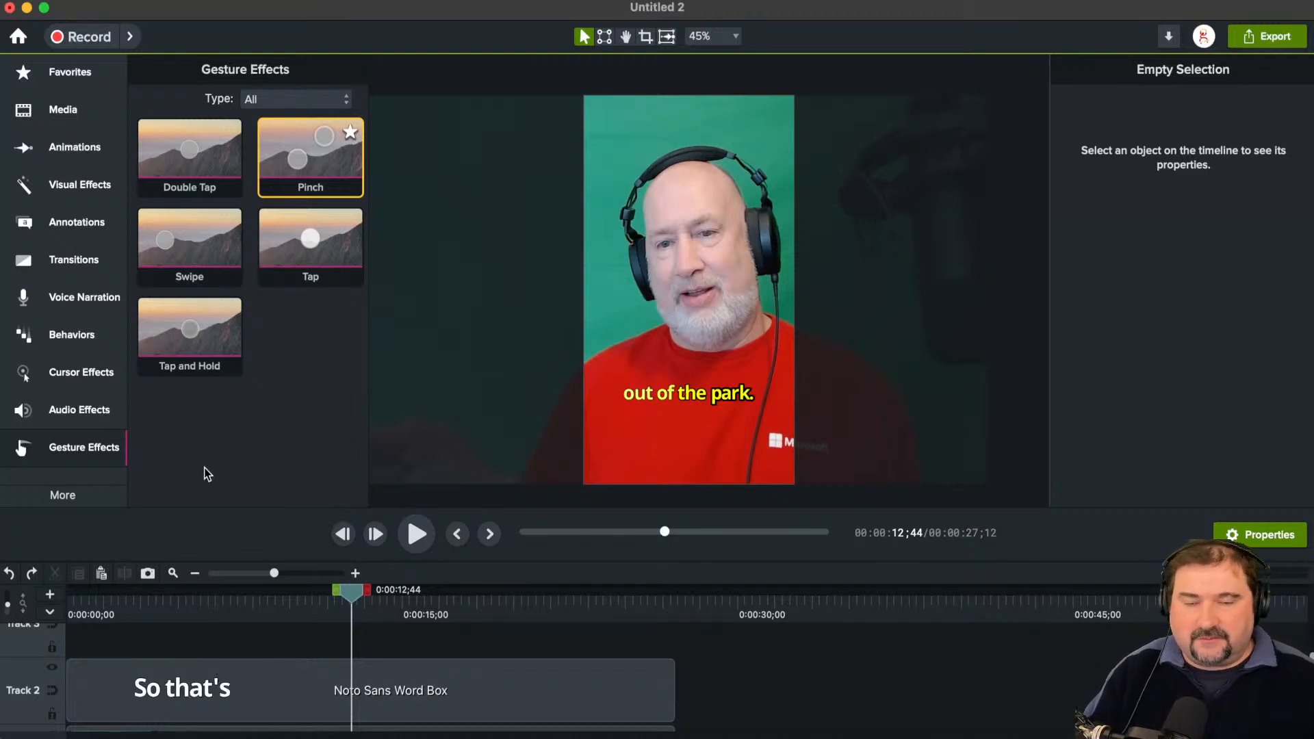
# Step: Bring back the caption tools and view the standard Captions option beside the Dynamic Caption Styles
pyautogui.click(85, 494)
pyautogui.click(185, 502)
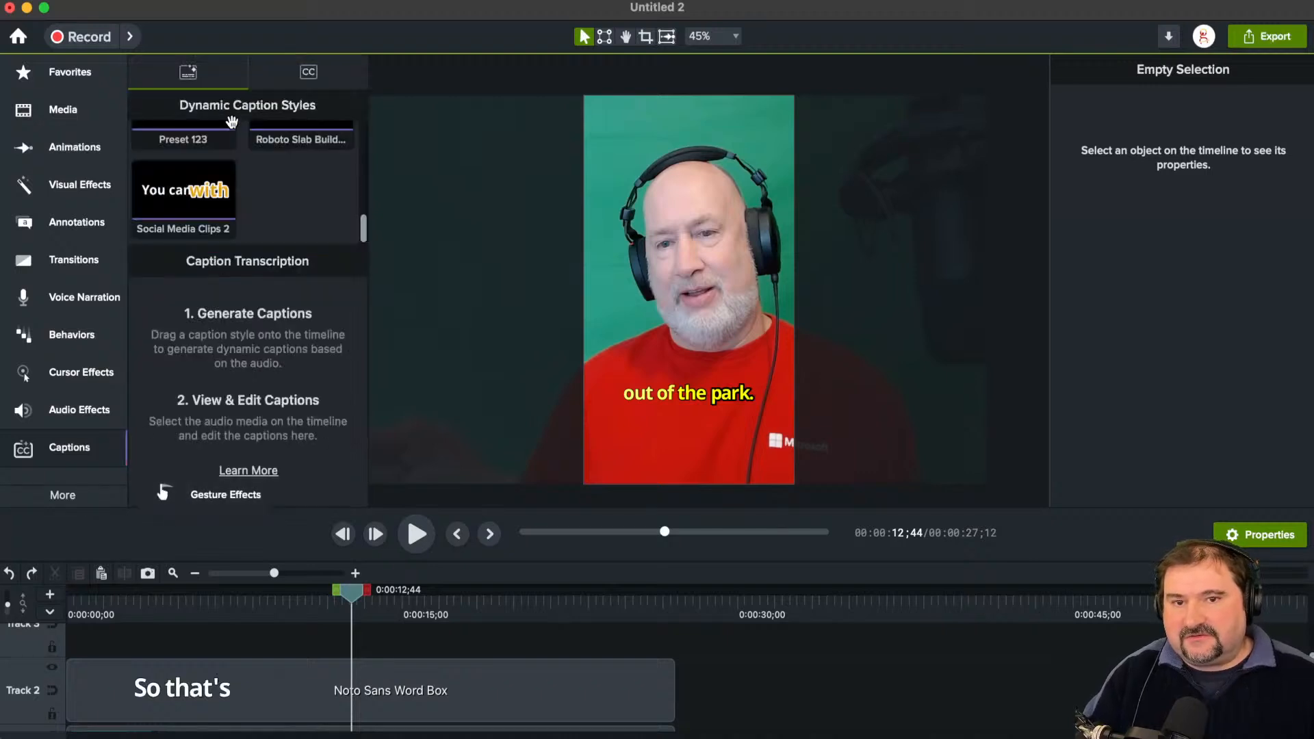
pyautogui.click(285, 74)
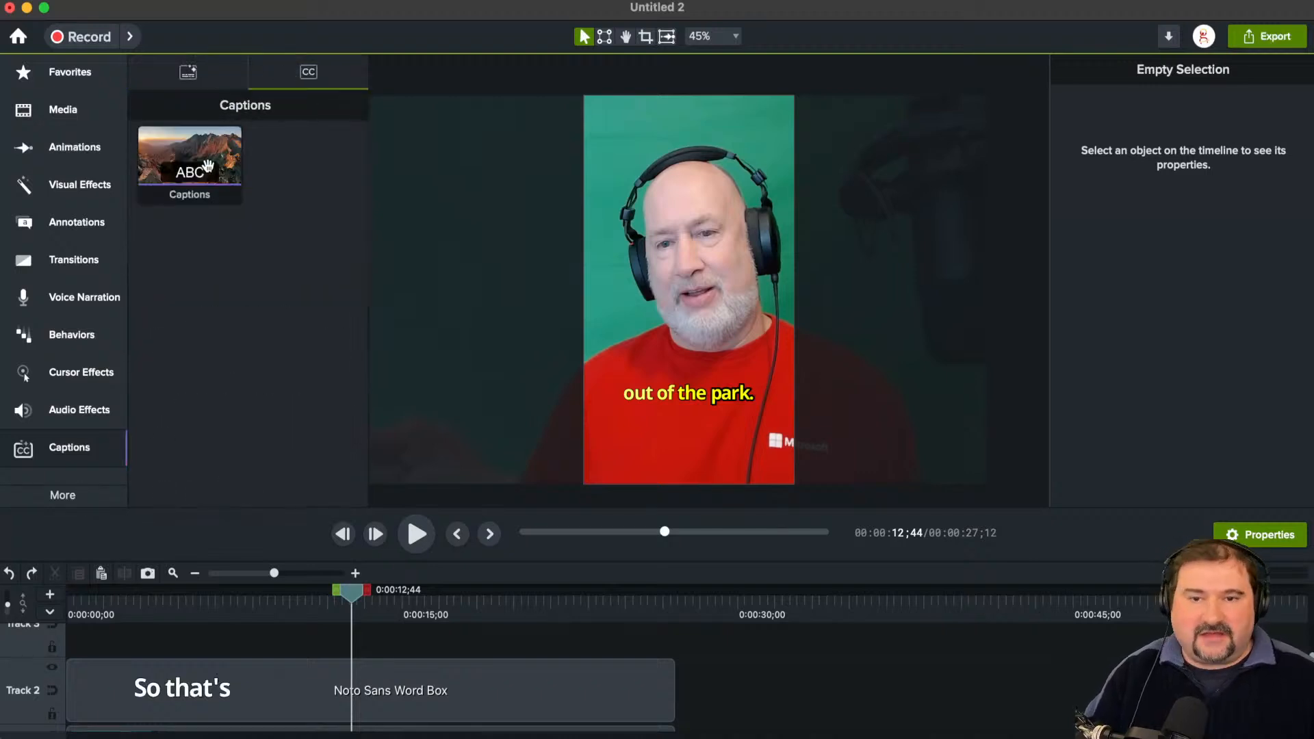
pyautogui.click(201, 76)
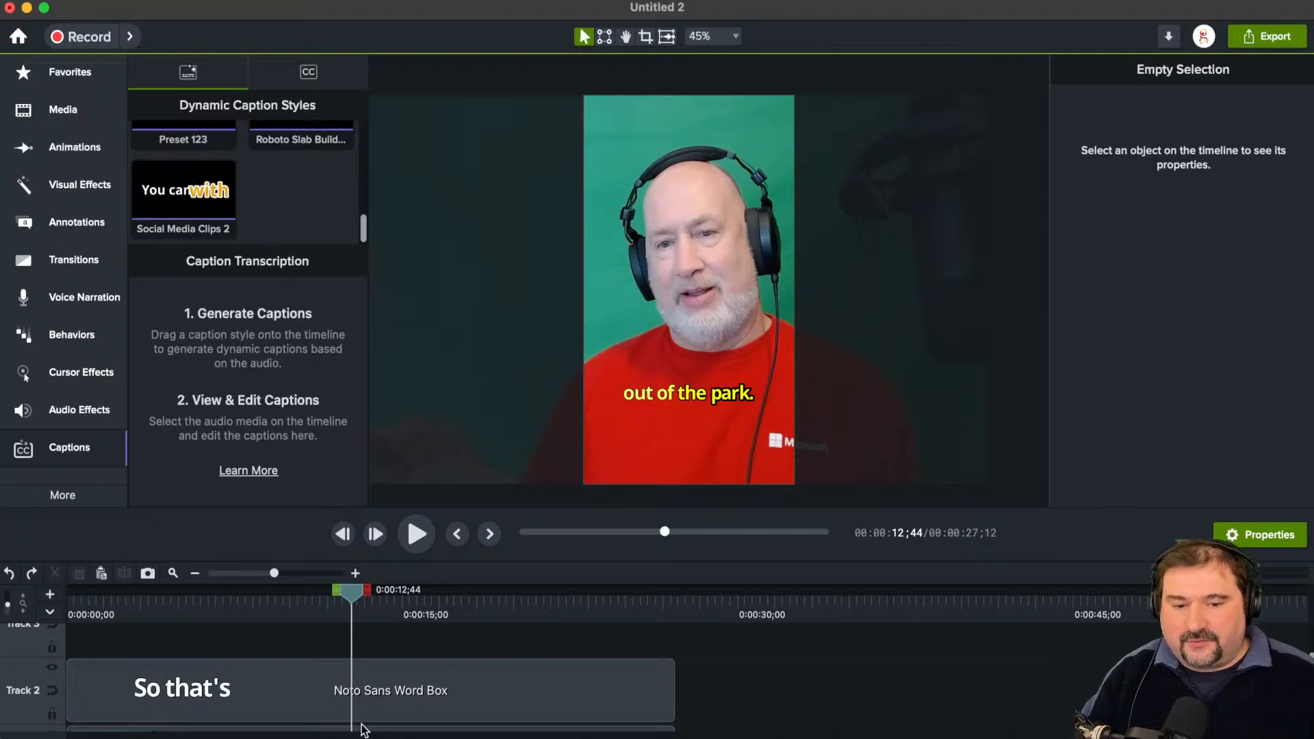
# Step: Enlarge the timeline area so that Tracks 1 to 3 are in view
pyautogui.scroll(-2, 361, 712)
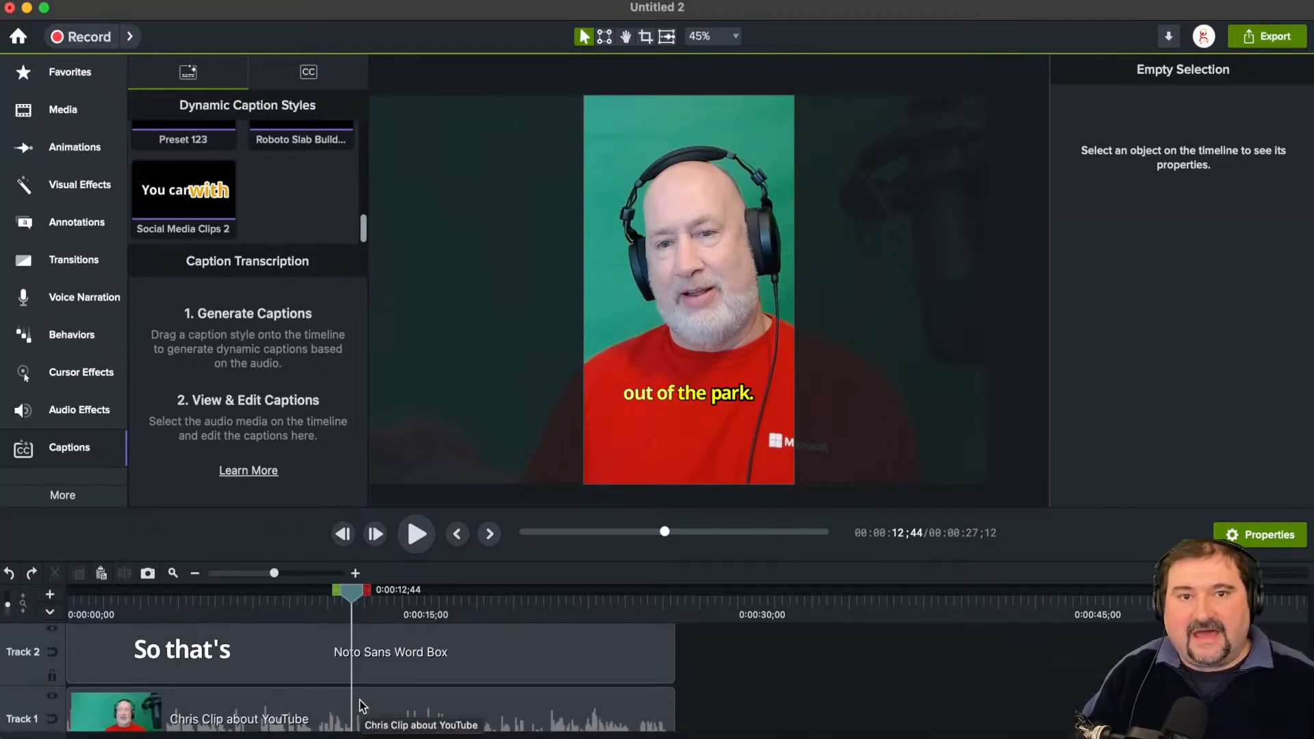
pyautogui.moveTo(475, 561); pyautogui.dragTo(475, 524)
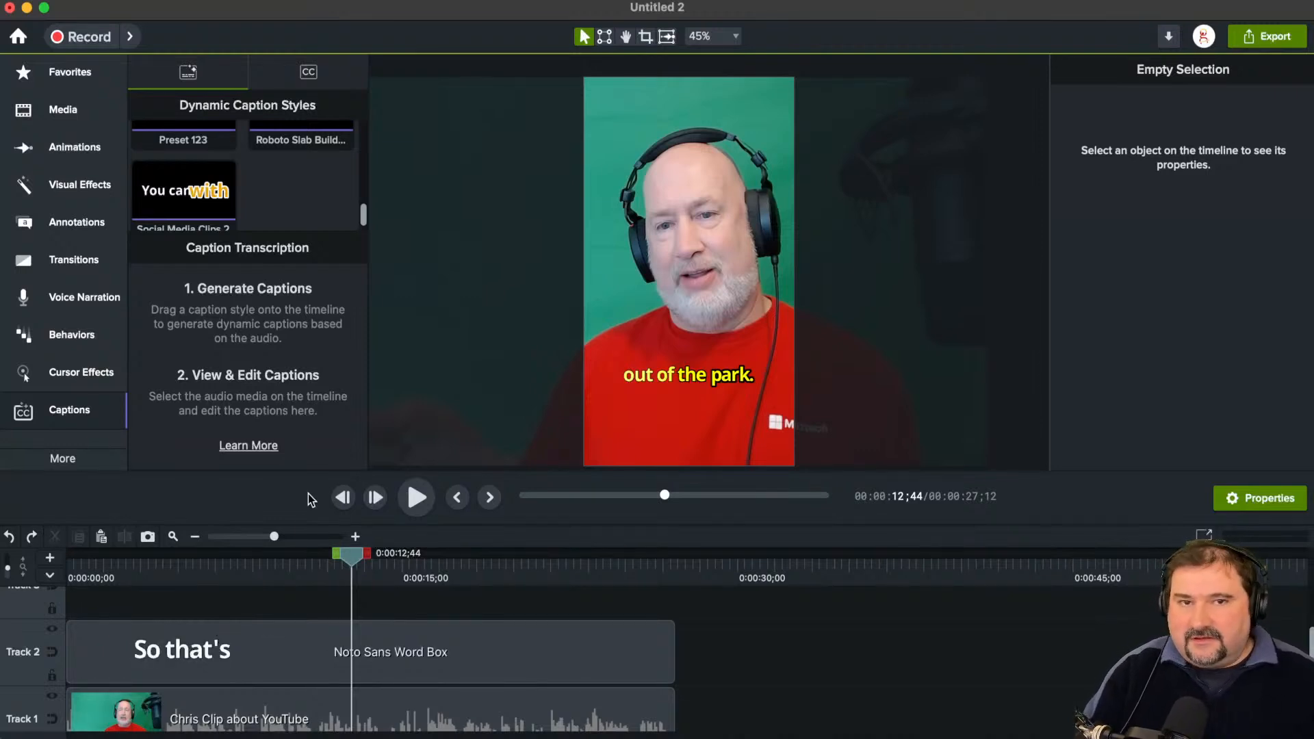
pyautogui.moveTo(302, 525); pyautogui.dragTo(299, 506)
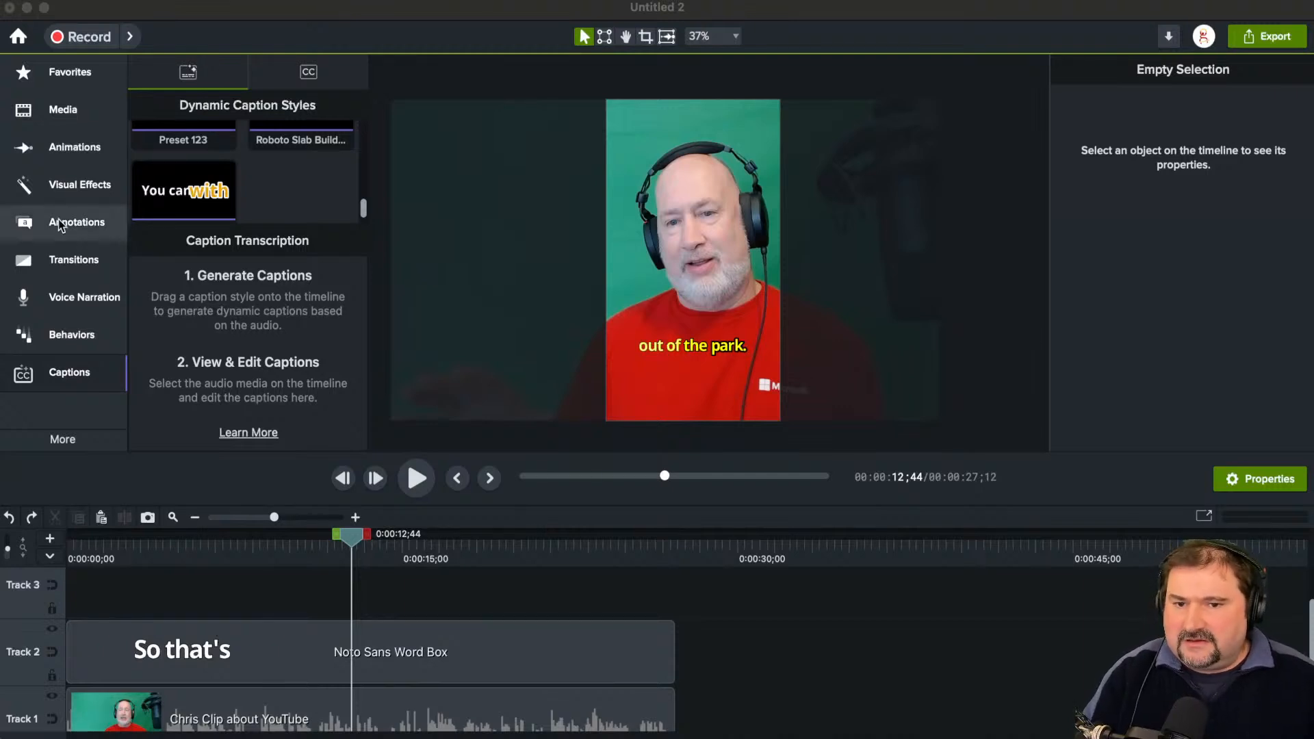
# Step: Add the Subscribe Bell asset from the Camtasia 2024 library to the center of the canvas
pyautogui.click(71, 162)
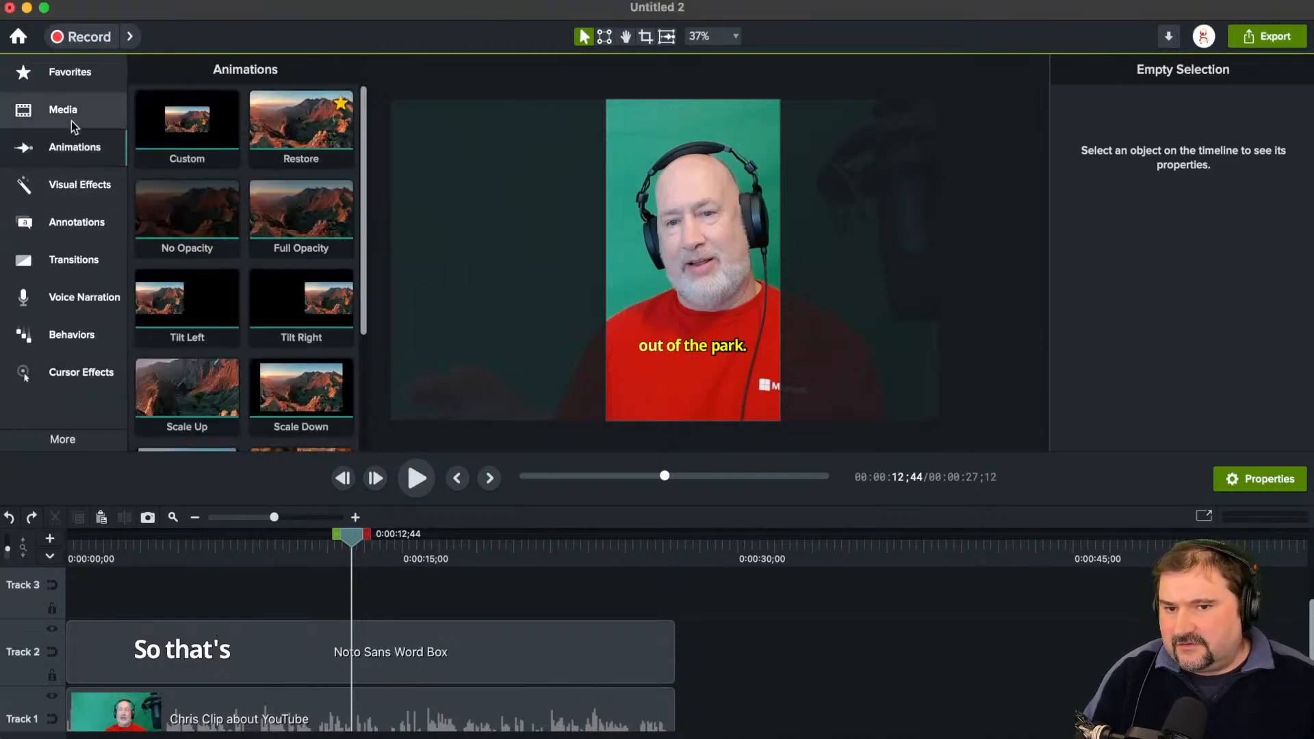
pyautogui.click(72, 104)
pyautogui.click(254, 78)
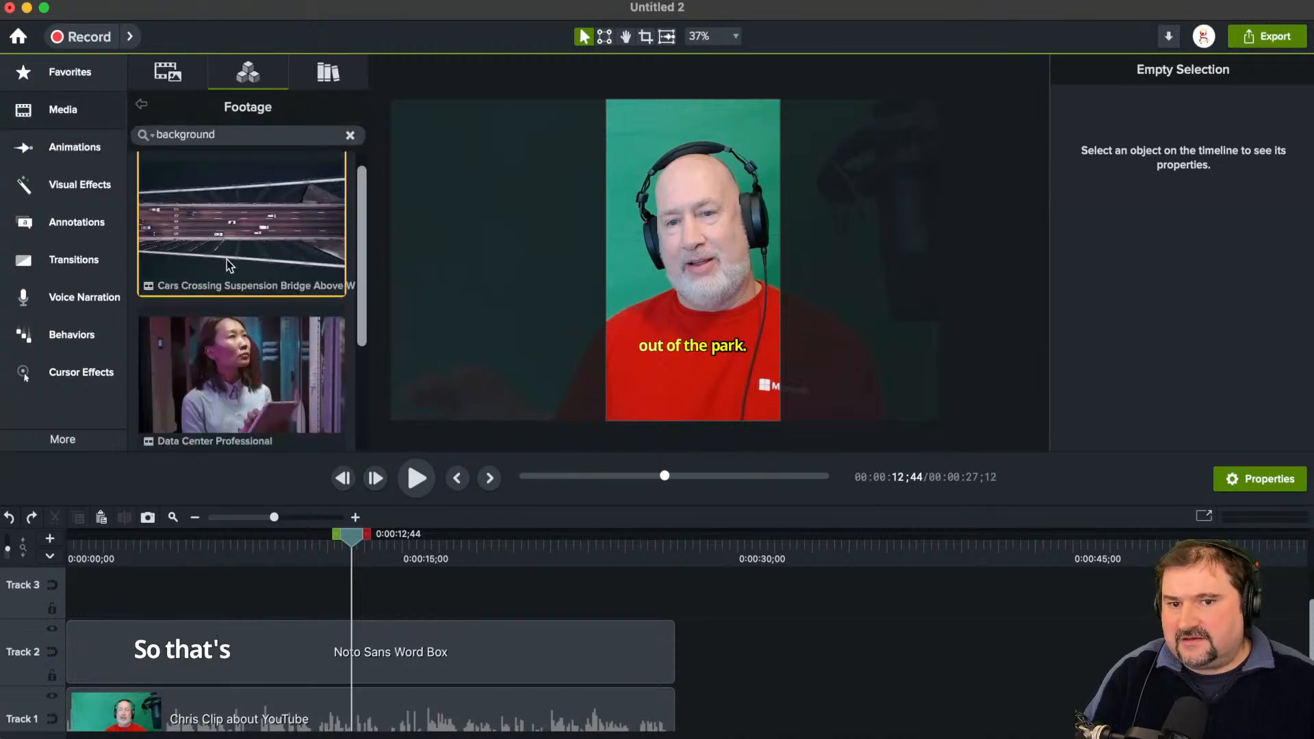
pyautogui.click(317, 74)
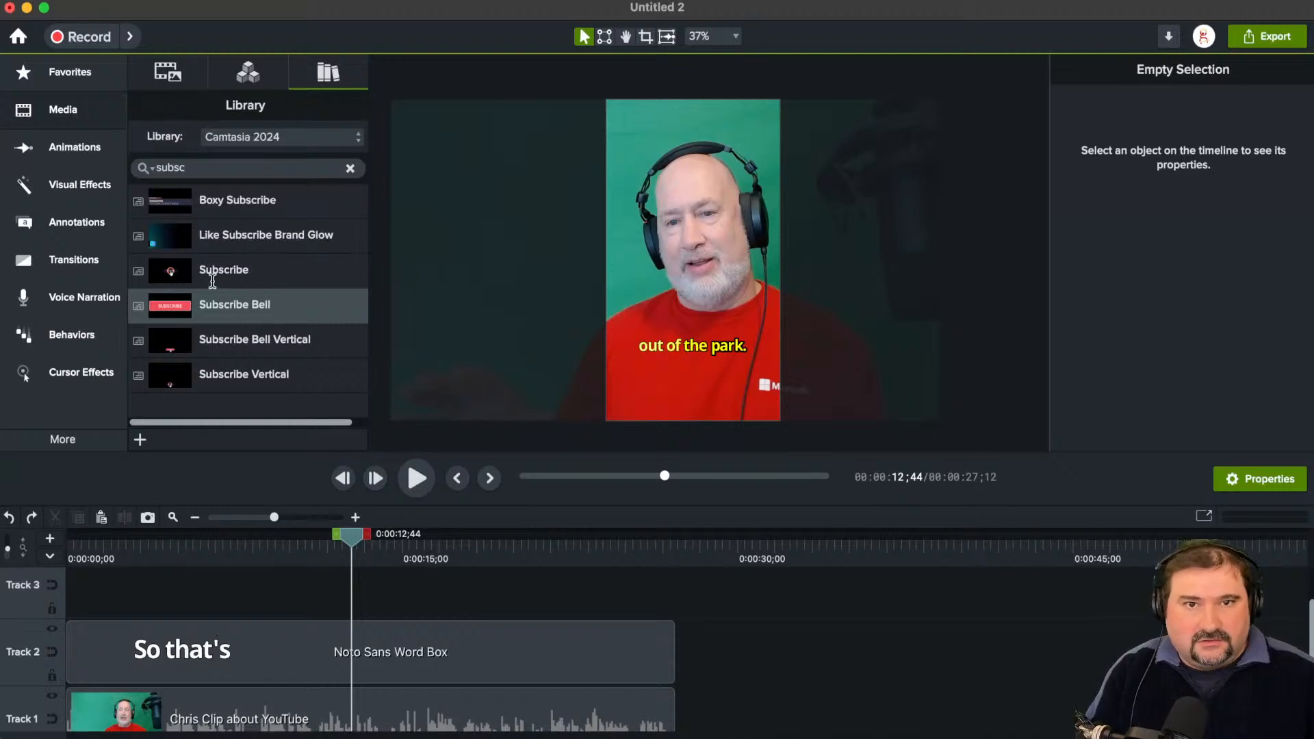
pyautogui.moveTo(169, 306); pyautogui.dragTo(694, 274)
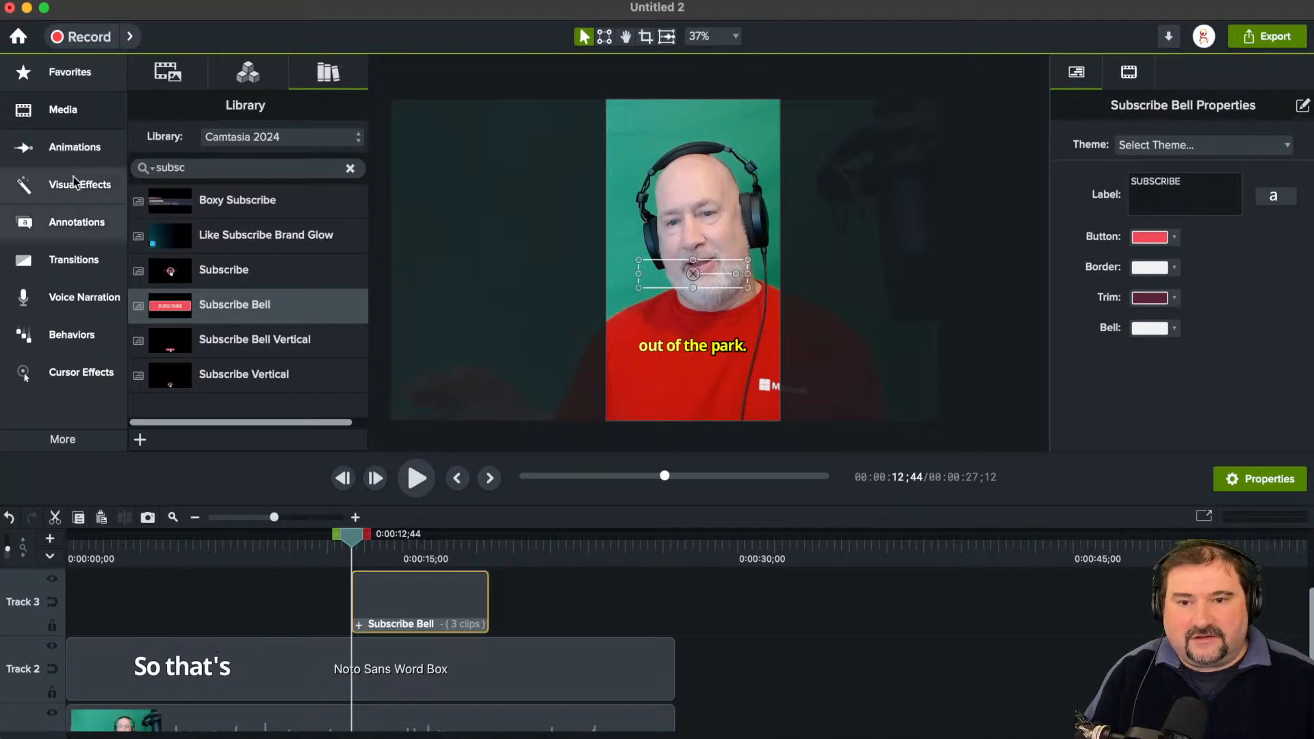
# Step: Examine the Subscribe Bell's component files in the Media Bin, selecting button-trim-002
pyautogui.click(65, 120)
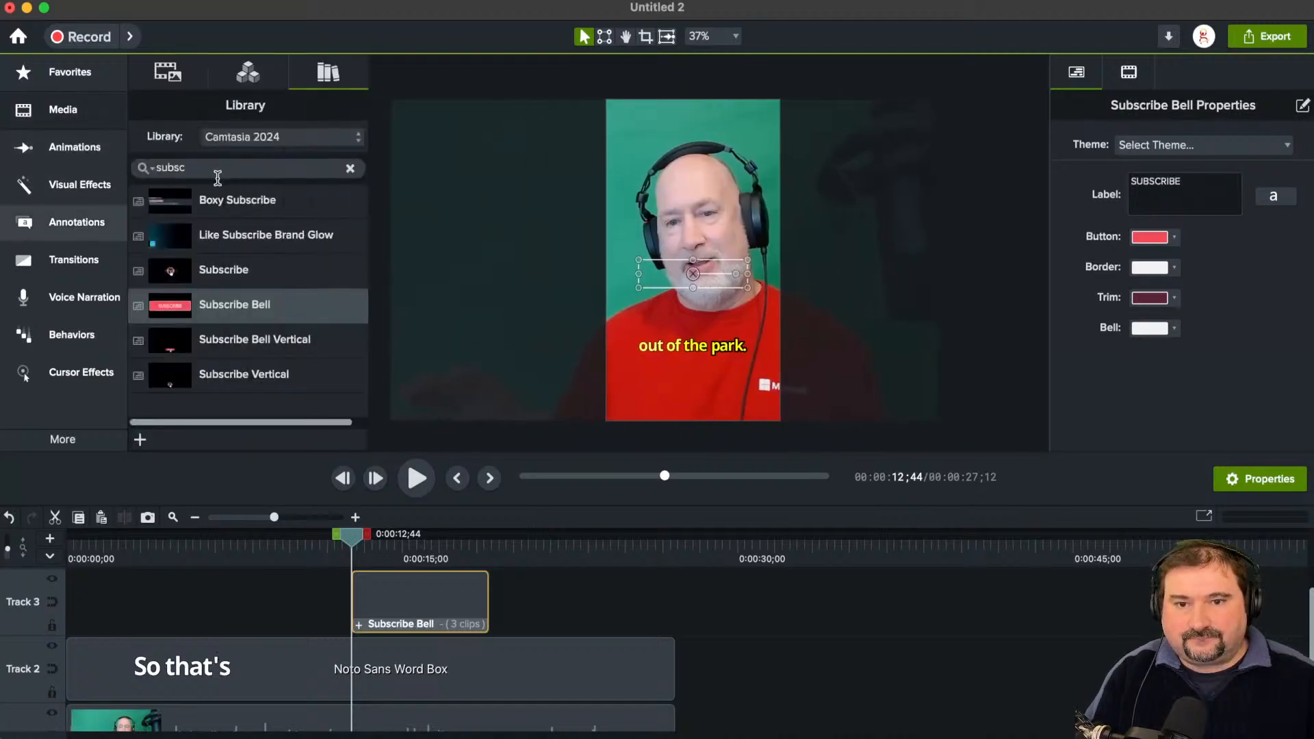
pyautogui.click(174, 79)
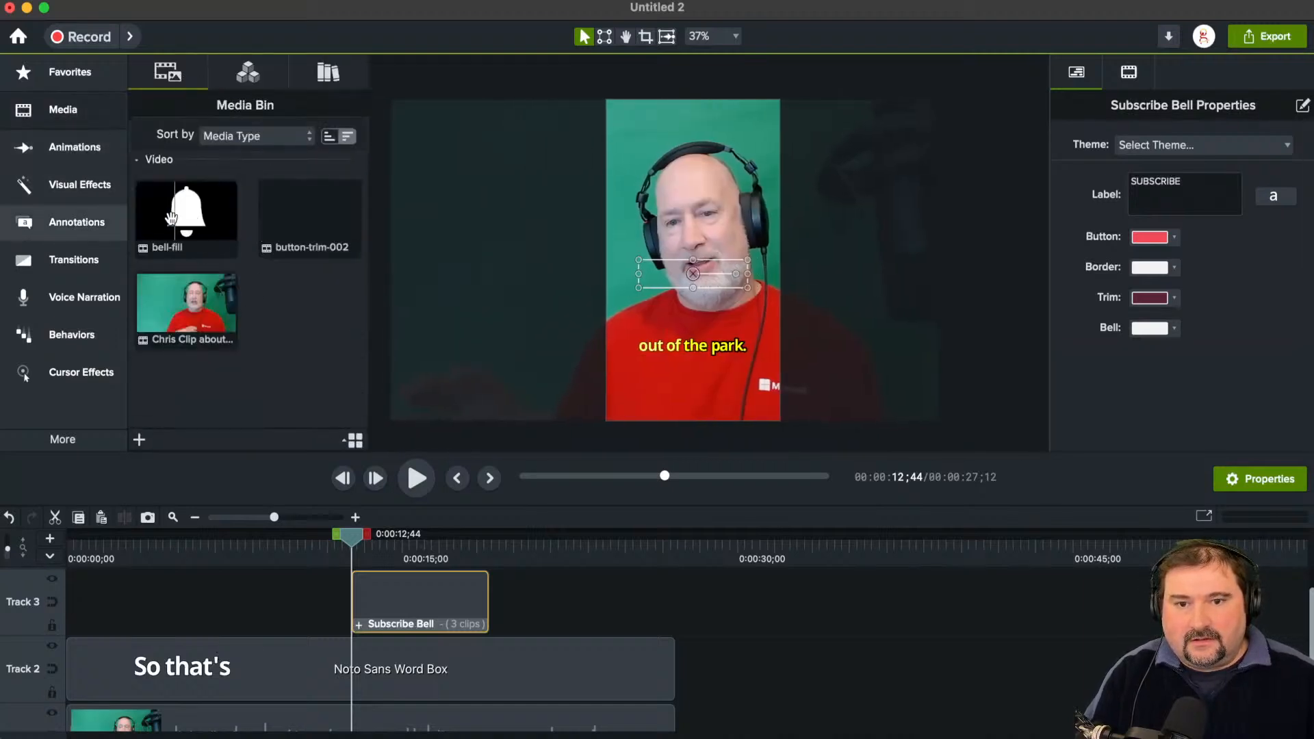
pyautogui.click(319, 216)
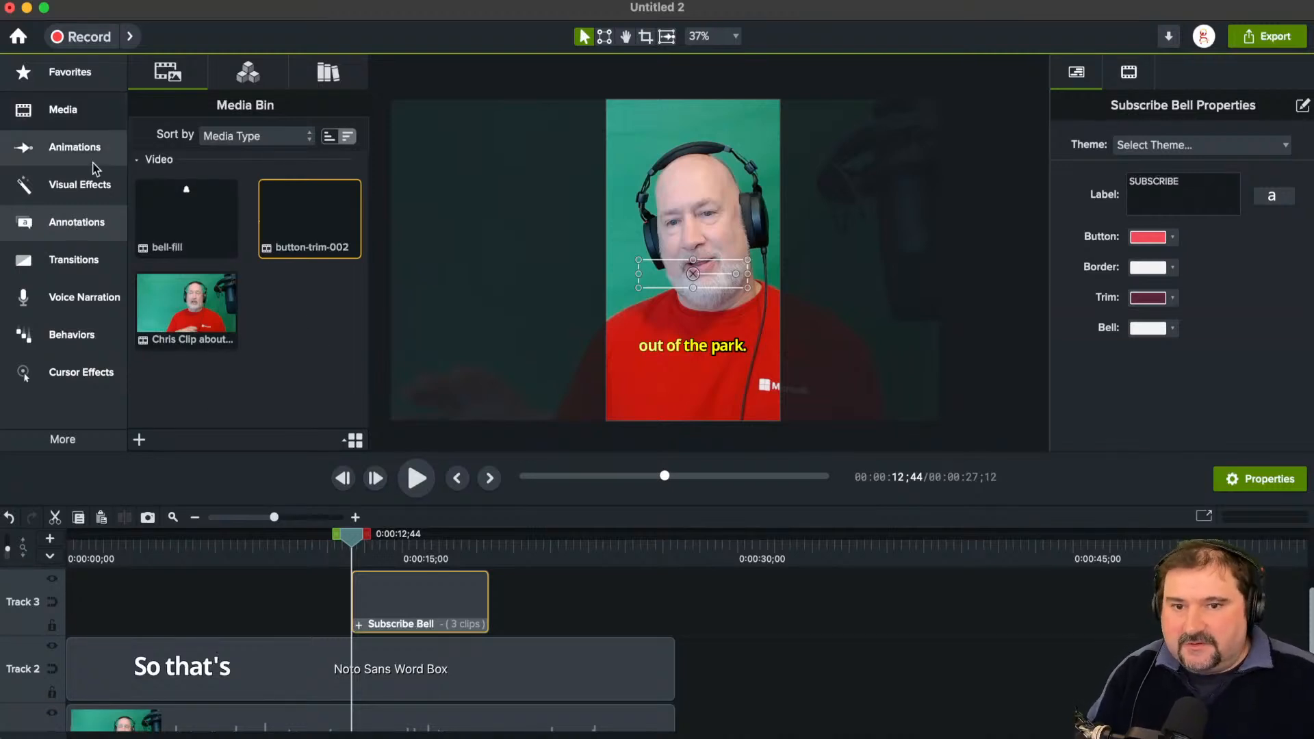
# Step: Search Camtasia Assets for train in place of the background term and look through the categories from Footage to Characters
pyautogui.click(96, 187)
pyautogui.click(570, 268)
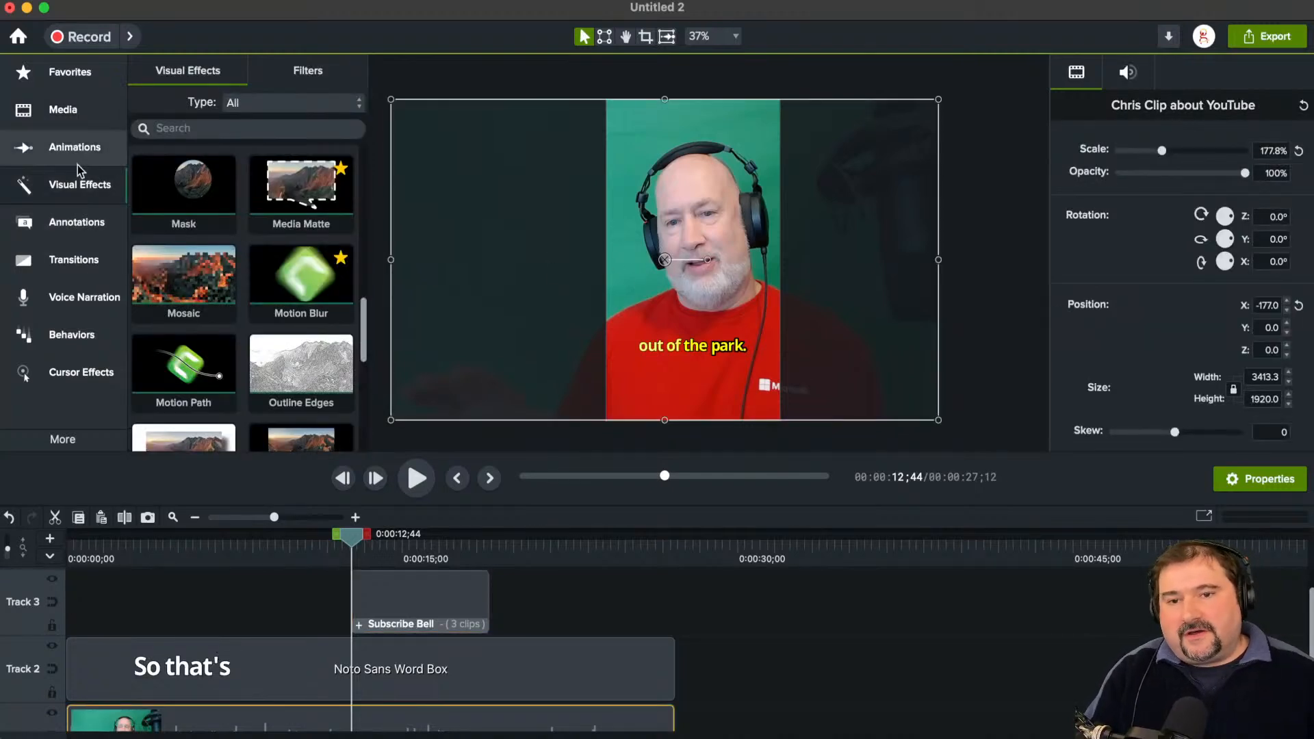
pyautogui.click(99, 123)
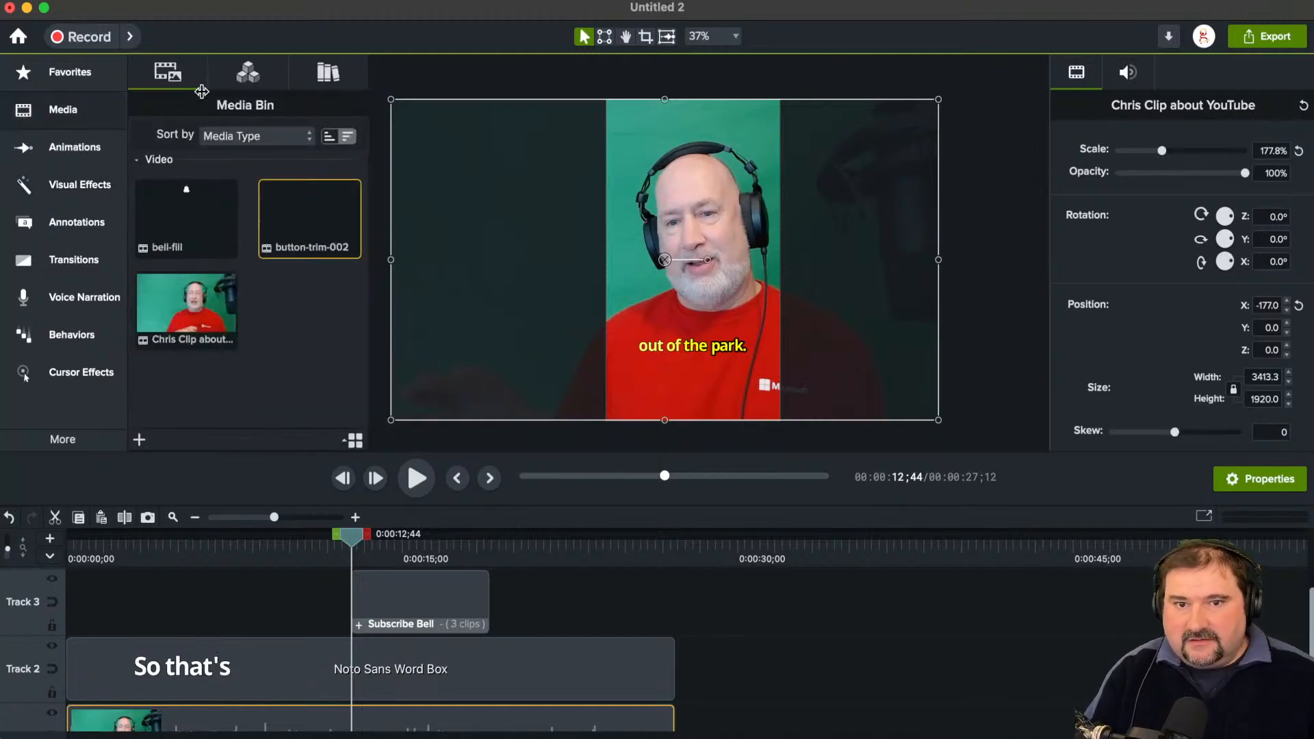
pyautogui.click(248, 72)
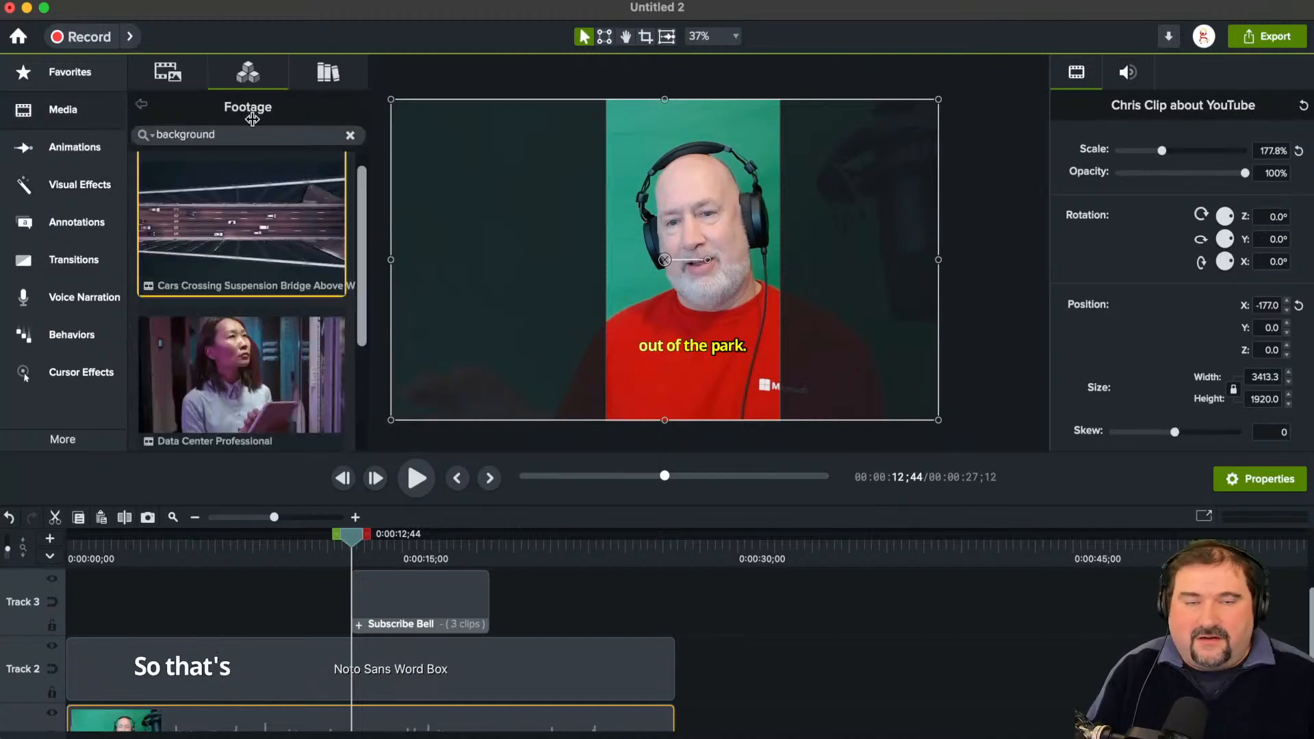
pyautogui.click(350, 133)
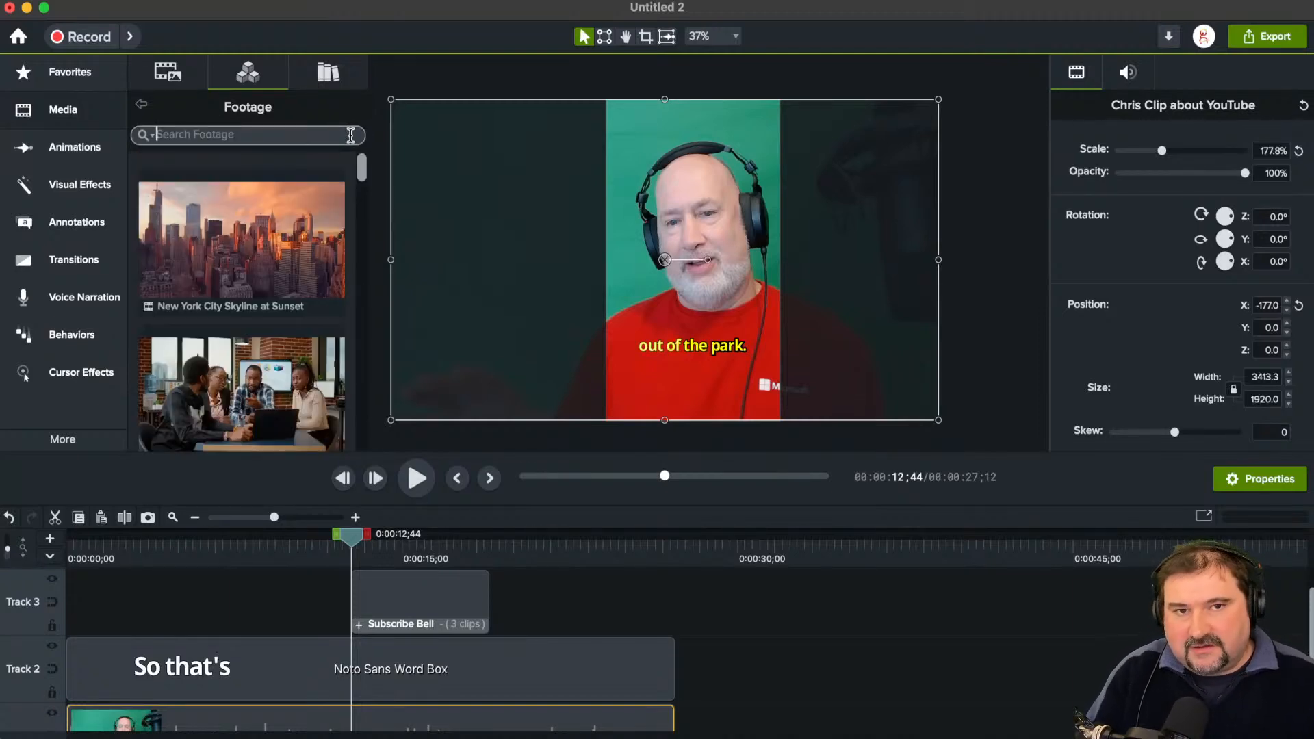
pyautogui.moveTo(361, 176)
pyautogui.mouseDown()
pyautogui.moveTo(358, 217)
pyautogui.moveTo(356, 175)
pyautogui.mouseUp()
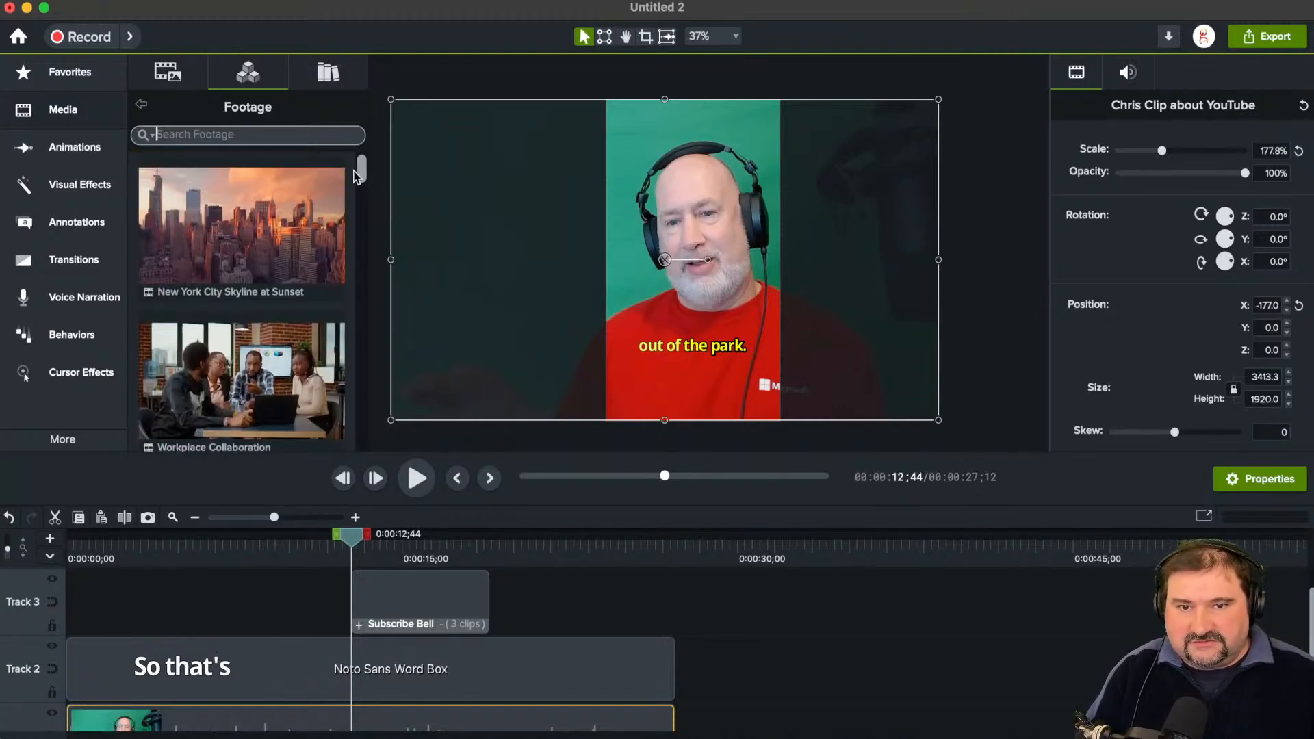
pyautogui.write('train')
pyautogui.press('Return')
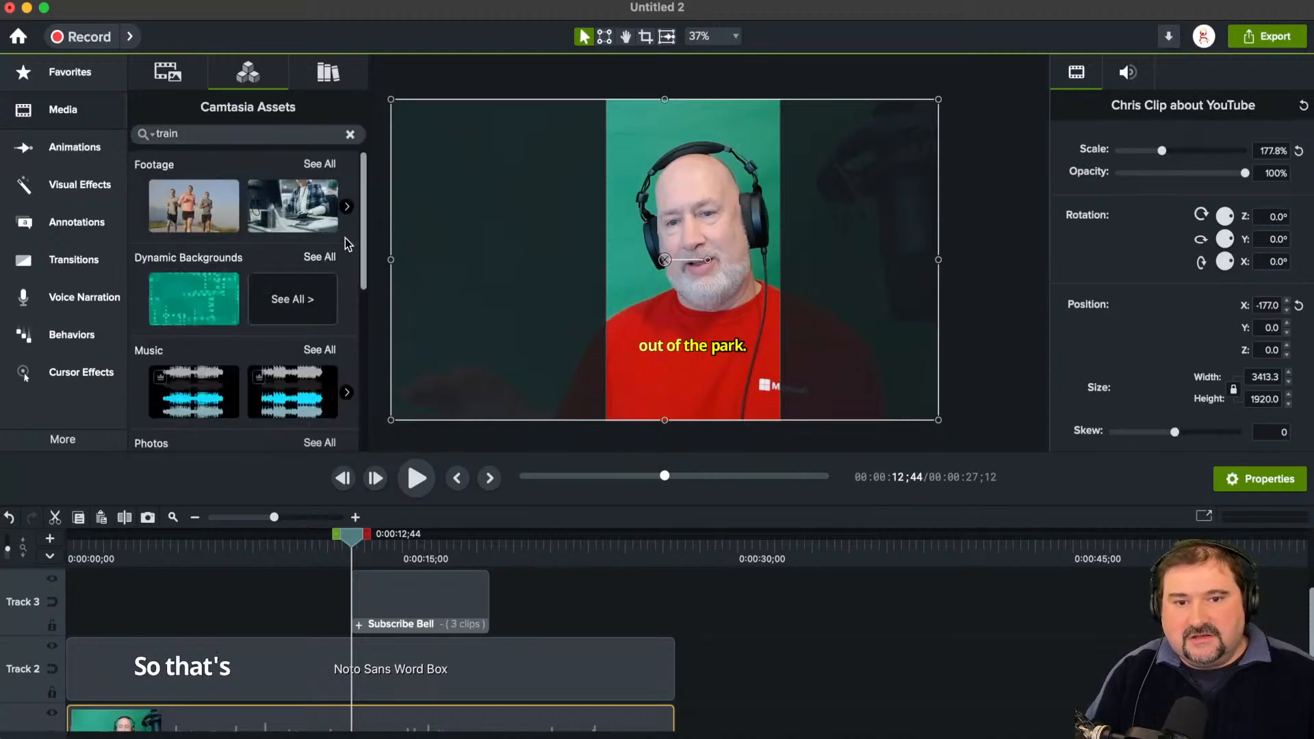
pyautogui.scroll(-3, 345, 250)
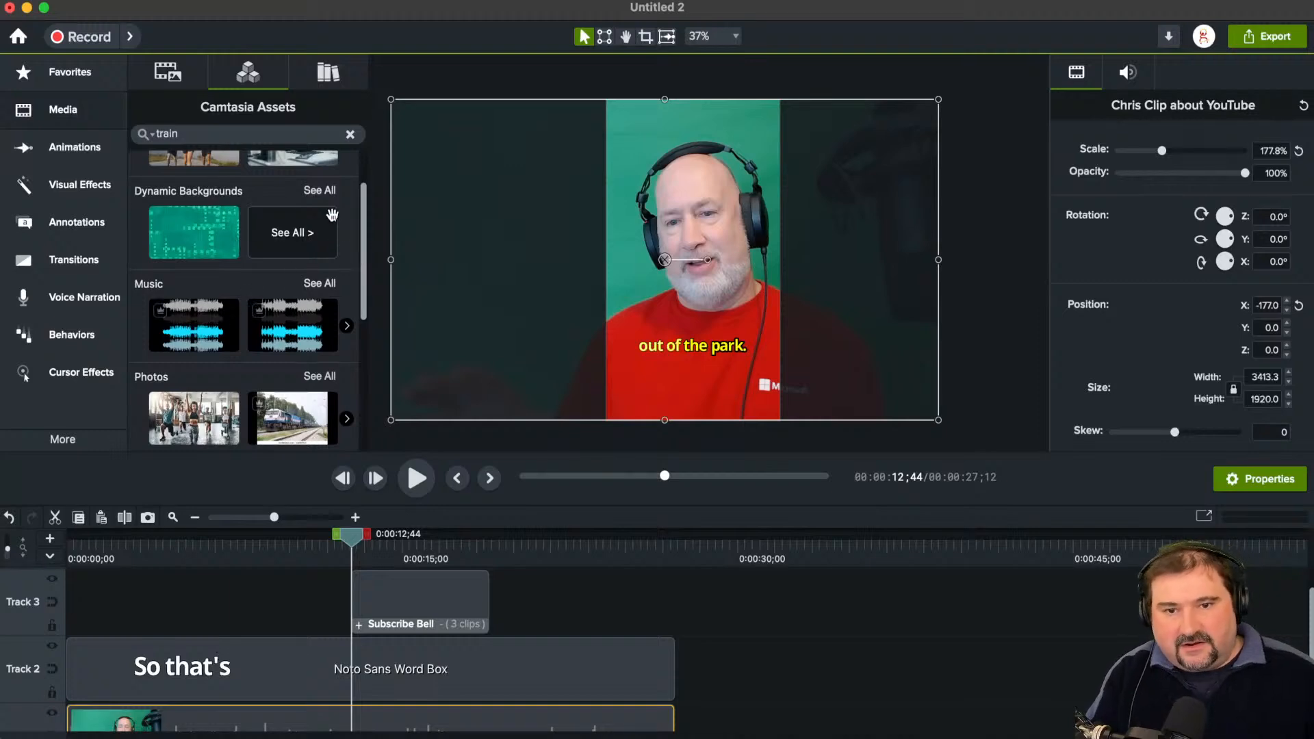
pyautogui.scroll(-7, 363, 209)
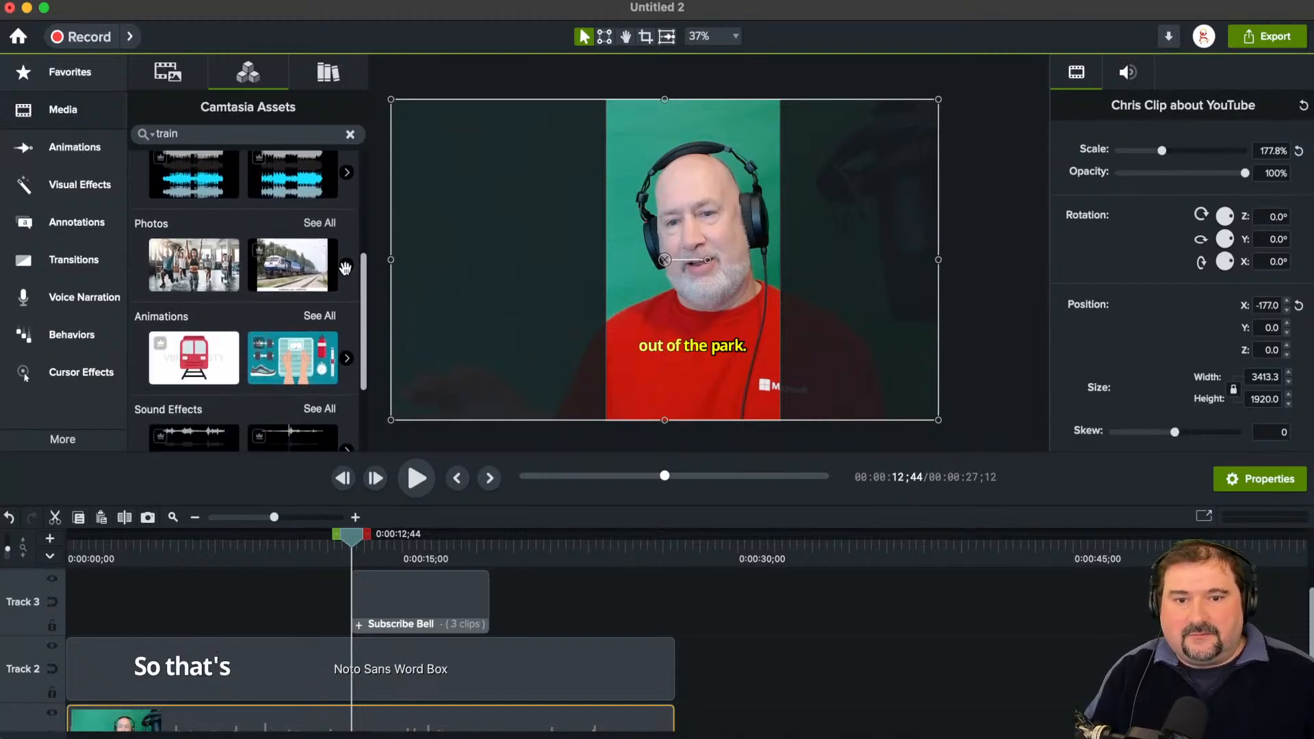
pyautogui.scroll(-3, 367, 292)
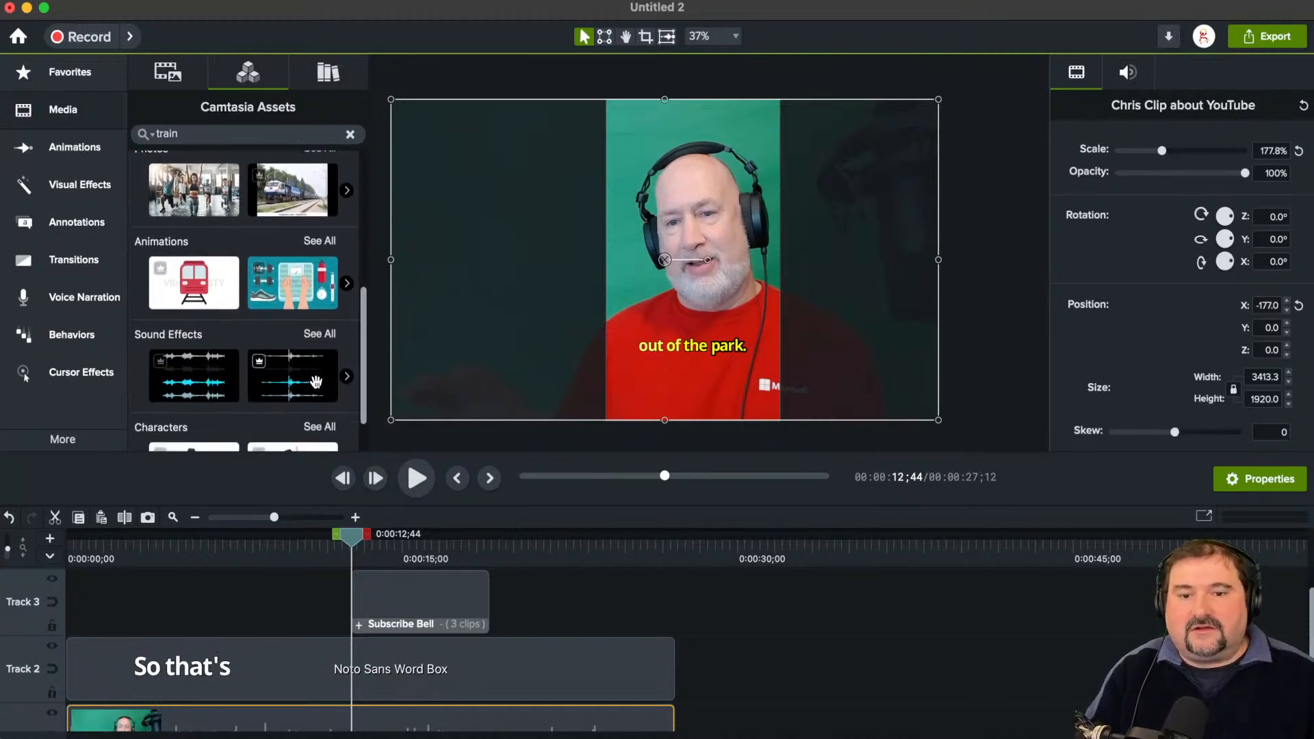
pyautogui.scroll(-2, 217, 363)
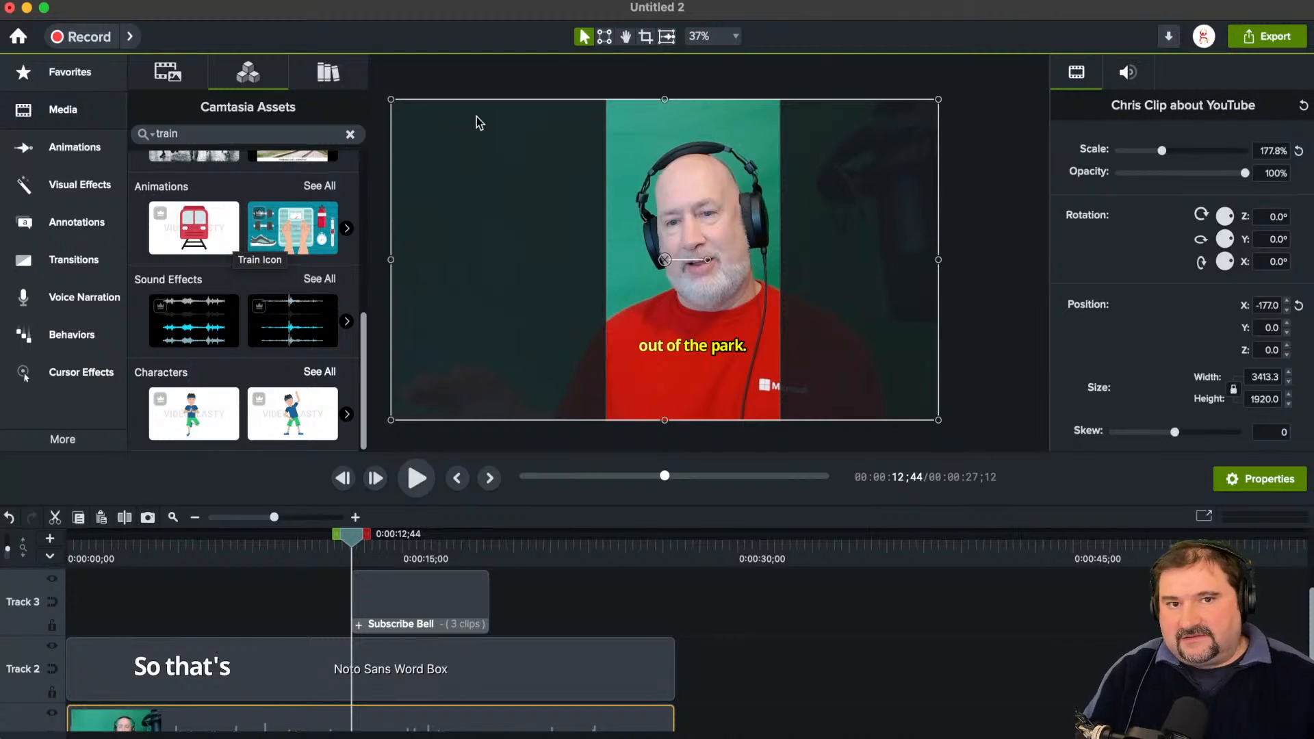
# Step: Shift the presenter video on the canvas to X about -252 and reduce the height of the timeline area
pyautogui.click(509, 75)
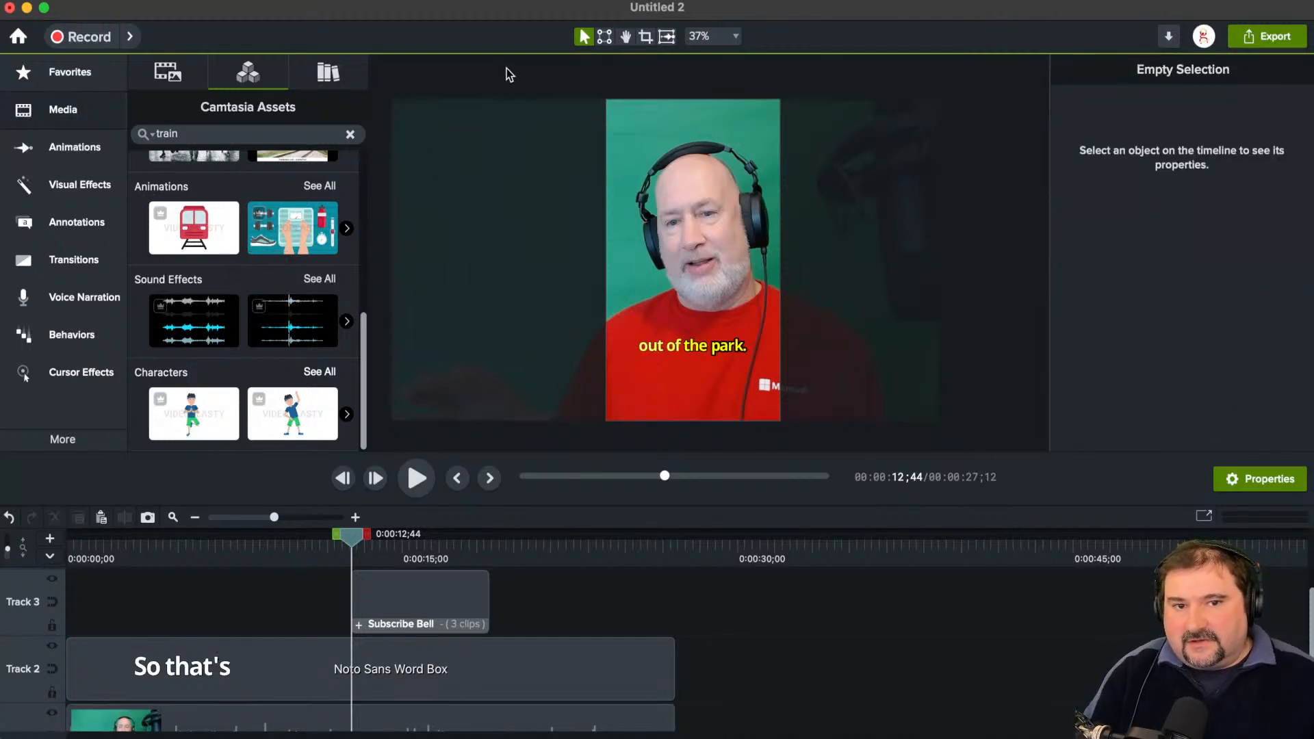
pyautogui.click(568, 177)
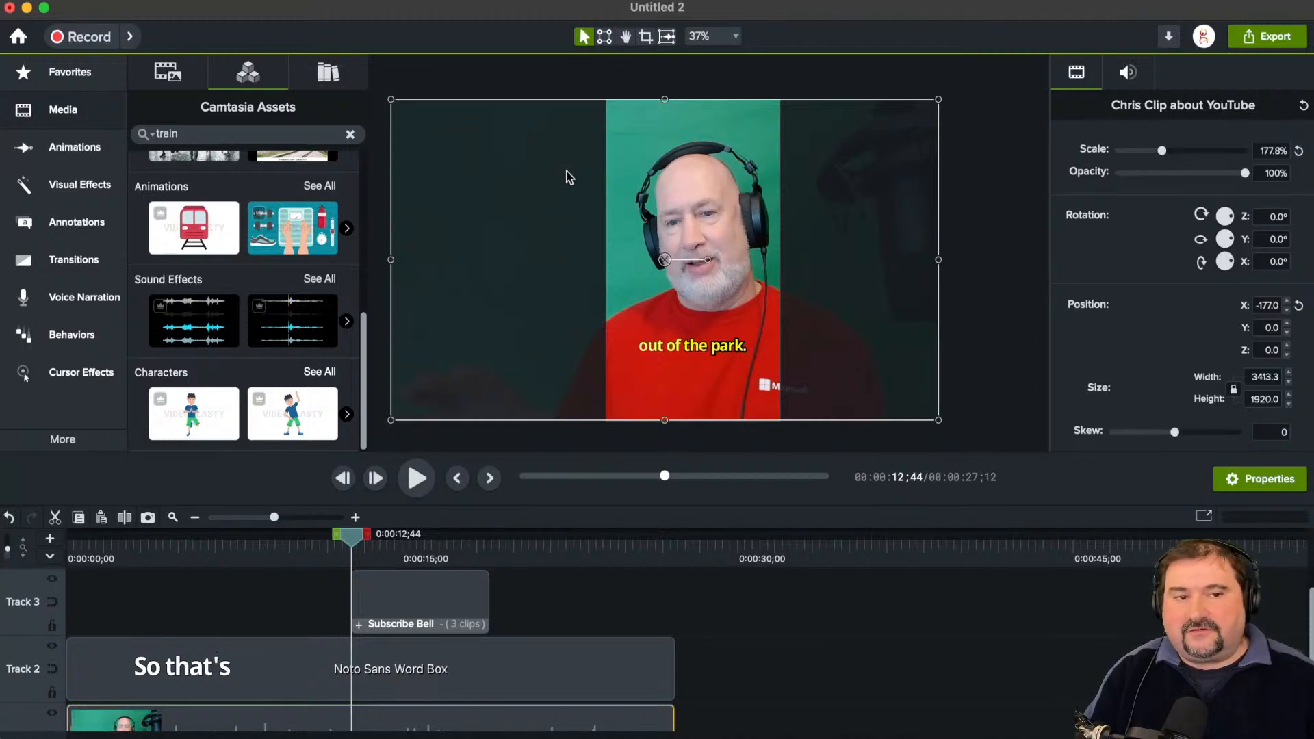
pyautogui.moveTo(567, 177); pyautogui.dragTo(547, 178)
pyautogui.click(1017, 265)
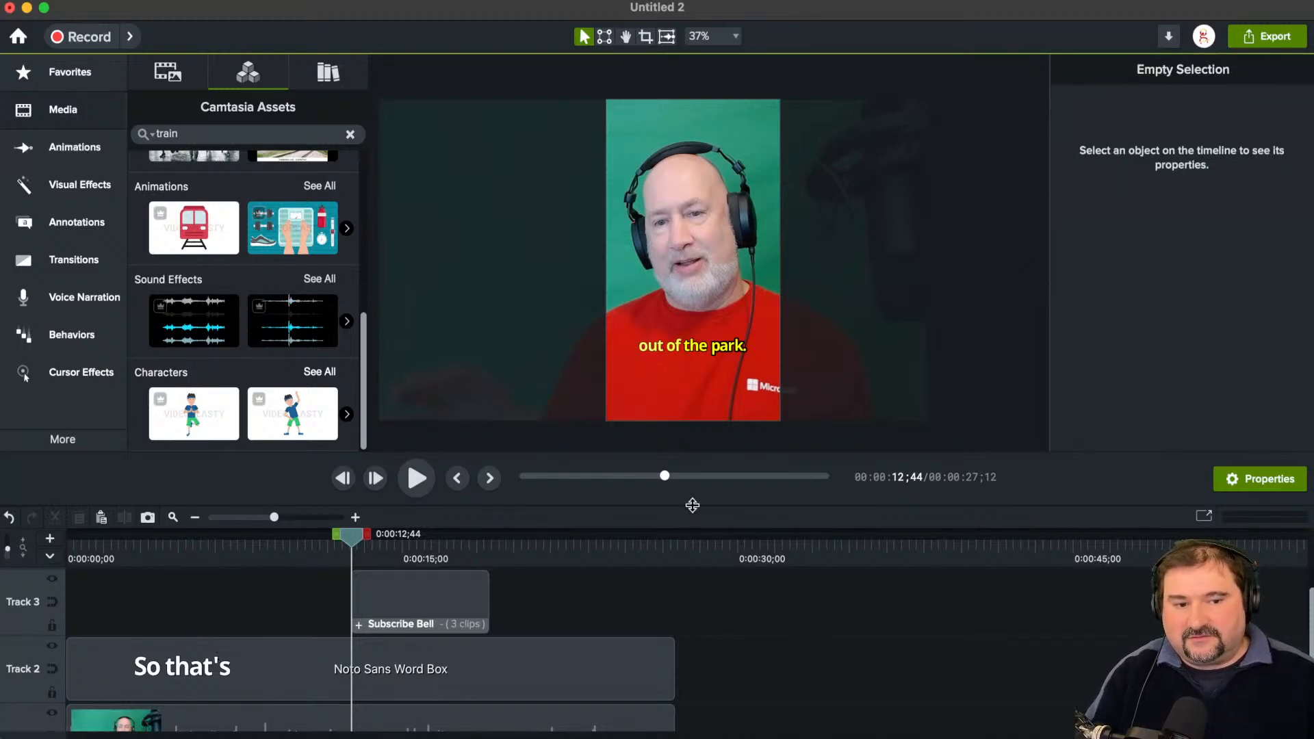
pyautogui.moveTo(693, 505)
pyautogui.mouseDown()
pyautogui.moveTo(699, 537)
pyautogui.moveTo(699, 524)
pyautogui.mouseUp()
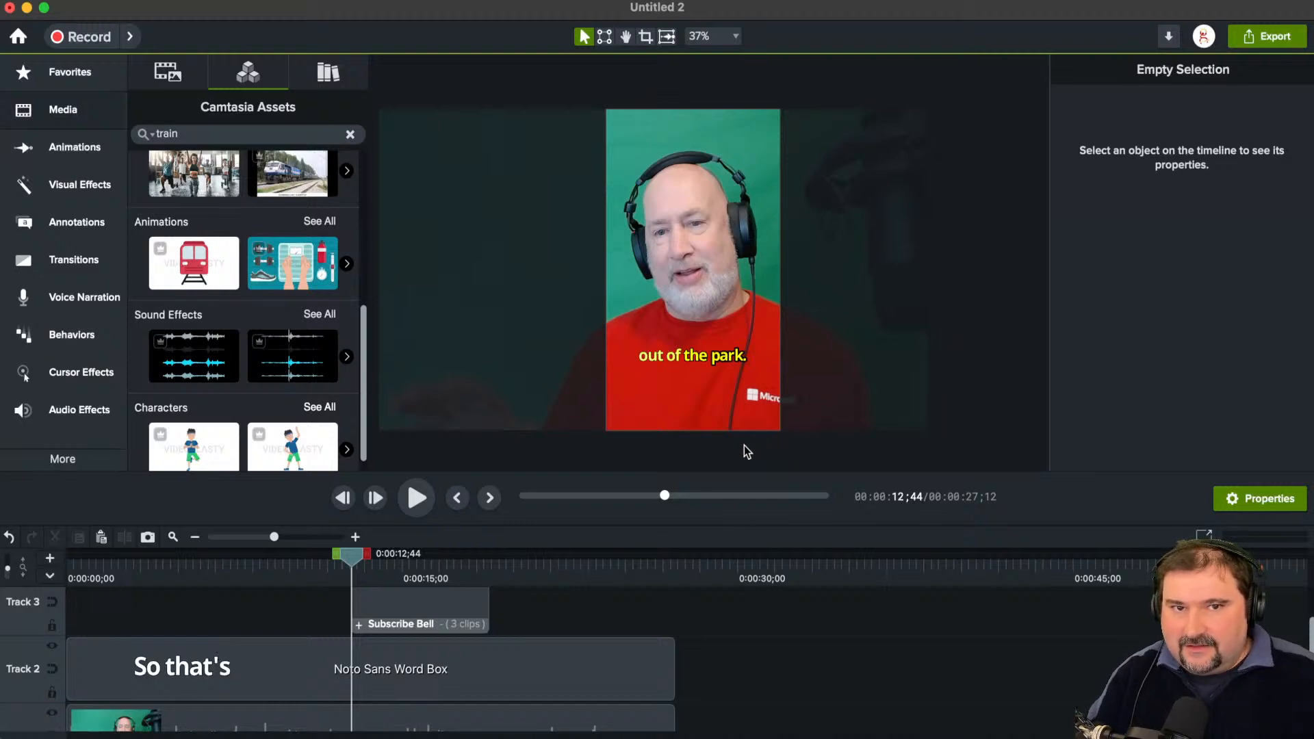
pyautogui.scroll(2, 717, 404)
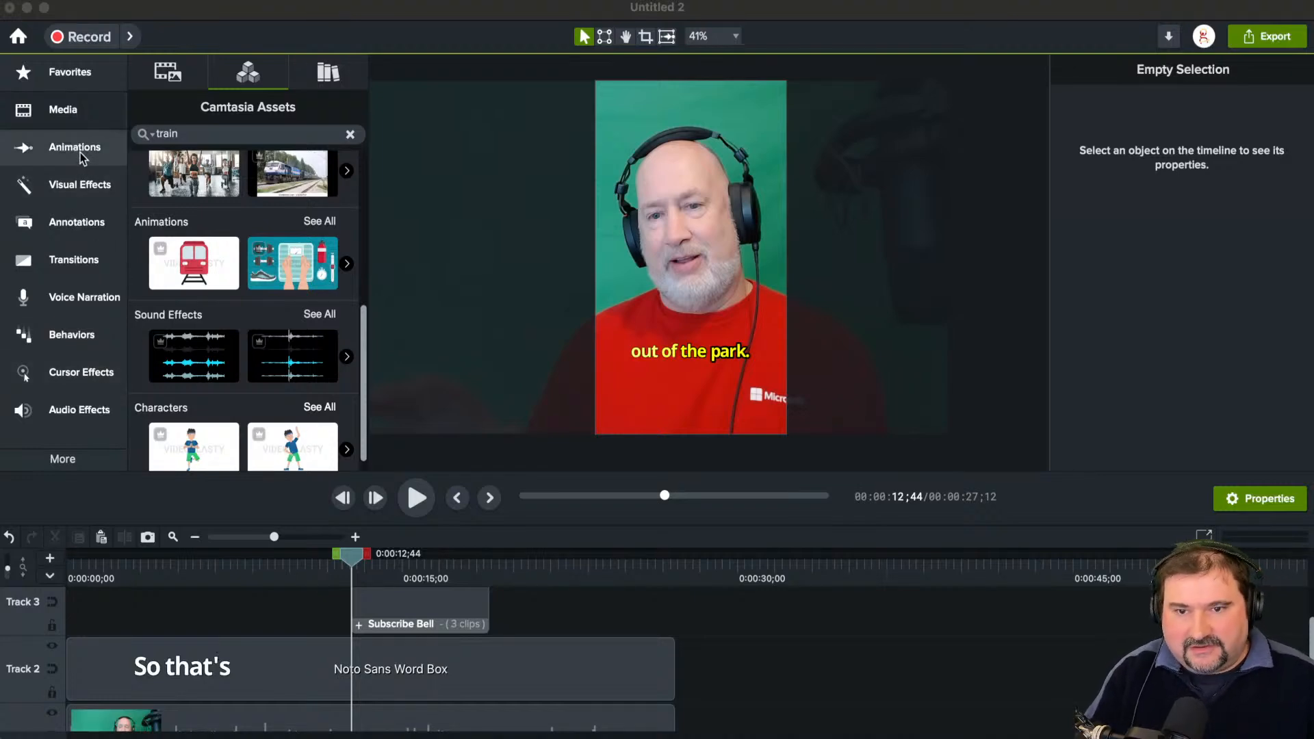
# Step: Show the Tiling effect among the visual effects and delete the presenter video clip from the project
pyautogui.click(79, 185)
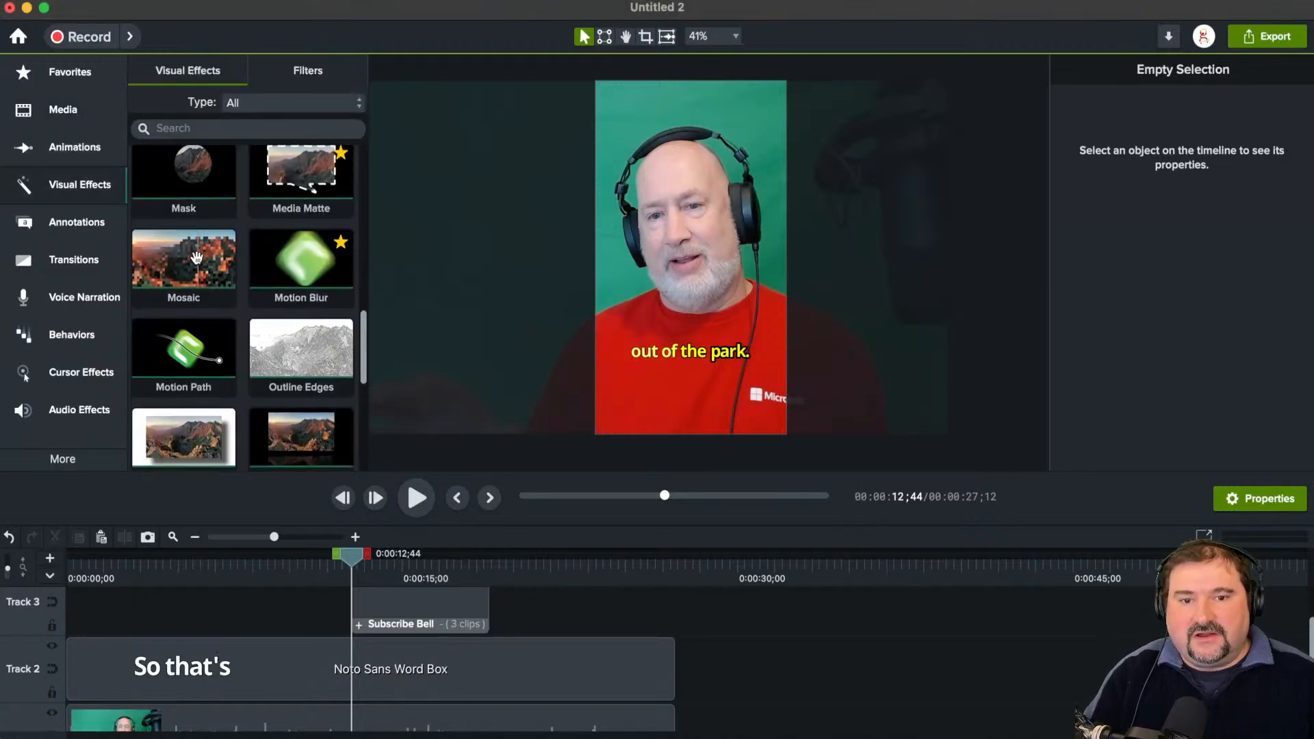
pyautogui.scroll(-5, 196, 257)
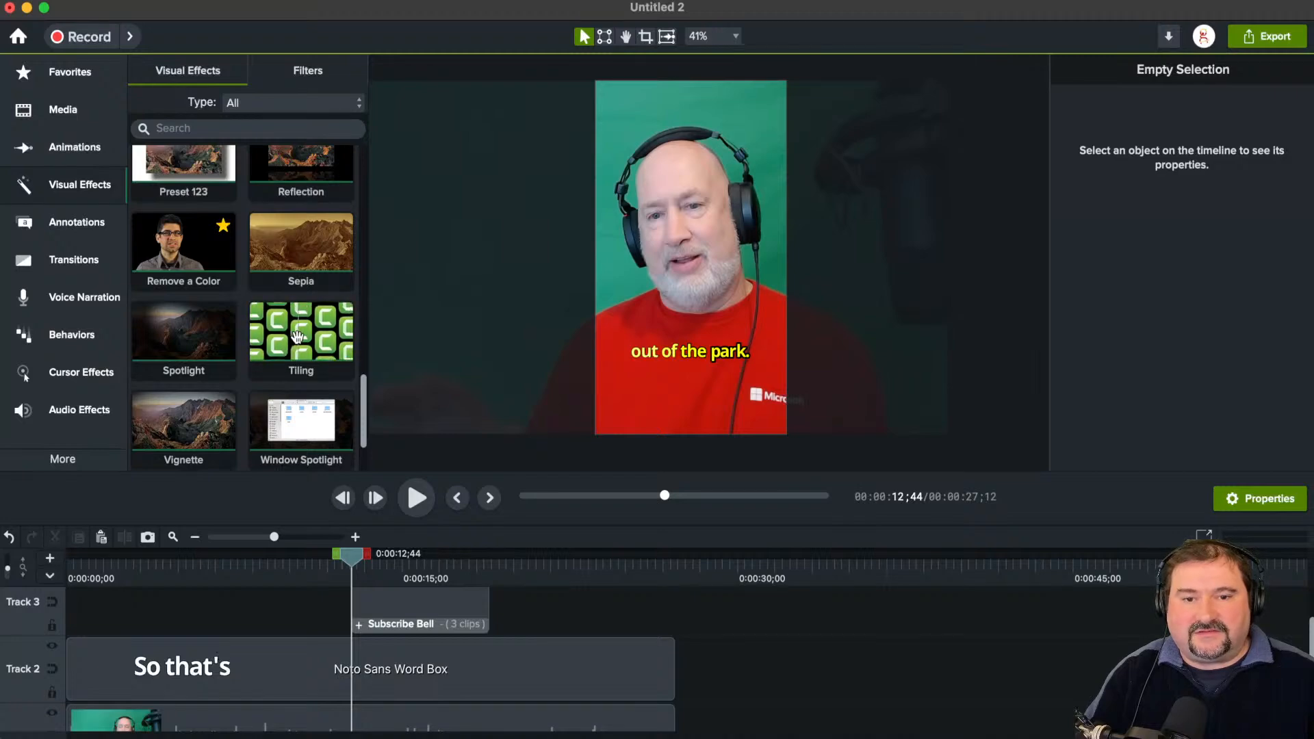
pyautogui.click(690, 353)
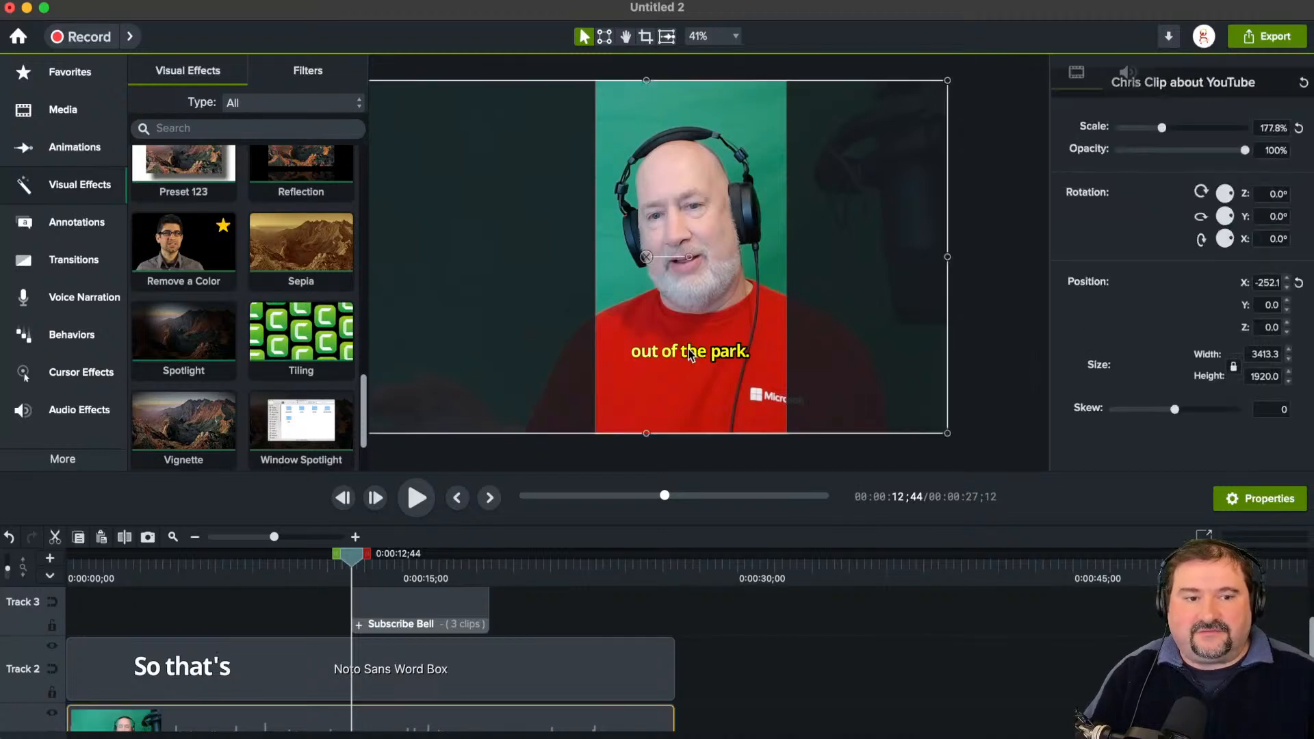
pyautogui.press('Delete')
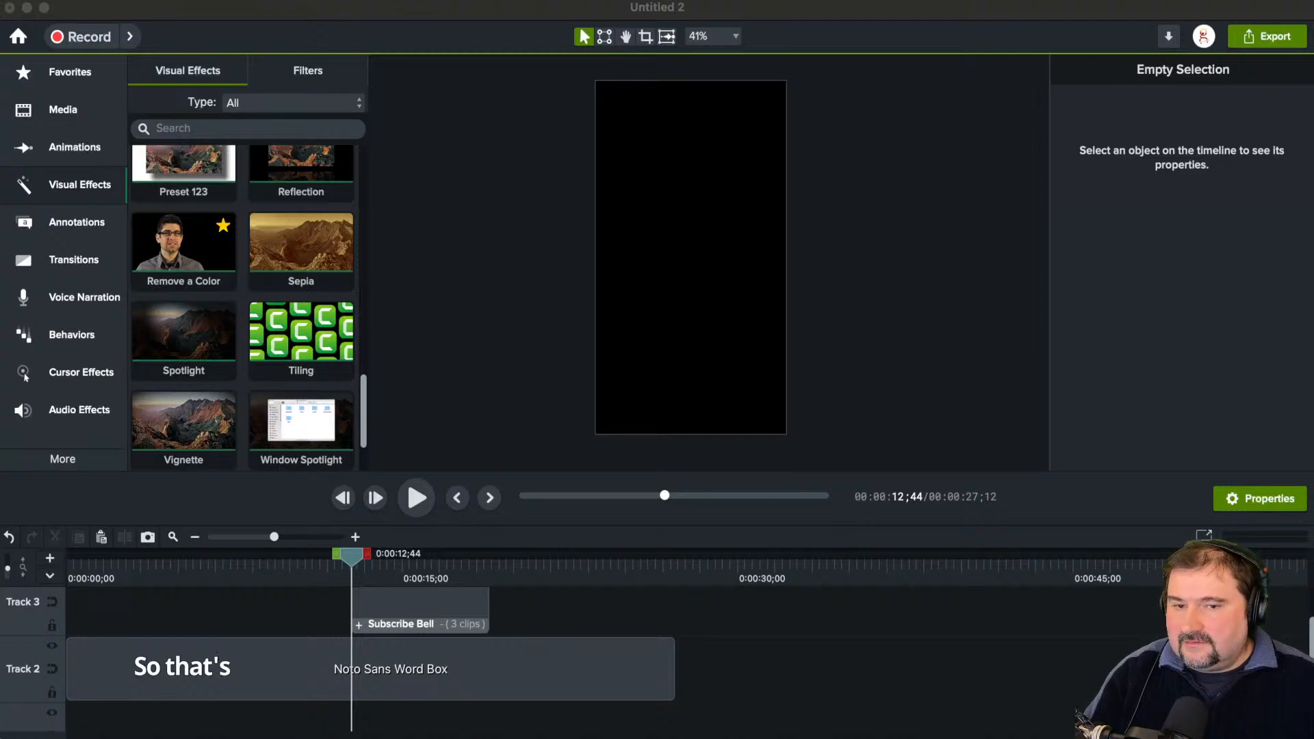
# Step: Add the MMC Dots image to the center of the canvas and scale it to about 70%
pyautogui.moveTo(345, 564); pyautogui.dragTo(661, 260)
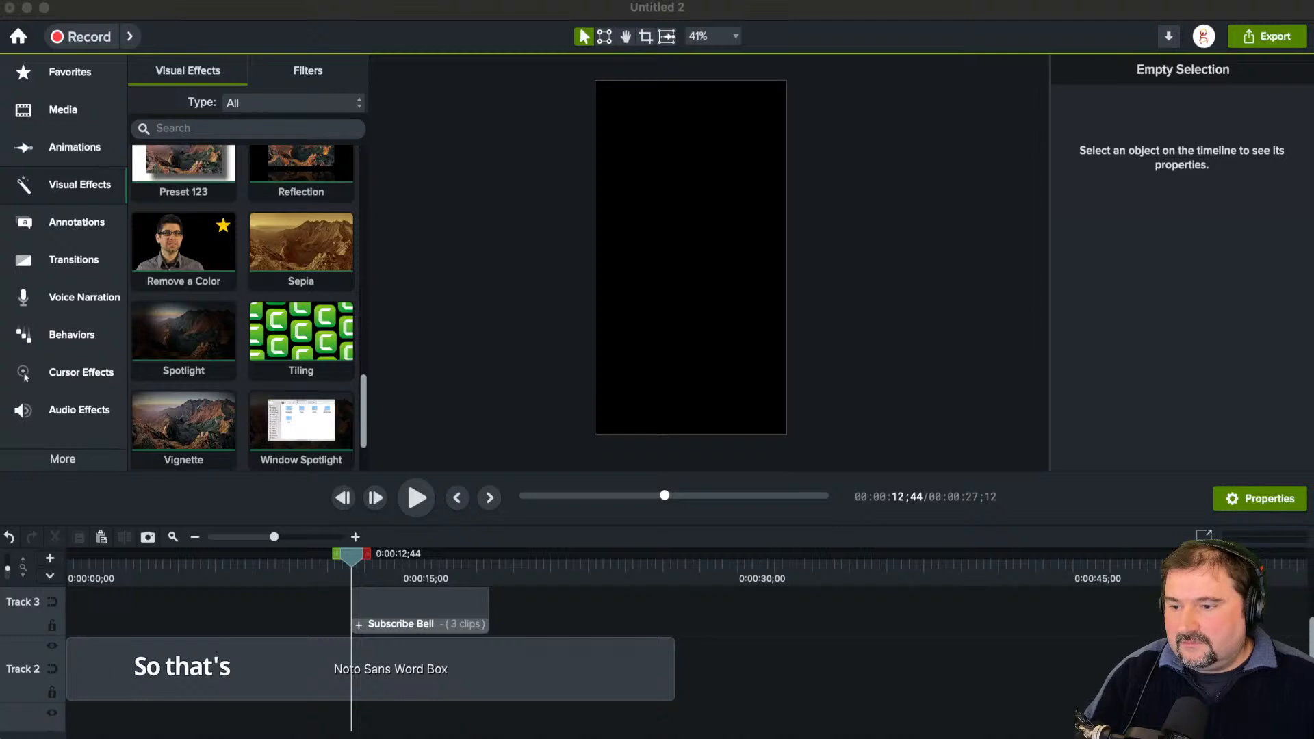
pyautogui.moveTo(295, 612); pyautogui.dragTo(688, 263)
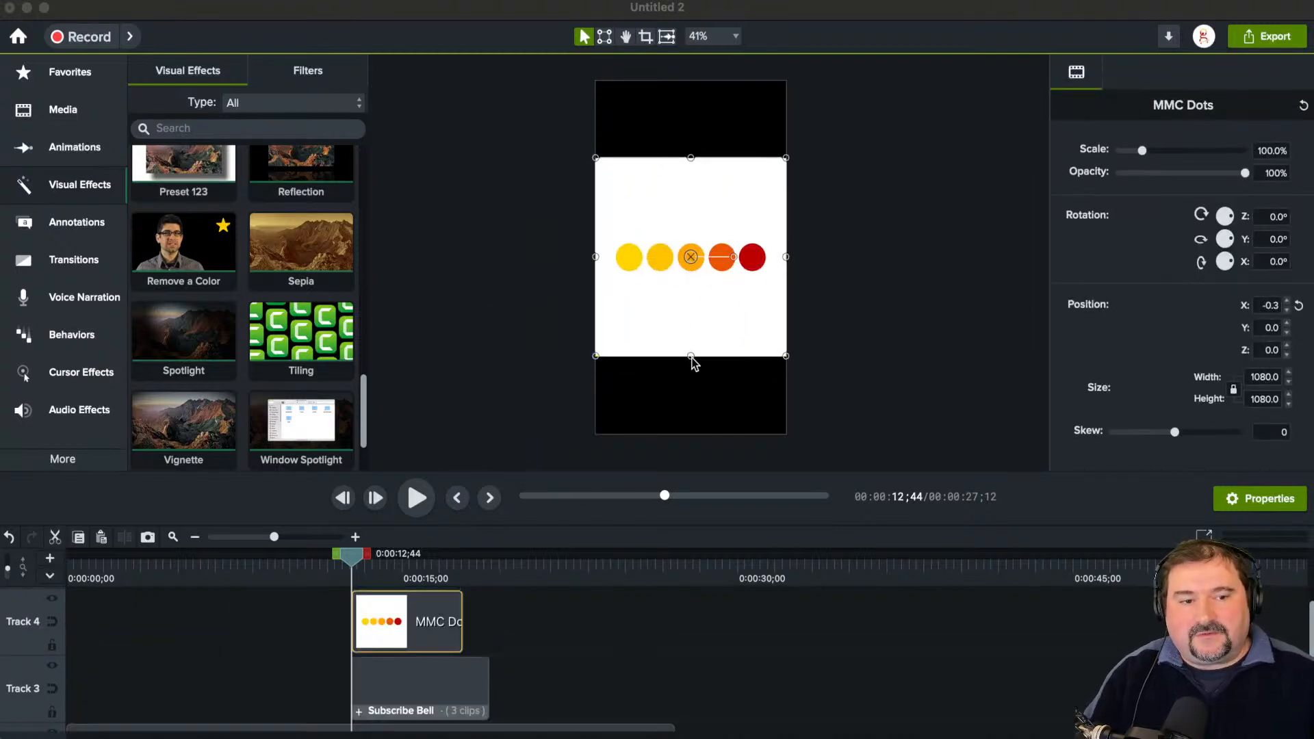
pyautogui.moveTo(692, 354); pyautogui.dragTo(695, 316)
# Step: Crop the white areas above and below the dots, leaving a strip about 238 px high
pyautogui.click(645, 36)
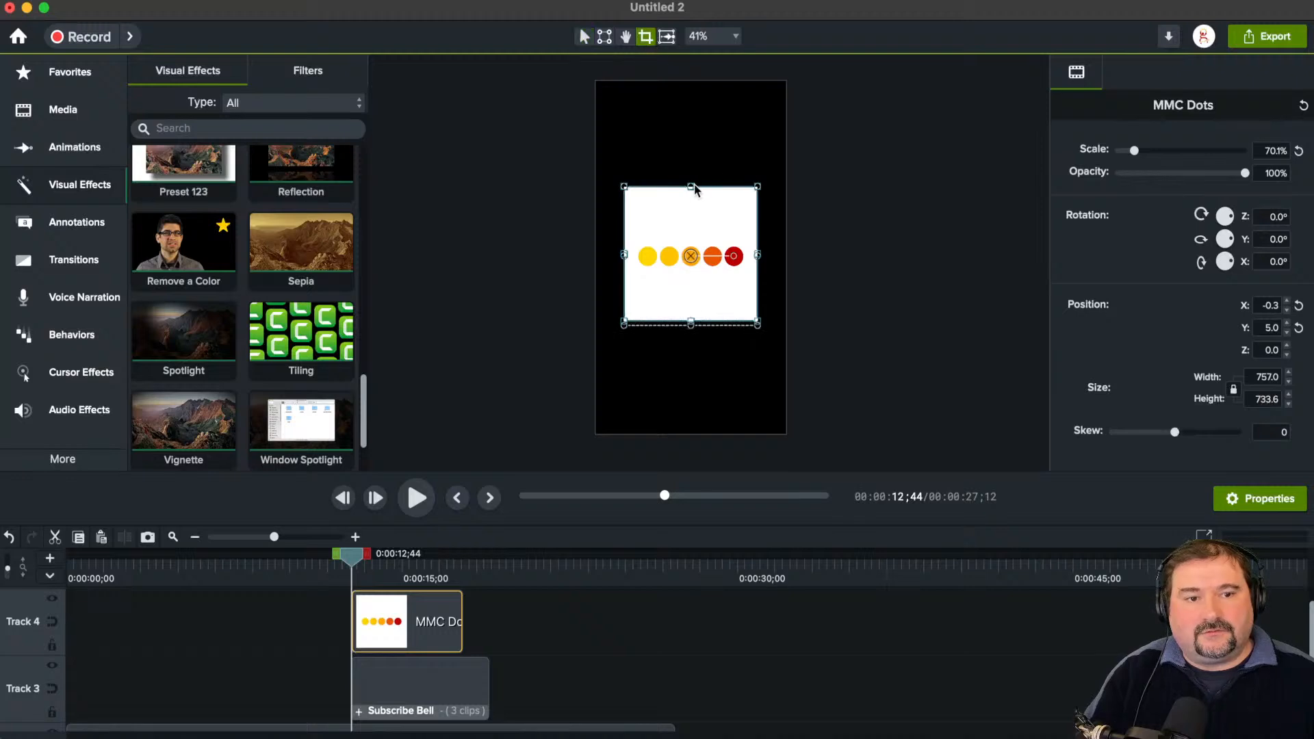
pyautogui.moveTo(691, 186); pyautogui.dragTo(691, 236)
pyautogui.moveTo(691, 322); pyautogui.dragTo(697, 291)
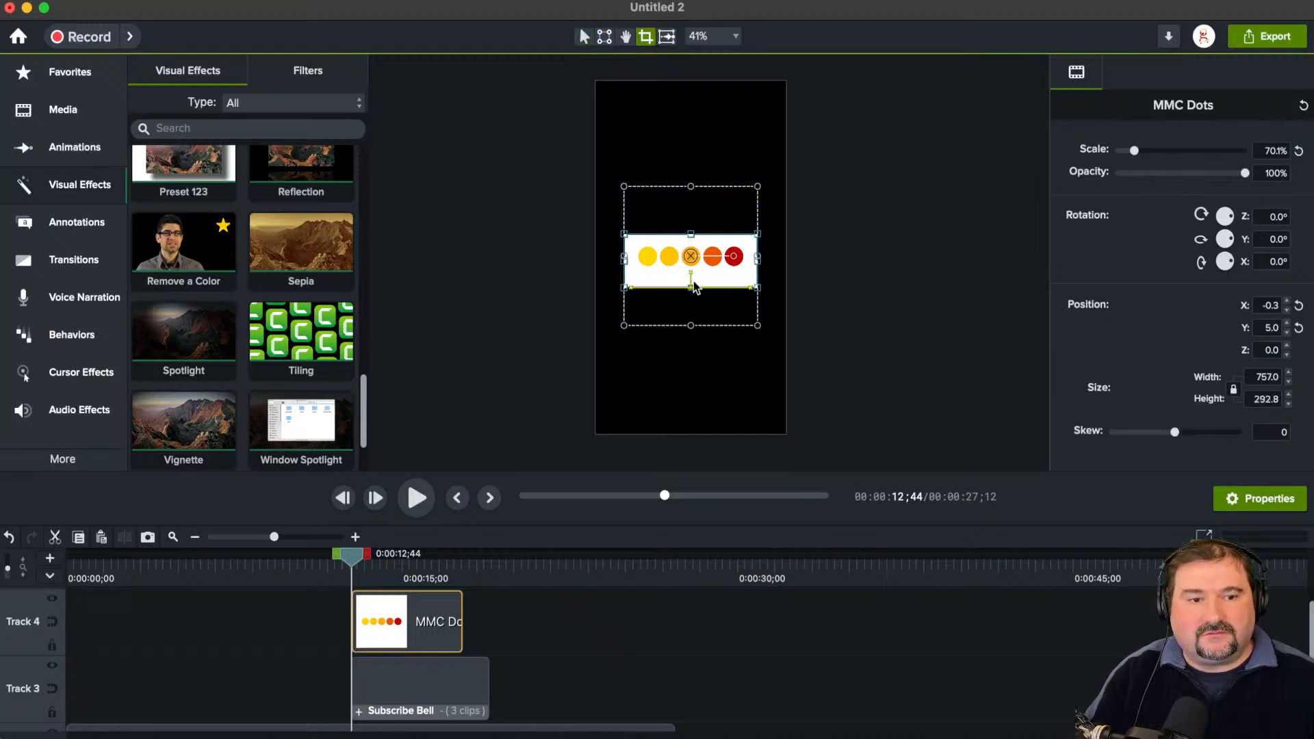
pyautogui.moveTo(693, 286)
pyautogui.mouseDown()
pyautogui.moveTo(693, 275)
pyautogui.moveTo(695, 287)
pyautogui.mouseUp()
pyautogui.click(915, 287)
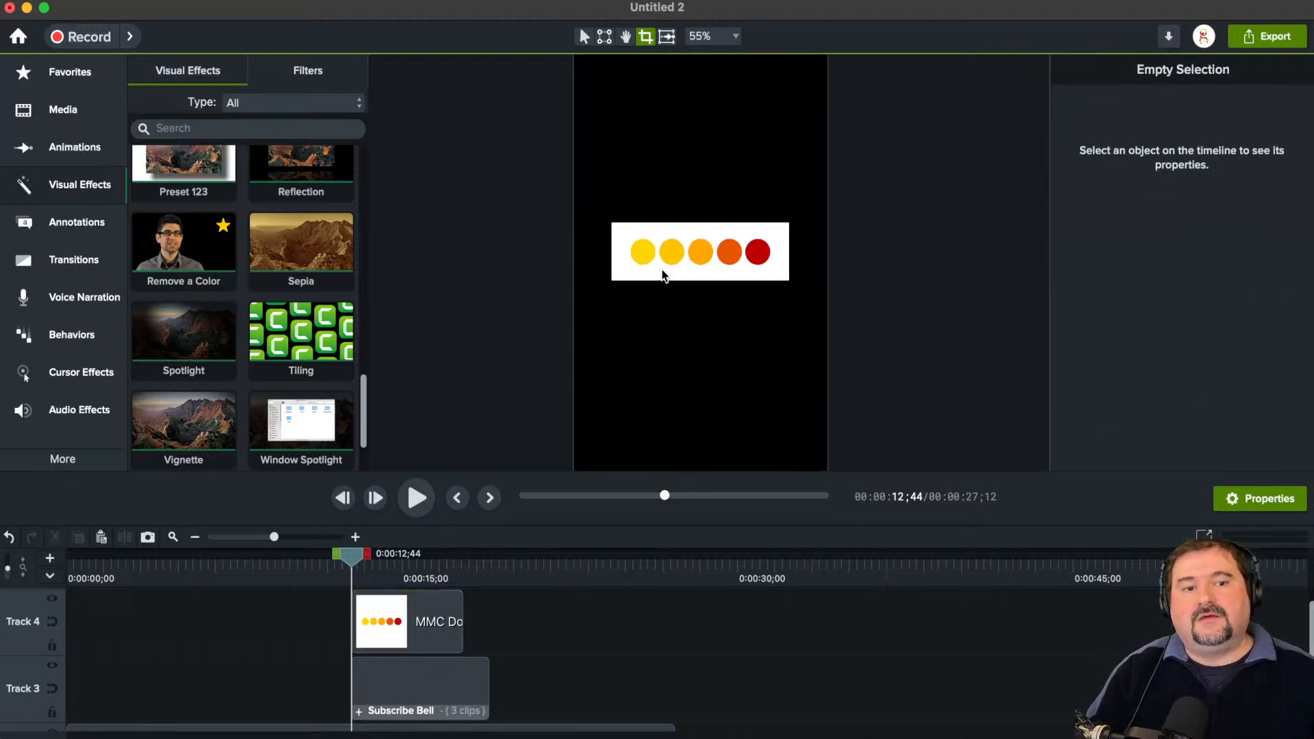
# Step: Set the project's canvas dimensions to 4K UHD (3840x2160)
pyautogui.click(730, 37)
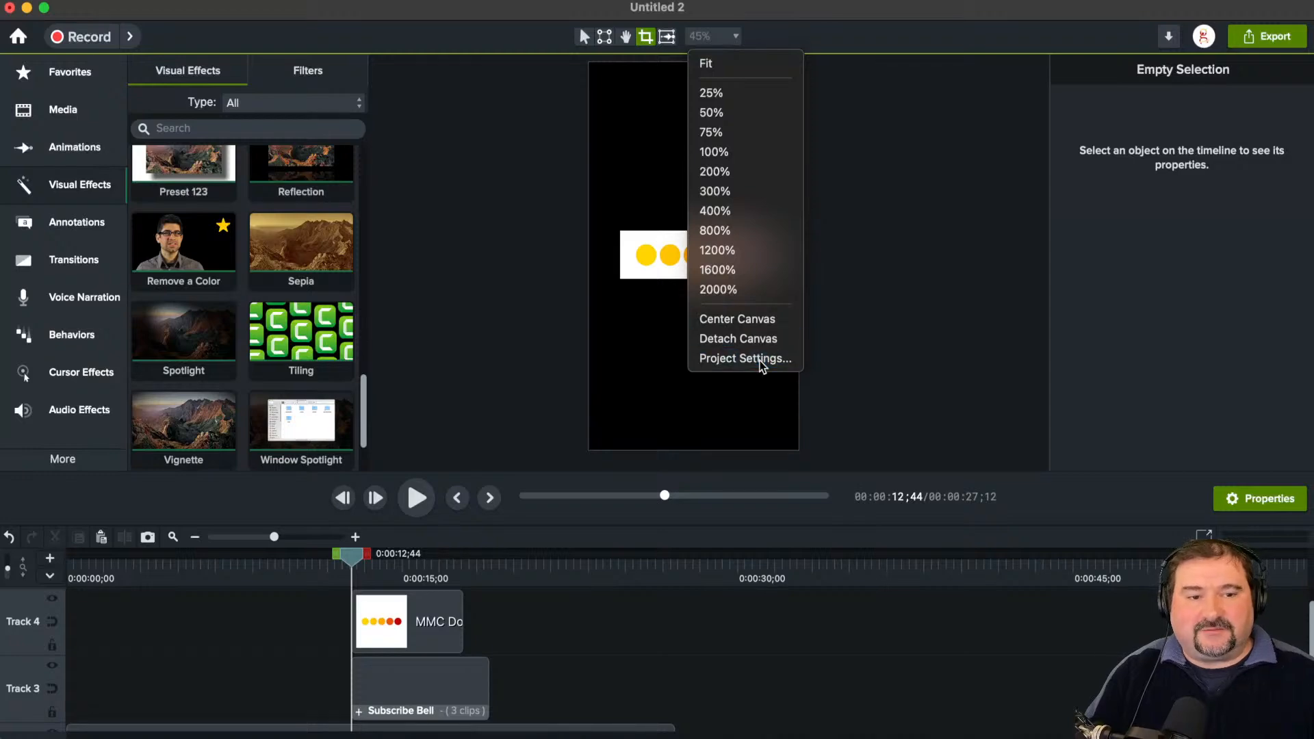
pyautogui.click(762, 358)
pyautogui.click(720, 294)
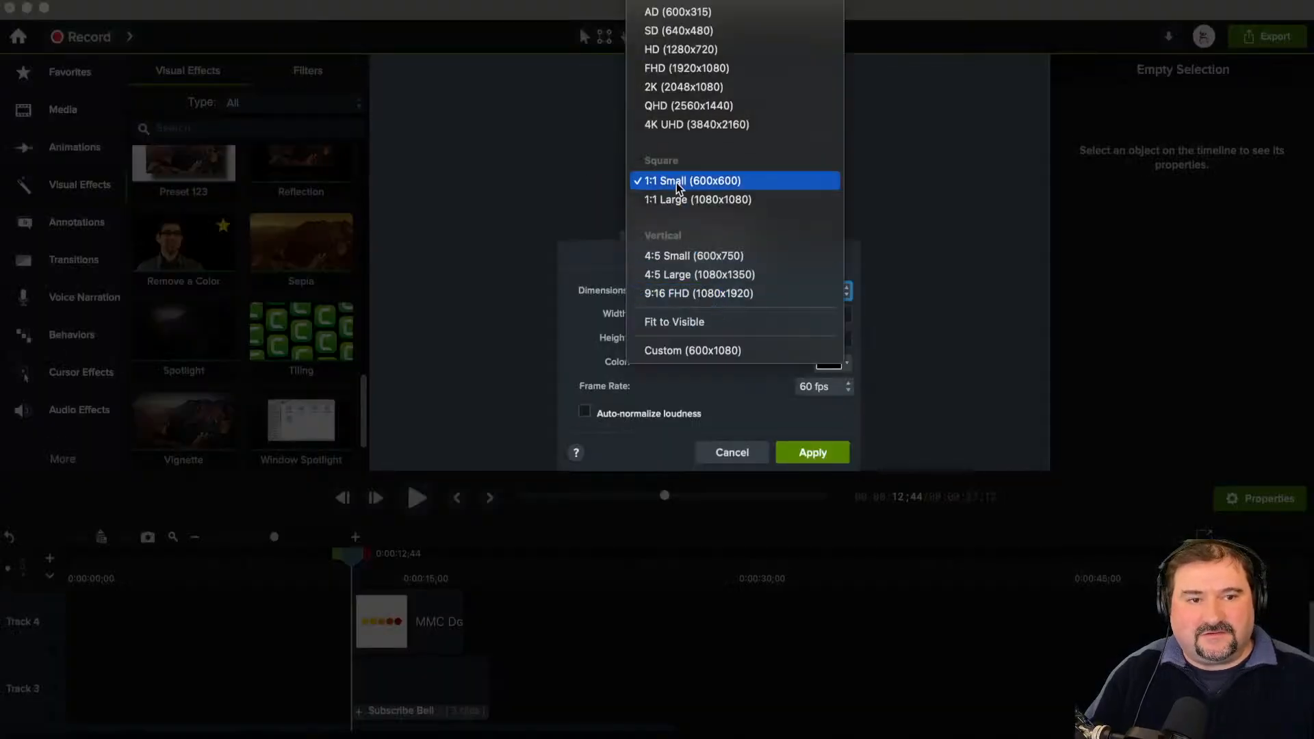
pyautogui.click(680, 132)
pyautogui.click(798, 452)
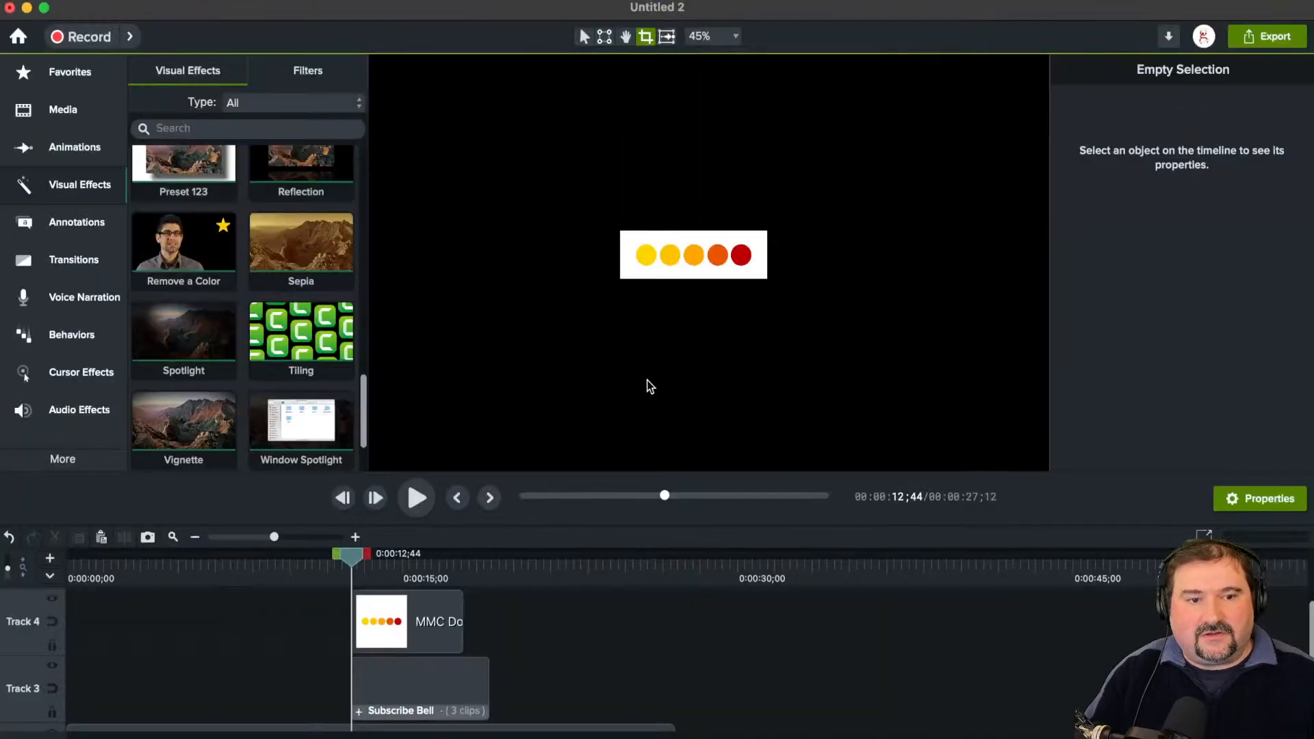
# Step: Move the dots image to X about -536, Y about 34, and shift its clip to around 0:00:30 with the playhead on it
pyautogui.click(665, 322)
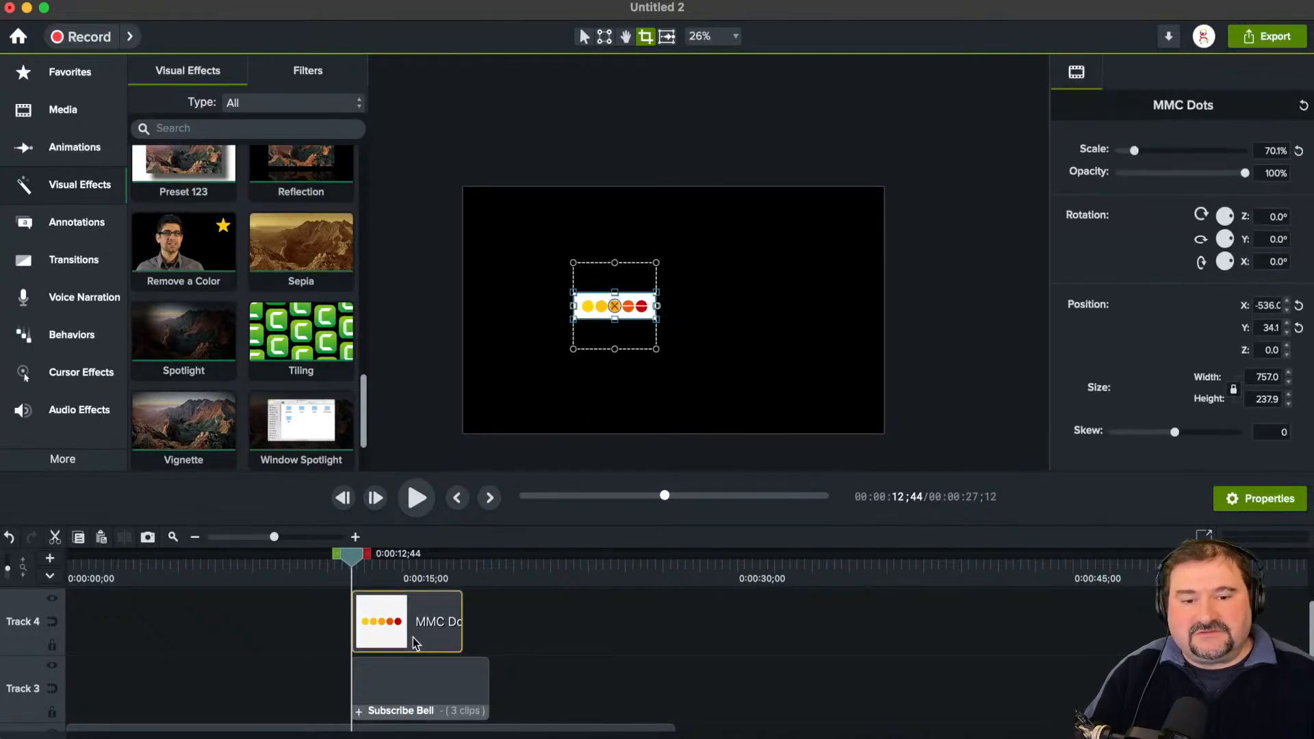
pyautogui.moveTo(421, 639); pyautogui.dragTo(802, 647)
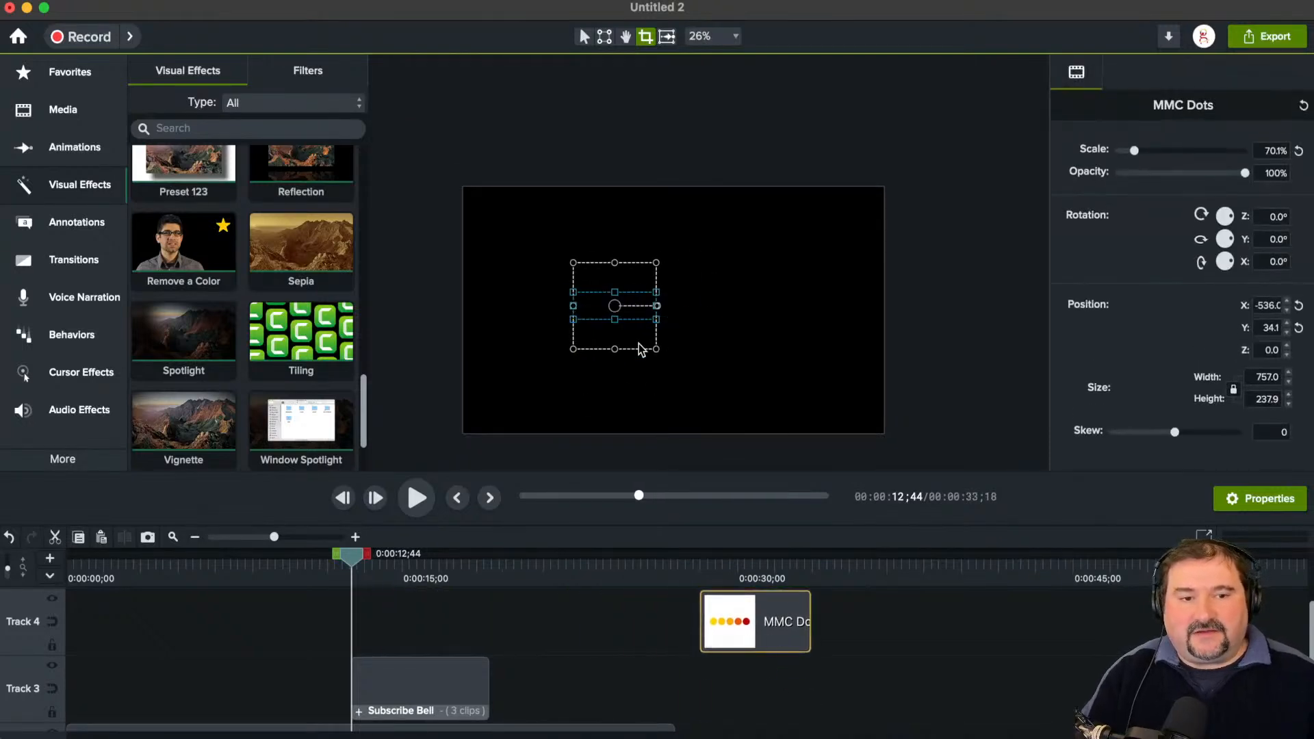
pyautogui.click(764, 566)
pyautogui.click(654, 327)
pyautogui.click(616, 306)
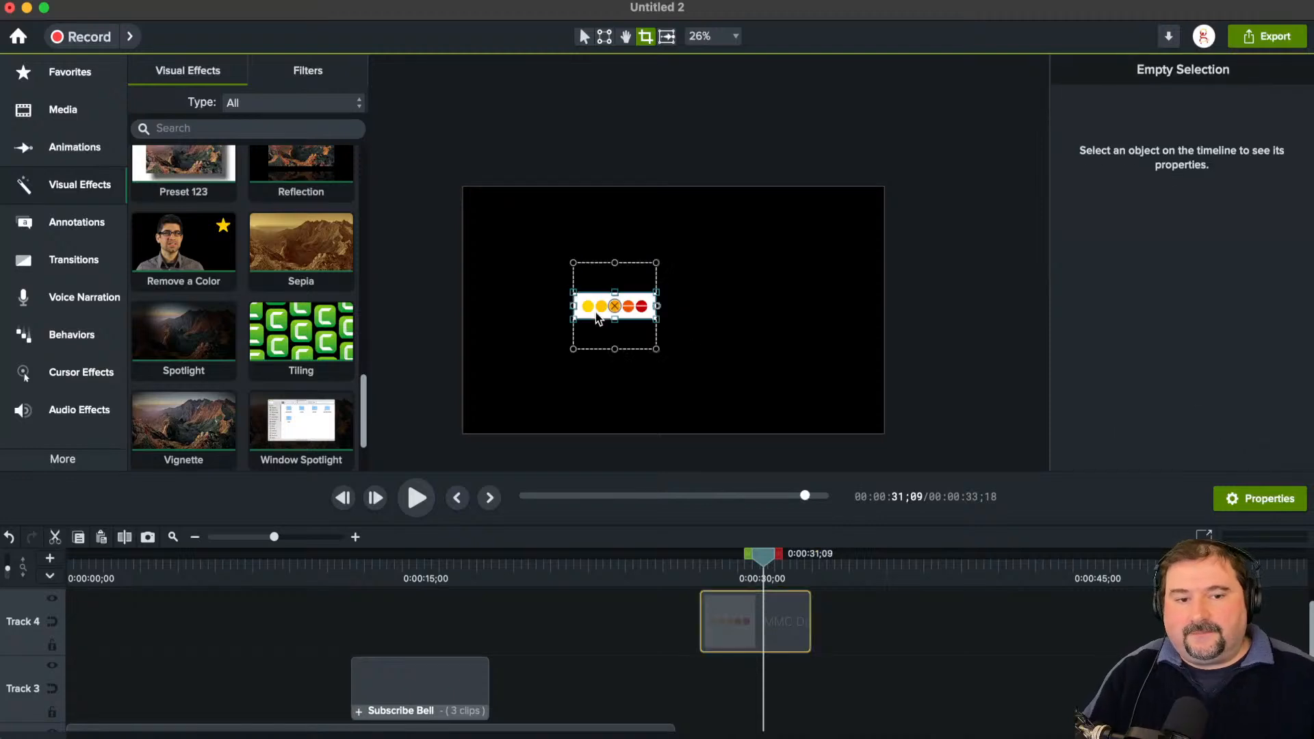
# Step: Apply the Tiling effect to the MMC Dots clip and spread the tiles apart into staggered columns showing all five dots
pyautogui.click(584, 37)
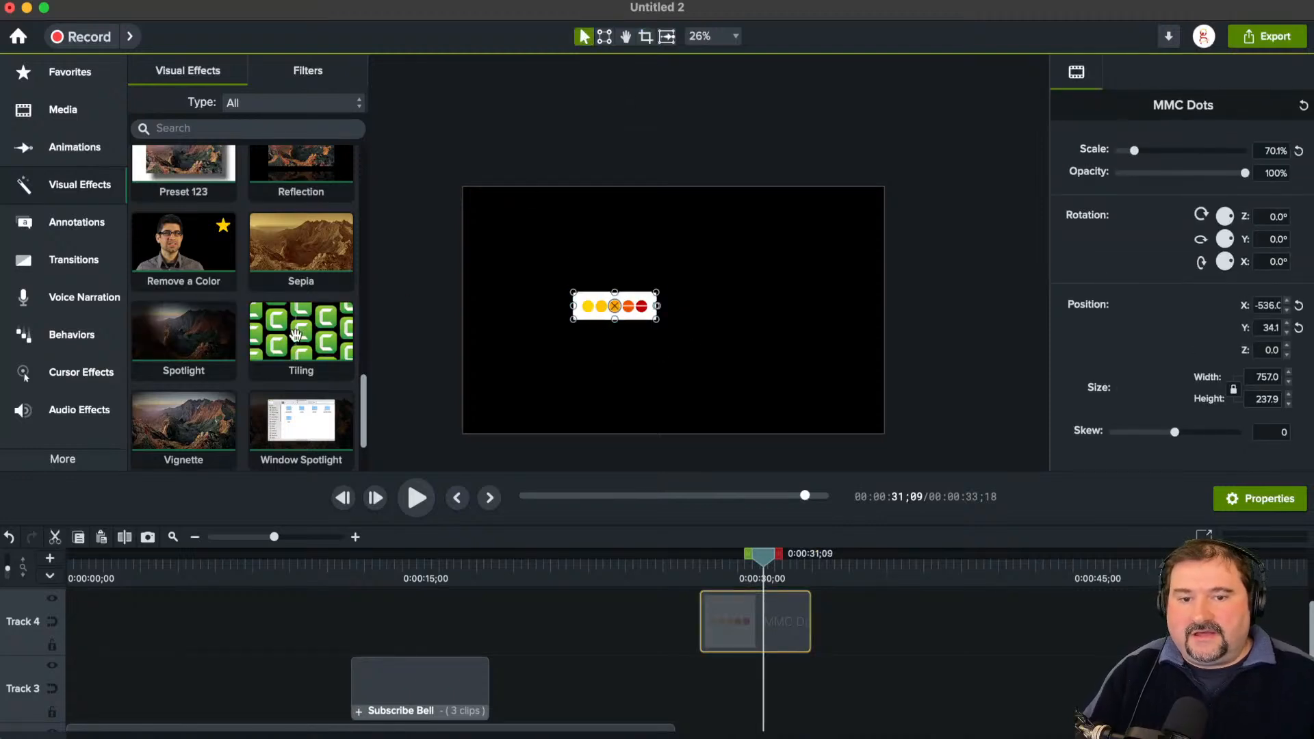
pyautogui.moveTo(289, 330)
pyautogui.mouseDown()
pyautogui.moveTo(499, 425)
pyautogui.moveTo(736, 625)
pyautogui.mouseUp()
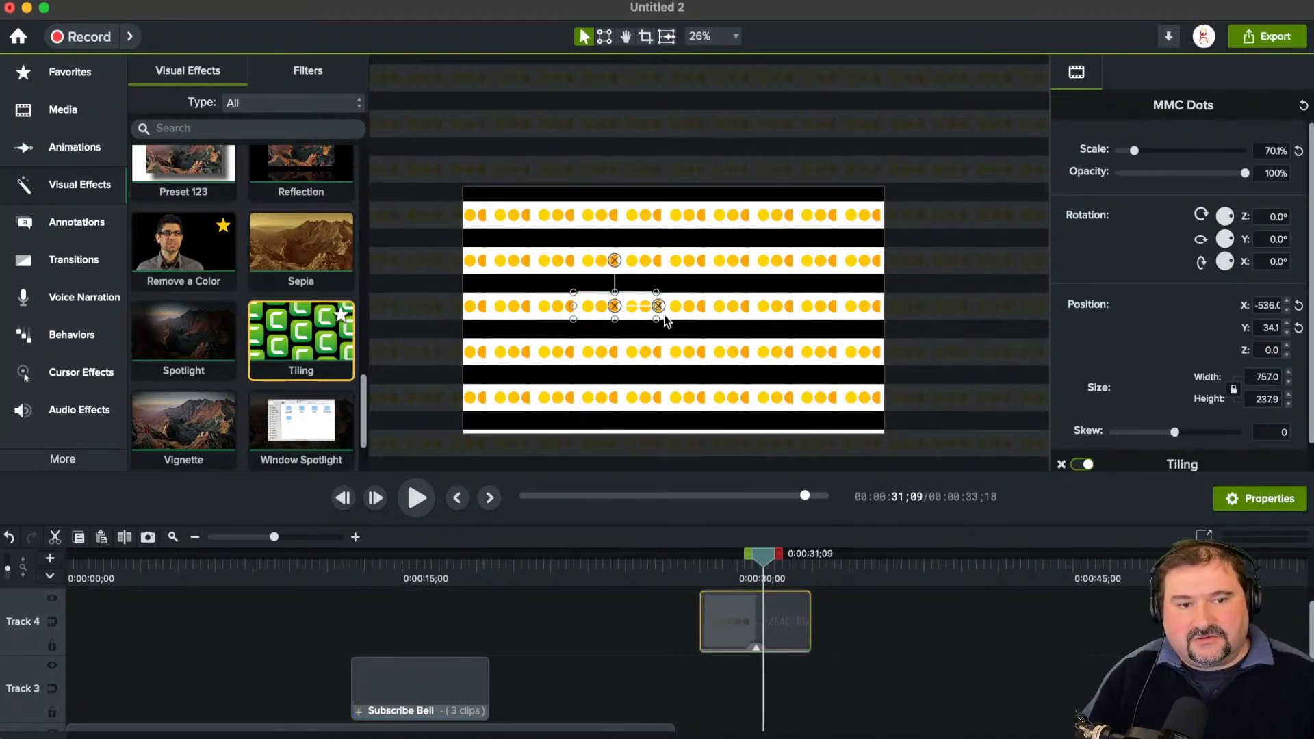
pyautogui.scroll(2, 608, 349)
pyautogui.scroll(2, 680, 287)
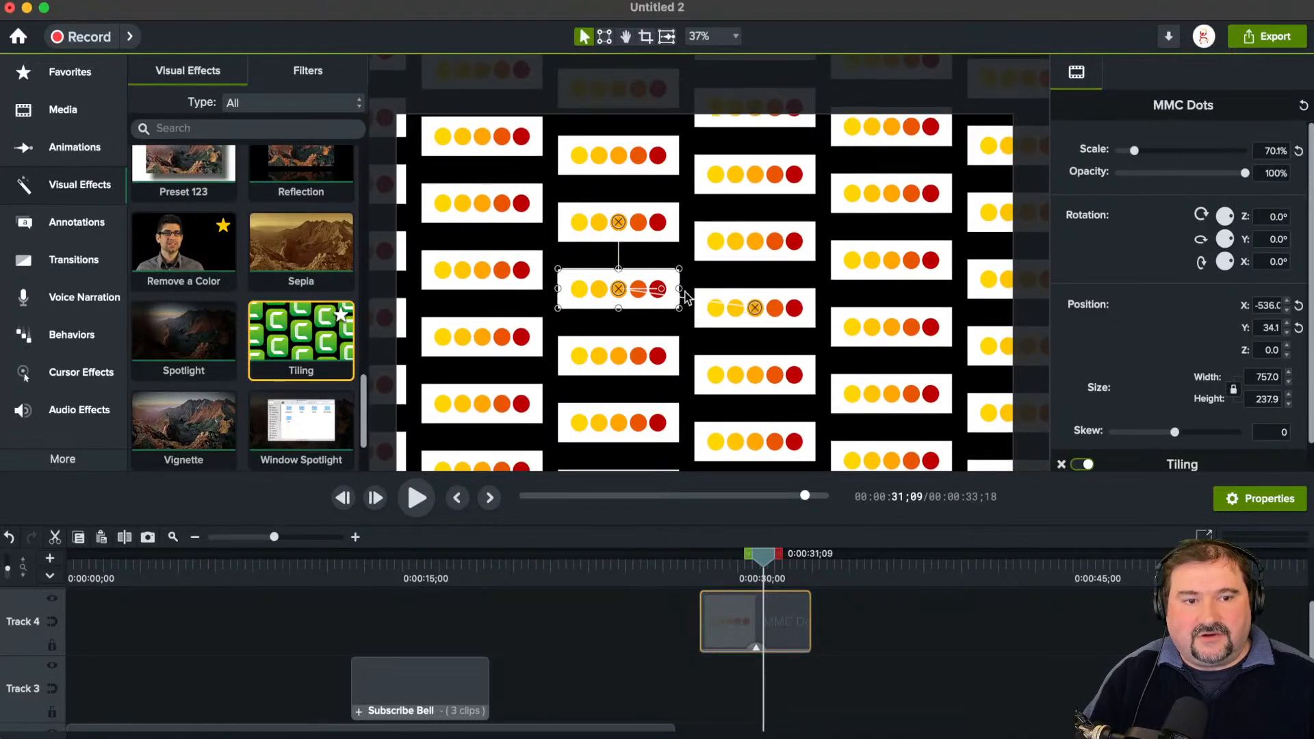
# Step: Rotate the tiled dots image to about 20.6° and slightly adjust the spacing between the tile rows
pyautogui.moveTo(661, 292); pyautogui.dragTo(616, 271)
pyautogui.moveTo(618, 222)
pyautogui.mouseDown()
pyautogui.moveTo(642, 220)
pyautogui.moveTo(592, 226)
pyautogui.moveTo(620, 226)
pyautogui.mouseUp()
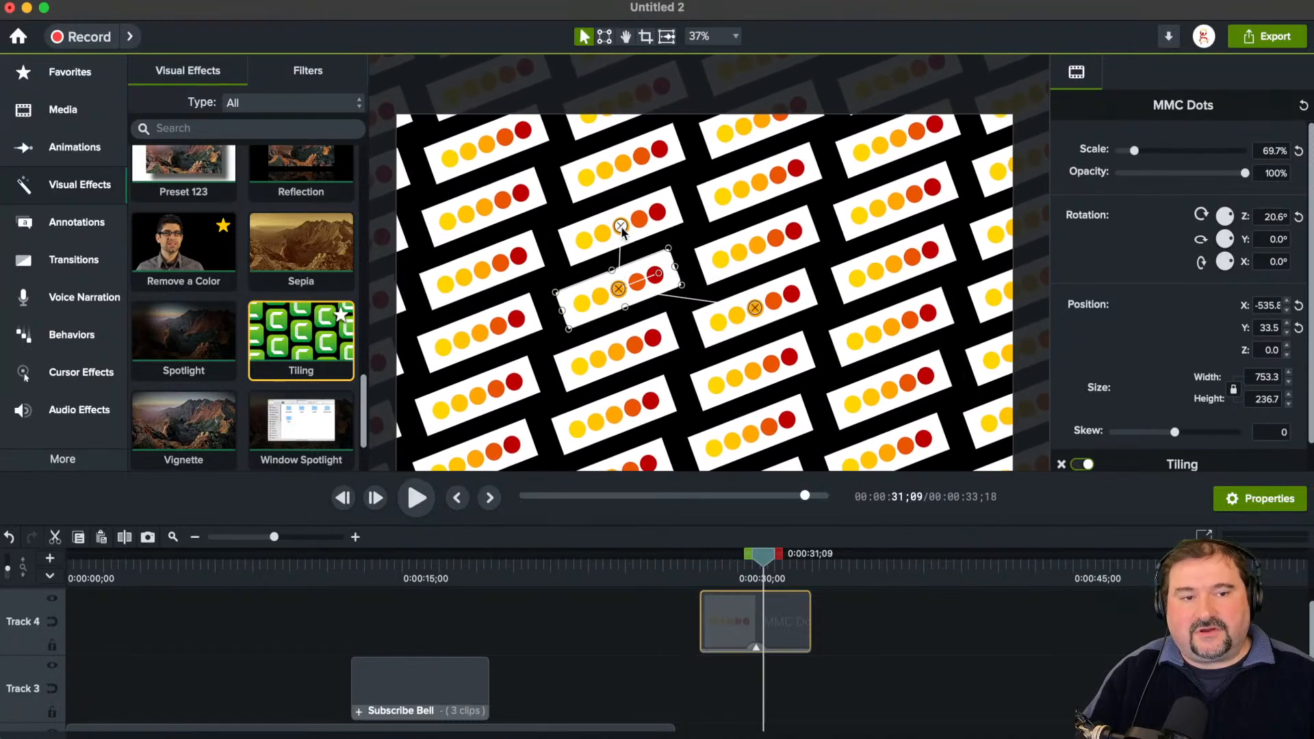
pyautogui.scroll(-5, 694, 285)
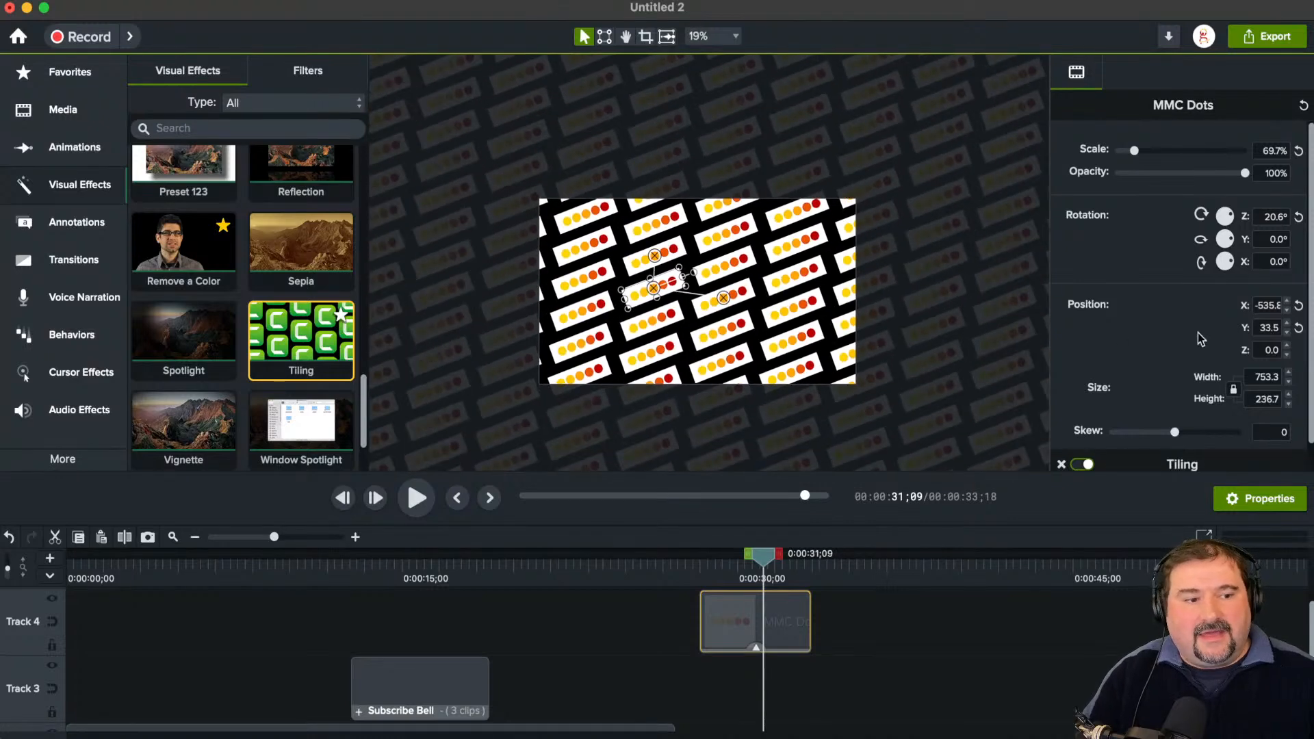
pyautogui.scroll(-2, 1200, 340)
pyautogui.scroll(2, 1199, 339)
pyautogui.scroll(-2, 1199, 340)
pyautogui.scroll(2, 1199, 340)
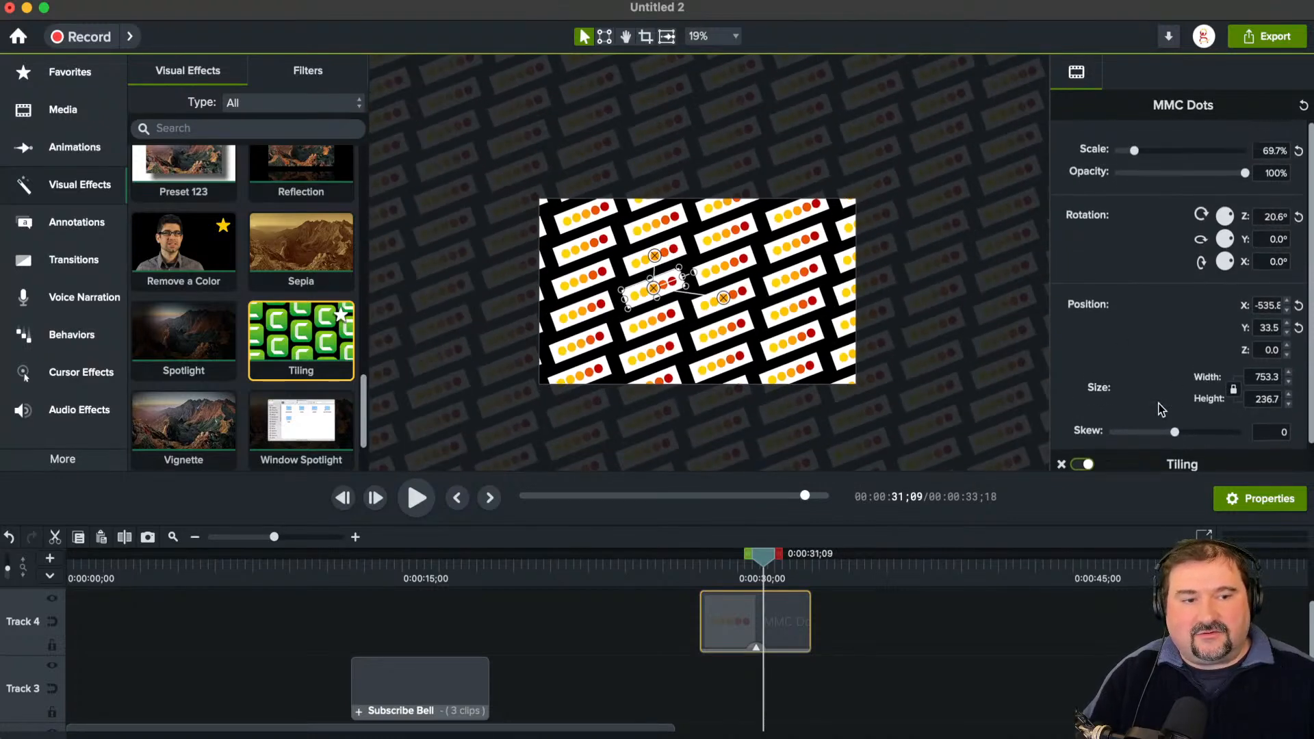
# Step: Add a custom animation spanning nearly the whole MMC Dots clip, ending with about -27° rotation and tile rows spread far apart
pyautogui.scroll(3, 770, 627)
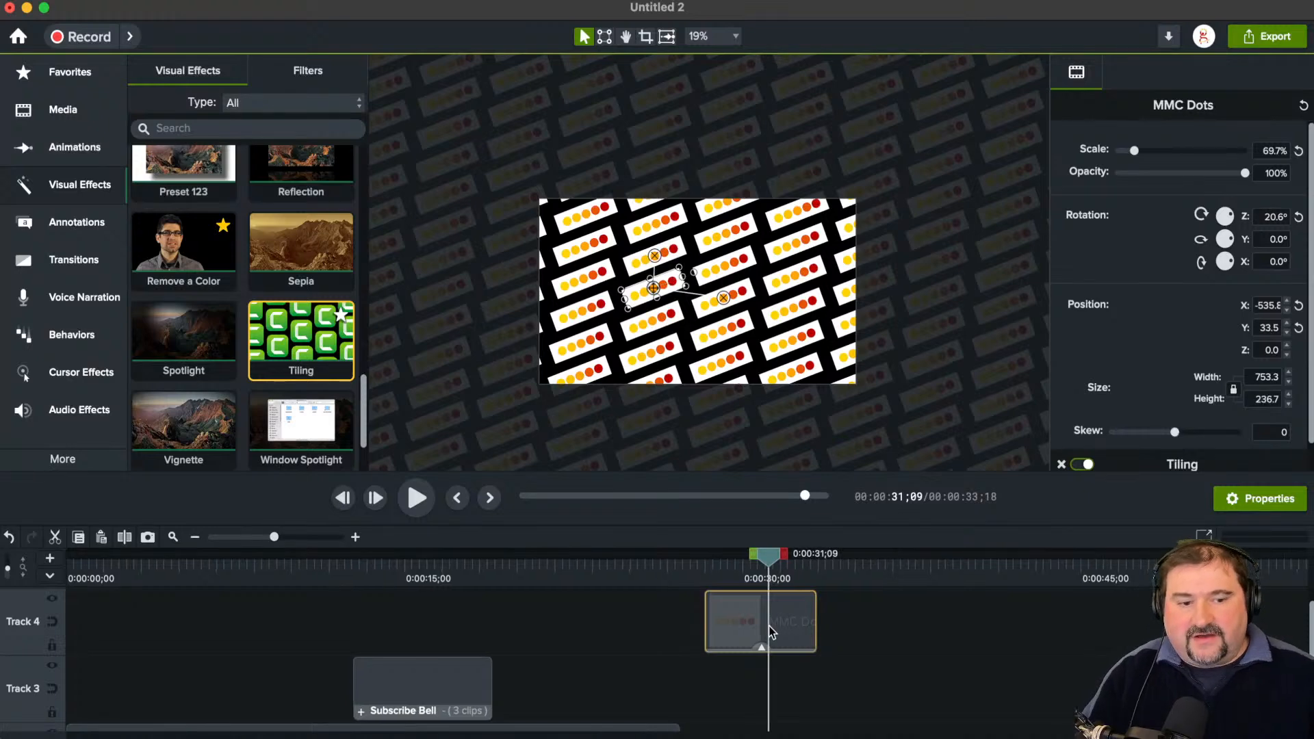
pyautogui.scroll(3, 808, 638)
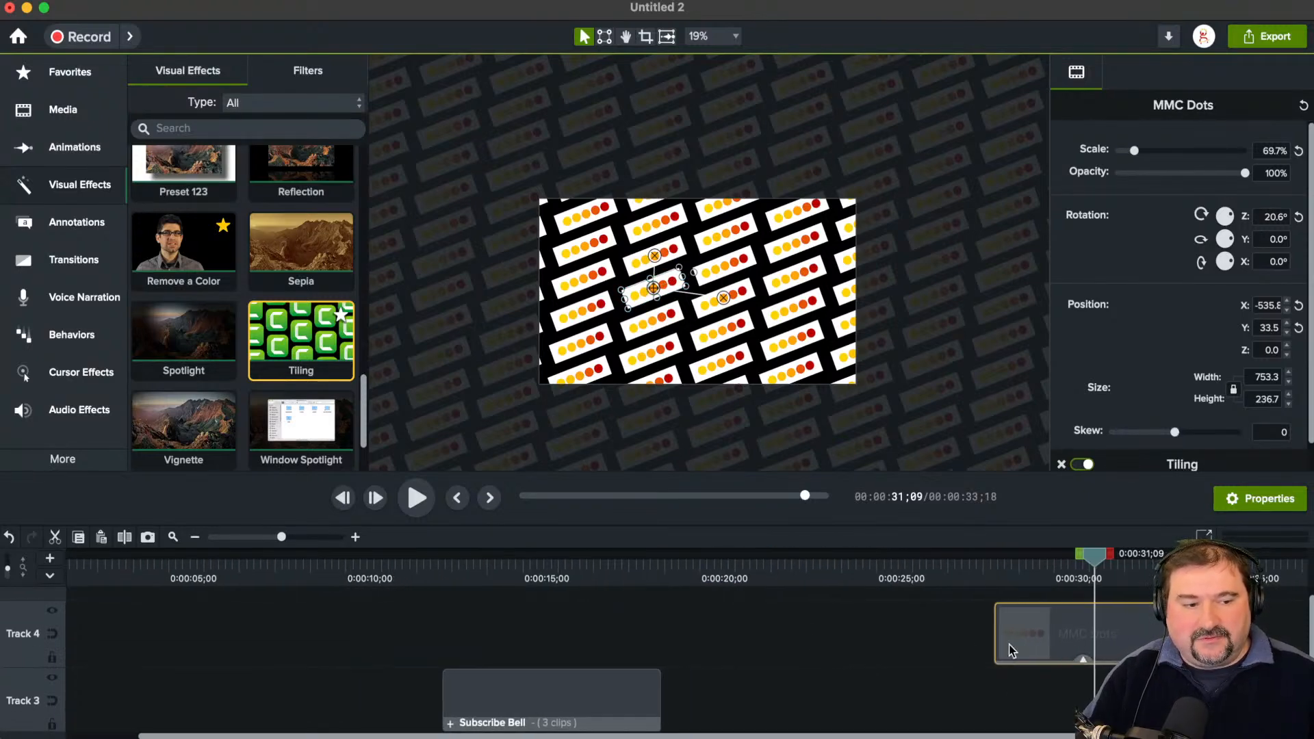
pyautogui.scroll(-3, 1013, 650)
pyautogui.hotkey('shift', 'a')
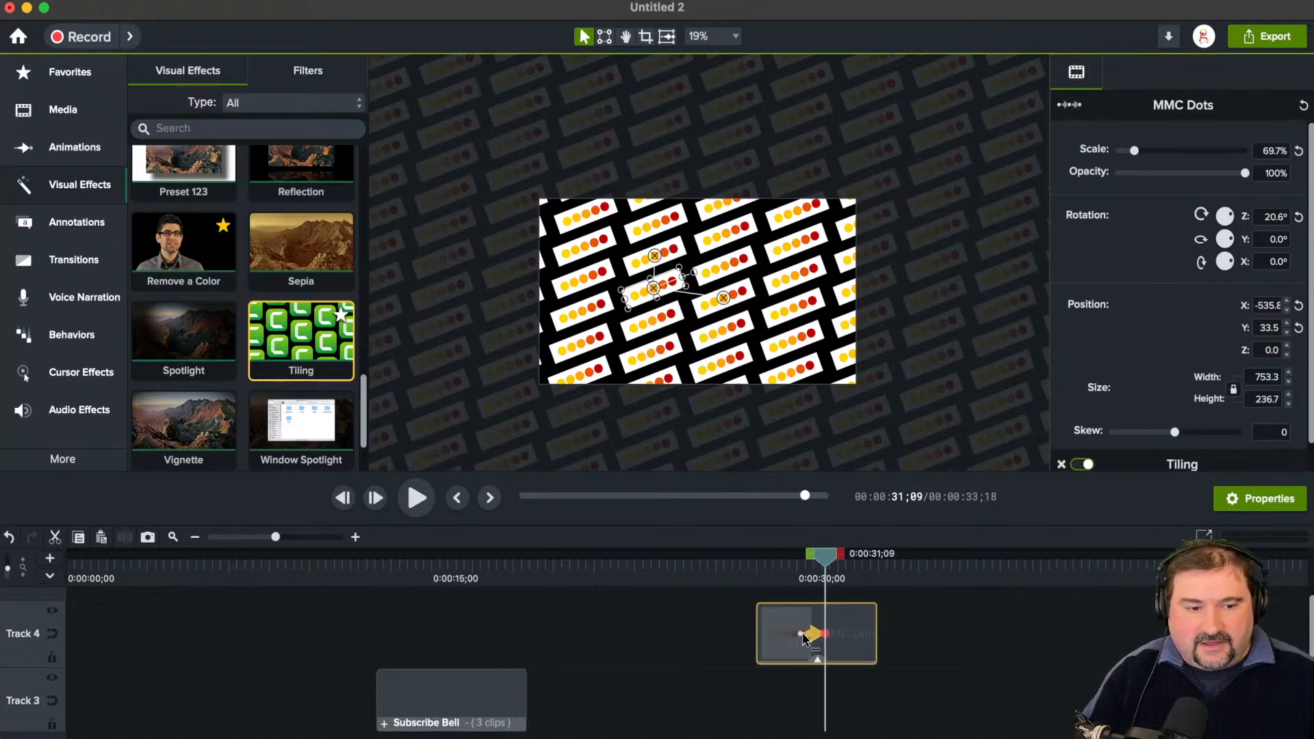
pyautogui.moveTo(799, 635); pyautogui.dragTo(867, 637)
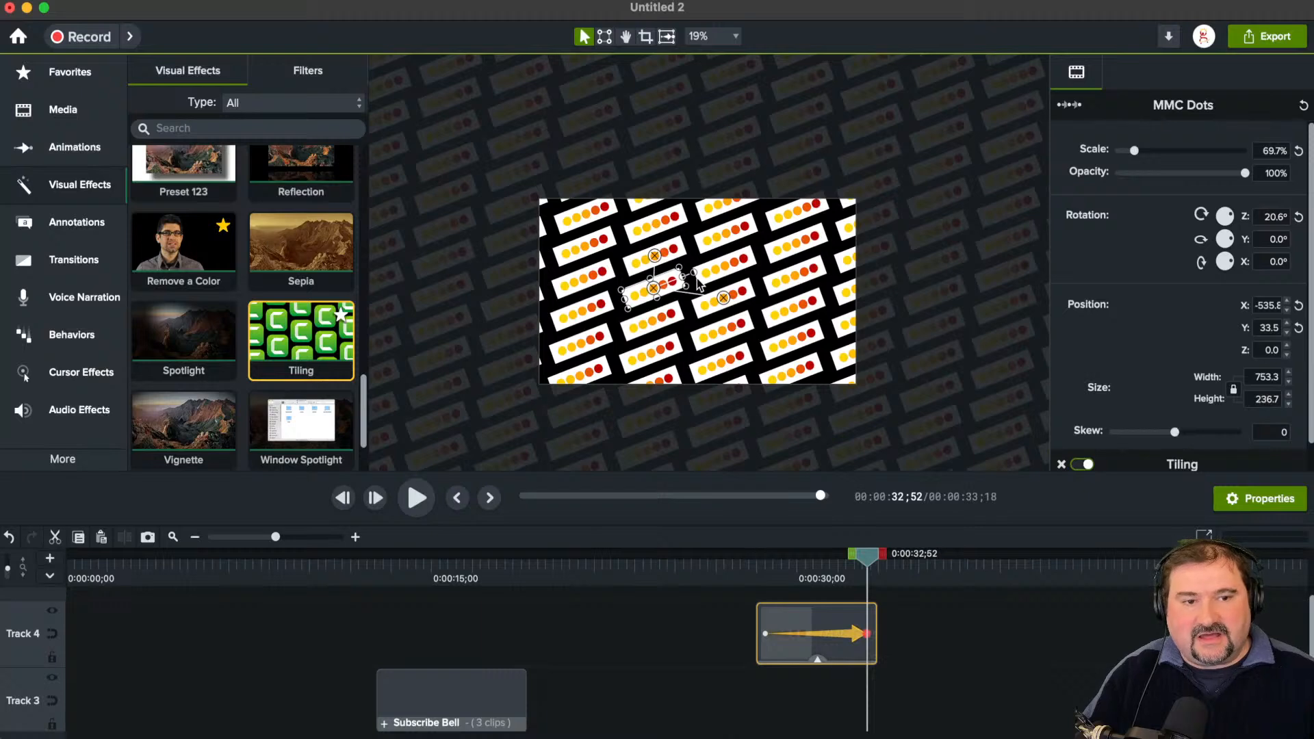
pyautogui.moveTo(702, 284); pyautogui.dragTo(690, 311)
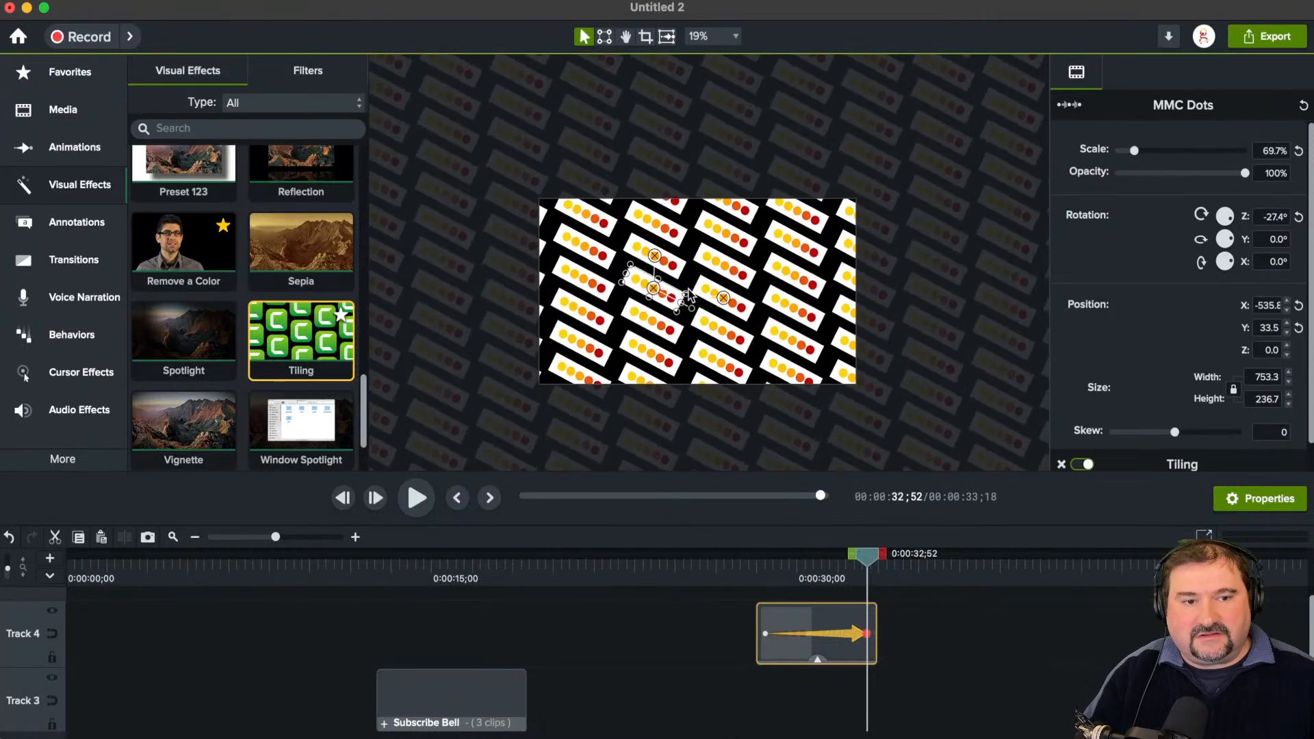
pyautogui.moveTo(655, 259); pyautogui.dragTo(875, 167)
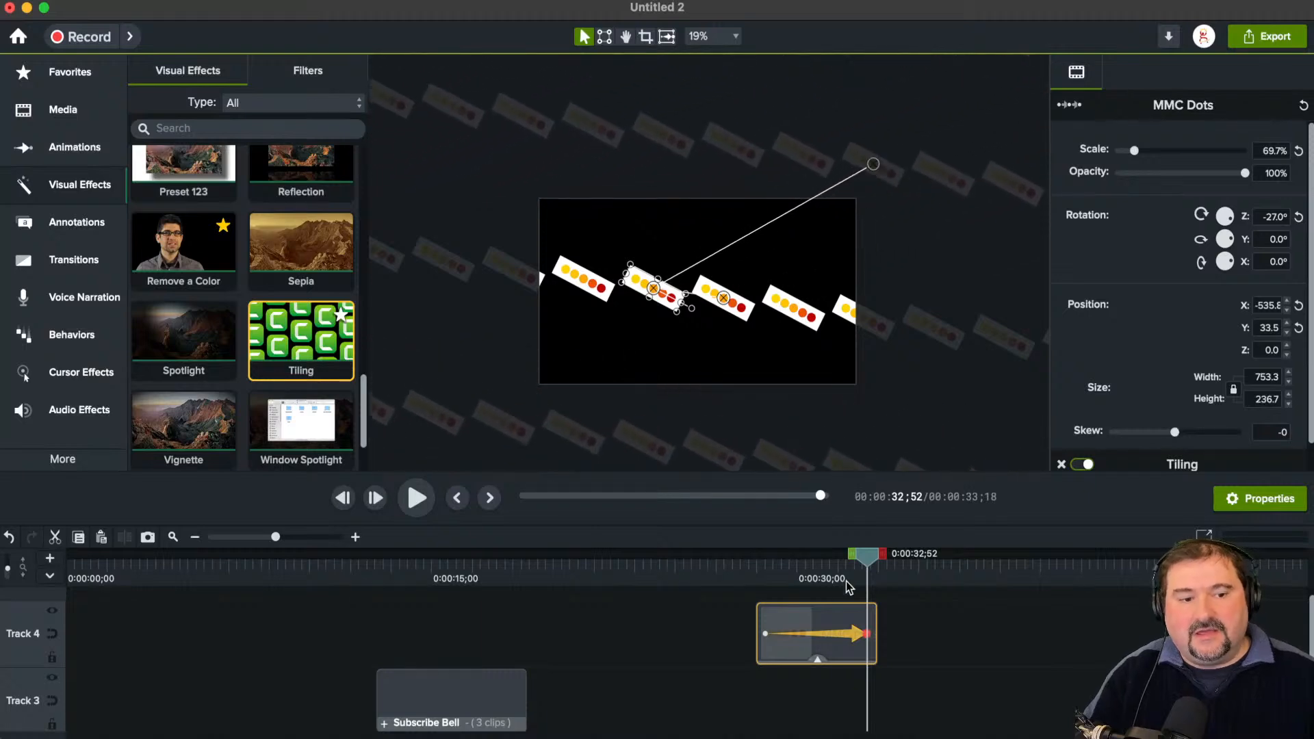
# Step: Play back the tiled dots animation from just before the start of its clip
pyautogui.click(754, 564)
pyautogui.press('space')
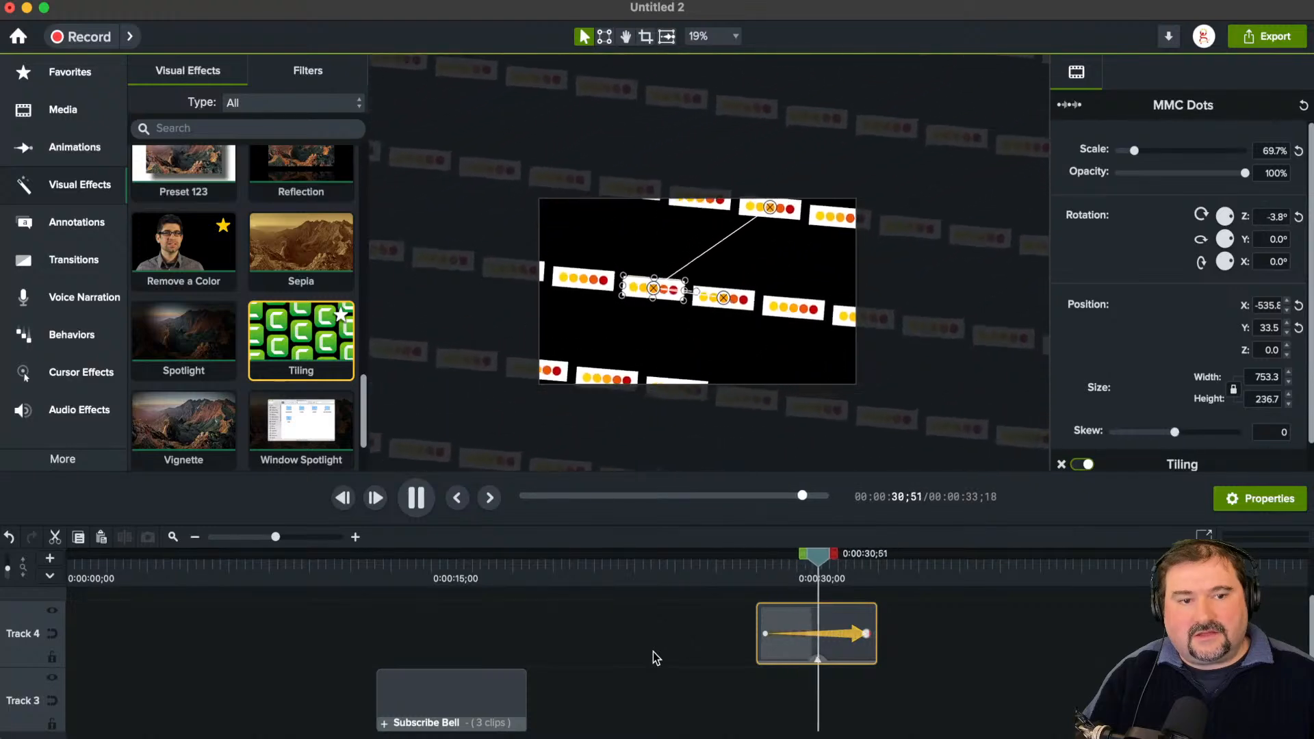
pyautogui.press('space')
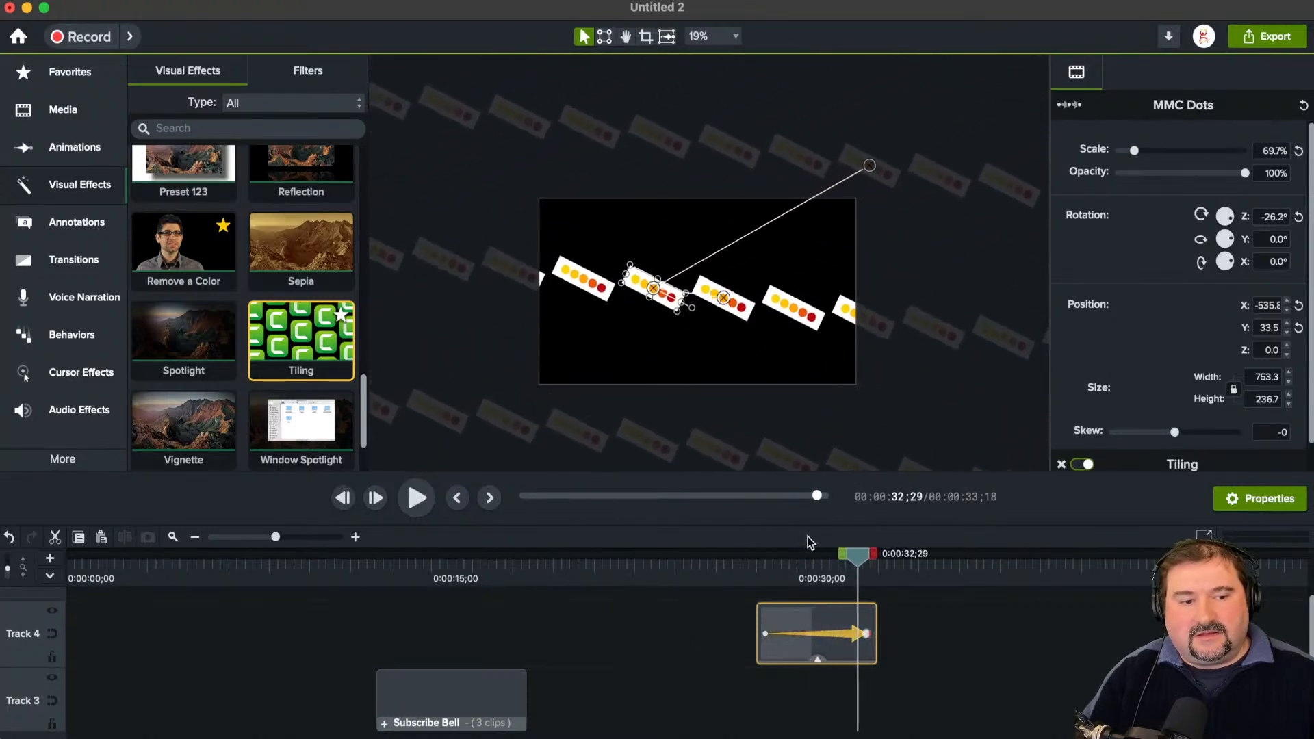
# Step: Move the tiled dots image beyond the canvas edge in the animation, enlarge and rotate it further, and scrub through the motion
pyautogui.moveTo(654, 289); pyautogui.dragTo(471, 322)
pyautogui.moveTo(764, 569); pyautogui.dragTo(840, 568)
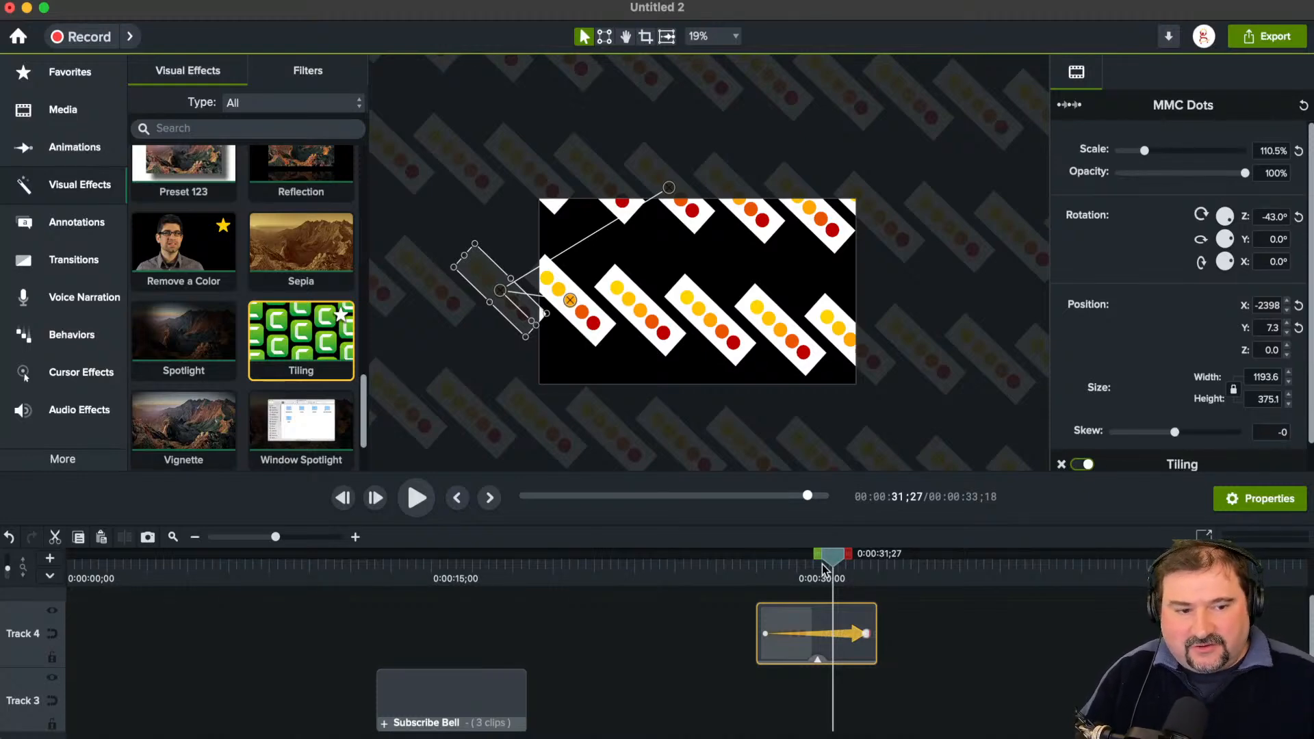
pyautogui.moveTo(823, 568); pyautogui.dragTo(779, 597)
pyautogui.scroll(5, 676, 315)
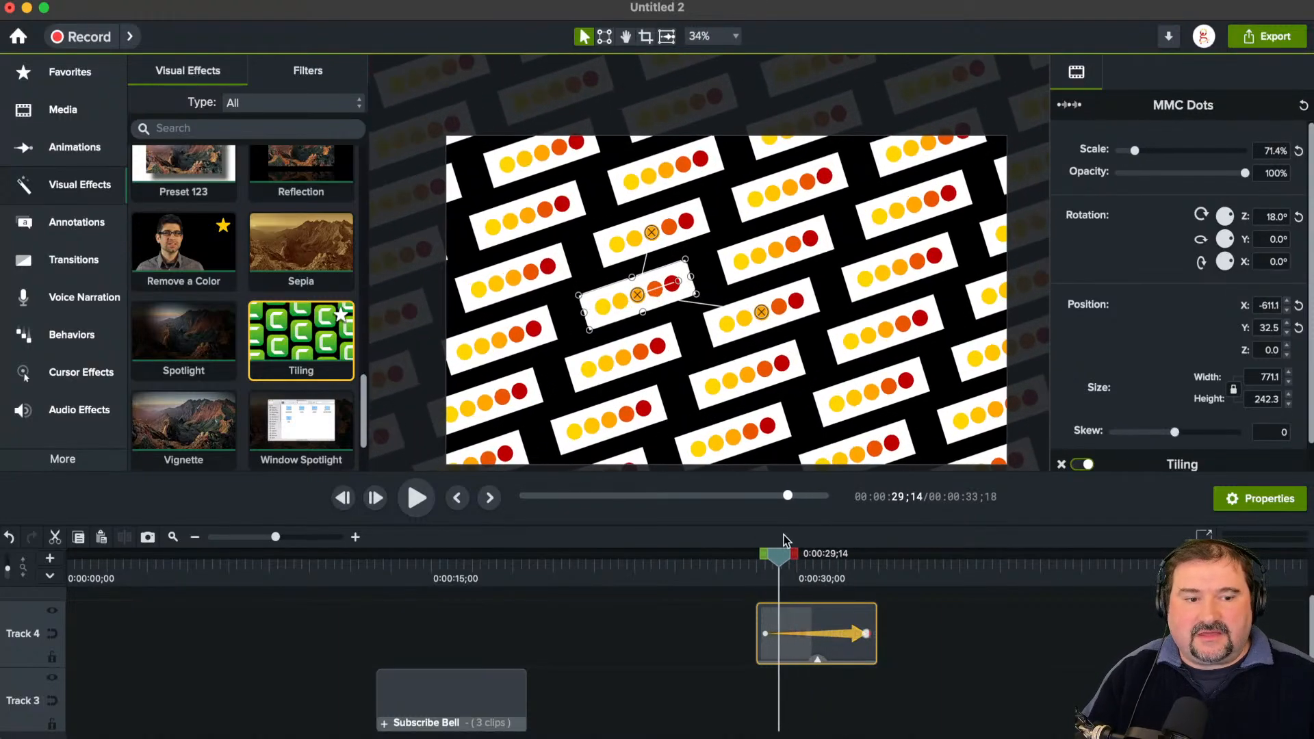
pyautogui.moveTo(785, 540); pyautogui.dragTo(820, 581)
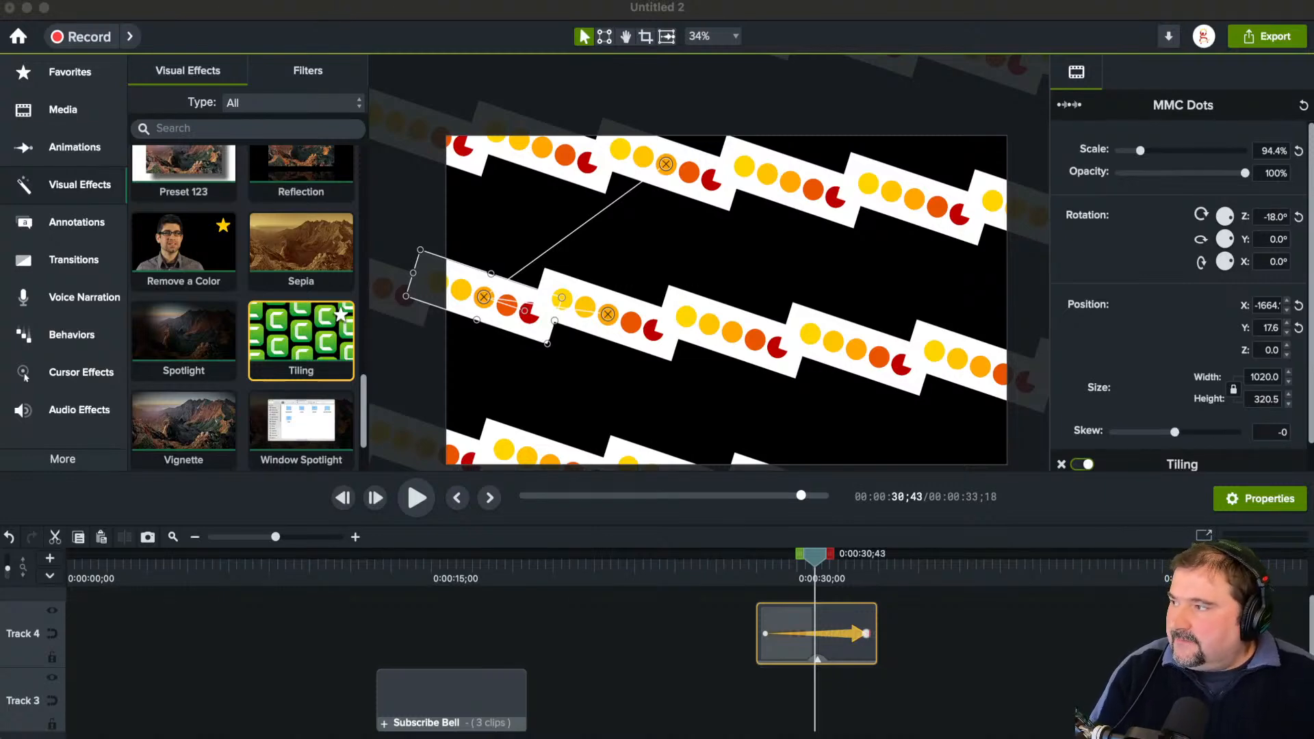
# Step: Delete the tiled MMC Dots clip from the timeline
pyautogui.click(636, 370)
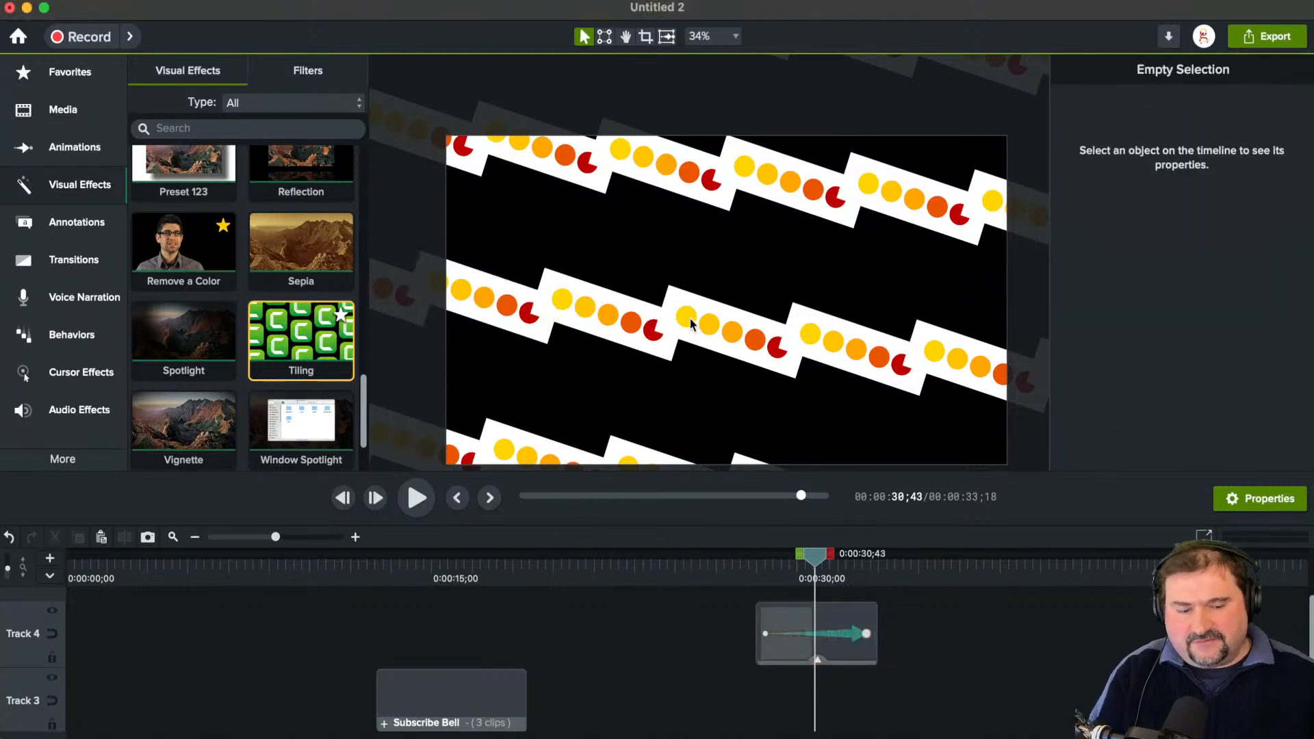
pyautogui.click(580, 341)
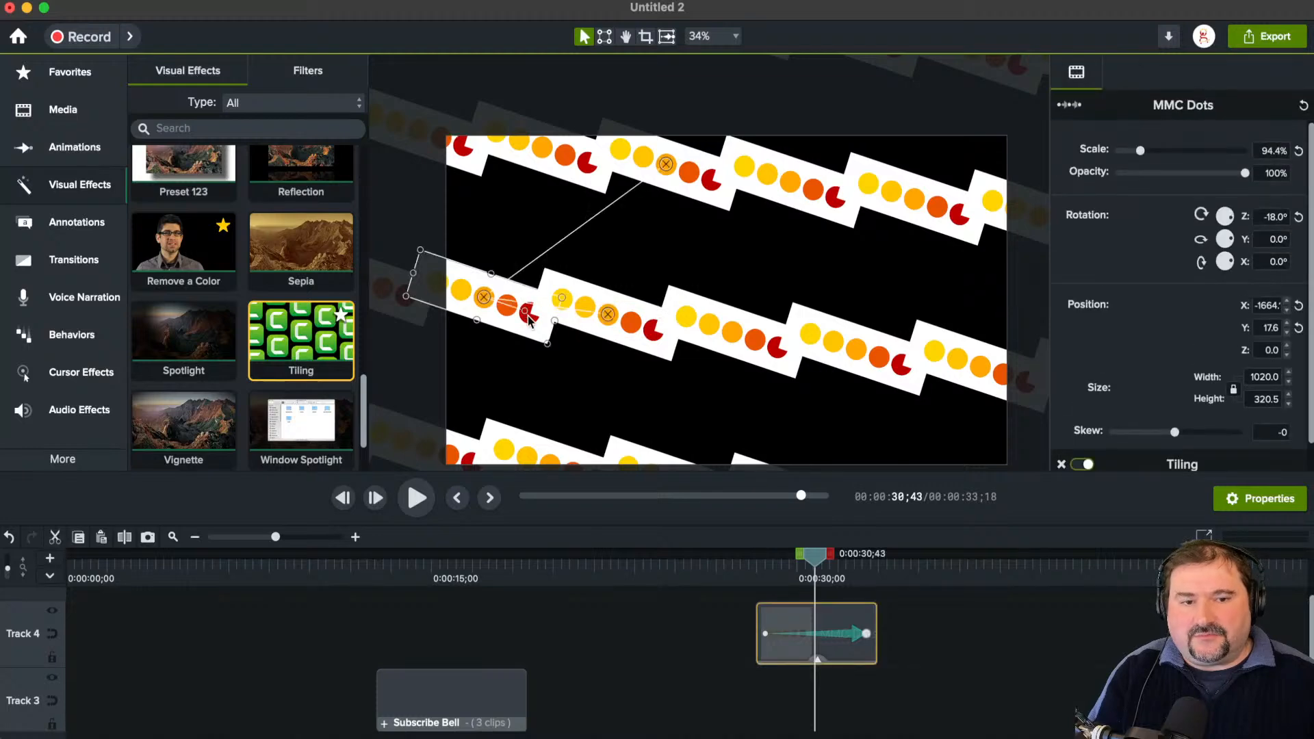
pyautogui.press('Delete')
pyautogui.scroll(-3, 548, 358)
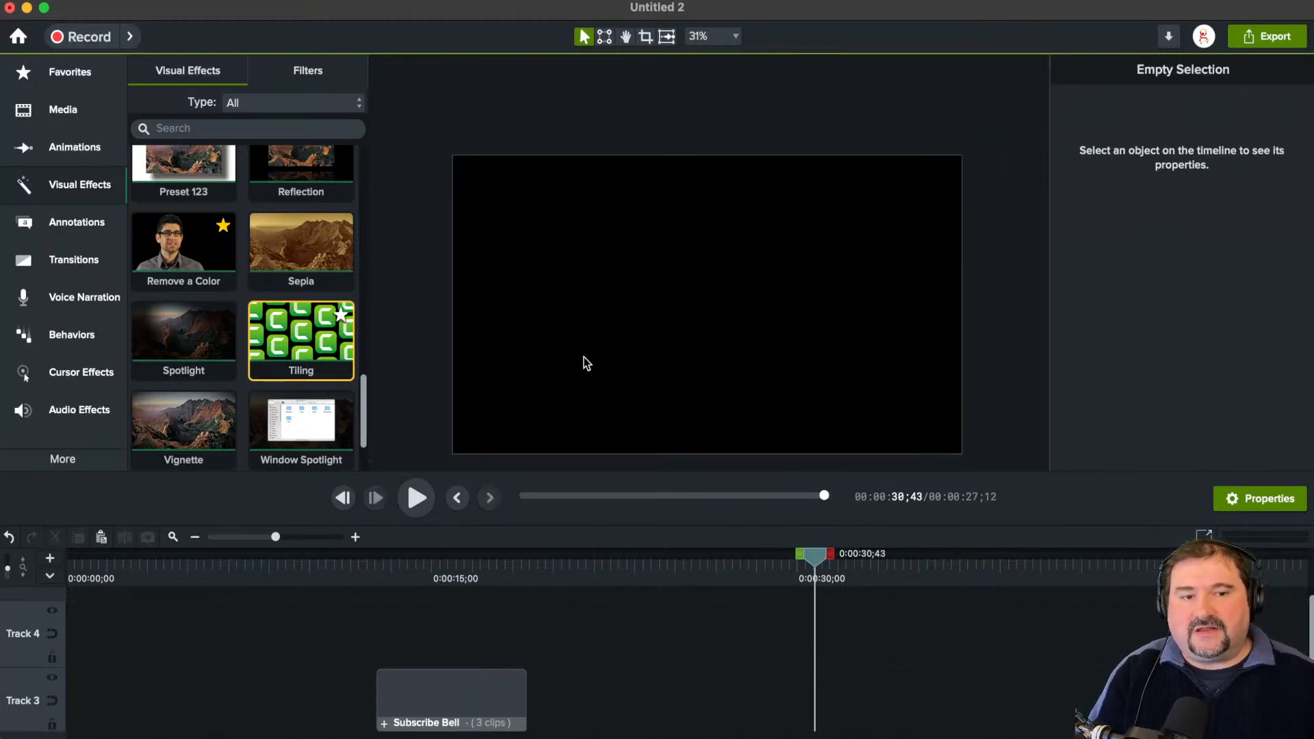
pyautogui.scroll(3, 600, 329)
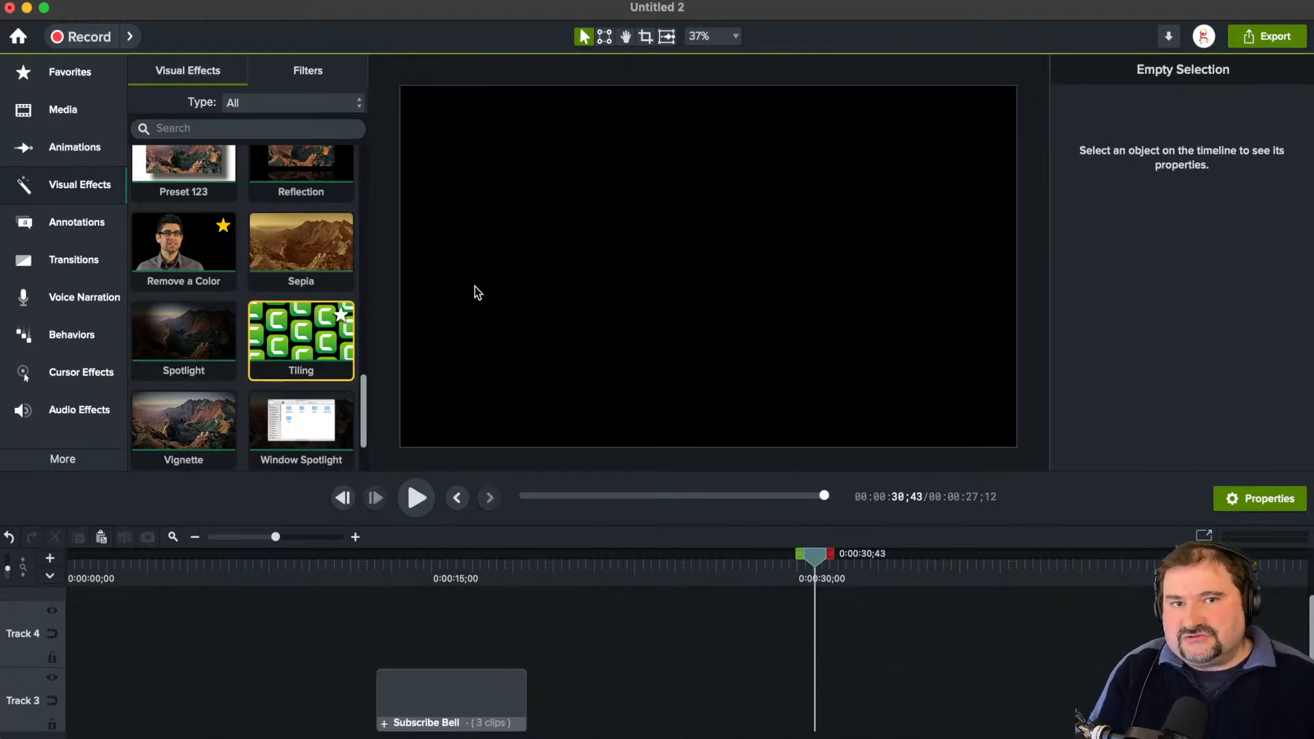
# Step: Add the plain ABC text callout to the canvas with a stroke size of about 8.8 and a text size of 256
pyautogui.click(86, 240)
pyautogui.moveTo(274, 208); pyautogui.dragTo(813, 333)
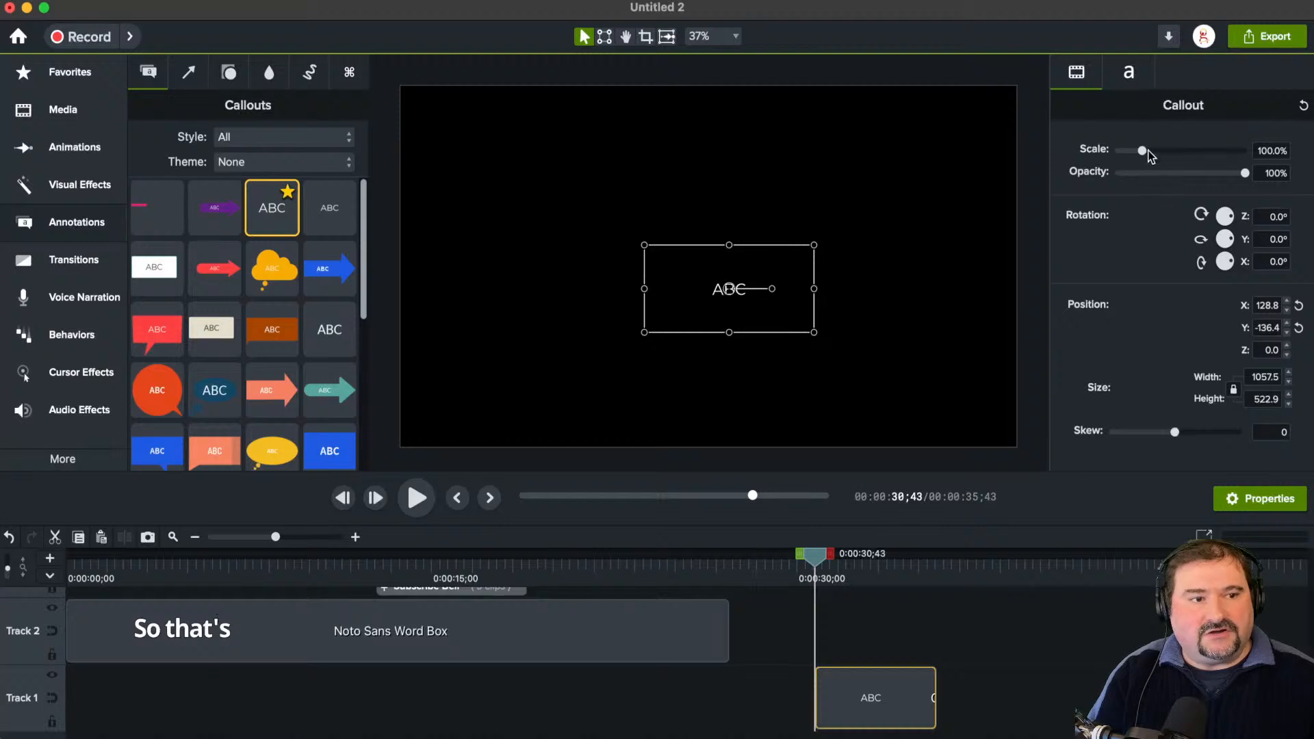
pyautogui.click(1129, 73)
pyautogui.moveTo(1119, 306)
pyautogui.mouseDown()
pyautogui.moveTo(1160, 315)
pyautogui.moveTo(1143, 311)
pyautogui.mouseUp()
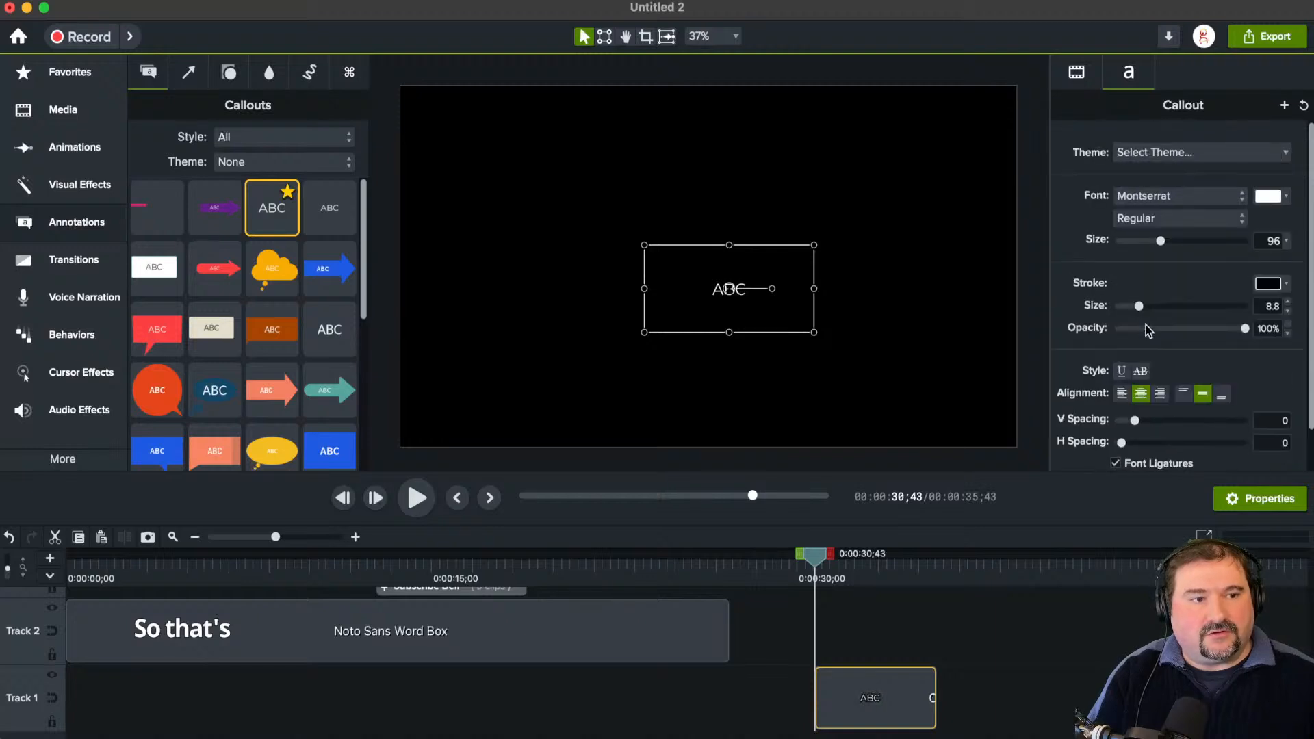
pyautogui.moveTo(1161, 241); pyautogui.dragTo(1244, 247)
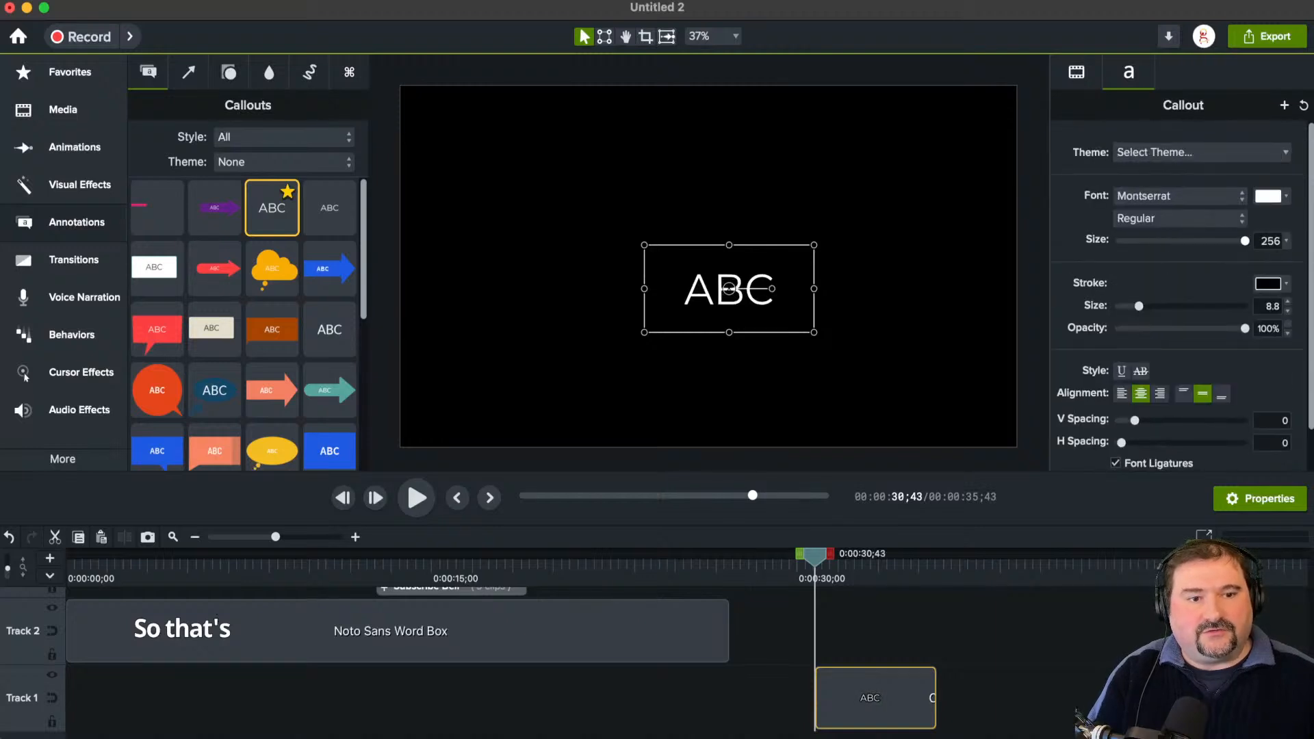
# Step: Look through the callout's font and weight options and set its stroke size to about 12.3
pyautogui.click(1191, 204)
pyautogui.press('Escape')
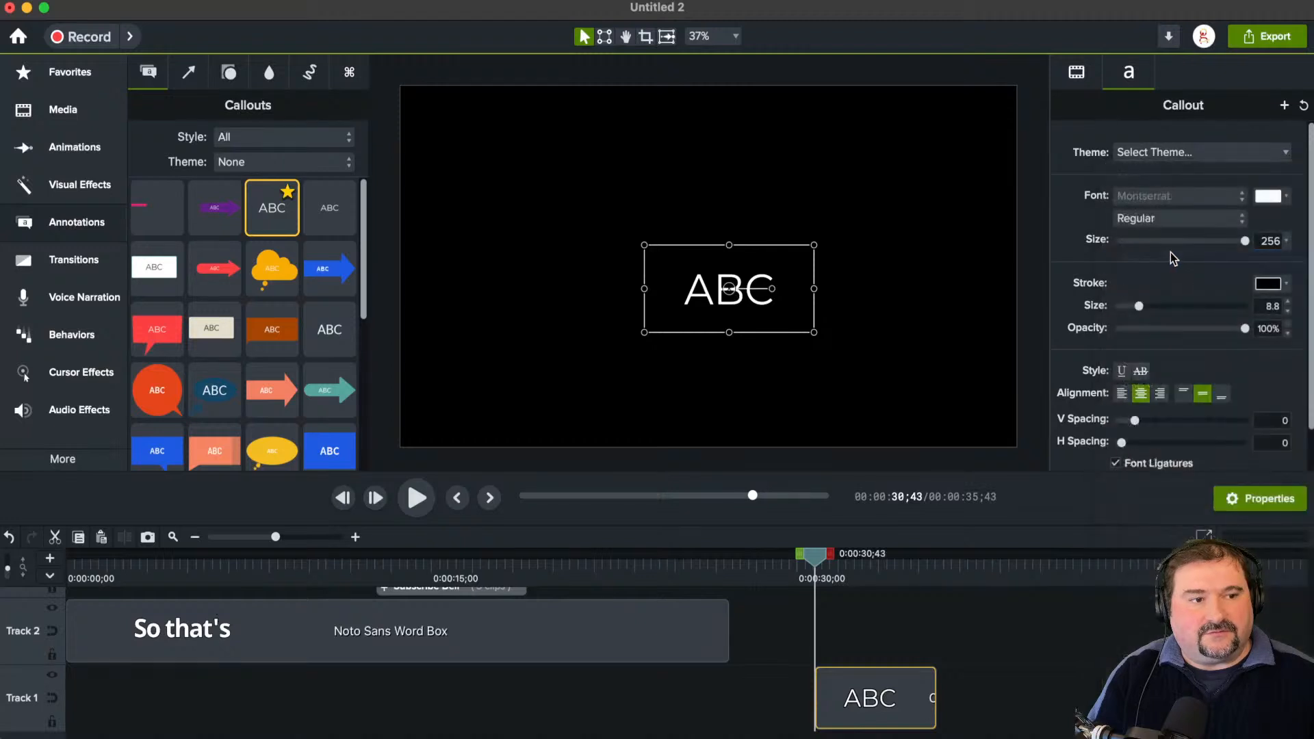
pyautogui.click(1162, 221)
pyautogui.press('Escape')
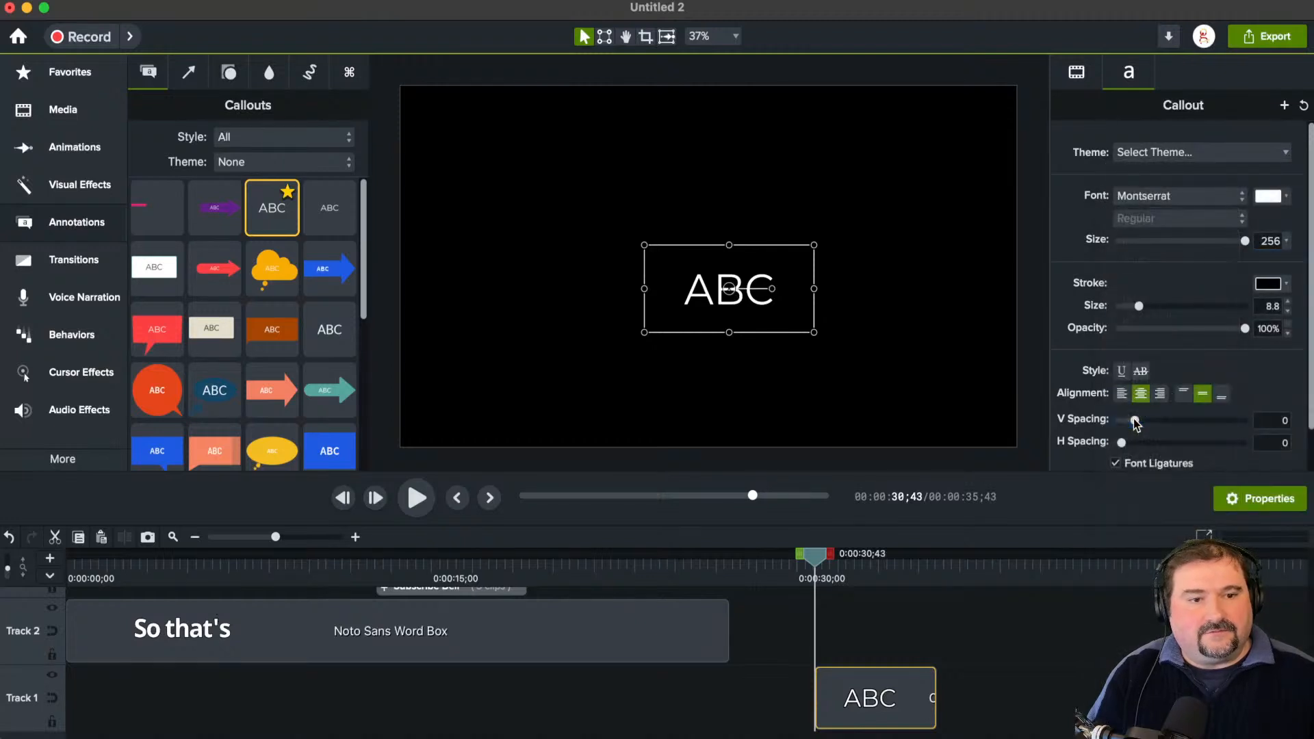
pyautogui.moveTo(1139, 306); pyautogui.dragTo(1147, 306)
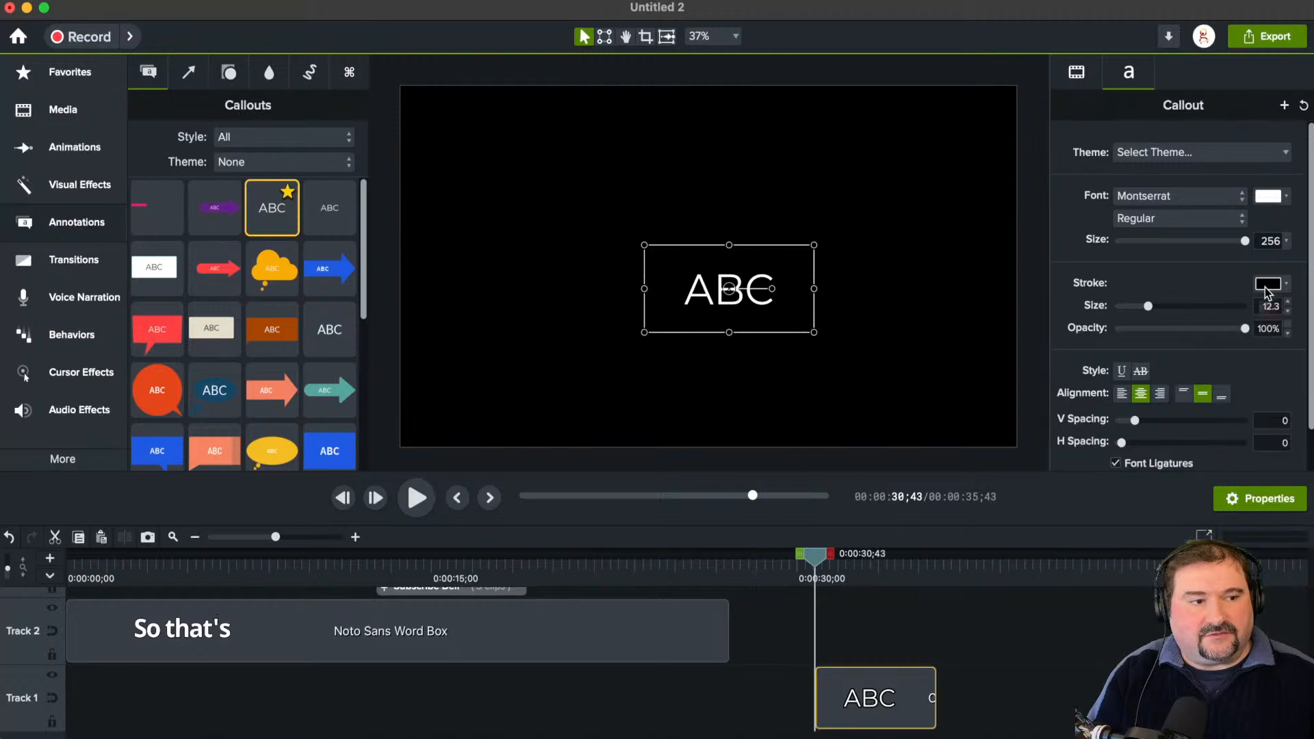
# Step: Try to change the ABC callout's stroke color and move the callout toward the canvas's upper-left area
pyautogui.click(1278, 286)
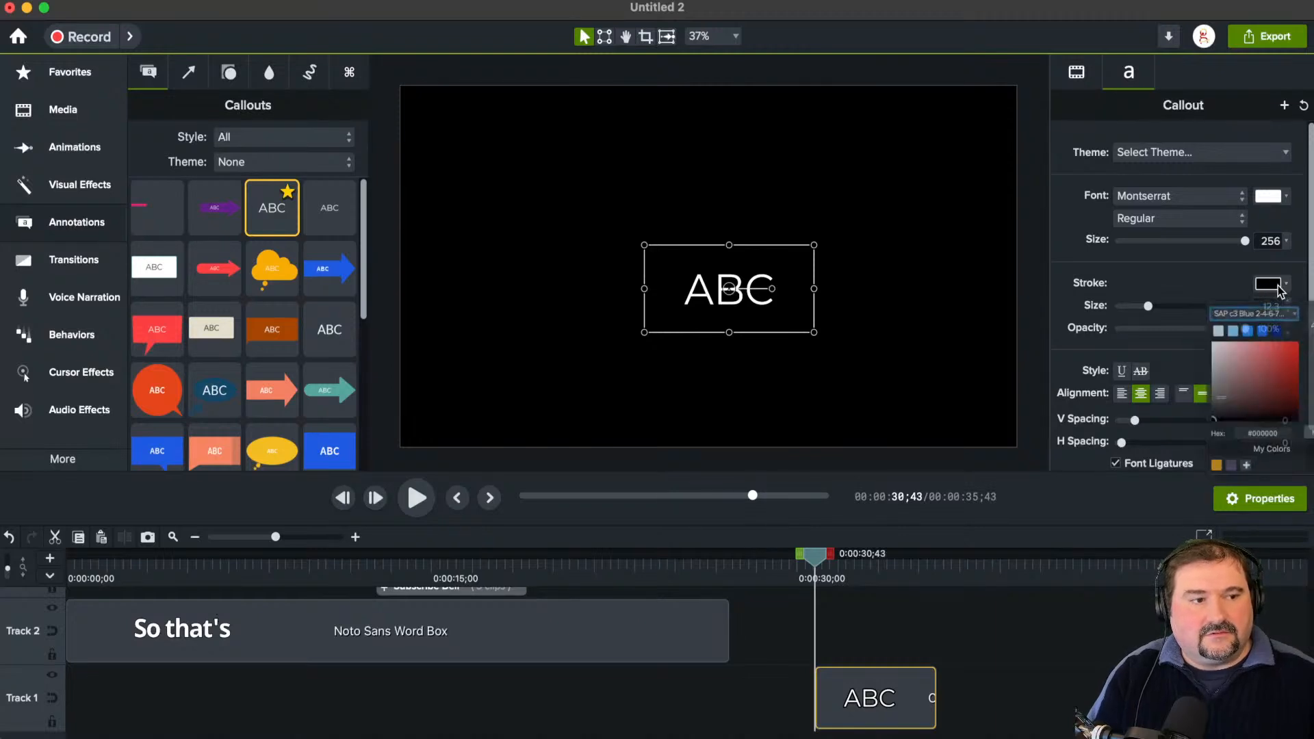
pyautogui.click(1278, 286)
pyautogui.click(1278, 286)
pyautogui.click(853, 294)
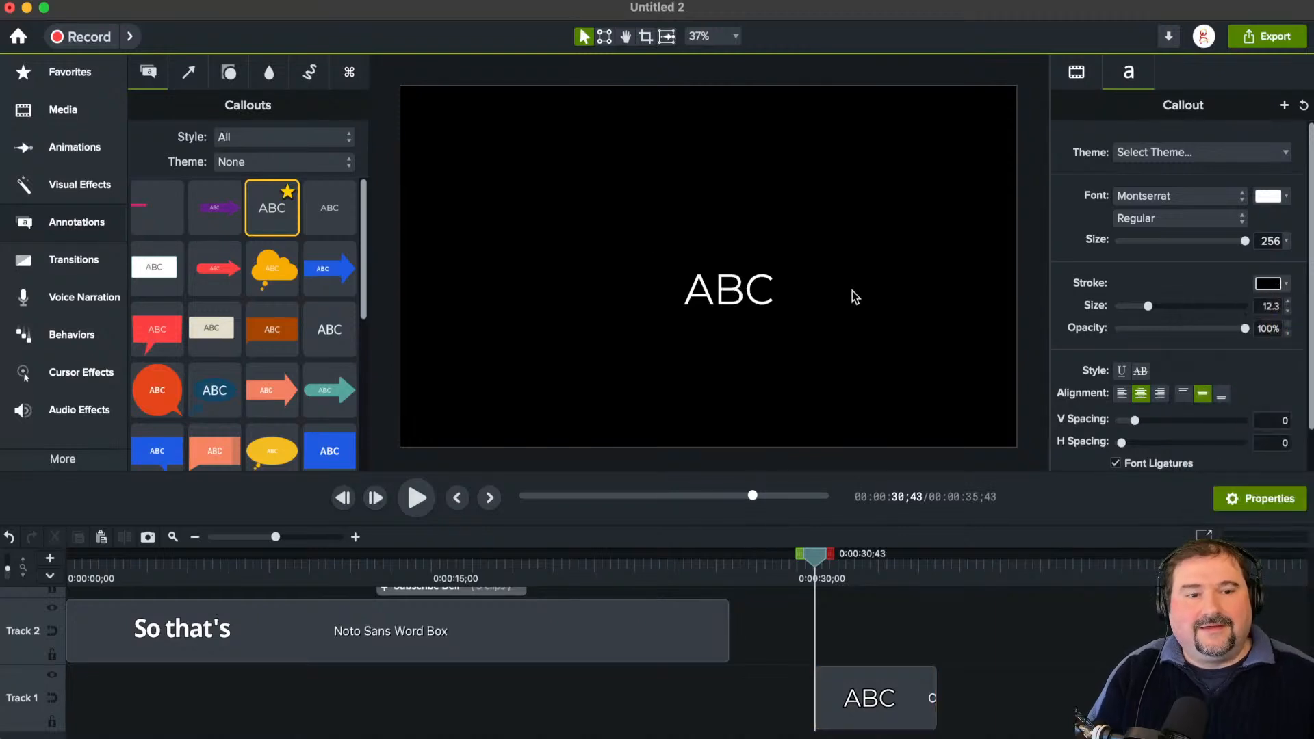
pyautogui.moveTo(743, 291); pyautogui.dragTo(603, 224)
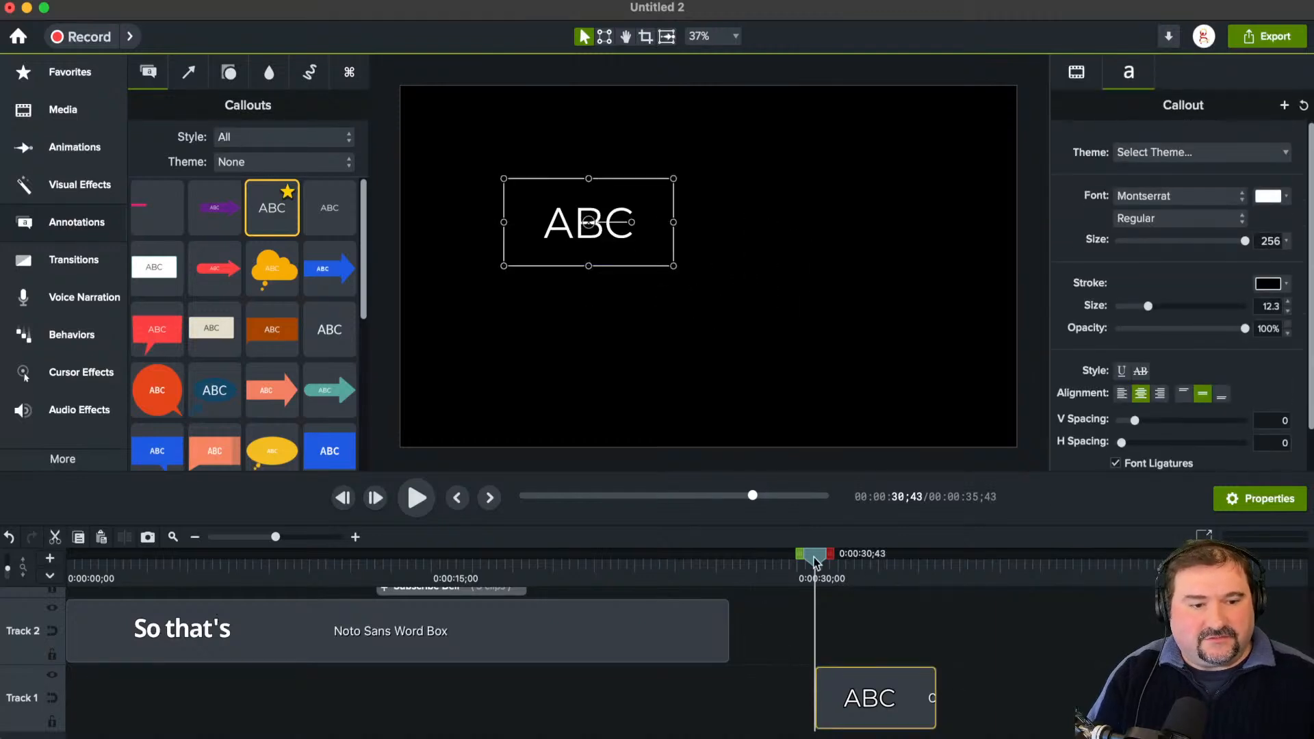
pyautogui.moveTo(815, 560); pyautogui.dragTo(872, 560)
pyautogui.click(1270, 287)
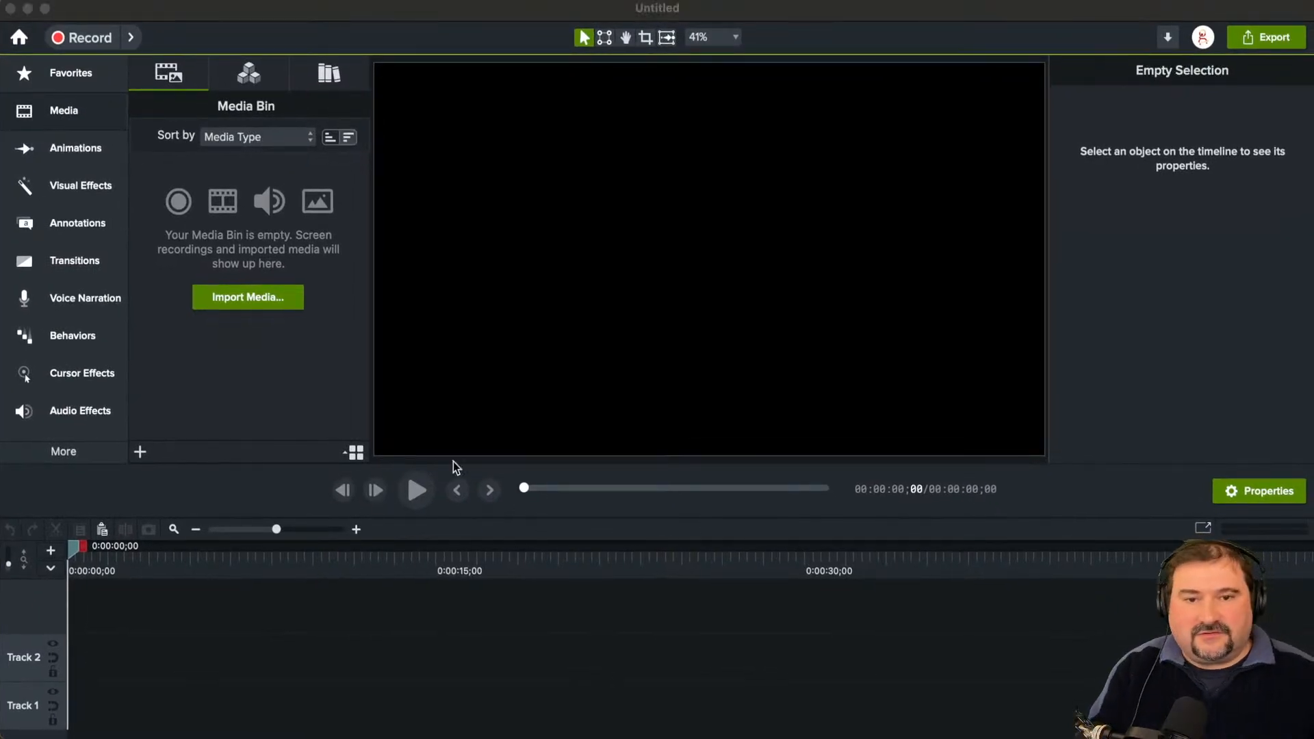
# Step: Add the plain ABC text callout to the empty project's canvas and set its text size to 256
pyautogui.click(74, 218)
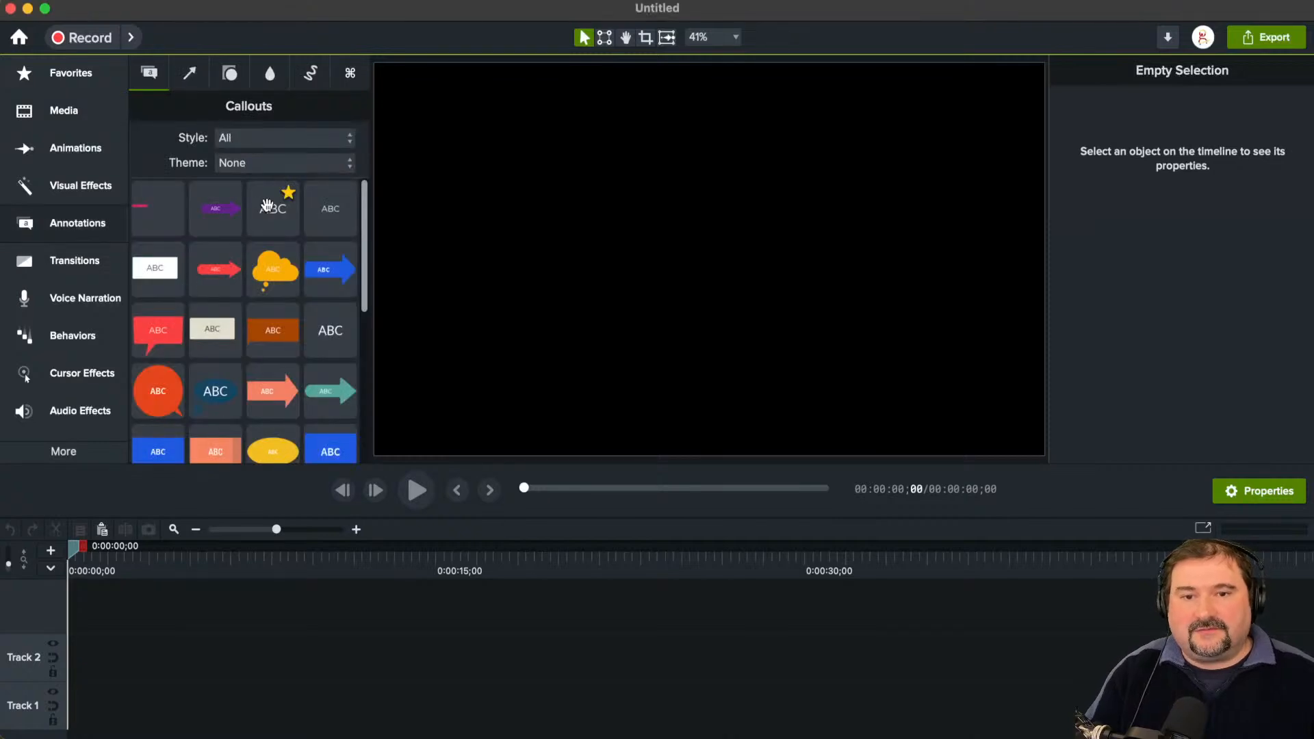
pyautogui.moveTo(273, 211); pyautogui.dragTo(842, 388)
pyautogui.moveTo(1162, 246); pyautogui.dragTo(1263, 245)
# Step: Change the ABC callout's font to Roboto Slab in the Semibold weight
pyautogui.click(1174, 197)
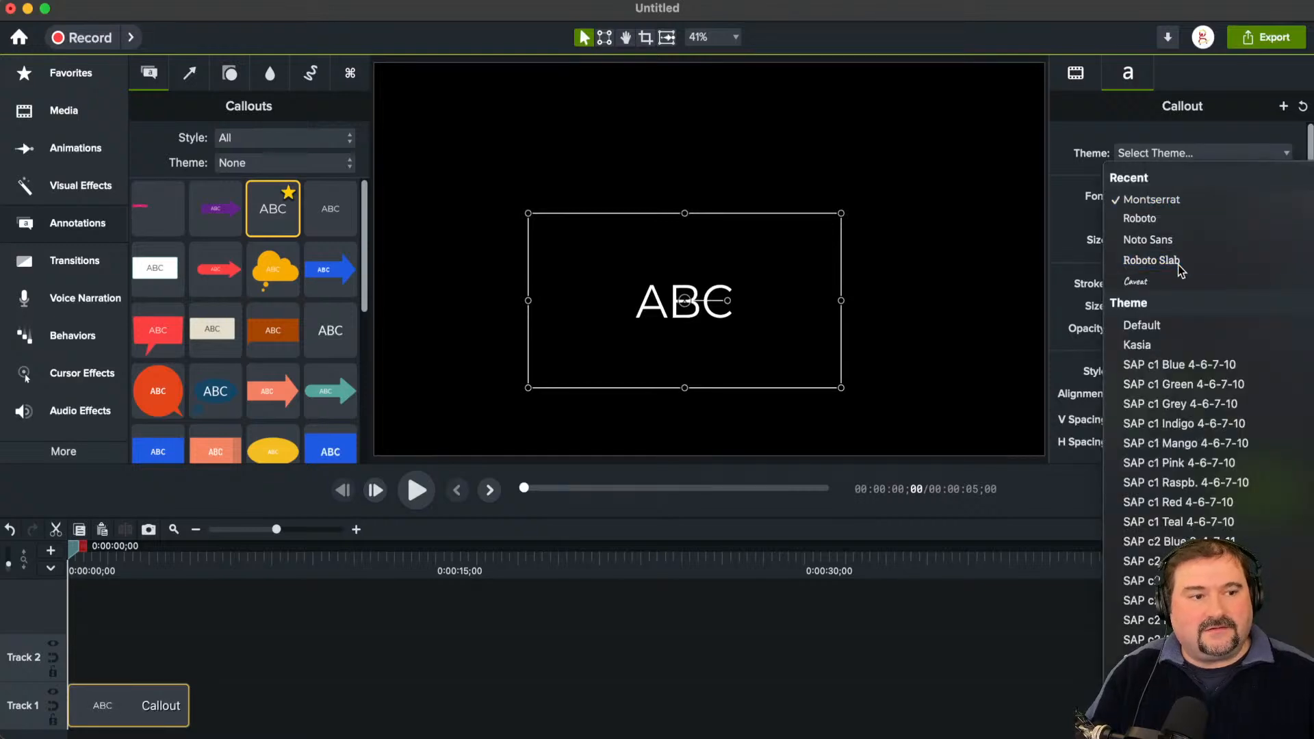
pyautogui.click(1178, 259)
pyautogui.click(1165, 220)
pyautogui.click(1166, 313)
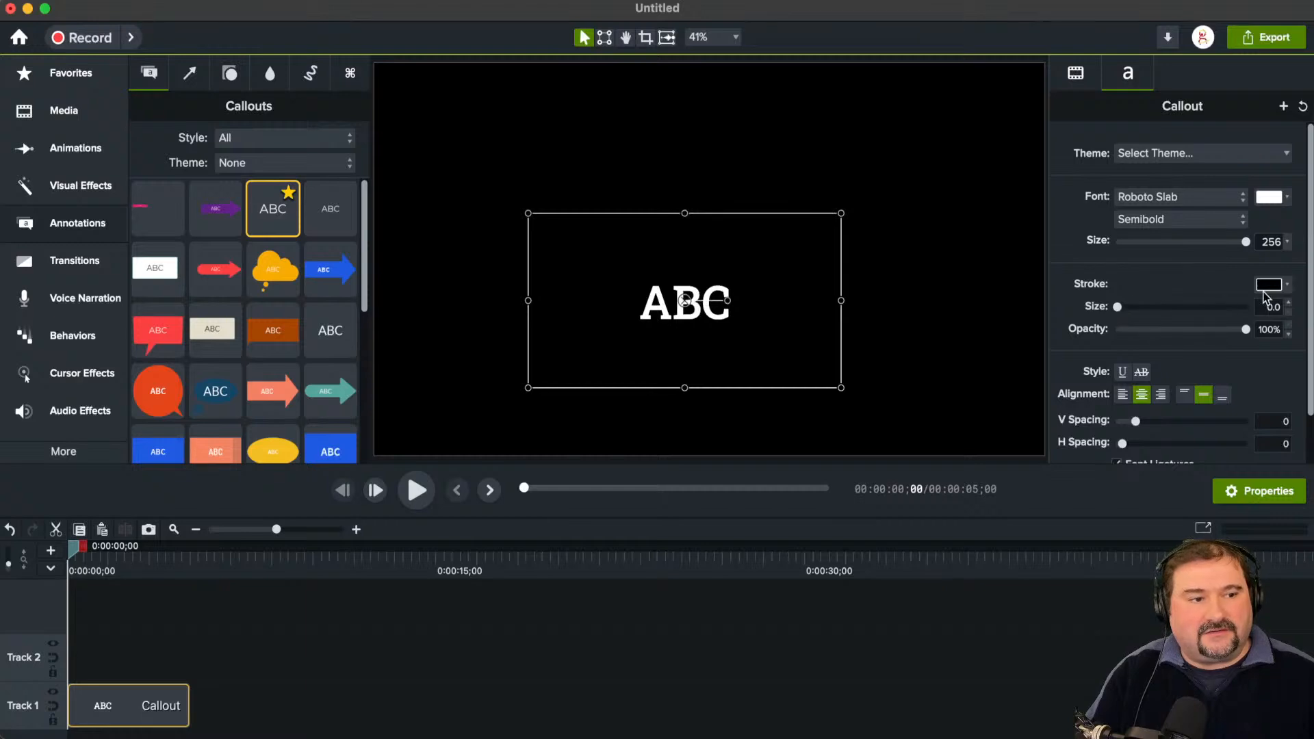
# Step: Give the ABC text an orange stroke from the saved colors, about 9.4 in size and at 100% opacity
pyautogui.click(1268, 284)
pyautogui.click(1192, 367)
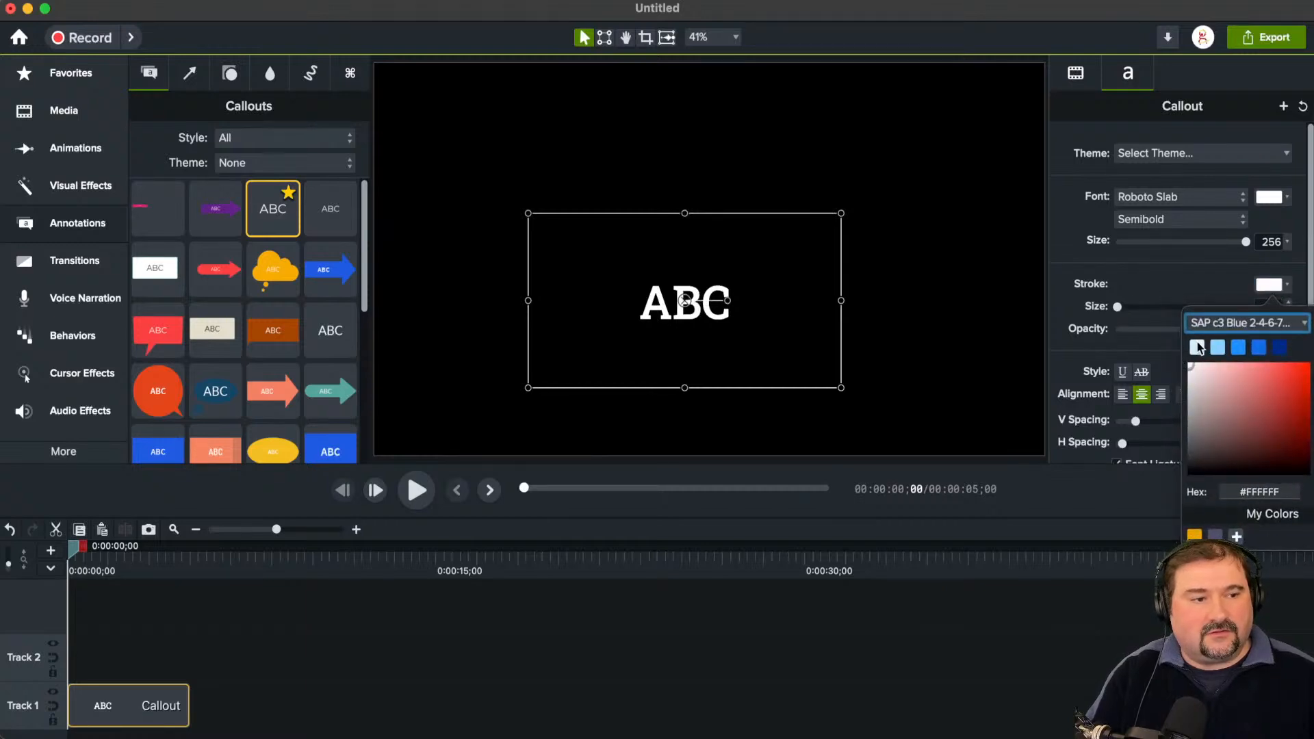
pyautogui.click(1194, 535)
pyautogui.moveTo(1117, 306)
pyautogui.mouseDown()
pyautogui.moveTo(1183, 308)
pyautogui.moveTo(1143, 308)
pyautogui.mouseUp()
pyautogui.scroll(5, 746, 314)
pyautogui.moveTo(1246, 329)
pyautogui.mouseDown()
pyautogui.moveTo(1144, 330)
pyautogui.moveTo(1246, 330)
pyautogui.mouseUp()
pyautogui.scroll(-2, 1221, 315)
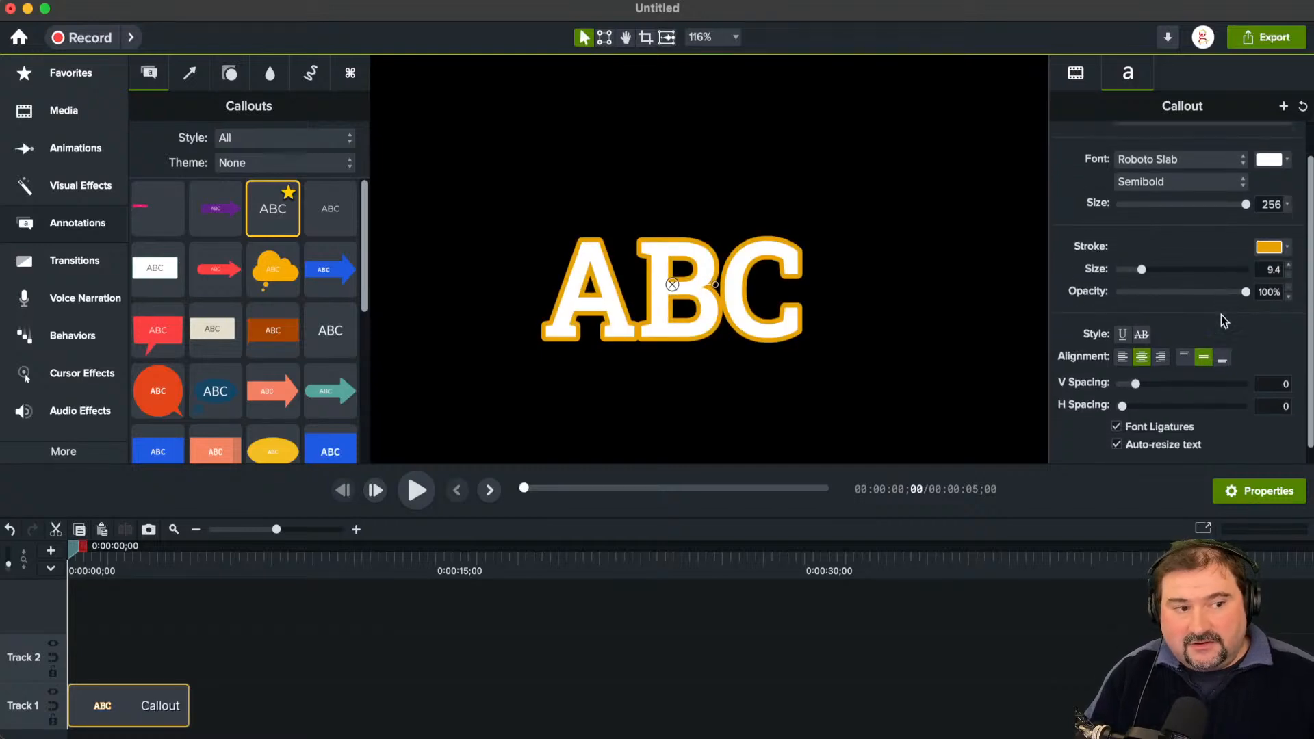
pyautogui.scroll(2, 1221, 315)
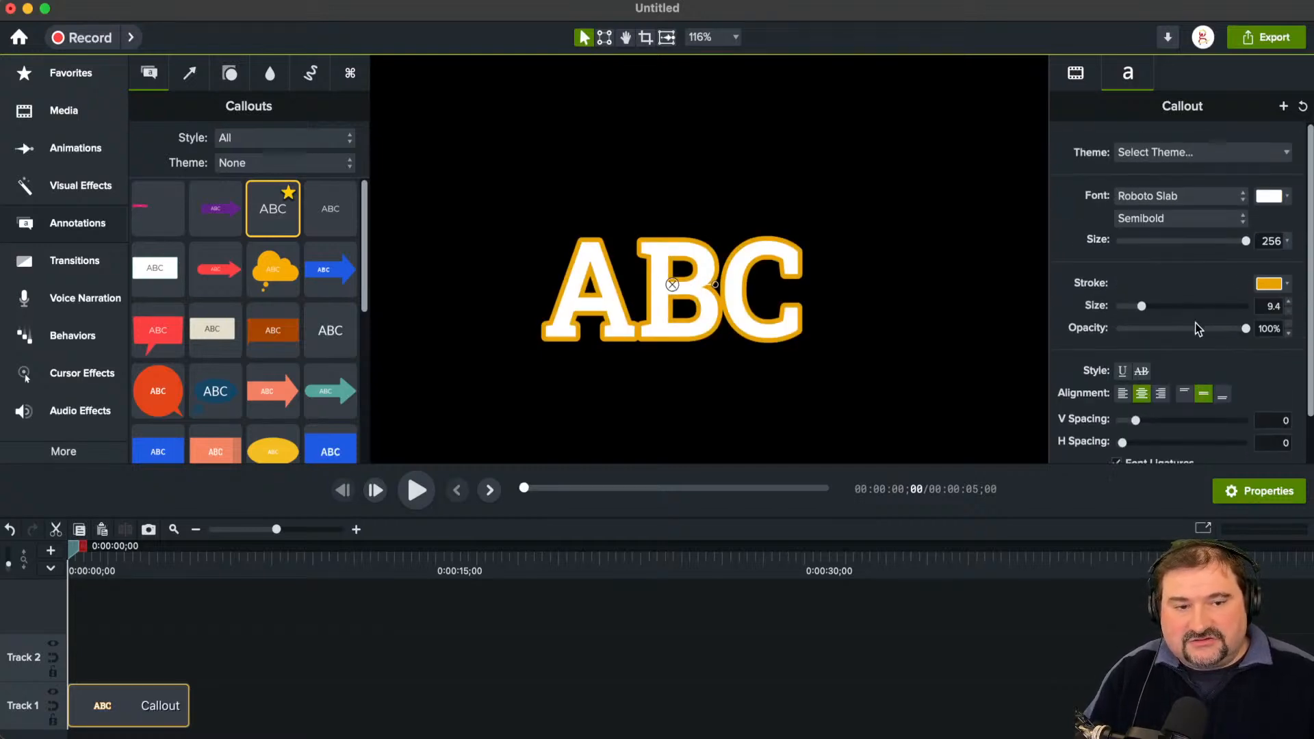
pyautogui.scroll(-2, 1198, 328)
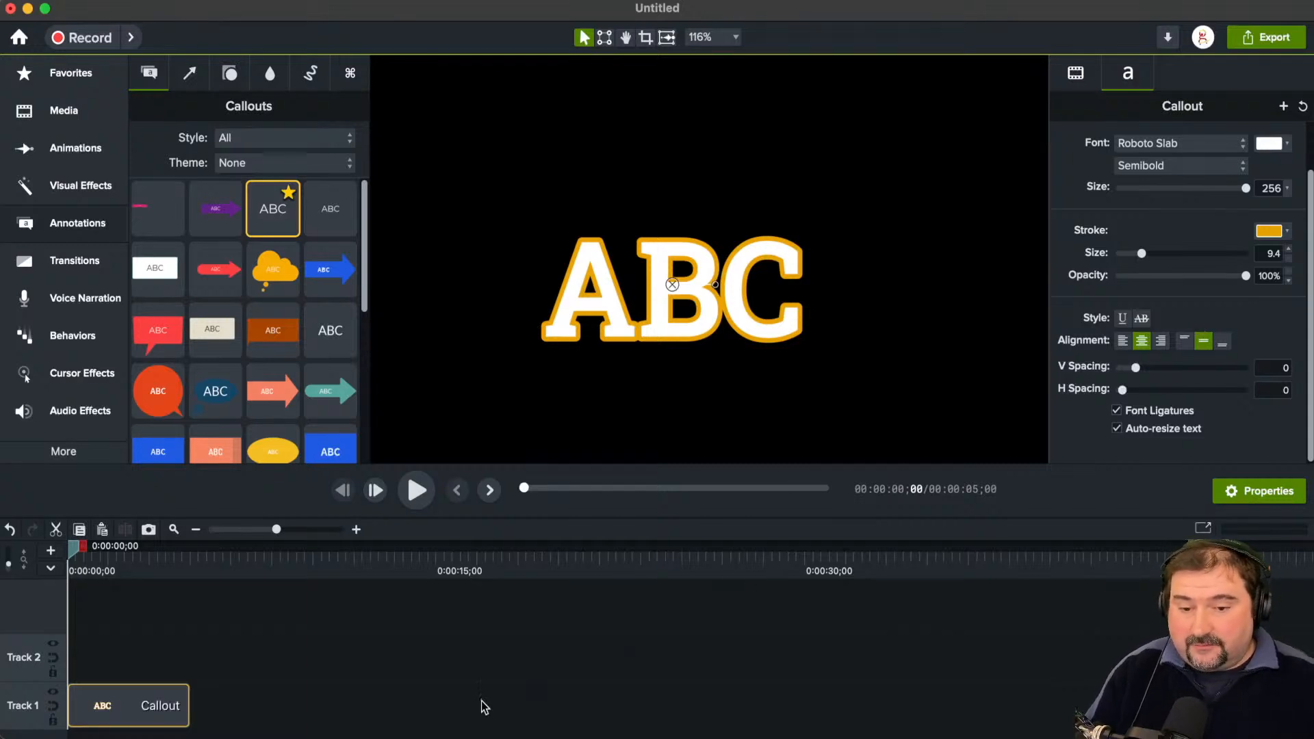
# Step: Copy the ABC callout and paste the duplicate onto Track 2 directly above the original
pyautogui.rightClick(166, 718)
pyautogui.click(171, 700)
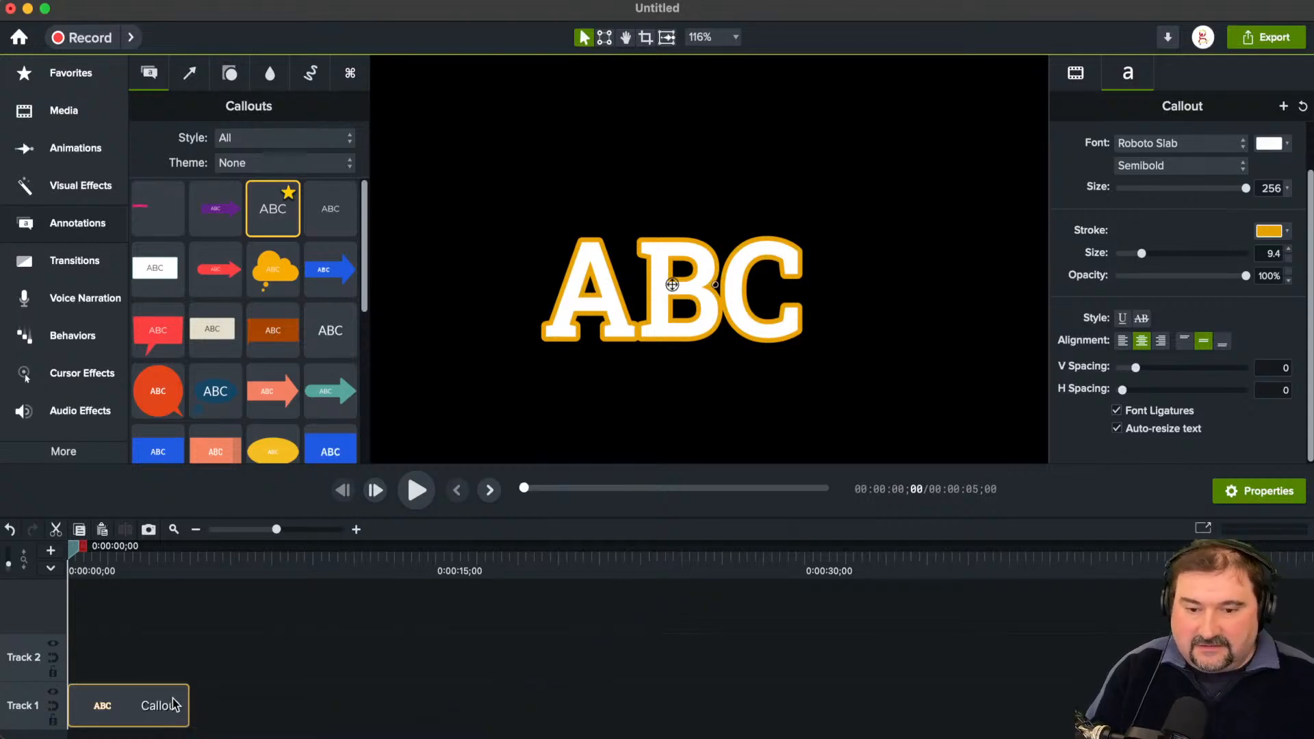
pyautogui.press('super+v')
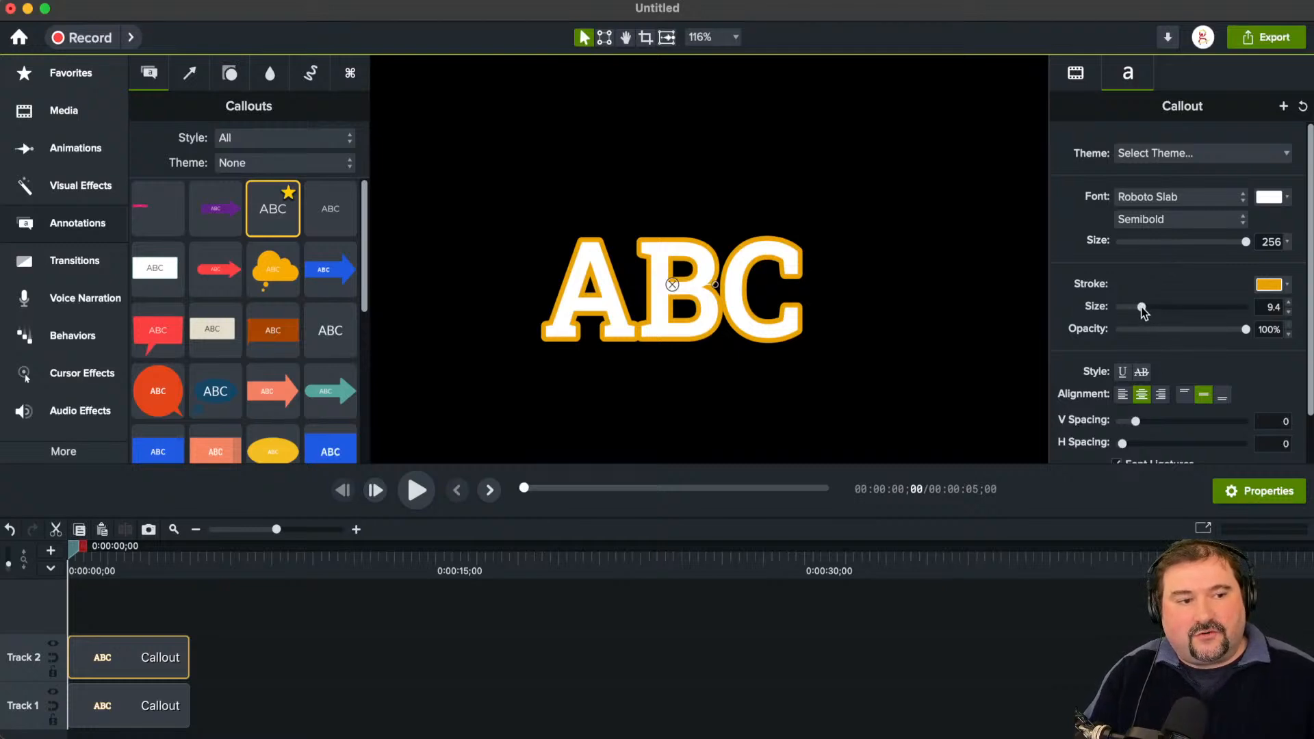
# Step: Set the Track 2 ABC callout's stroke size to 0 and its stroke color to blue
pyautogui.moveTo(1142, 307); pyautogui.dragTo(1079, 311)
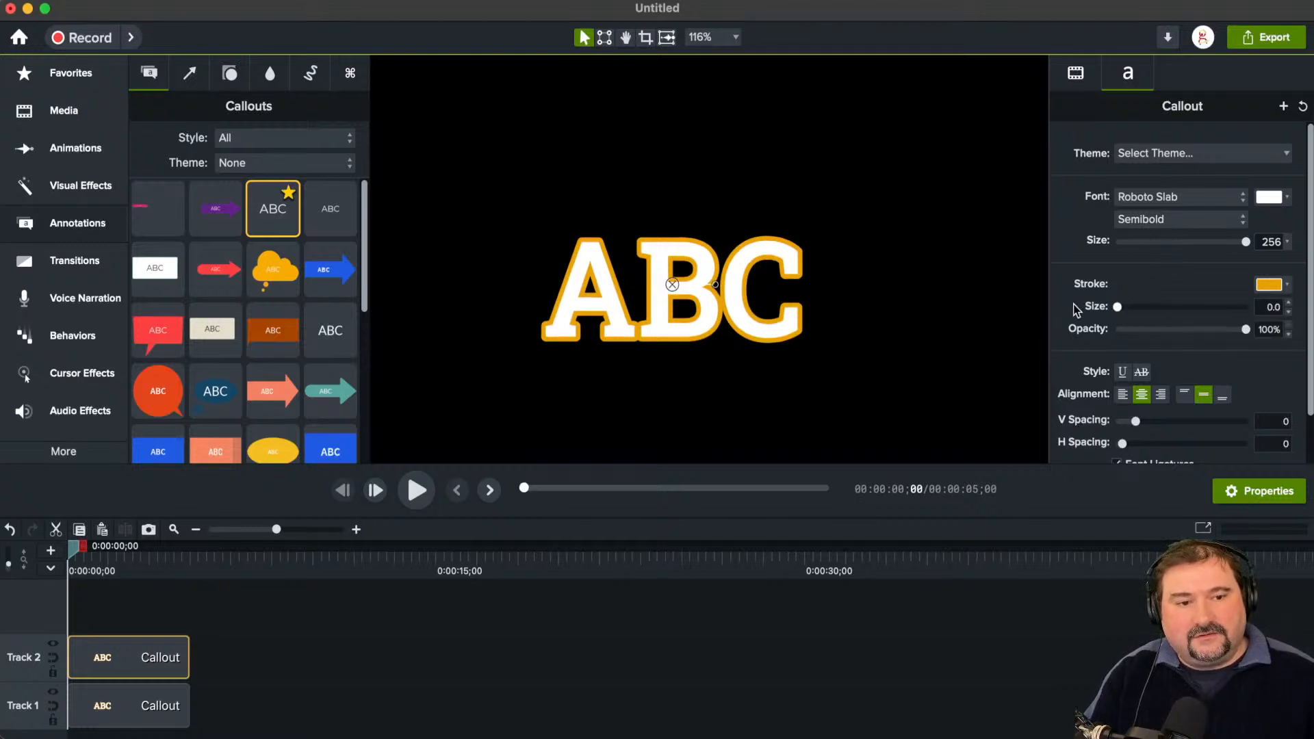
pyautogui.click(1288, 285)
pyautogui.click(1256, 351)
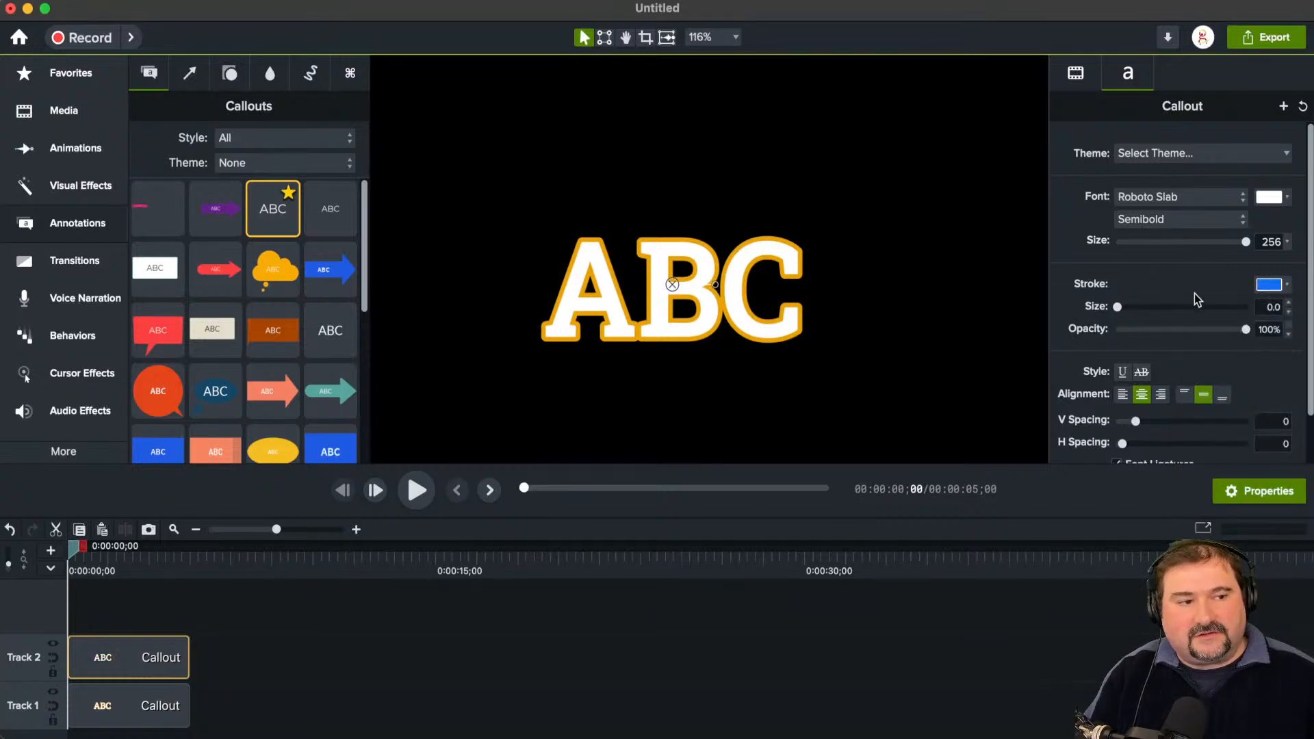
pyautogui.moveTo(711, 313)
pyautogui.mouseDown()
pyautogui.moveTo(719, 205)
pyautogui.moveTo(699, 311)
pyautogui.mouseUp()
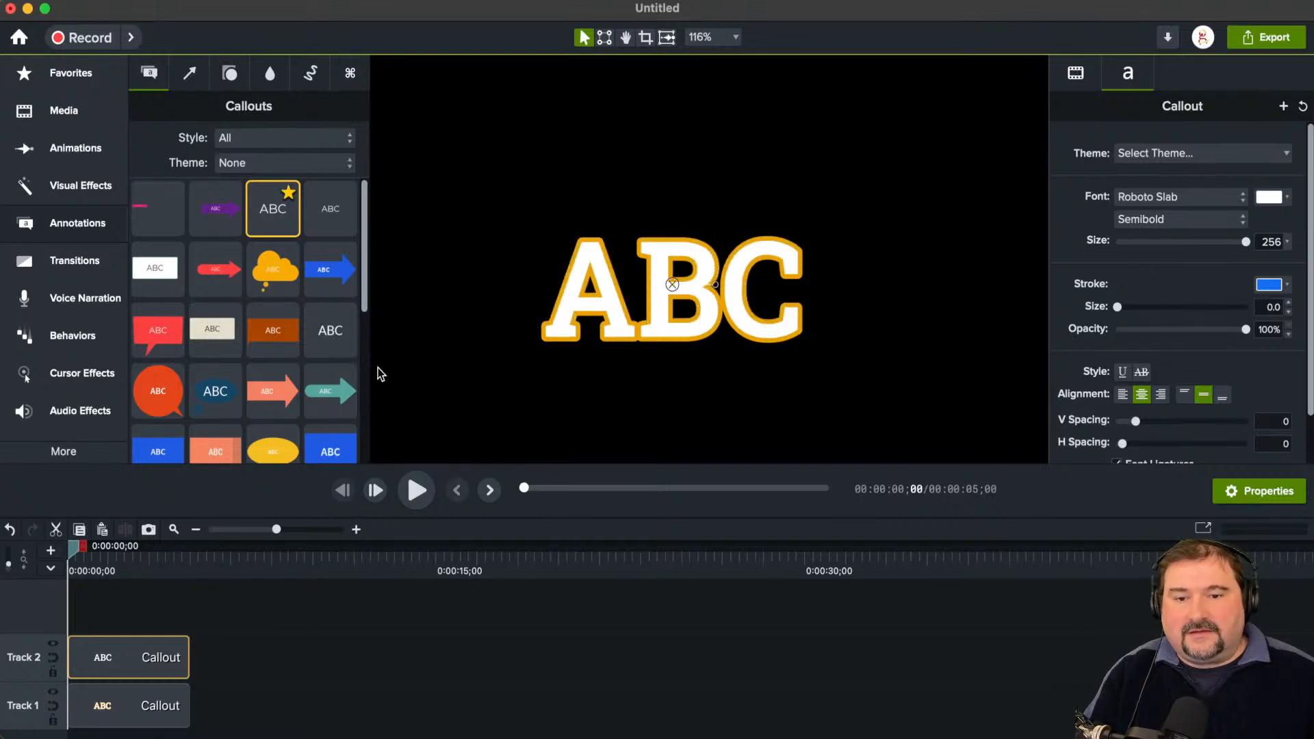
# Step: Apply the Media Matte visual effect to the Track 2 ABC callout and set its mode to Alpha Invert
pyautogui.click(68, 188)
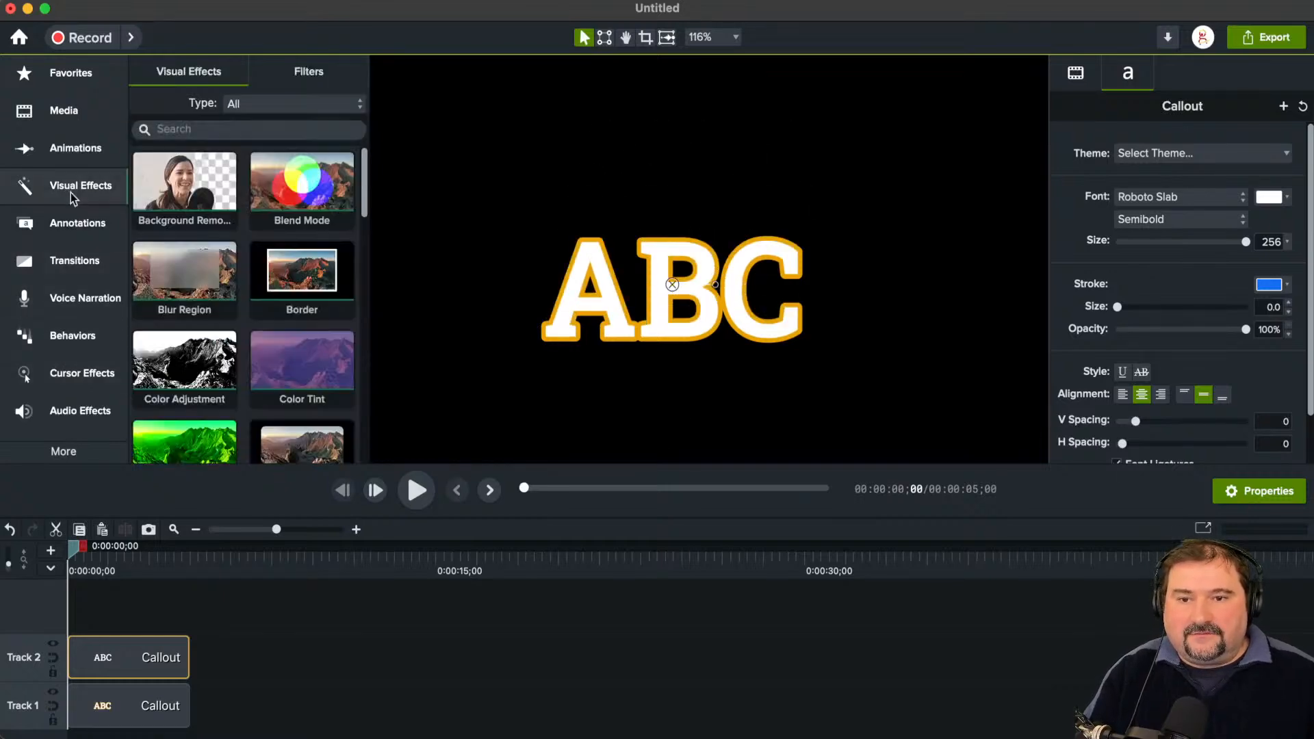
pyautogui.scroll(-5, 206, 287)
pyautogui.scroll(-3, 314, 363)
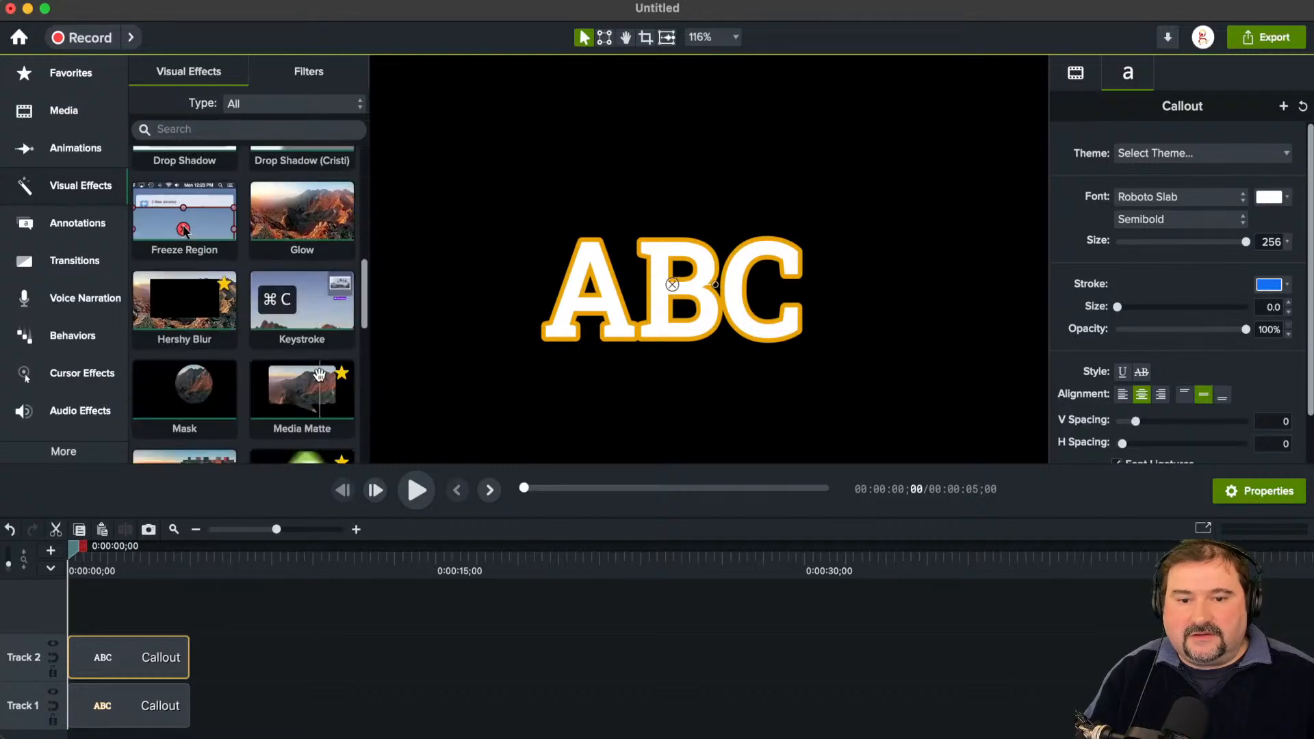
pyautogui.moveTo(318, 377); pyautogui.dragTo(614, 316)
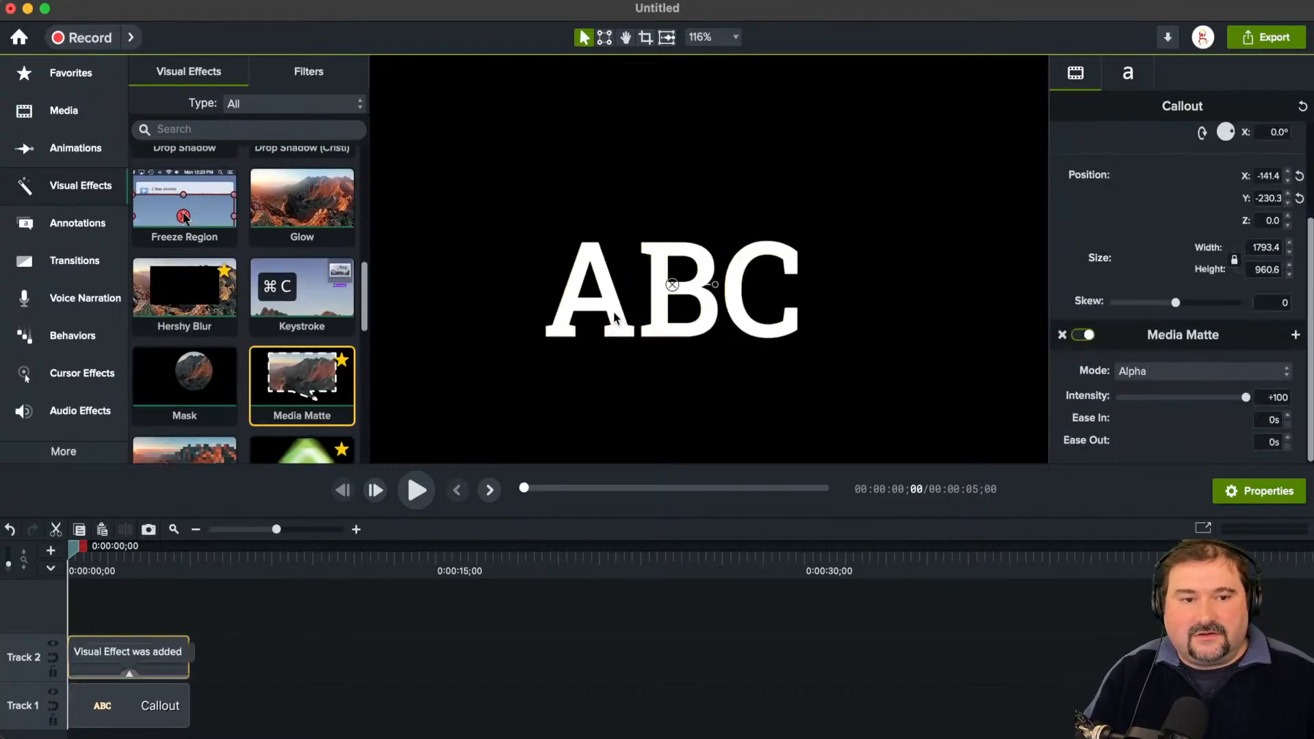
pyautogui.click(1226, 371)
pyautogui.click(1204, 390)
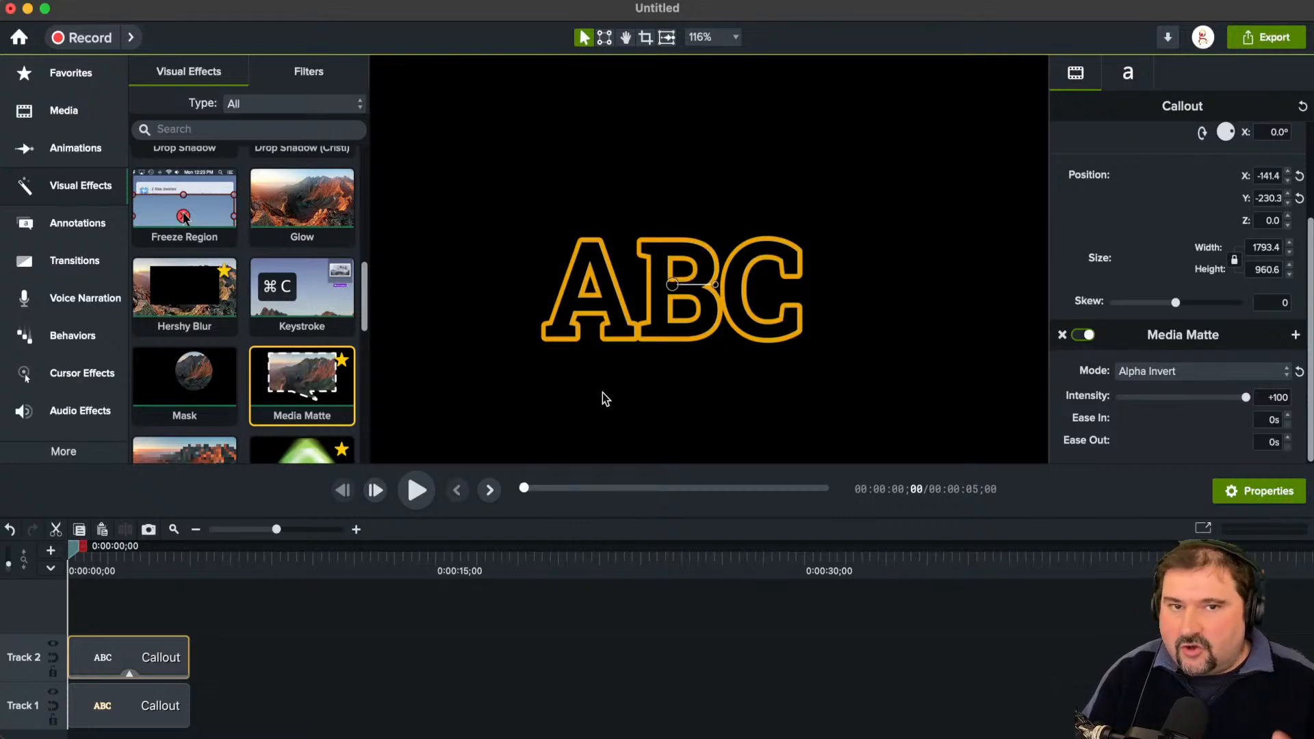
# Step: Add the New York City Skyline at Sunset footage from Camtasia Assets and place its track beneath both callout tracks
pyautogui.click(71, 113)
pyautogui.click(254, 81)
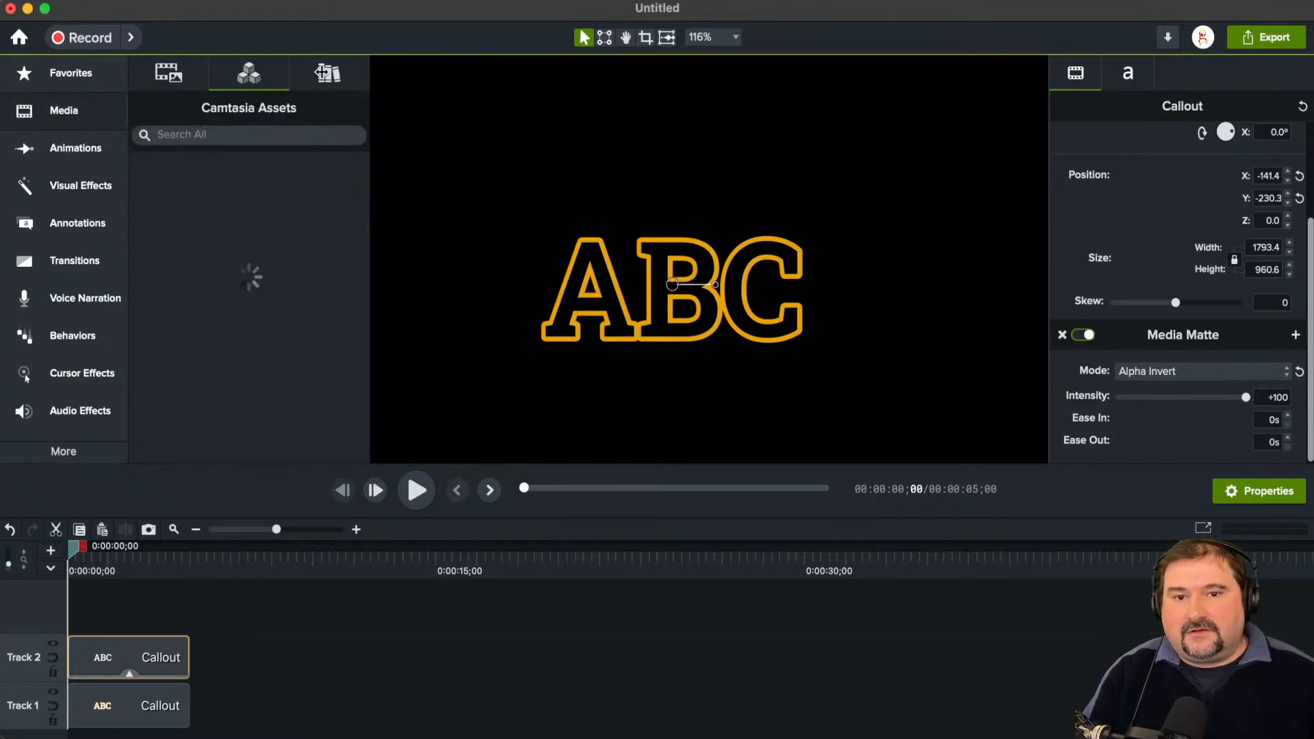
pyautogui.click(223, 137)
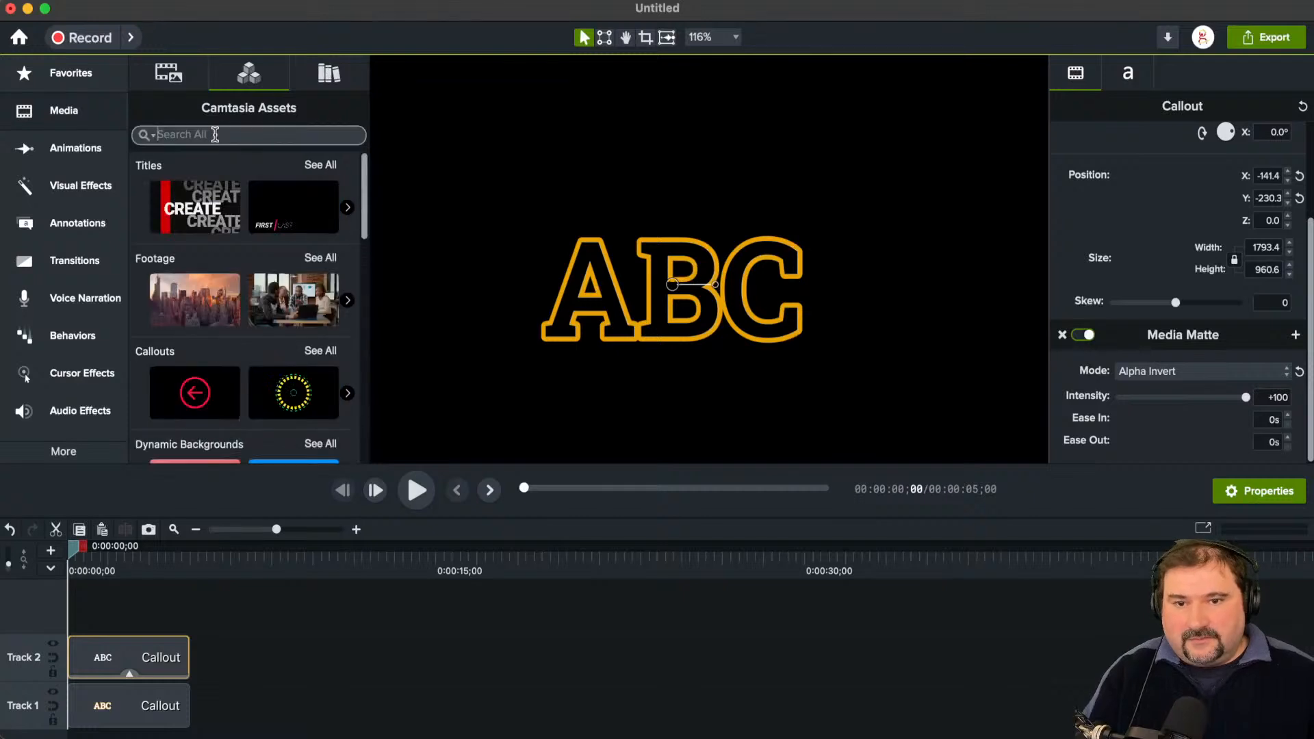
pyautogui.click(144, 134)
pyautogui.click(164, 162)
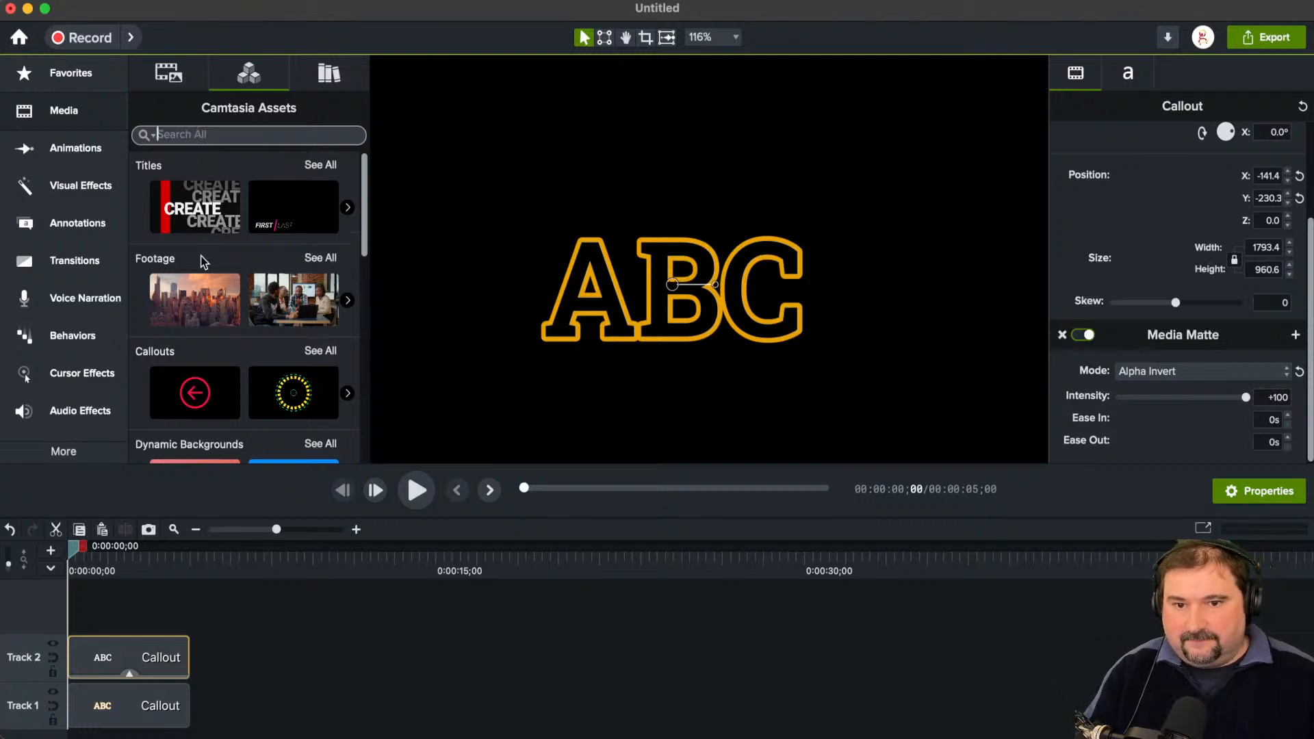
pyautogui.moveTo(182, 296); pyautogui.dragTo(742, 247)
pyautogui.rightClick(687, 240)
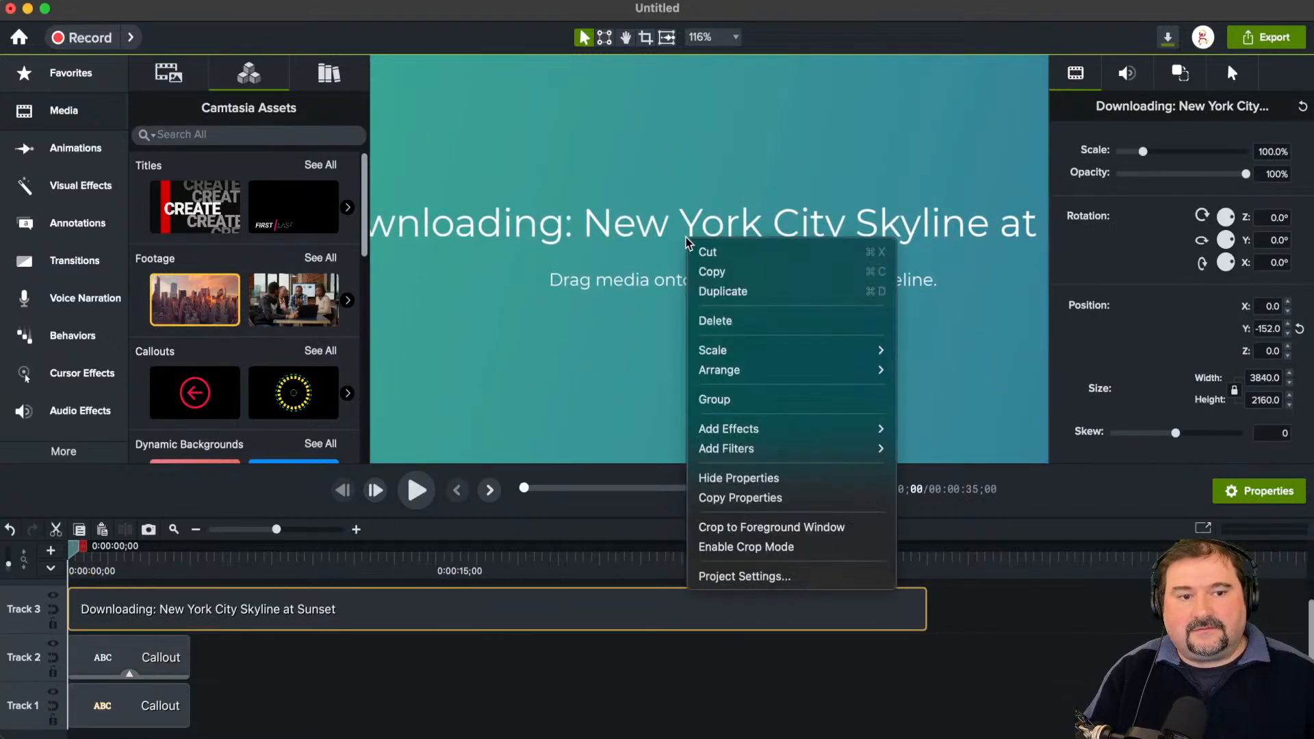
pyautogui.click(36, 622)
pyautogui.moveTo(32, 623); pyautogui.dragTo(31, 708)
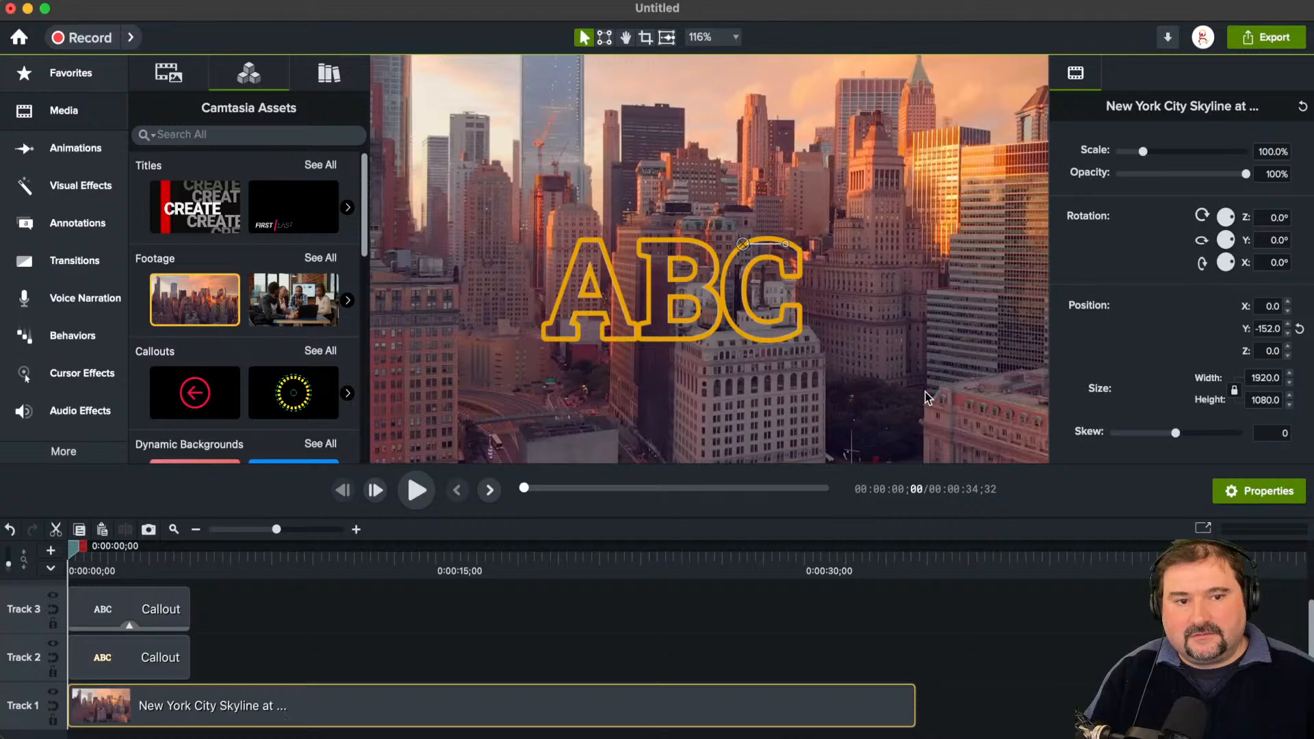
# Step: Group the two ABC callouts and move the group slightly up and to the right over the skyline footage
pyautogui.click(794, 421)
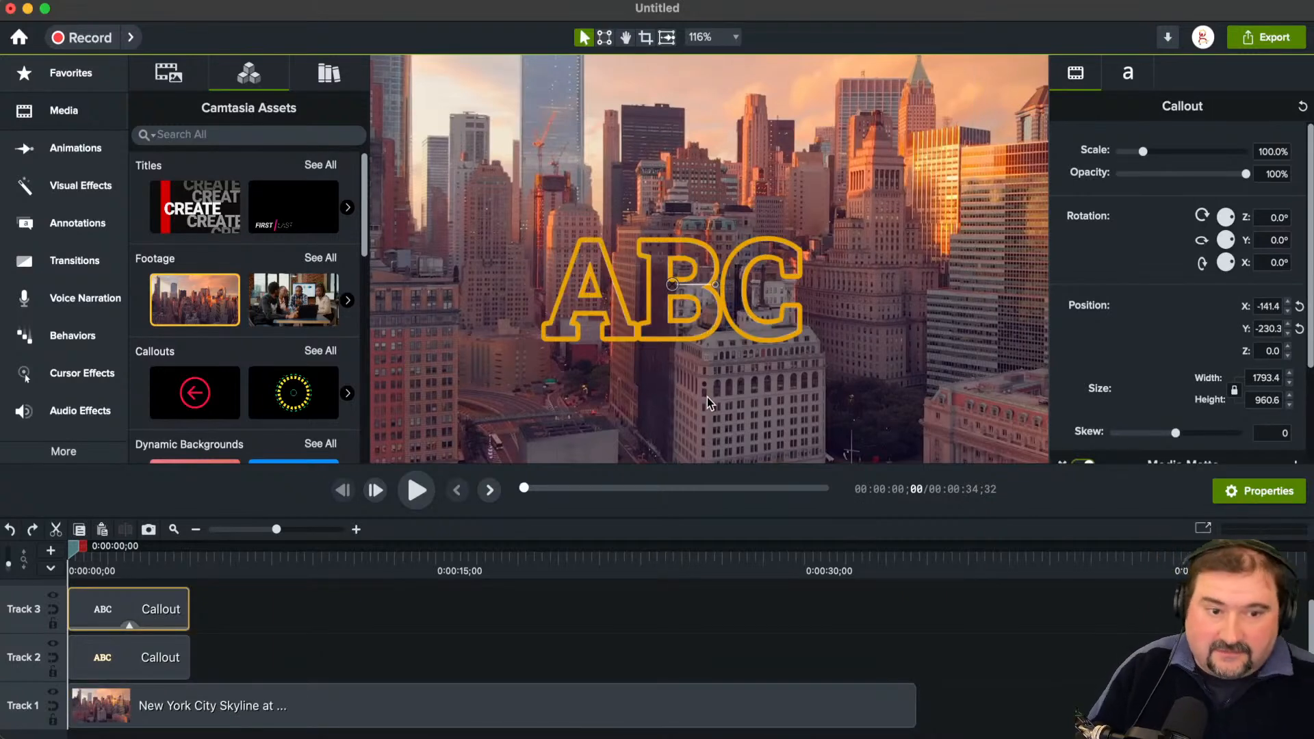
pyautogui.moveTo(234, 622); pyautogui.dragTo(150, 671)
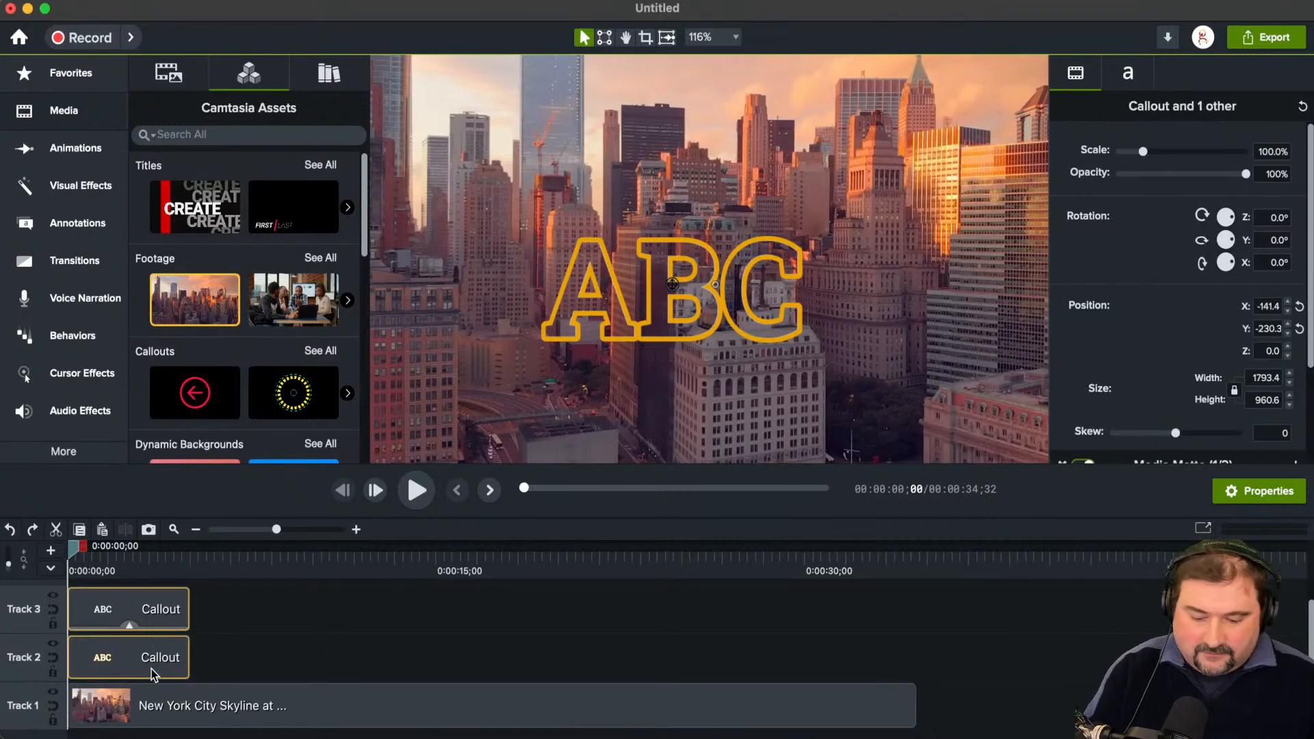
pyautogui.press('super+g')
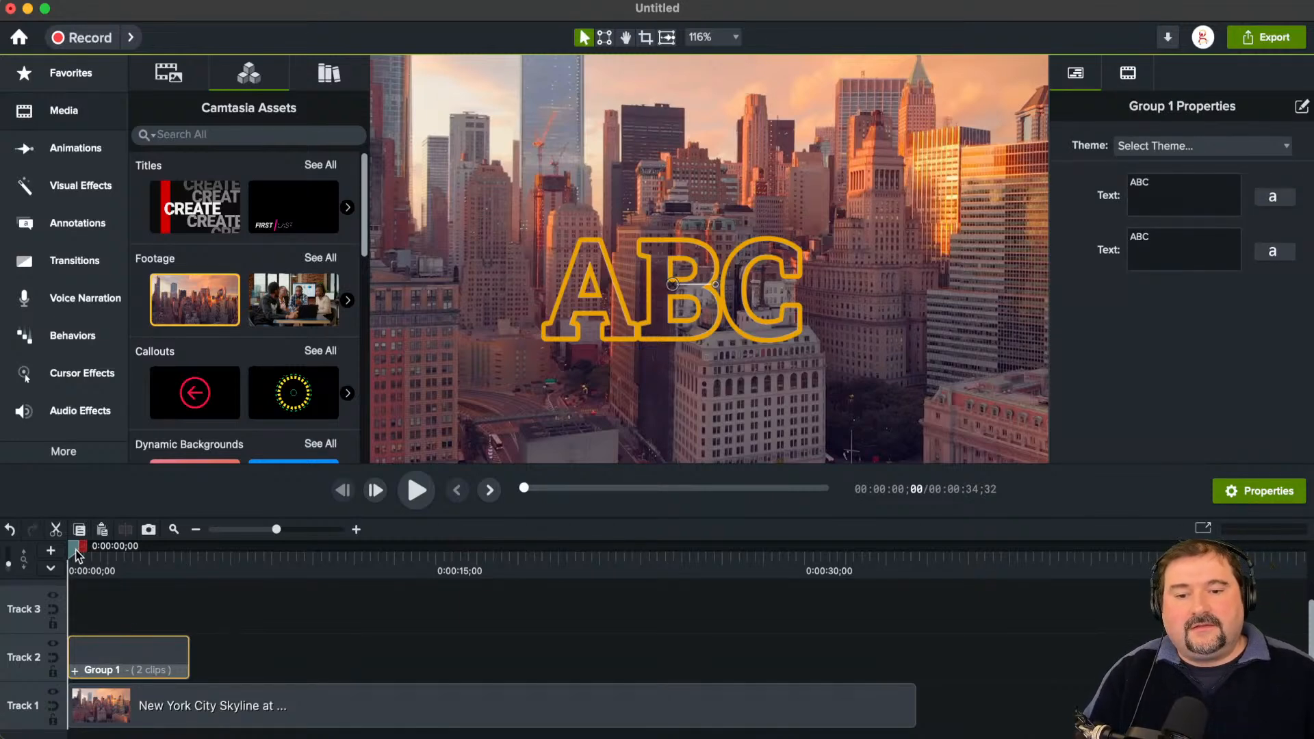
pyautogui.moveTo(74, 549); pyautogui.dragTo(92, 549)
pyautogui.moveTo(723, 307); pyautogui.dragTo(748, 293)
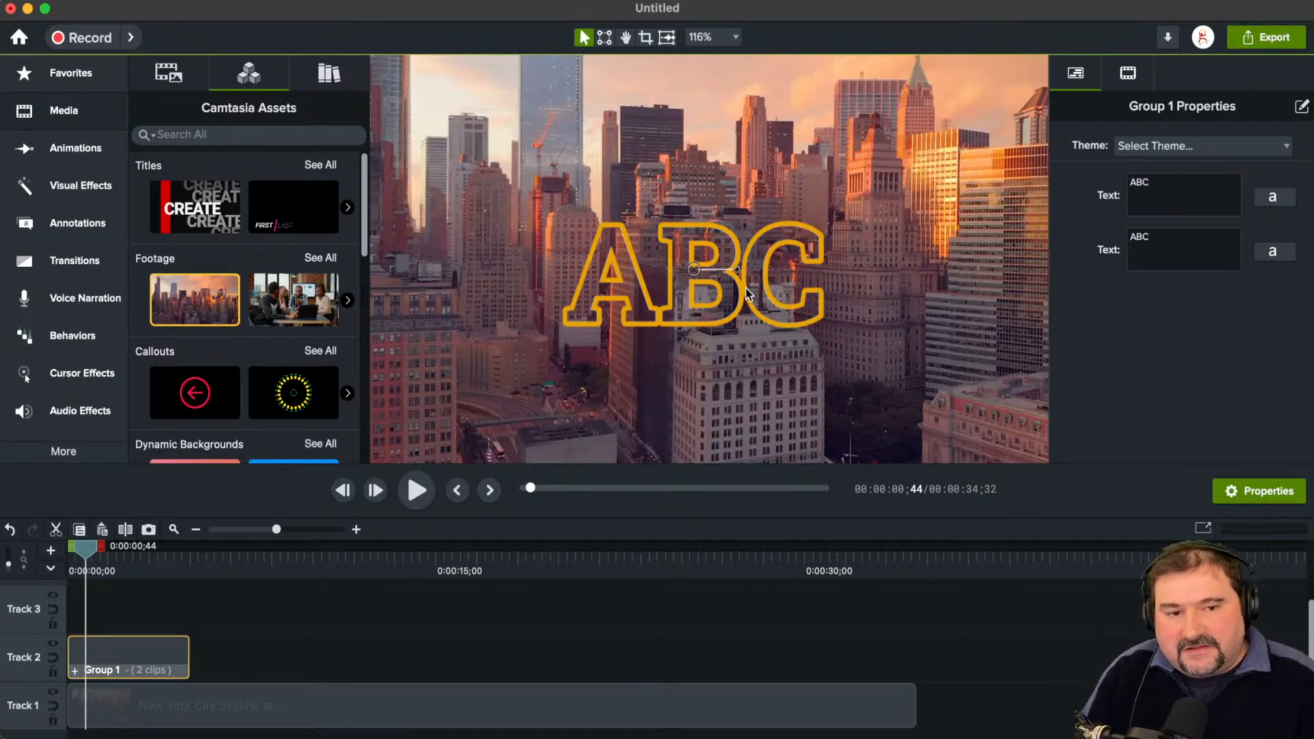
# Step: Link the group's two Text properties in the Quick Property Editor and save the change
pyautogui.click(1301, 107)
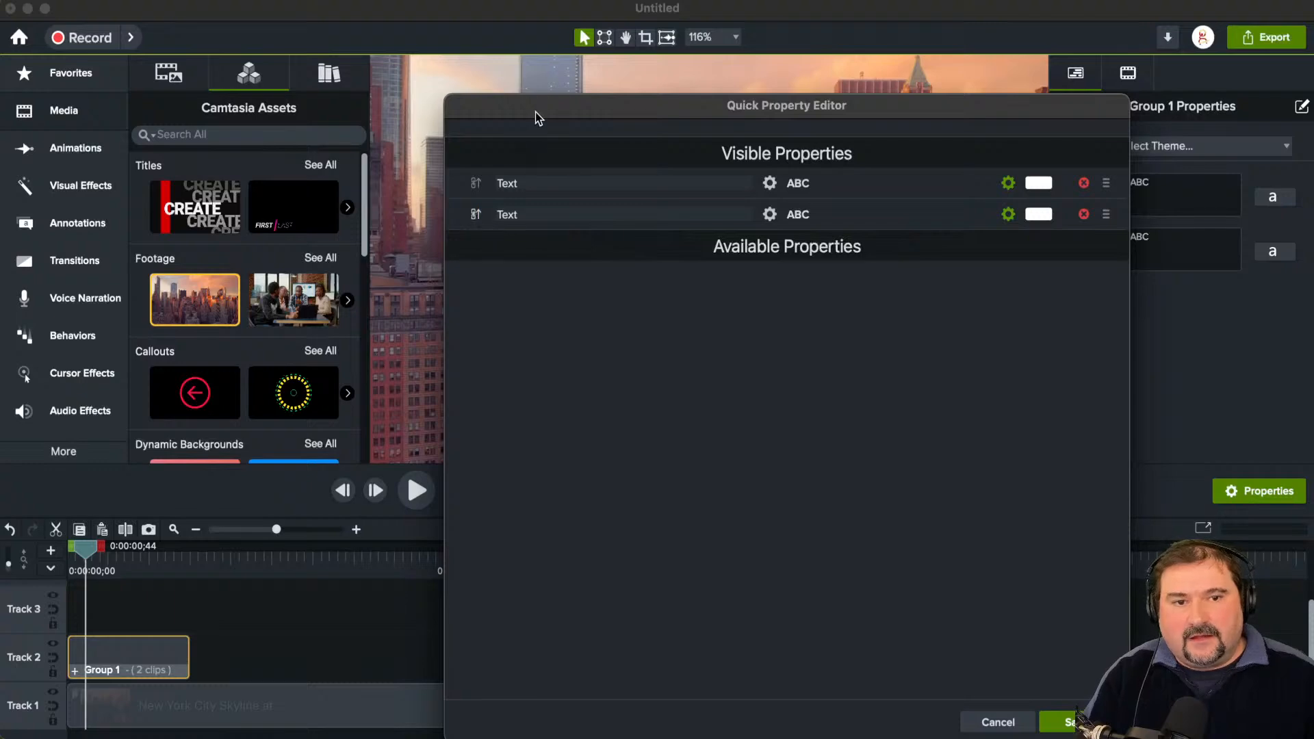
pyautogui.moveTo(535, 112); pyautogui.dragTo(687, 63)
pyautogui.click(629, 167)
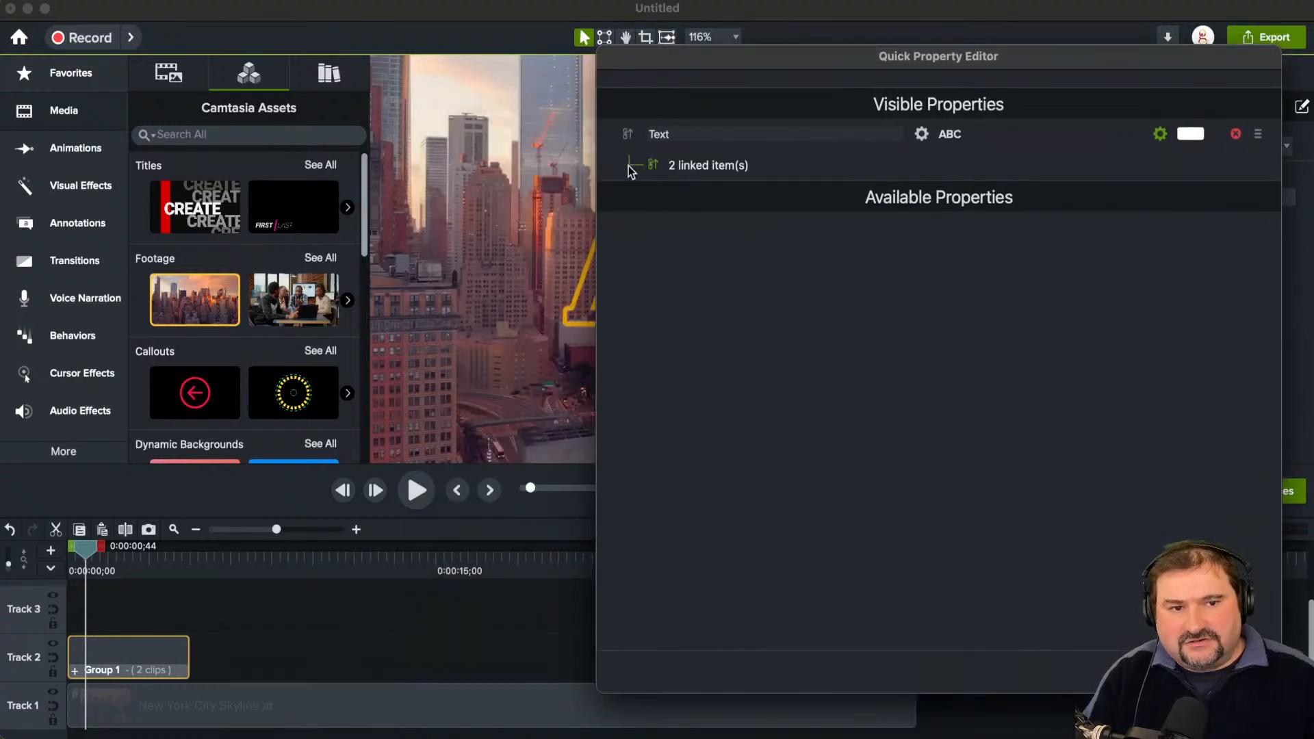
pyautogui.click(1232, 671)
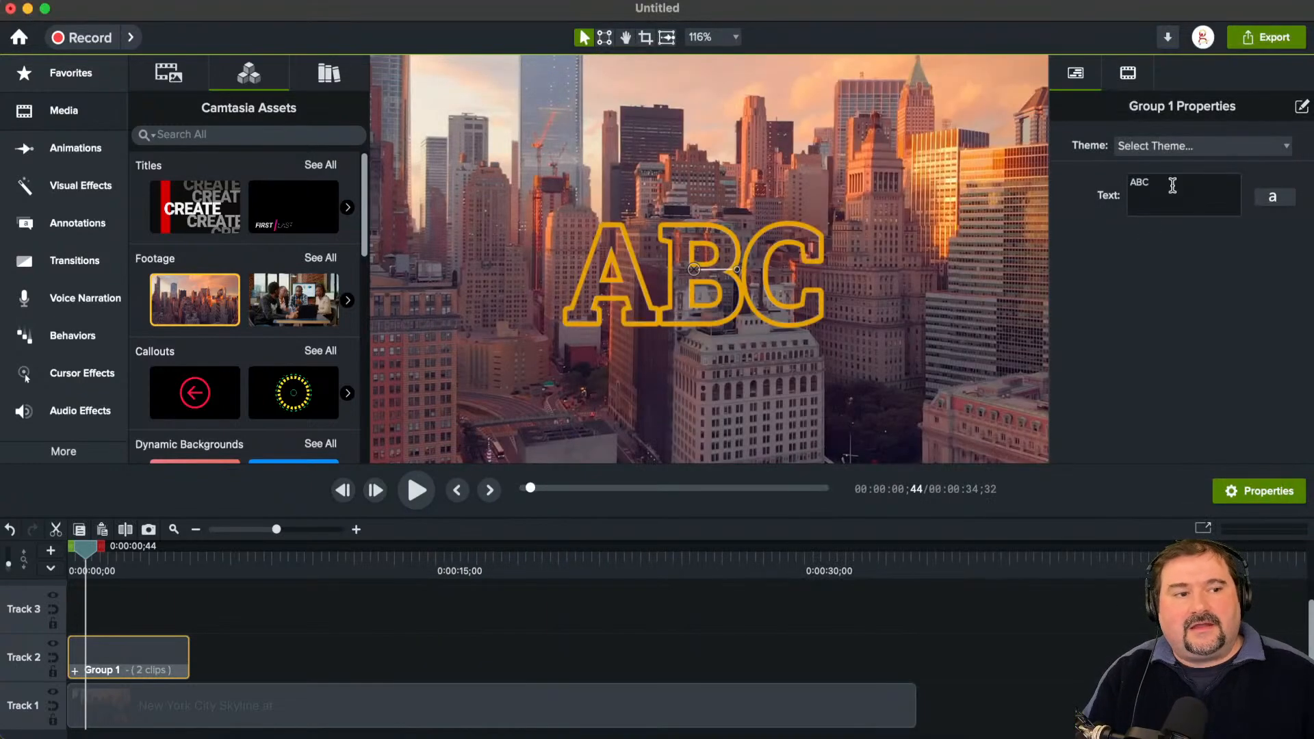
# Step: Replace the group's linked text with the presenter's first name in capitals and reposition the outlined text higher on the canvas
pyautogui.click(1172, 185)
pyautogui.press('super+a')
pyautogui.write('CR')
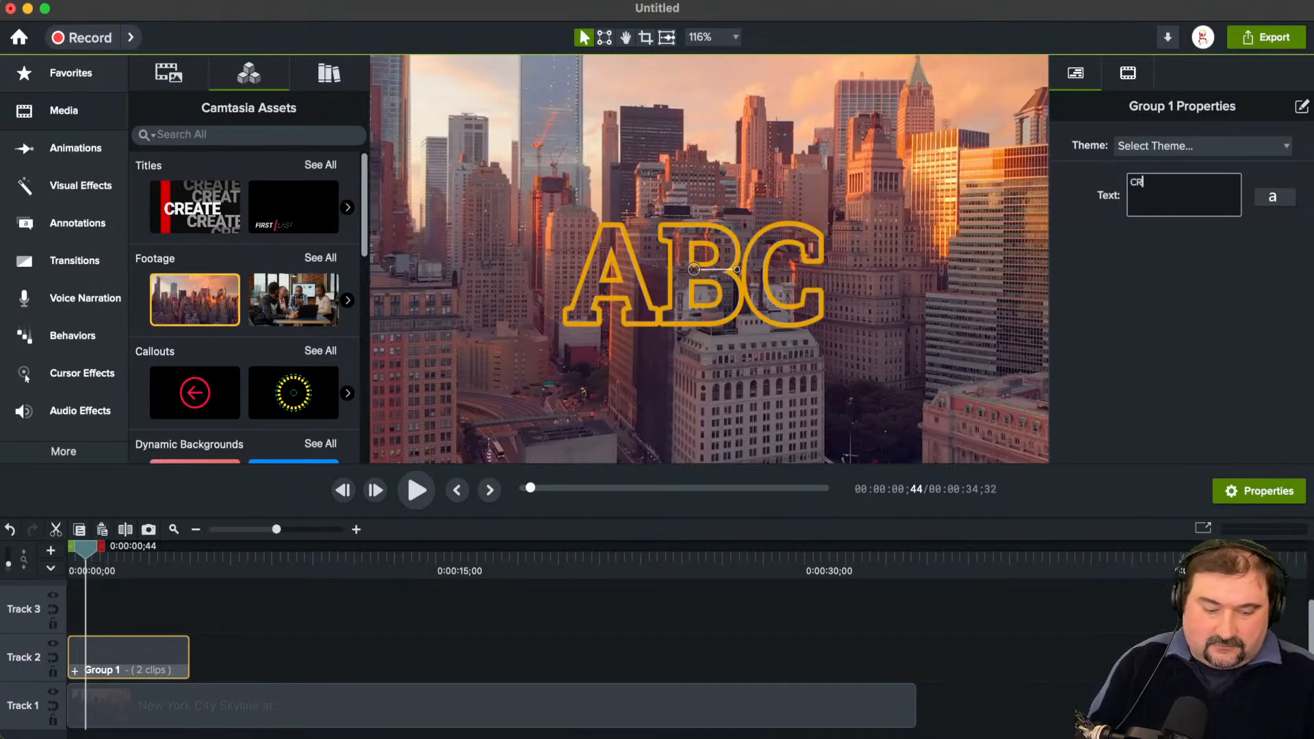
pyautogui.write('ISTI')
pyautogui.press('Return')
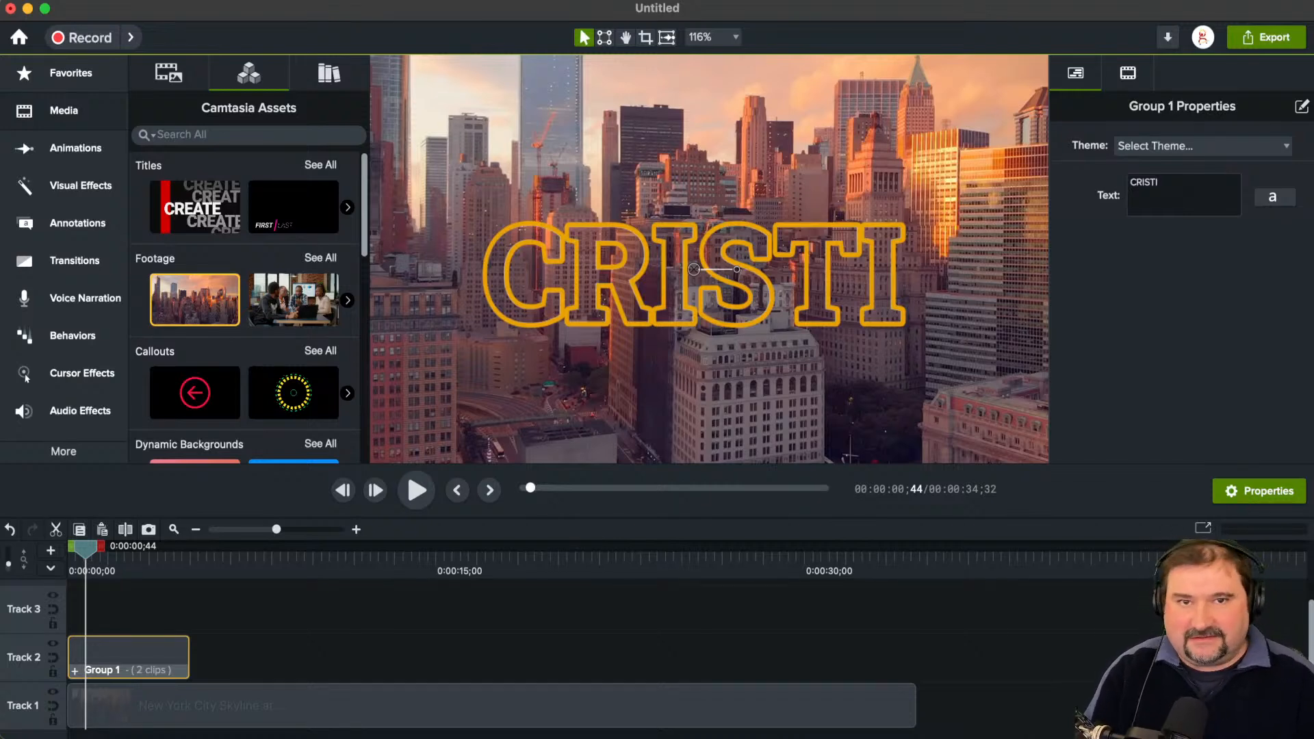
pyautogui.moveTo(833, 322)
pyautogui.mouseDown()
pyautogui.moveTo(836, 290)
pyautogui.moveTo(845, 302)
pyautogui.mouseUp()
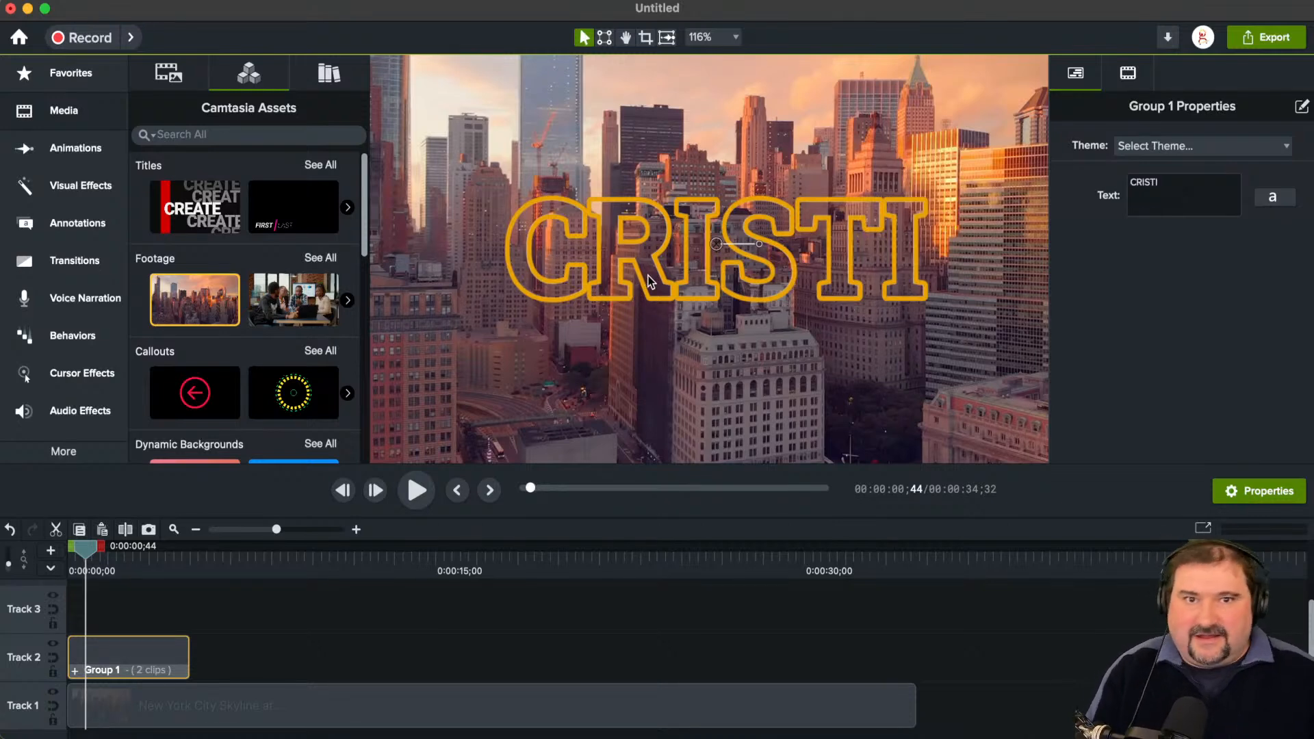
pyautogui.moveTo(663, 271); pyautogui.dragTo(648, 265)
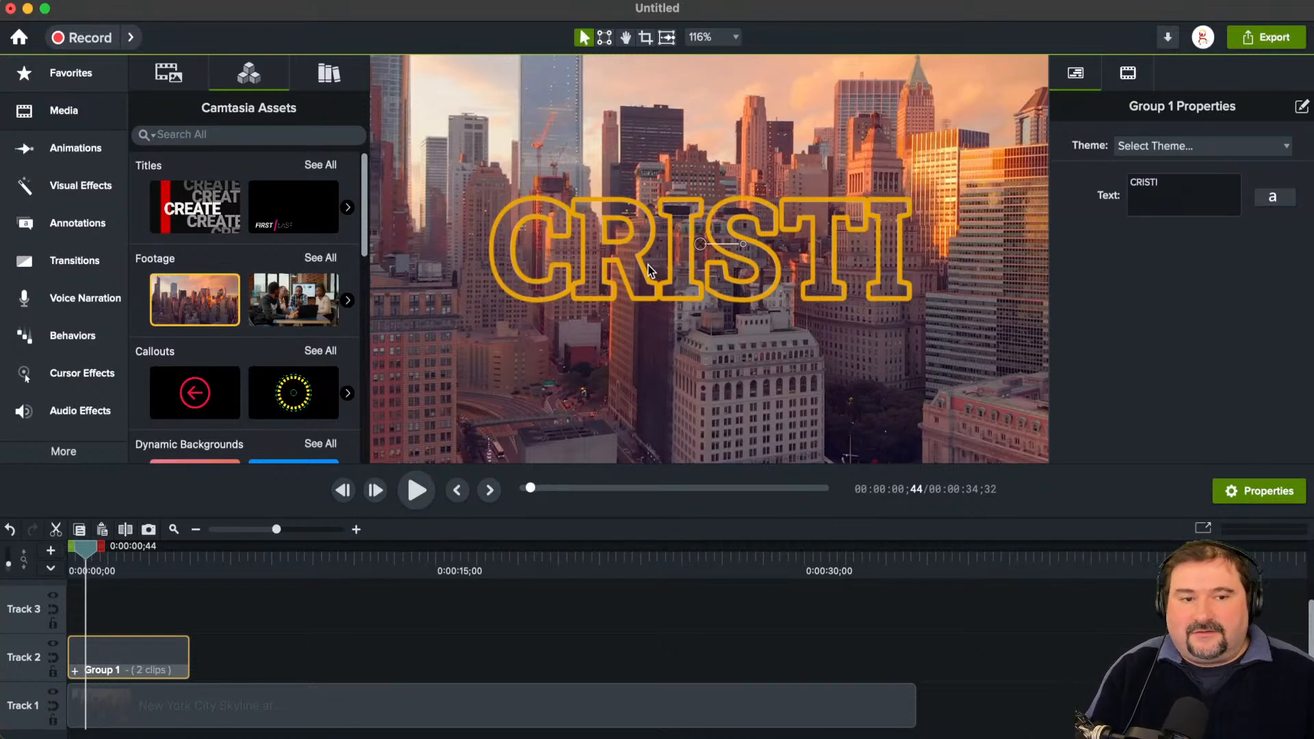